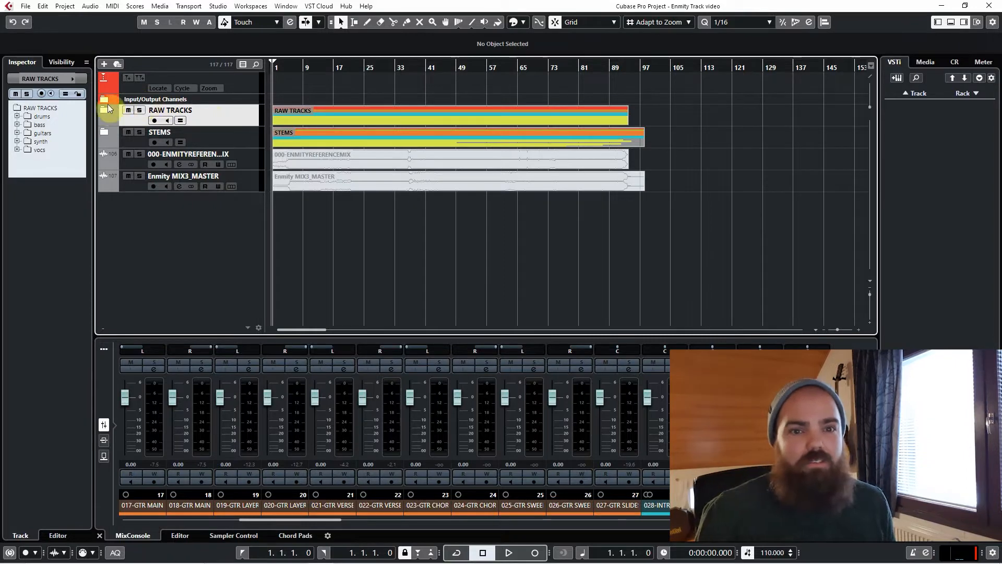
# Examine the contents of the RAW TRACKS folder and the STEMS folder, leaving both folders collapsed.
pyautogui.click(105, 110)
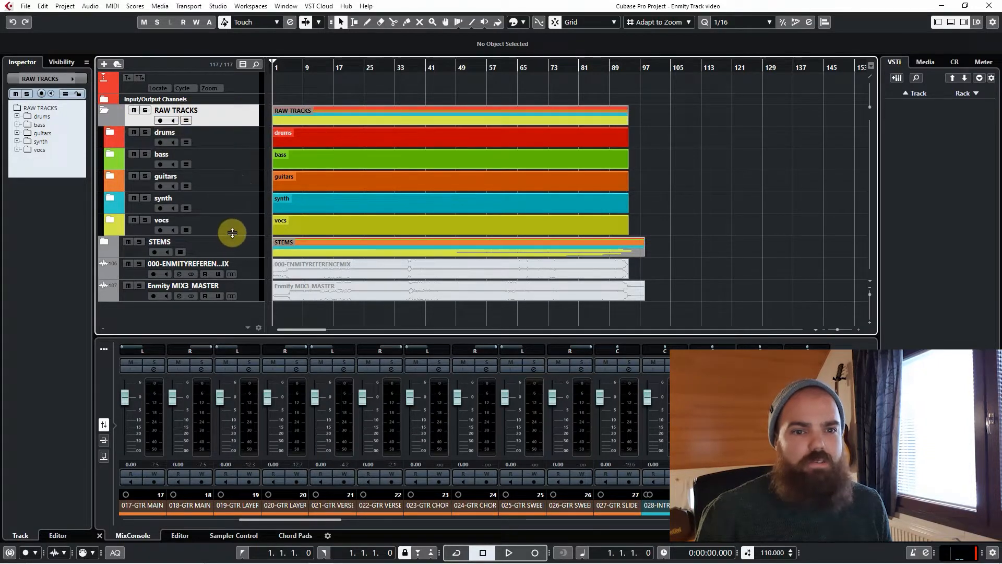
pyautogui.click(104, 110)
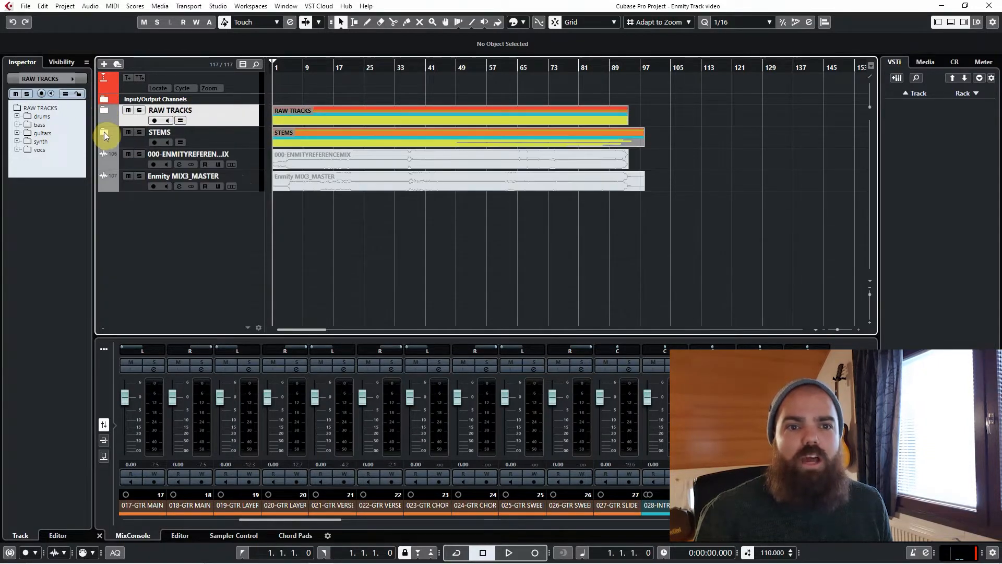
pyautogui.click(105, 131)
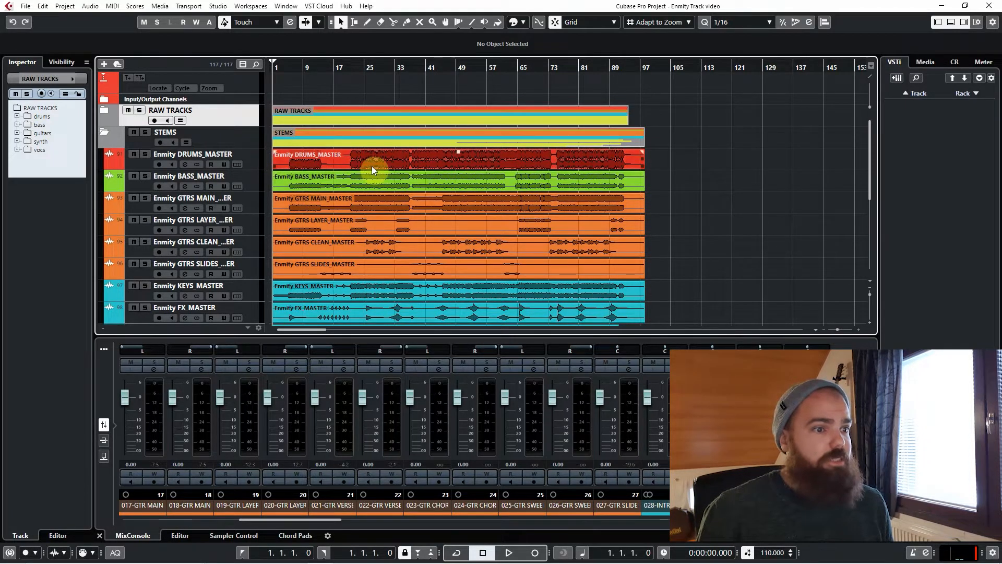
pyautogui.scroll(-2, 365, 209)
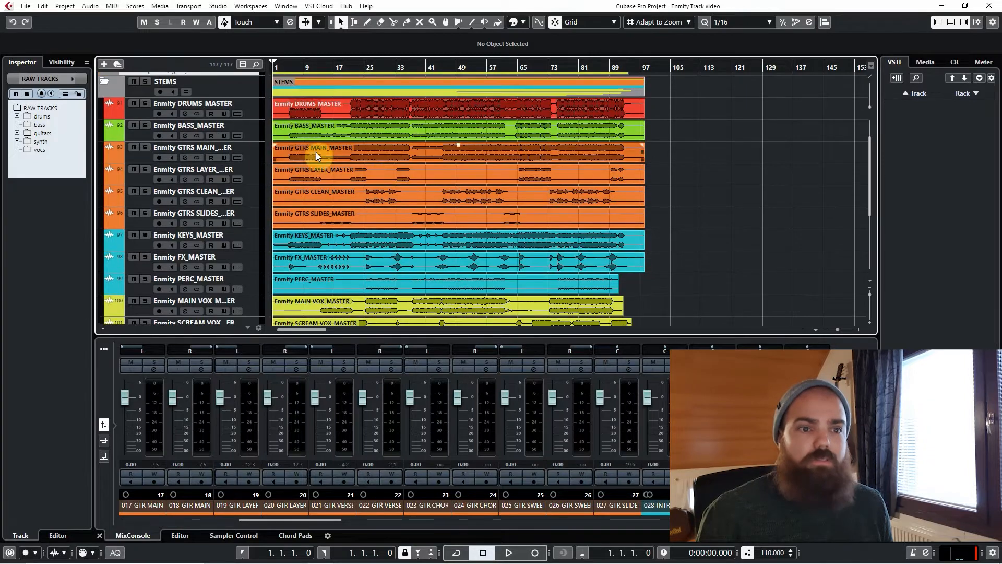
pyautogui.scroll(-7, 376, 227)
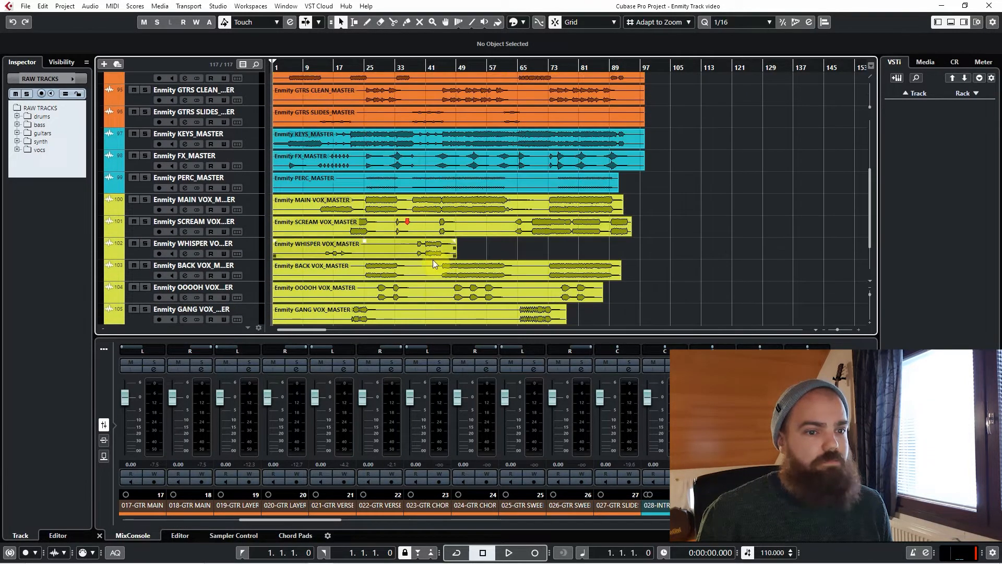
pyautogui.scroll(4, 359, 201)
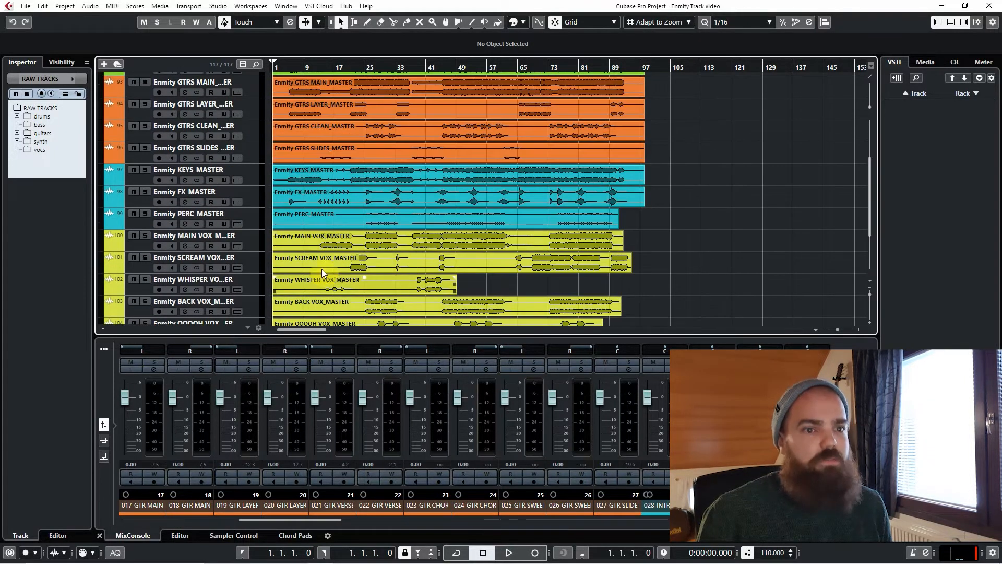
pyautogui.scroll(5, 353, 236)
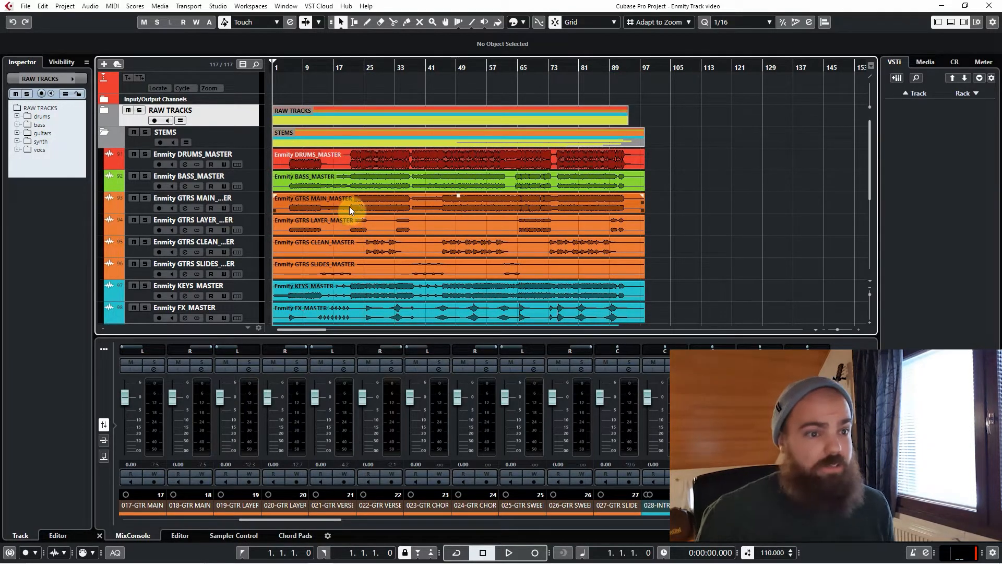
pyautogui.click(108, 133)
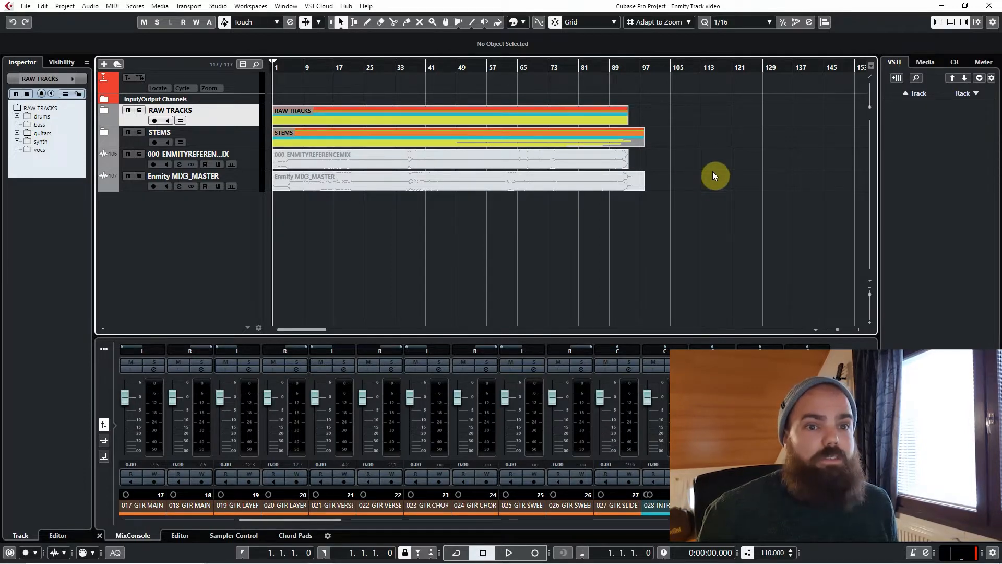
# Expand the RAW TRACKS folder and its drums subfolder to show the individual drum tracks.
pyautogui.click(105, 110)
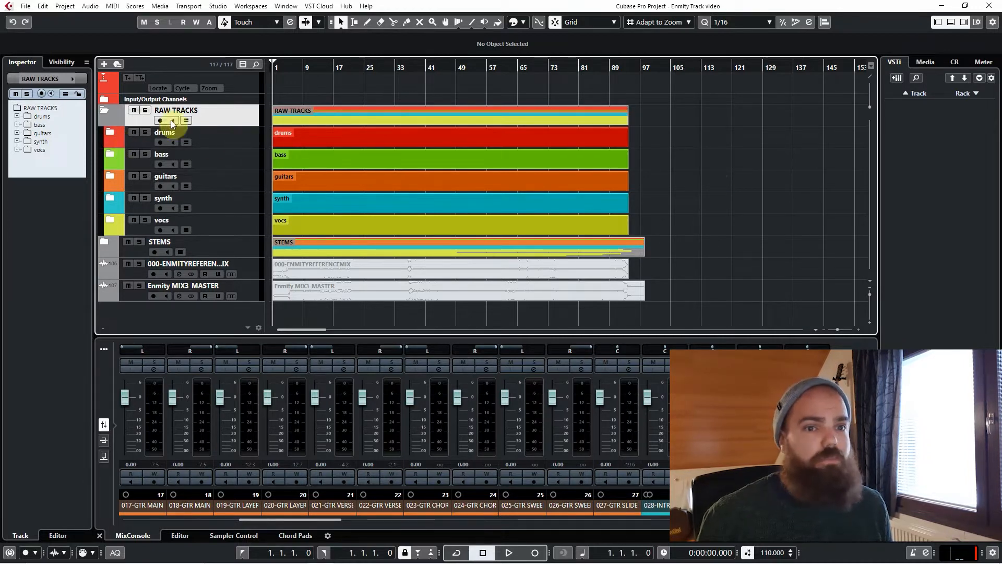
pyautogui.click(110, 132)
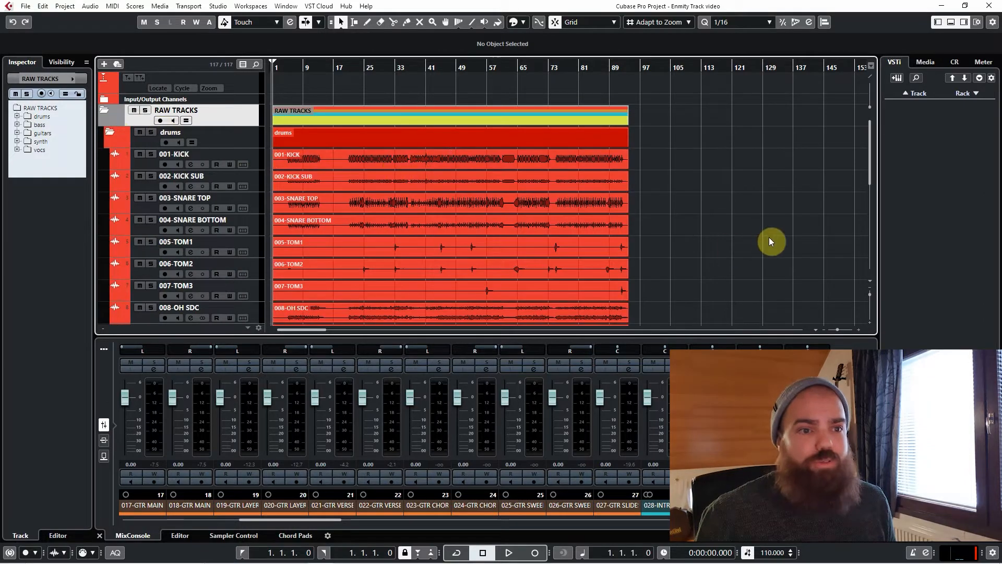
pyautogui.scroll(1, 528, 189)
pyautogui.scroll(2, 405, 190)
pyautogui.hscroll(-2, 408, 194)
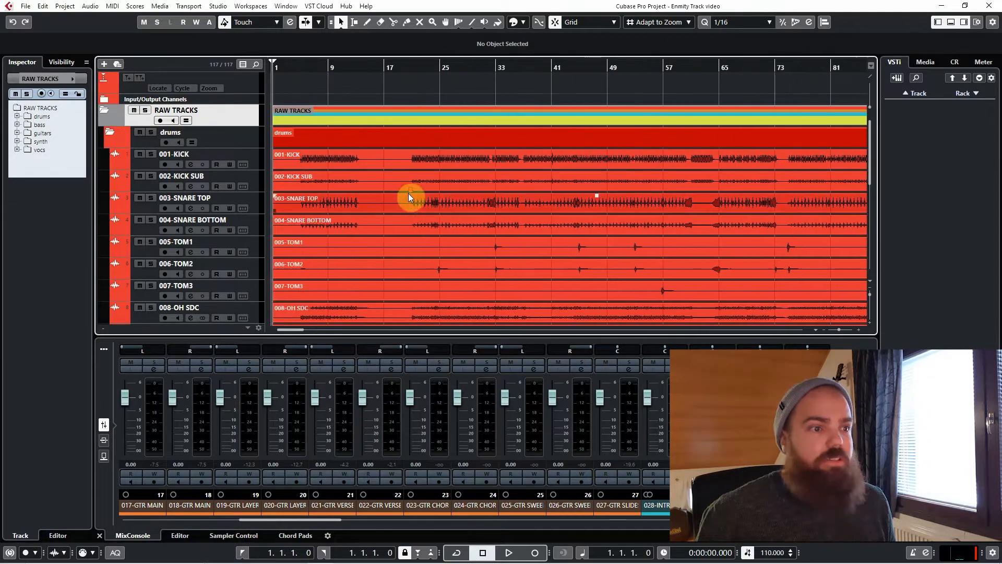
pyautogui.scroll(-2, 412, 203)
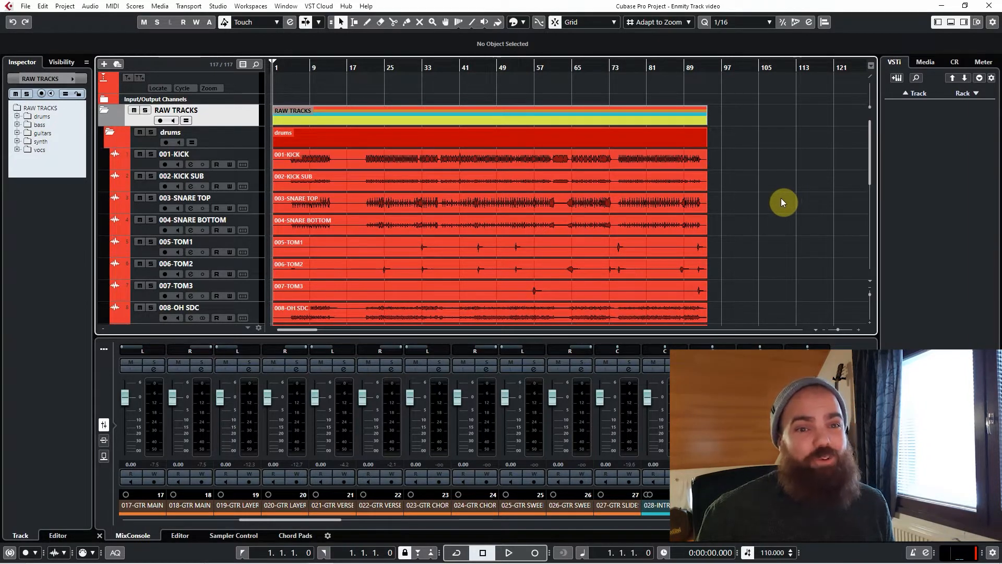
pyautogui.click(429, 226)
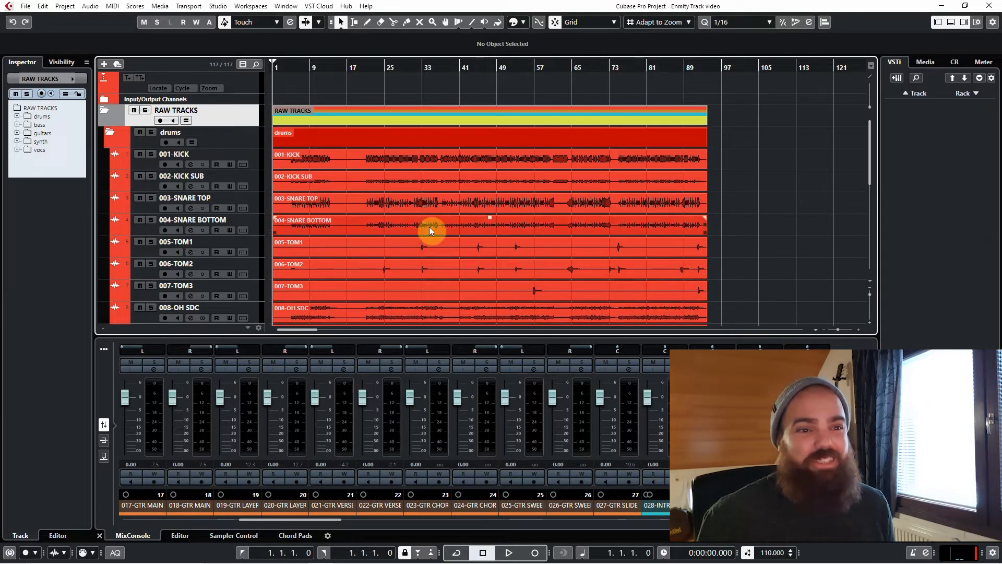
pyautogui.click(799, 198)
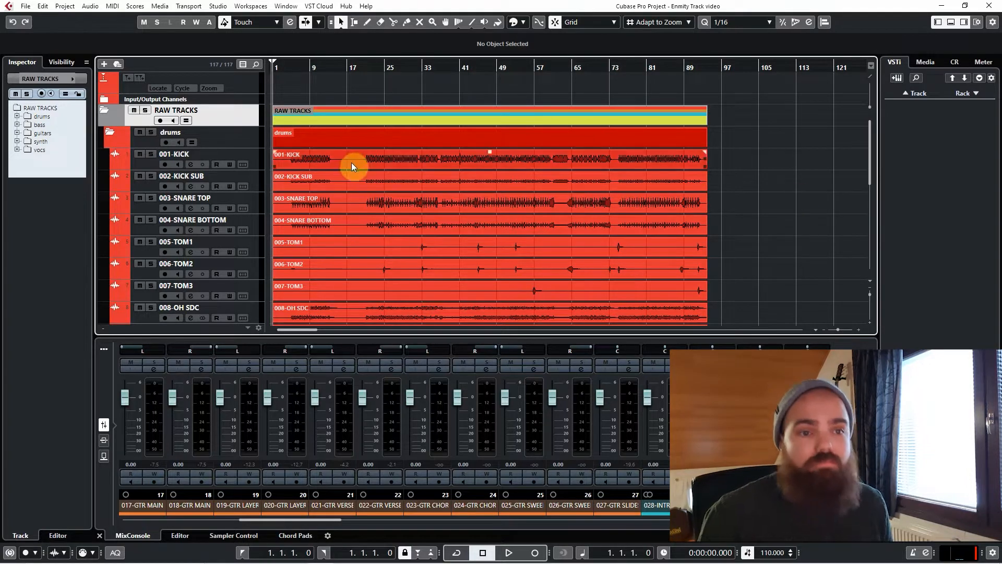
# Solo the 001-KICK track and audition it from bar 5.
pyautogui.click(255, 150)
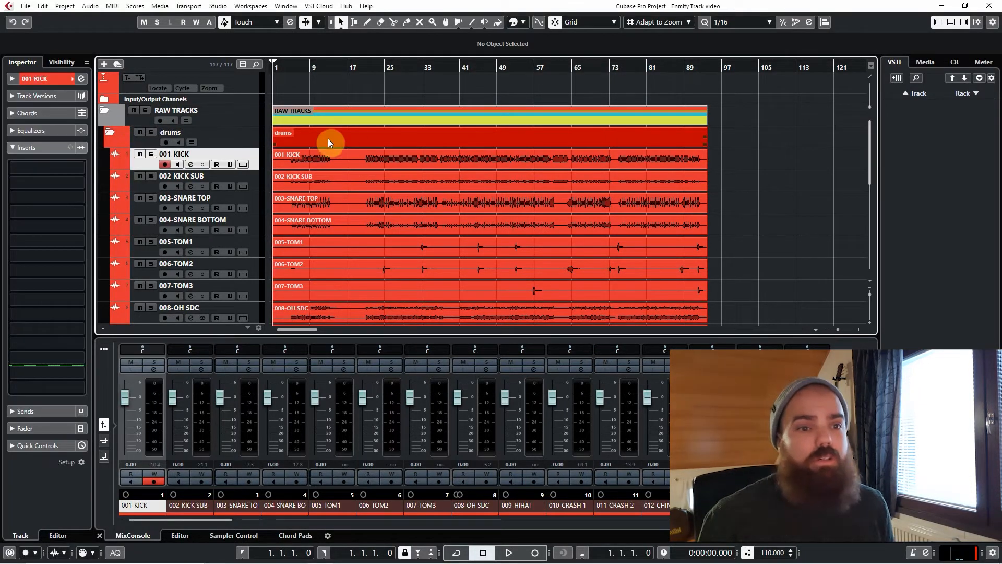
pyautogui.moveTo(315, 68); pyautogui.dragTo(351, 224)
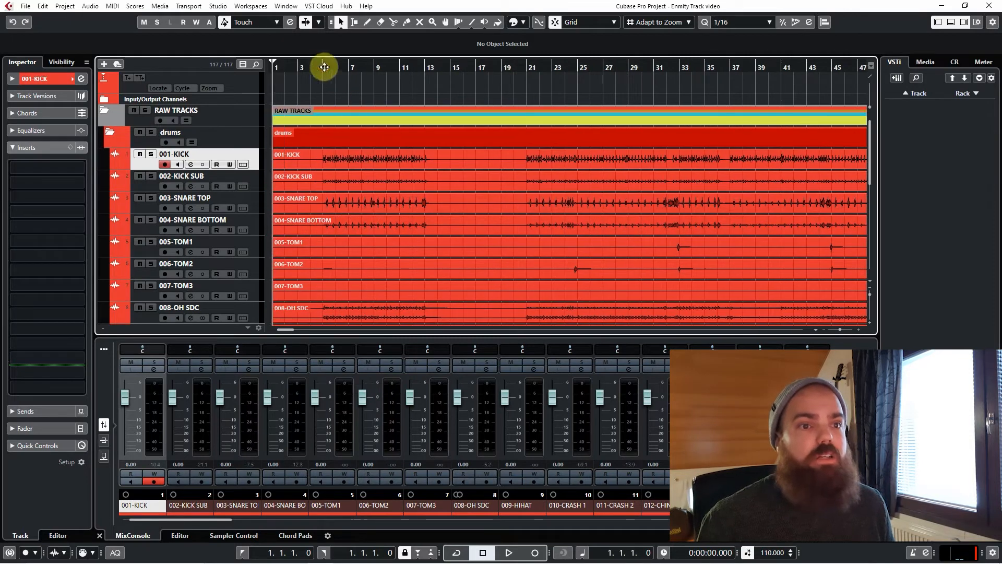
pyautogui.click(324, 67)
pyautogui.press('s')
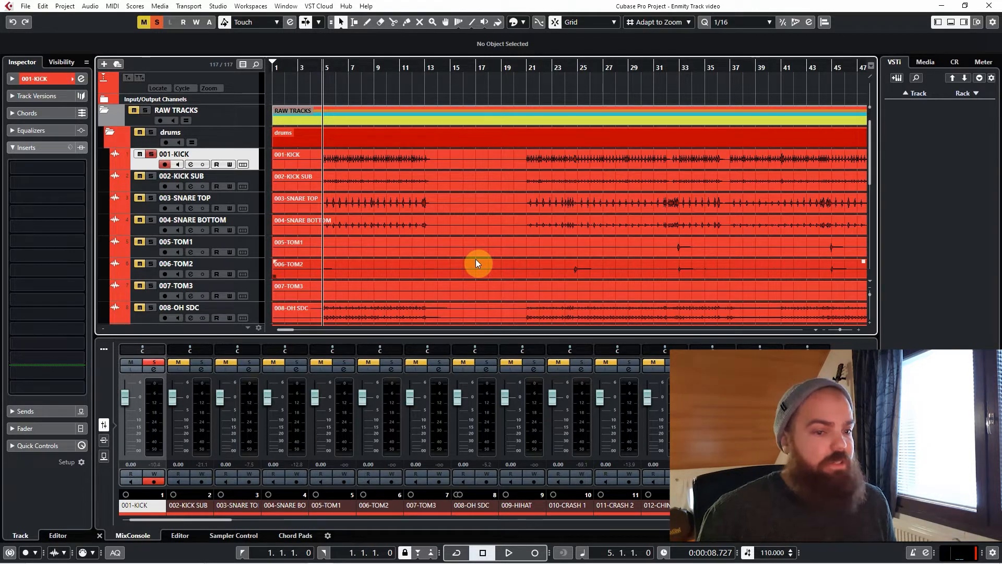
pyautogui.press('space')
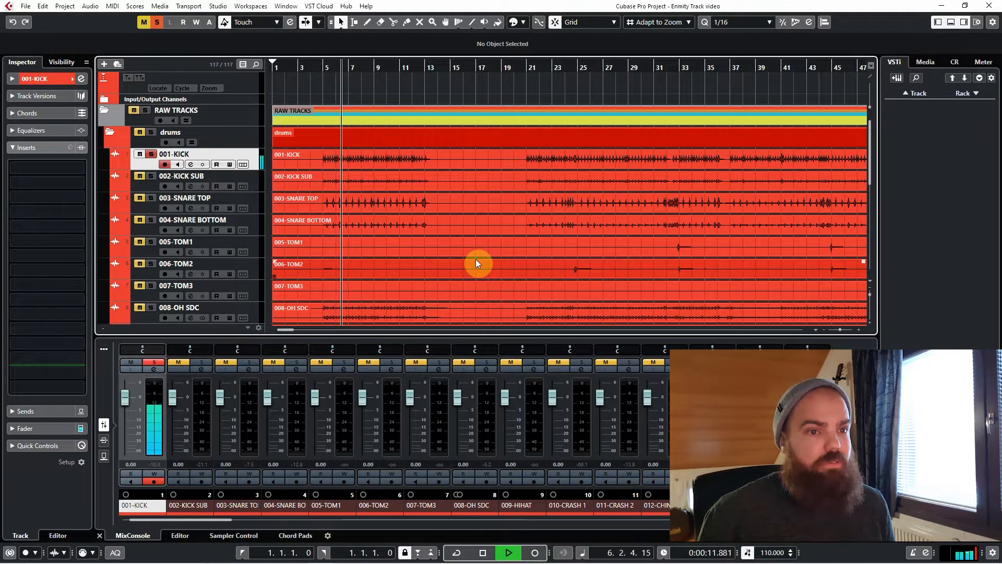
pyautogui.press('space')
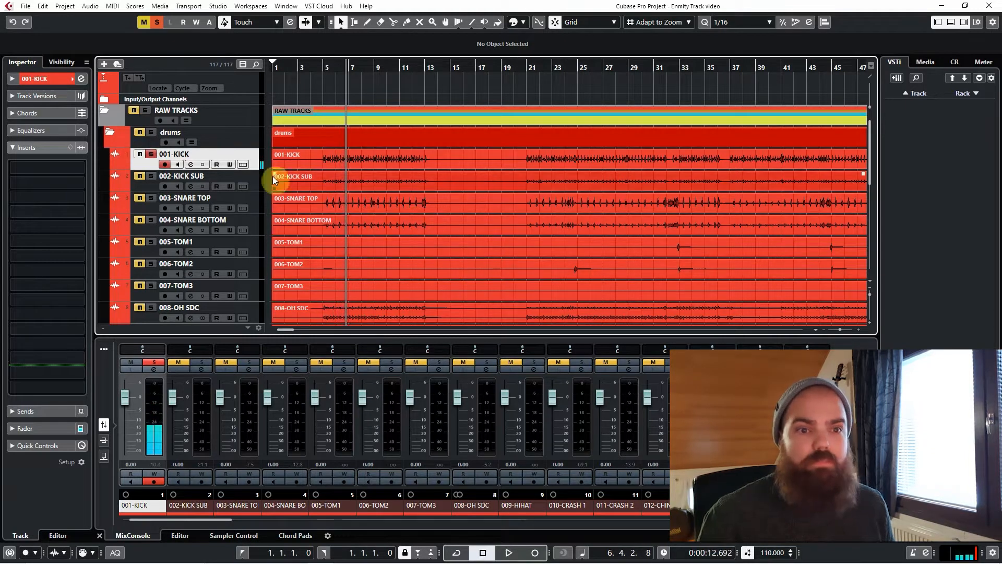
# Move the solo from 001-KICK to 002-KICK SUB and audition the sub kick.
pyautogui.click(255, 175)
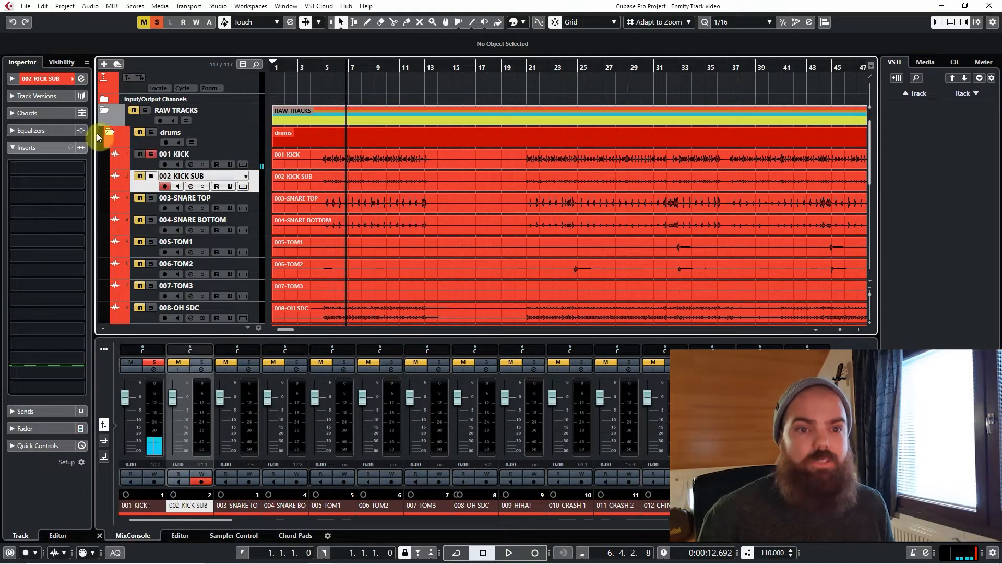
pyautogui.click(152, 153)
pyautogui.click(151, 177)
pyautogui.press('space')
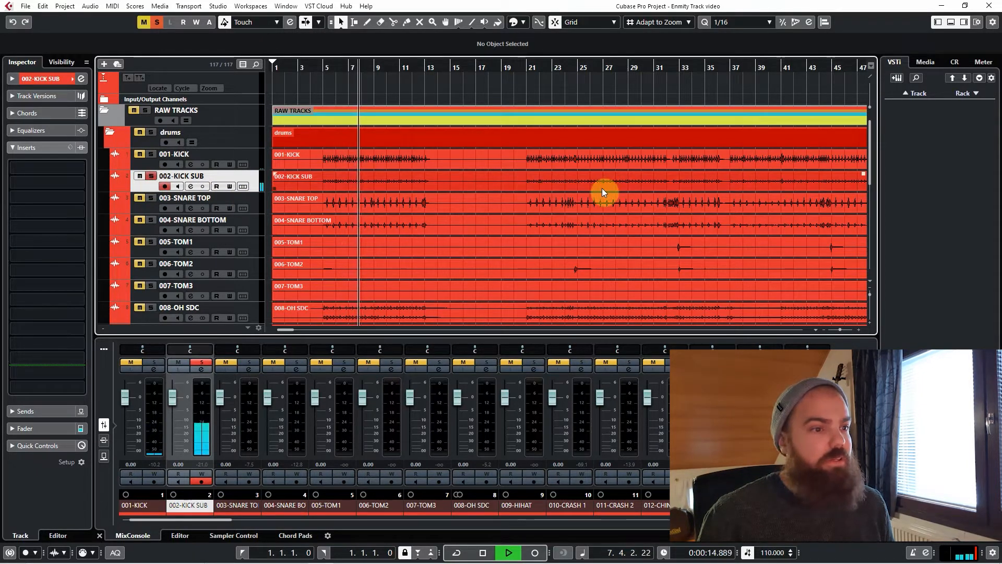
pyautogui.press('space')
# Set the 002-KICK SUB clip's volume to 7.91 dB after auditioning a louder level, and release the track's solo.
pyautogui.click(722, 183)
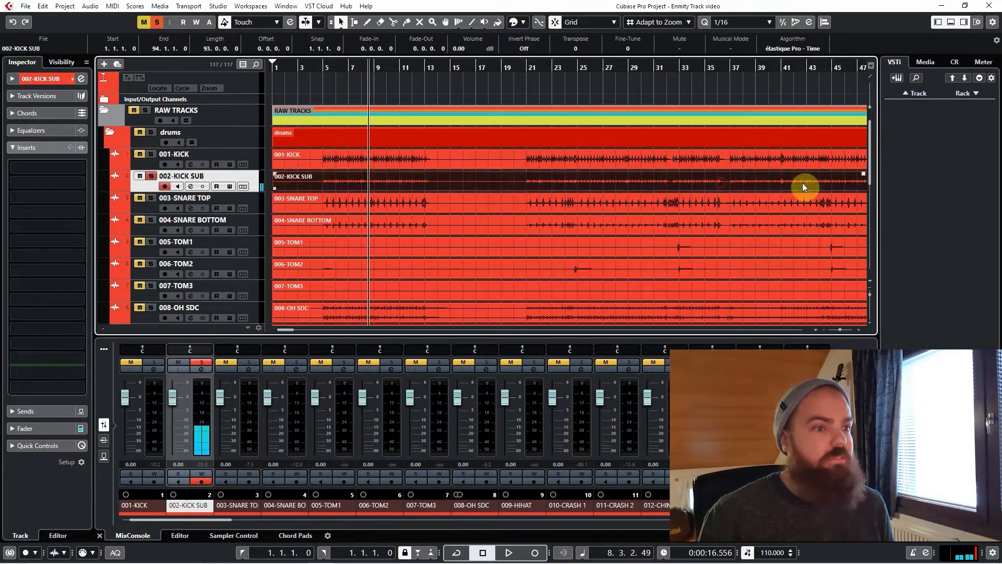
pyautogui.moveTo(864, 174); pyautogui.dragTo(864, 105)
pyautogui.press('space')
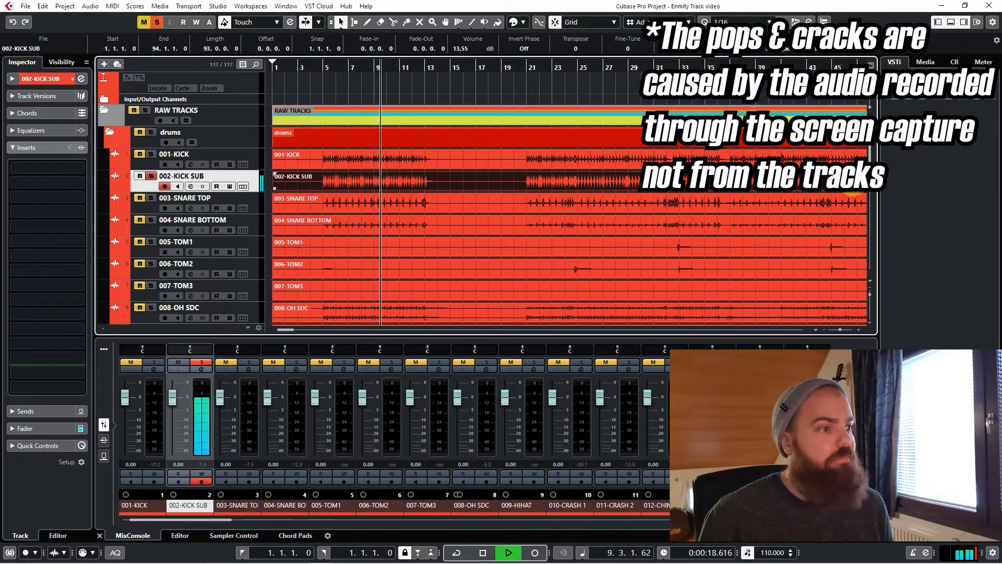
pyautogui.press('space')
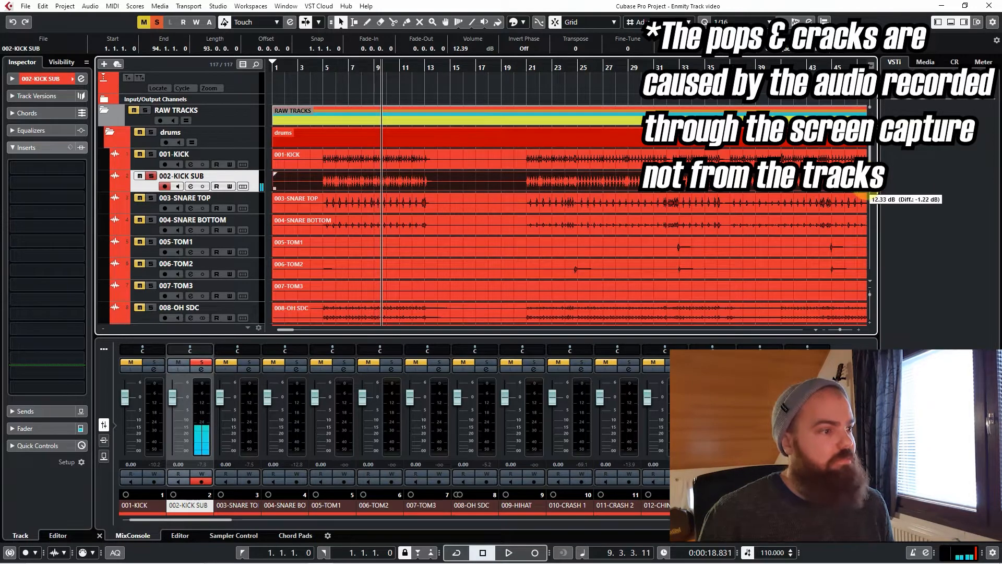
pyautogui.click(550, 215)
pyautogui.click(876, 195)
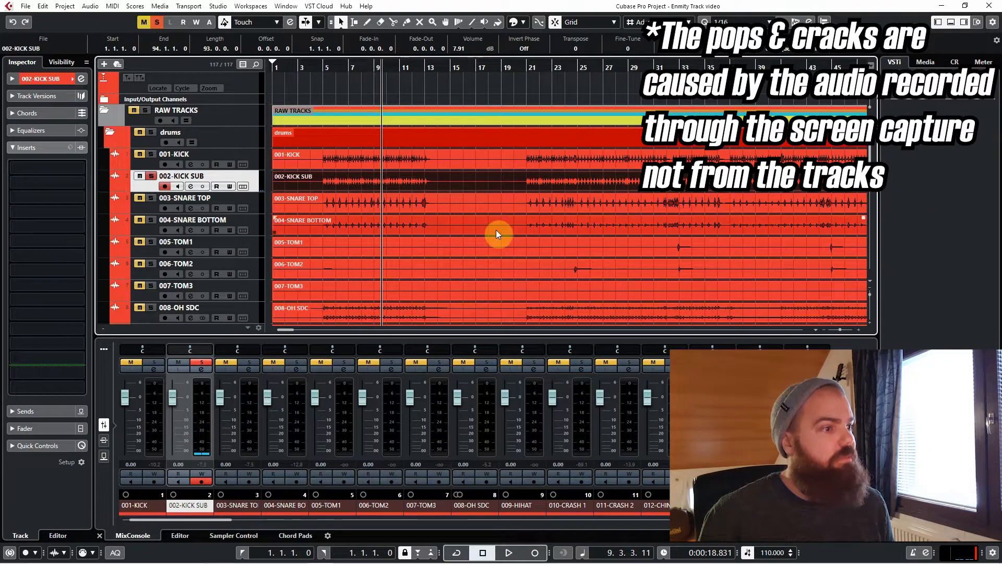
pyautogui.click(153, 180)
pyautogui.click(153, 180)
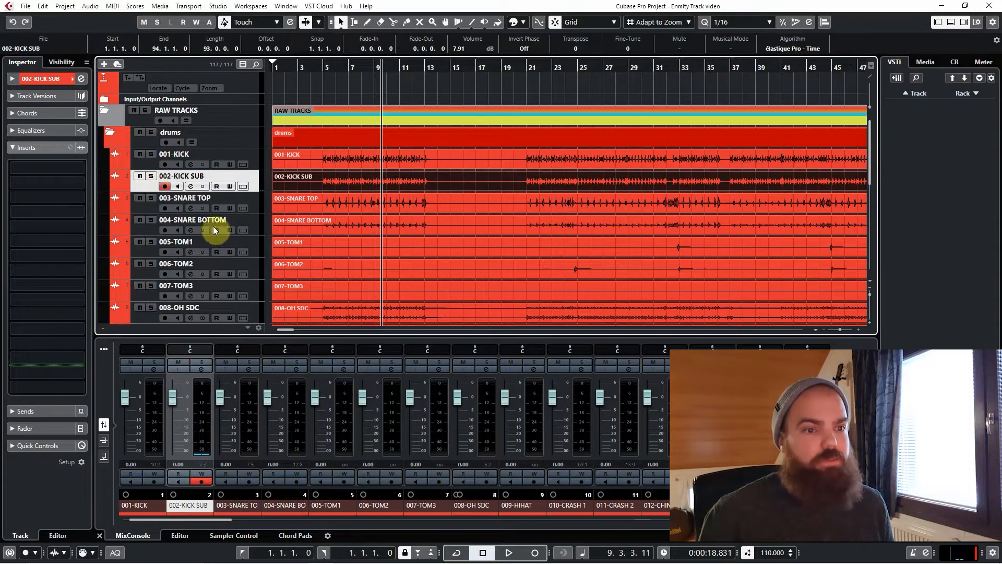
# Solo the 003-SNARE TOP track and audition it.
pyautogui.click(255, 197)
pyautogui.press('s')
pyautogui.click(382, 254)
pyautogui.press('space')
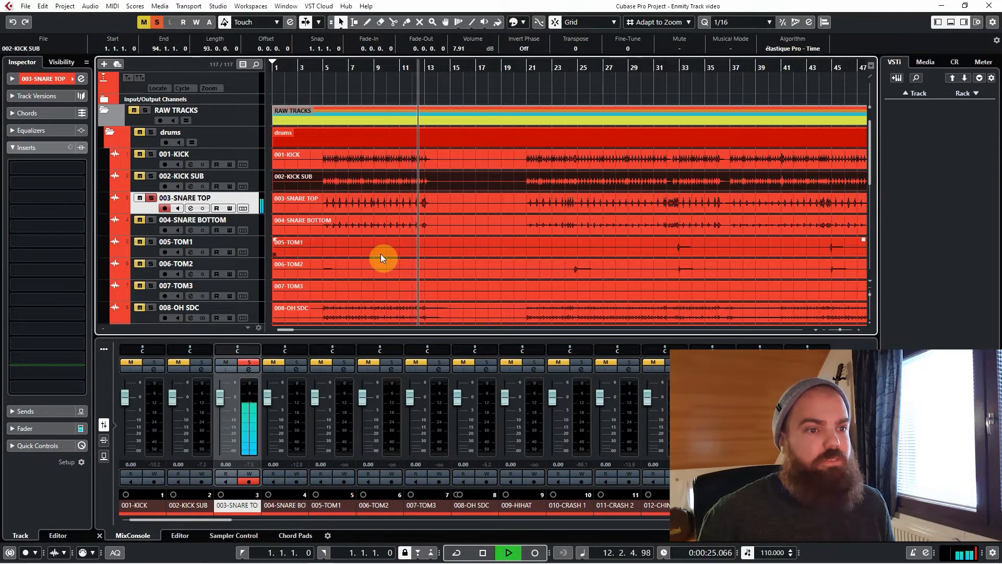
pyautogui.press('space')
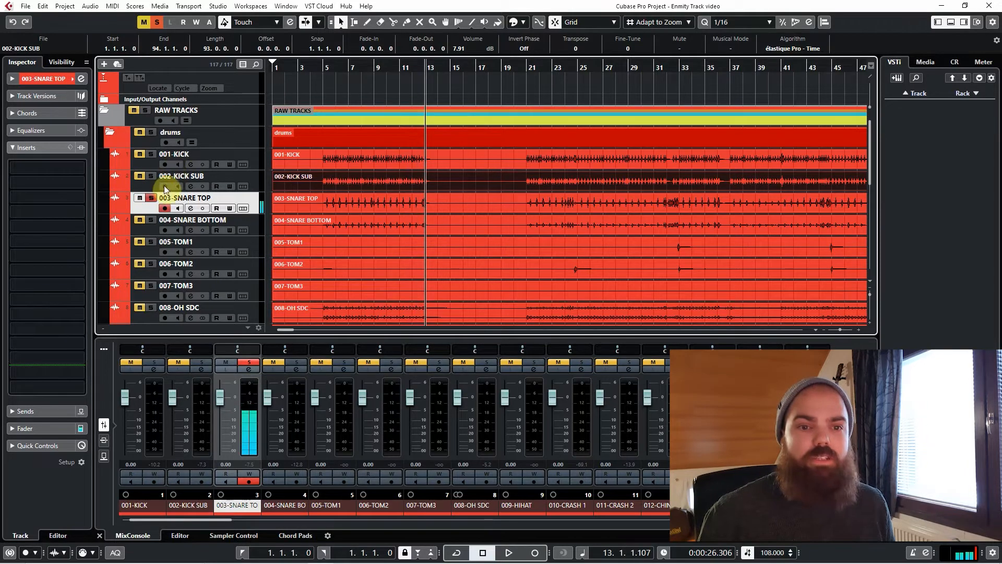
# Audition 004-SNARE BOTTOM soloed from bar 5, add 003-SNARE TOP to hear both together, and clear both solos.
pyautogui.click(151, 198)
pyautogui.click(150, 220)
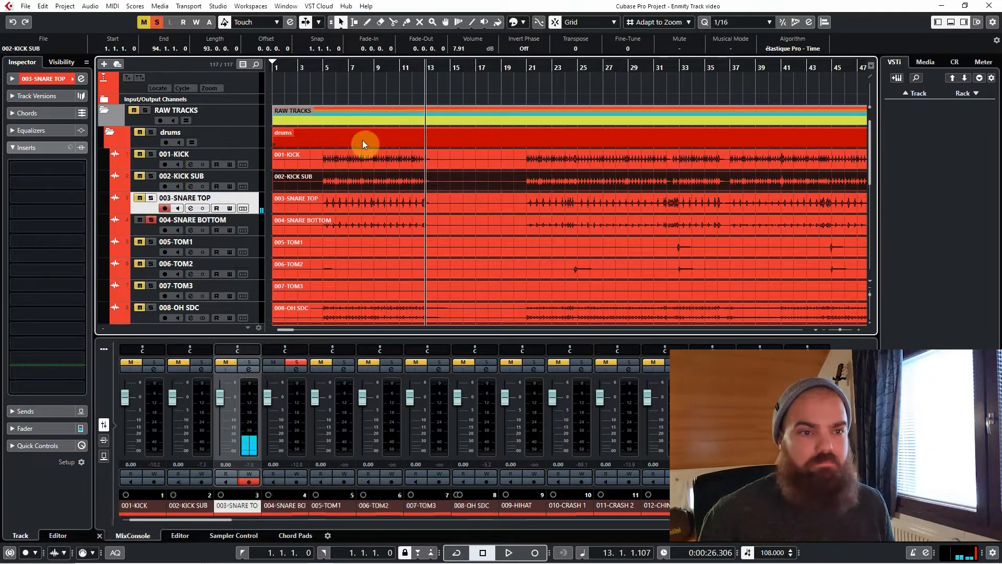
pyautogui.click(323, 66)
pyautogui.press('space')
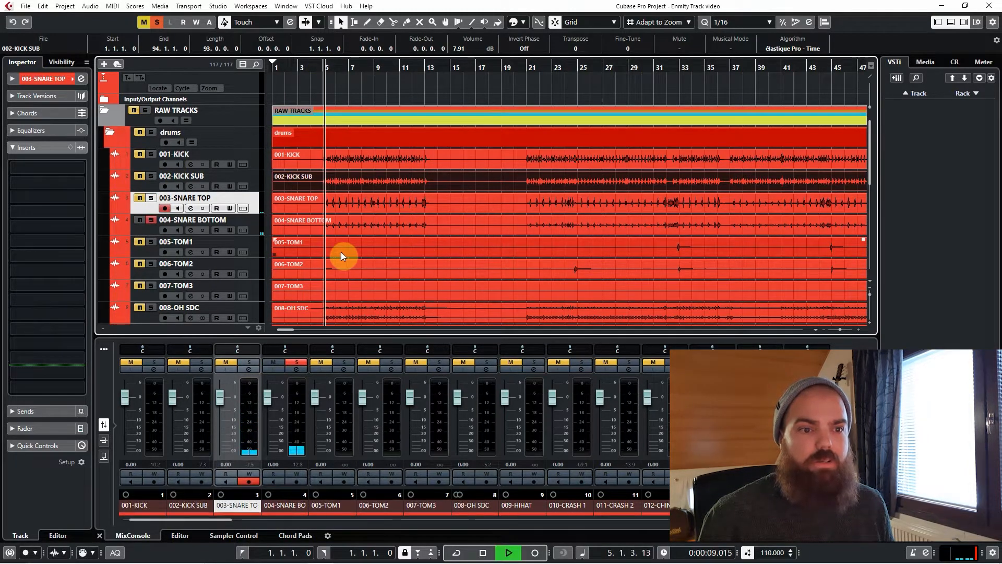
pyautogui.click(151, 198)
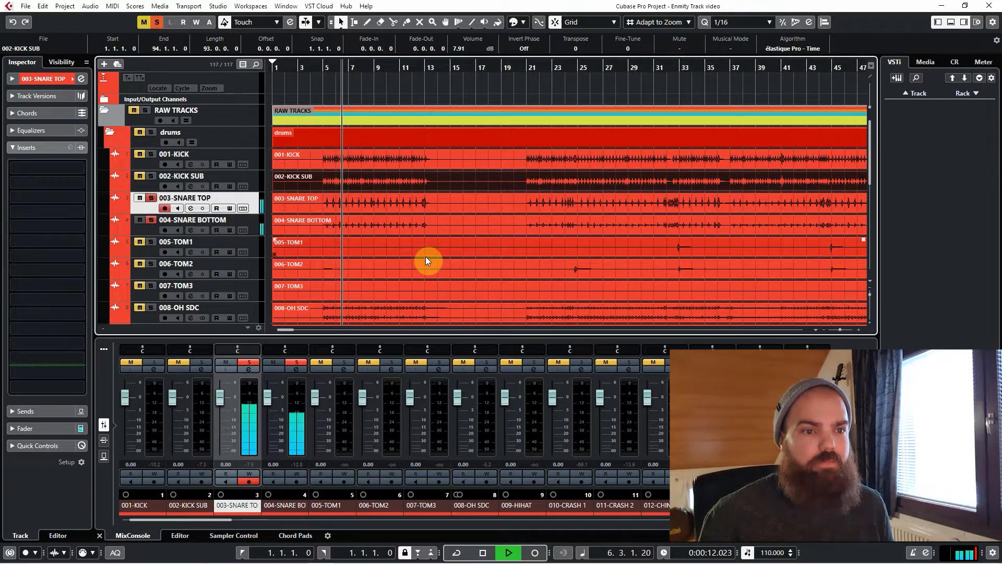
pyautogui.press('space')
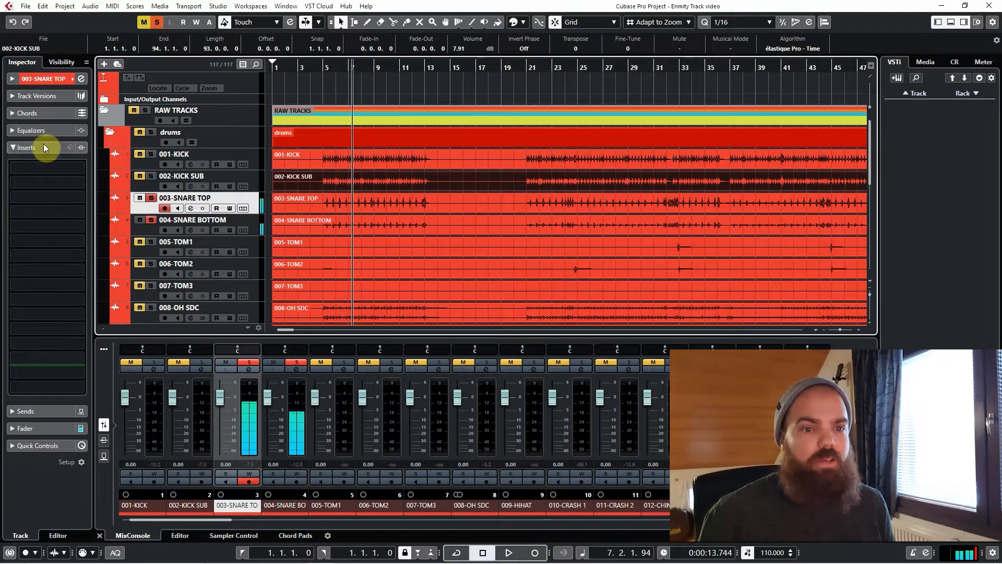
pyautogui.click(151, 198)
pyautogui.click(151, 219)
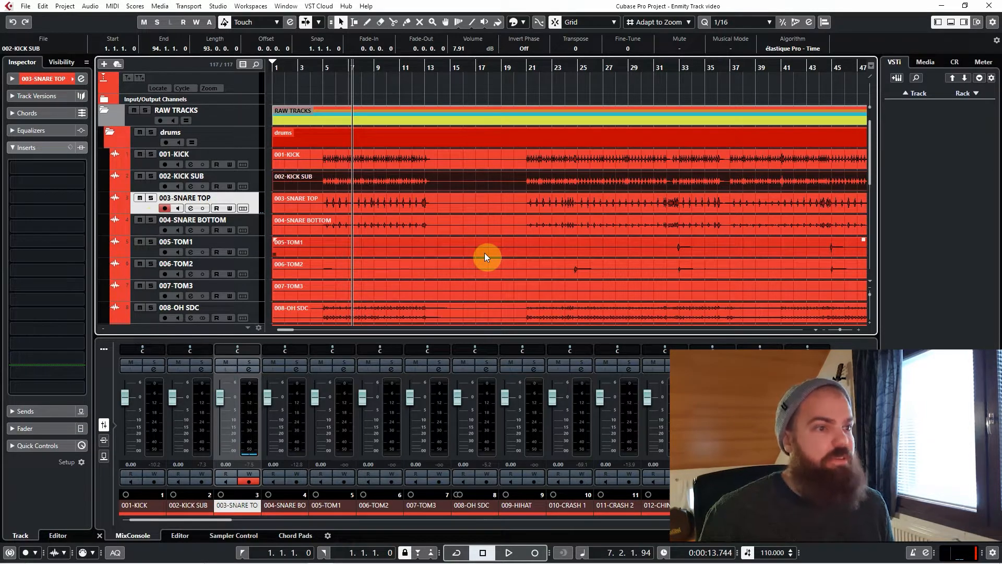
# Select the three tom tracks, 005-TOM1 through 007-TOM3, and solo them together.
pyautogui.scroll(-5, 485, 253)
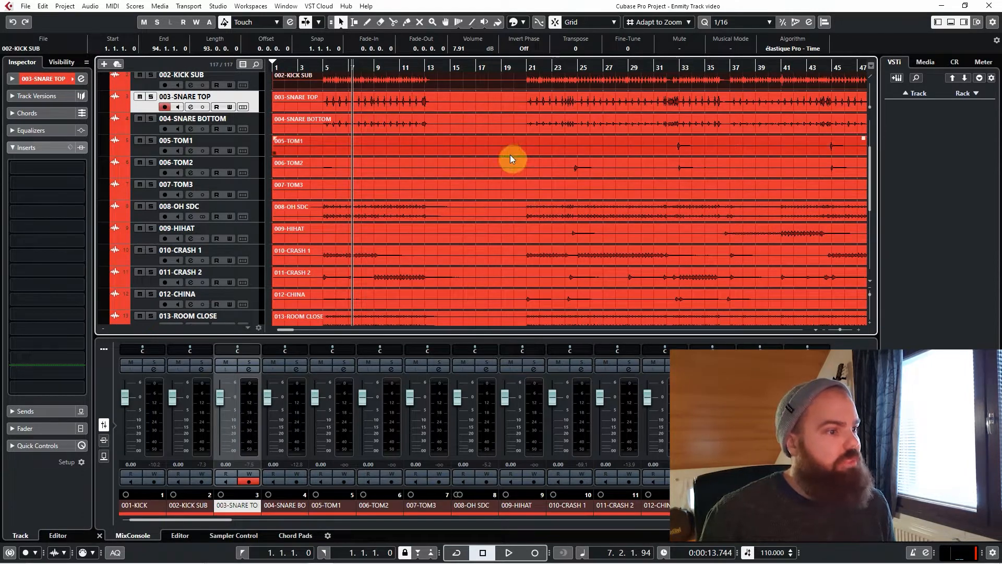
pyautogui.scroll(5, 510, 154)
pyautogui.press('g')
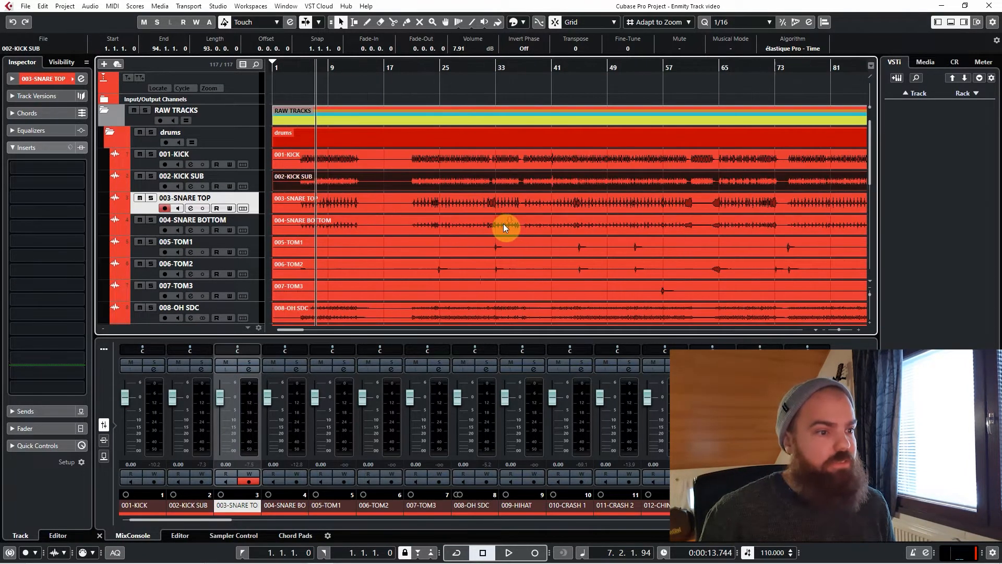
pyautogui.scroll(-2, 580, 255)
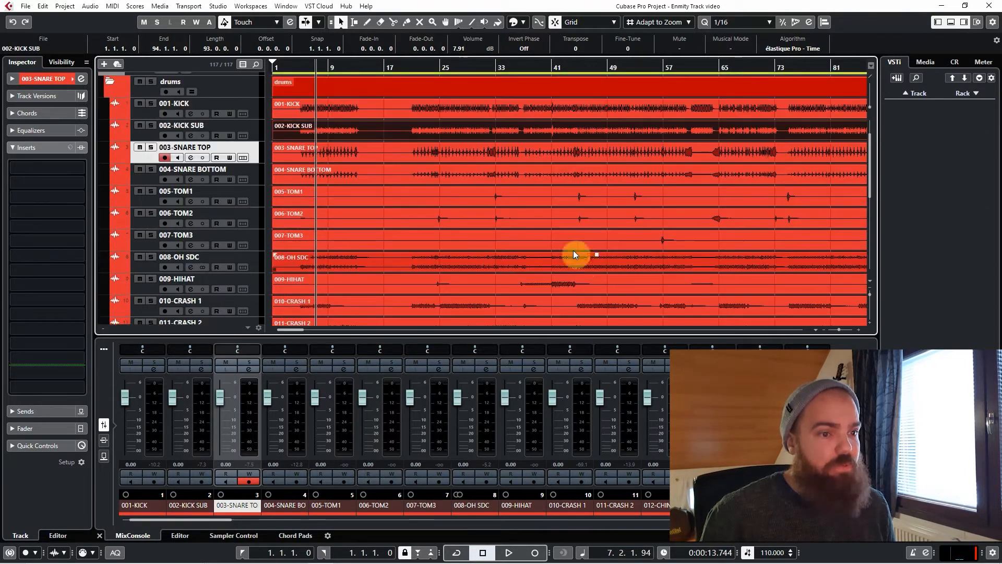
pyautogui.click(253, 198)
pyautogui.keyDown('shift'); pyautogui.click(253, 239); pyautogui.keyUp('shift')
pyautogui.press('s')
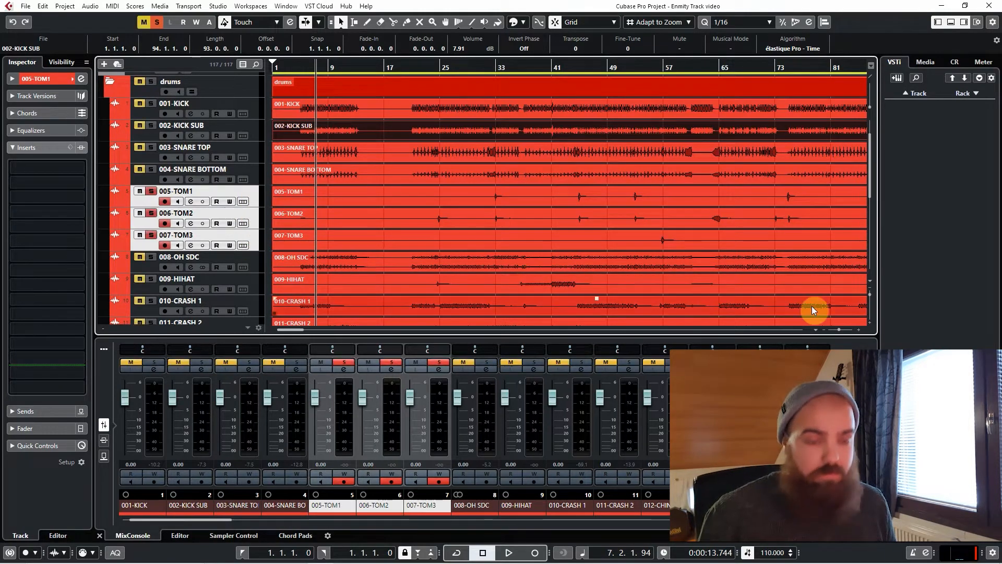
# Audition the soloed tom hits on TOM1 and TOM2 just before bar 45.
pyautogui.scroll(2, 660, 265)
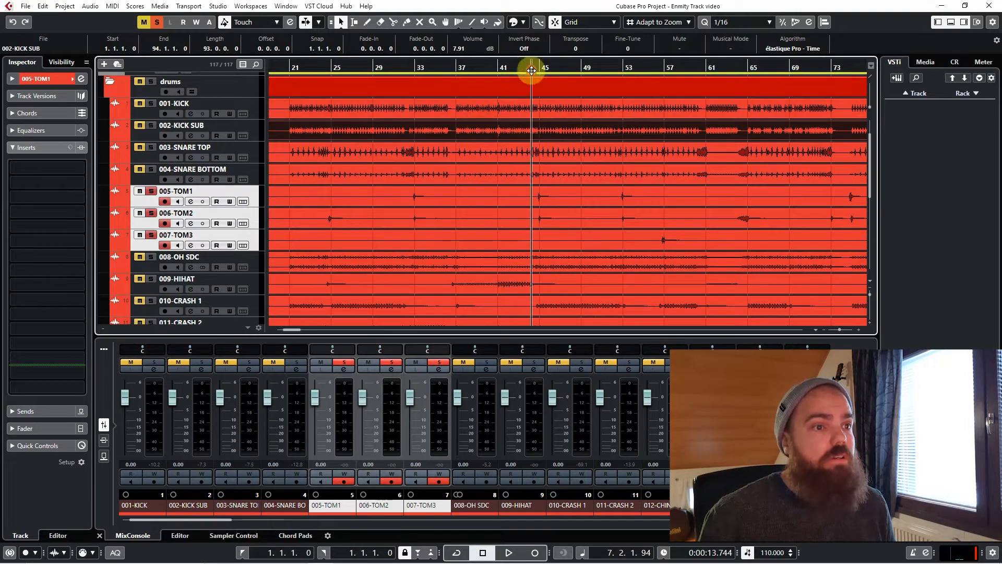
pyautogui.scroll(5, 548, 229)
pyautogui.click(458, 67)
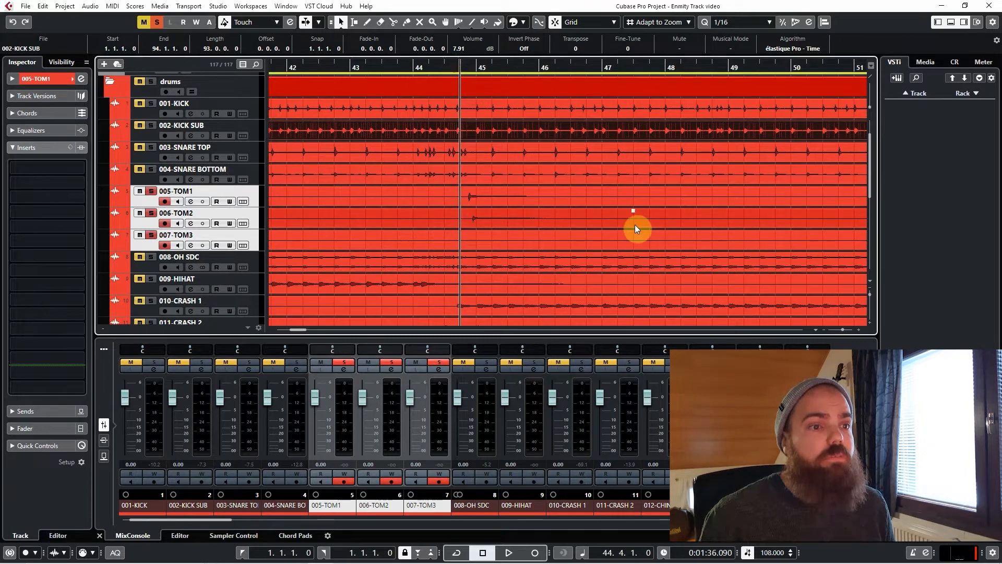
pyautogui.press('space')
pyautogui.scroll(-4, 634, 226)
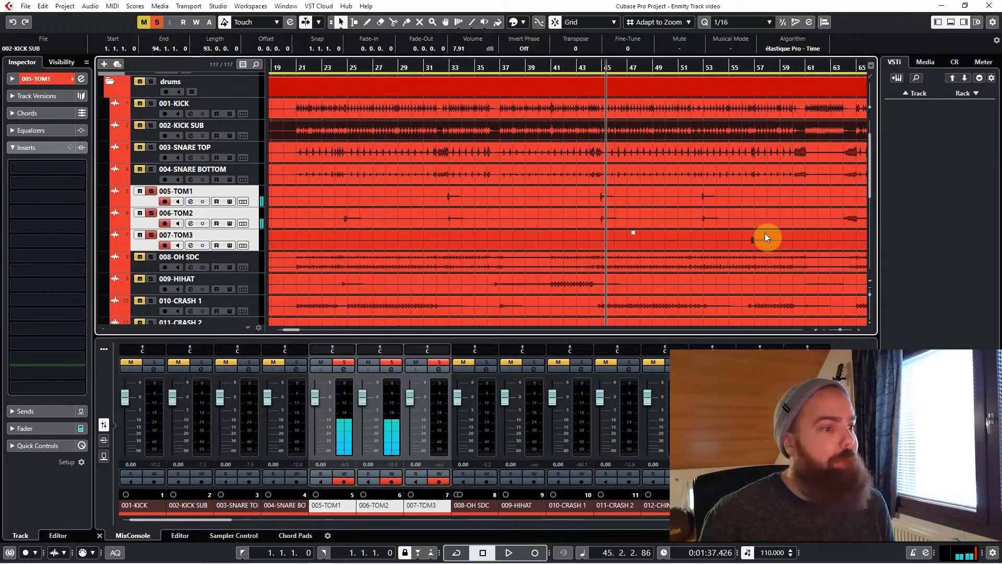
# Audition the 007-TOM3 hits just before bar 57.
pyautogui.scroll(6, 690, 231)
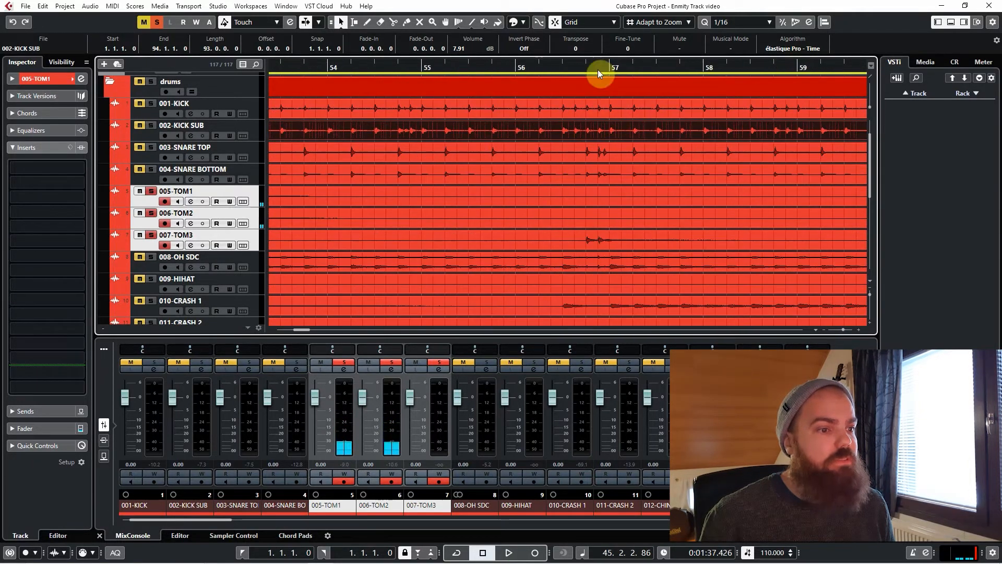
pyautogui.click(574, 66)
pyautogui.scroll(-4, 776, 181)
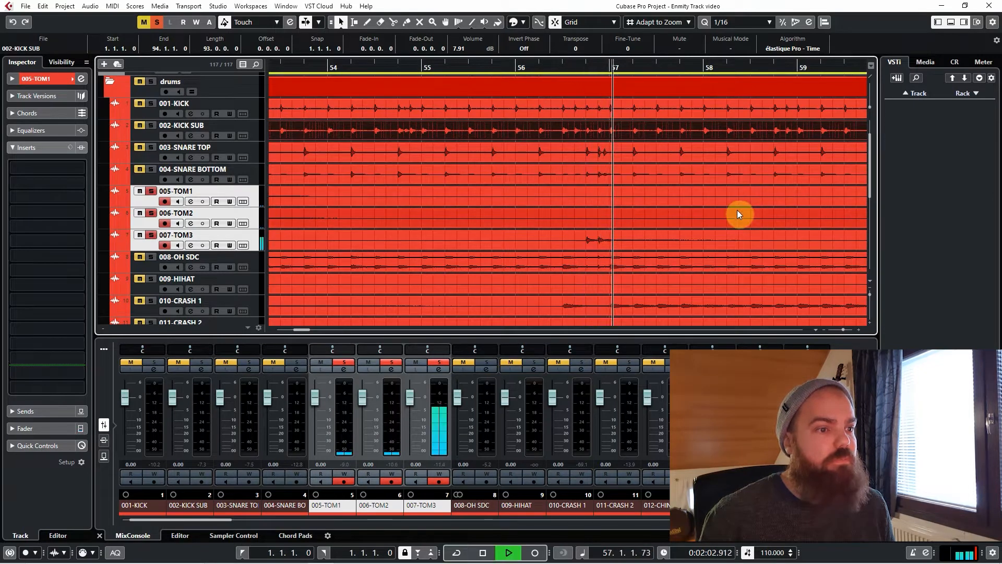
# Audition the 006-TOM2 roll leading into bar 65 and stop playback.
pyautogui.hscroll(4, 737, 220)
pyautogui.click(655, 67)
pyautogui.press('space')
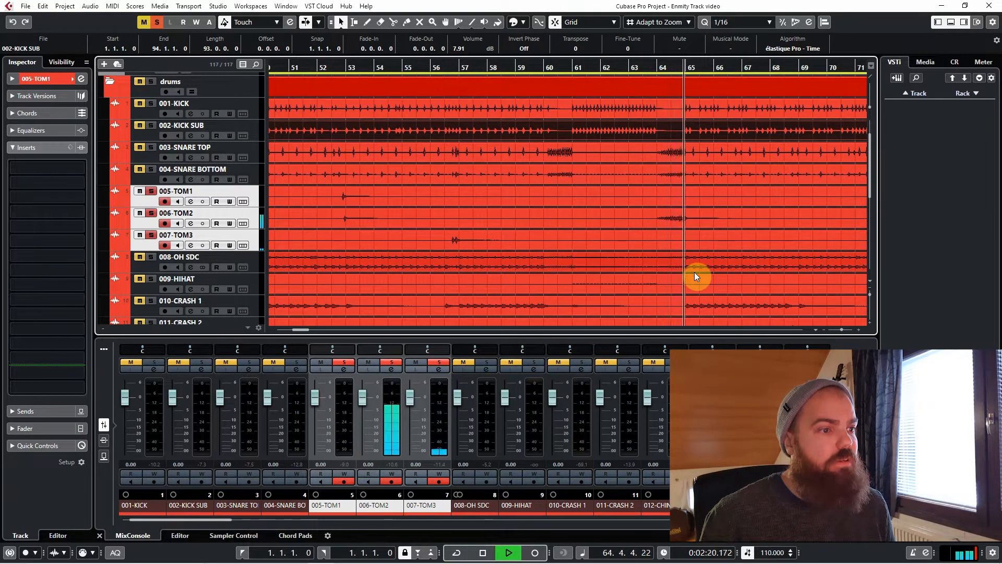
pyautogui.scroll(-4, 767, 225)
pyautogui.hscroll(2, 758, 234)
pyautogui.press('space')
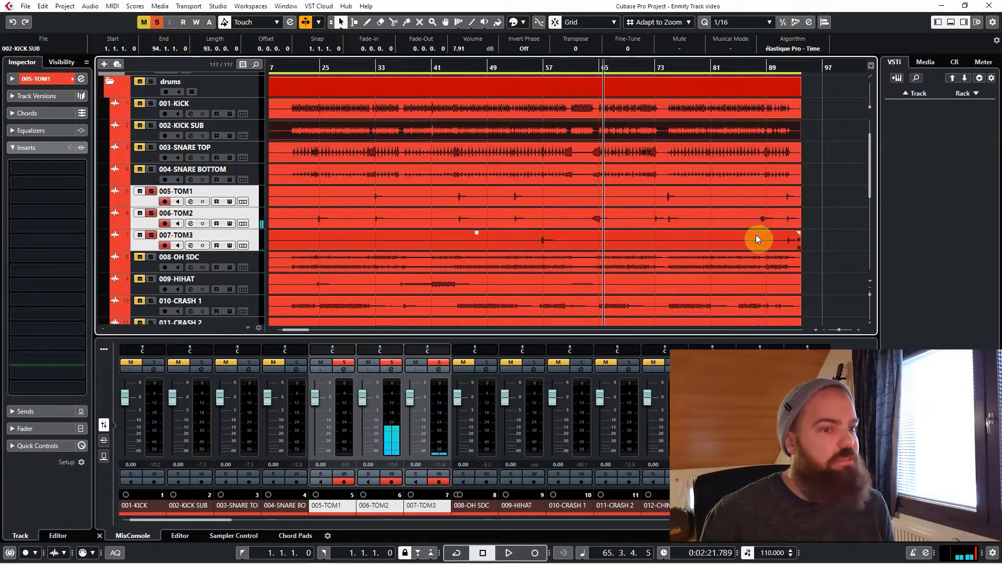
# Return to the 007-TOM3 hits before bar 57 and play them once more.
pyautogui.scroll(-2, 759, 237)
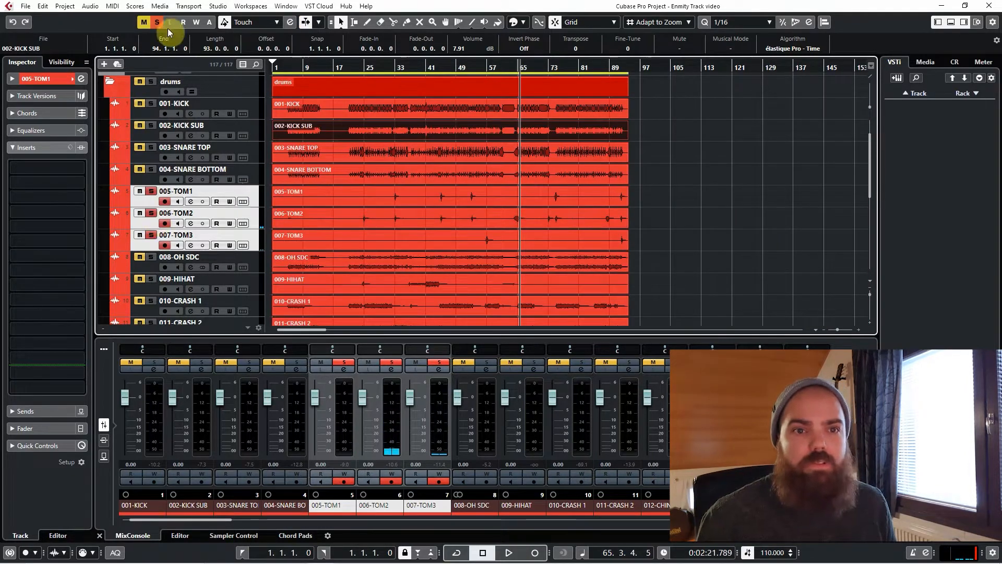
pyautogui.scroll(6, 475, 218)
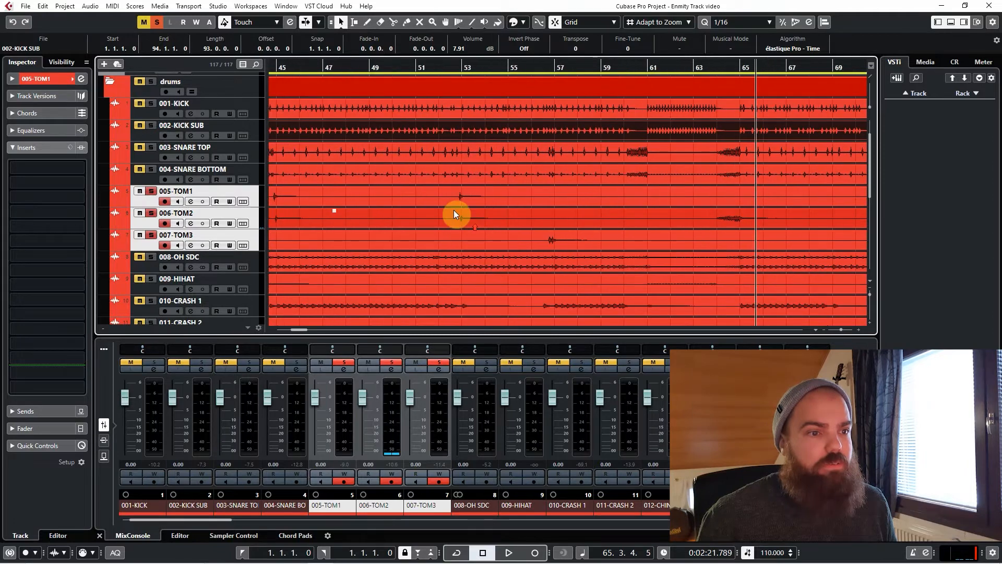
pyautogui.scroll(3, 553, 243)
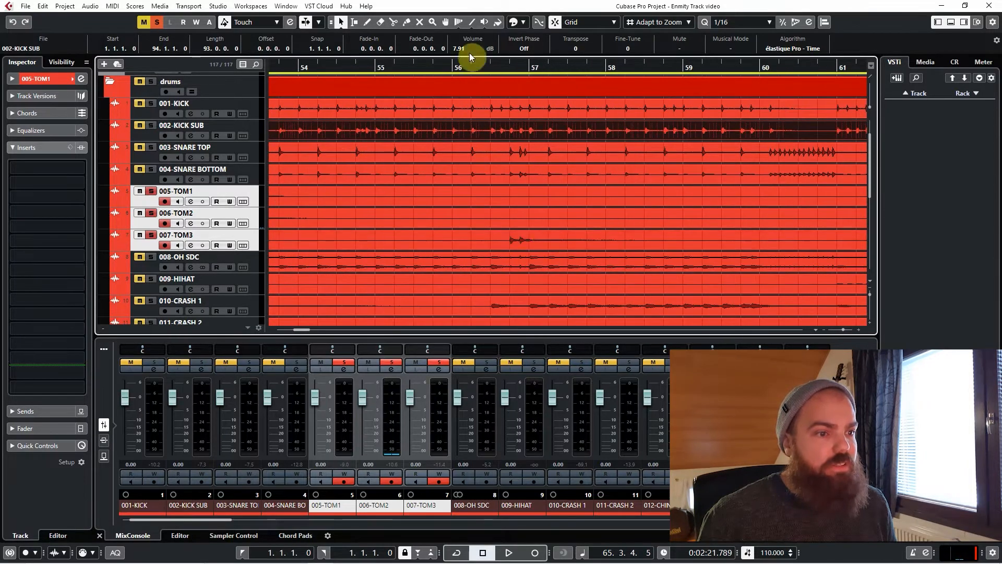
pyautogui.click(509, 66)
pyautogui.press('space')
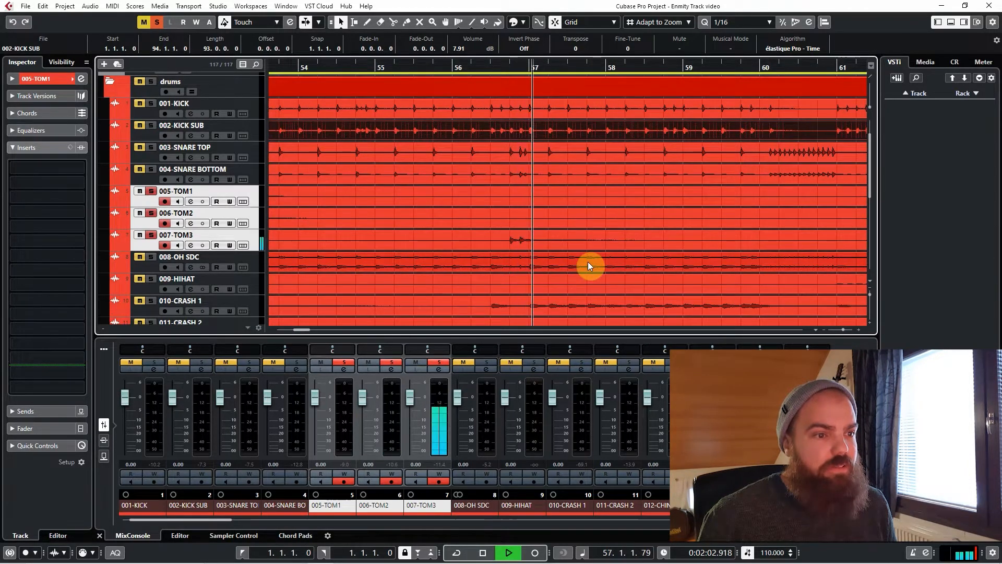
pyautogui.scroll(-3, 660, 249)
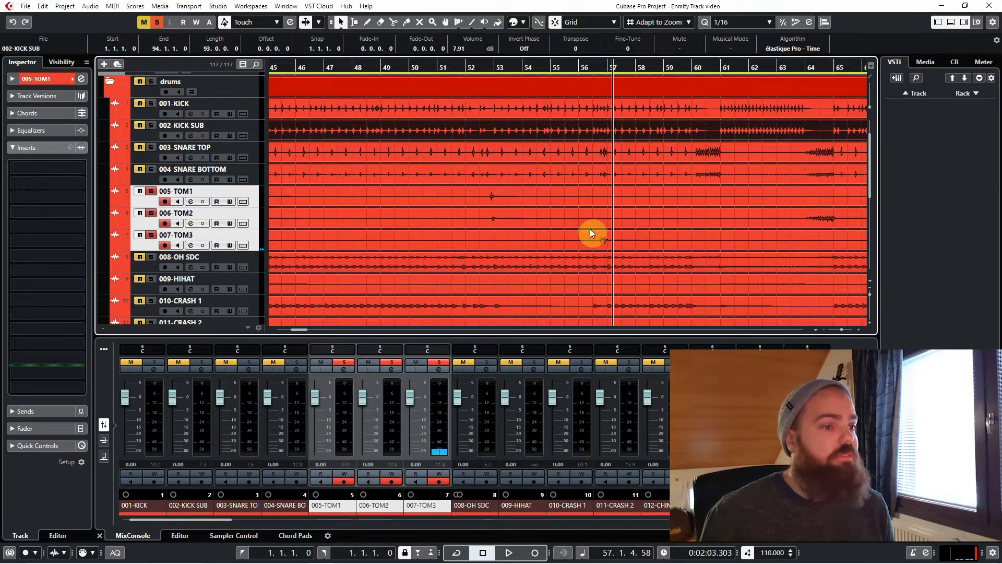
# Look over the remaining tom hits along the song and clear the solos on all three tom tracks.
pyautogui.scroll(-2, 593, 233)
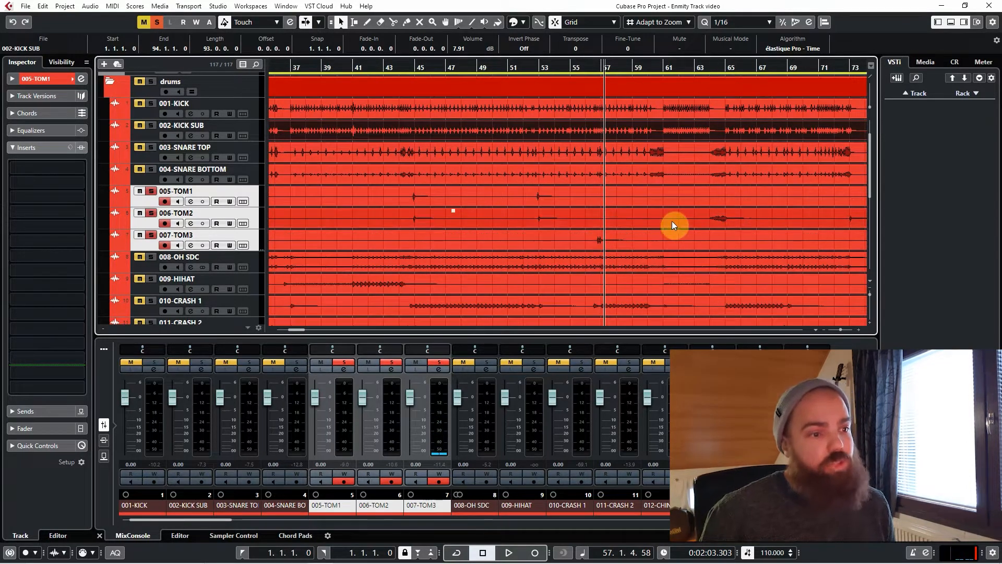
pyautogui.scroll(-2, 667, 229)
pyautogui.hscroll(3, 666, 245)
pyautogui.hscroll(-3, 593, 229)
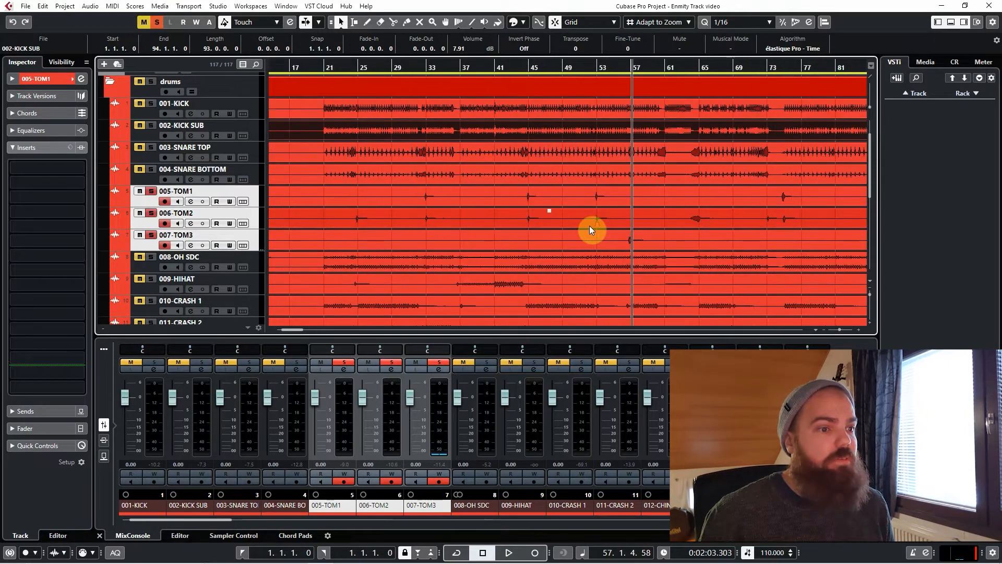
pyautogui.scroll(-2, 598, 235)
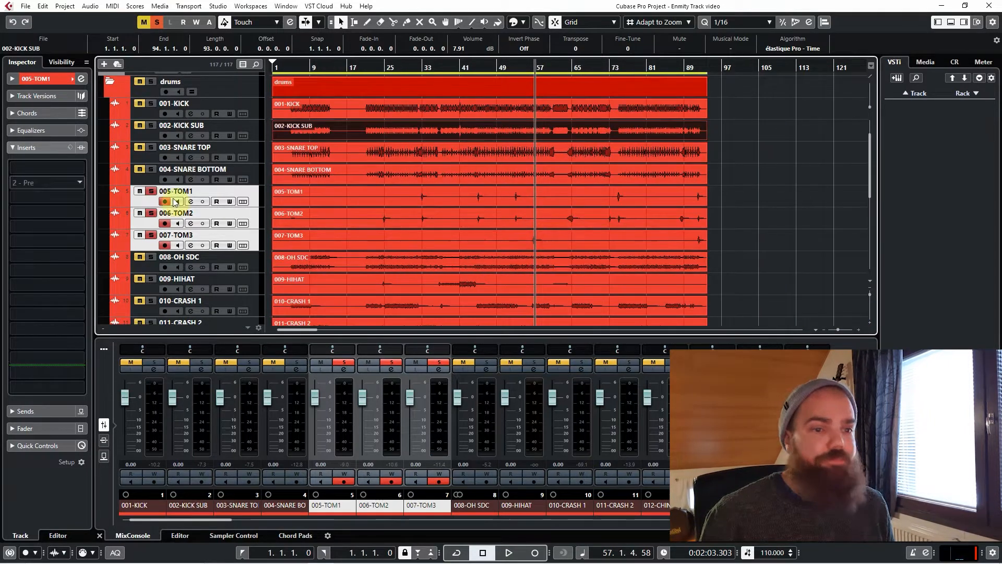
pyautogui.click(157, 23)
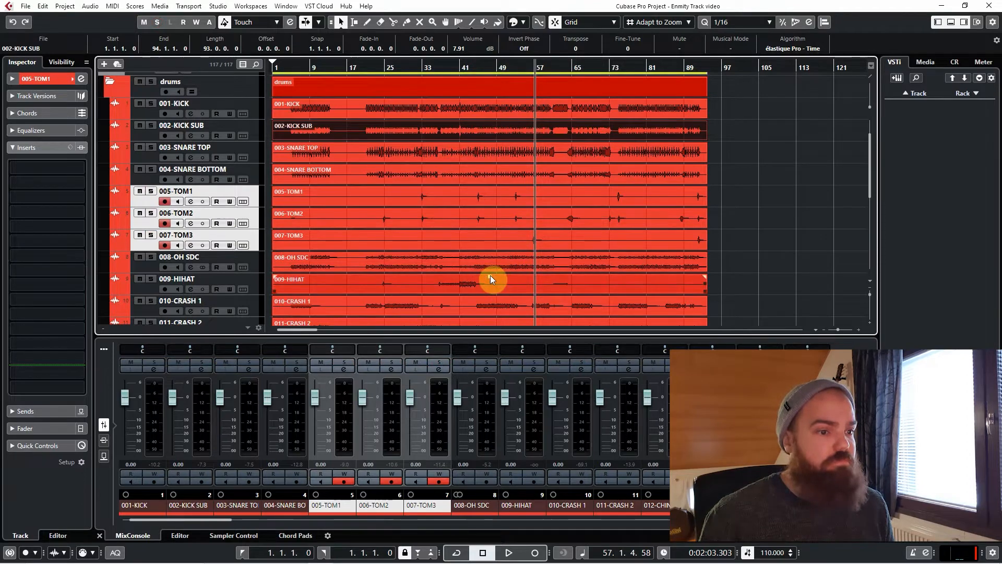
# Audition the overhead track 008-OH SDC soloed from bar 21 and release its solo.
pyautogui.scroll(-3, 470, 261)
pyautogui.click(253, 162)
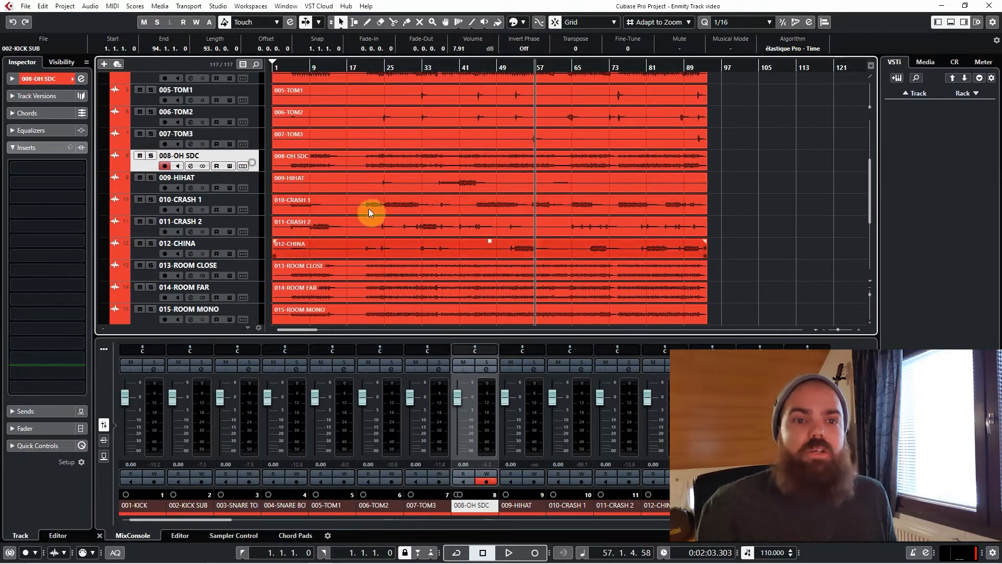
pyautogui.click(364, 66)
pyautogui.press('s')
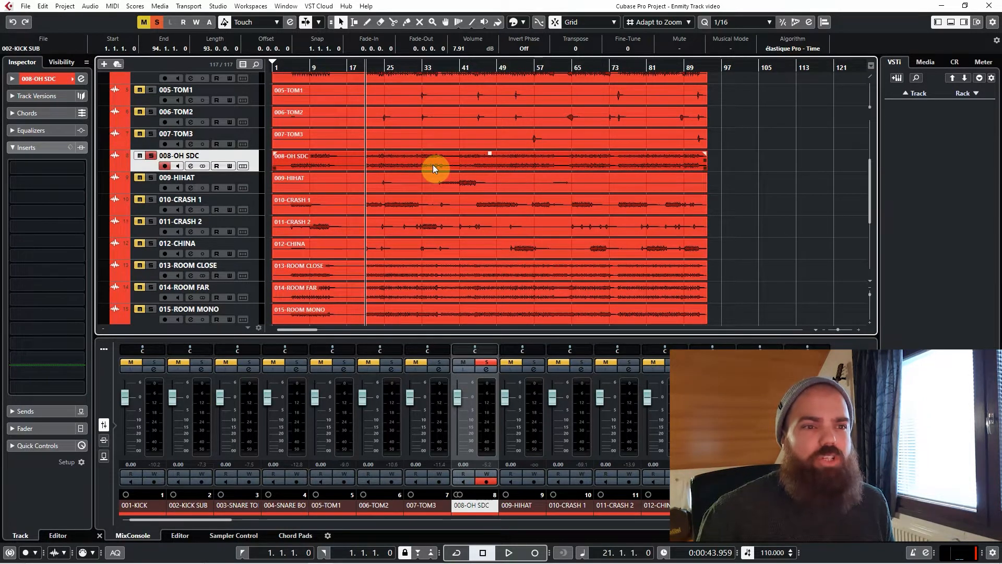
pyautogui.press('space')
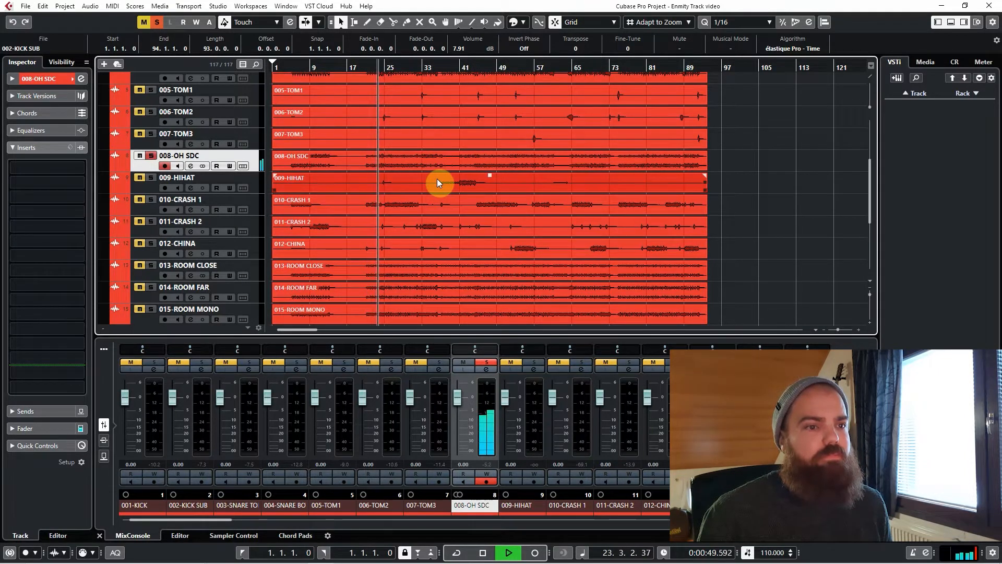
pyautogui.press('space')
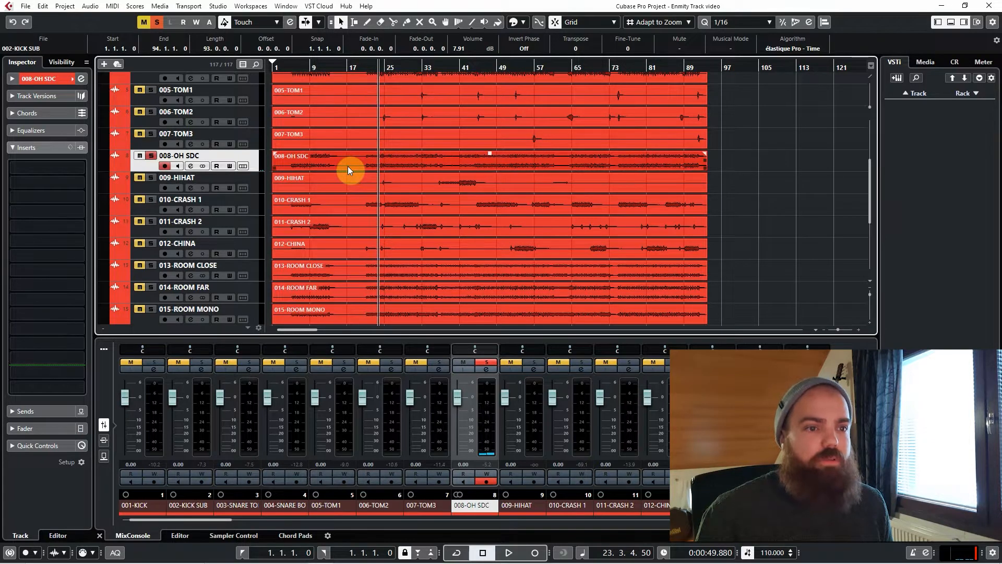
pyautogui.click(151, 155)
# Solo the 009-HIHAT track and audition the start of its long passage before bar 41.
pyautogui.click(254, 180)
pyautogui.press('s')
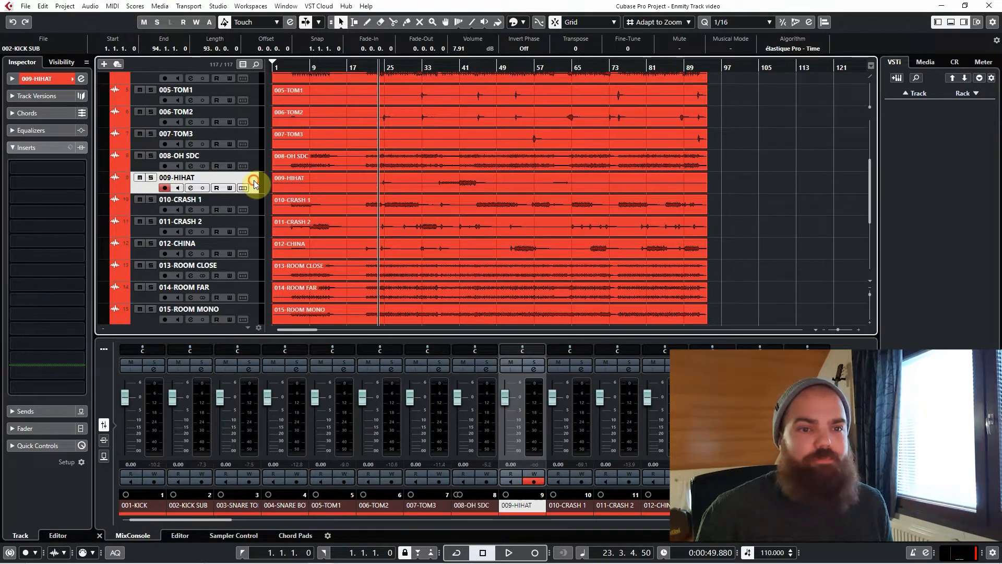
pyautogui.click(437, 68)
pyautogui.press('space')
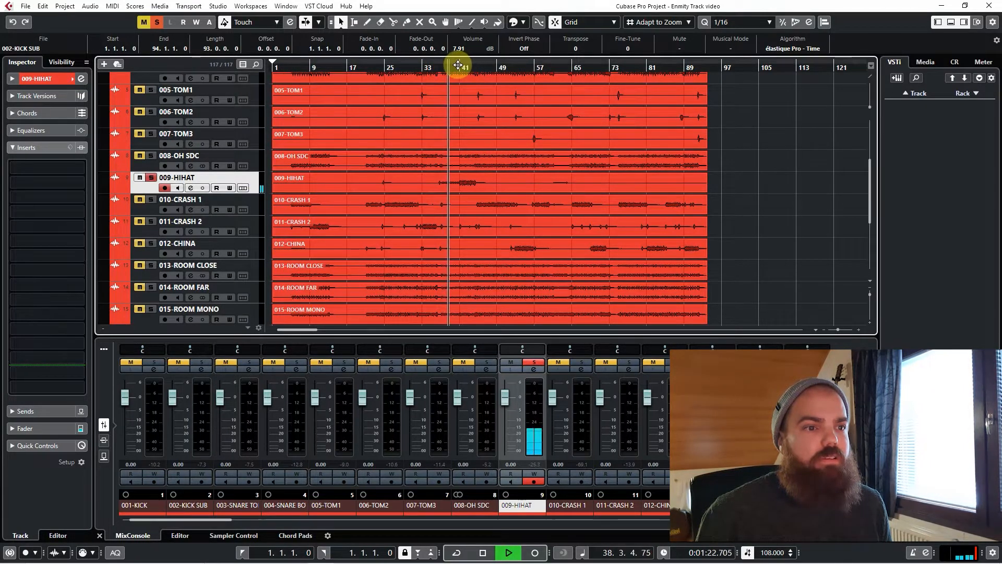
pyautogui.press('space')
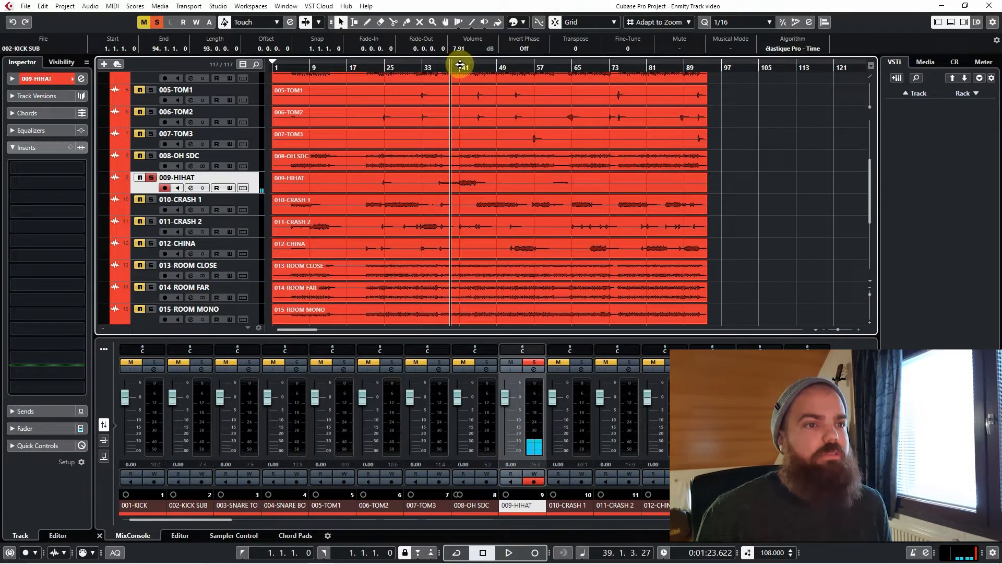
# Audition the soloed 009-HIHAT again from bar 41 and release its solo.
pyautogui.click(459, 65)
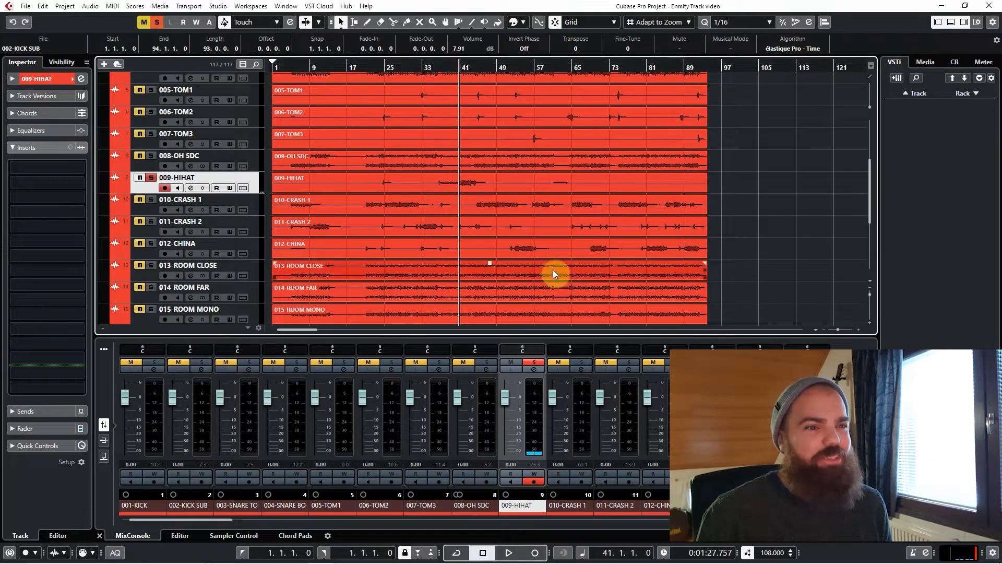
pyautogui.press('space')
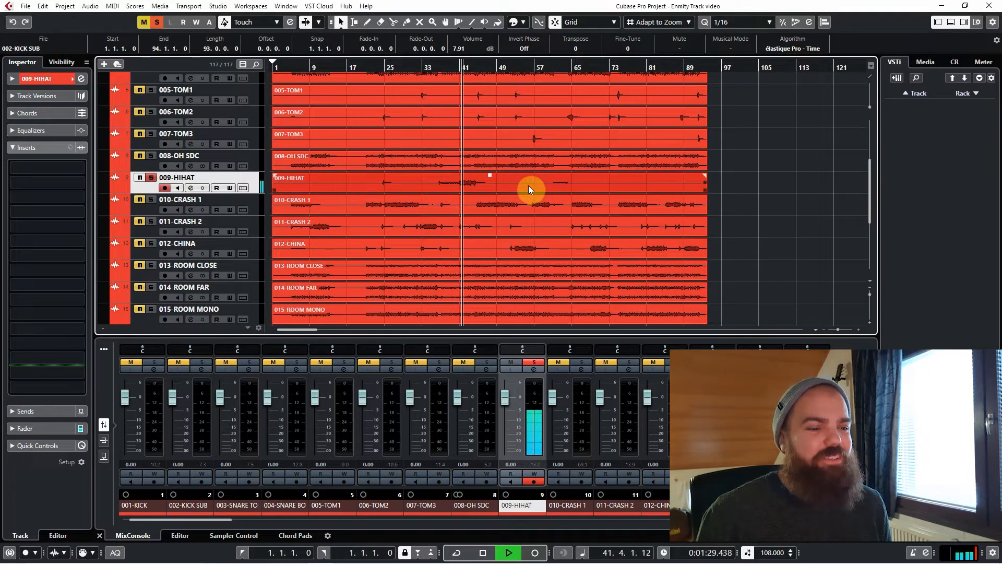
pyautogui.press('space')
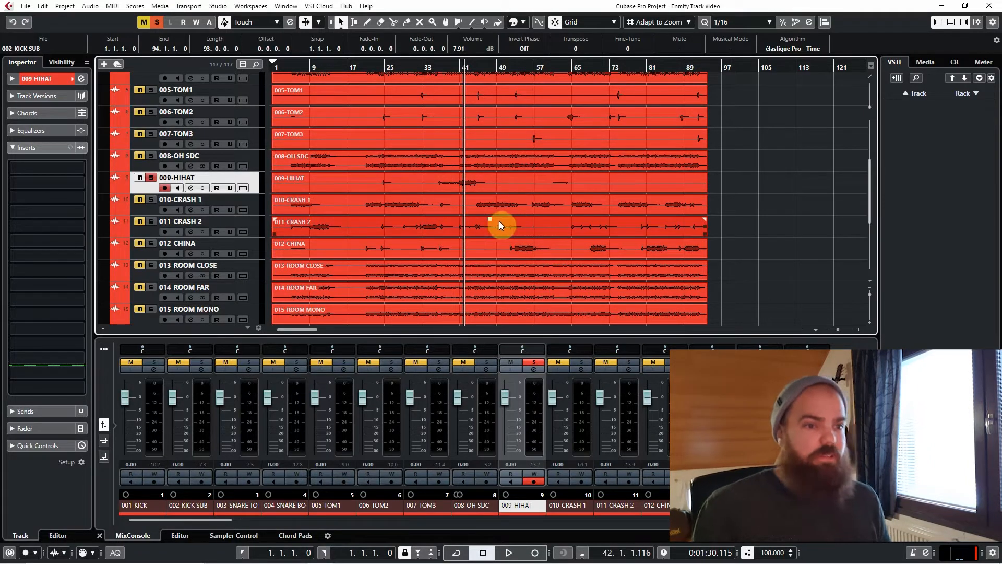
pyautogui.click(150, 178)
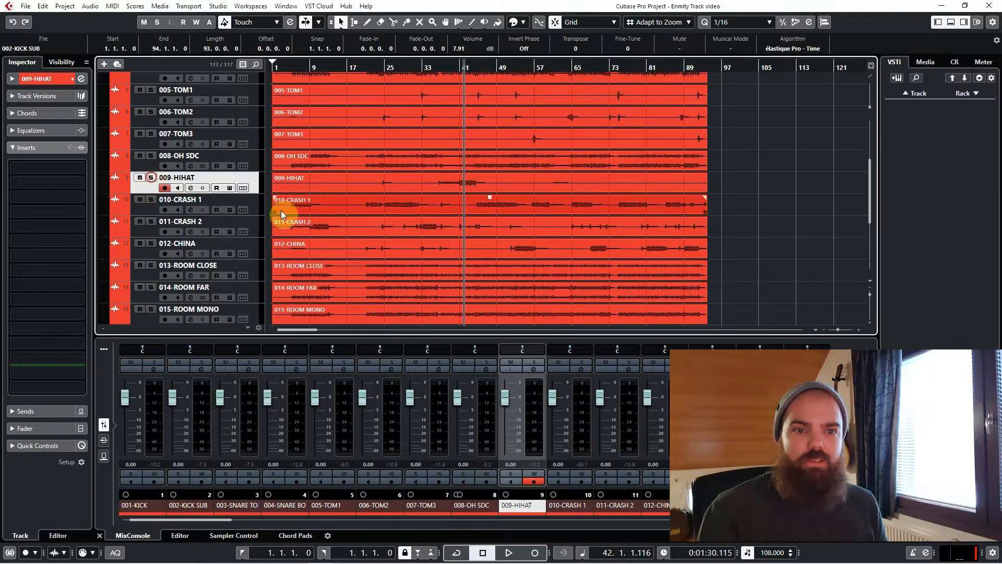
# Solo the 010-CRASH 1 track and audition it from bar 25.
pyautogui.click(252, 205)
pyautogui.click(384, 65)
pyautogui.press('s')
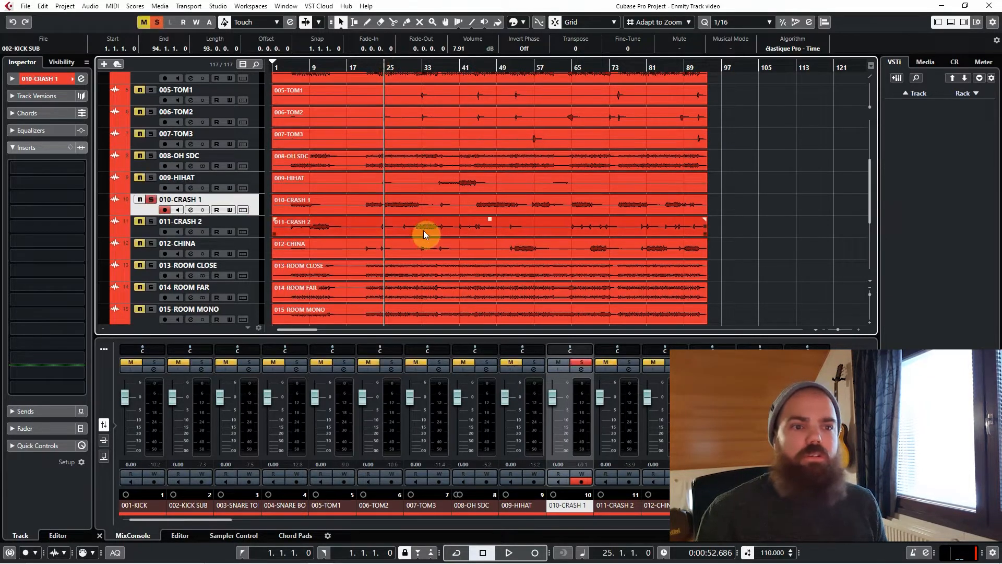
pyautogui.press('space')
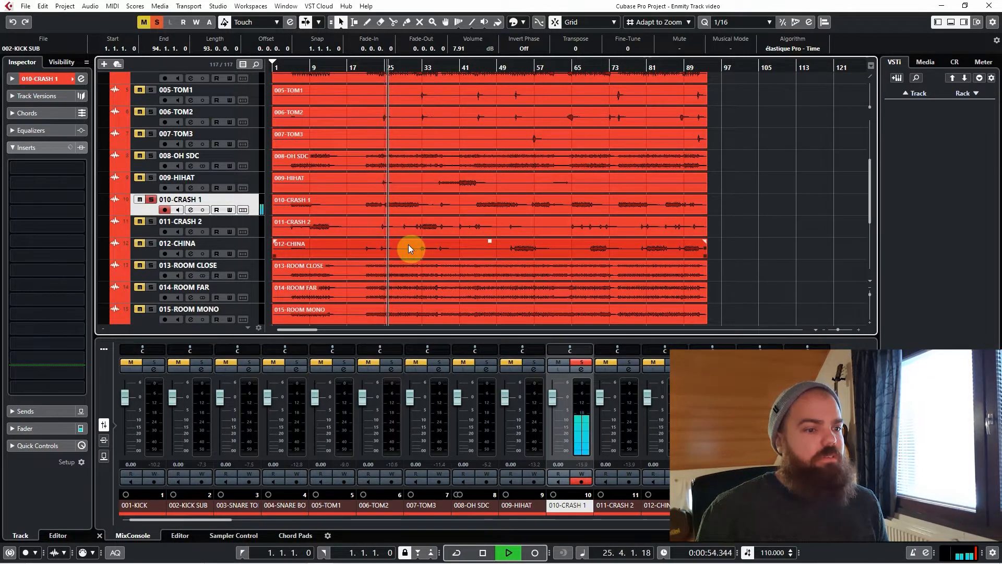
pyautogui.press('space')
# Solo the 011-CRASH 2 track, audition it from just after bar 33, and release its solo.
pyautogui.click(257, 227)
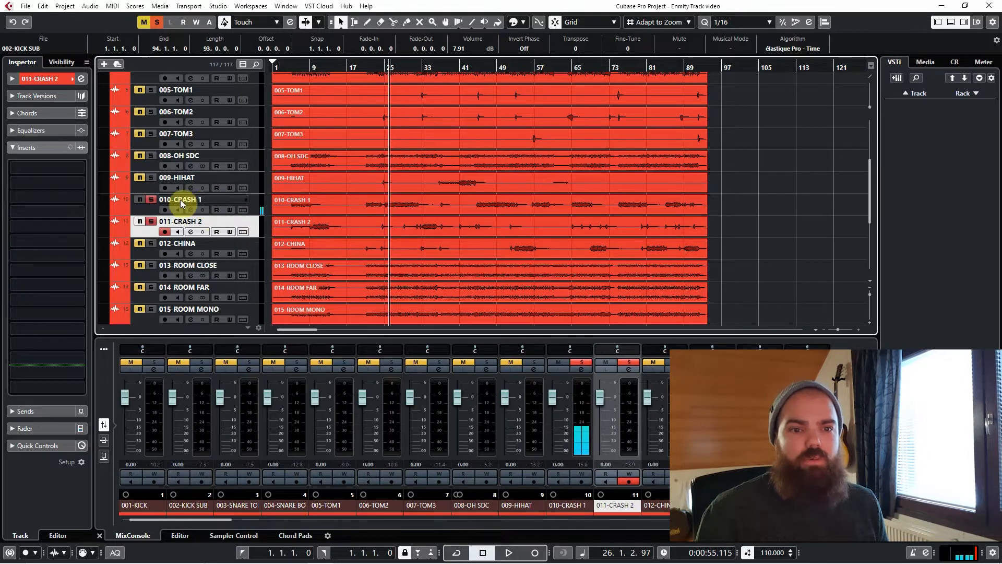
pyautogui.click(430, 69)
pyautogui.press('space')
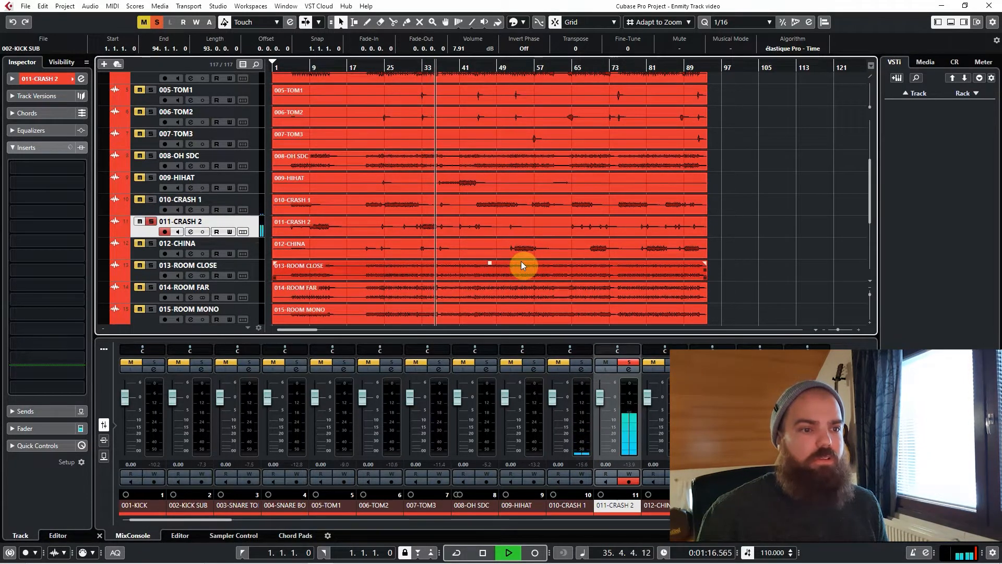
pyautogui.press('space')
pyautogui.click(256, 244)
pyautogui.click(148, 222)
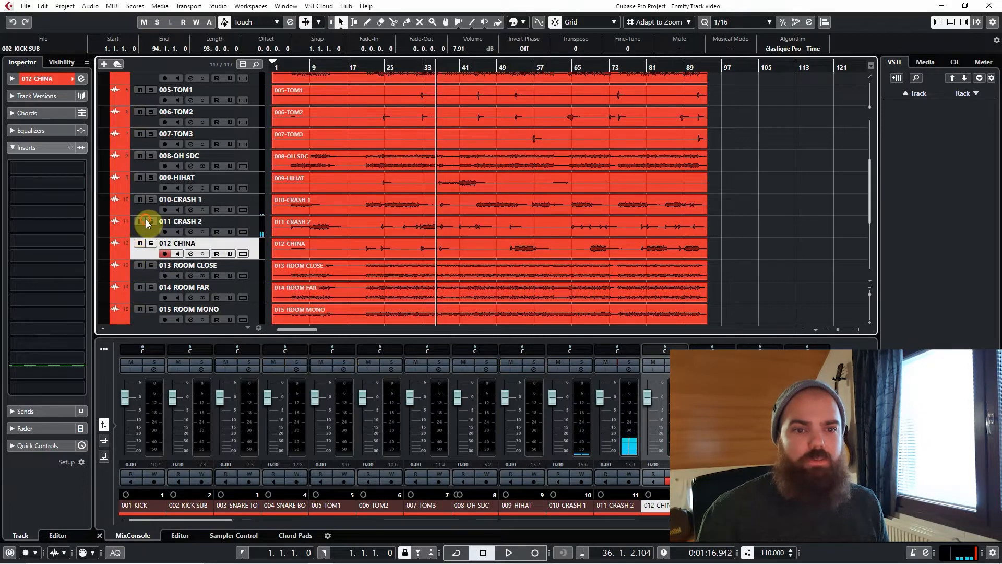
# Solo the 012-CHINA track, audition it from about bar 53, and release its solo.
pyautogui.click(152, 245)
pyautogui.click(520, 67)
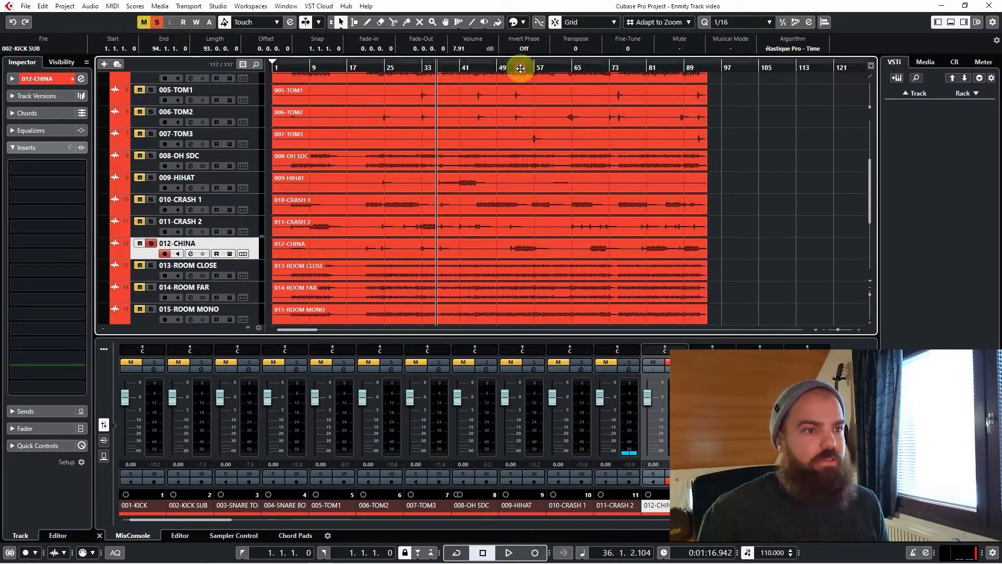
pyautogui.press('space')
pyautogui.click(596, 252)
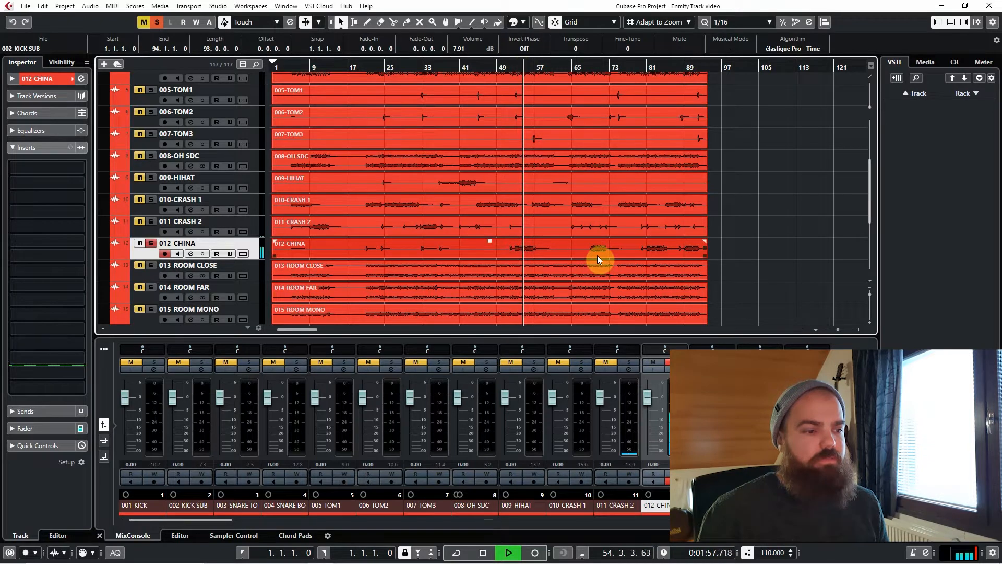
pyautogui.press('space')
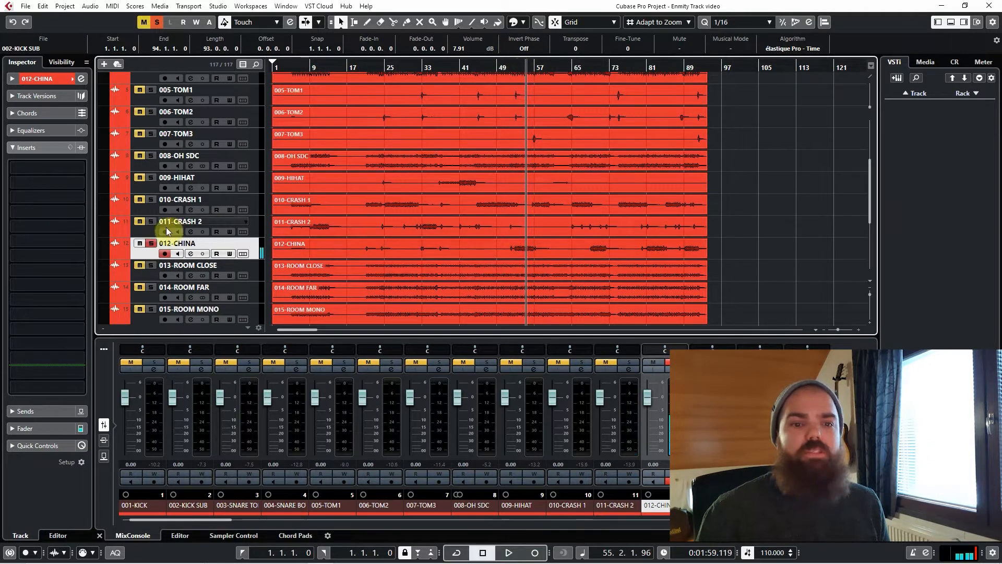
pyautogui.click(155, 244)
# Solo the 013-ROOM CLOSE track, audition it from bar 41, and release its solo.
pyautogui.scroll(-5, 264, 205)
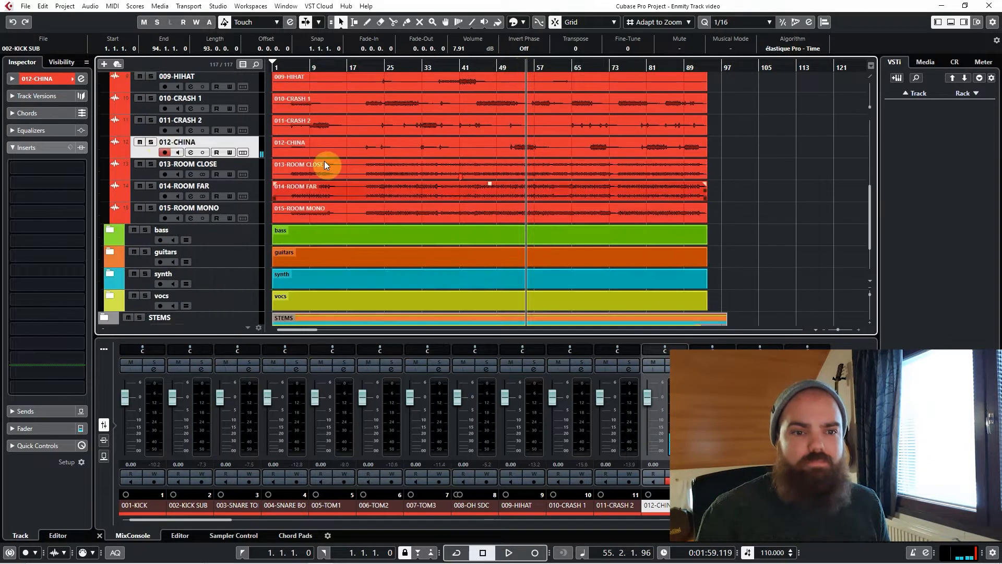
pyautogui.click(254, 168)
pyautogui.press('s')
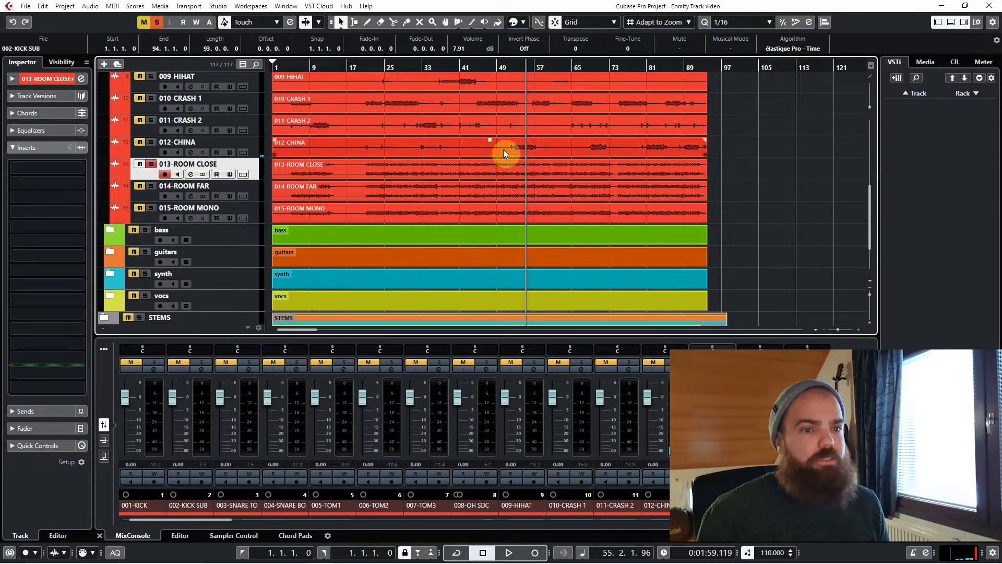
pyautogui.click(460, 67)
pyautogui.press('space')
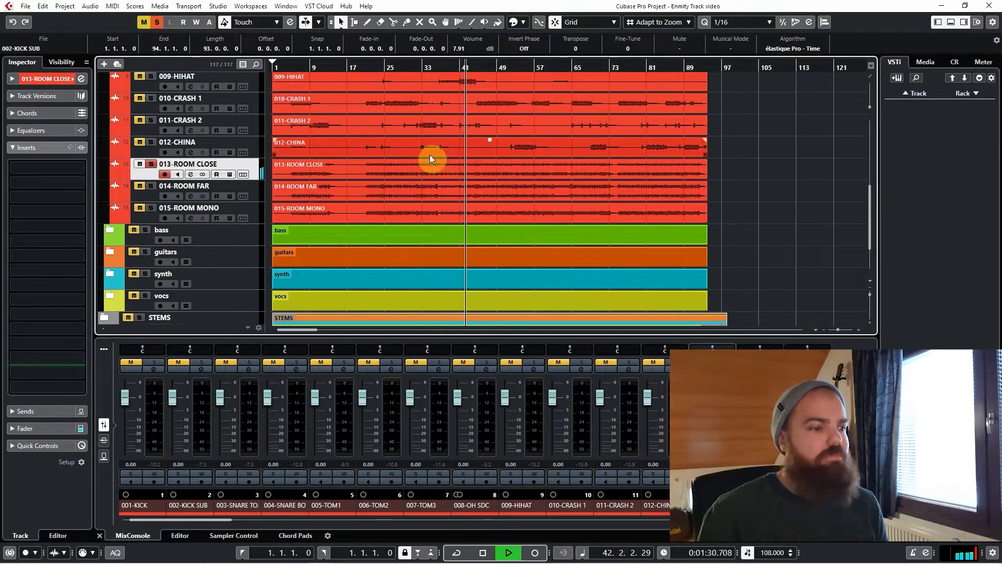
pyautogui.press('space')
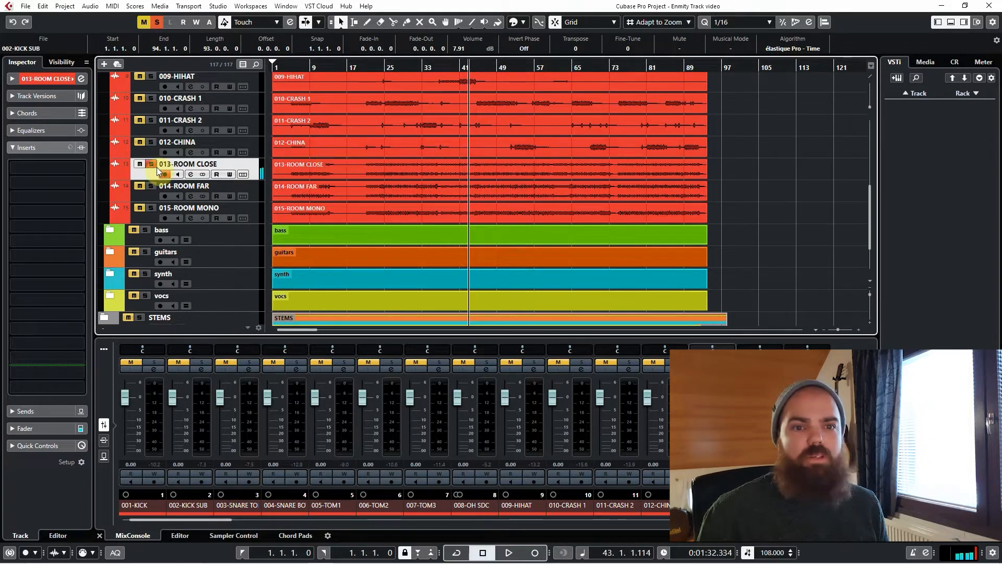
pyautogui.click(152, 164)
# Solo the 014-ROOM FAR track, audition it onward from bar 43, and release its solo.
pyautogui.click(151, 187)
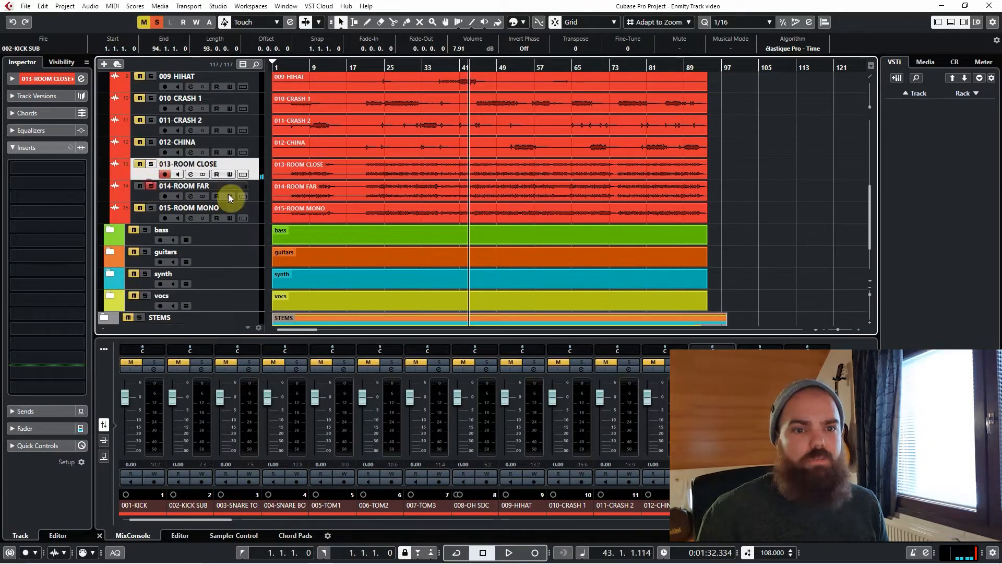
pyautogui.press('space')
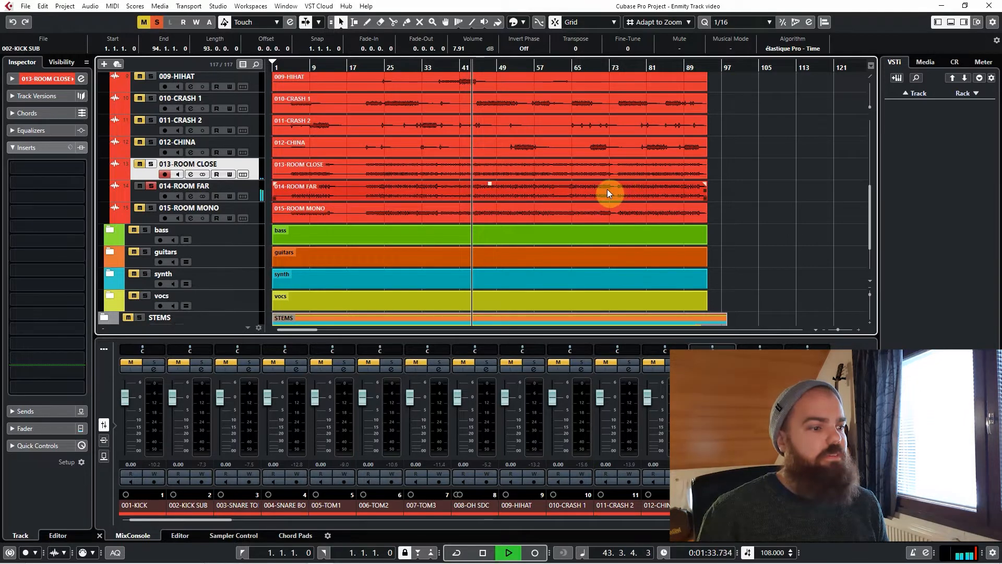
pyautogui.click(550, 178)
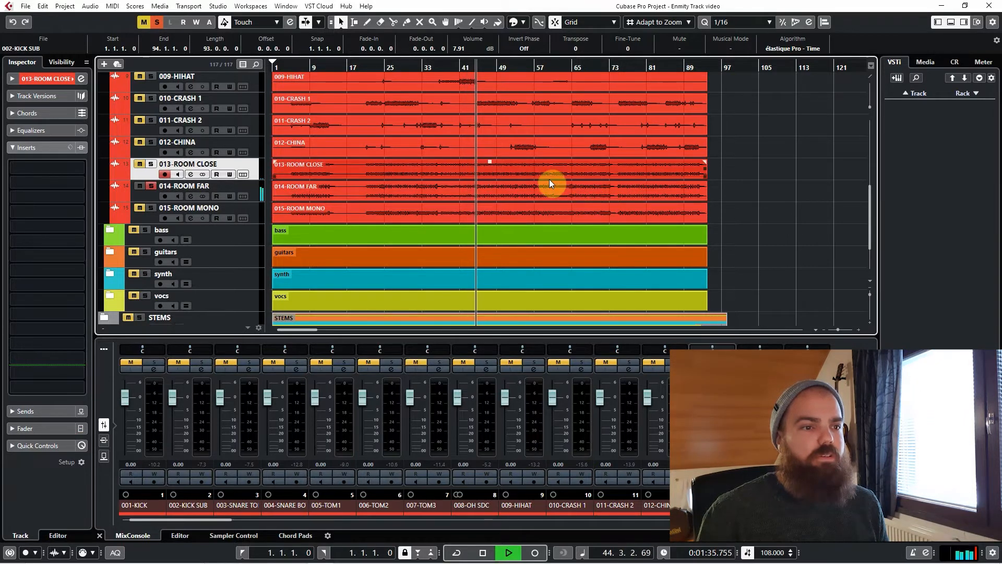
pyautogui.click(318, 228)
pyautogui.press('space')
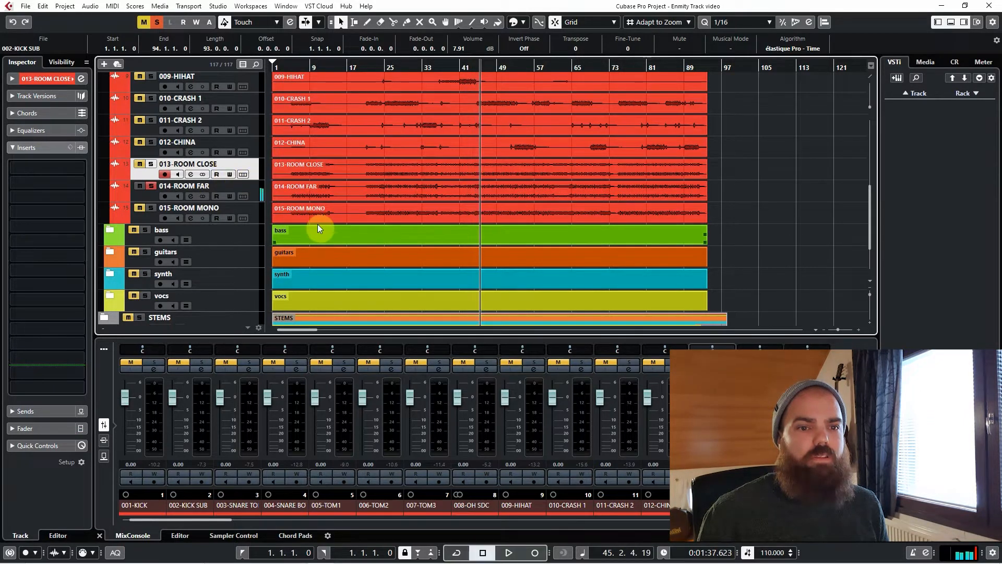
pyautogui.click(252, 188)
pyautogui.click(152, 187)
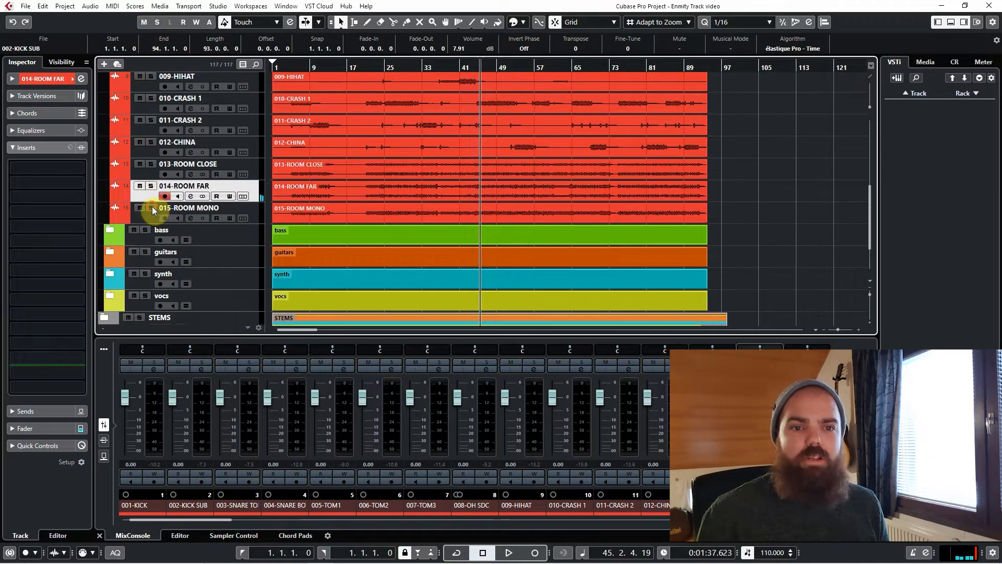
# Solo the 015-ROOM MONO track, audition it from bar 41, and release its solo.
pyautogui.click(151, 207)
pyautogui.click(459, 66)
pyautogui.press('space')
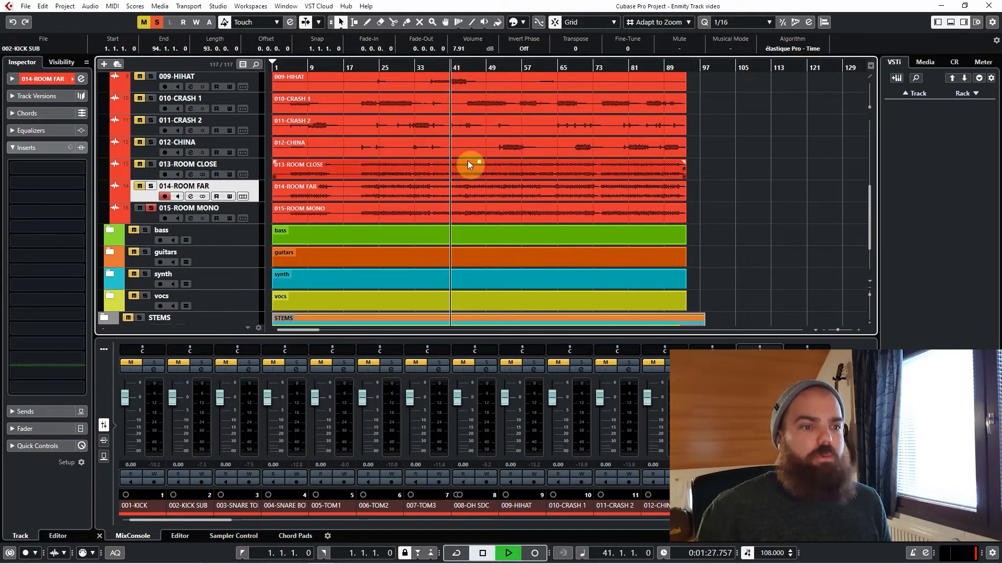
pyautogui.click(510, 216)
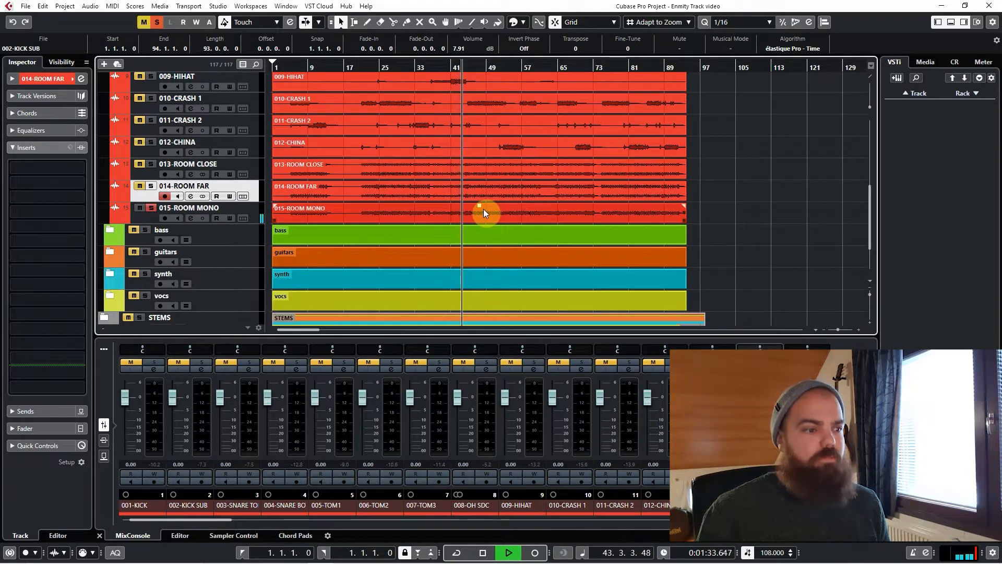
pyautogui.scroll(-2, 253, 235)
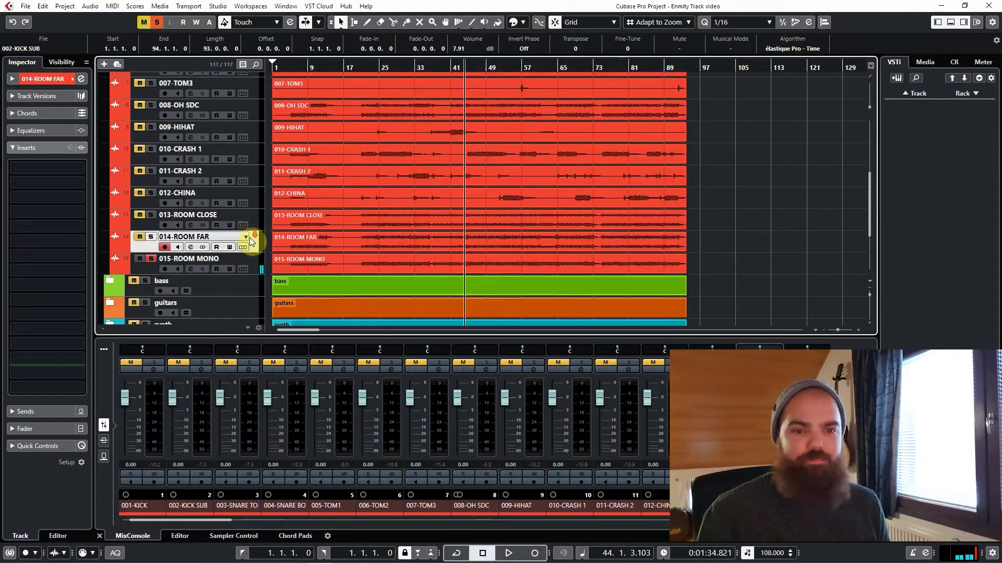
pyautogui.click(259, 260)
pyautogui.press('s')
# Solo all drum tracks from 001-KICK through 015-ROOM MONO and audition them together onward from bar 44.
pyautogui.scroll(3, 372, 251)
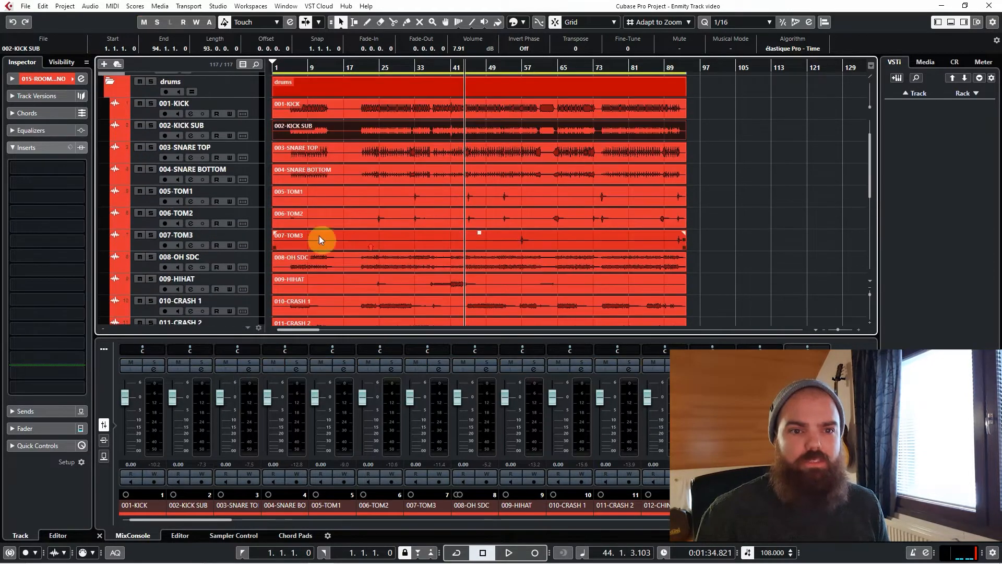
pyautogui.keyDown('shift'); pyautogui.click(255, 108); pyautogui.keyUp('shift')
pyautogui.press('s')
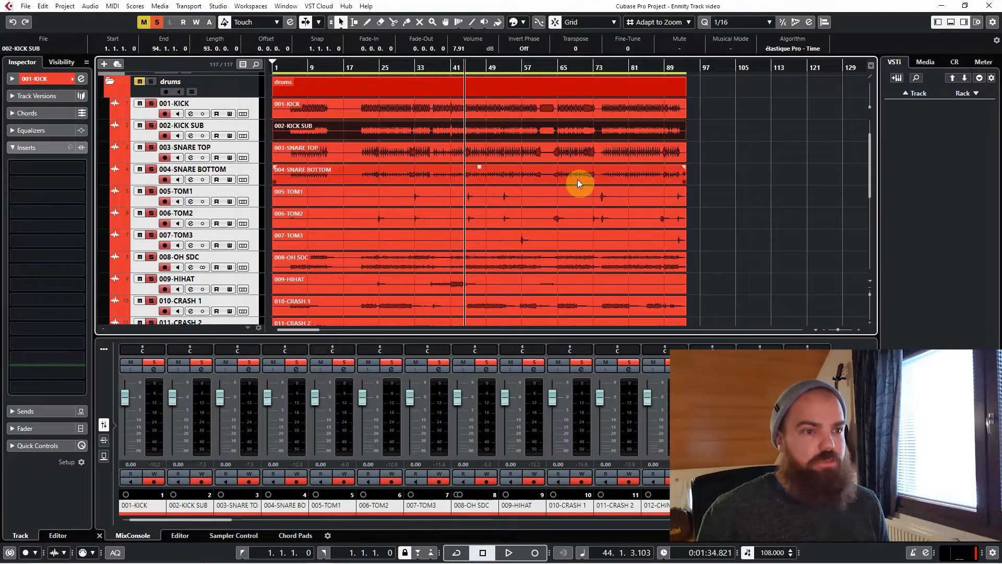
pyautogui.scroll(-4, 577, 182)
pyautogui.scroll(3, 487, 197)
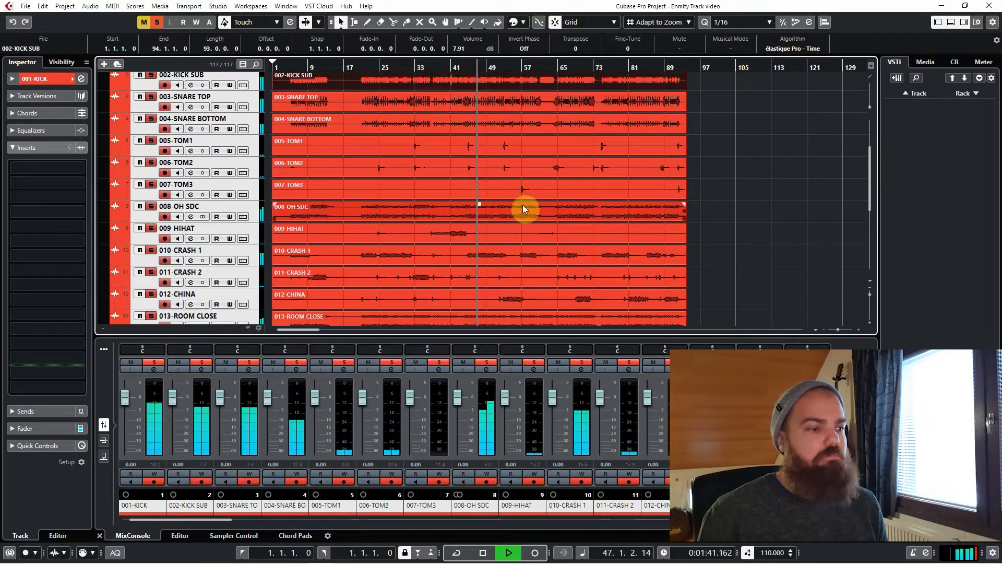
pyautogui.press('space')
# Look over the raw drum tracks and the bass, guitars, synth and vocs folders below them.
pyautogui.scroll(3, 331, 214)
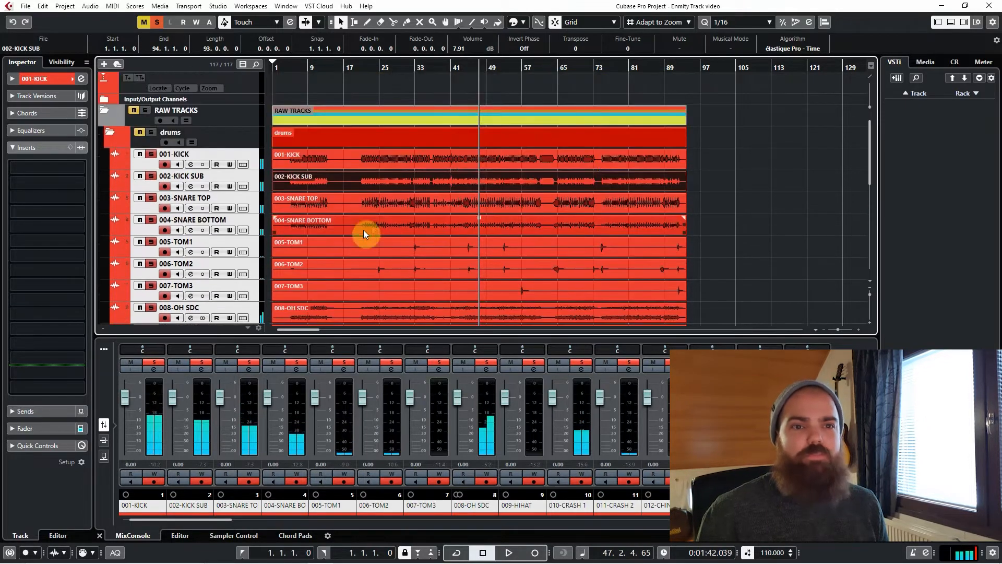
pyautogui.scroll(-3, 511, 262)
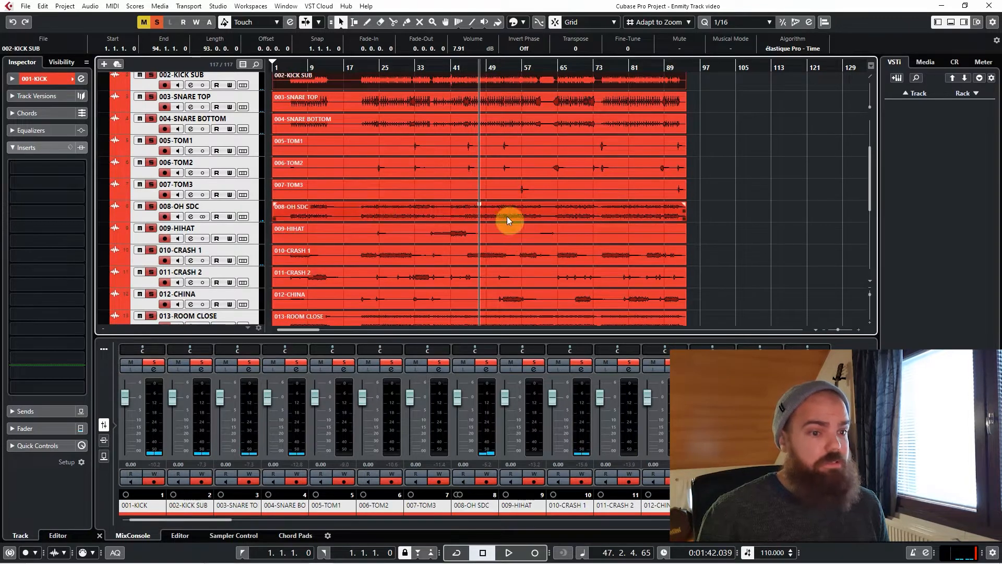
pyautogui.scroll(-3, 491, 214)
pyautogui.scroll(5, 488, 218)
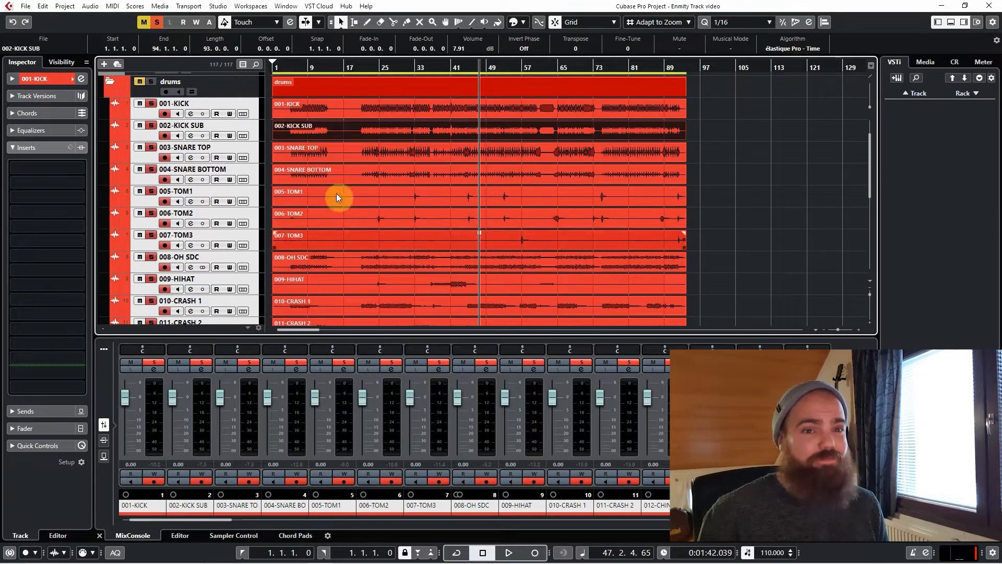
pyautogui.scroll(-2, 450, 203)
pyautogui.scroll(-4, 448, 208)
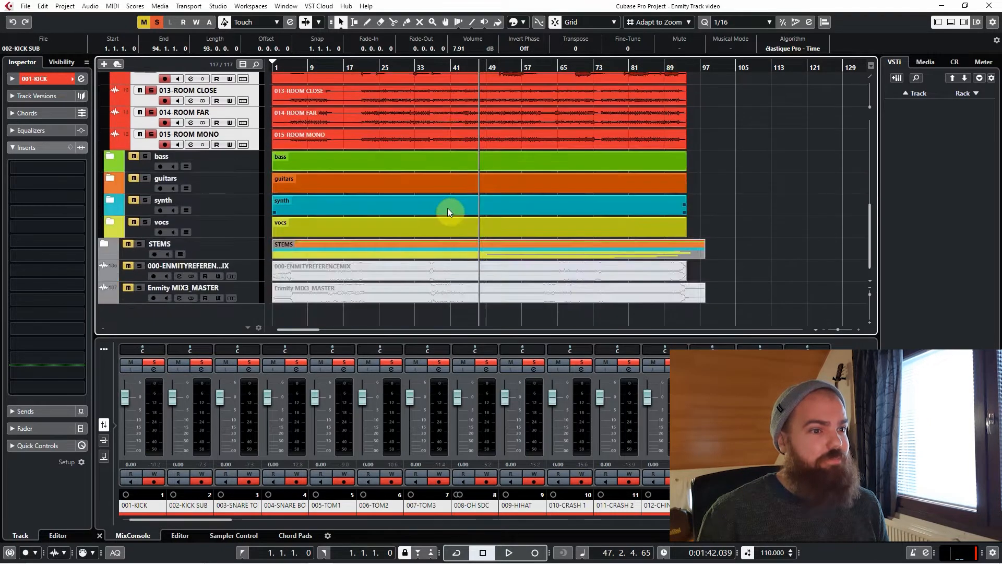
pyautogui.scroll(8, 450, 209)
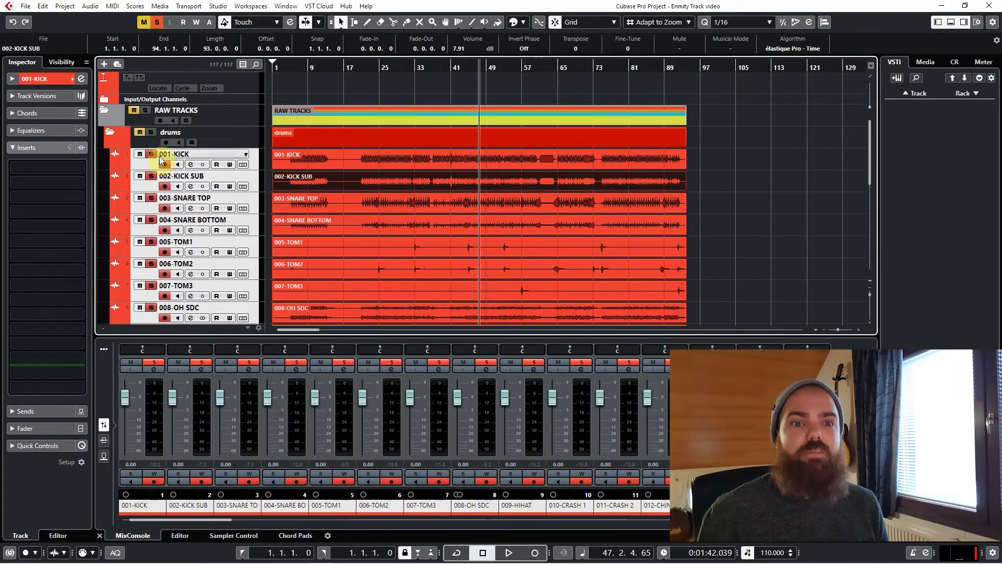
pyautogui.scroll(-1, 427, 187)
pyautogui.scroll(1, 340, 153)
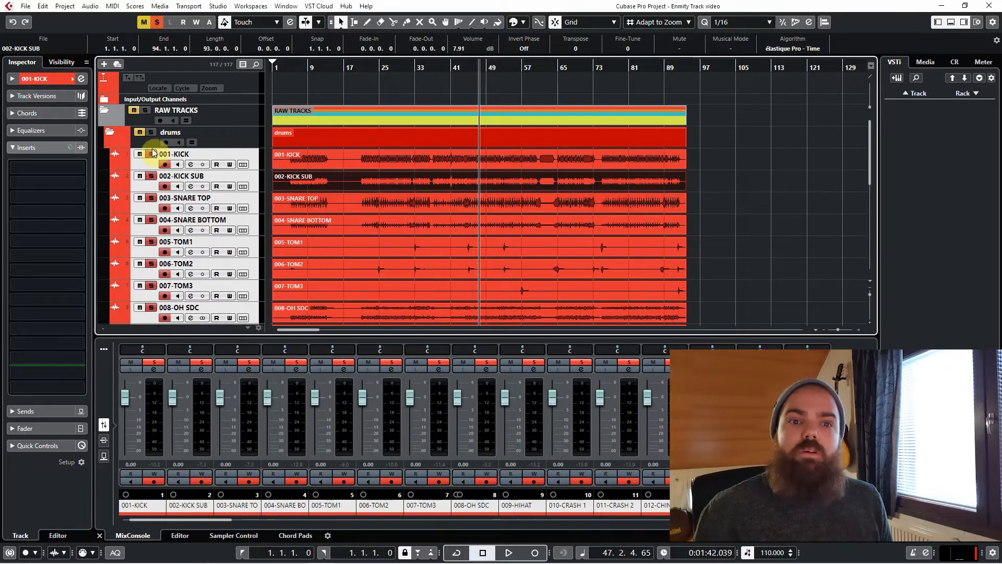
# Clear all solos in the project and collapse the drums folder.
pyautogui.click(157, 22)
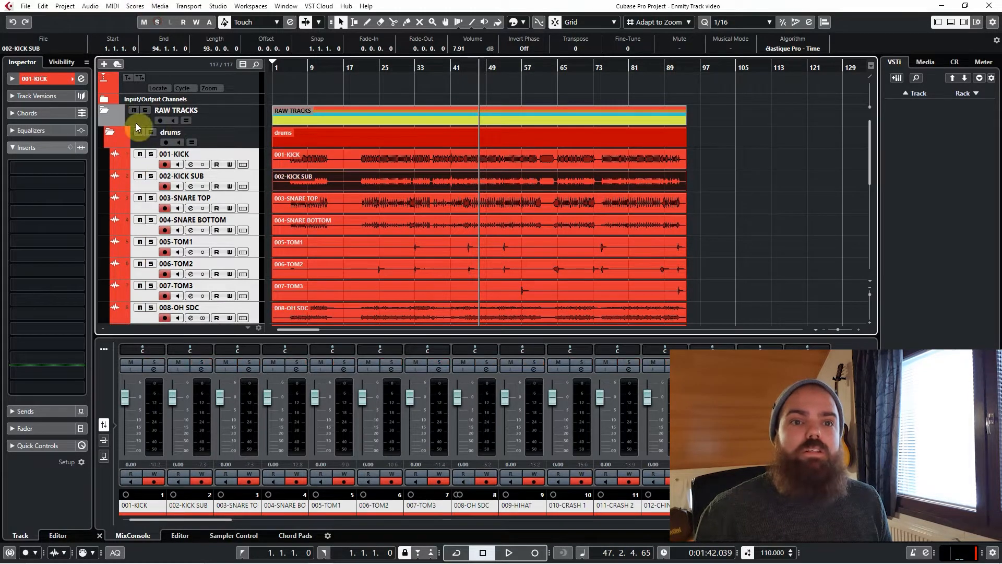
pyautogui.click(110, 132)
# Expand the STEMS folder and audition the Enmity DRUMS_MASTER stem soloed from about bar 21.
pyautogui.click(241, 246)
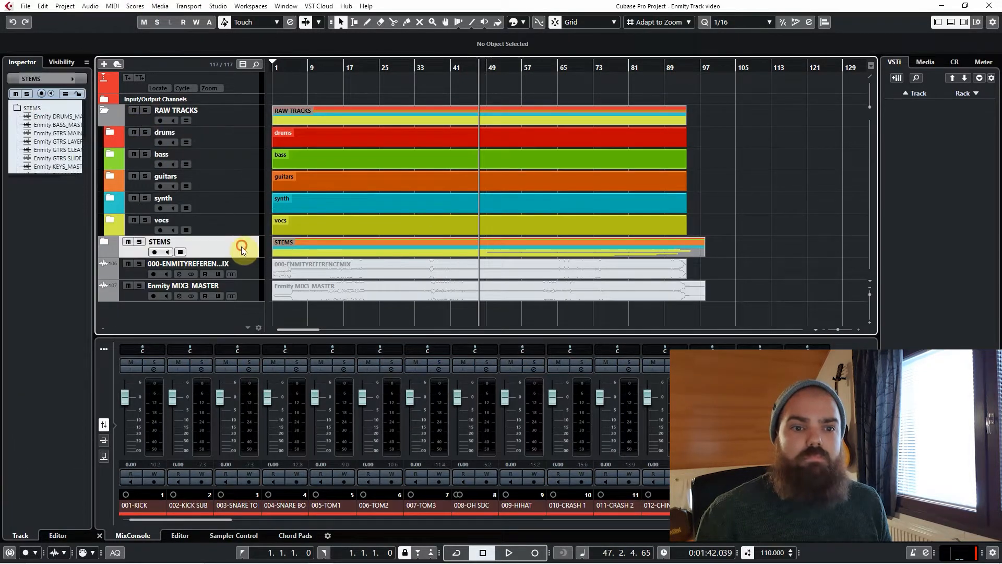
pyautogui.click(105, 243)
pyautogui.scroll(-4, 430, 180)
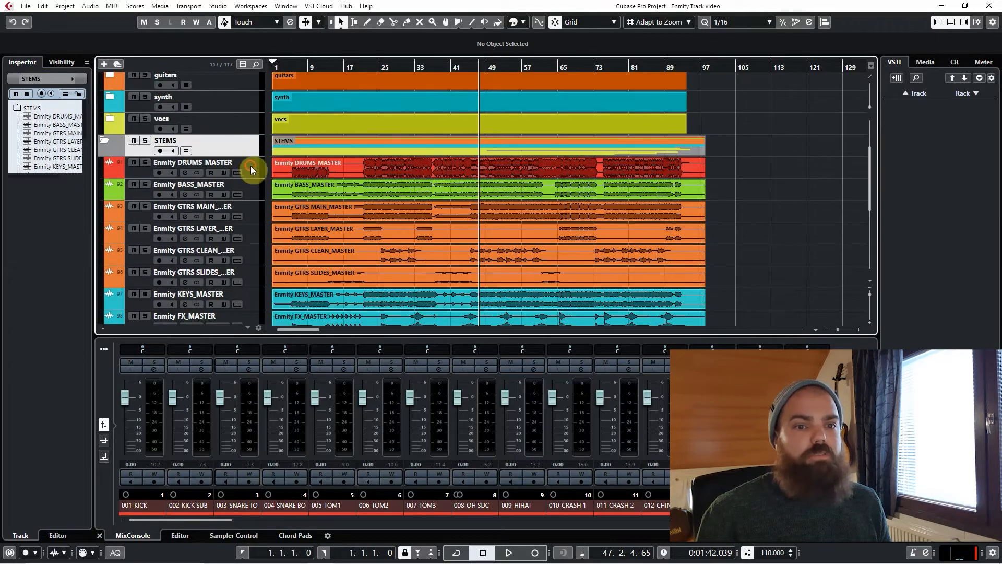
pyautogui.click(251, 165)
pyautogui.press('s')
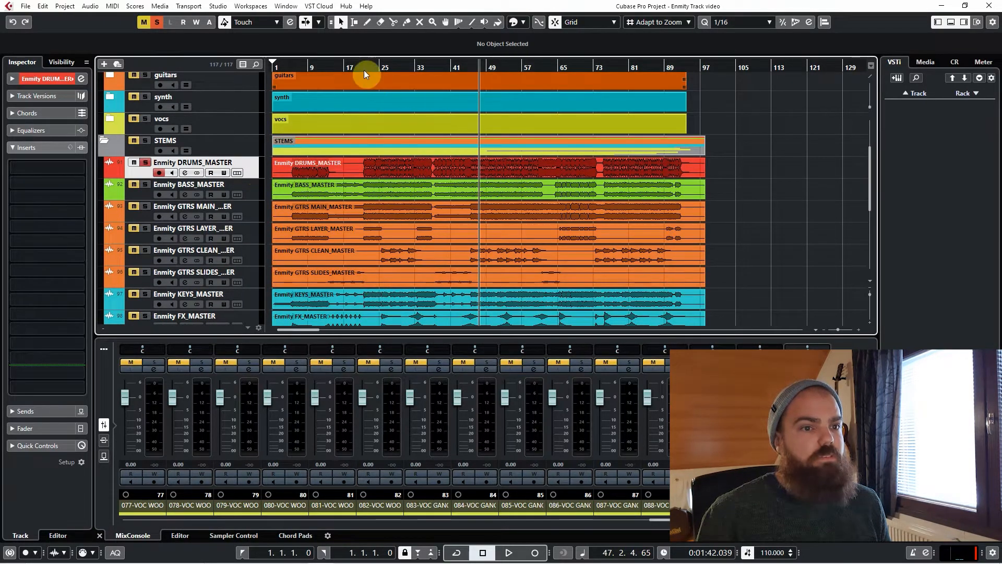
pyautogui.click(365, 69)
pyautogui.click(399, 233)
pyautogui.press('space')
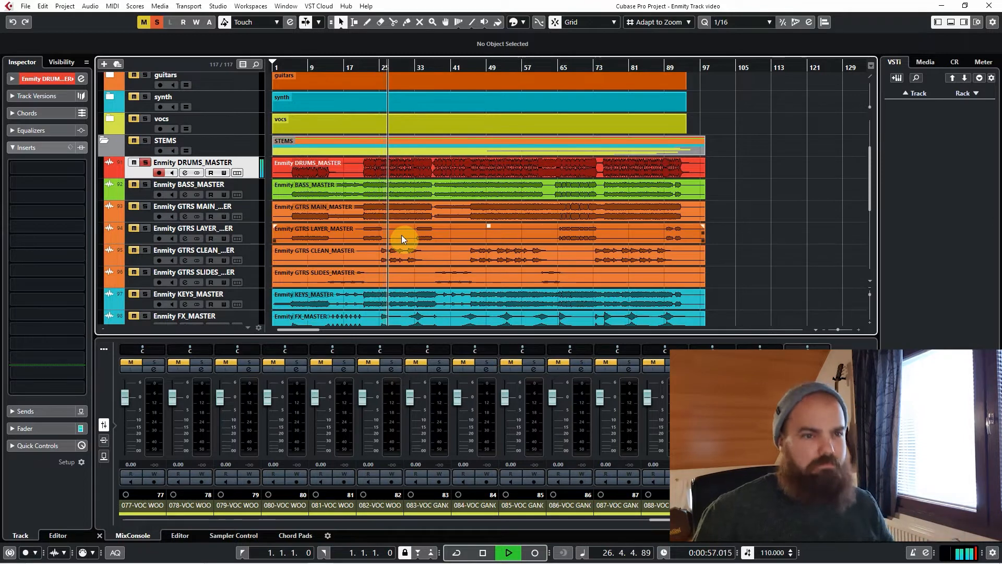
pyautogui.press('space')
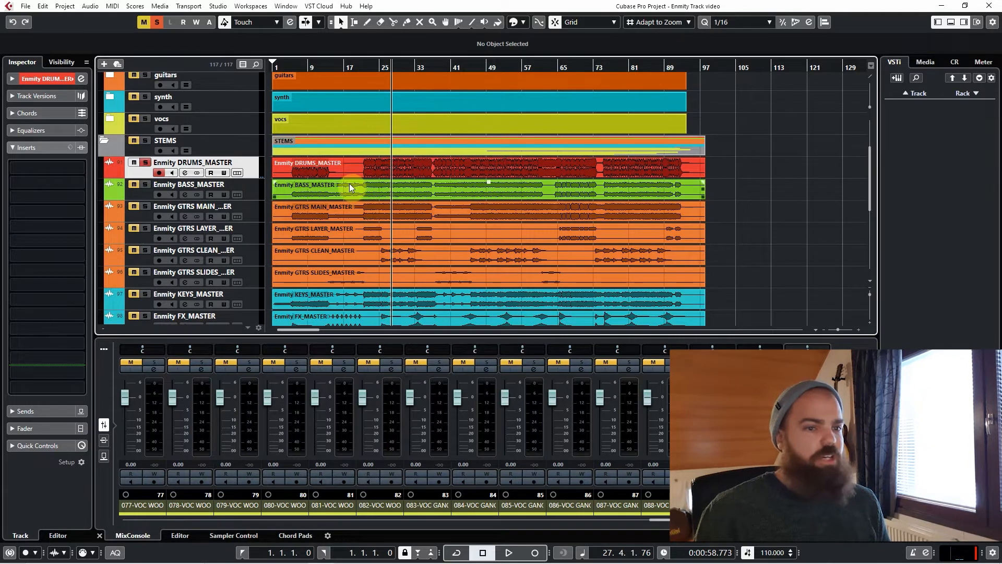
# Release the solo on the Enmity DRUMS_MASTER stem and collapse the STEMS folder.
pyautogui.click(146, 163)
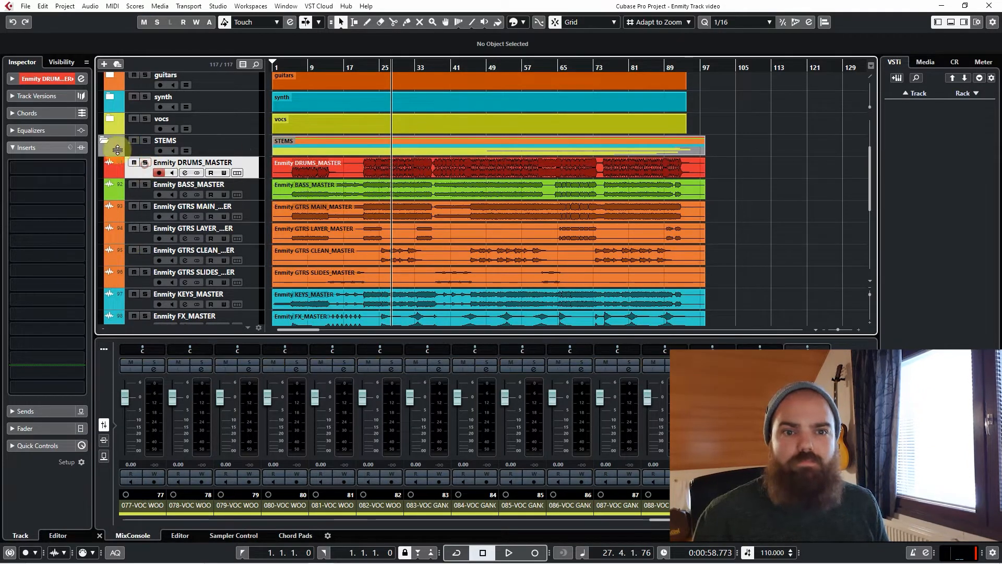
pyautogui.scroll(5, 112, 157)
pyautogui.click(104, 242)
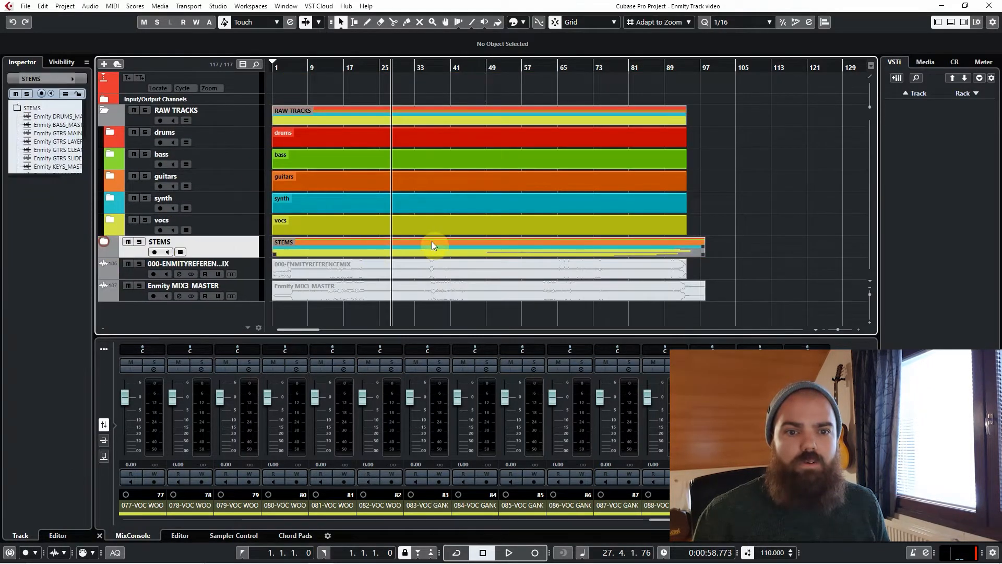
# Expand the bass folder and audition the 016-BASS DI track soloed from bar 21.
pyautogui.click(237, 160)
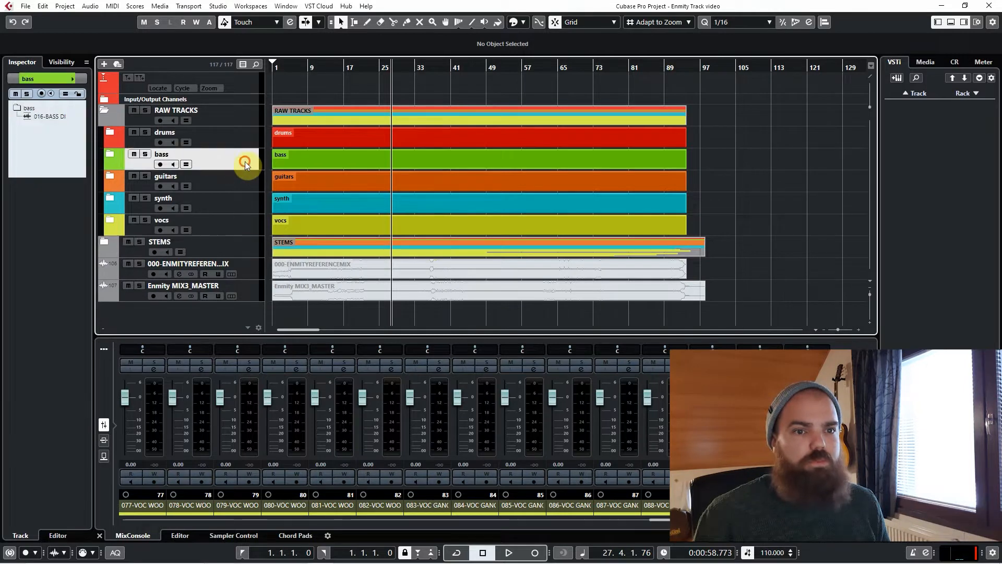
pyautogui.click(110, 154)
pyautogui.click(255, 181)
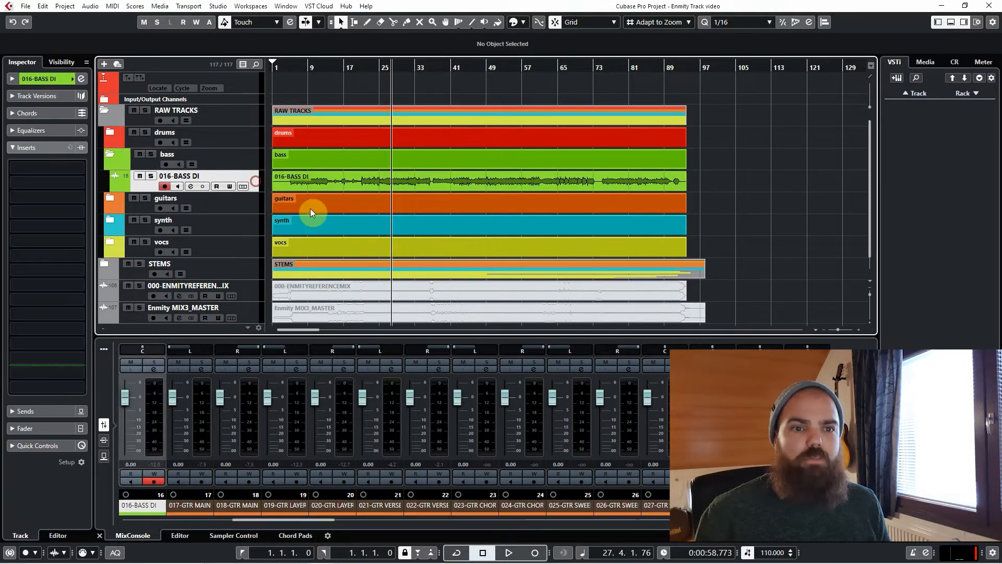
pyautogui.scroll(3, 392, 208)
pyautogui.hscroll(-3, 392, 208)
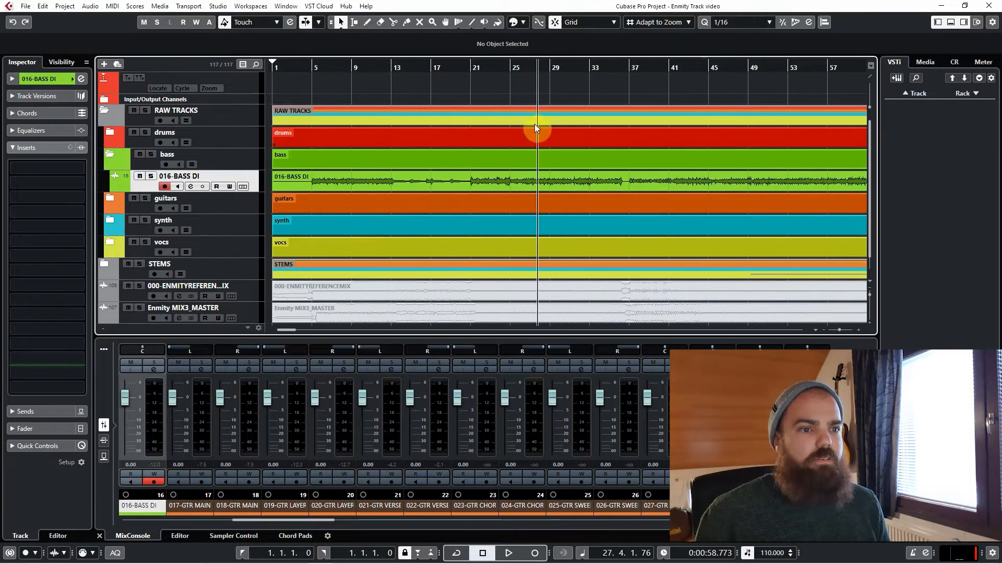
pyautogui.click(471, 64)
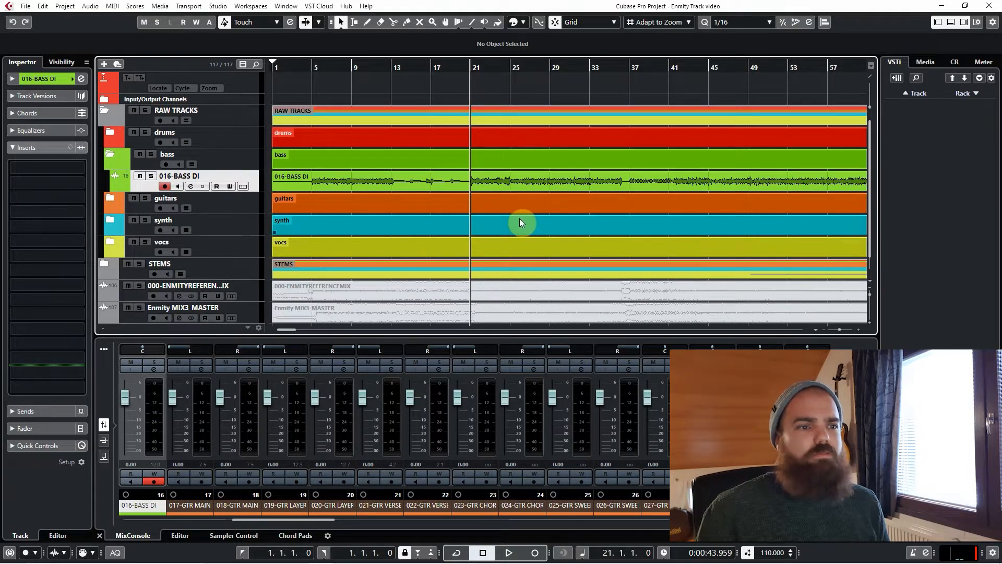
pyautogui.press('s')
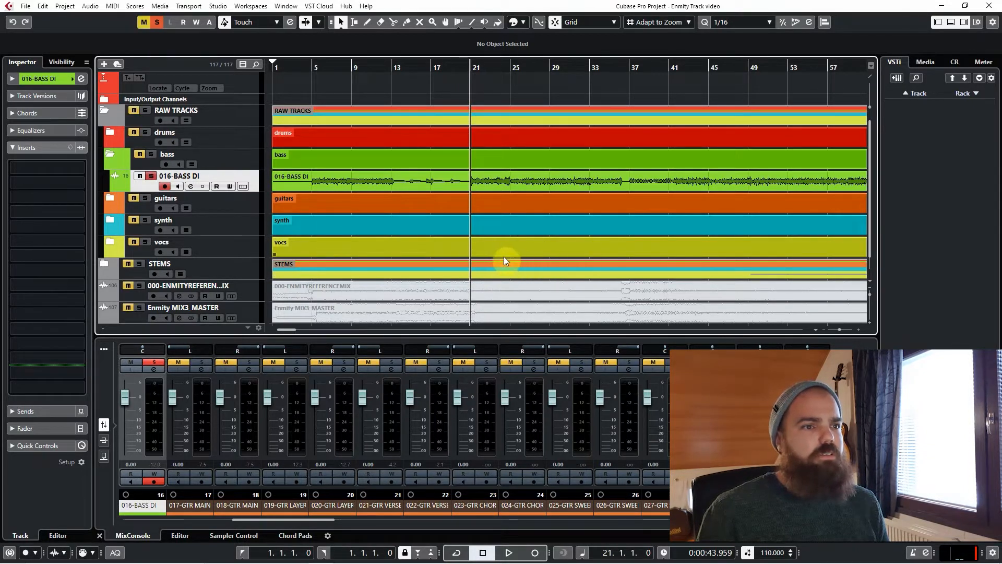
pyautogui.press('space')
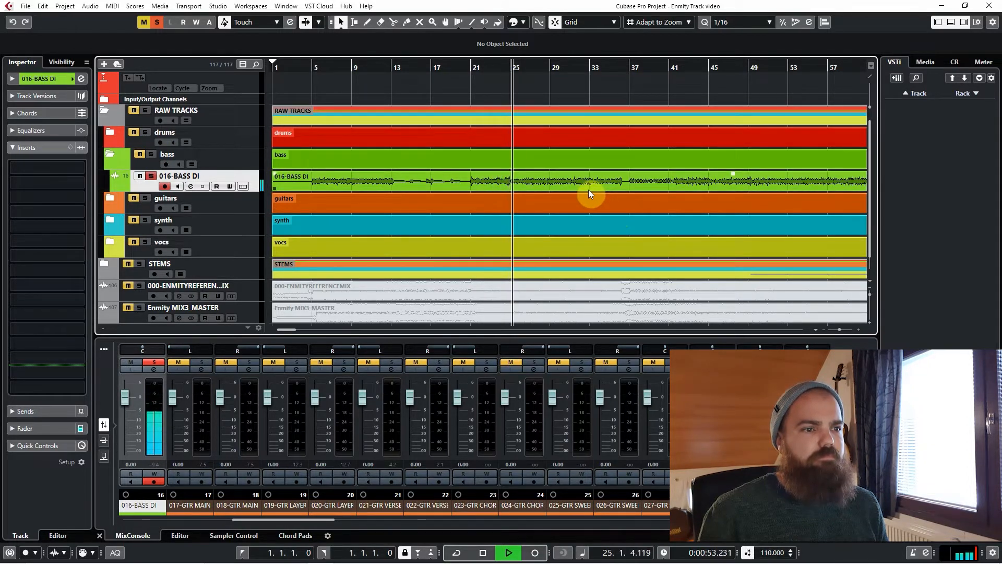
# Try a louder clip volume on the 016-BASS DI event during playback, reset it to 0 dB and stop playback.
pyautogui.moveTo(733, 174); pyautogui.dragTo(738, 142)
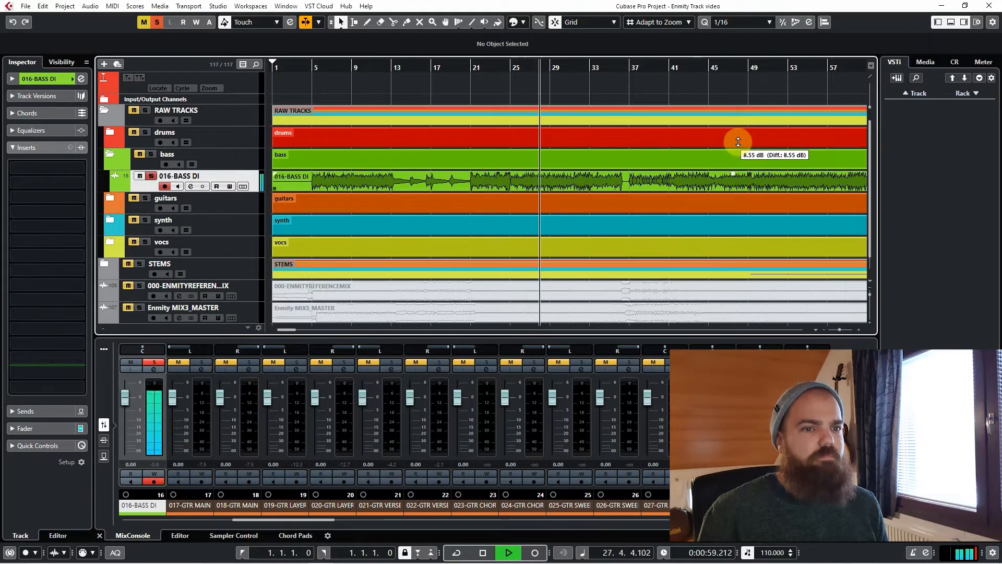
pyautogui.click(736, 176)
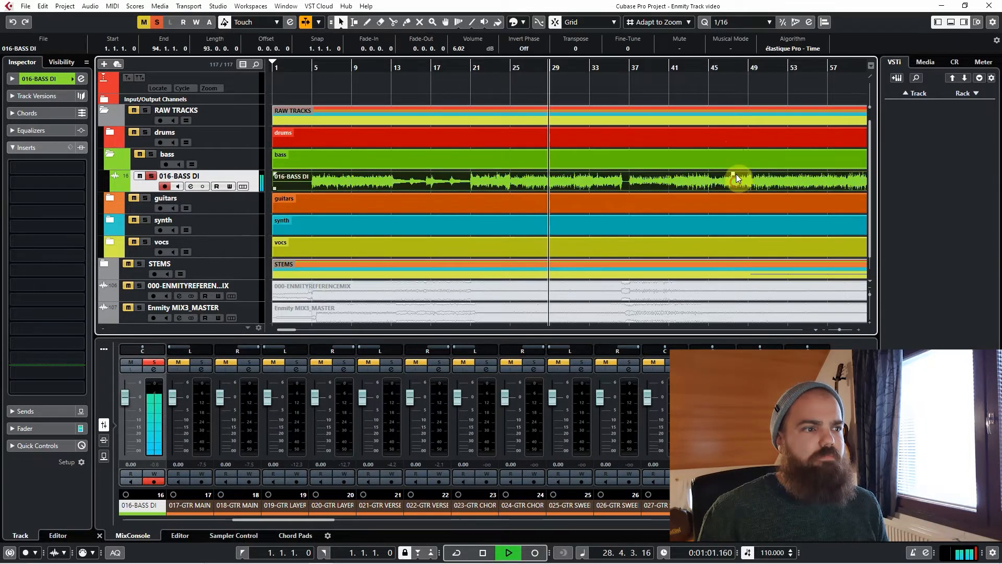
pyautogui.moveTo(733, 174); pyautogui.dragTo(736, 193)
pyautogui.press('space')
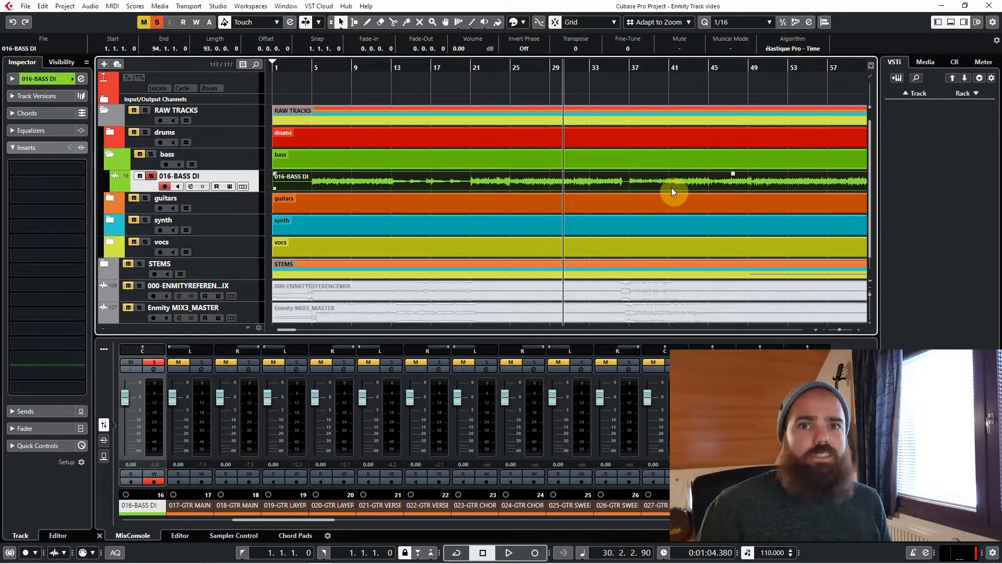
# Release the solo on the 016-BASS DI track and collapse the bass folder.
pyautogui.press('g')
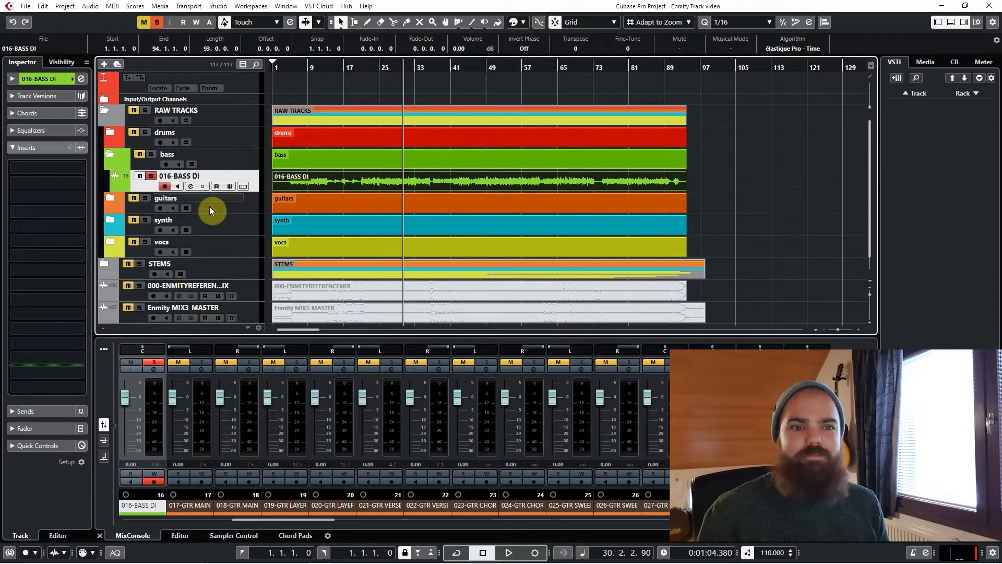
pyautogui.click(154, 176)
pyautogui.click(127, 157)
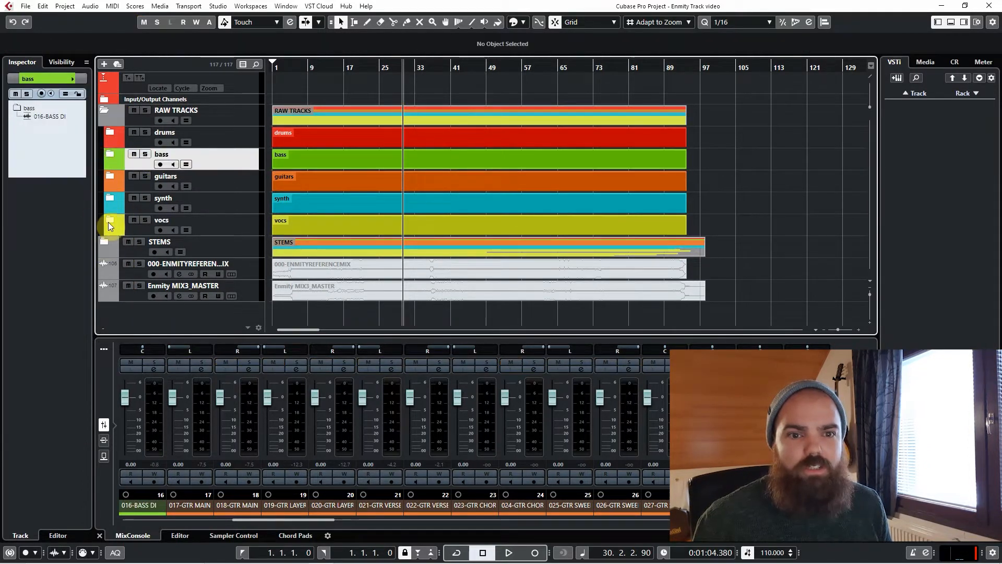
# Expand the STEMS folder and audition the Enmity BASS_MASTER stem soloed from about bar 30.
pyautogui.click(102, 243)
pyautogui.click(258, 194)
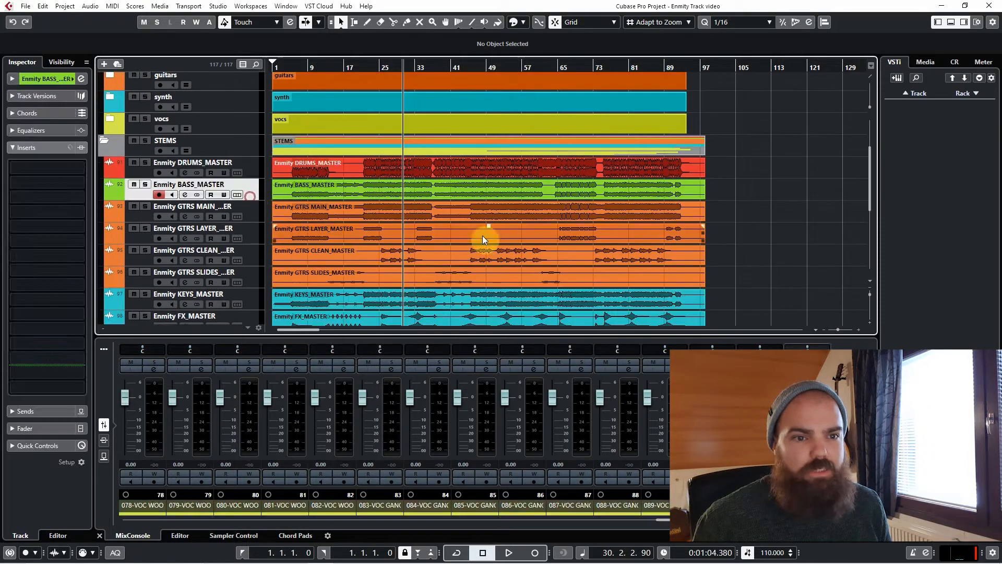
pyautogui.press('s')
pyautogui.press('space')
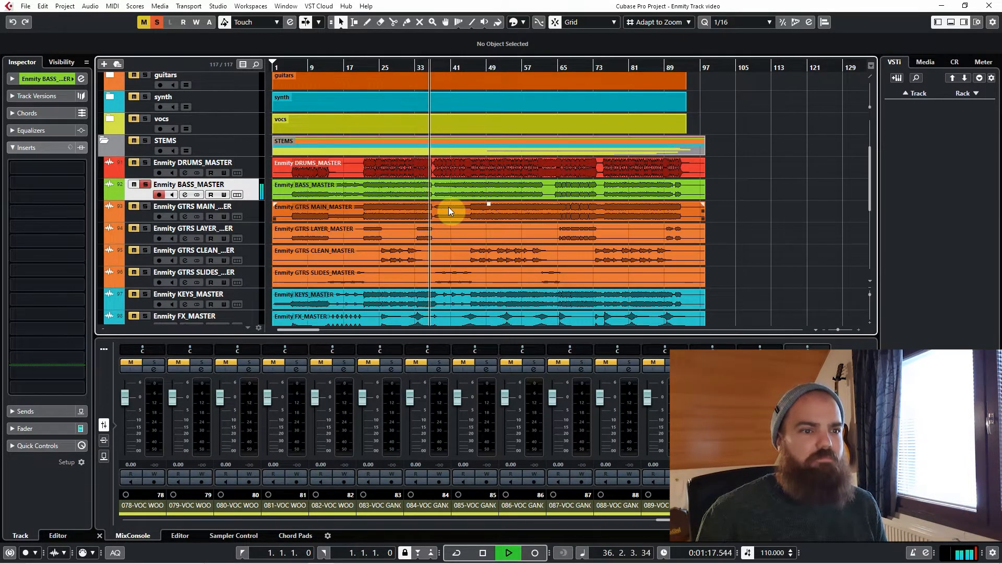
pyautogui.press('space')
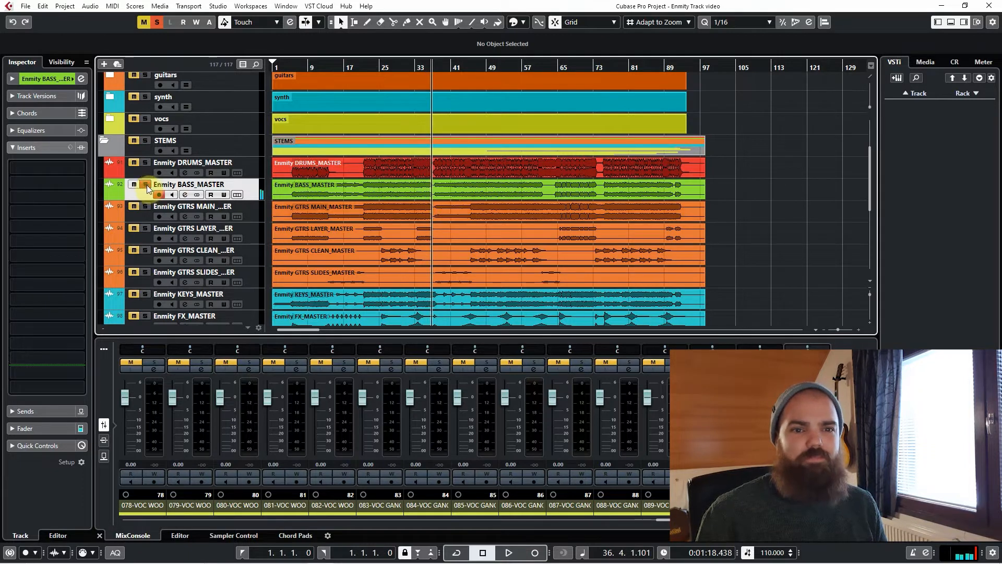
# Release the solo on the Enmity BASS_MASTER stem and collapse the STEMS folder.
pyautogui.press('s')
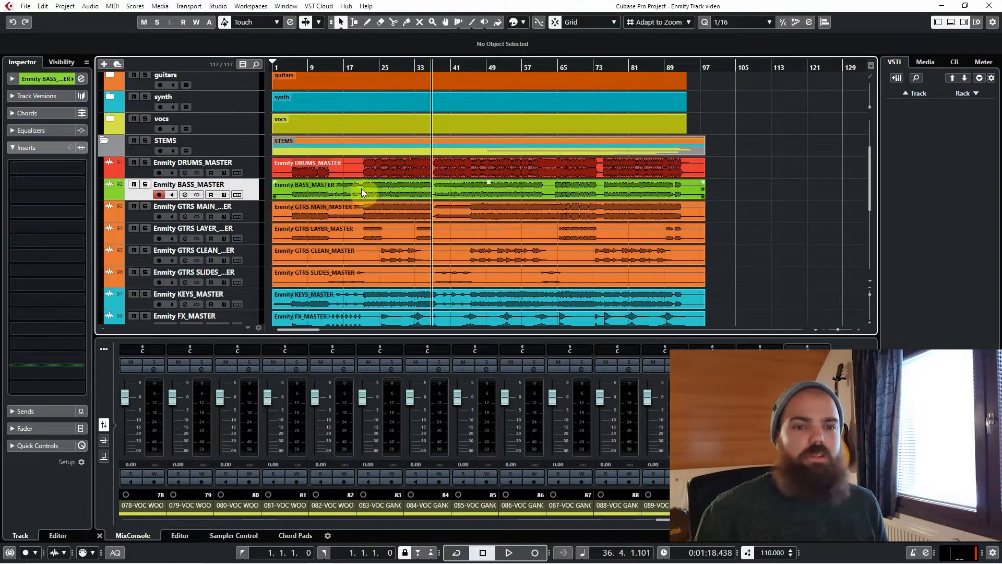
pyautogui.scroll(2, 453, 237)
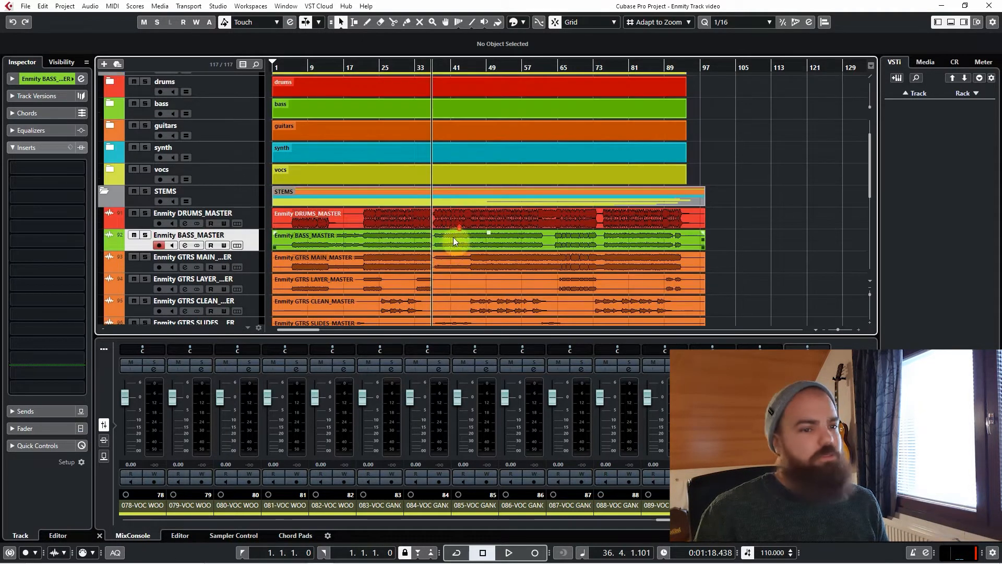
pyautogui.click(104, 192)
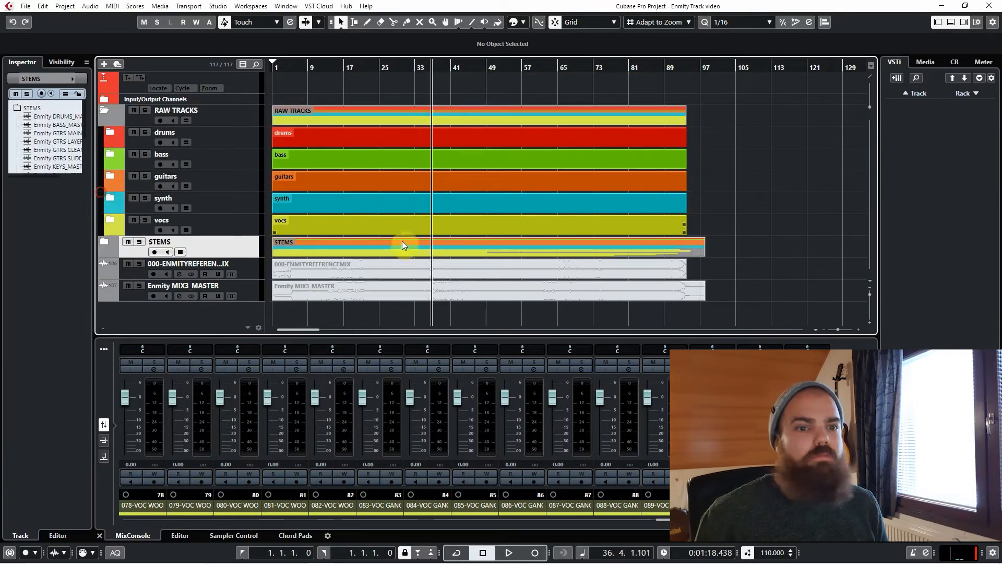
# Expand the guitars folder and look over its raw tracks, from 017-GTR MAIN DIST down to 027-GTR SLIDES.
pyautogui.click(249, 184)
pyautogui.click(109, 176)
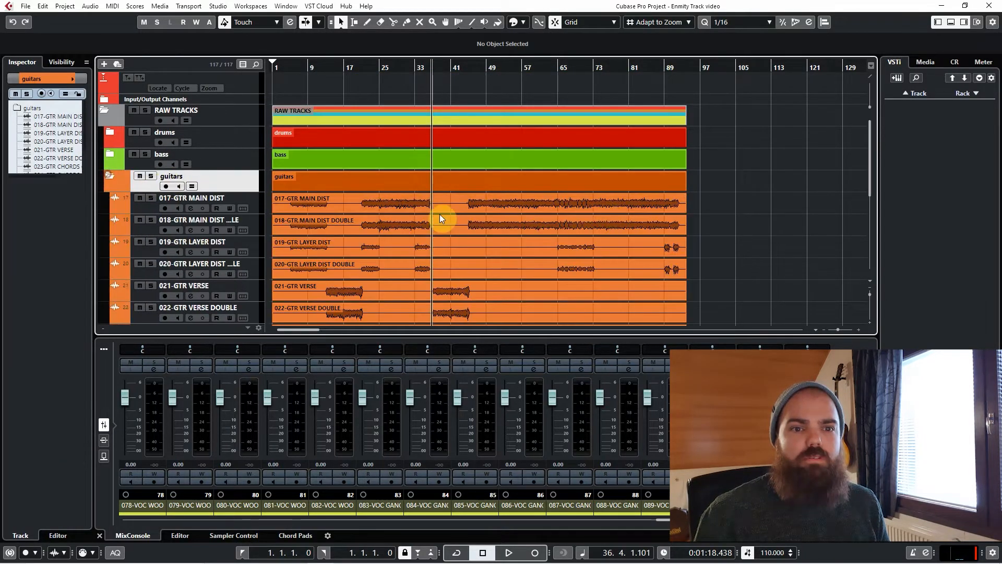
pyautogui.scroll(-2, 438, 233)
pyautogui.scroll(3, 397, 219)
pyautogui.hscroll(-3, 396, 218)
pyautogui.scroll(-3, 525, 275)
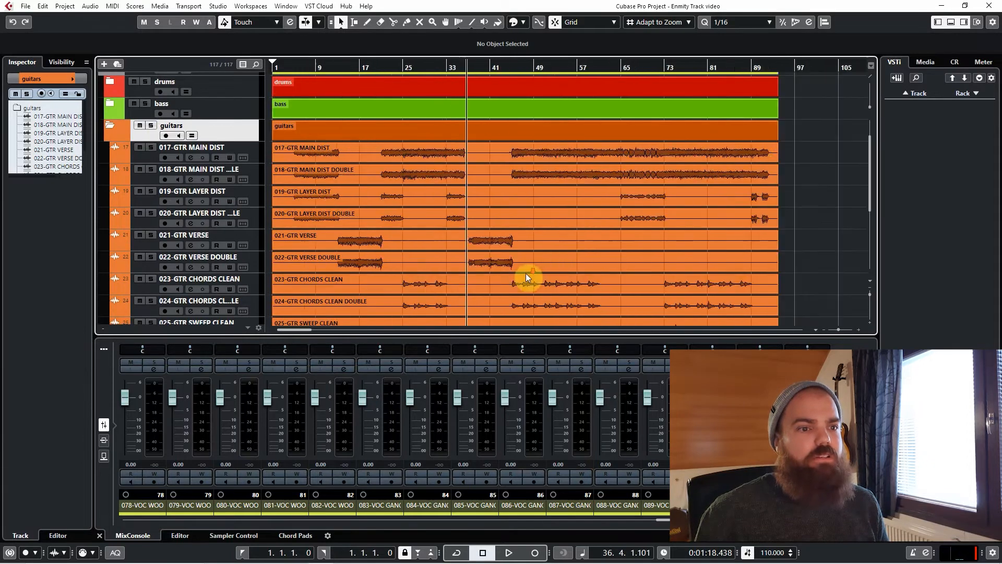
pyautogui.scroll(-2, 447, 247)
pyautogui.scroll(2, 444, 250)
pyautogui.scroll(-3, 442, 247)
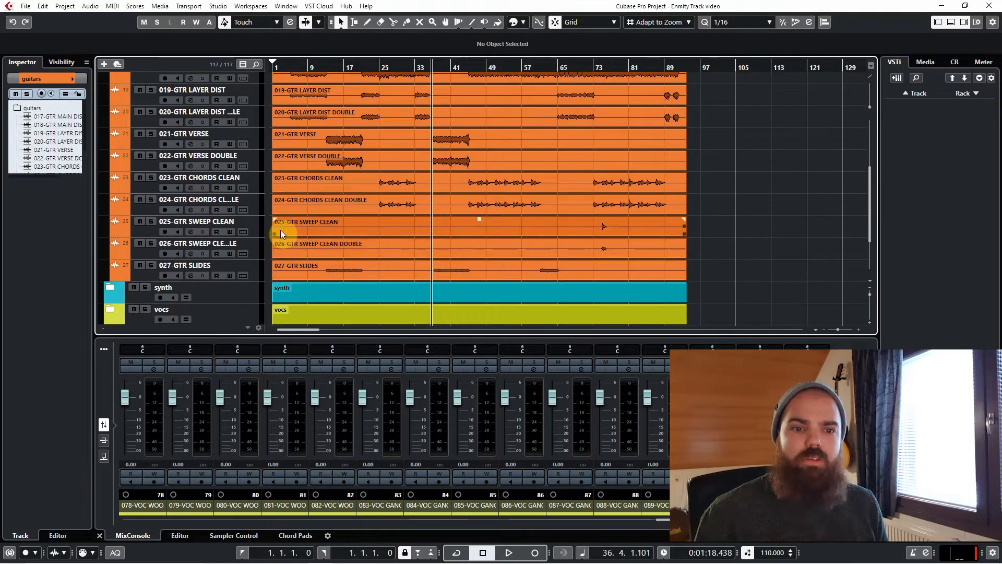
pyautogui.scroll(3, 274, 167)
pyautogui.scroll(-3, 251, 268)
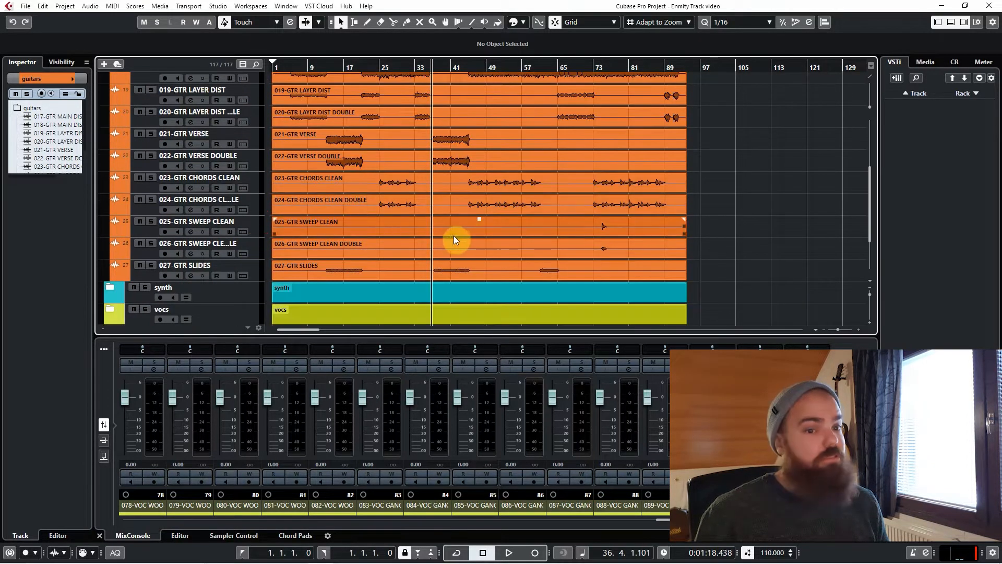
pyautogui.scroll(5, 455, 240)
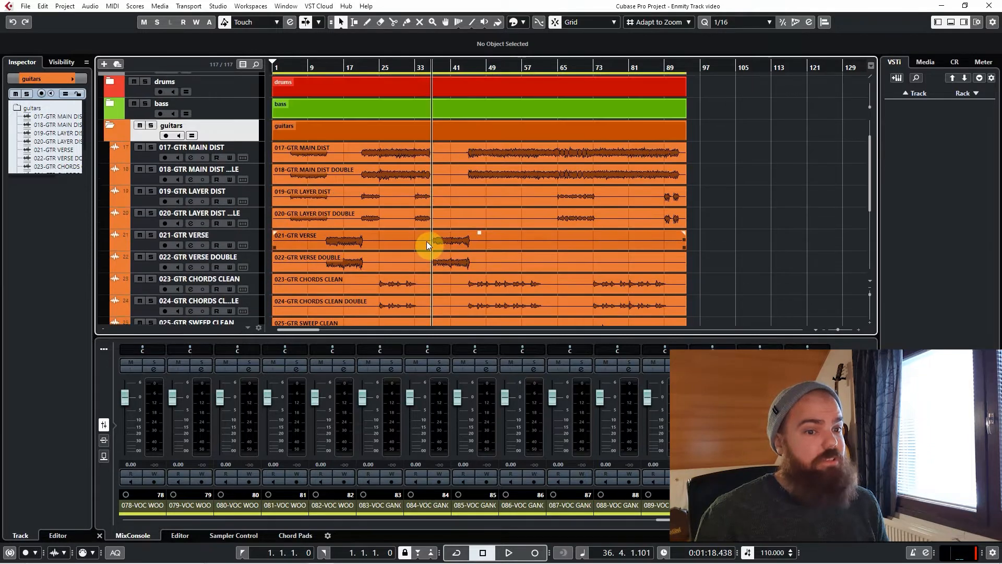
# Audition the 017-GTR MAIN DIST track soloed from bar 6.
pyautogui.click(293, 68)
pyautogui.click(306, 154)
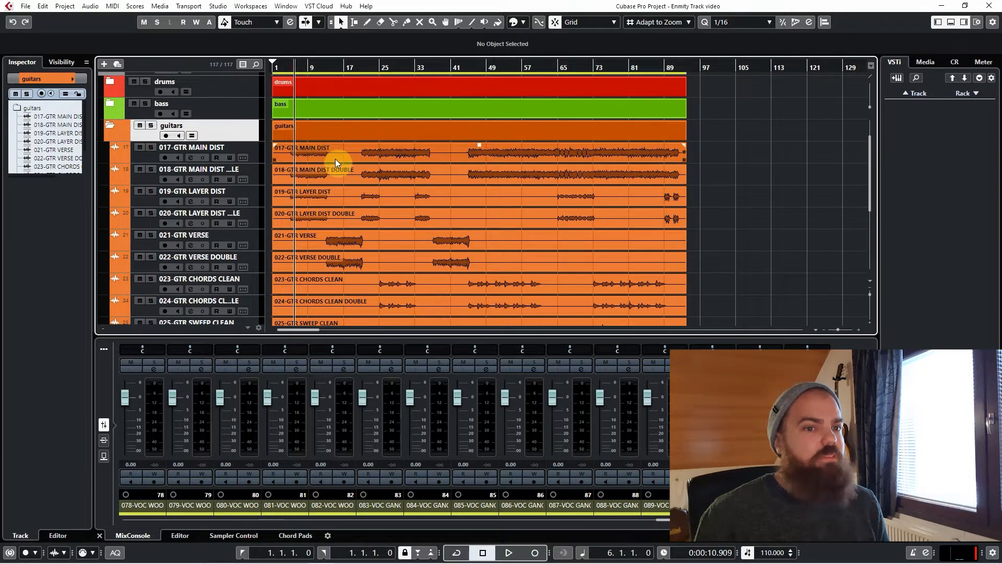
pyautogui.click(255, 157)
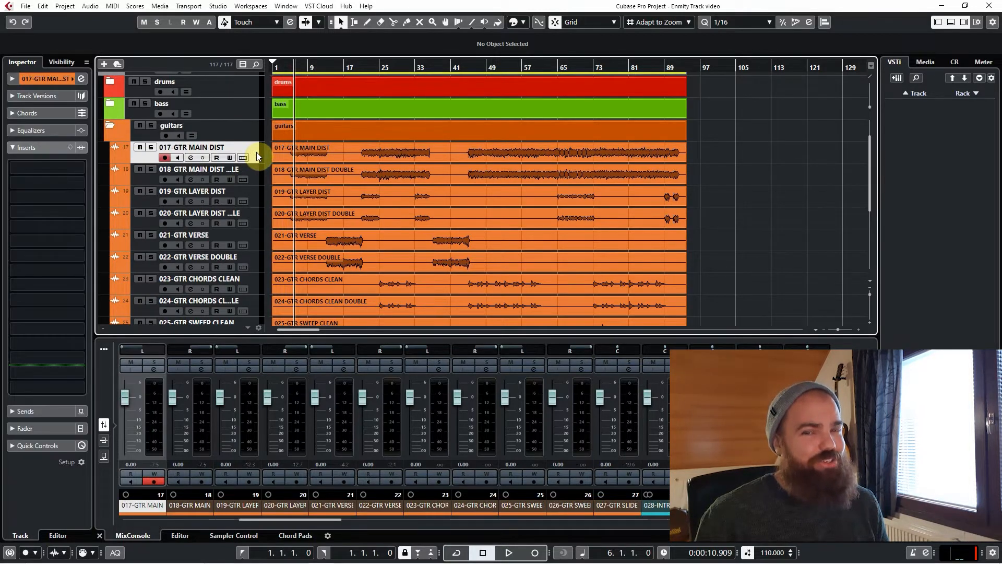
pyautogui.click(482, 233)
pyautogui.click(411, 218)
pyautogui.press('s')
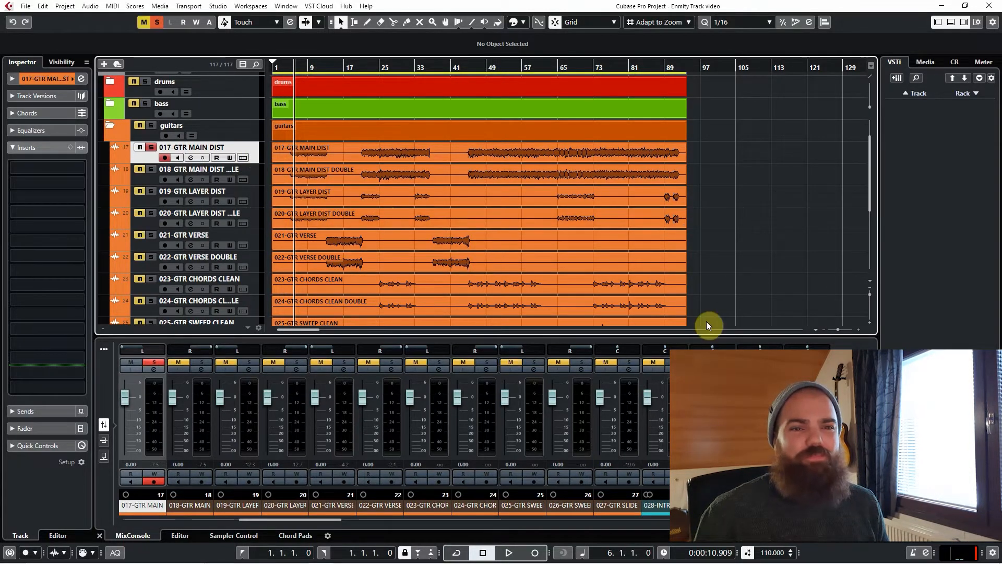
pyautogui.click(452, 224)
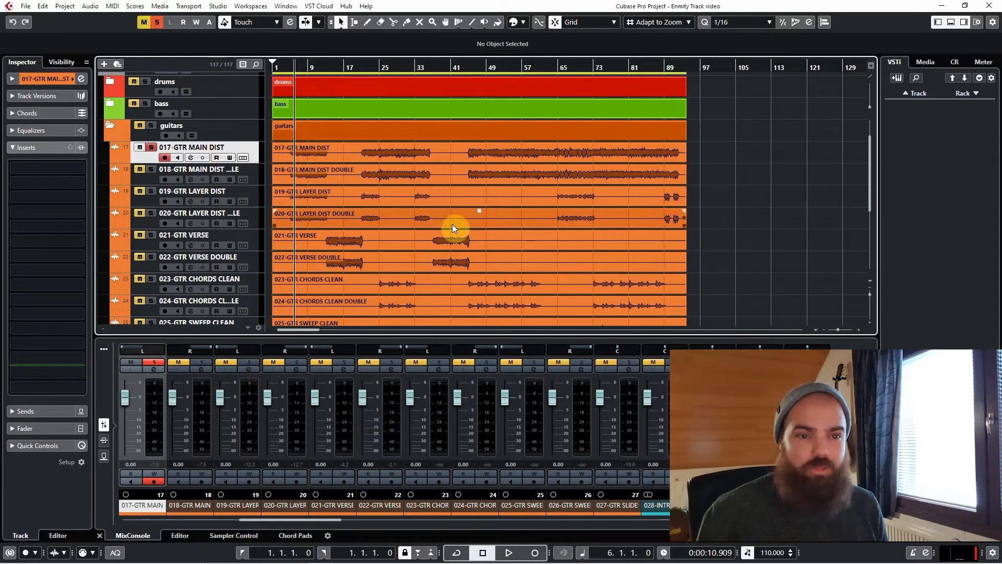
pyautogui.press('space')
pyautogui.click(368, 182)
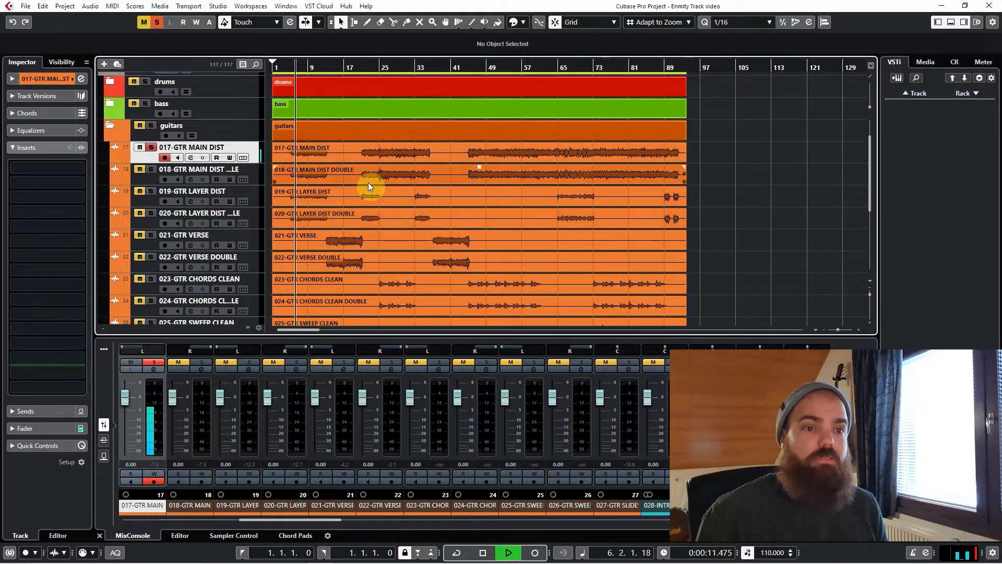
pyautogui.press('space')
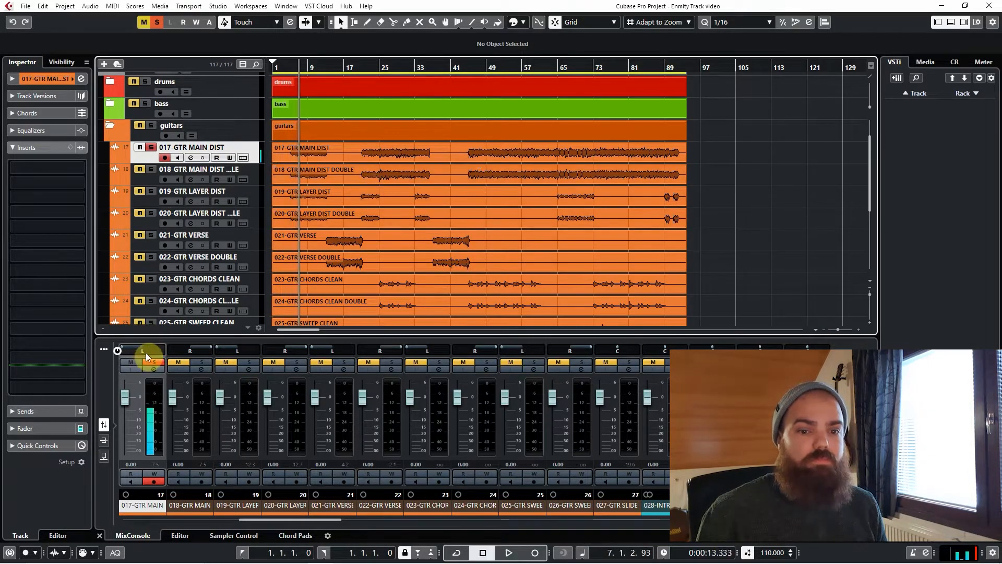
# Audition 017-GTR MAIN DIST with its pan centred from about bar 7, and return its pan to fully left.
pyautogui.click(569, 288)
pyautogui.press('space')
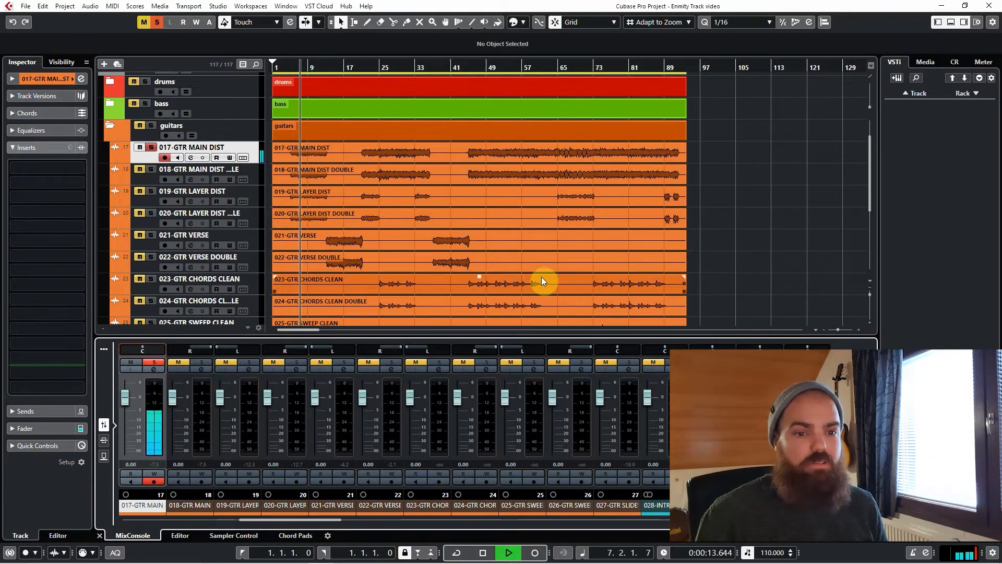
pyautogui.click(400, 218)
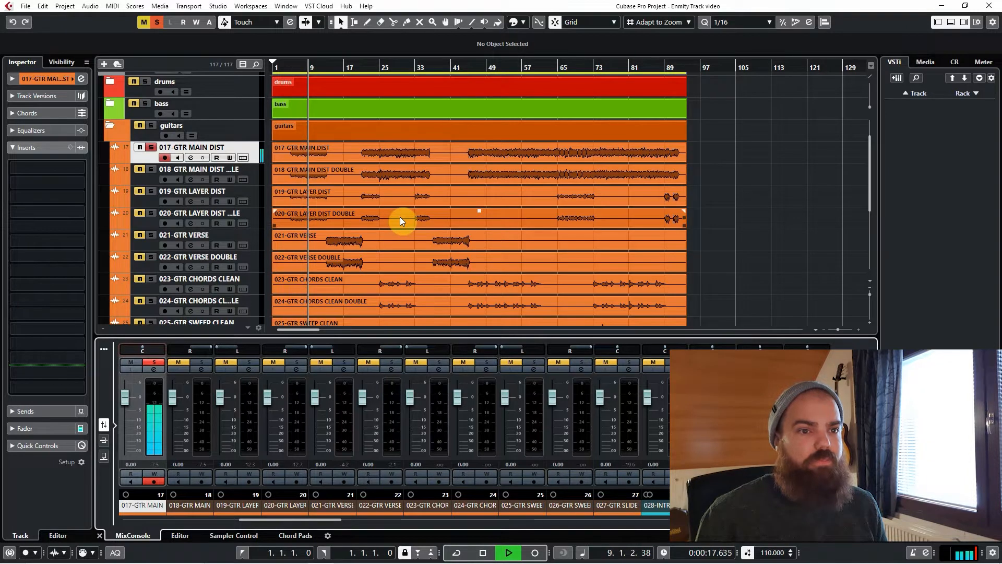
pyautogui.press('space')
pyautogui.moveTo(144, 349); pyautogui.dragTo(1, 352)
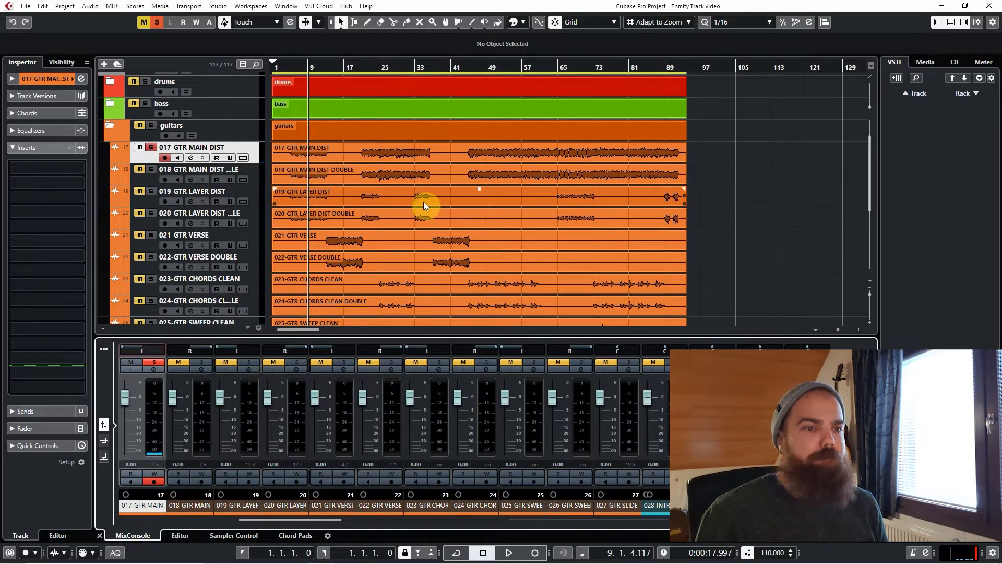
# Resume the 017-GTR MAIN DIST audition from about bar 9, and add 018-GTR MAIN DIST DOUBLE to the solo to hear both together.
pyautogui.scroll(2, 186, 196)
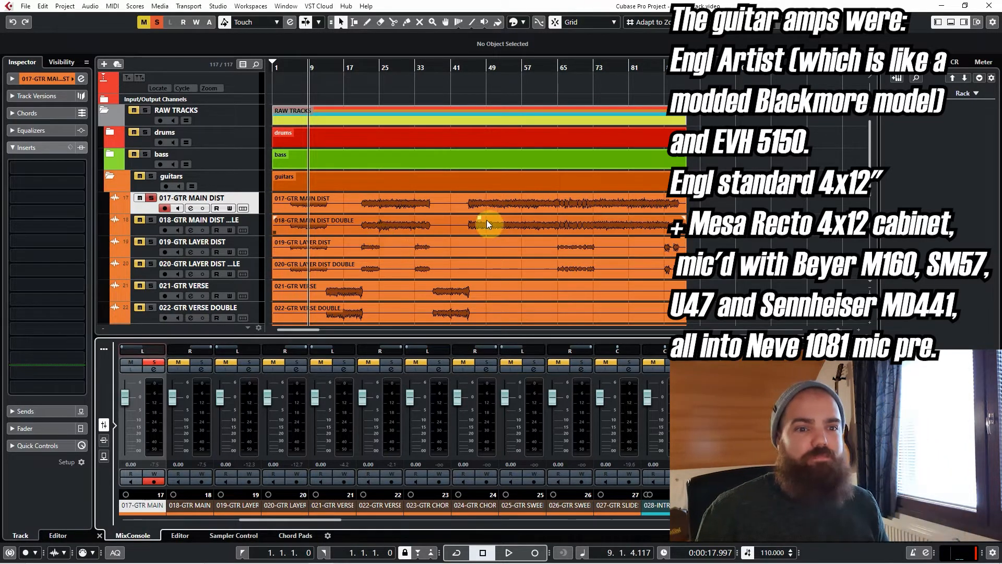
pyautogui.press('space')
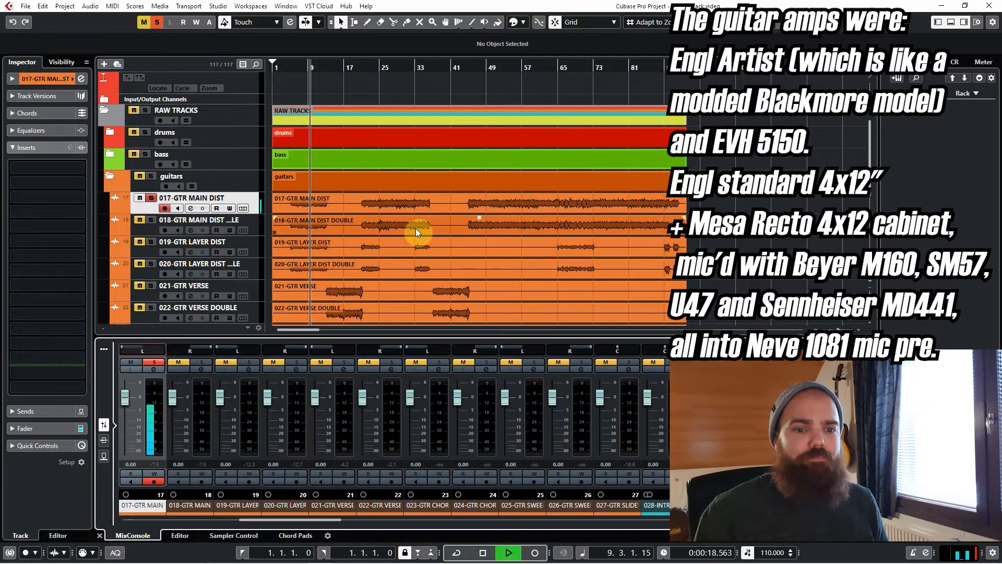
pyautogui.press('space')
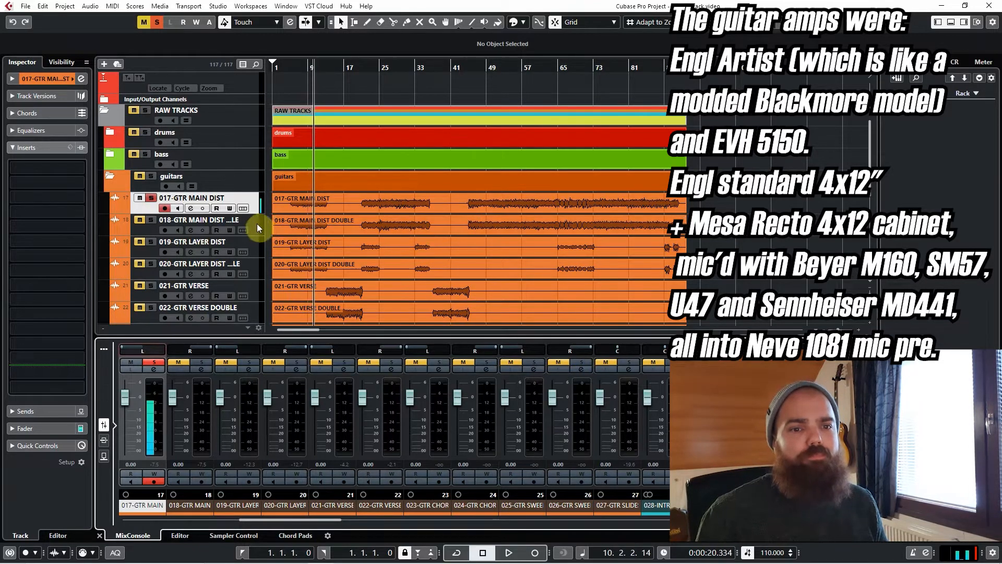
pyautogui.click(253, 221)
pyautogui.press('s')
pyautogui.press('space')
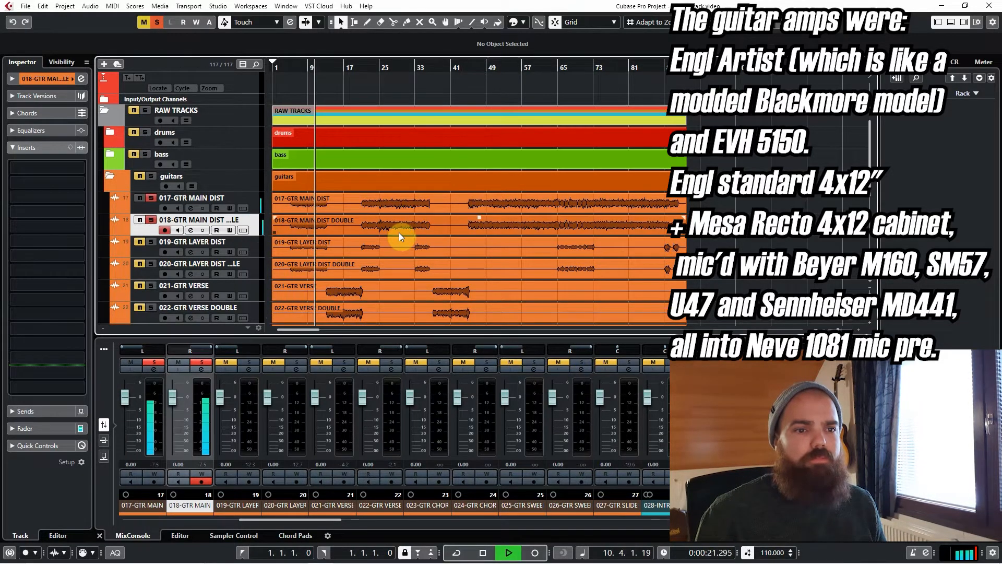
# Stop playback and insert the X50II_x64 amp plug-in in the first insert slot of 017-GTR MAIN DIST.
pyautogui.click(247, 201)
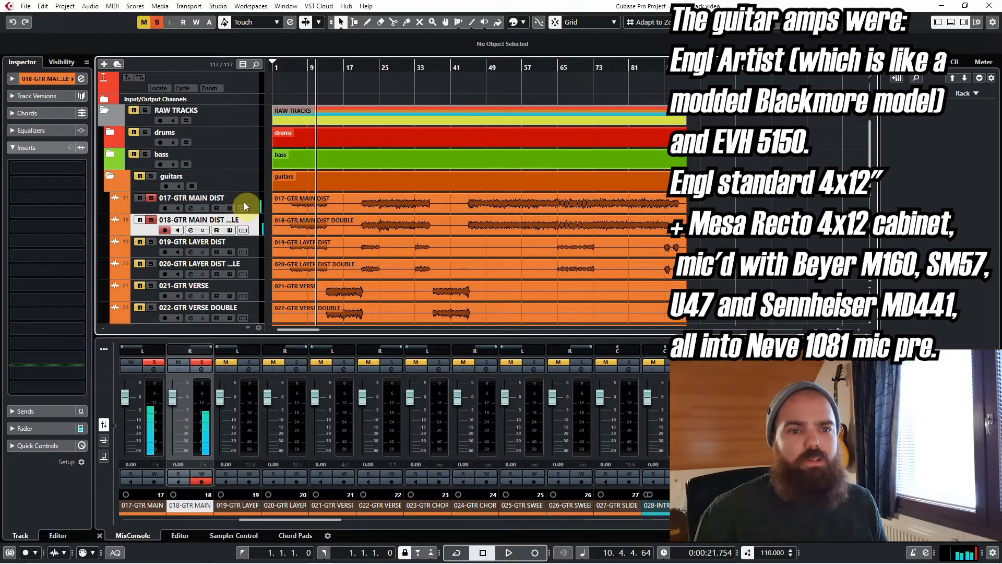
pyautogui.click(51, 168)
pyautogui.write('tun')
pyautogui.click(59, 196)
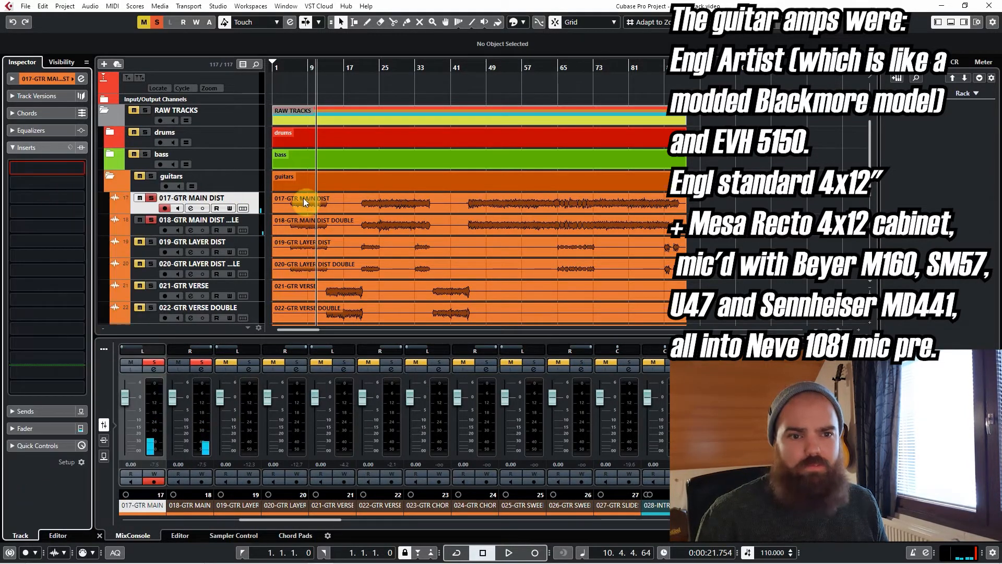
pyautogui.click(475, 153)
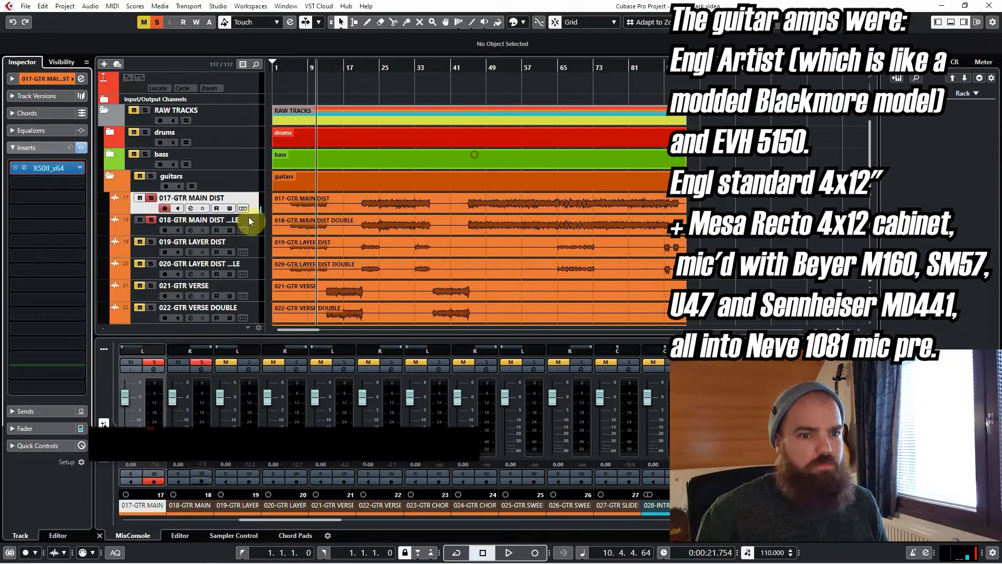
# Insert the X50II_x64 amp plug-in in the first insert slot of 018-GTR MAIN DIST DOUBLE.
pyautogui.click(257, 226)
pyautogui.click(67, 169)
pyautogui.write('x50')
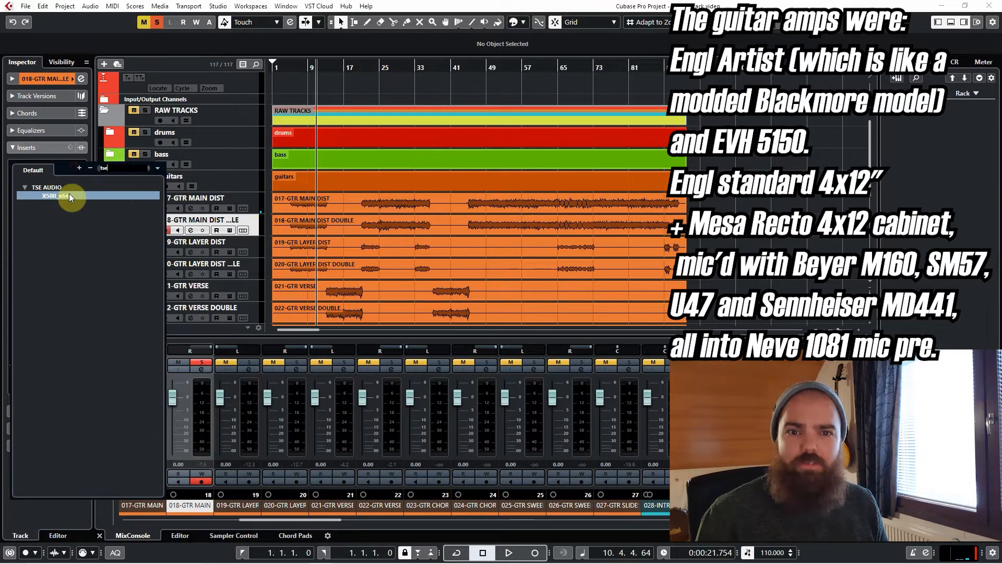
pyautogui.click(54, 194)
pyautogui.click(874, 155)
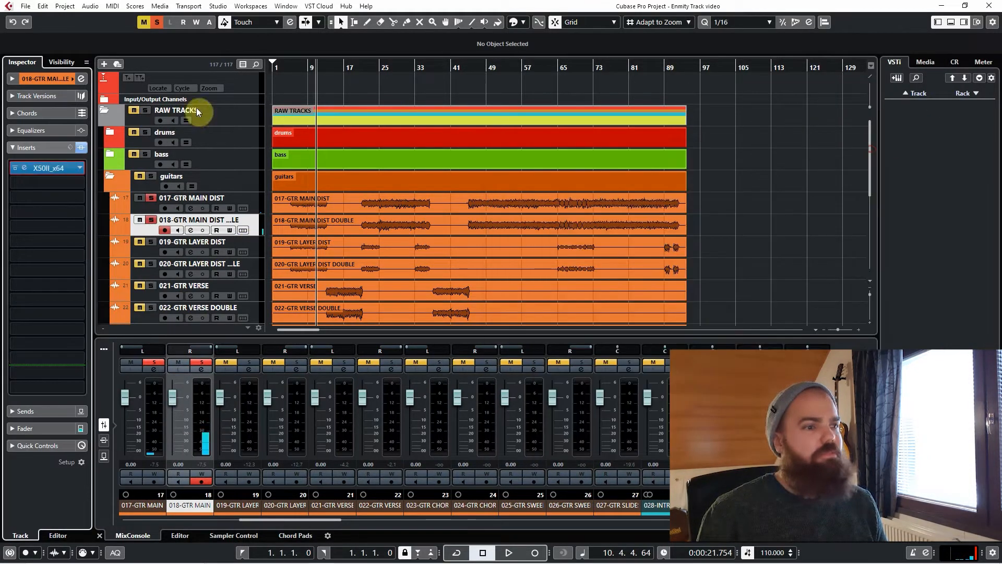
# Audition the soloed main distorted guitar pair through the amp plug-ins from about bar 10, and again from about bar 22.
pyautogui.press('space')
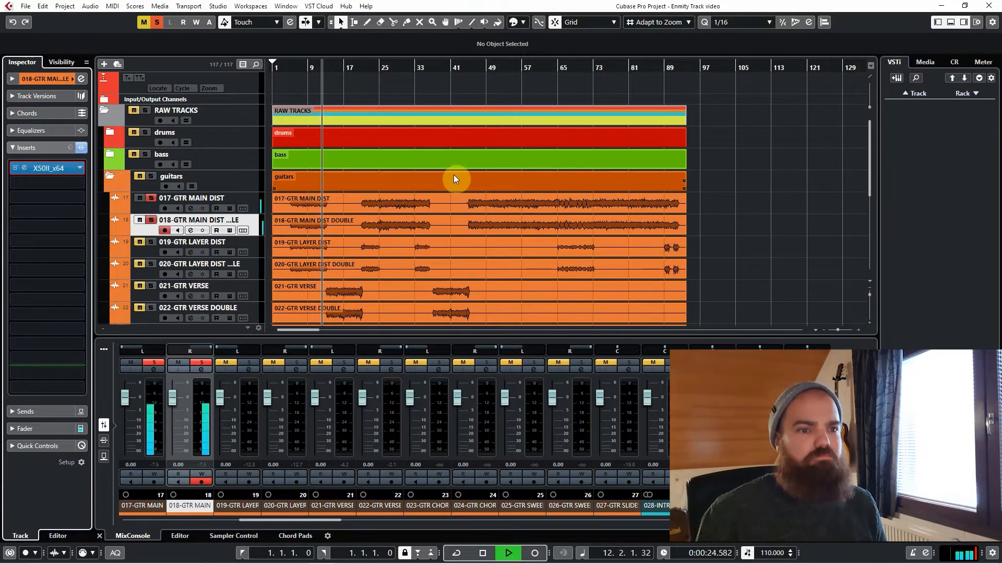
pyautogui.click(367, 69)
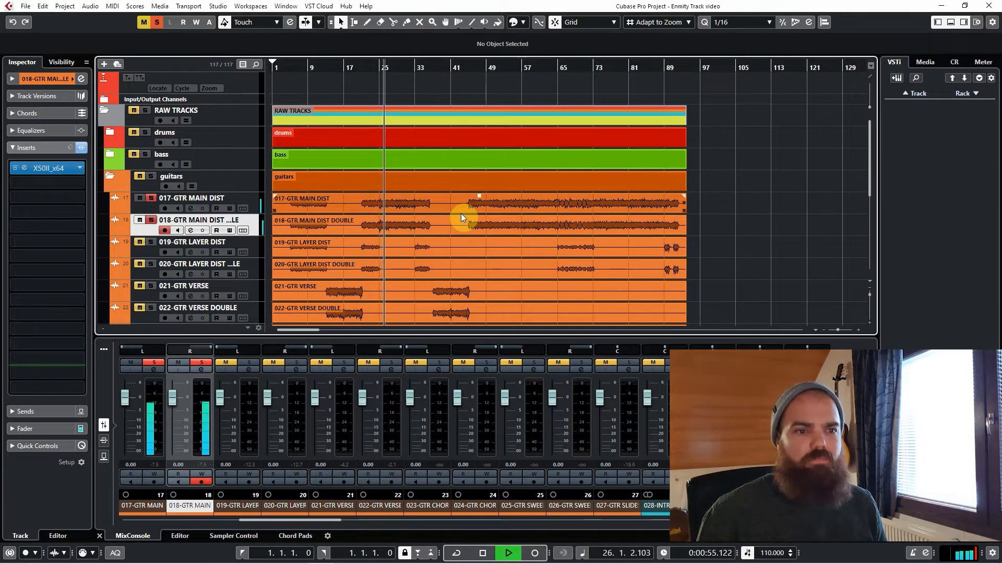
pyautogui.press('space')
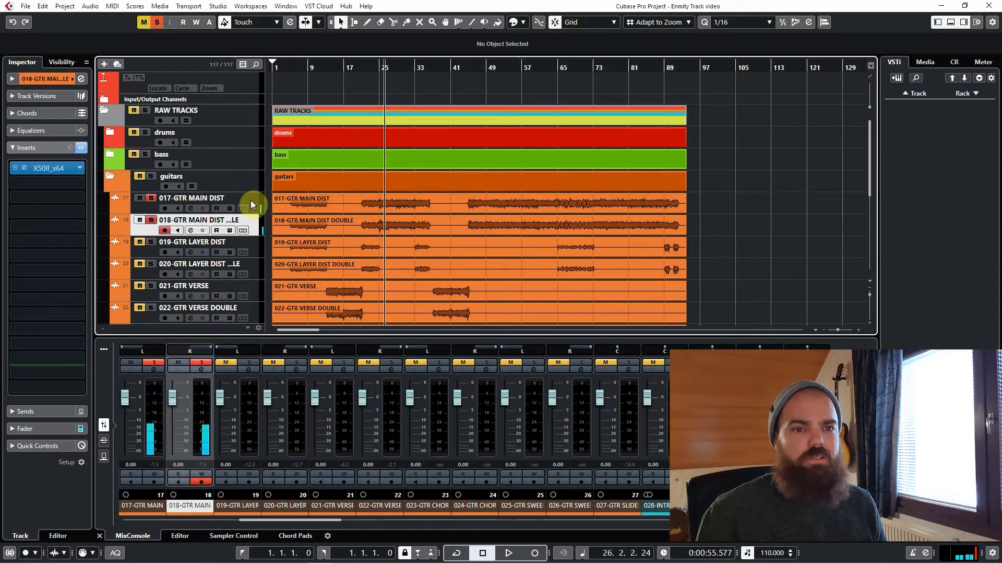
# Select 017-GTR MAIN DIST and 018-GTR MAIN DIST DOUBLE together, and clear all solos.
pyautogui.click(250, 199)
pyautogui.keyDown('shift'); pyautogui.click(259, 231); pyautogui.keyUp('shift')
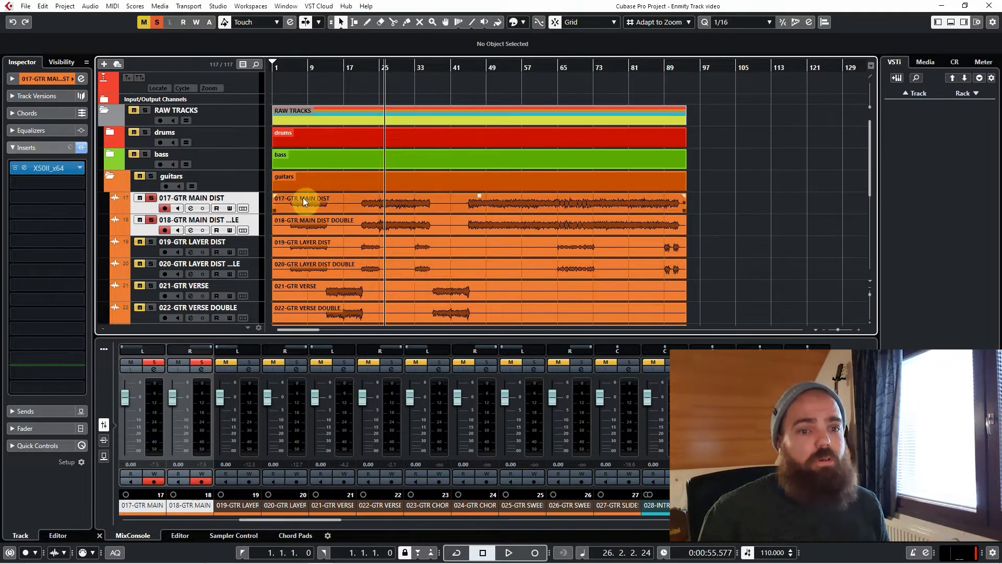
pyautogui.click(159, 23)
# Look over the guitar tracks from 017-GTR MAIN DIST down to 027-GTR SLIDES, comparing where each part plays.
pyautogui.scroll(-4, 457, 243)
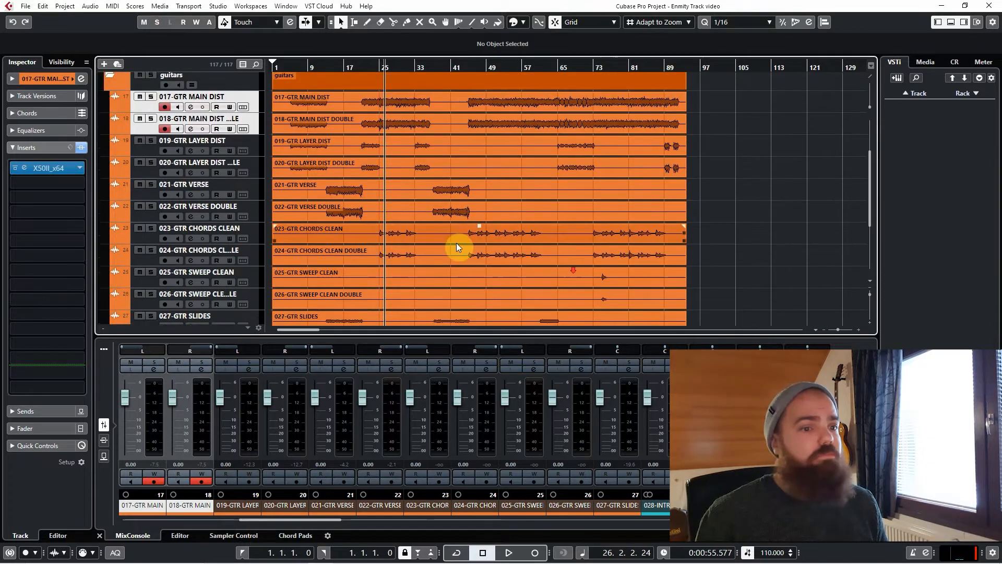
pyautogui.scroll(4, 454, 229)
pyautogui.scroll(-4, 453, 225)
pyautogui.scroll(4, 453, 226)
pyautogui.scroll(-4, 335, 233)
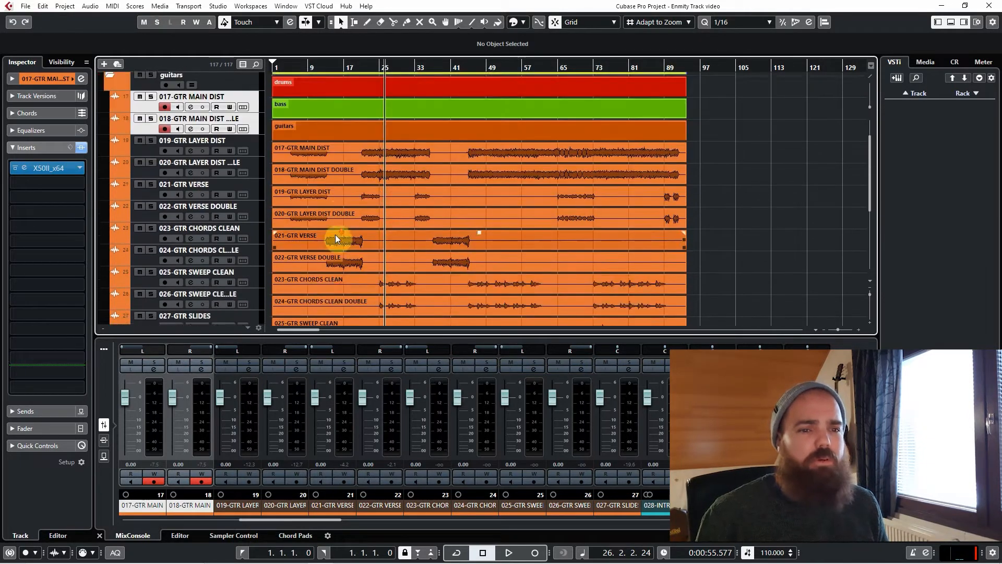
pyautogui.scroll(4, 445, 268)
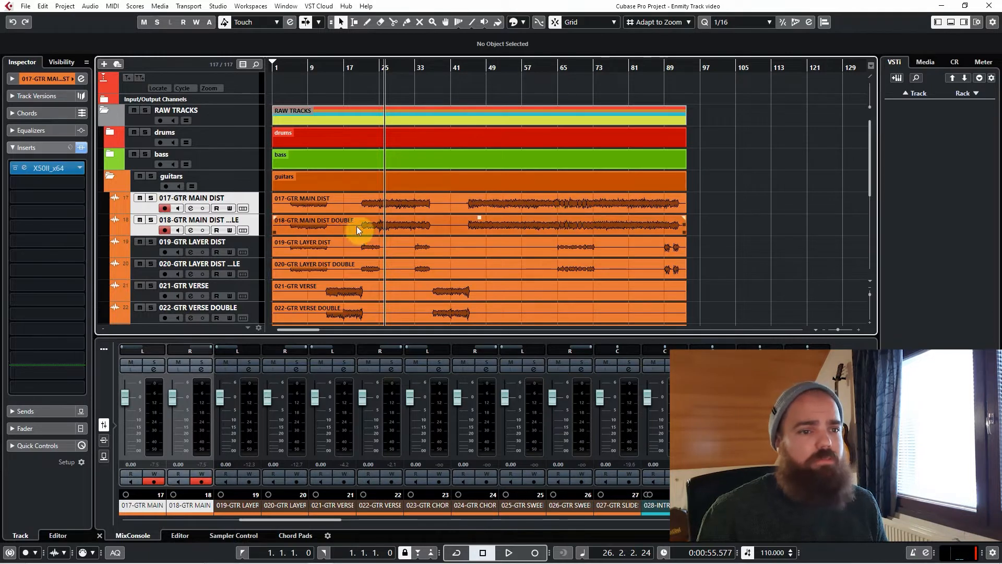
pyautogui.scroll(-2, 522, 242)
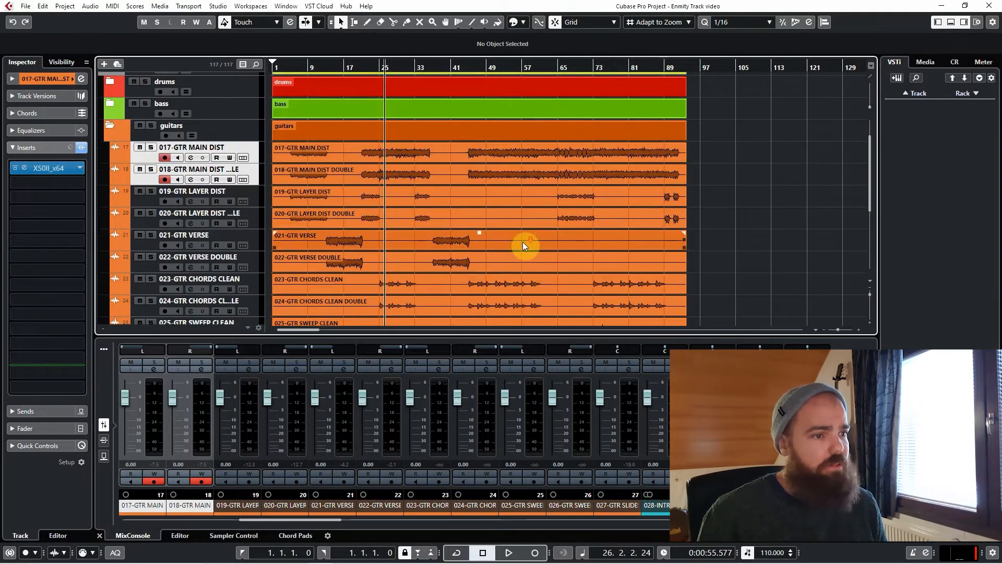
# Audition the 019-GTR LAYER DIST track soloed from bar 6.
pyautogui.click(295, 67)
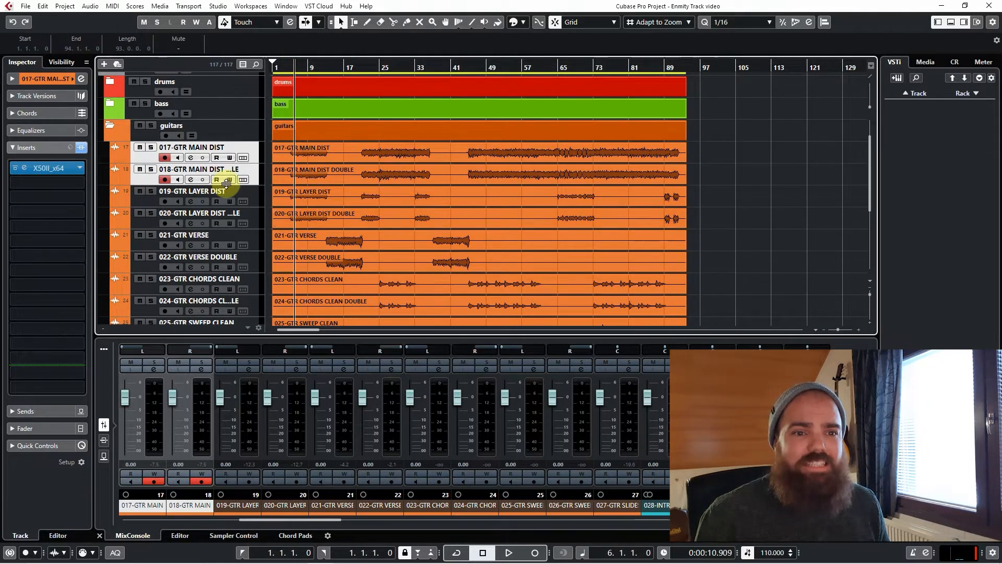
pyautogui.click(255, 197)
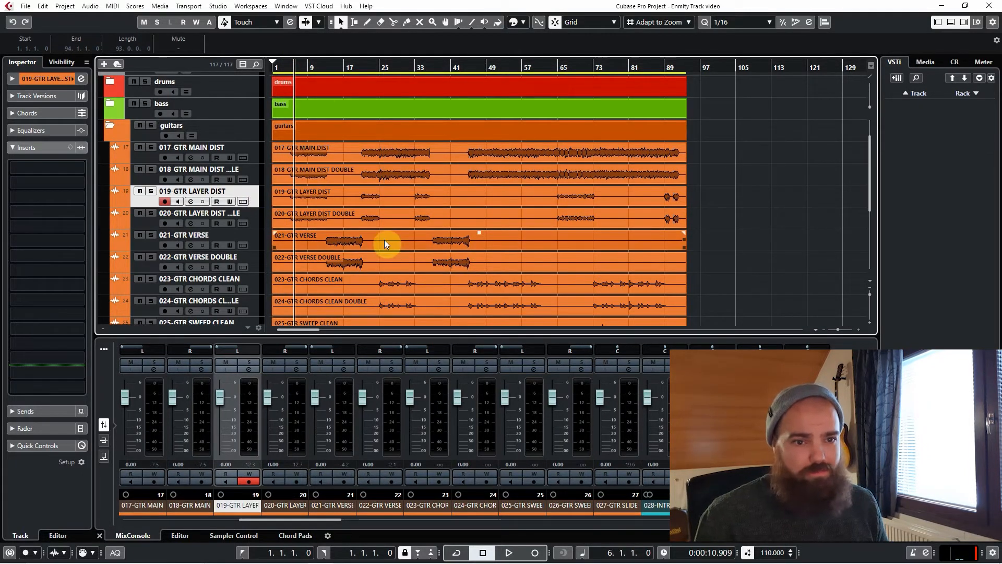
pyautogui.press('s')
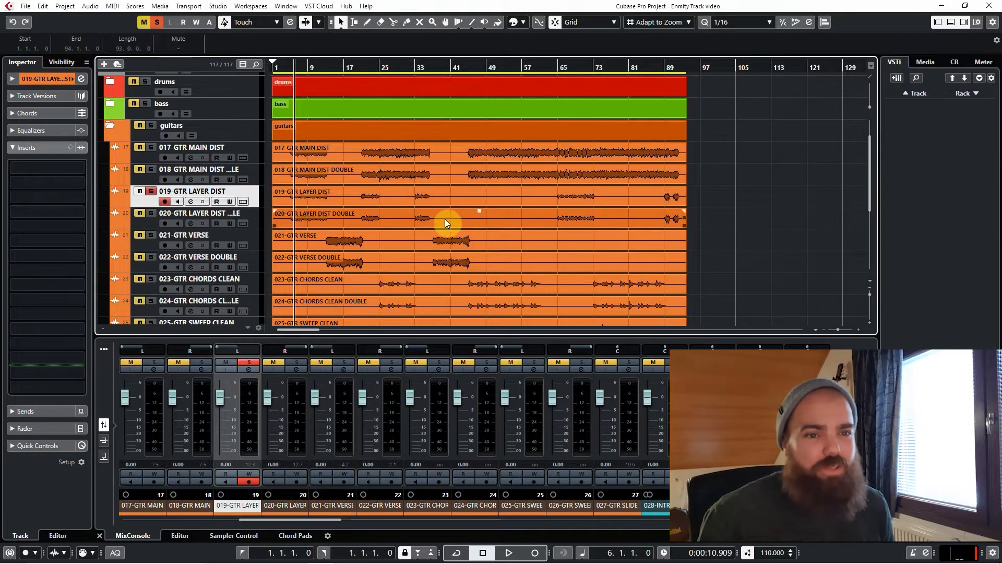
pyautogui.press('space')
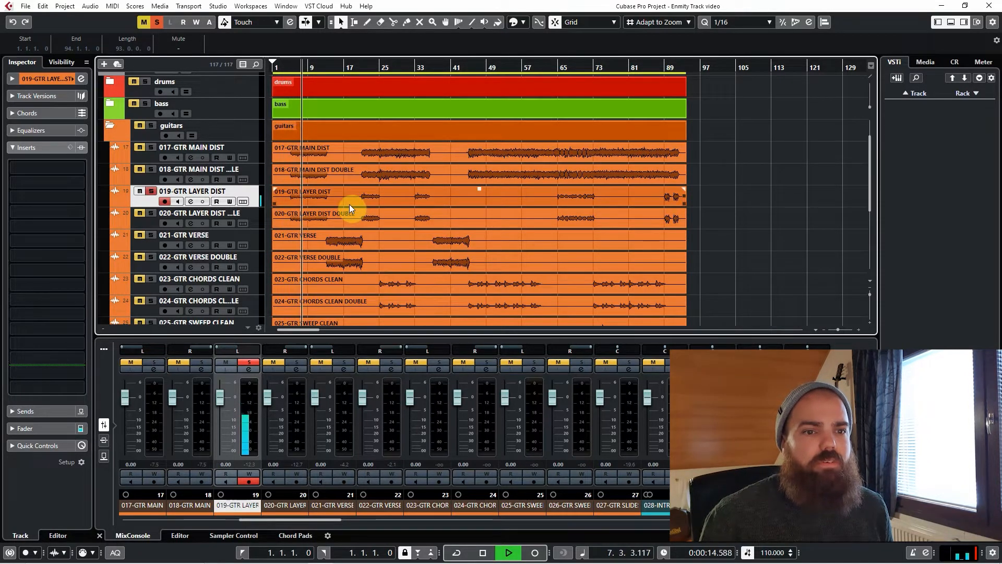
pyautogui.press('space')
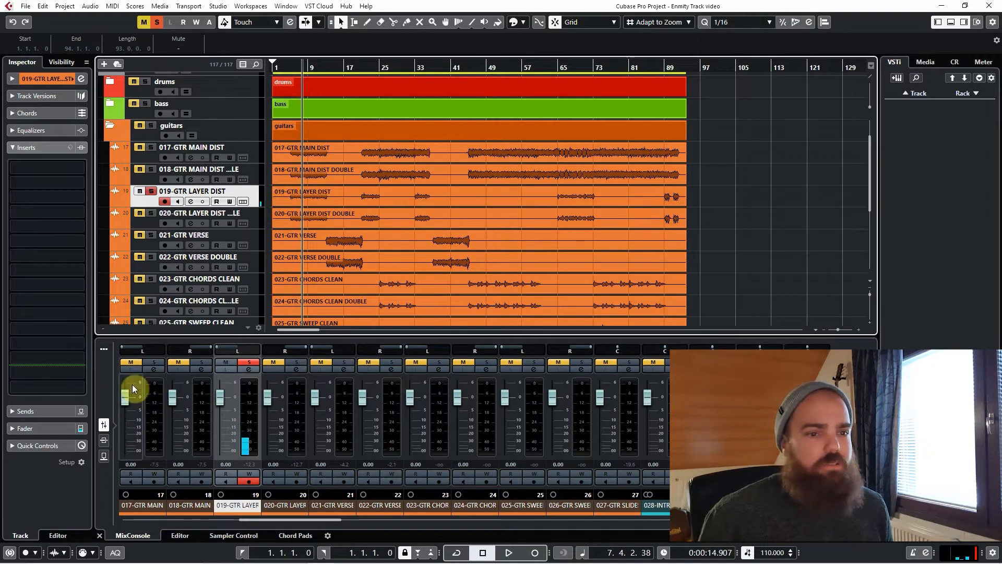
# Copy the X50II_x64 insert from the main guitar channels to 019-GTR LAYER DIST and 020-GTR LAYER DIST DOUBLE.
pyautogui.click(104, 441)
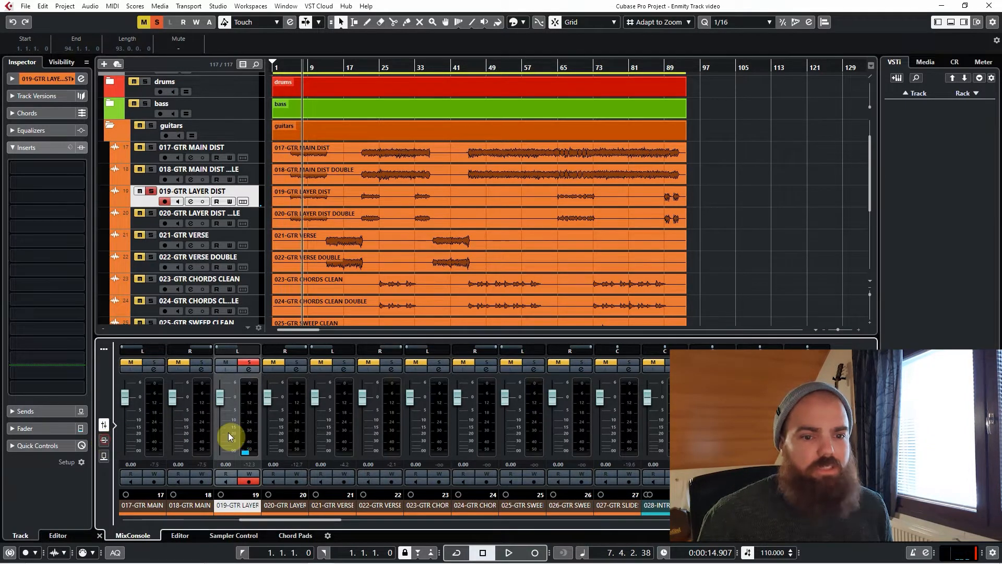
pyautogui.moveTo(193, 392); pyautogui.dragTo(293, 393)
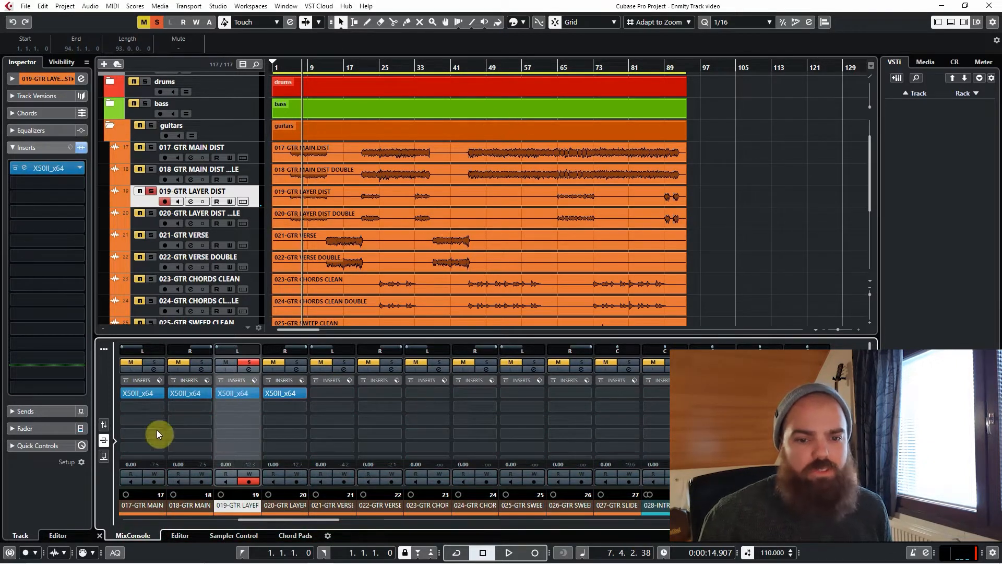
pyautogui.click(106, 426)
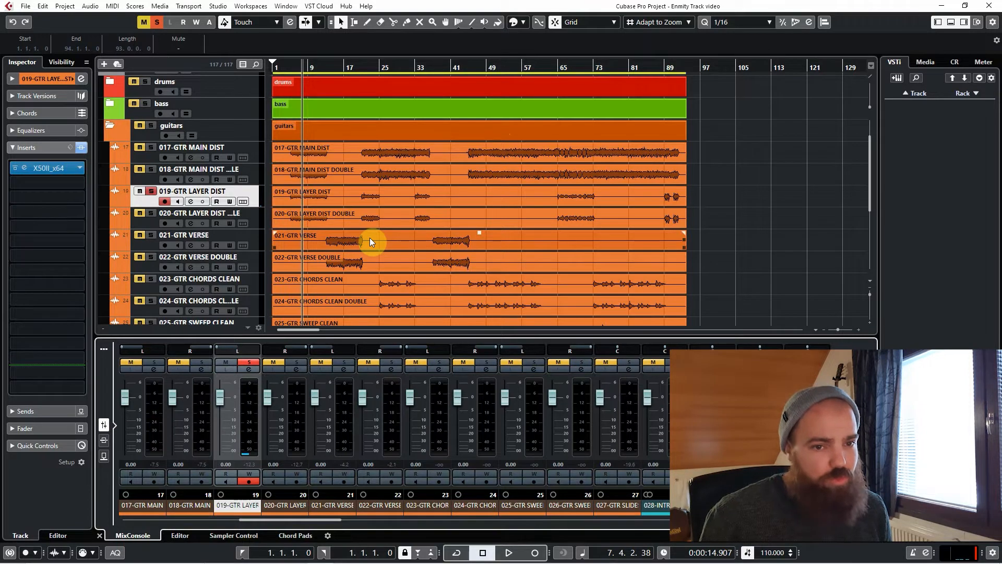
# Add 020-GTR LAYER DIST DOUBLE to the solo and audition the layer guitar pair from about bar 7.
pyautogui.click(258, 212)
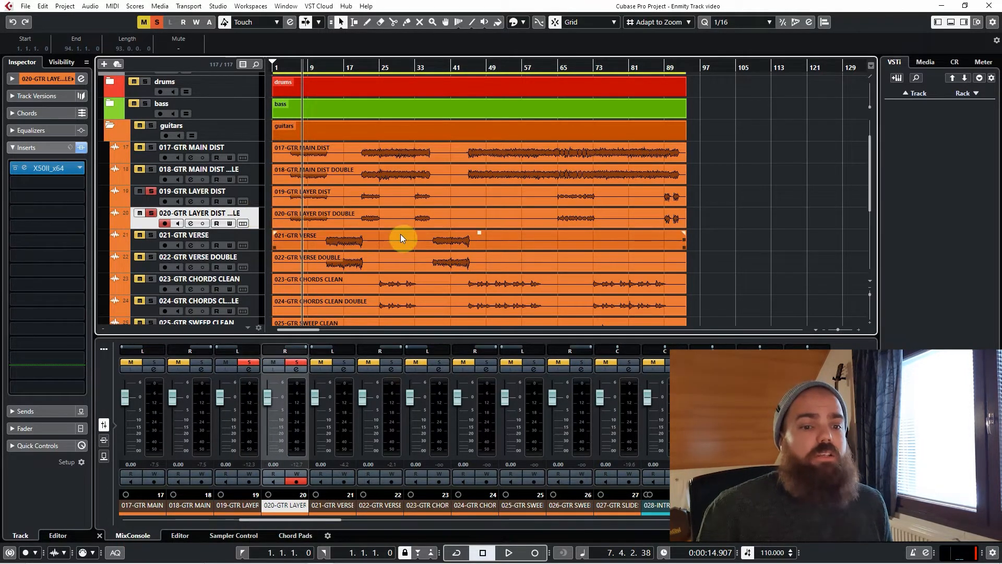
pyautogui.press('space')
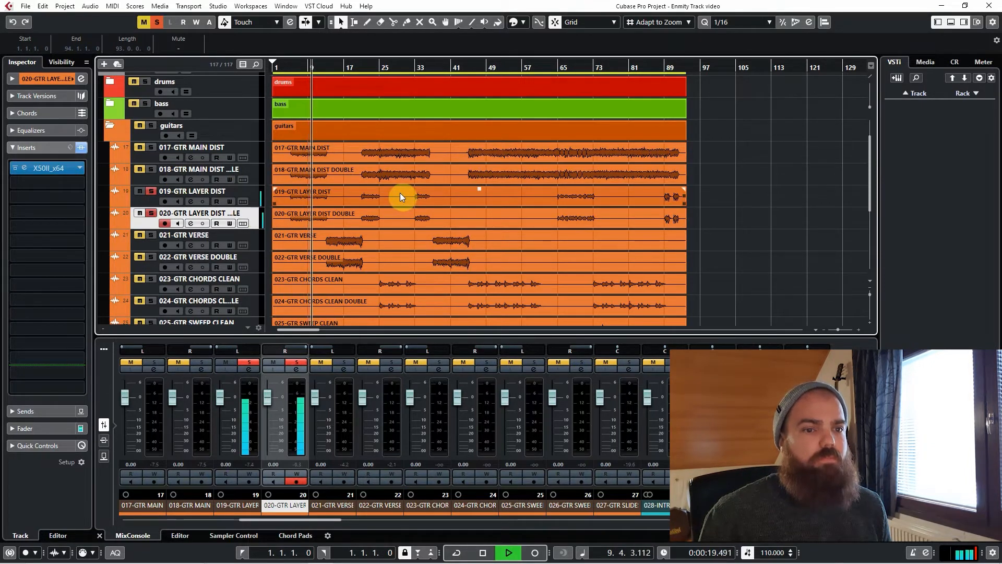
pyautogui.press('space')
# Add 017-GTR MAIN DIST and 018-GTR MAIN DIST DOUBLE to the solo and audition all four distorted guitars from about bar 10.
pyautogui.click(151, 170)
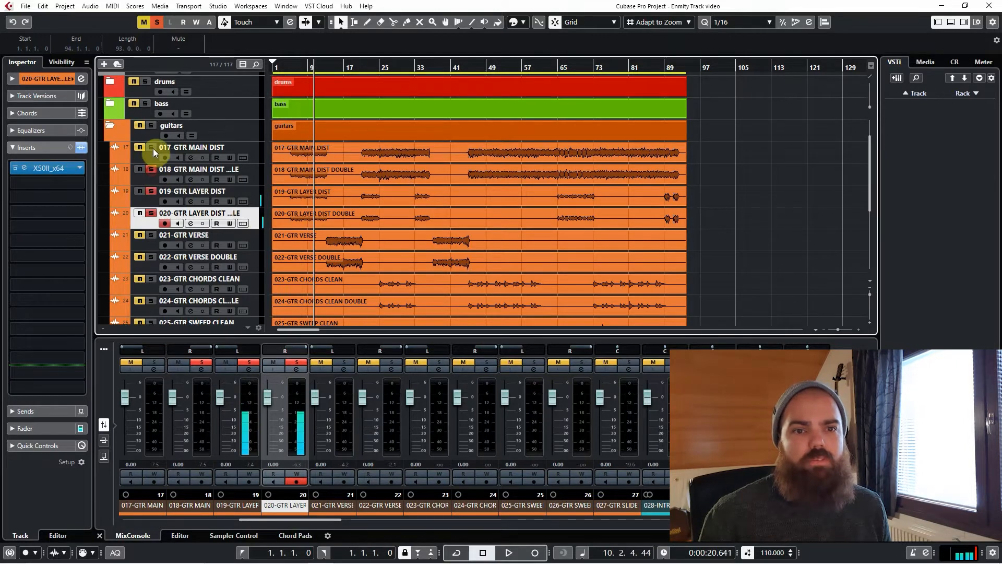
pyautogui.click(152, 148)
pyautogui.press('space')
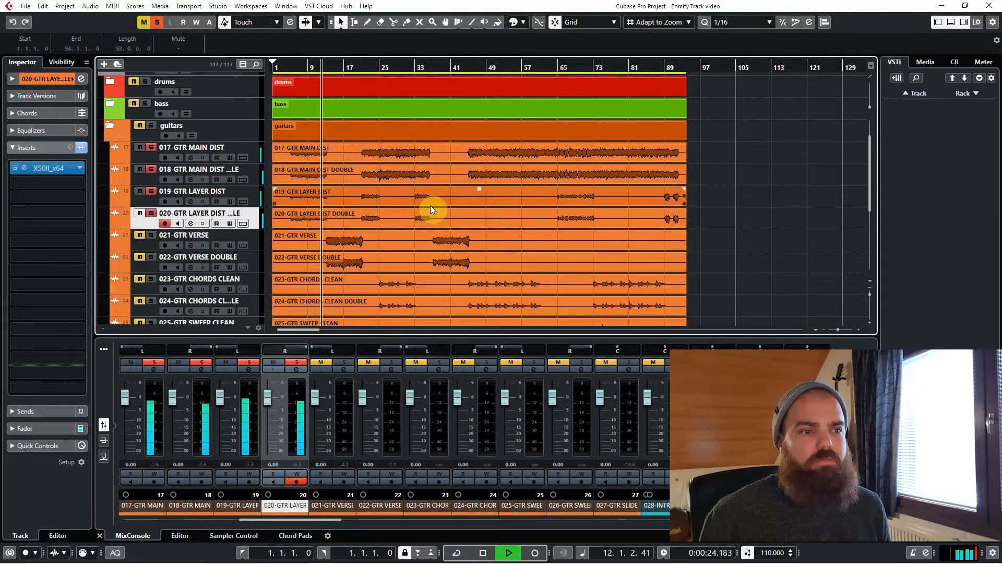
pyautogui.press('space')
# Audition the four soloed distorted guitars at the song's ending, from about bar 89.
pyautogui.click(750, 239)
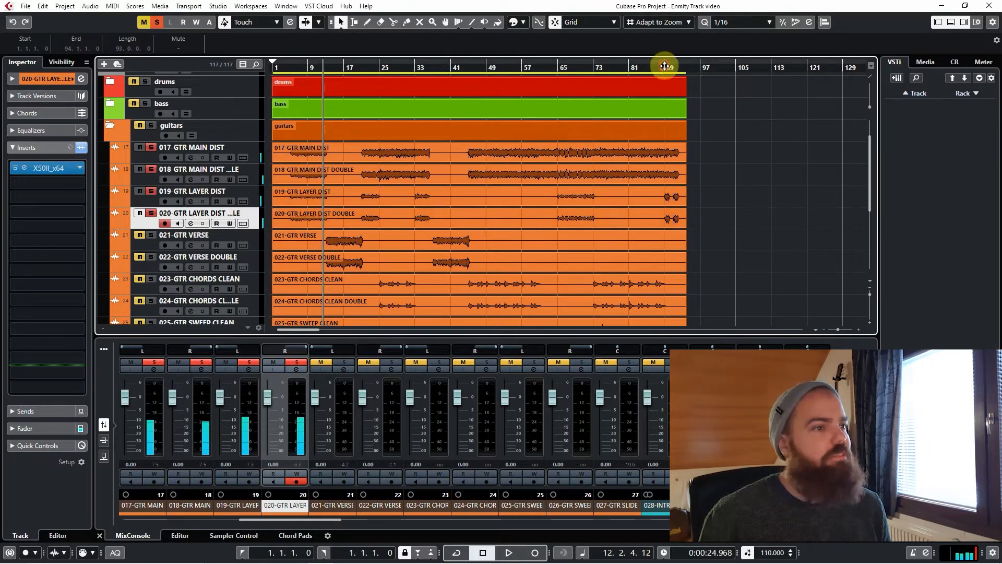
pyautogui.click(665, 65)
pyautogui.press('space')
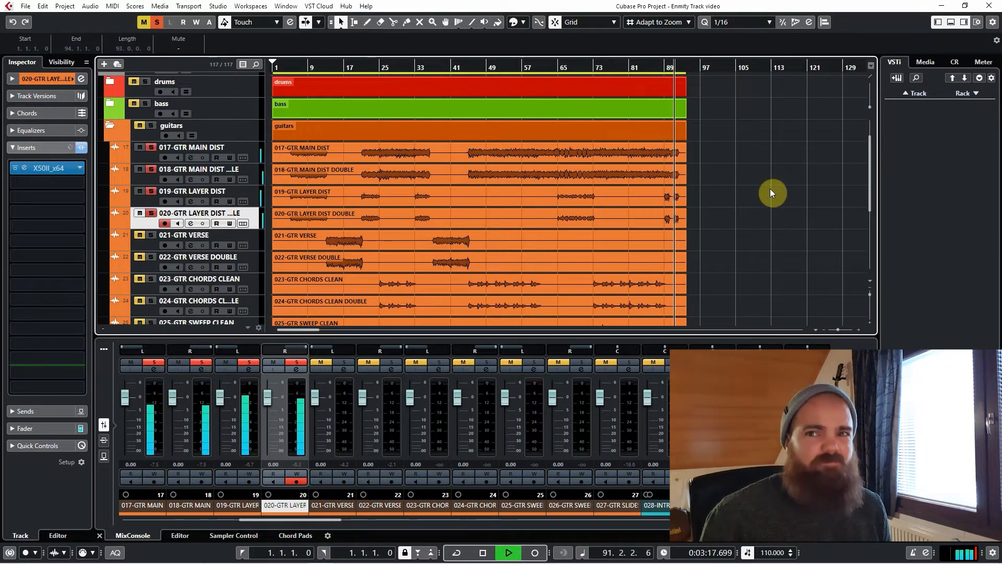
pyautogui.press('space')
pyautogui.click(450, 105)
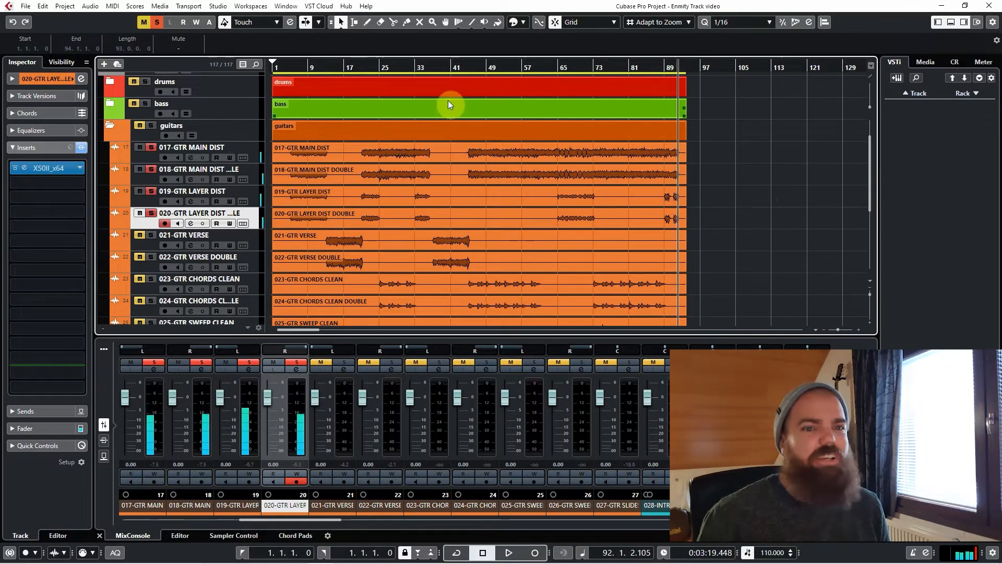
pyautogui.click(522, 137)
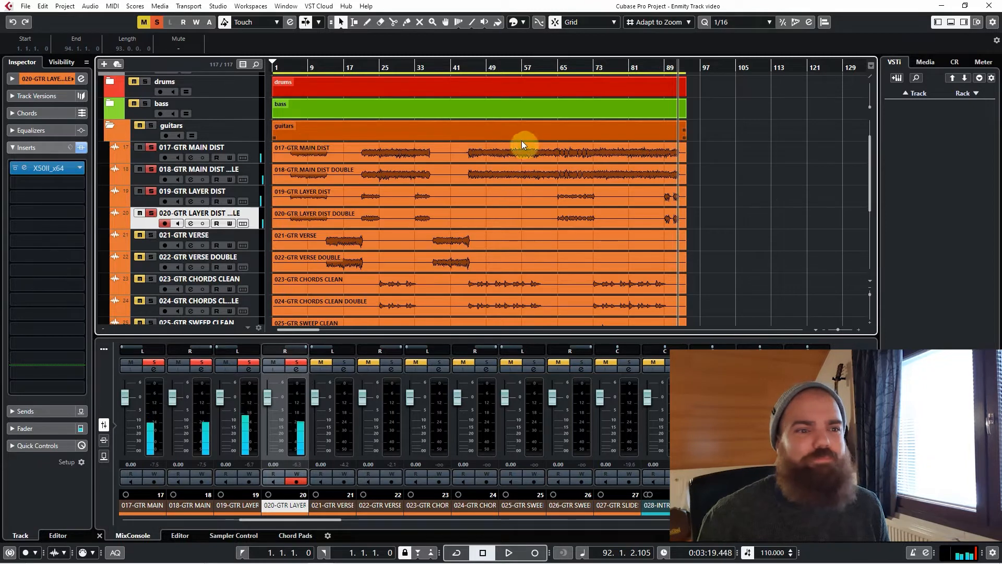
# Clear all solos and select the four distorted guitar tracks, 017-GTR MAIN DIST to 020-GTR LAYER DIST DOUBLE.
pyautogui.click(156, 23)
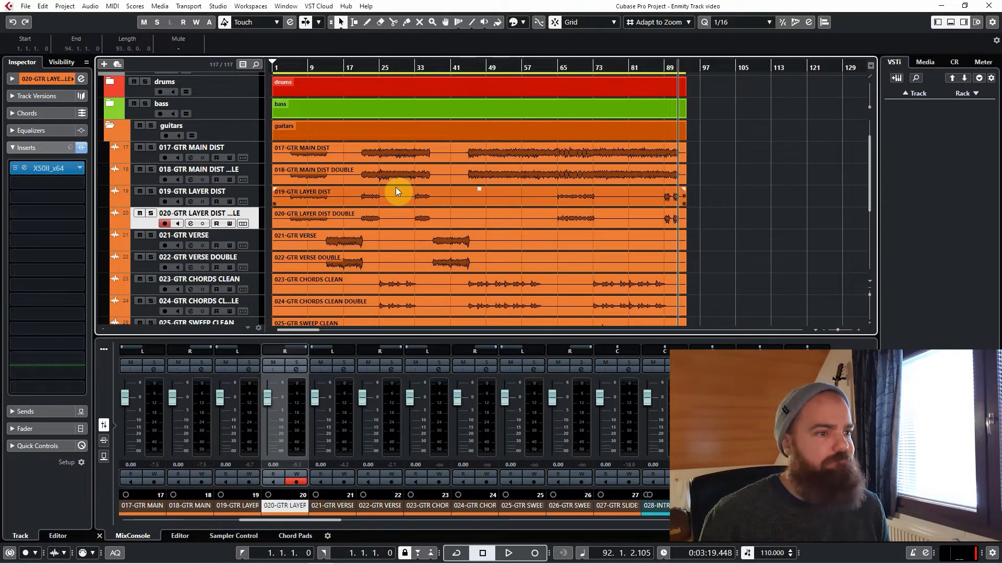
pyautogui.keyDown('shift'); pyautogui.click(257, 150); pyautogui.keyUp('shift')
pyautogui.scroll(-3, 434, 178)
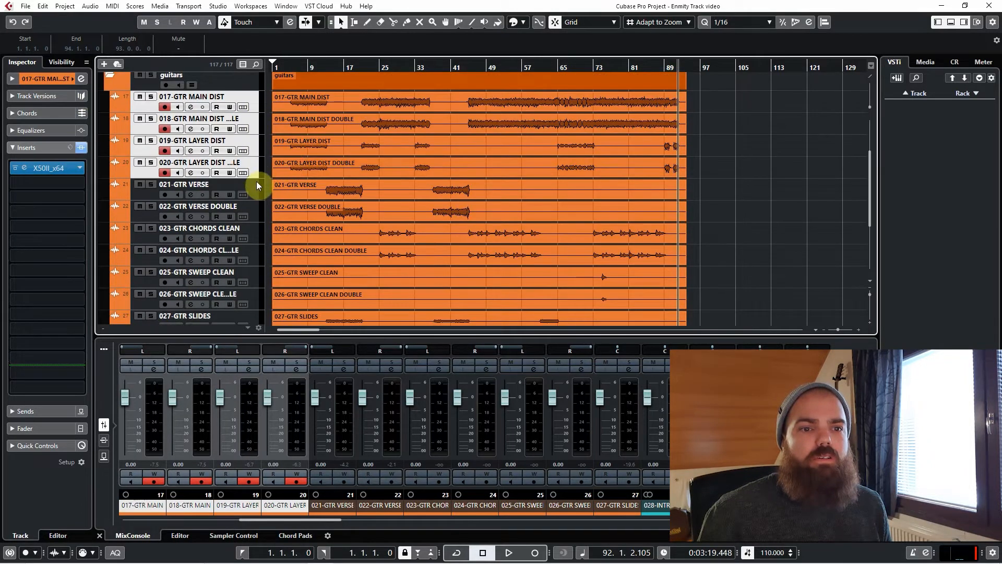
# Audition the 021-GTR VERSE track soloed from bar 13.
pyautogui.click(257, 186)
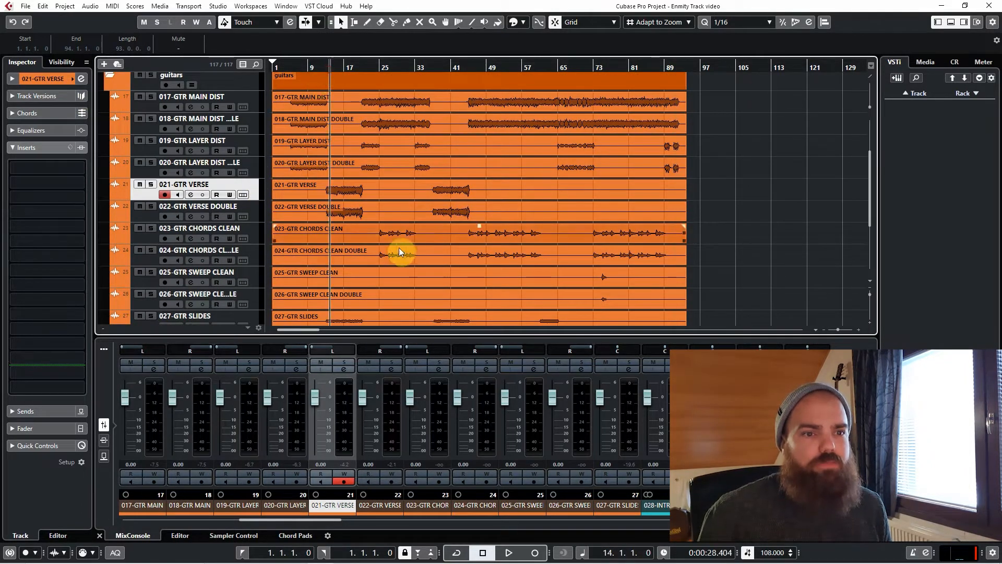
pyautogui.click(326, 66)
pyautogui.click(325, 66)
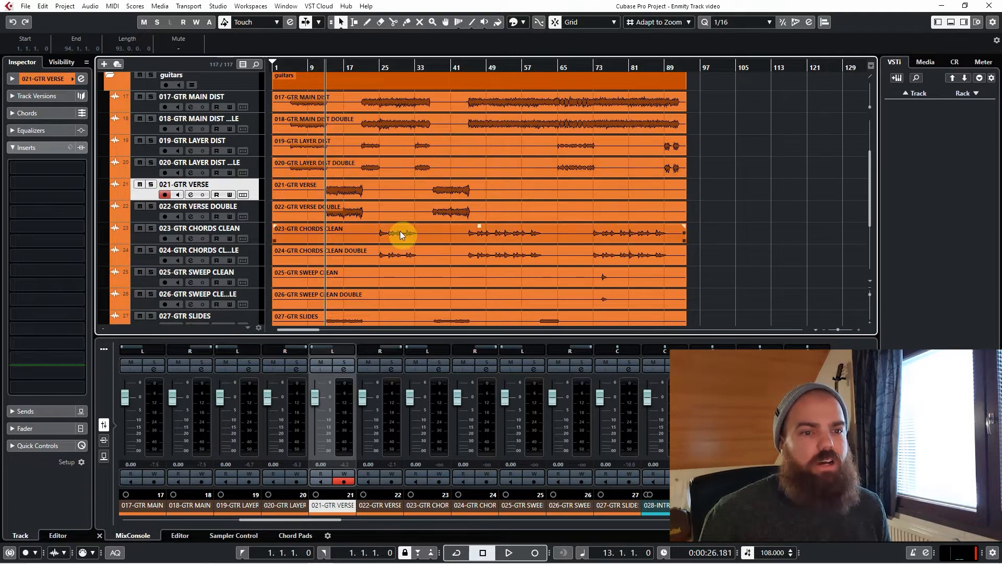
pyautogui.press('s')
pyautogui.press('space')
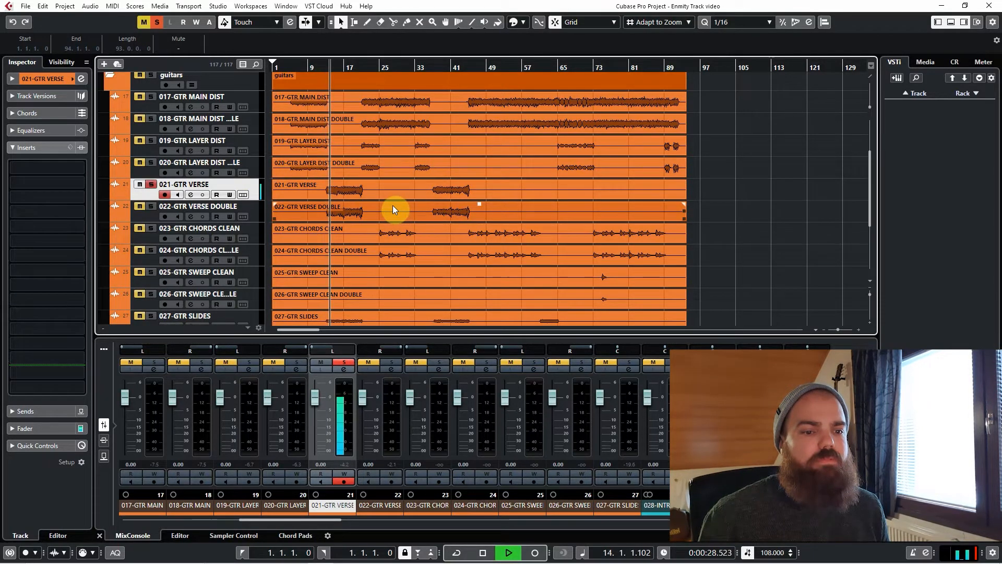
pyautogui.click(393, 199)
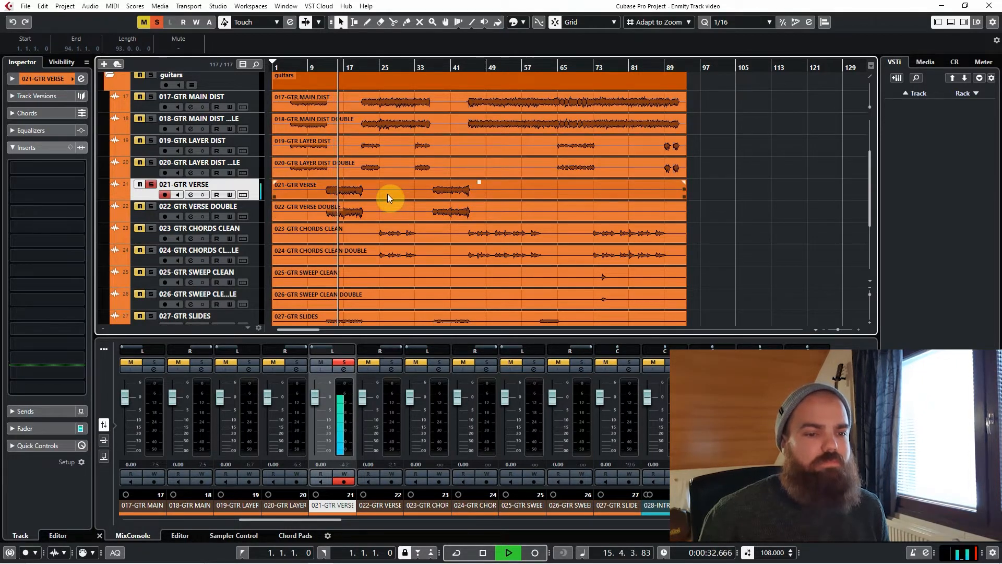
# Add 022-GTR VERSE DOUBLE to the solo and audition both verse guitars from bar 16.
pyautogui.press('space')
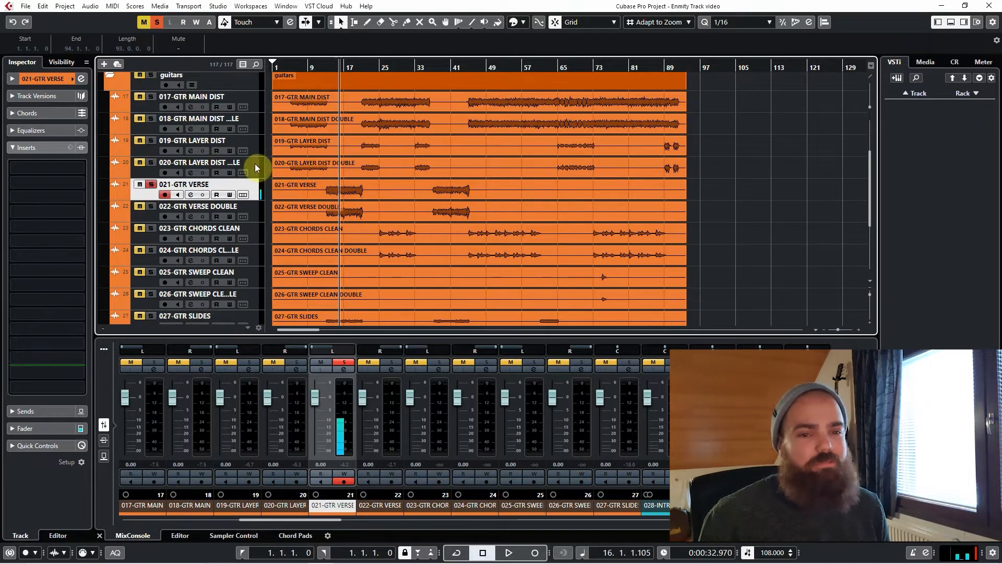
pyautogui.click(508, 208)
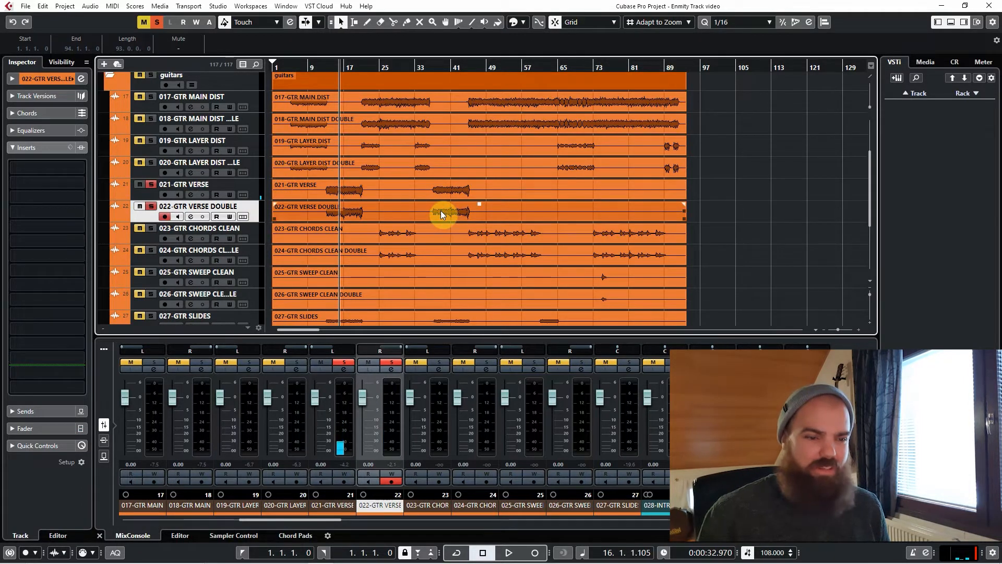
pyautogui.press('space')
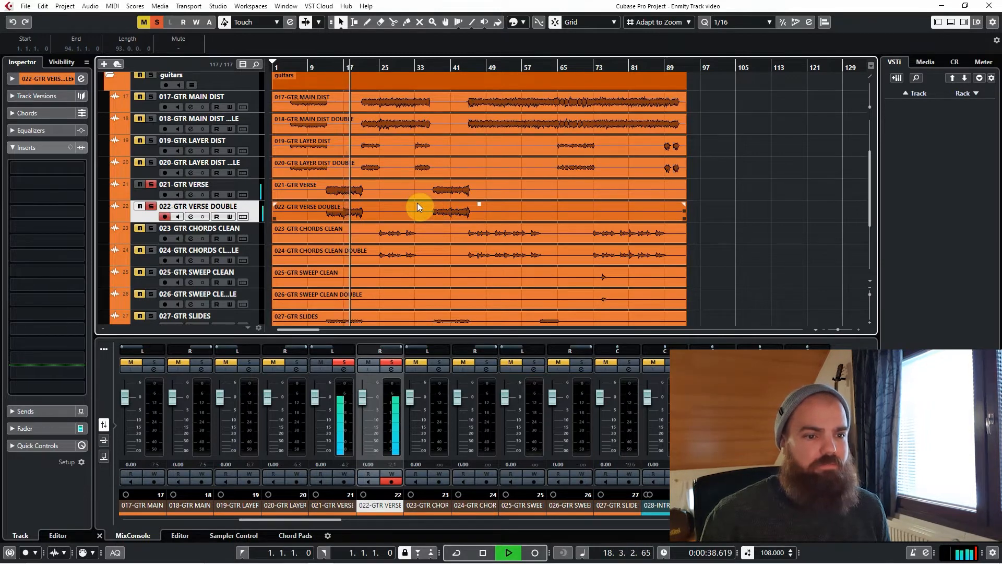
pyautogui.press('space')
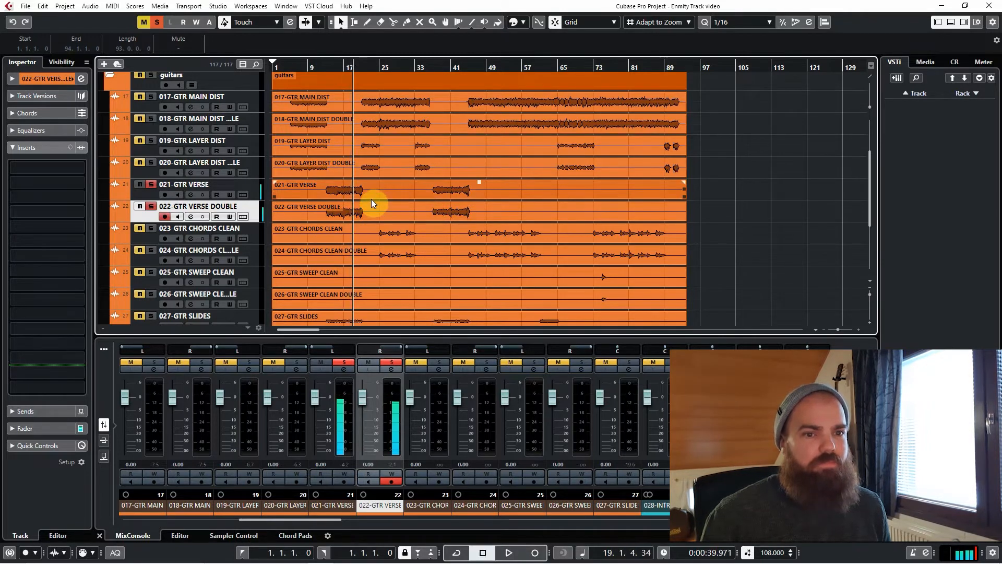
# Select 021-GTR VERSE and 022-GTR VERSE DOUBLE together and take both out of solo.
pyautogui.click(260, 188)
pyautogui.keyDown('ctrl'); pyautogui.click(253, 212); pyautogui.keyUp('ctrl')
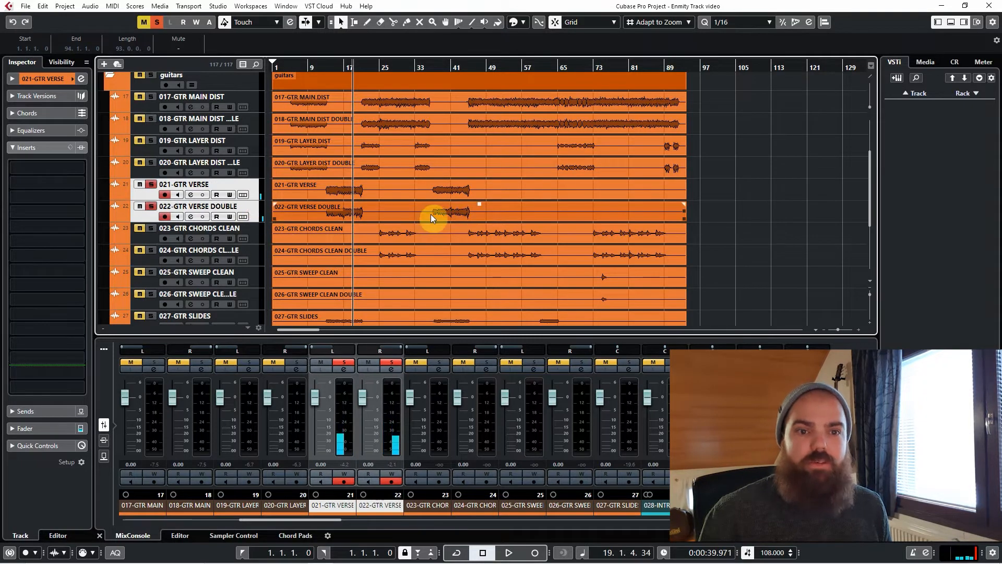
pyautogui.press('s')
pyautogui.scroll(3, 412, 209)
pyautogui.scroll(-5, 406, 213)
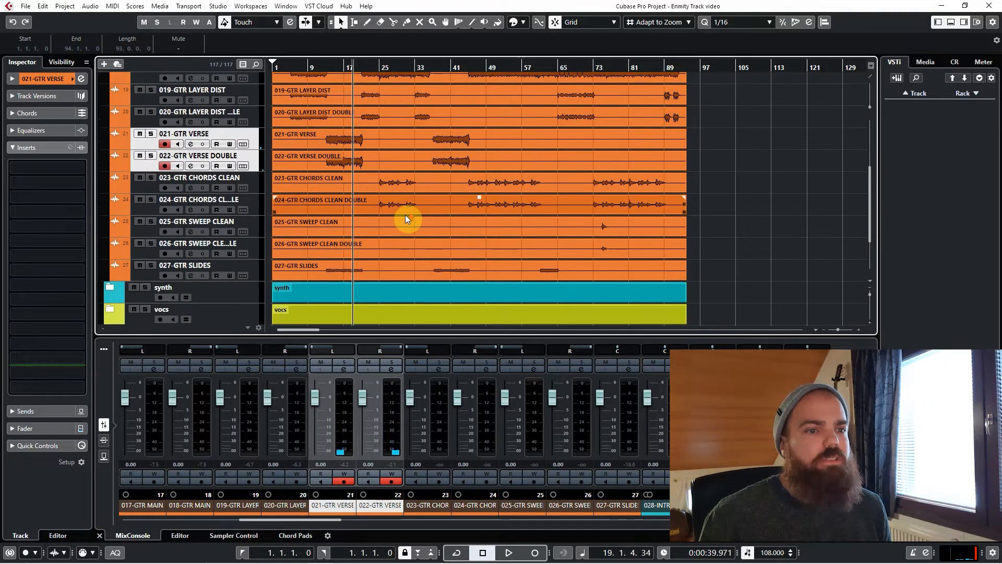
pyautogui.scroll(2, 405, 215)
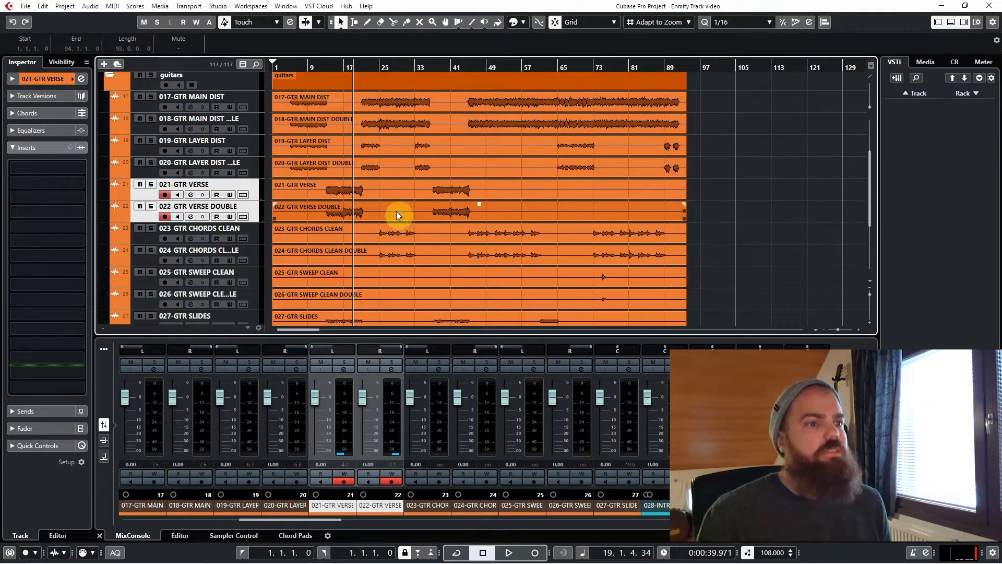
# Solo 023-GTR CHORDS CLEAN and its double, 024, and audition the clean chords from bar 25.
pyautogui.click(380, 66)
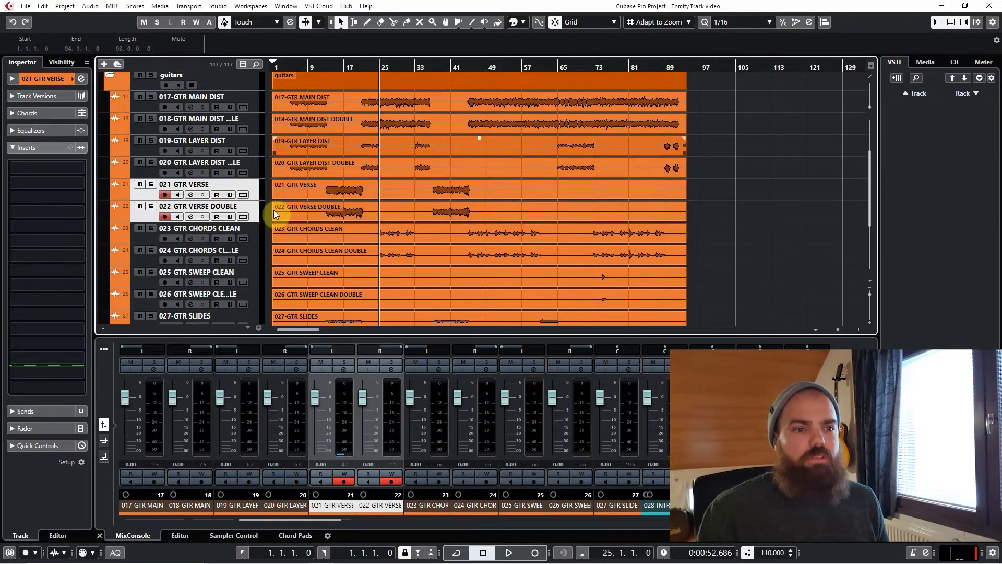
pyautogui.click(248, 236)
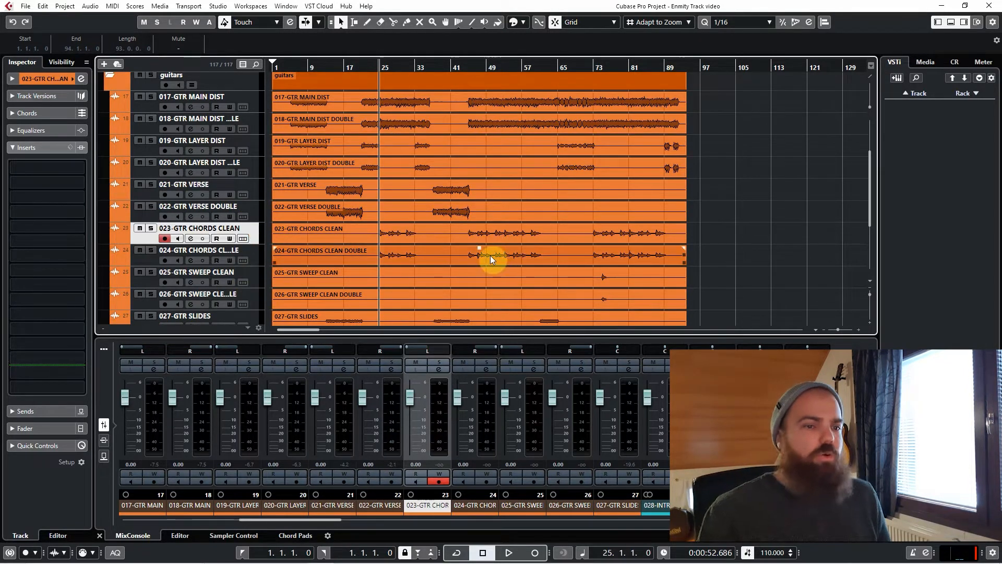
pyautogui.press('s')
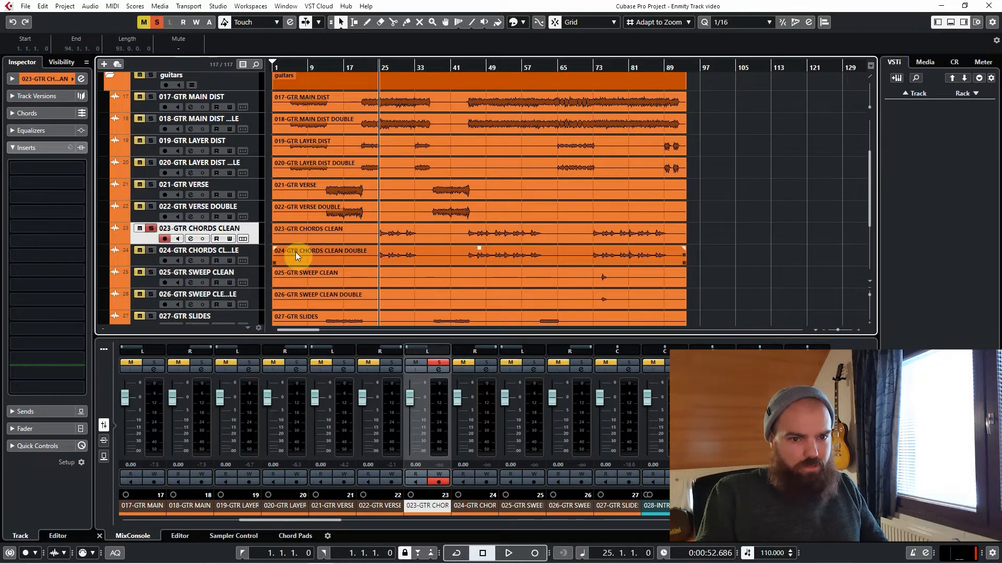
pyautogui.click(253, 253)
pyautogui.press('s')
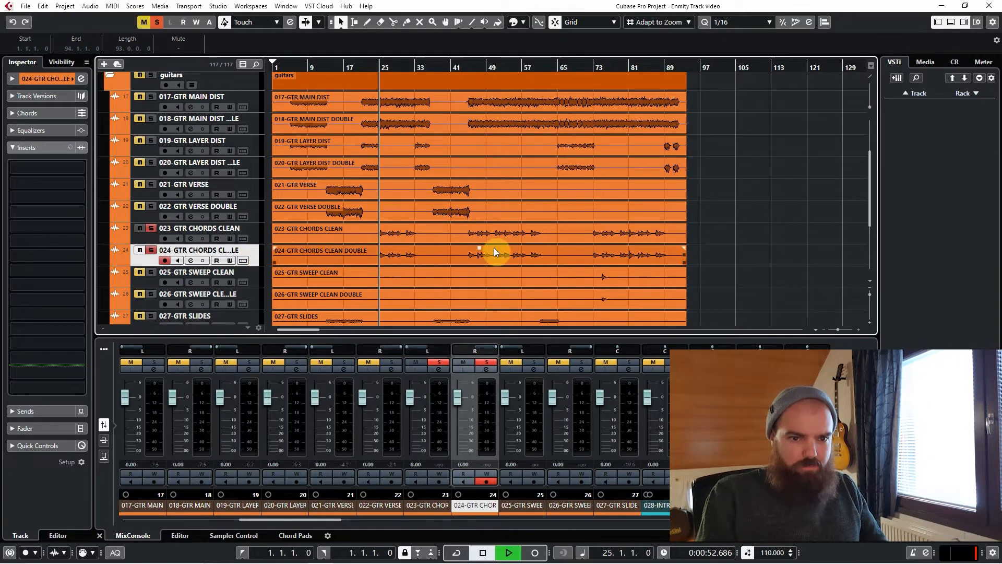
pyautogui.press('space')
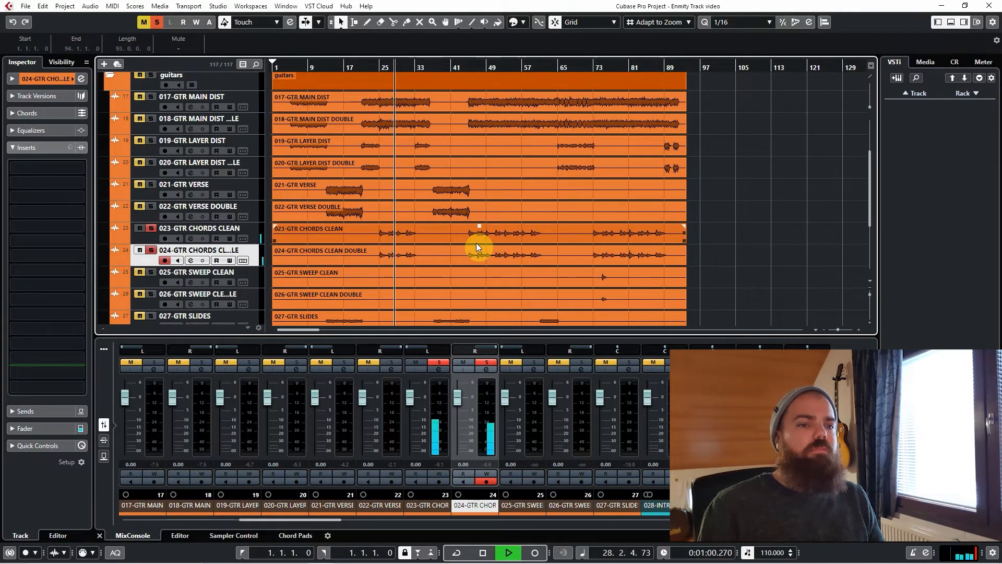
pyautogui.press('space')
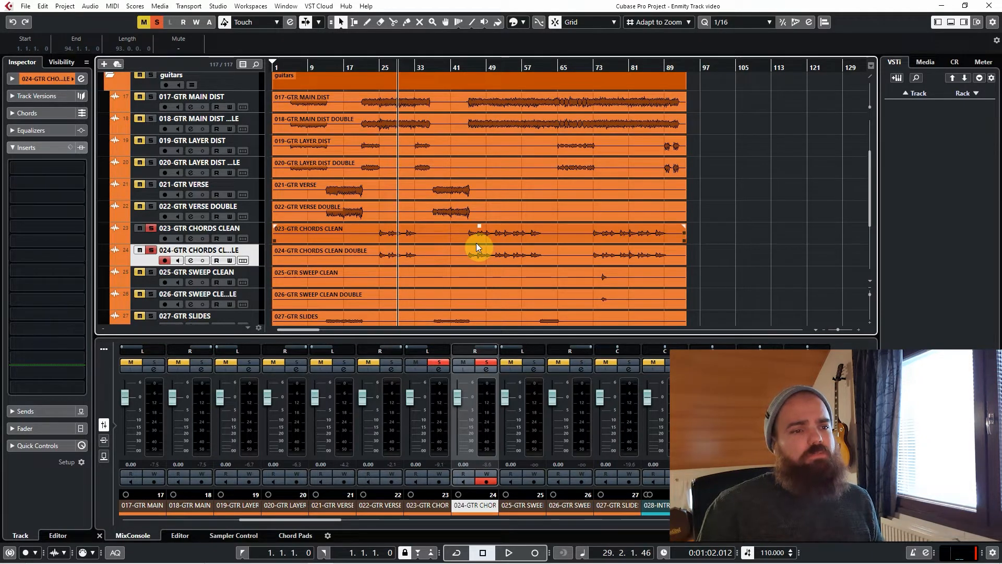
pyautogui.scroll(-1, 427, 249)
pyautogui.scroll(1, 427, 248)
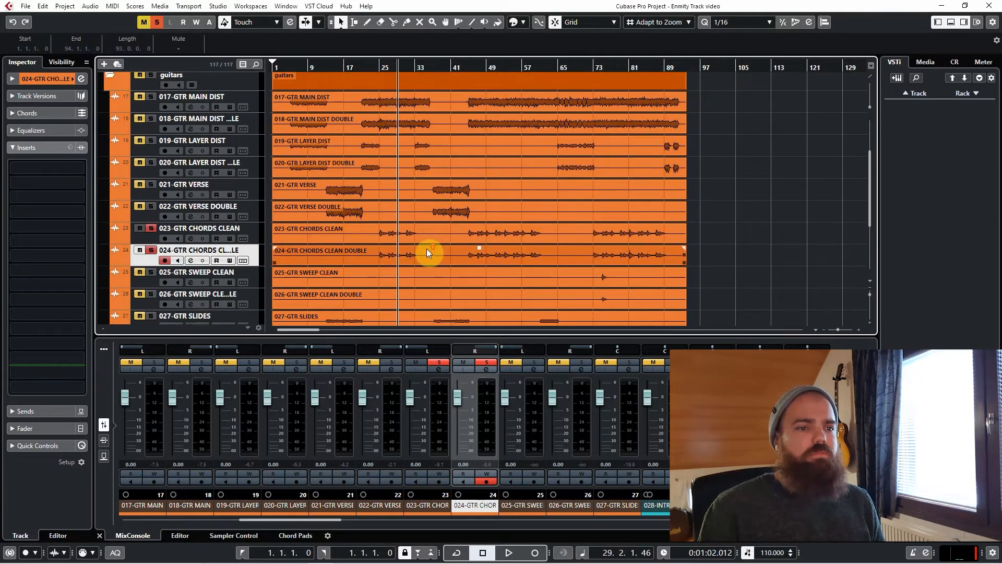
# Audition the soloed clean chords from about bar 47, and unsolo both tracks.
pyautogui.doubleClick(476, 74)
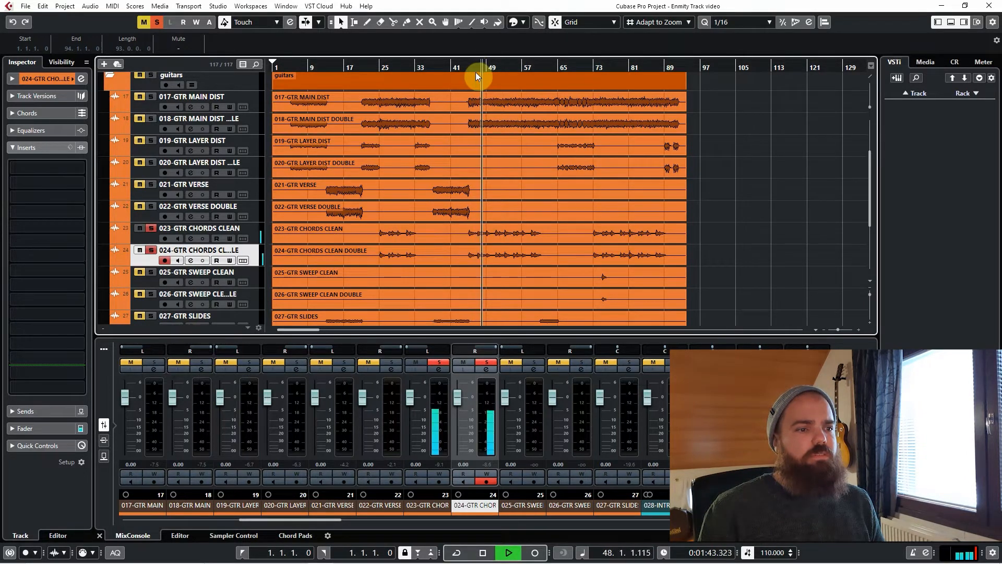
pyautogui.press('space')
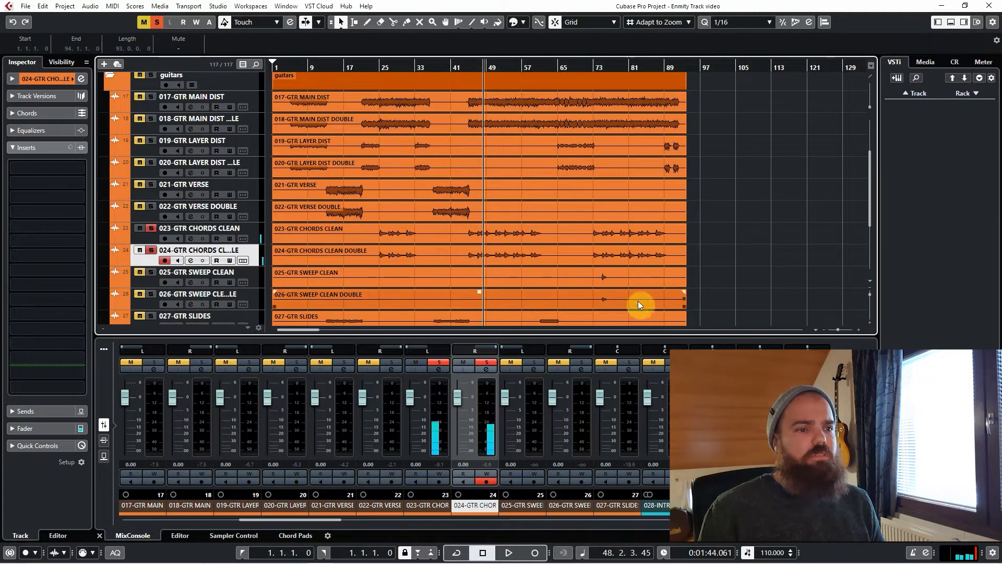
pyautogui.keyDown('ctrl'); pyautogui.click(254, 232); pyautogui.keyUp('ctrl')
pyautogui.press('s')
pyautogui.scroll(-2, 259, 251)
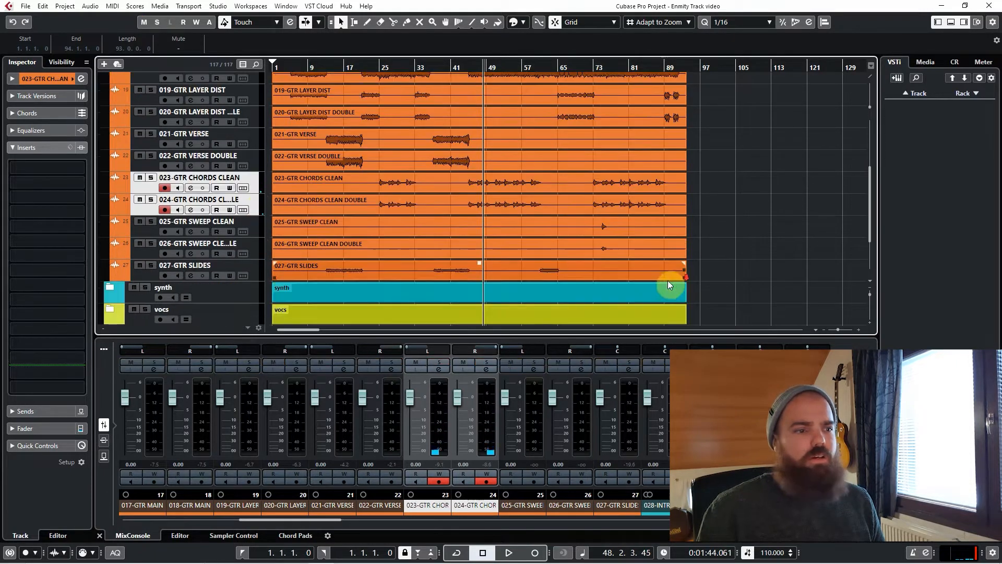
# Solo 025-GTR SWEEP CLEAN and its double, 026, and audition the sweep from bar 74, beat 4.
pyautogui.click(253, 226)
pyautogui.keyDown('ctrl'); pyautogui.click(254, 252); pyautogui.keyUp('ctrl')
pyautogui.press('s')
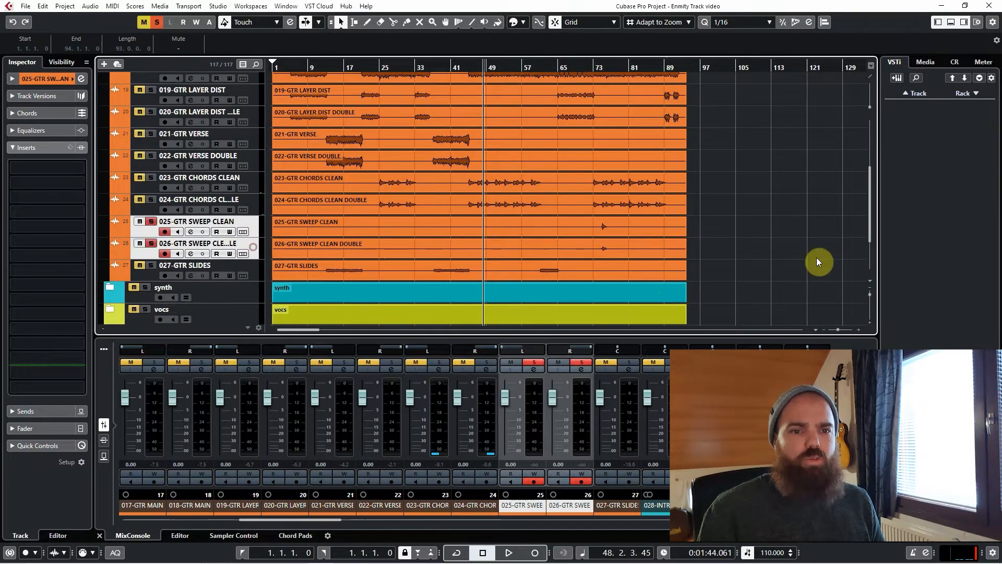
pyautogui.scroll(10, 604, 227)
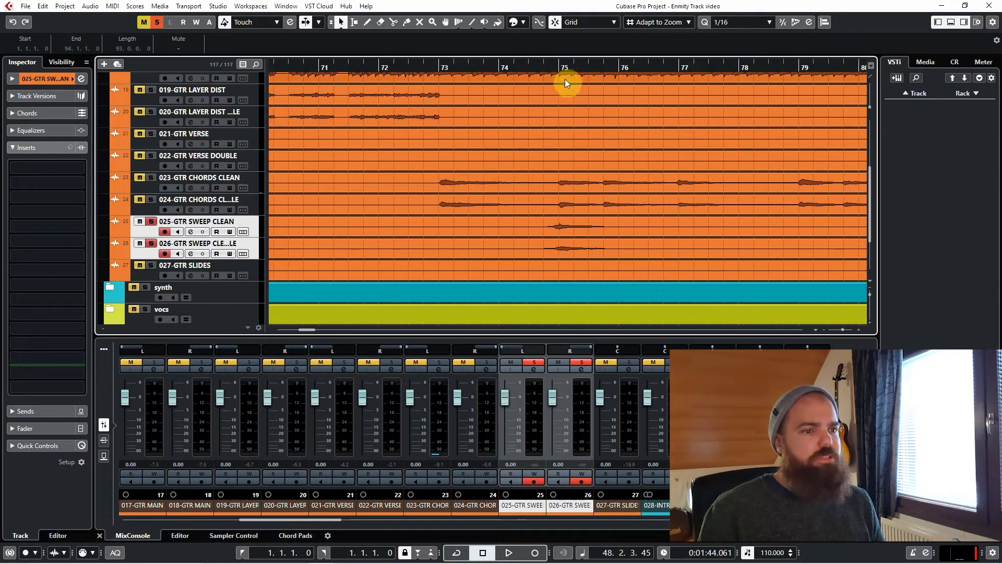
pyautogui.click(542, 66)
pyautogui.click(646, 213)
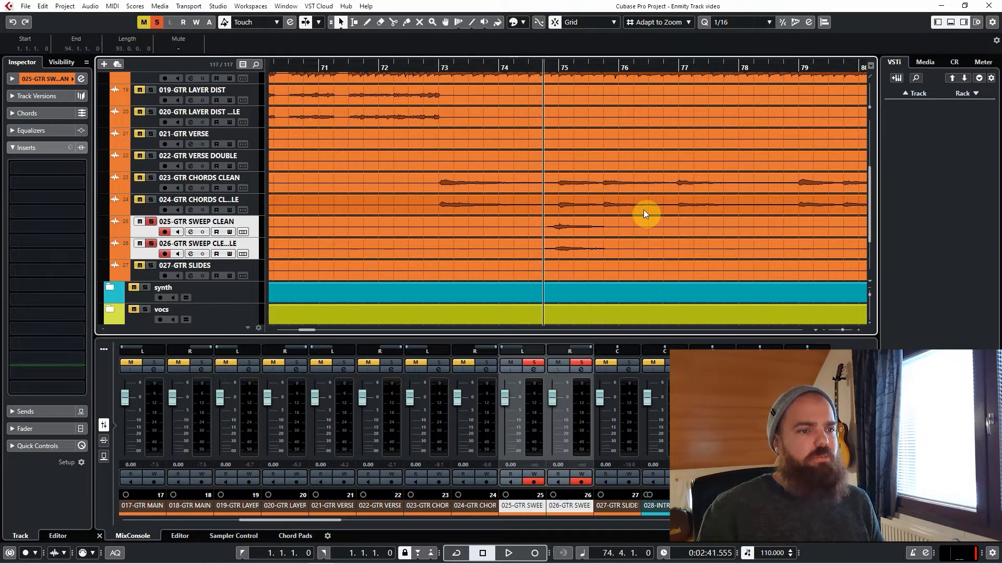
pyautogui.press('space')
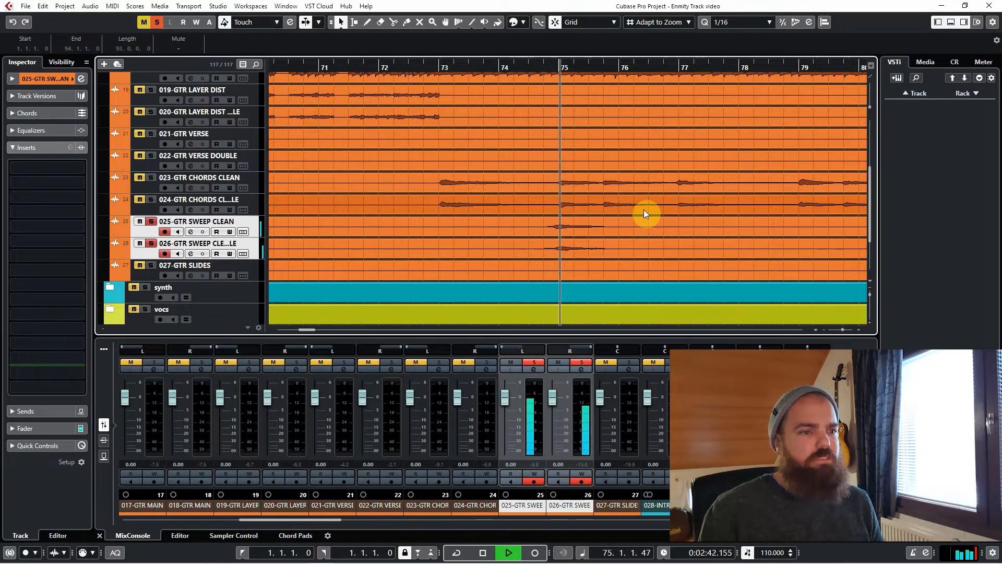
pyautogui.press('space')
pyautogui.click(605, 227)
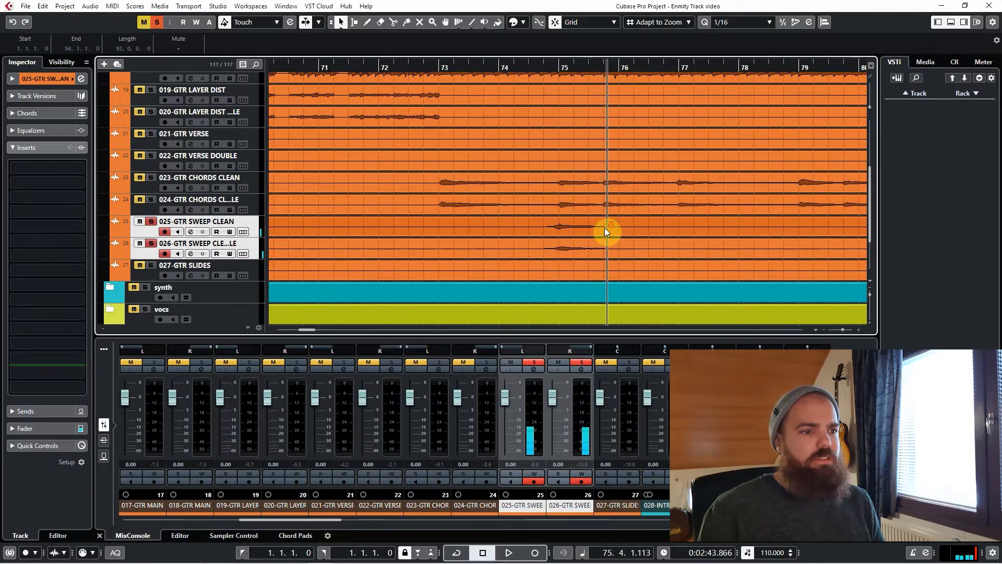
# Add the two clean chord tracks, 023 and 024, to the solo and audition them with the sweeps from bar 73.
pyautogui.scroll(-5, 605, 227)
pyautogui.click(256, 181)
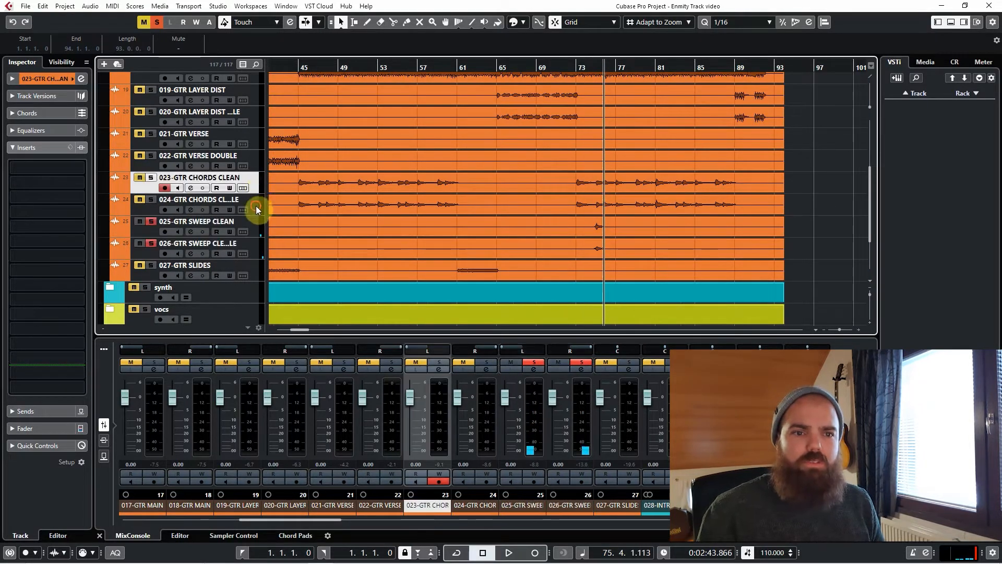
pyautogui.keyDown('shift'); pyautogui.click(258, 208); pyautogui.keyUp('shift')
pyautogui.press('s')
pyautogui.click(575, 68)
pyautogui.click(745, 277)
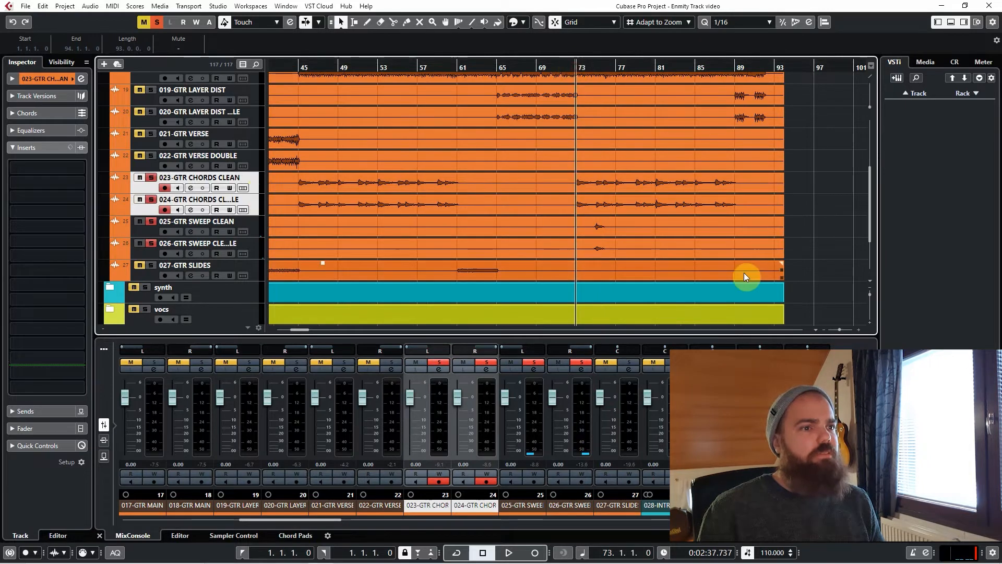
pyautogui.click(719, 185)
pyautogui.press('space')
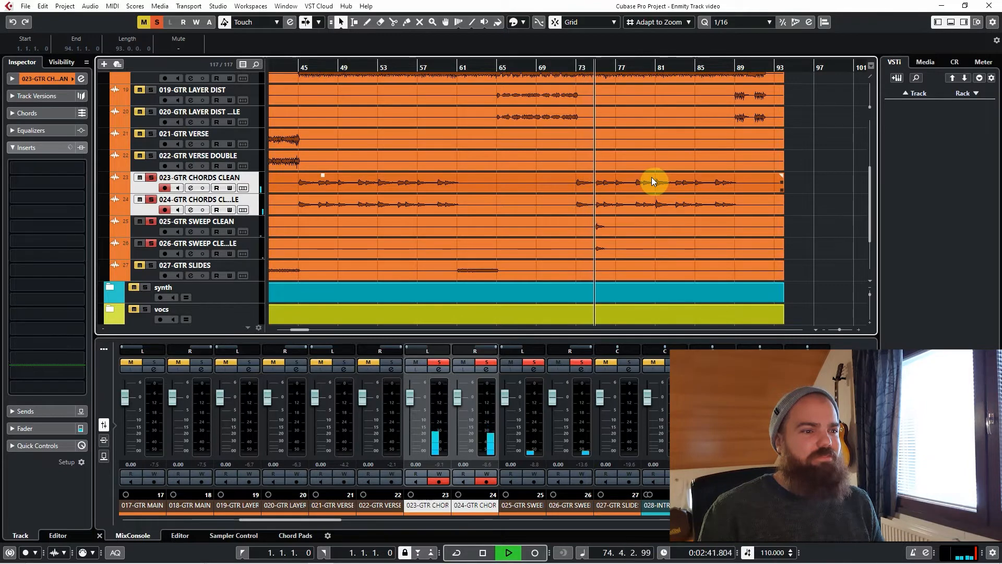
pyautogui.press('space')
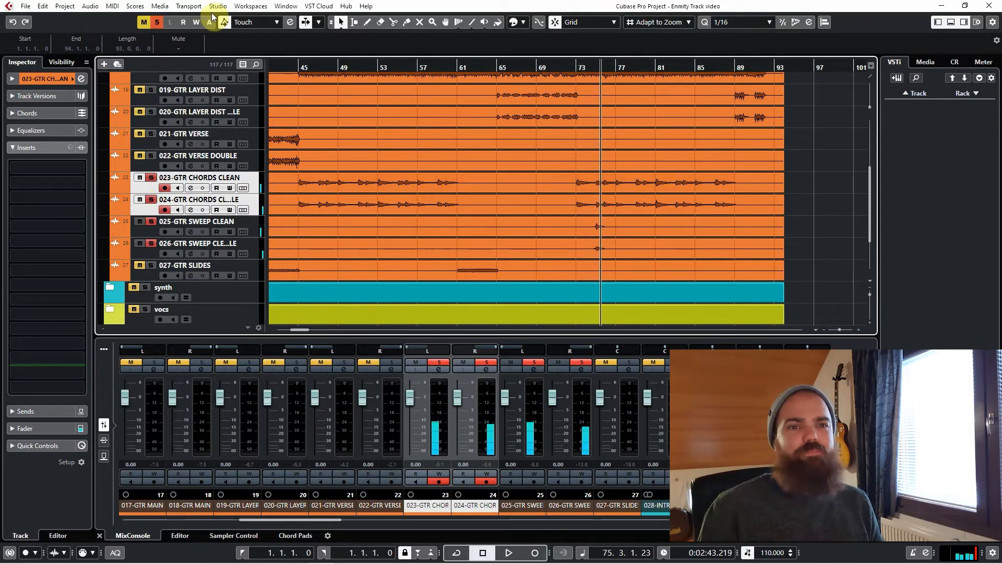
# Clear all mutes and solos in the project.
pyautogui.click(144, 21)
pyautogui.click(156, 22)
pyautogui.scroll(2, 694, 219)
pyautogui.scroll(-2, 657, 212)
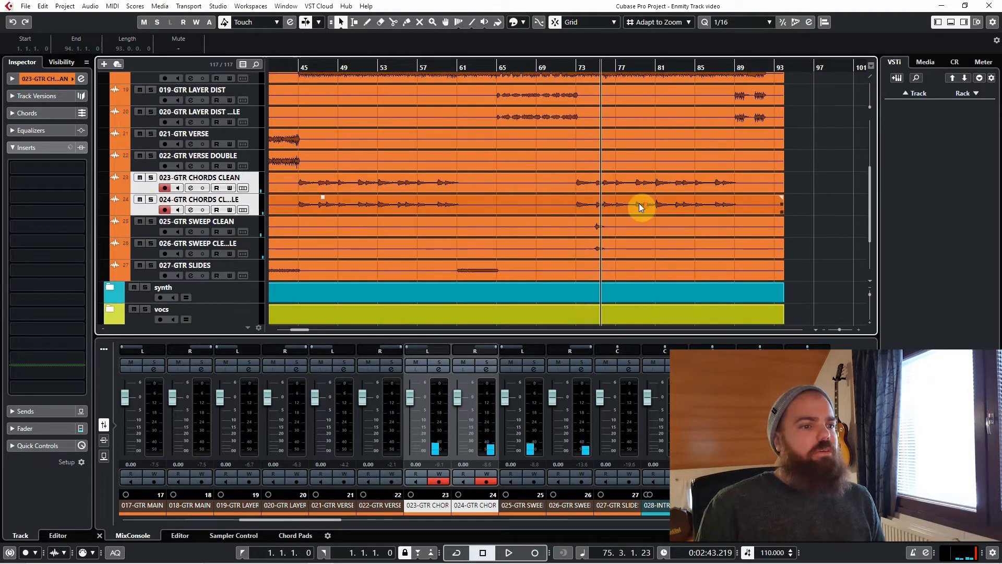
# Solo the 027-GTR SLIDES track and audition it from bar 13.
pyautogui.scroll(-5, 639, 207)
pyautogui.scroll(2, 449, 250)
pyautogui.scroll(-2, 481, 252)
pyautogui.scroll(-2, 481, 248)
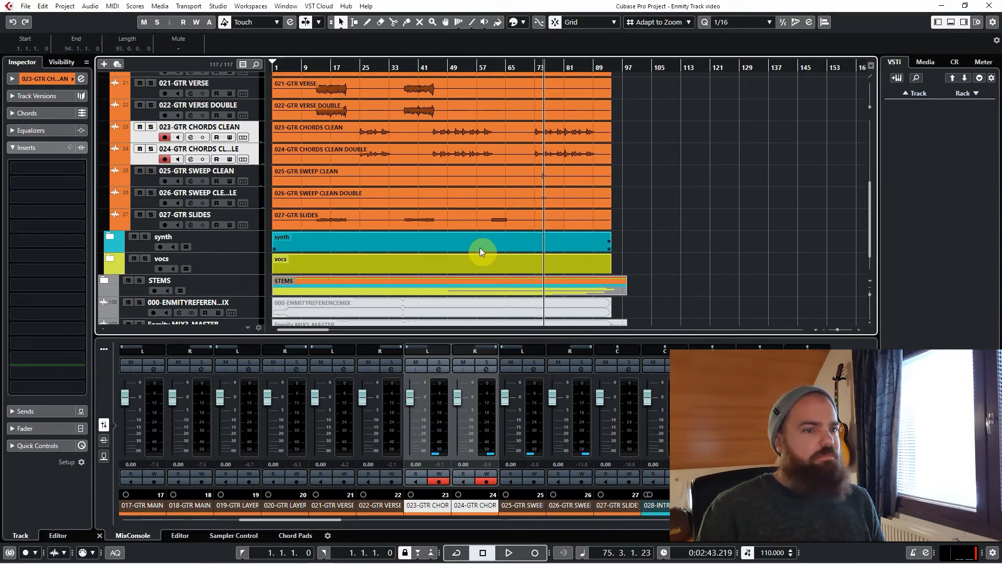
pyautogui.scroll(4, 390, 256)
pyautogui.scroll(-2, 375, 240)
pyautogui.scroll(-2, 339, 238)
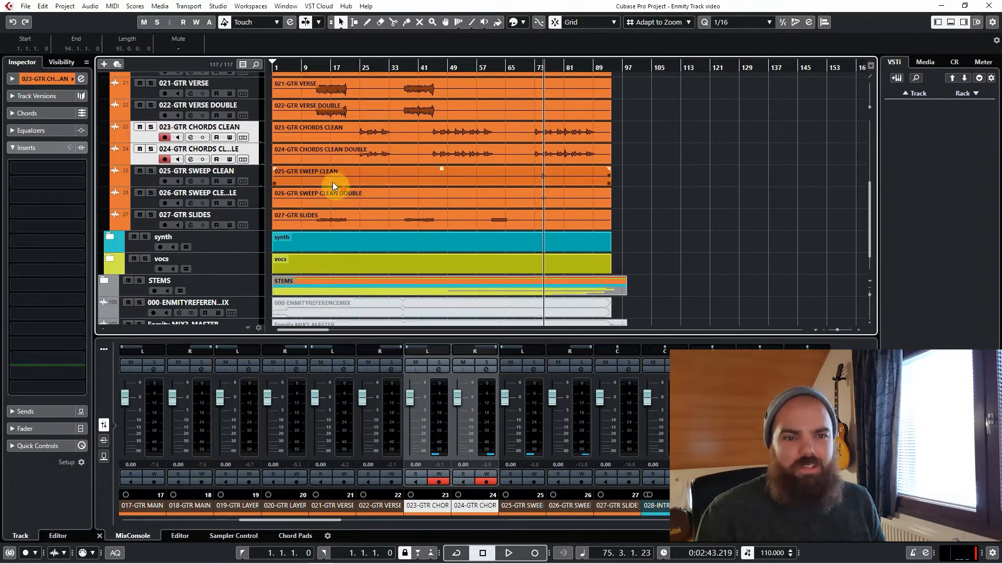
pyautogui.click(251, 217)
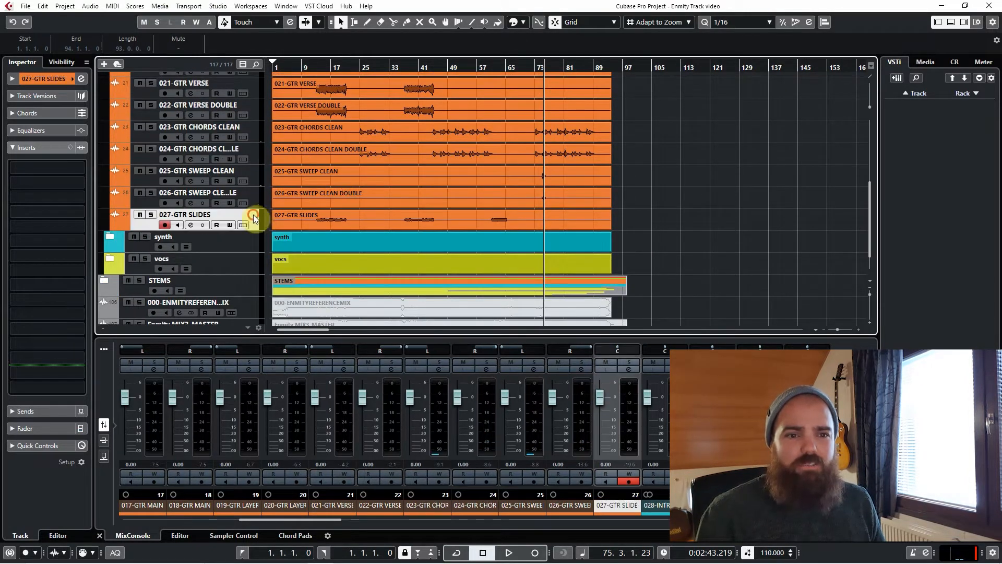
pyautogui.click(318, 66)
pyautogui.press('s')
pyautogui.click(377, 86)
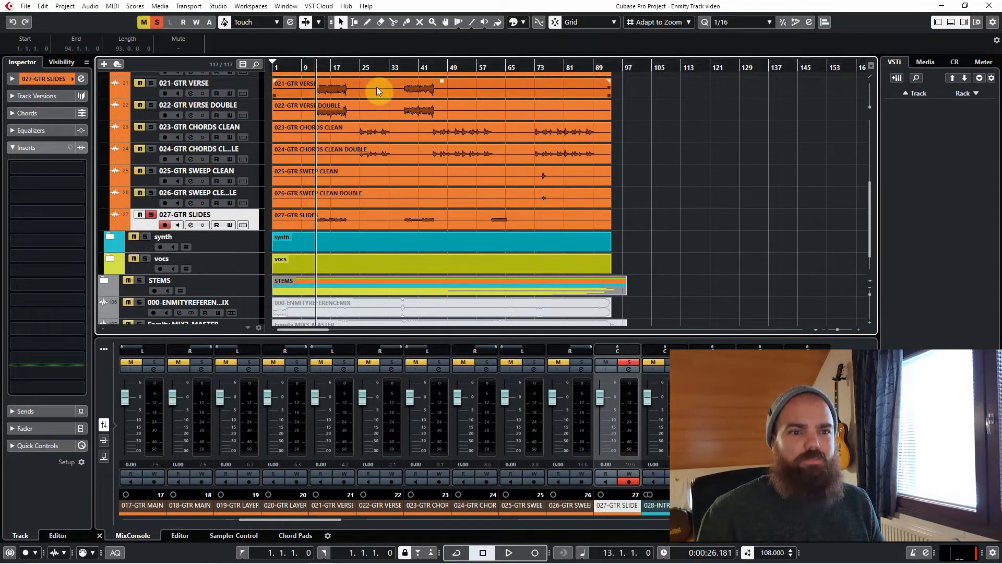
pyautogui.press('space')
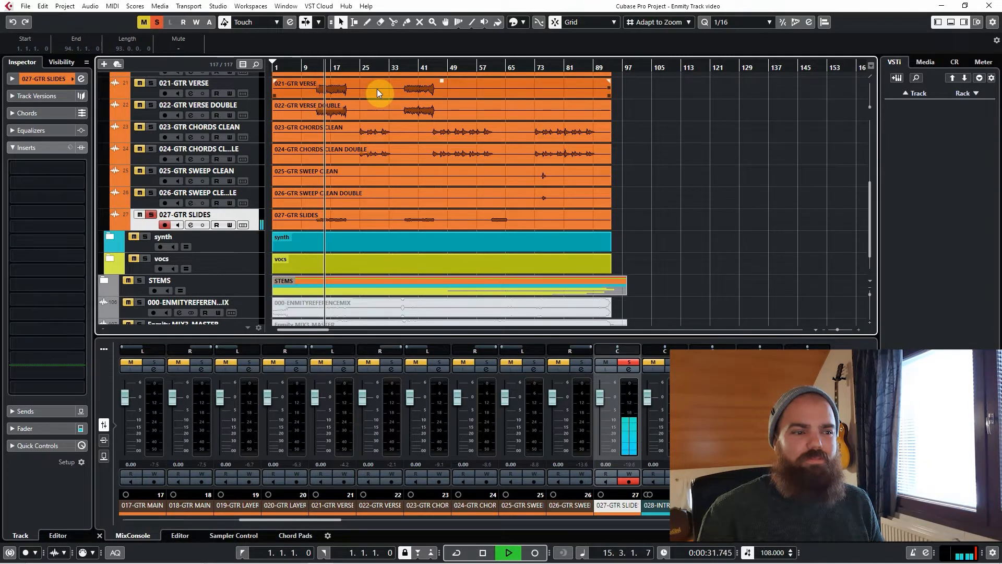
pyautogui.press('space')
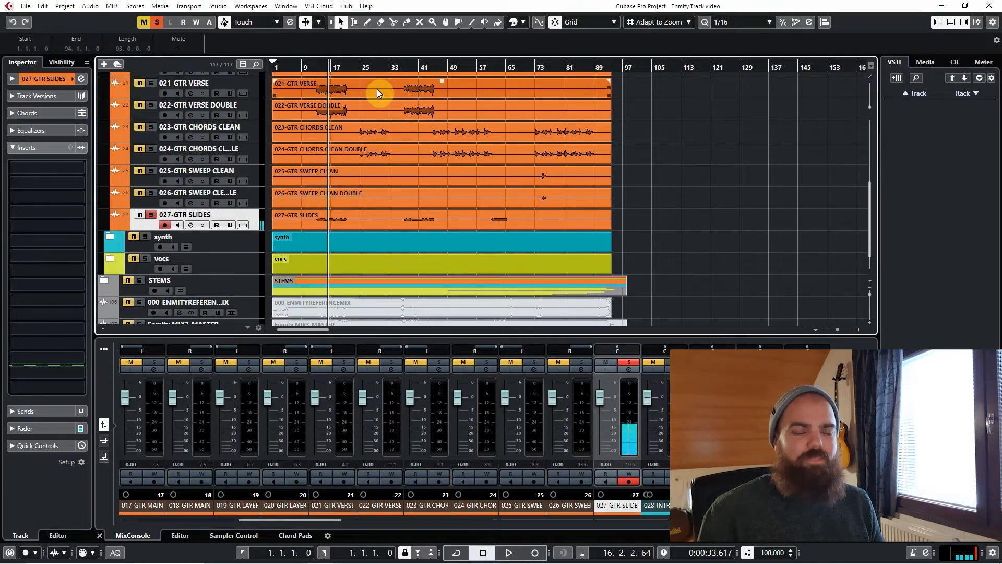
# Unsolo 027-GTR SLIDES and move the playback position to bar 37.
pyautogui.press('s')
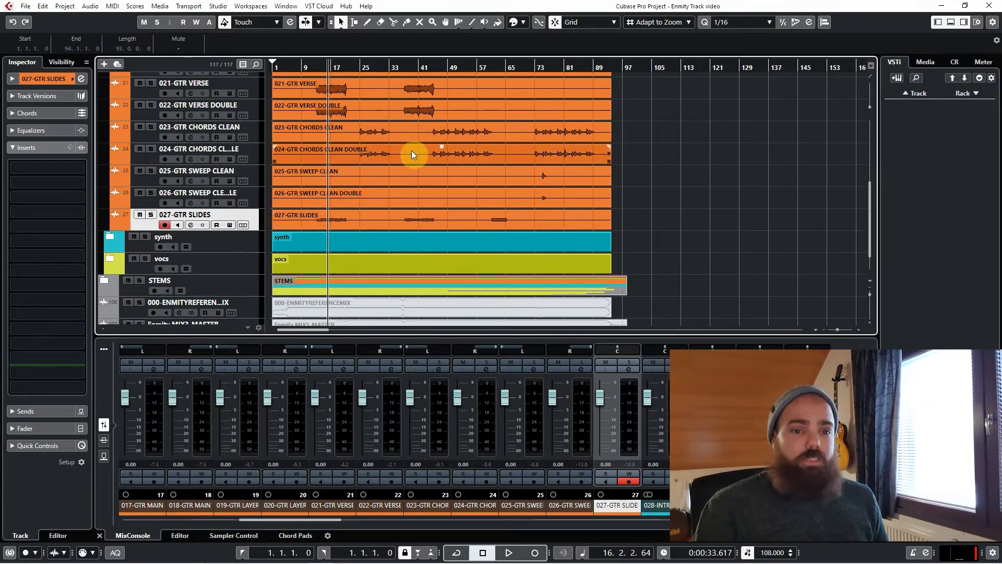
pyautogui.click(405, 69)
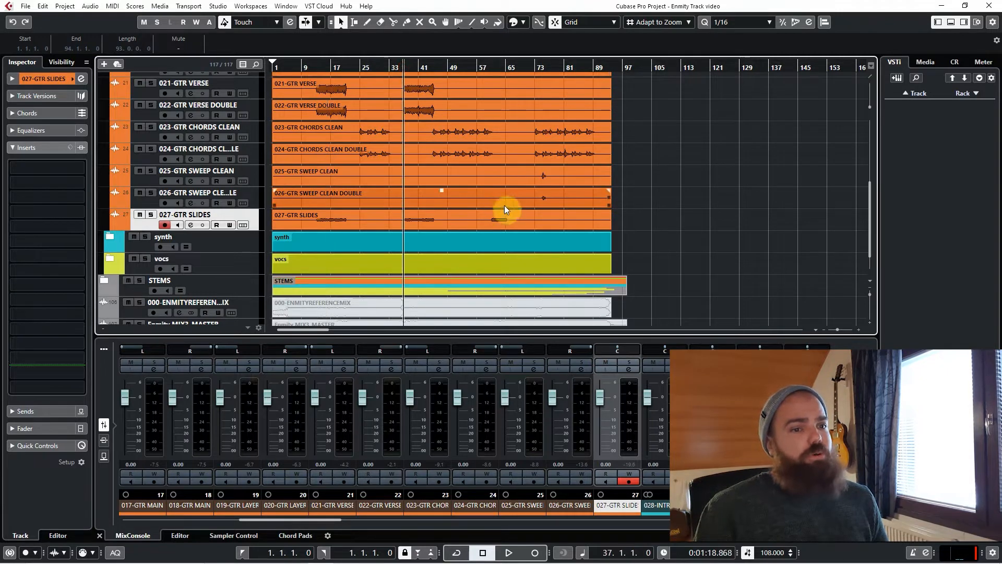
# Solo the 027-GTR SLIDES track, audition it from bar 37, and unsolo it.
pyautogui.press('s')
pyautogui.press('space')
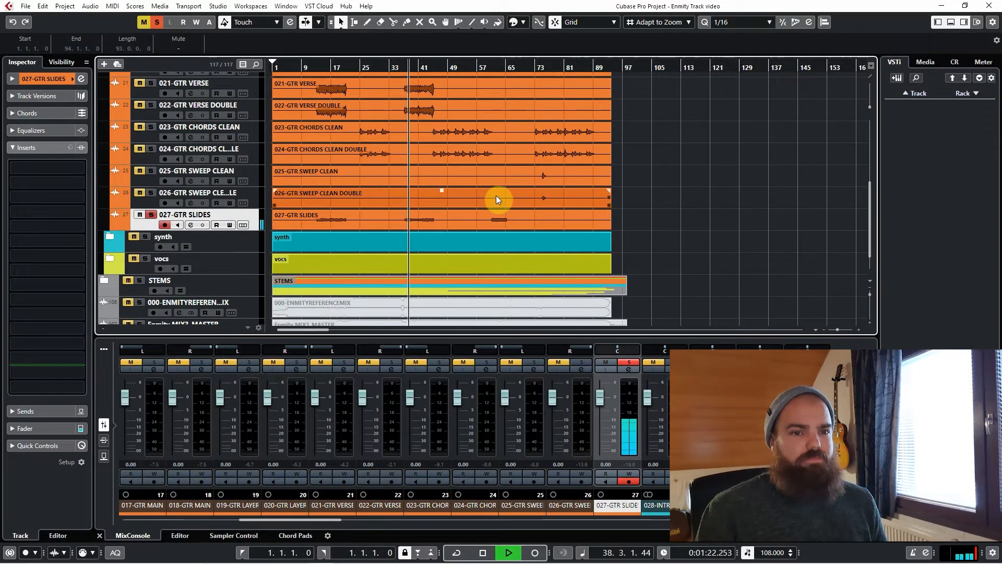
pyautogui.press('space')
pyautogui.press('s')
# Audition the 027-GTR SLIDES part soloed from bar 61 to its end at bar 65.
pyautogui.scroll(5, 502, 221)
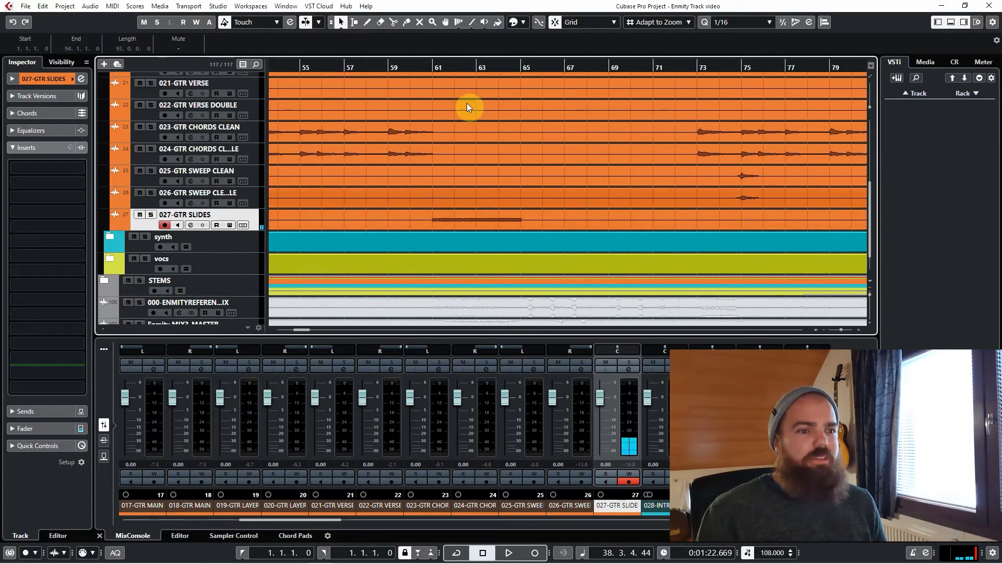
pyautogui.click(435, 67)
pyautogui.press('s')
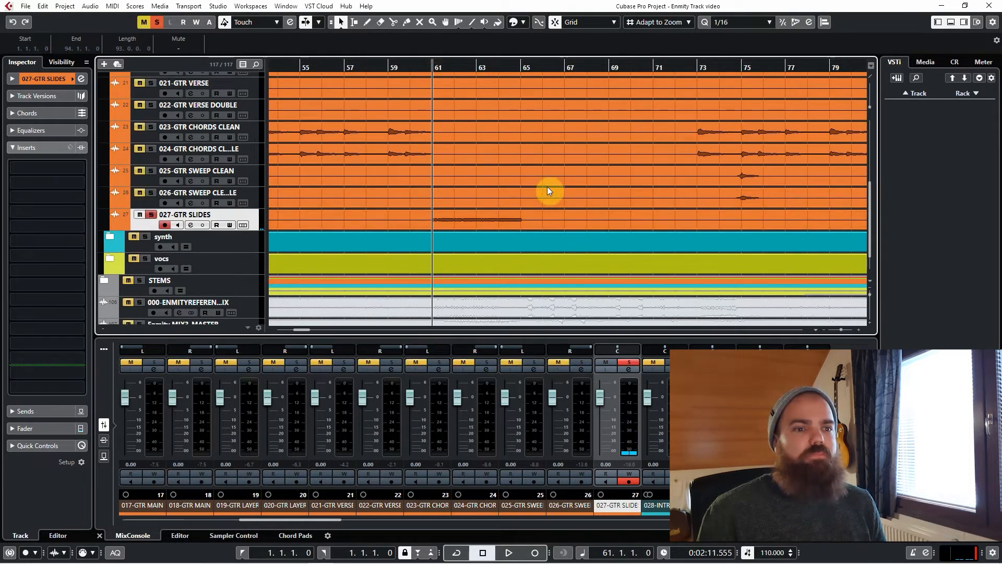
pyautogui.press('space')
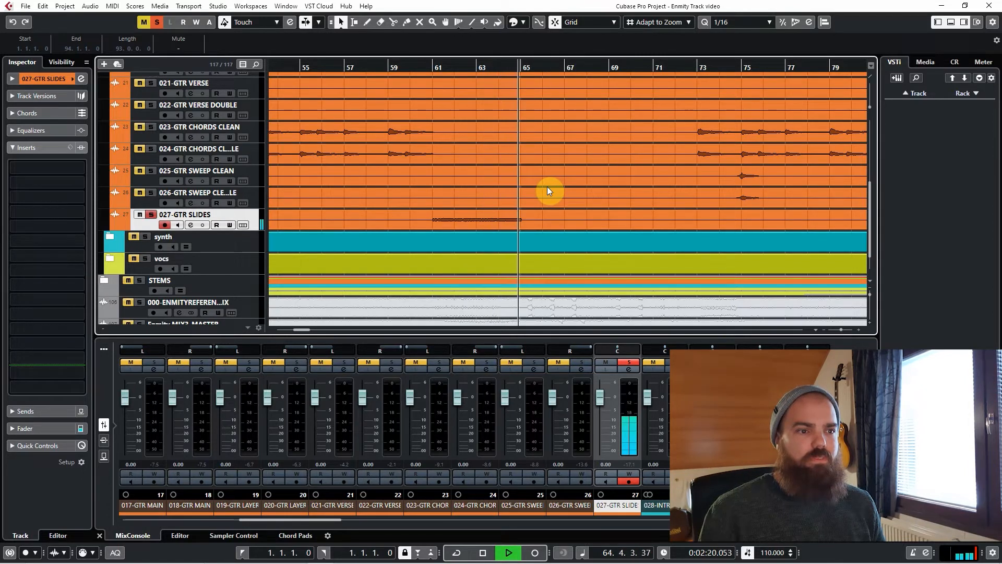
pyautogui.press('space')
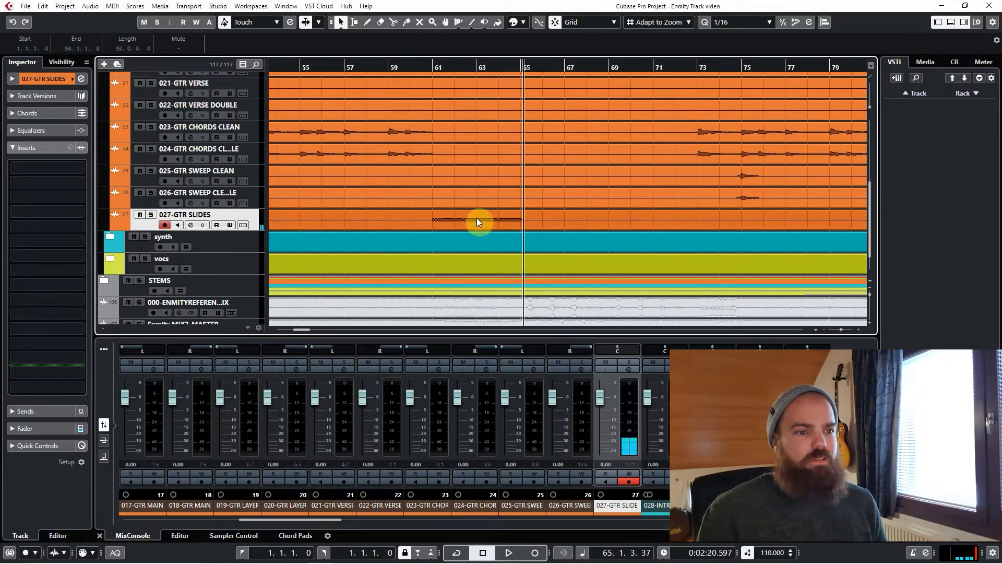
# Return the playback position to bar 61, briefly replay the slides track soloed, and unsolo it.
pyautogui.keyDown('ctrl'); pyautogui.scroll(-2, 478, 221); pyautogui.keyUp('ctrl')
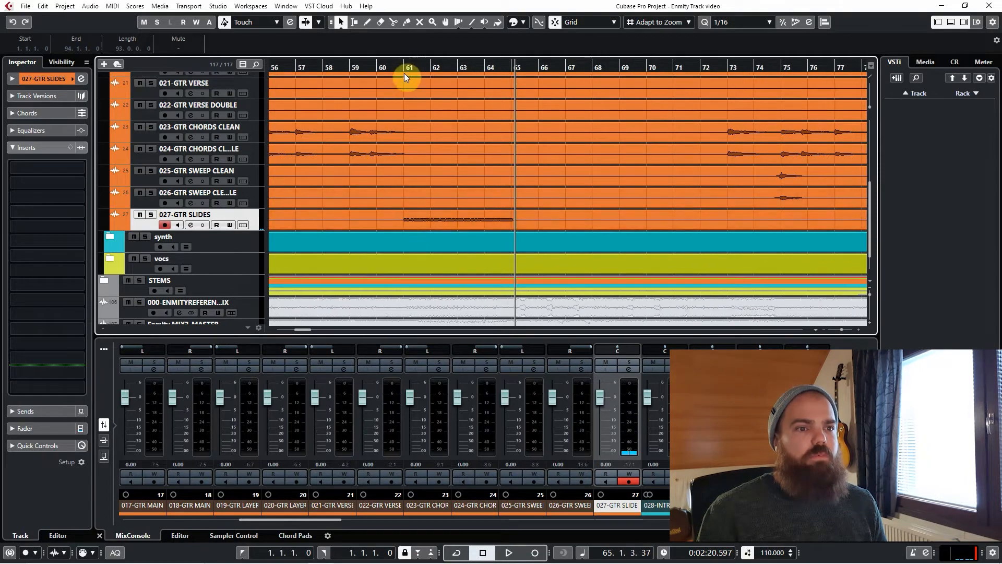
pyautogui.moveTo(404, 73); pyautogui.dragTo(450, 201)
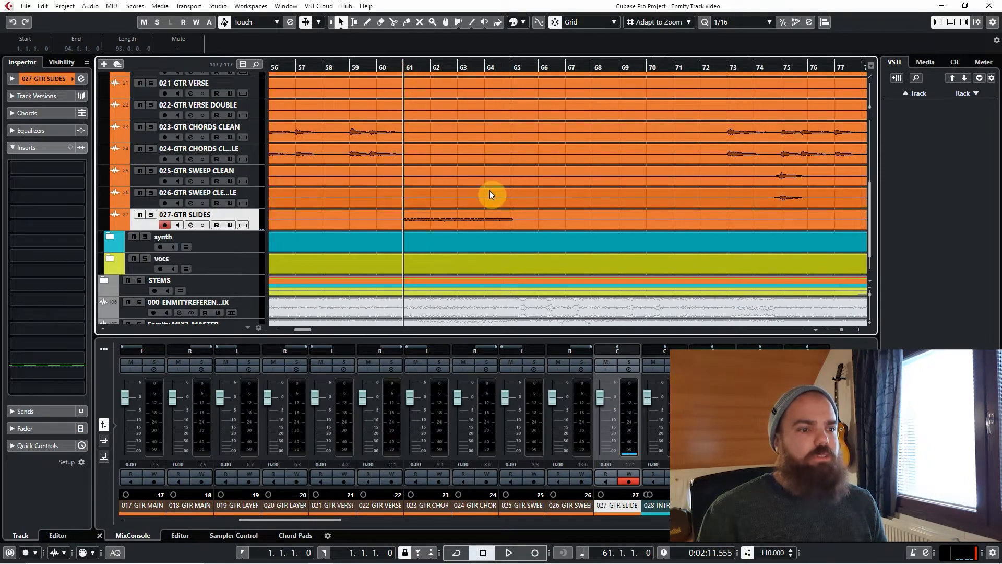
pyautogui.press('s')
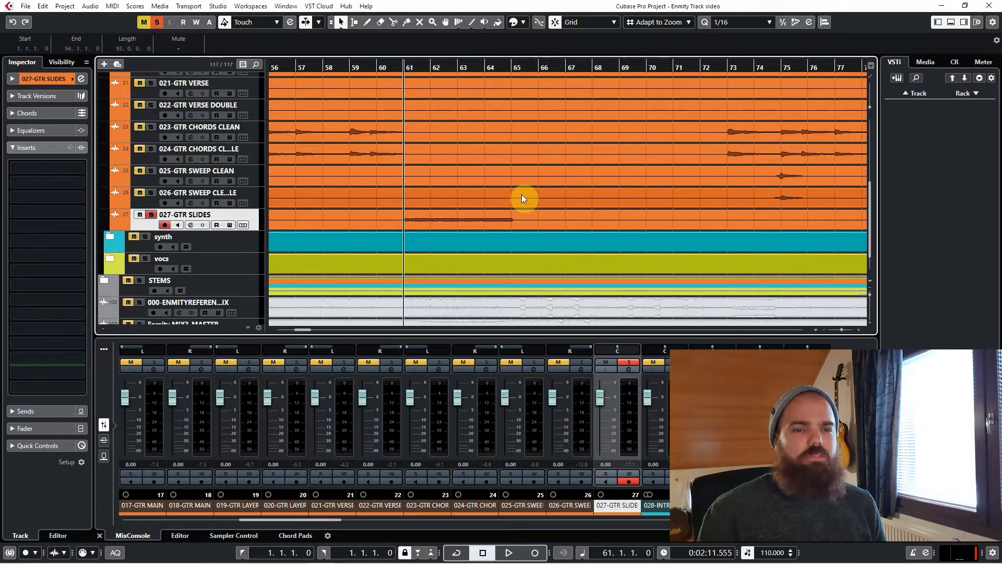
pyautogui.press('space')
pyautogui.press('space')
pyautogui.press('s')
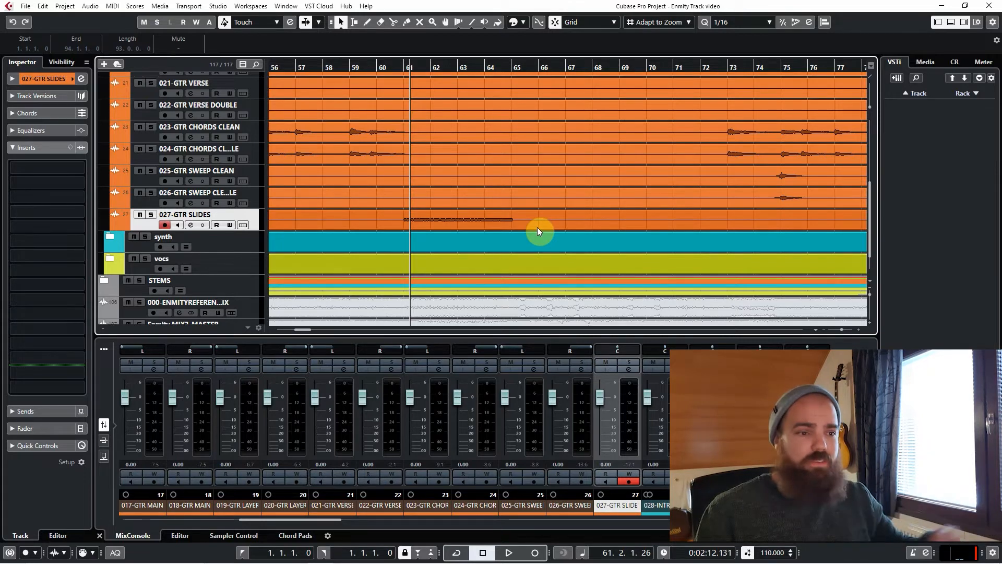
# Audition the end of the 027-GTR SLIDES part soloed from bar 64 and clear its solo.
pyautogui.click(486, 65)
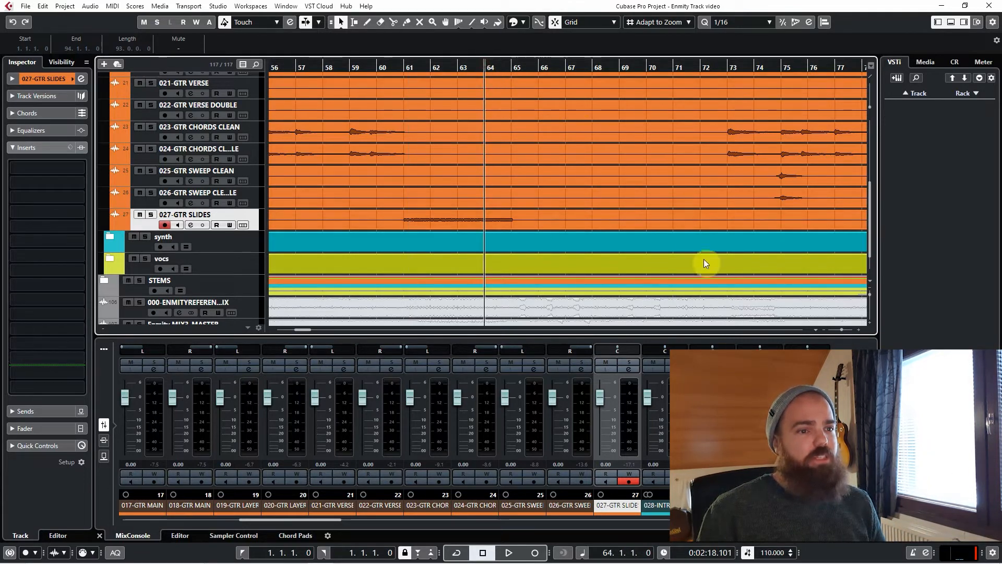
pyautogui.press('s')
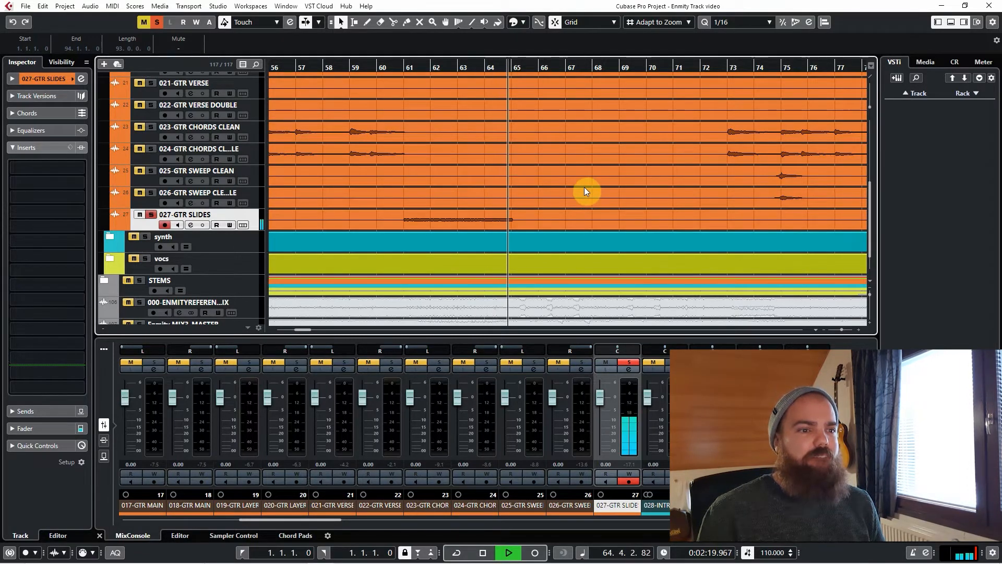
pyautogui.press('space')
pyautogui.press('s')
# Look back over the raw guitar tracks and collapse the guitars folder.
pyautogui.scroll(-3, 531, 194)
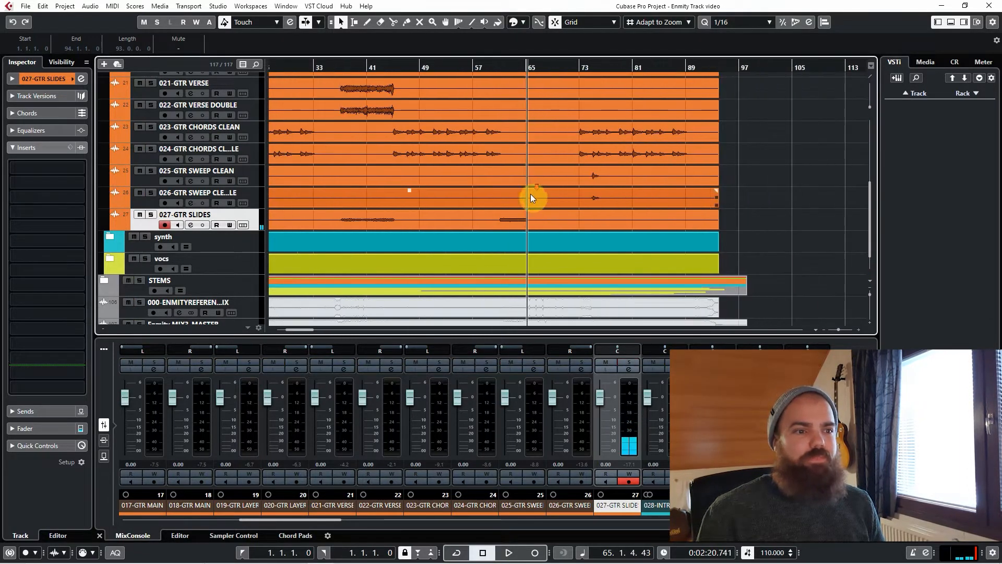
pyautogui.scroll(-3, 609, 232)
pyautogui.scroll(6, 436, 240)
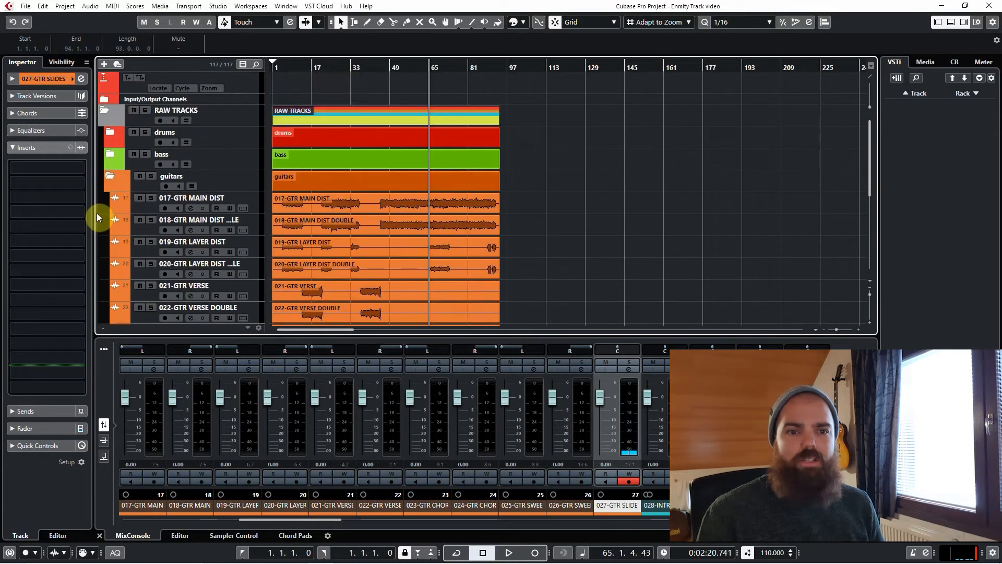
pyautogui.scroll(-3, 561, 261)
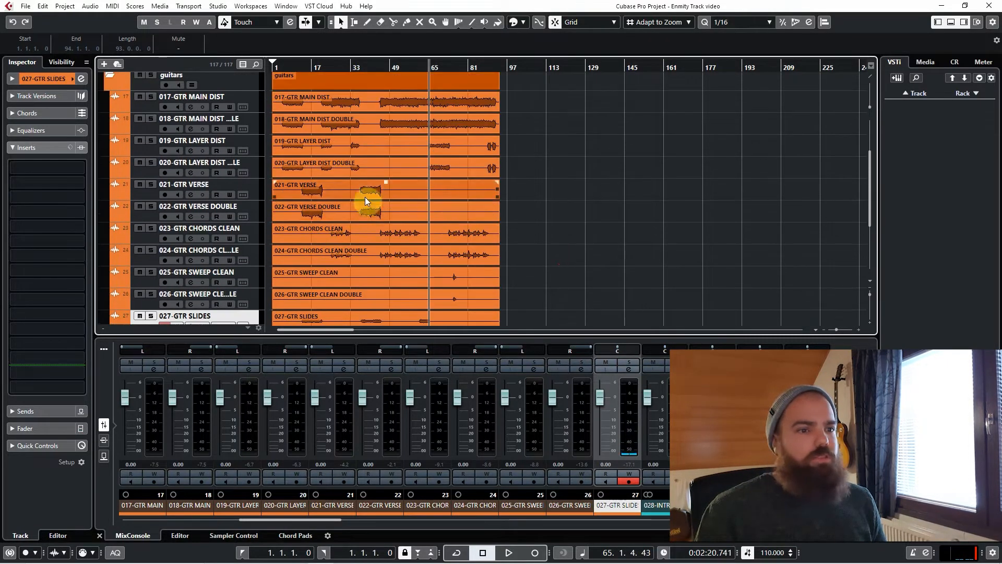
pyautogui.scroll(3, 385, 198)
pyautogui.click(117, 180)
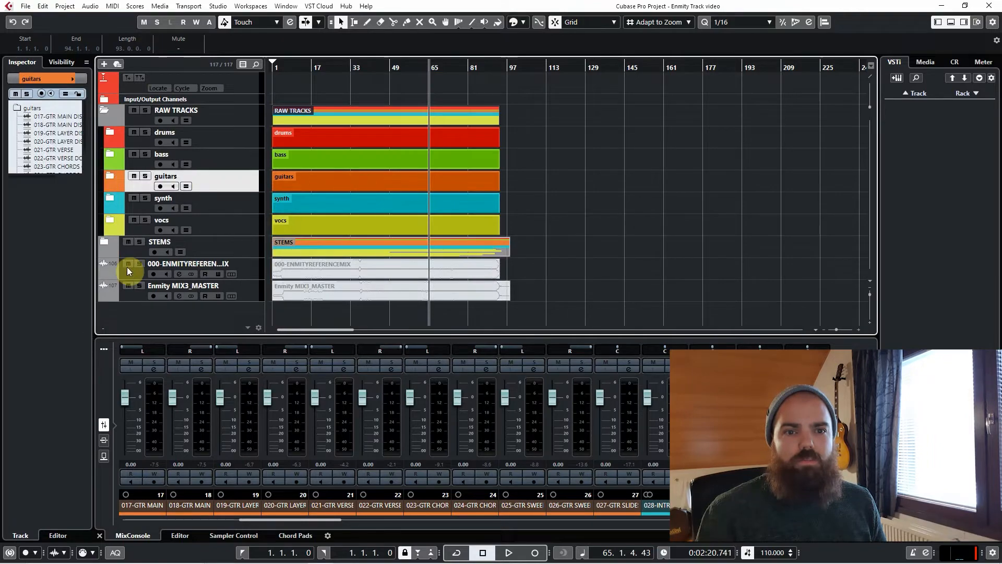
# Expand the STEMS folder, select the Enmity GTRS MAIN_MASTER stem, and set the playback position to bar 6.
pyautogui.click(104, 240)
pyautogui.scroll(-3, 234, 183)
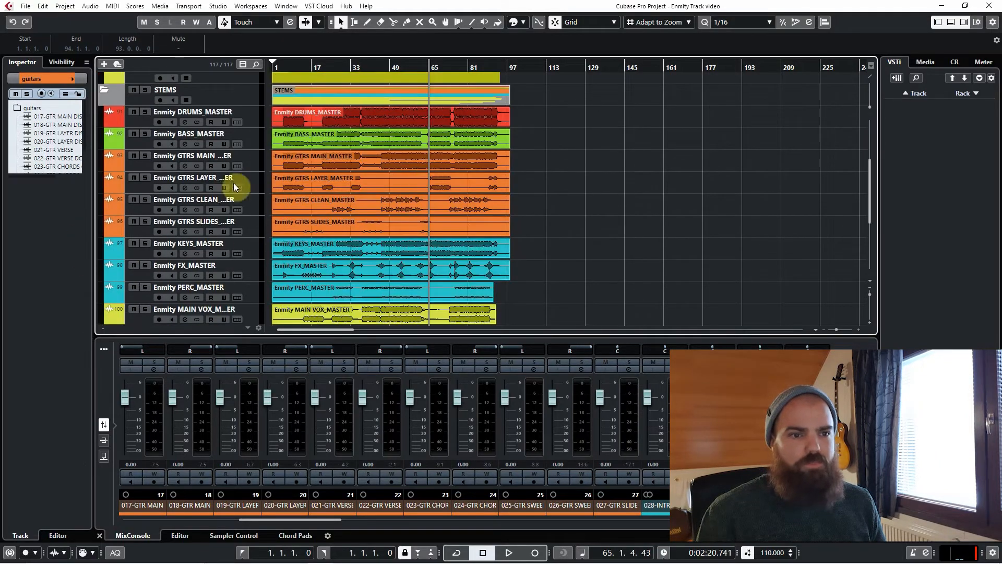
pyautogui.click(262, 163)
pyautogui.scroll(3, 309, 183)
pyautogui.hscroll(-2, 312, 184)
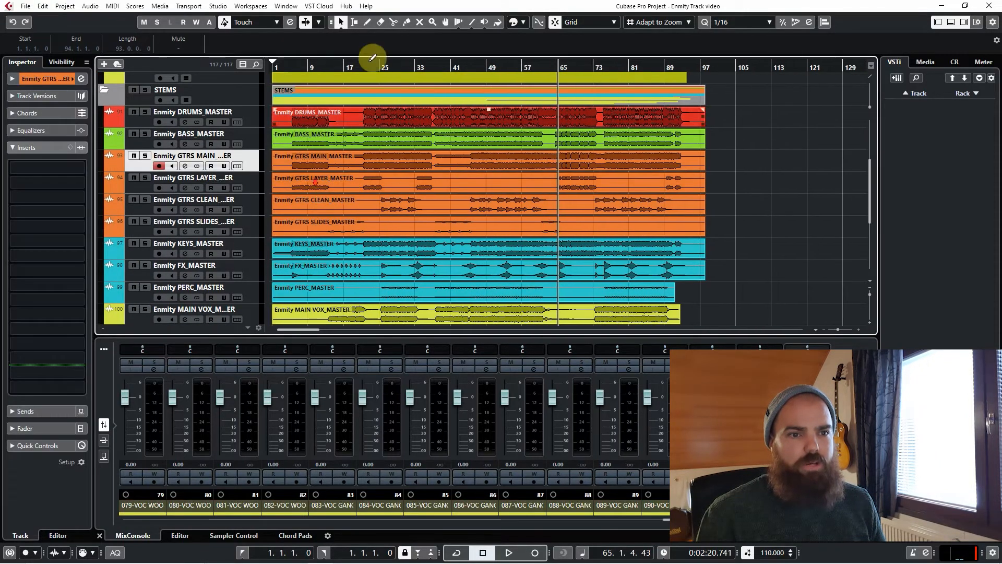
pyautogui.click(298, 65)
pyautogui.click(396, 179)
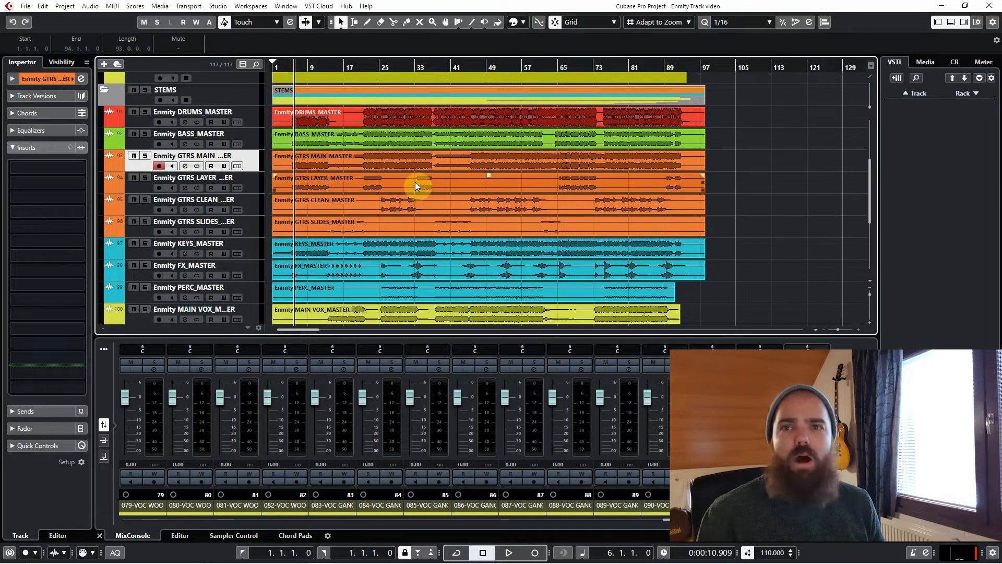
pyautogui.click(304, 168)
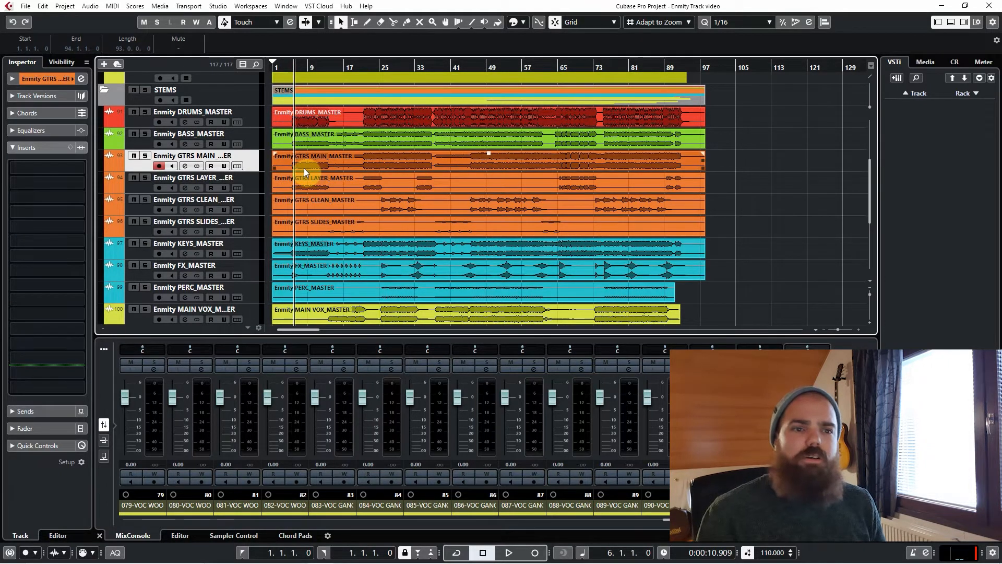
# Solo the Enmity GTRS MAIN_MASTER stem and audition it from bar 6.
pyautogui.press('s')
pyautogui.click(465, 213)
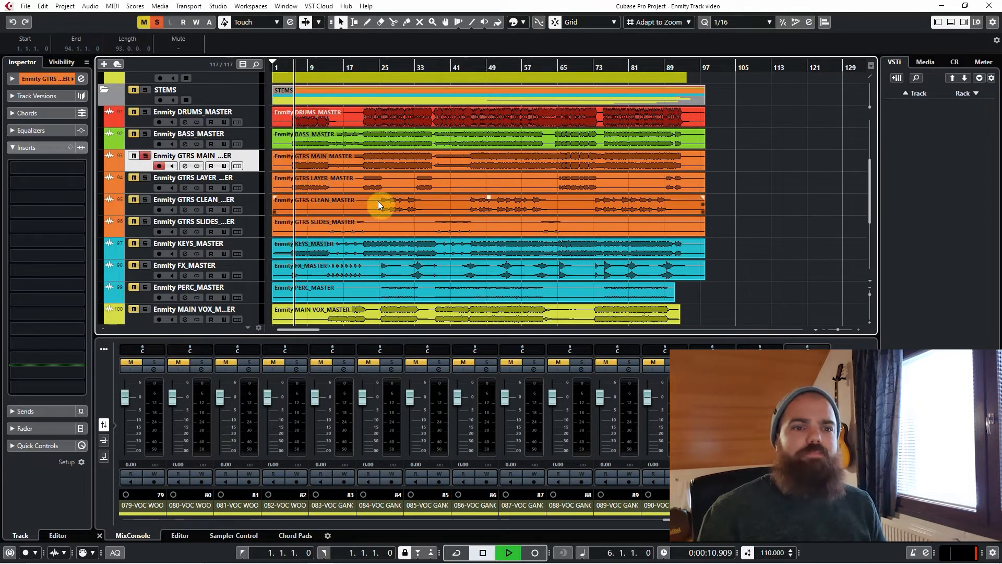
pyautogui.press('space')
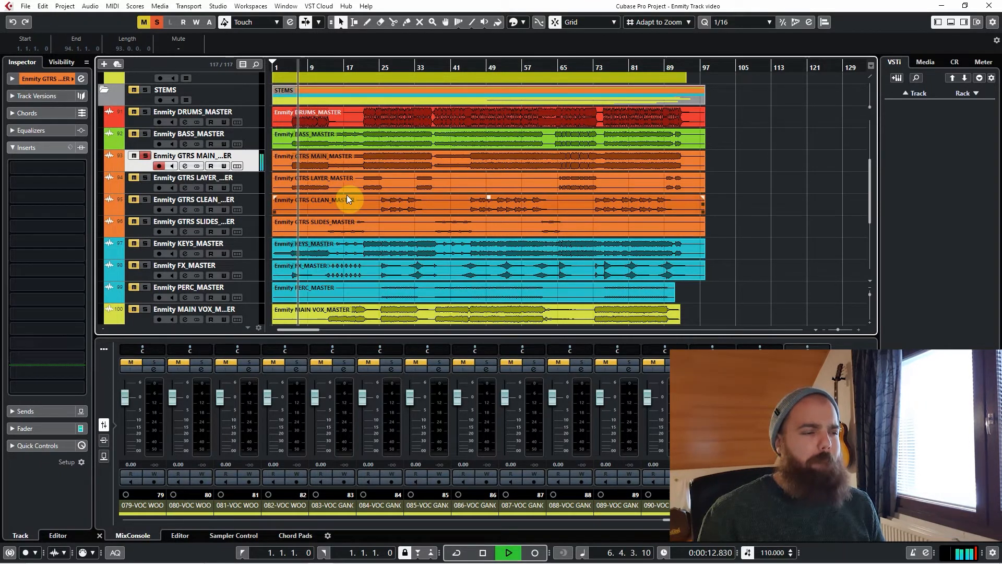
pyautogui.click(331, 192)
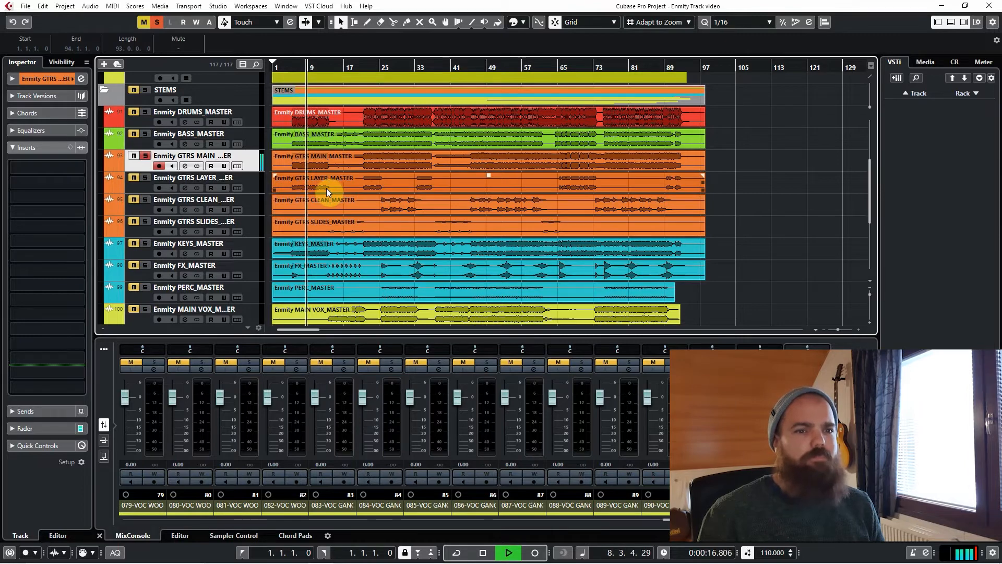
pyautogui.press('space')
# Audition the verse section of the soloed main guitars stem from the middle of bar 13.
pyautogui.scroll(5, 324, 184)
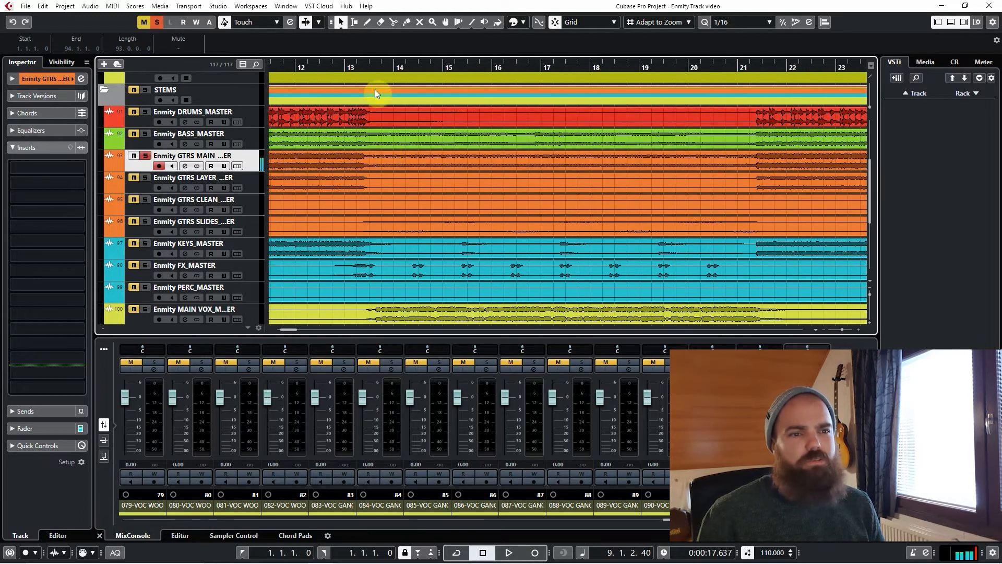
pyautogui.click(369, 65)
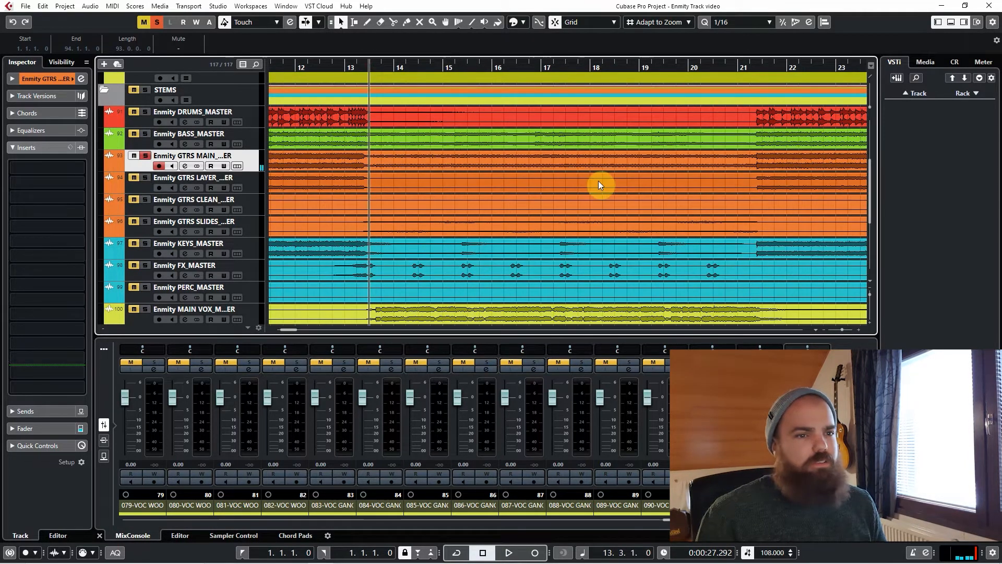
pyautogui.press('space')
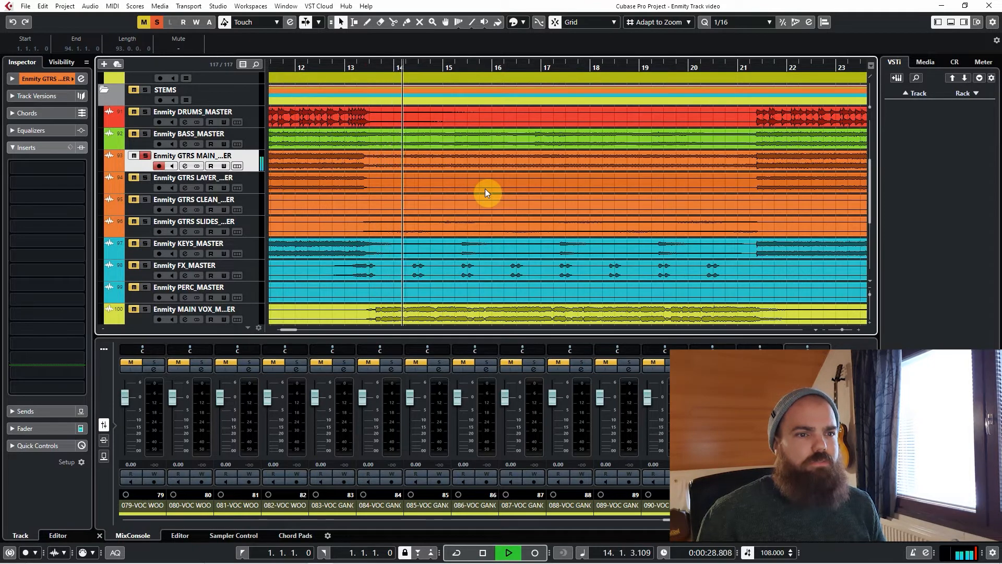
pyautogui.scroll(-2, 485, 194)
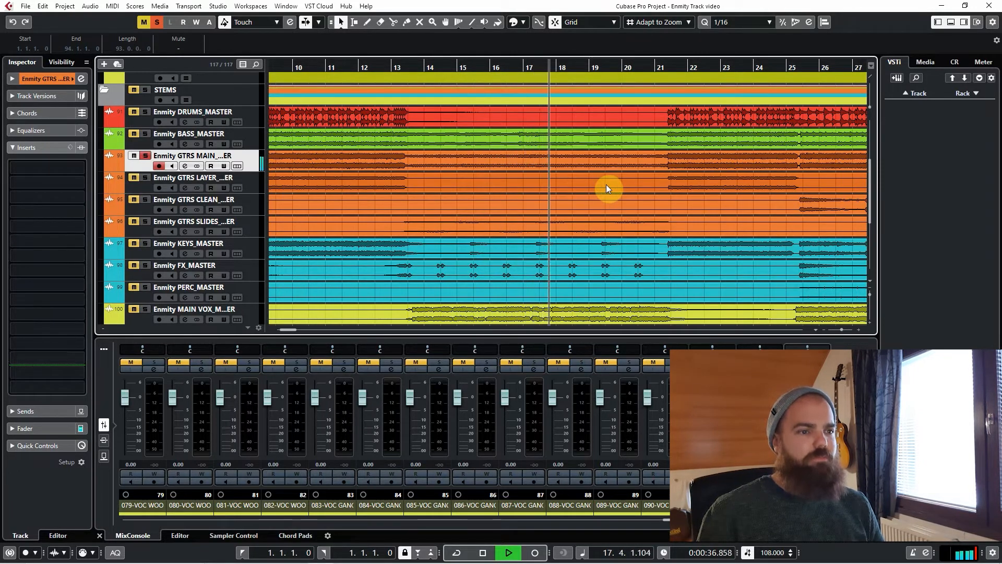
pyautogui.press('space')
# Expand the raw guitars folder and unsolo the Enmity GTRS MAIN_MASTER stem.
pyautogui.scroll(7, 493, 257)
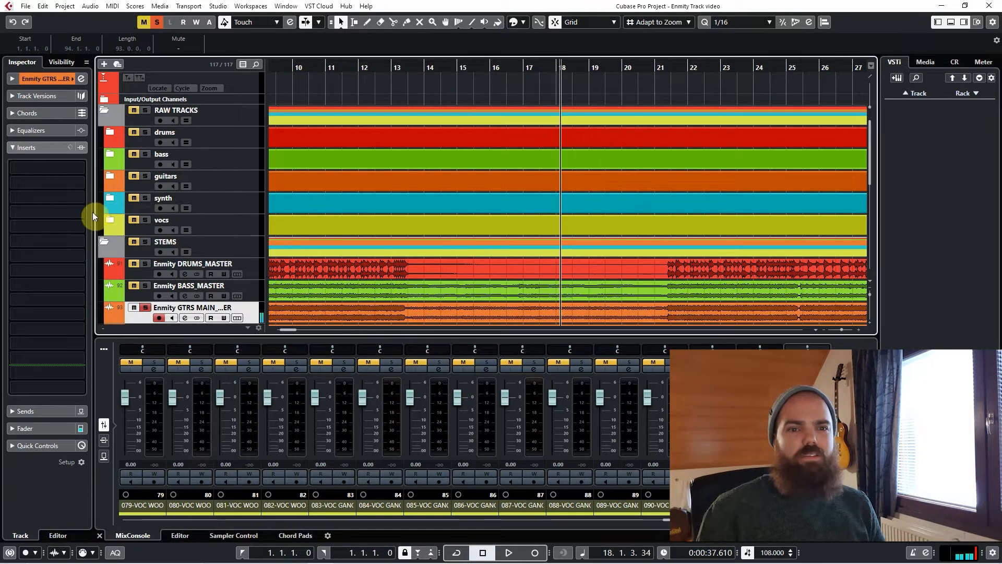
pyautogui.click(108, 177)
pyautogui.scroll(-8, 415, 180)
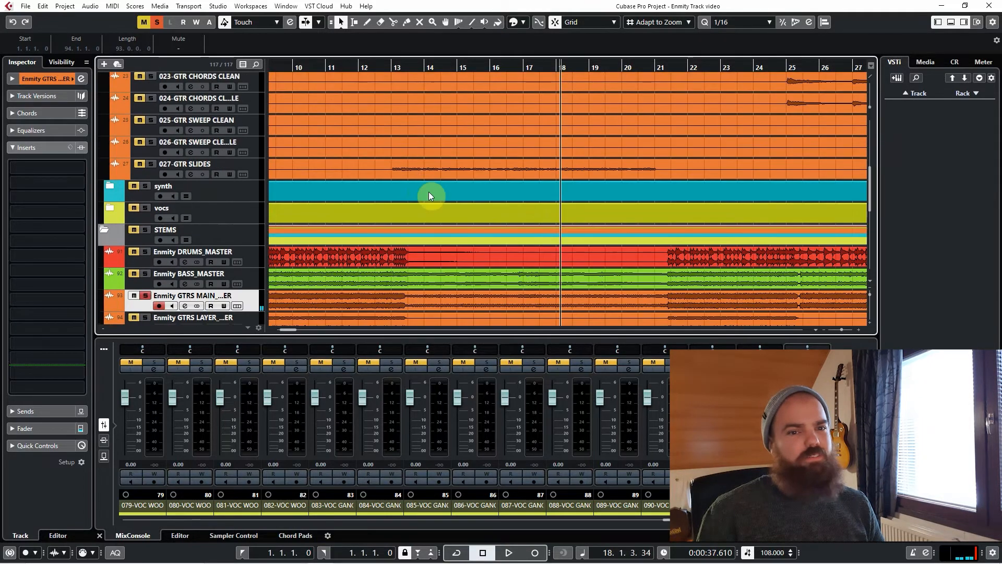
pyautogui.click(145, 296)
# Solo the raw 021-GTR VERSE and 022-GTR VERSE DOUBLE tracks together, audition them from bar 18, and unsolo them.
pyautogui.scroll(3, 502, 243)
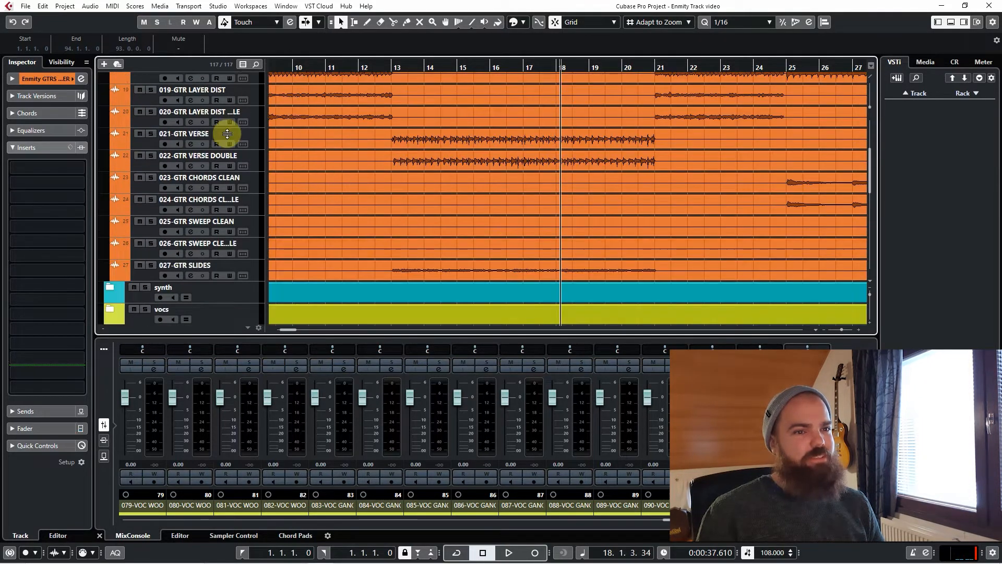
pyautogui.keyDown('shift'); pyautogui.click(252, 138); pyautogui.keyUp('shift')
pyautogui.click(252, 140)
pyautogui.keyDown('shift'); pyautogui.click(254, 157); pyautogui.keyUp('shift')
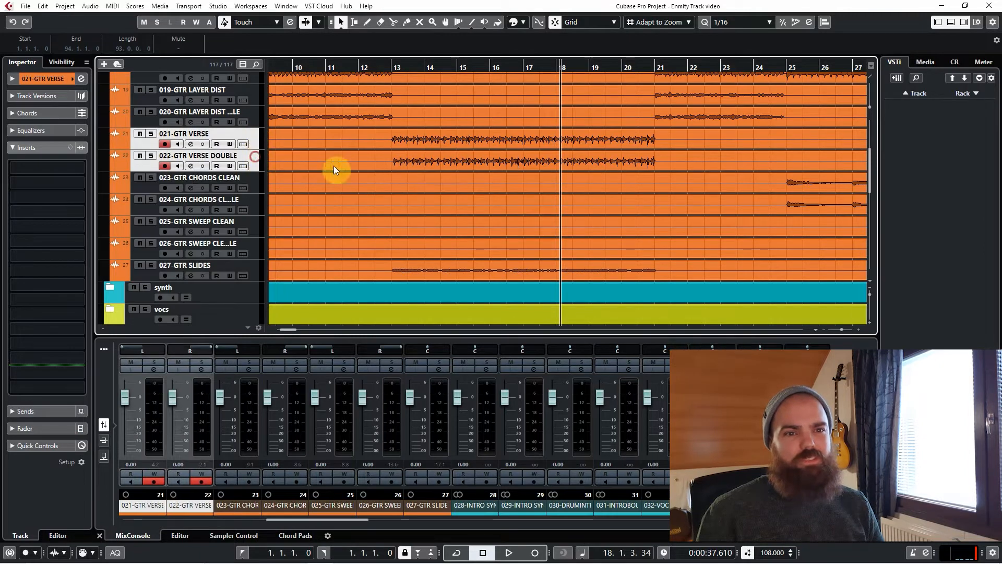
pyautogui.press('s')
pyautogui.press('space')
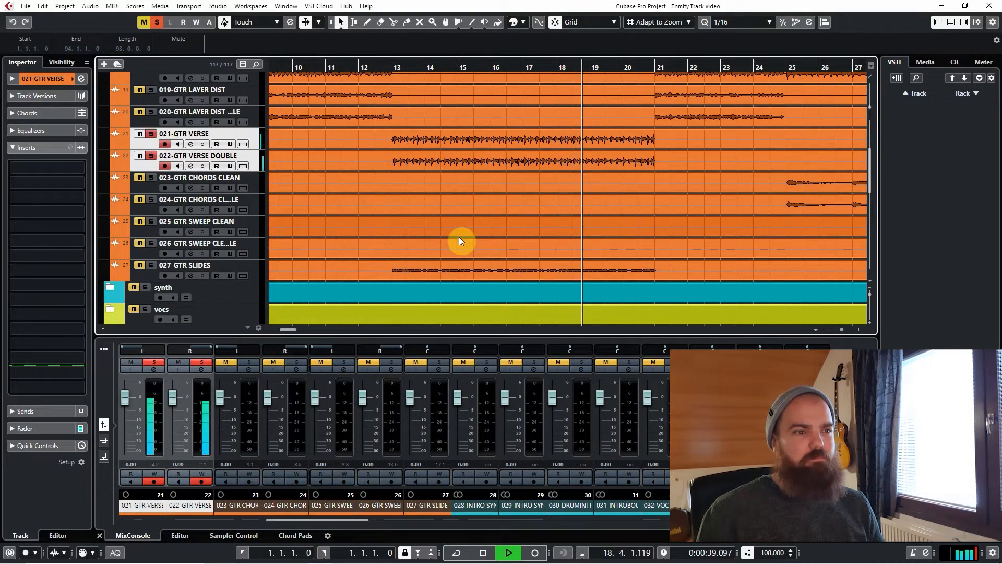
pyautogui.press('space')
pyautogui.press('s')
# Solo the Enmity GTRS MAIN_MASTER stem, play it from bar 19 for comparison, and collapse the guitars folder.
pyautogui.scroll(-5, 395, 203)
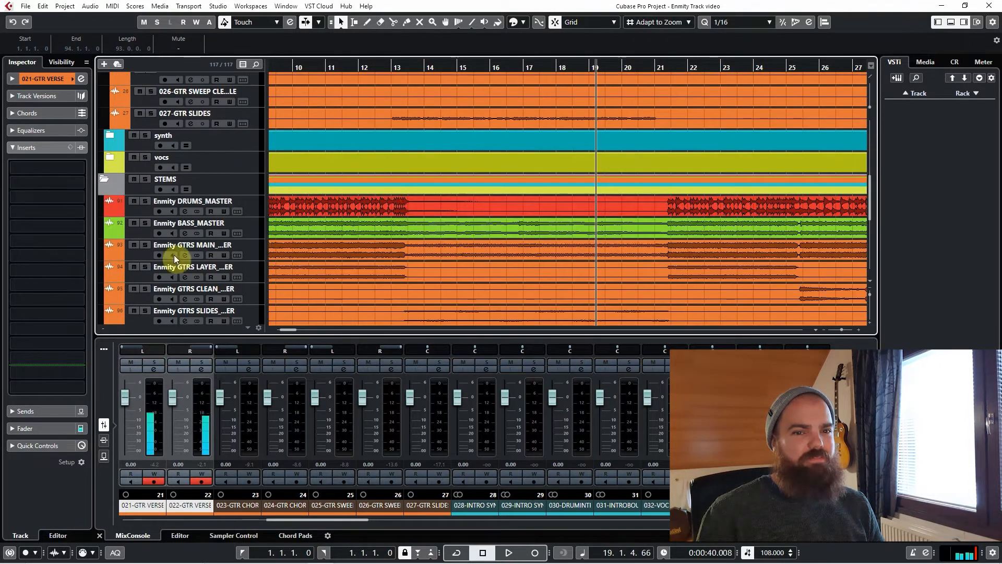
pyautogui.click(149, 245)
pyautogui.press('space')
pyautogui.scroll(5, 459, 251)
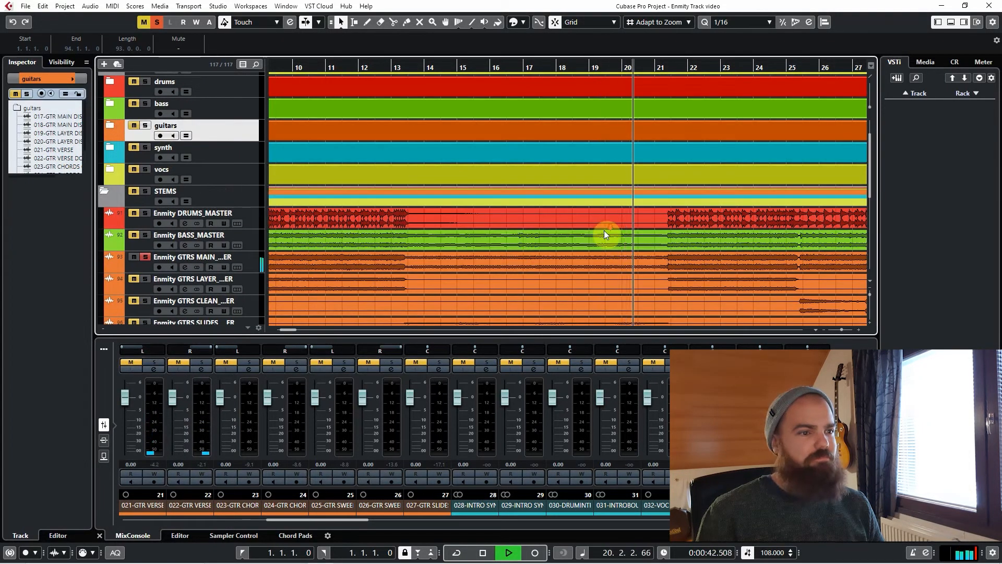
pyautogui.scroll(-3, 606, 232)
pyautogui.hscroll(2, 539, 249)
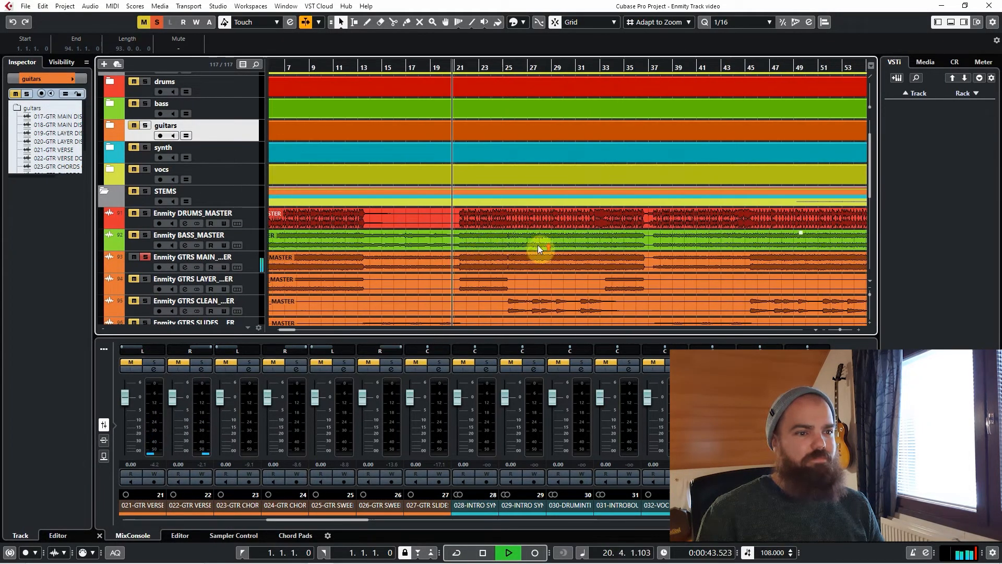
pyautogui.click(252, 262)
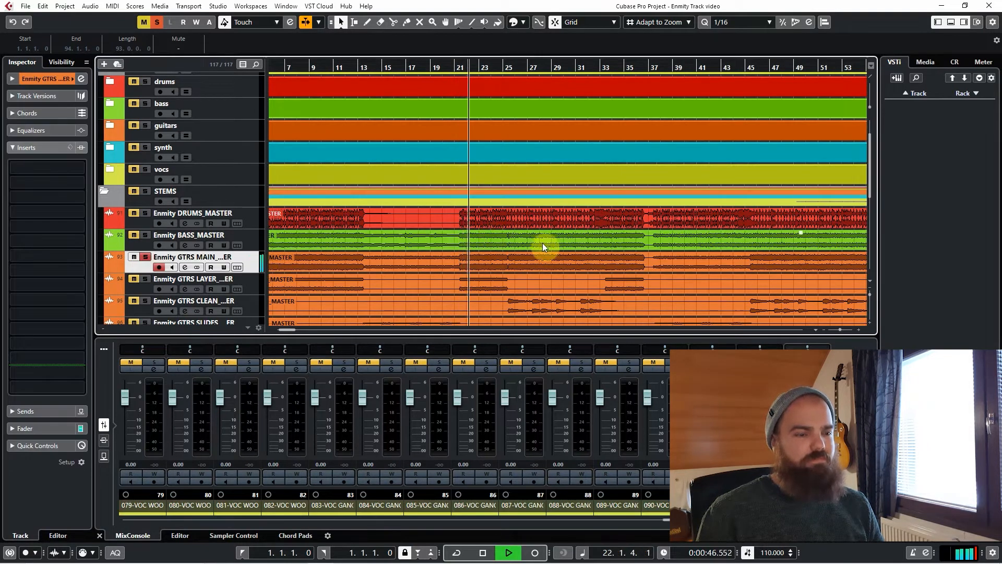
# Audition the soloed Enmity GTRS MAIN_MASTER stem from bar 25, and unsolo it.
pyautogui.press('space')
pyautogui.scroll(-2, 627, 191)
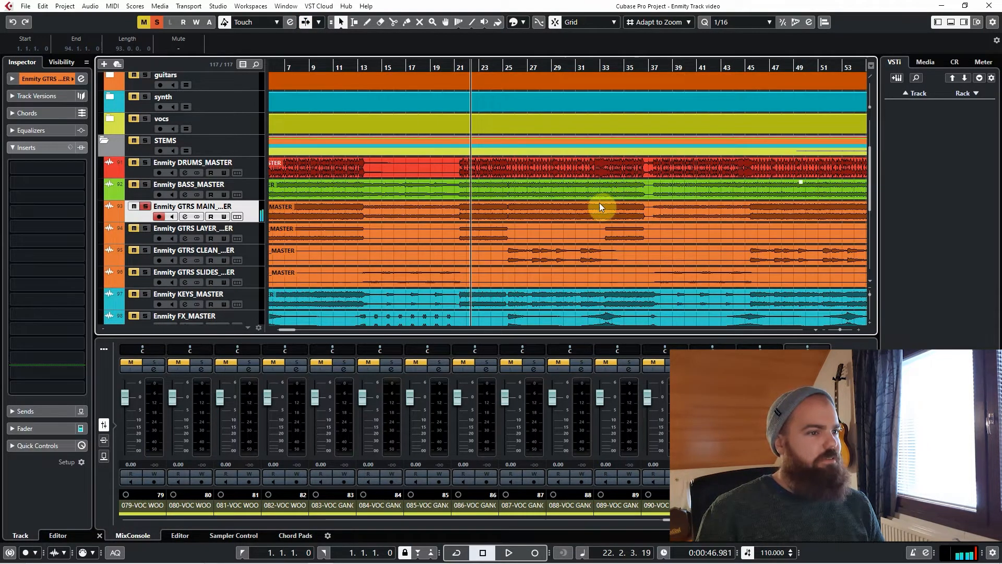
pyautogui.click(510, 64)
pyautogui.press('space')
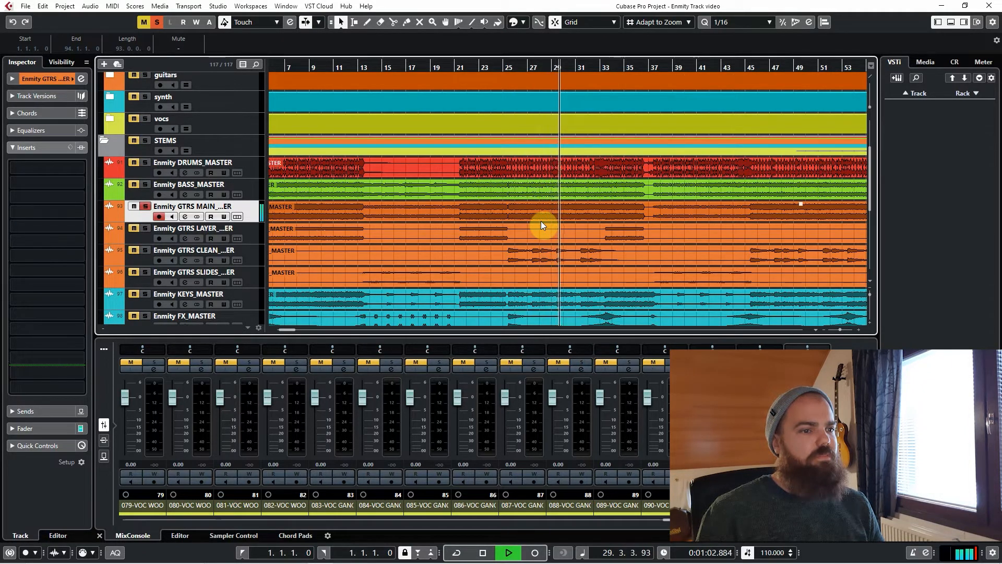
pyautogui.press('space')
pyautogui.hotkey('shift', 'f')
pyautogui.click(145, 207)
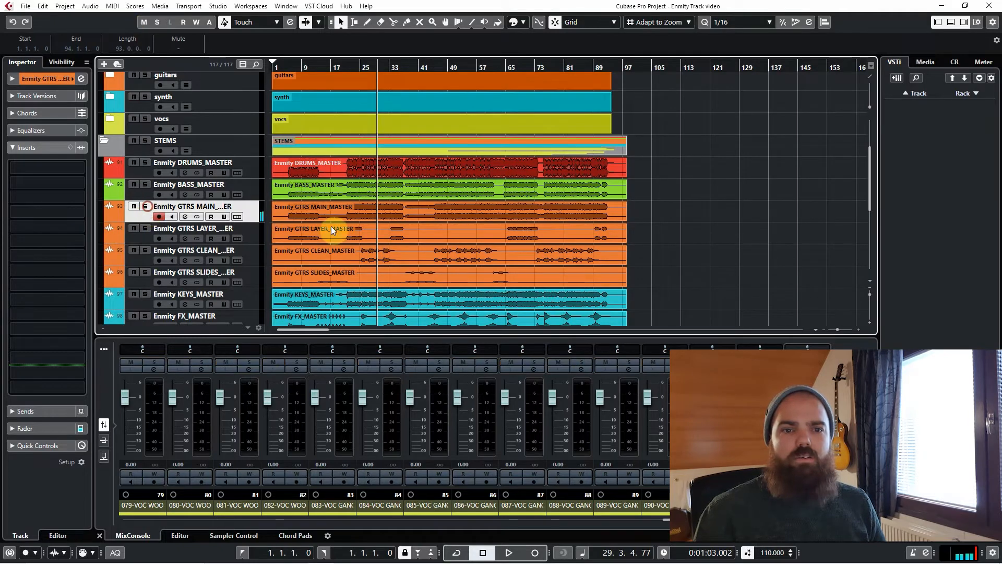
# Solo the Enmity GTRS LAYER_MASTER stem and audition it from bar 6.
pyautogui.press('h')
pyautogui.click(304, 68)
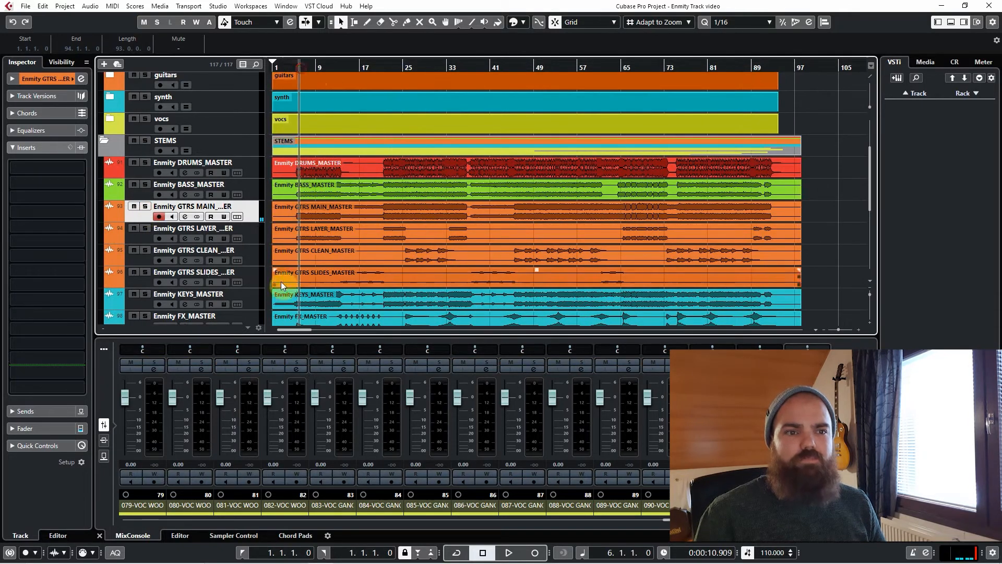
pyautogui.click(145, 228)
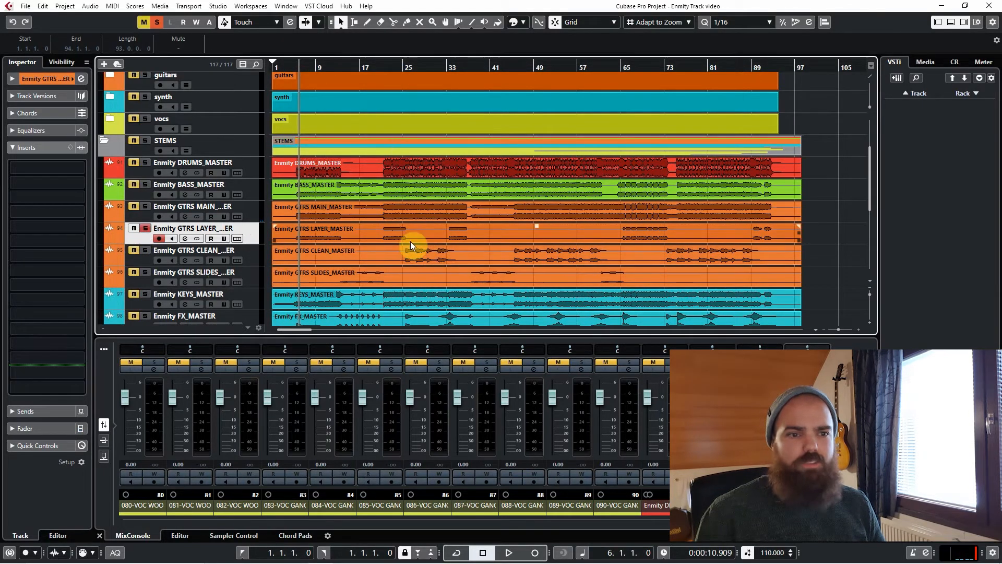
pyautogui.press('space')
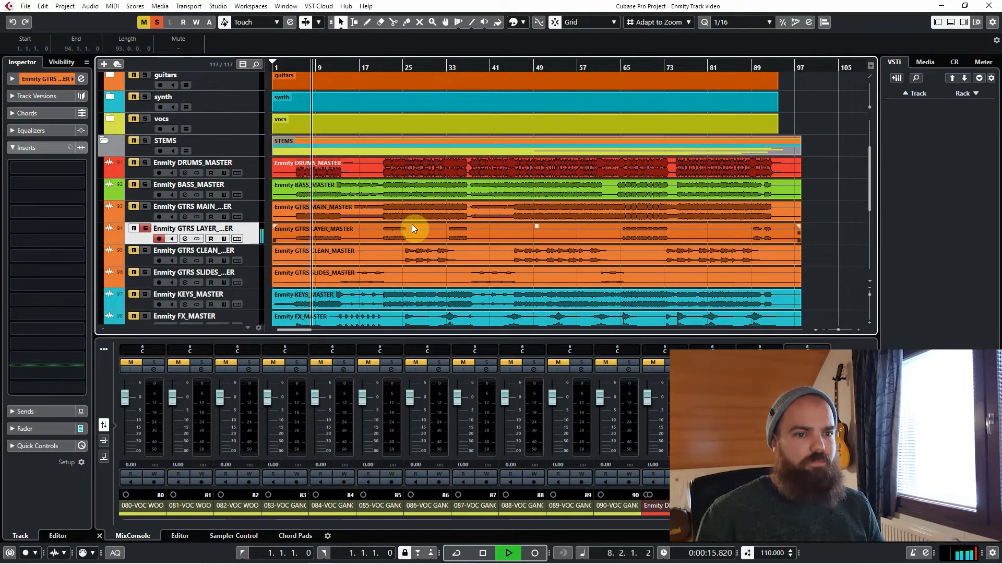
pyautogui.press('space')
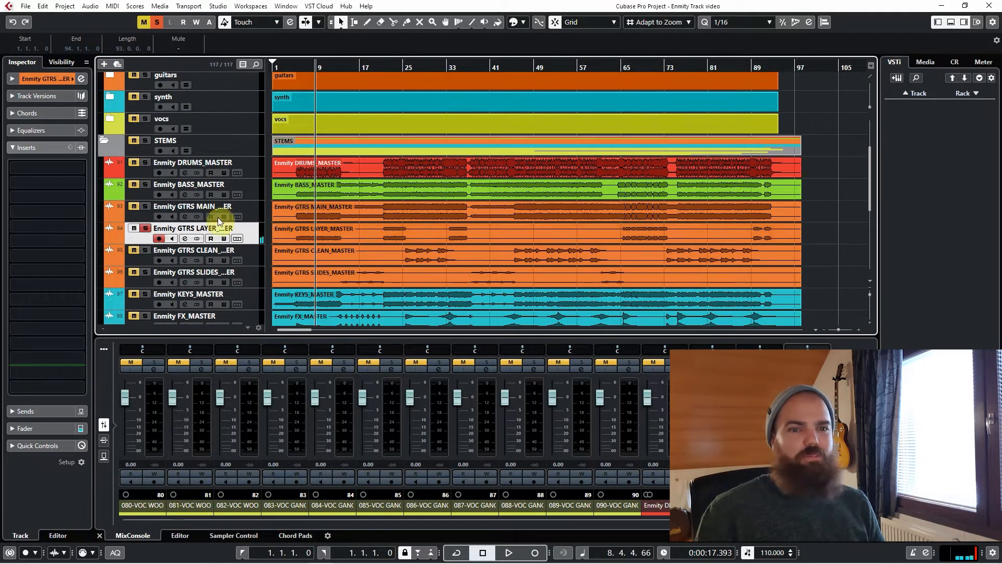
# Solo the main guitars stem together with the layer stem, audition both from the end of bar 8, and clear all solos.
pyautogui.click(300, 219)
pyautogui.click(145, 207)
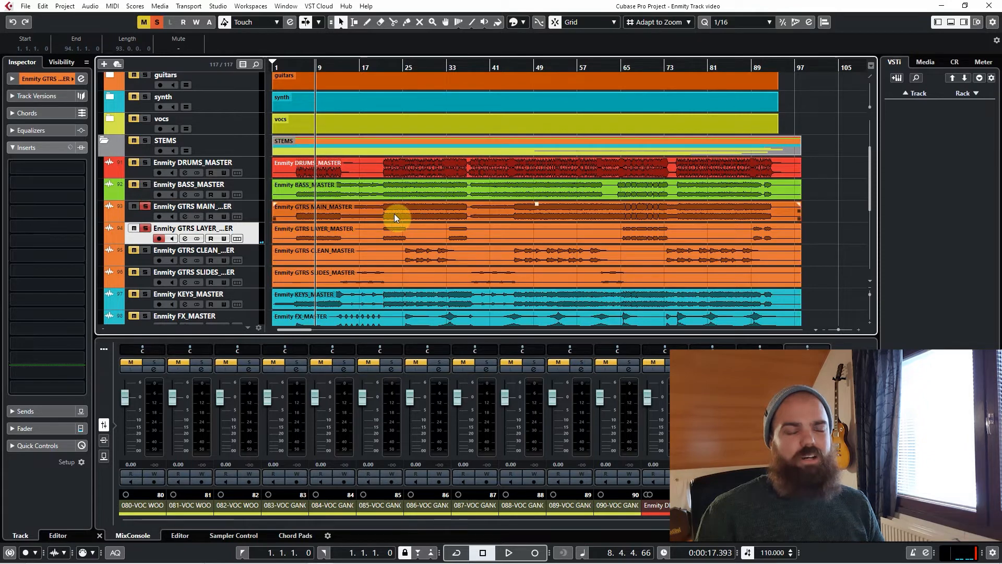
pyautogui.scroll(3, 347, 241)
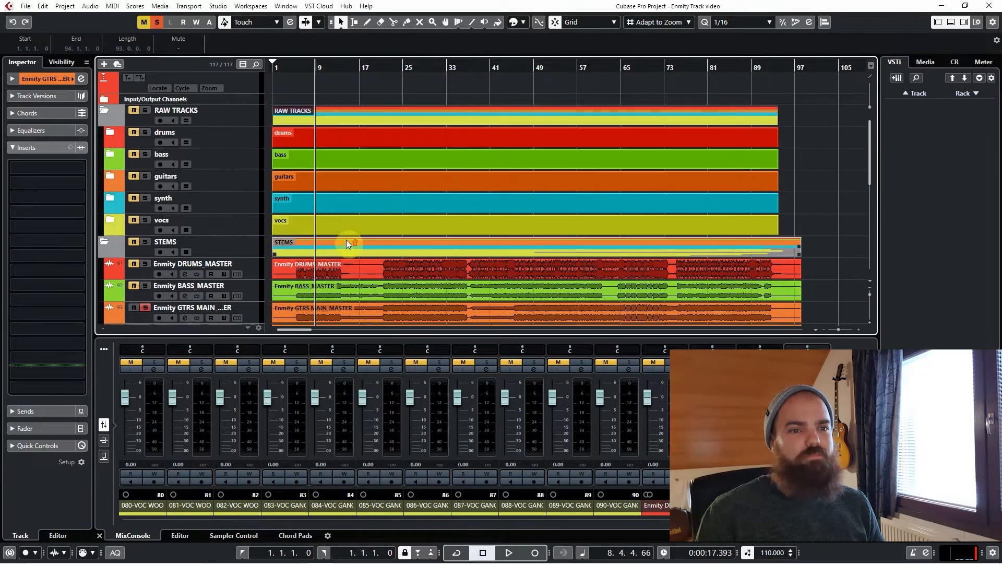
pyautogui.scroll(-3, 368, 278)
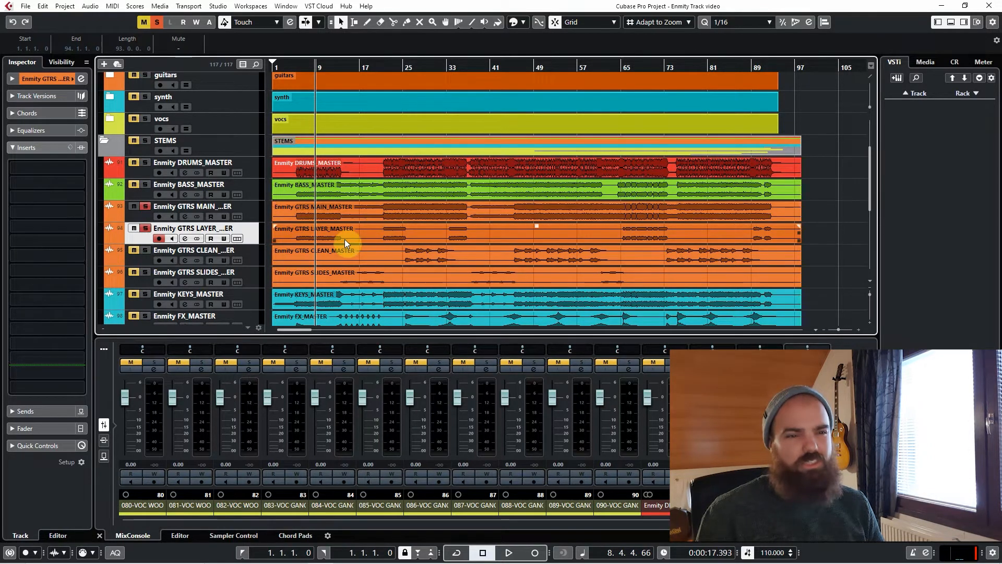
pyautogui.keyDown('ctrl'); pyautogui.click(252, 210); pyautogui.keyUp('ctrl')
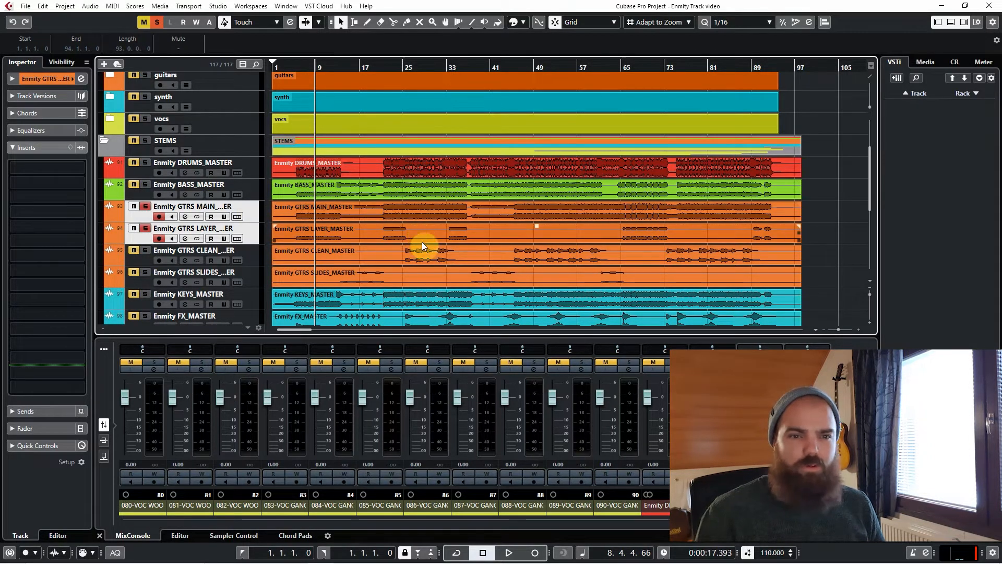
pyautogui.press('space')
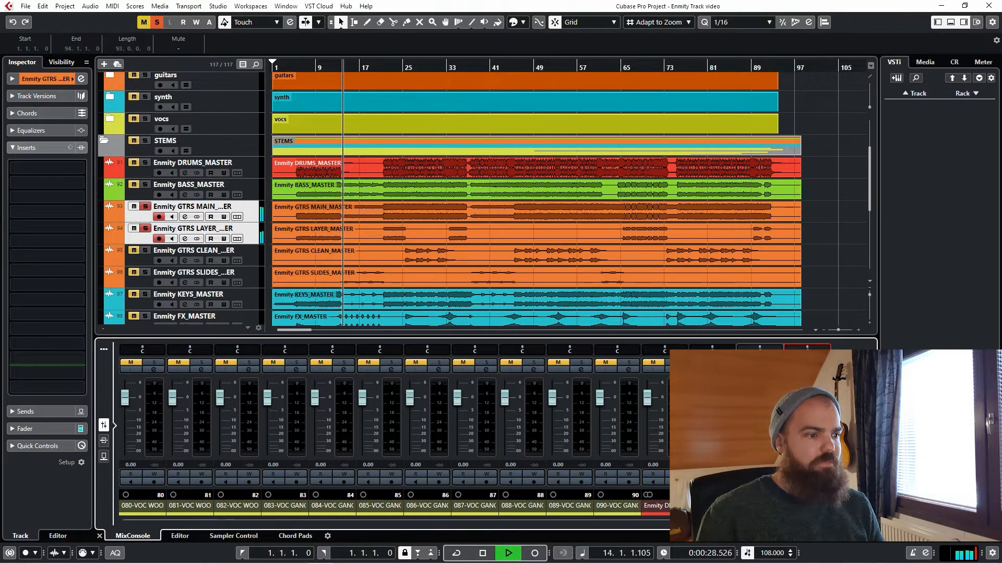
pyautogui.press('space')
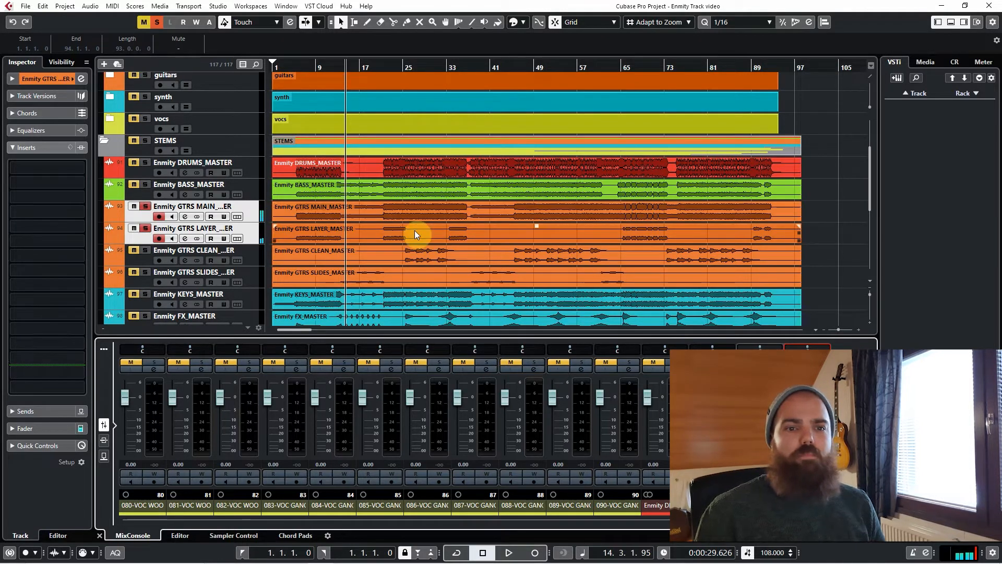
pyautogui.scroll(-2, 408, 235)
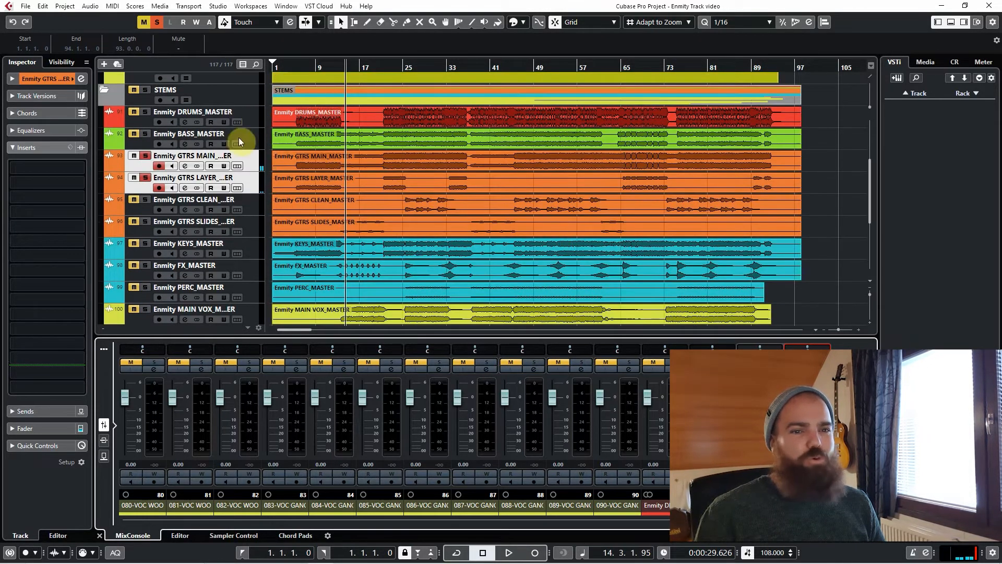
pyautogui.click(156, 22)
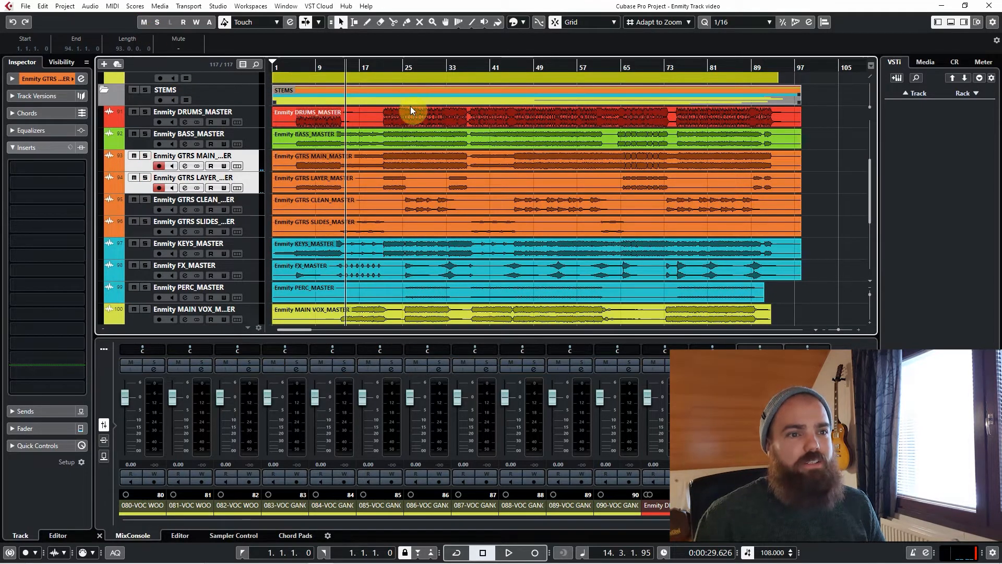
# Solo the Enmity GTRS CLEAN_MASTER stem, audition it from bar 25, and clear the solo.
pyautogui.scroll(3, 410, 108)
pyautogui.click(403, 68)
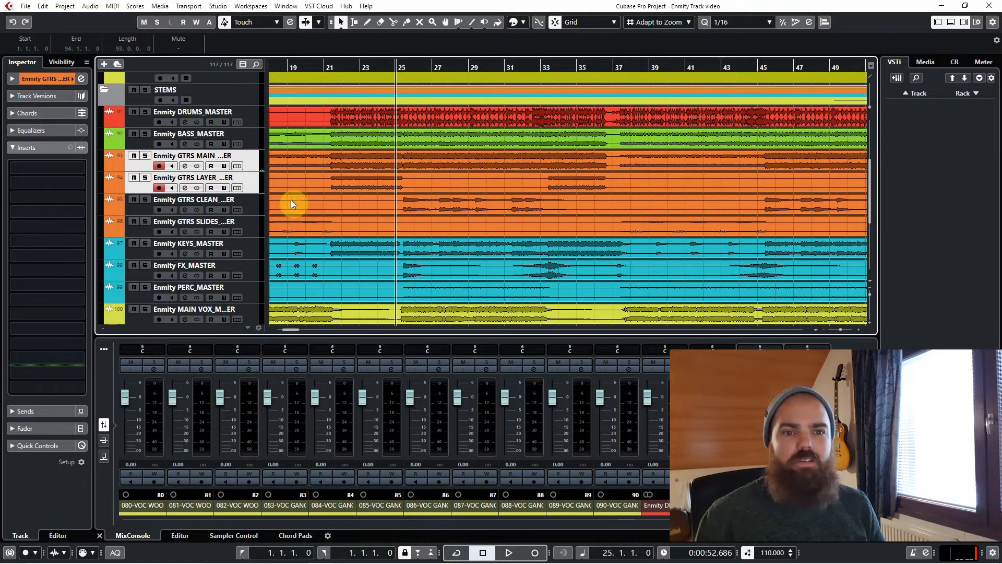
pyautogui.click(256, 199)
pyautogui.press('s')
pyautogui.press('space')
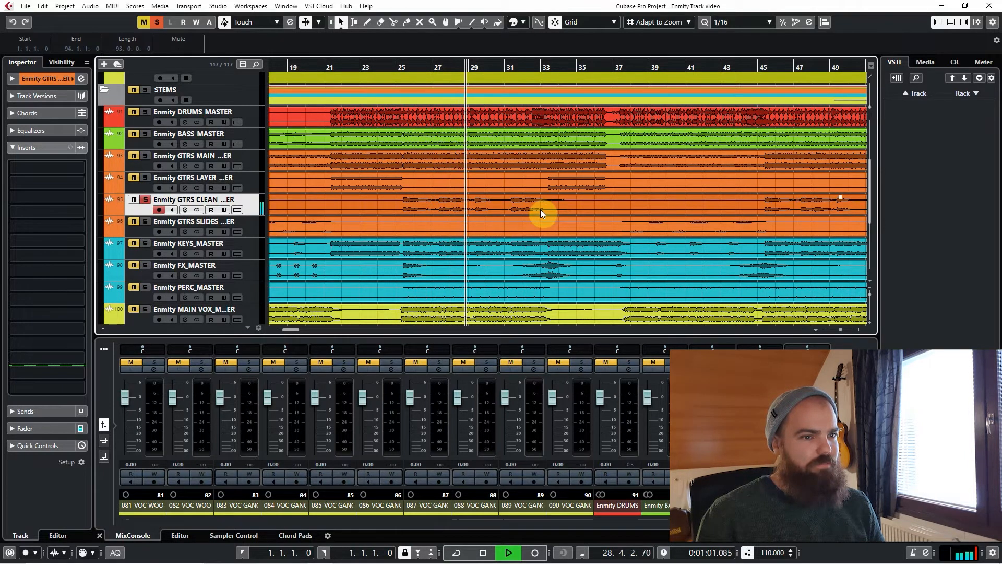
pyautogui.press('g')
pyautogui.press('g')
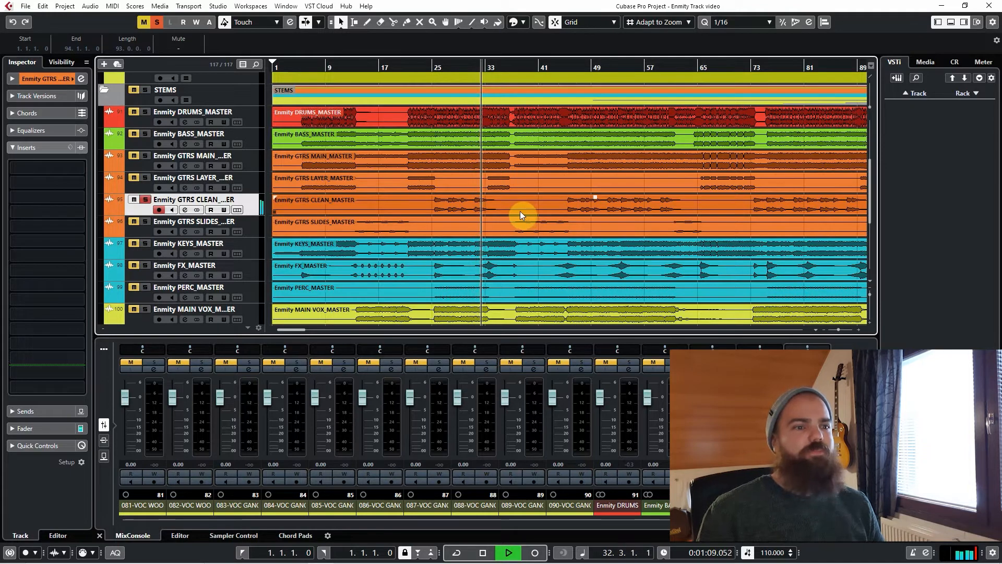
pyautogui.press('space')
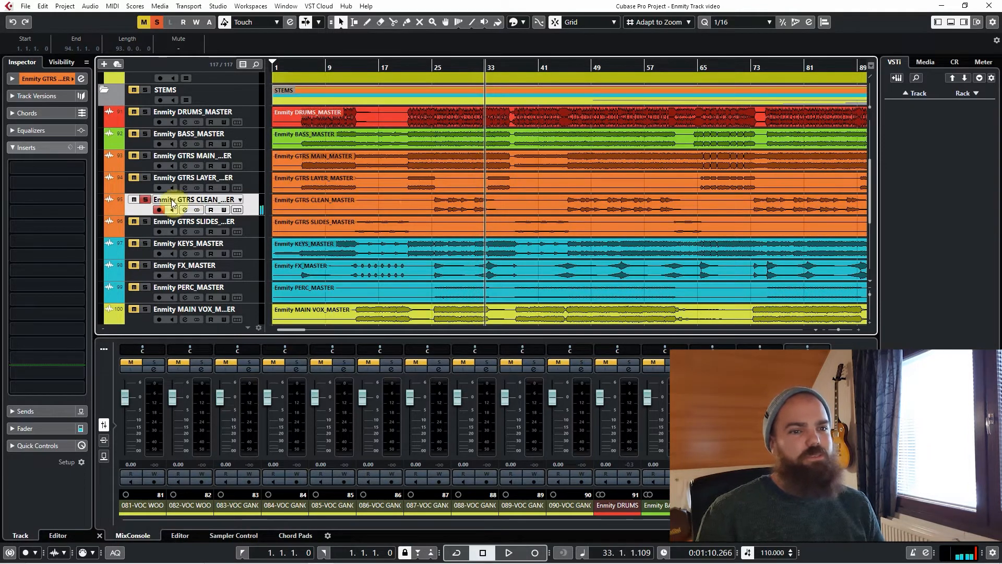
pyautogui.click(157, 22)
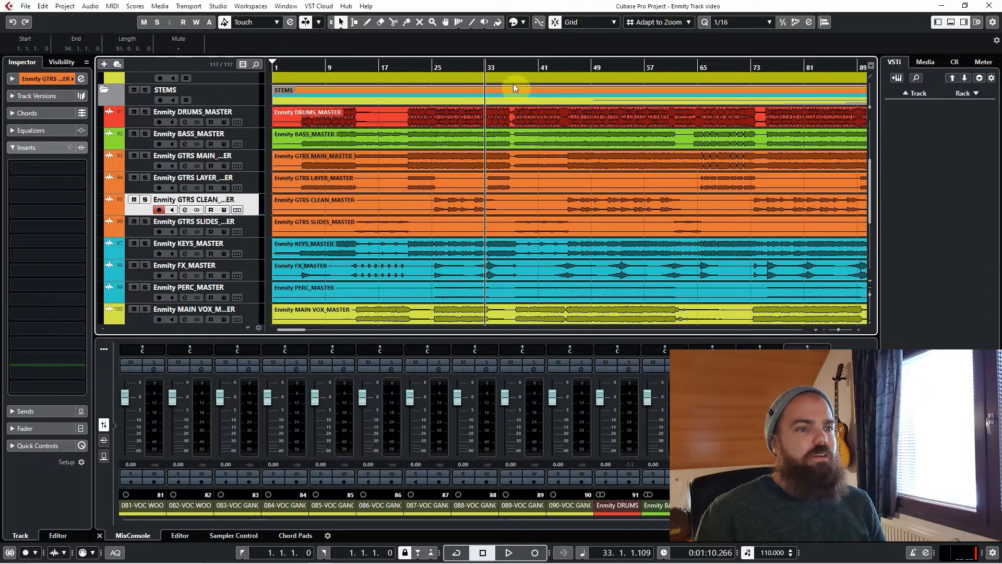
# Solo the Enmity GTRS SLIDES_MASTER stem and audition it from bar 13.
pyautogui.click(355, 71)
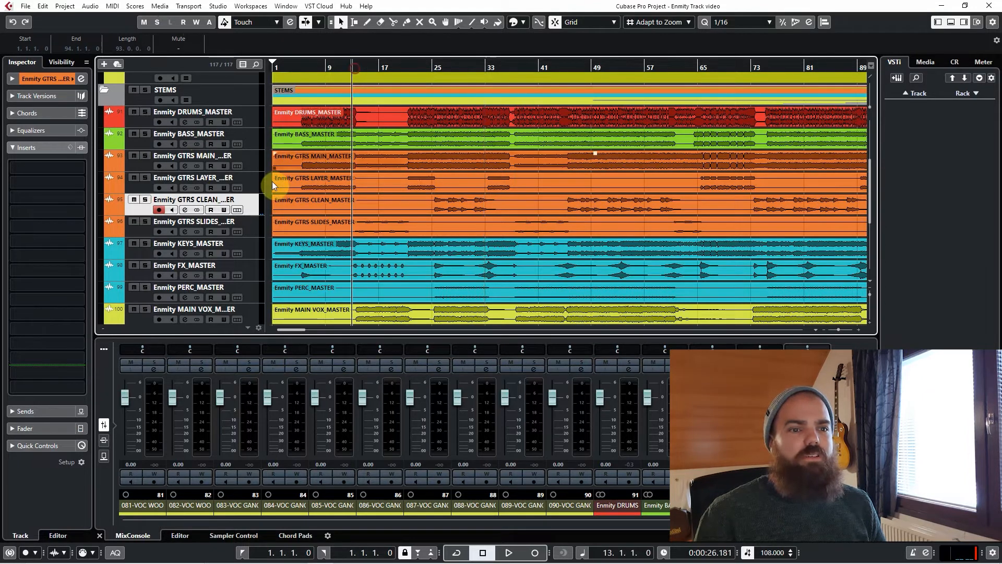
pyautogui.click(220, 224)
pyautogui.press('s')
pyautogui.press('space')
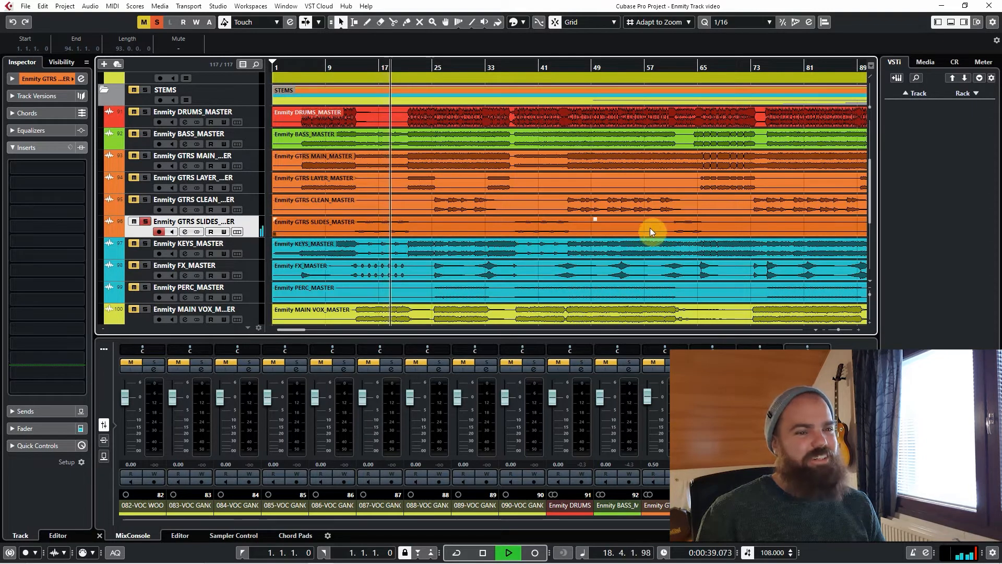
pyautogui.press('f')
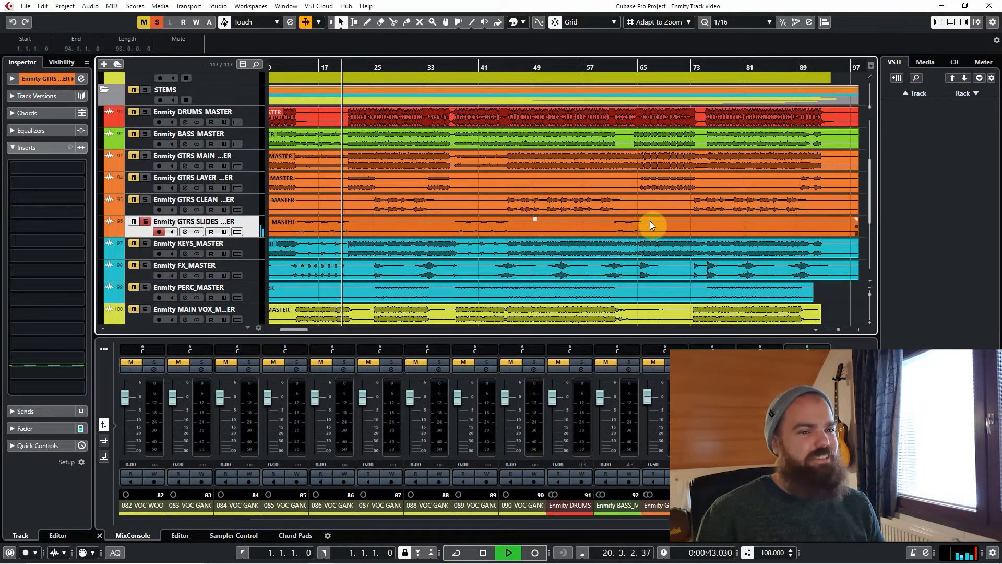
pyautogui.press('space')
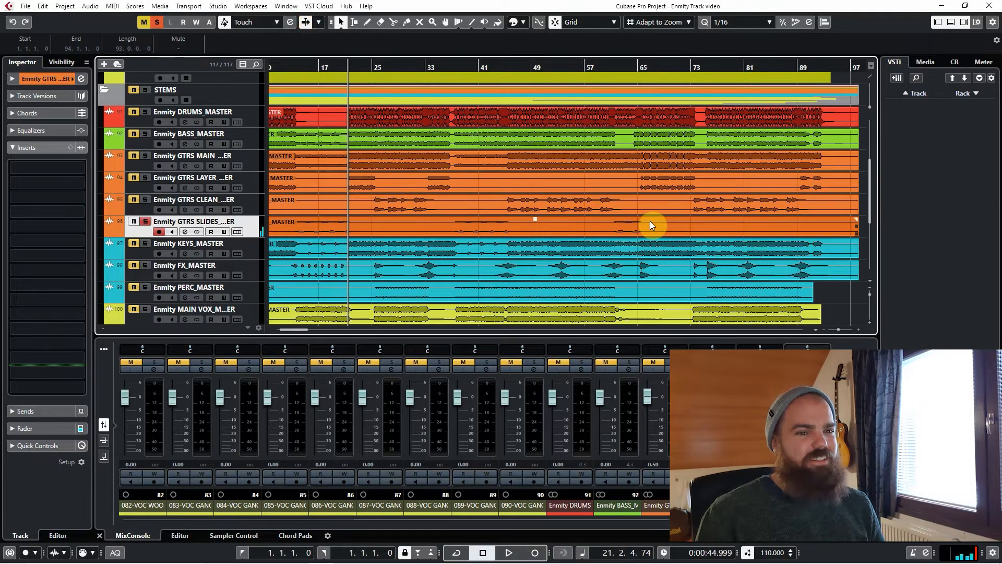
# Audition the late section of the soloed slides stem from about bar 60.
pyautogui.click(612, 68)
pyautogui.press('space')
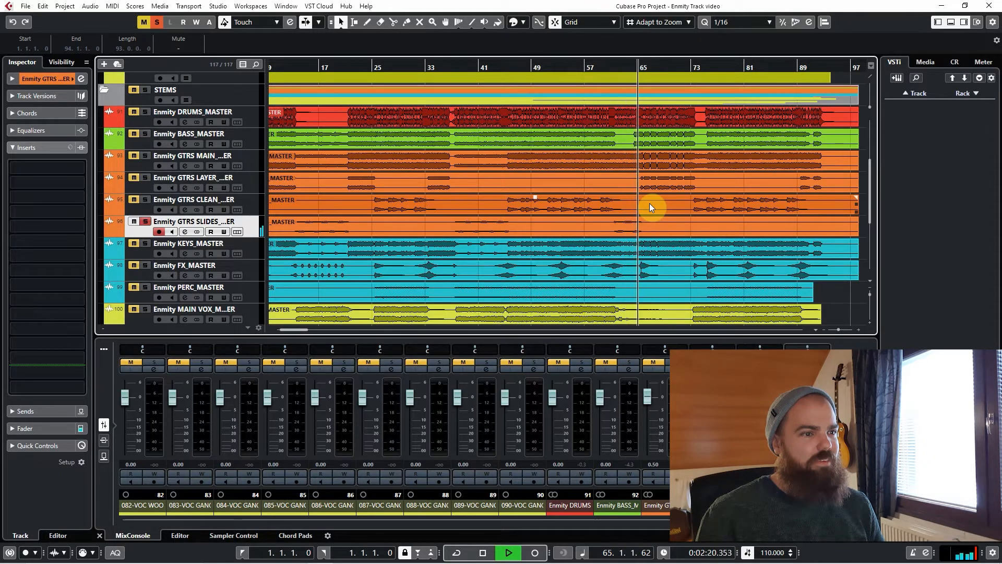
pyautogui.press('space')
pyautogui.scroll(5, 493, 248)
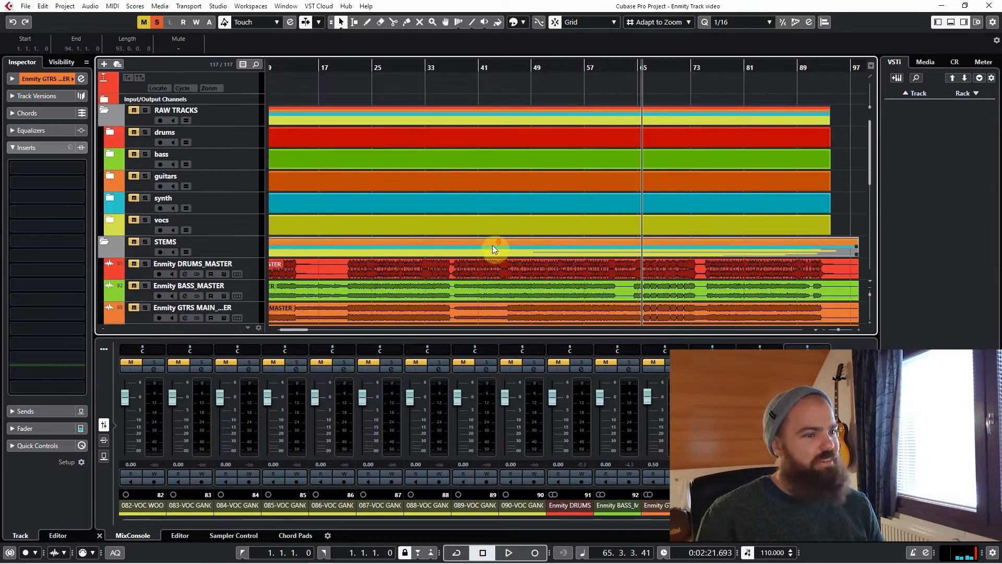
pyautogui.scroll(-5, 493, 245)
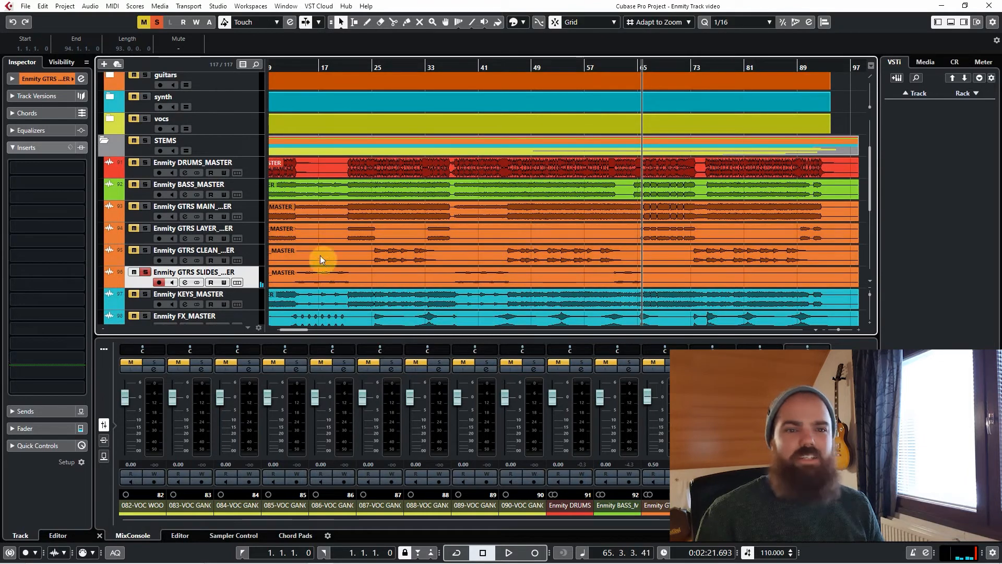
# Solo the drums, bass and all four guitar stems together and play them from bar 65.
pyautogui.keyDown('shift'); pyautogui.click(249, 192); pyautogui.keyUp('shift')
pyautogui.keyDown('shift'); pyautogui.click(252, 170); pyautogui.keyUp('shift')
pyautogui.press('s')
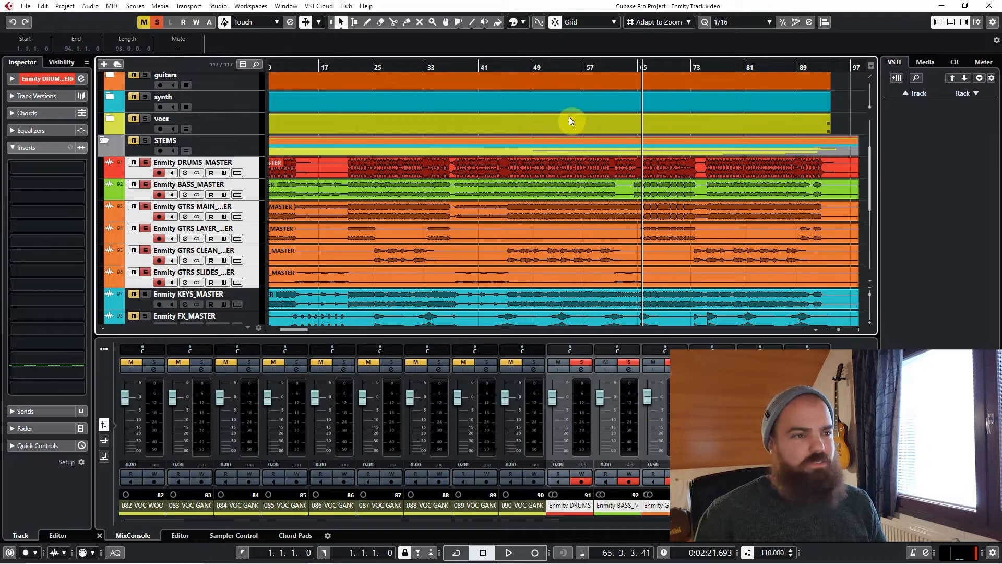
pyautogui.click(704, 250)
pyautogui.press('space')
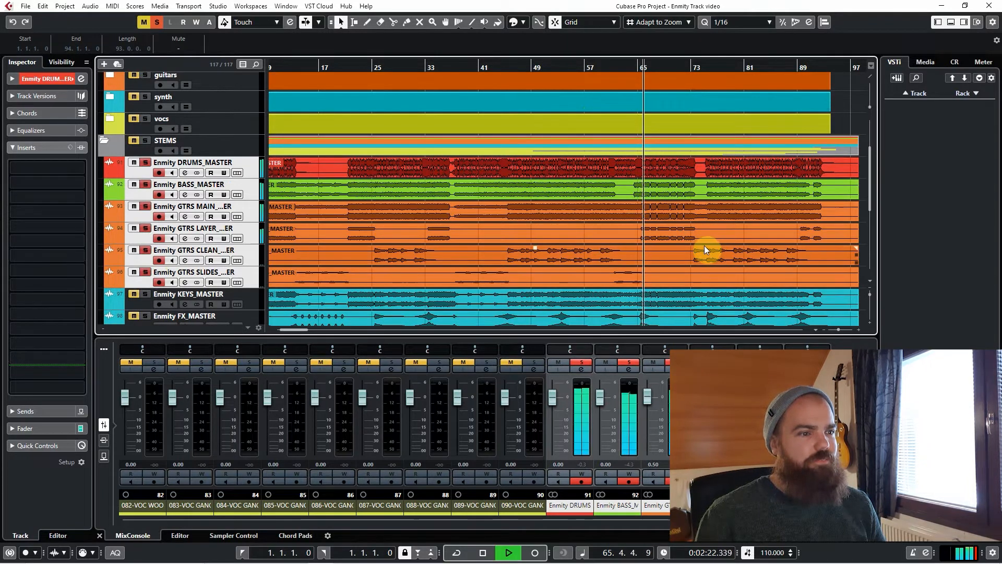
pyautogui.click(698, 241)
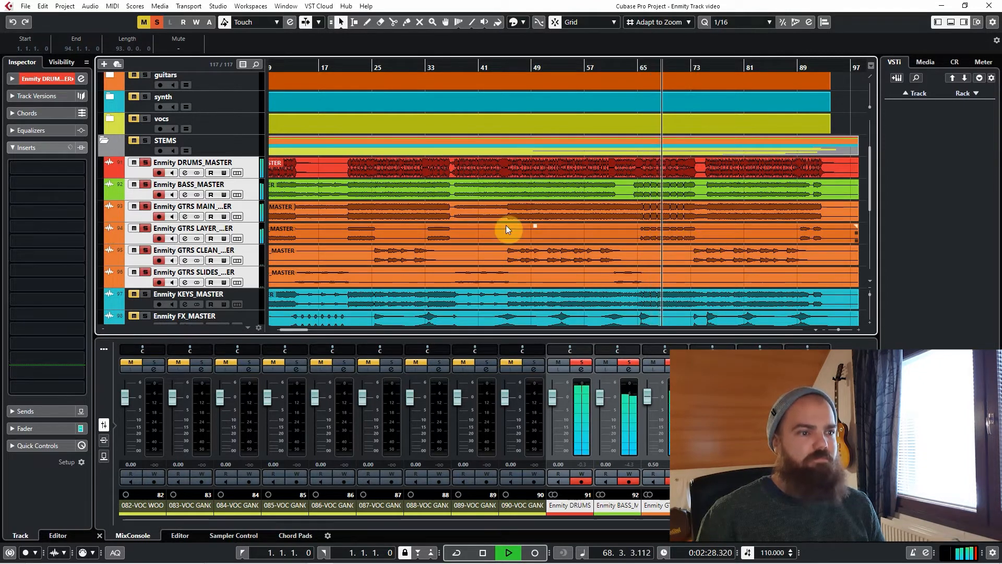
# Toggle the solo of the four guitar stems off and on during playback, stop, and extend the selection up to the drums stem.
pyautogui.click(243, 211)
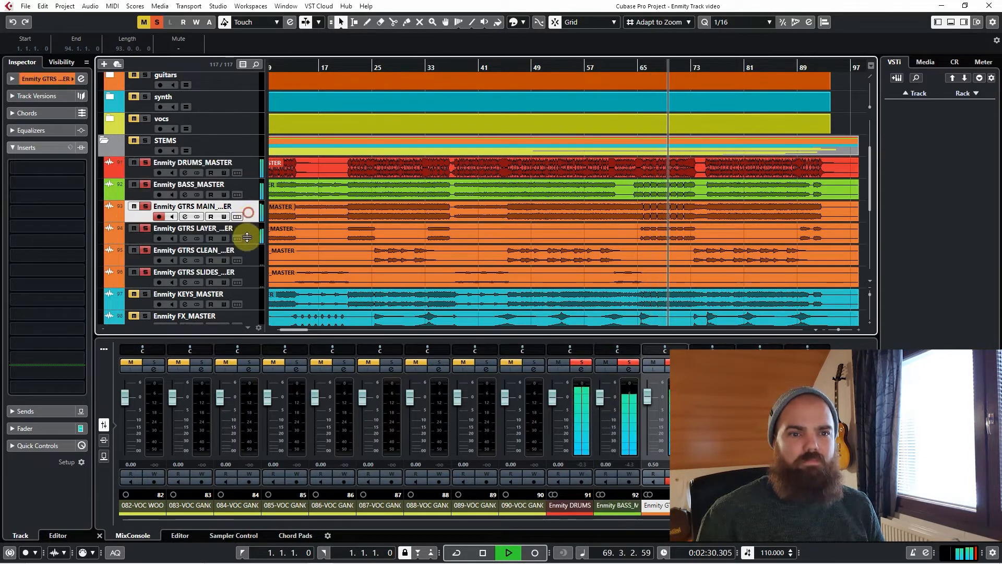
pyautogui.keyDown('shift'); pyautogui.click(249, 272); pyautogui.keyUp('shift')
pyautogui.press('s')
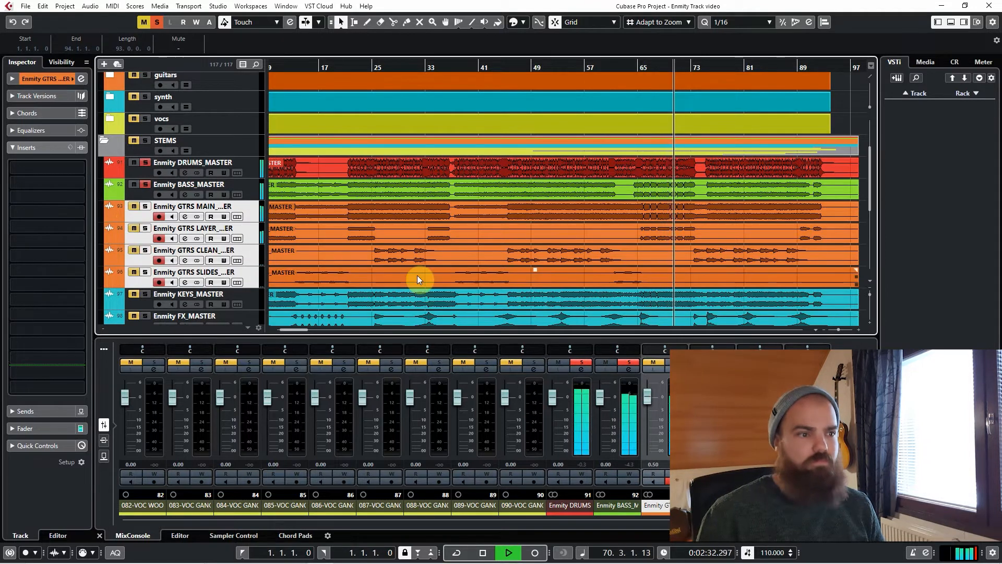
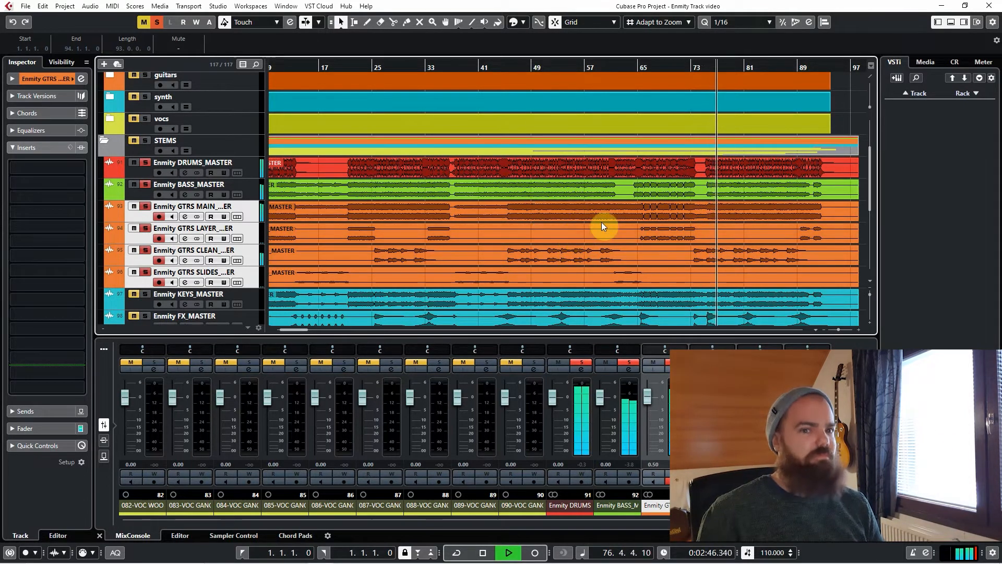
pyautogui.press('space')
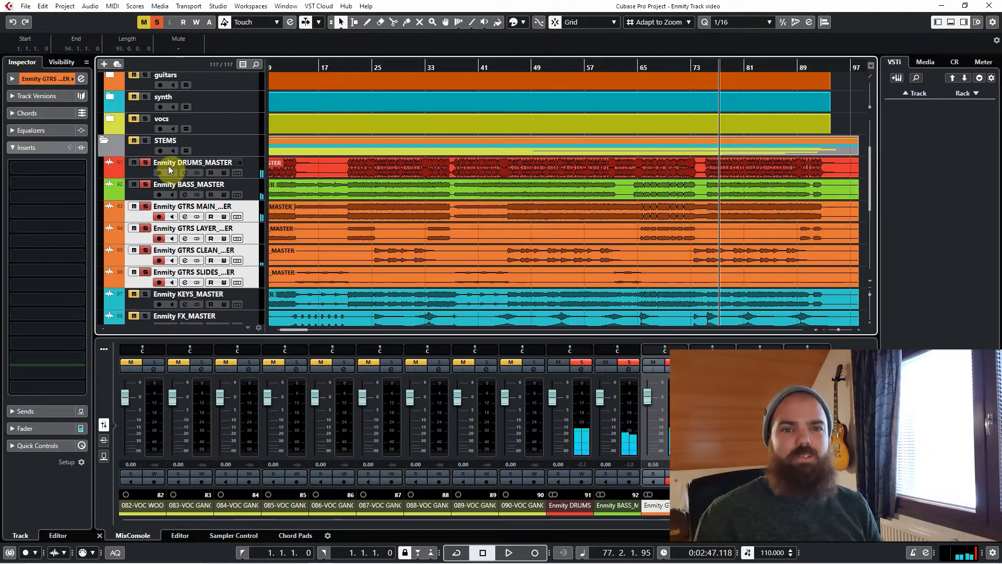
pyautogui.keyDown('shift'); pyautogui.click(253, 165); pyautogui.keyUp('shift')
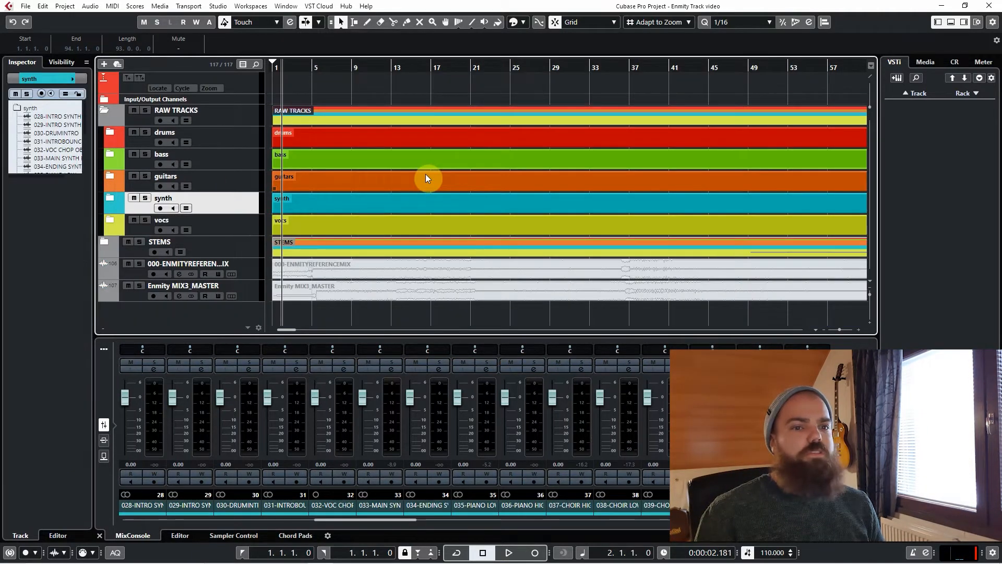
# Expand the raw synth folder, solo the 028-INTRO SYNTH track and audition it from bar 2.
pyautogui.click(109, 198)
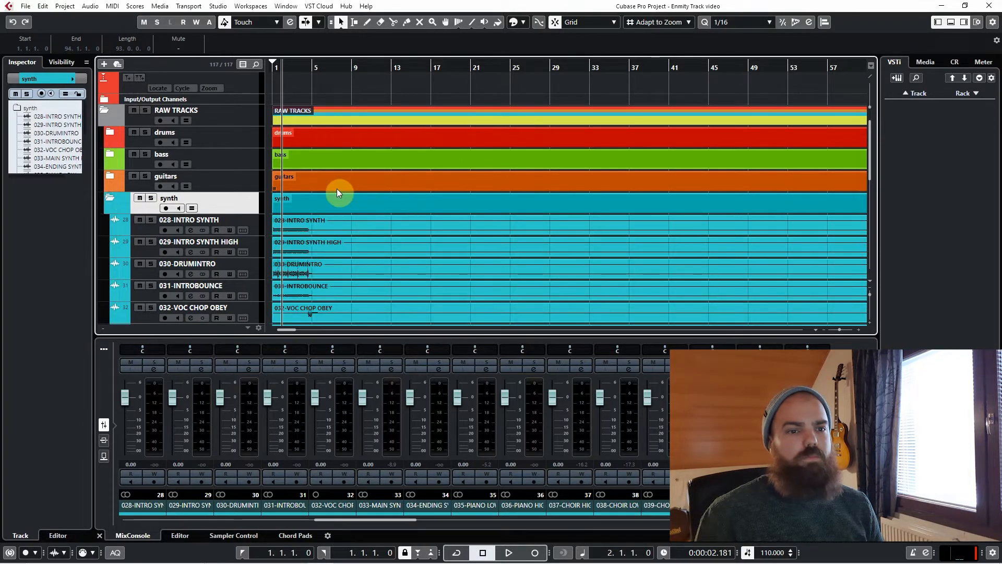
pyautogui.scroll(-3, 337, 189)
pyautogui.scroll(4, 337, 192)
pyautogui.scroll(-2, 344, 195)
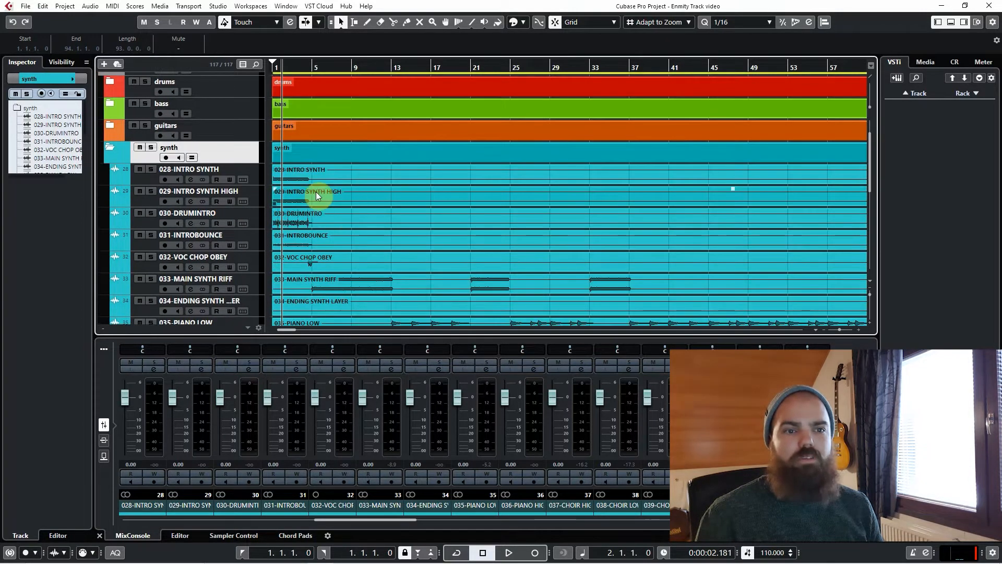
pyautogui.click(254, 167)
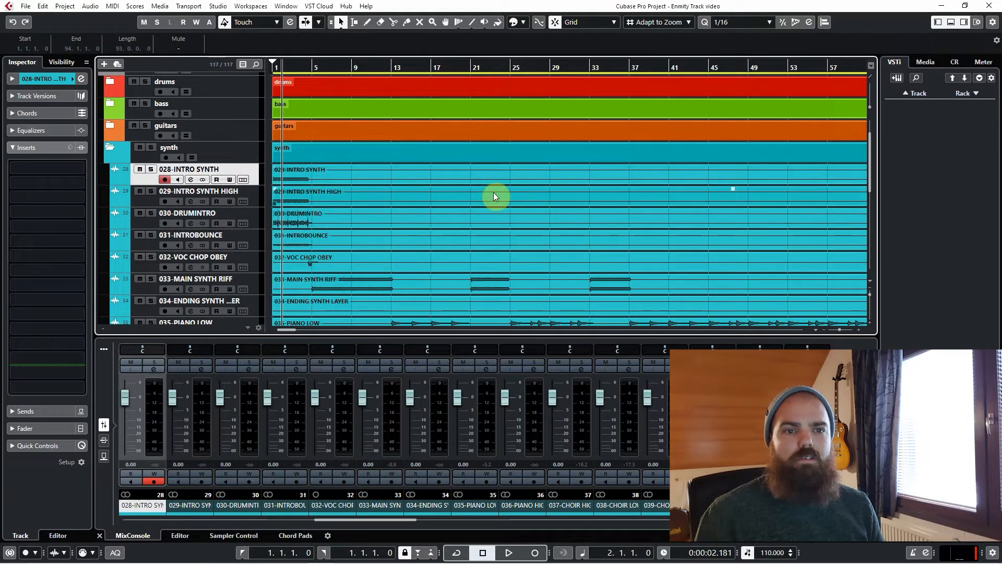
pyautogui.press('s')
pyautogui.press('space')
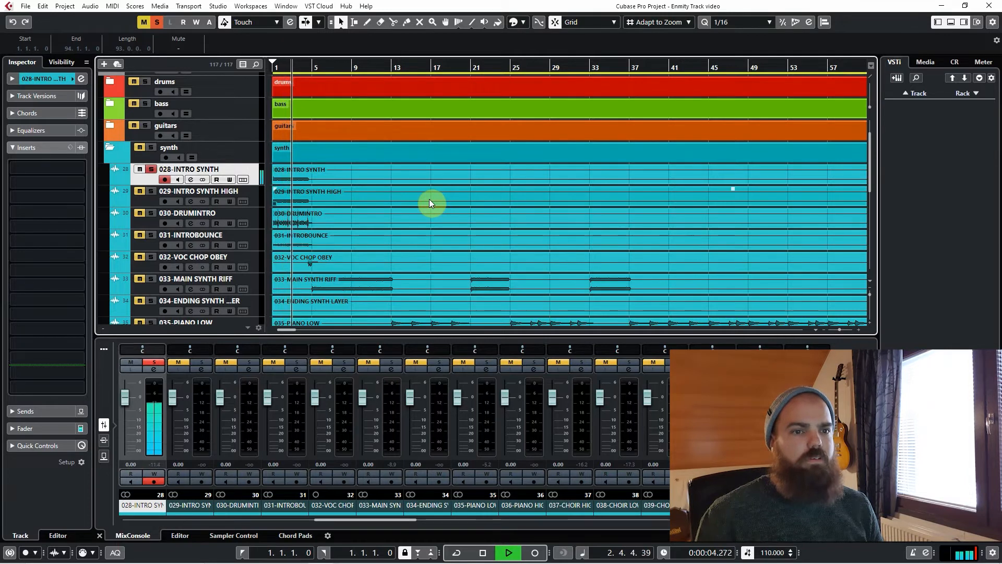
pyautogui.press('space')
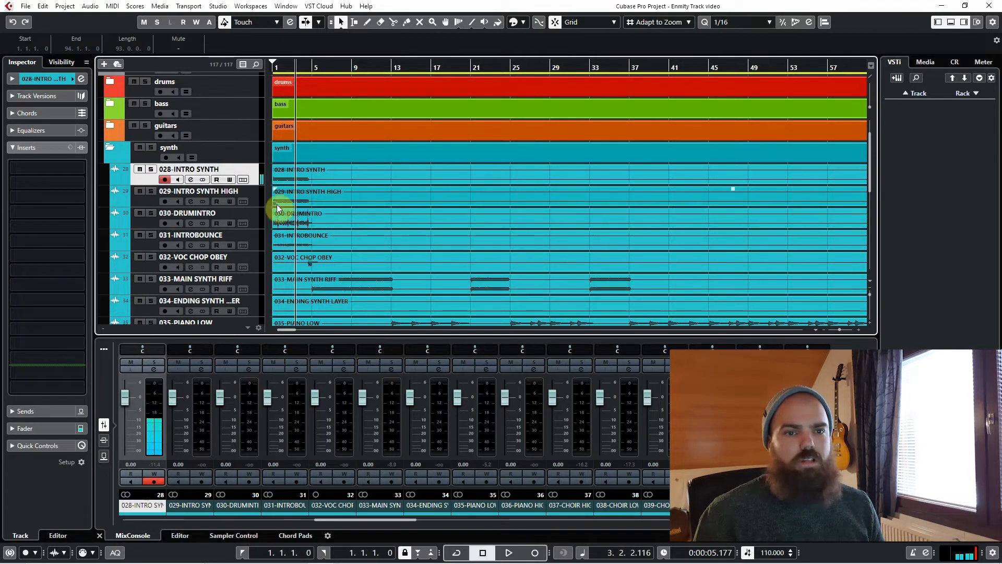
# Solo the 029-INTRO SYNTH HIGH track, audition it from bar 3 and clear its solo.
pyautogui.click(256, 200)
pyautogui.press('s')
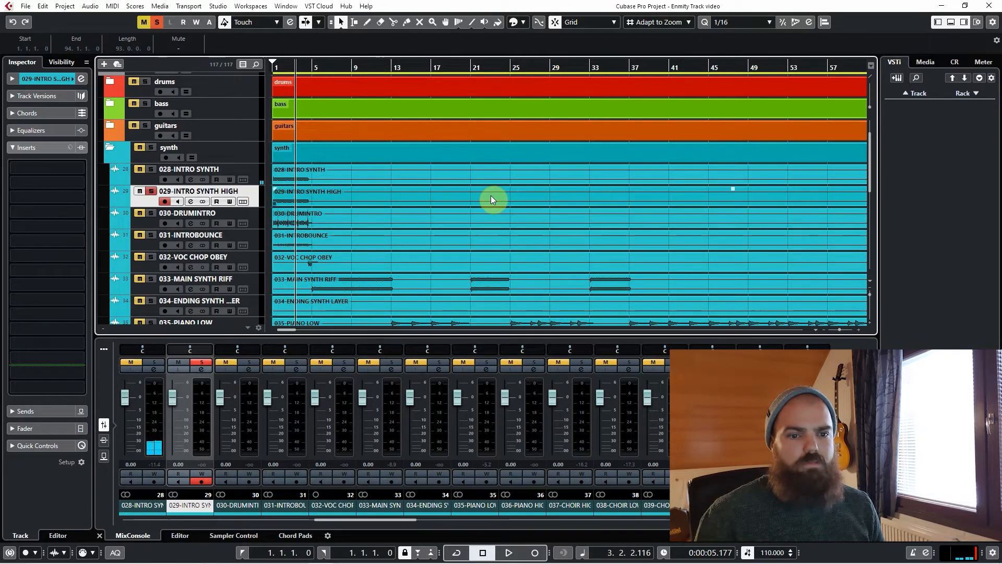
pyautogui.press('space')
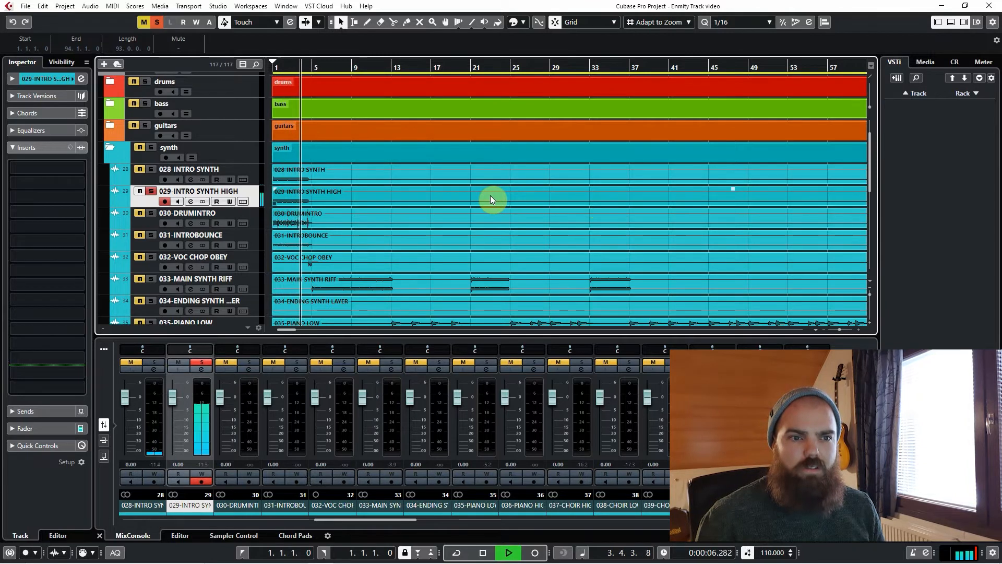
pyautogui.press('space')
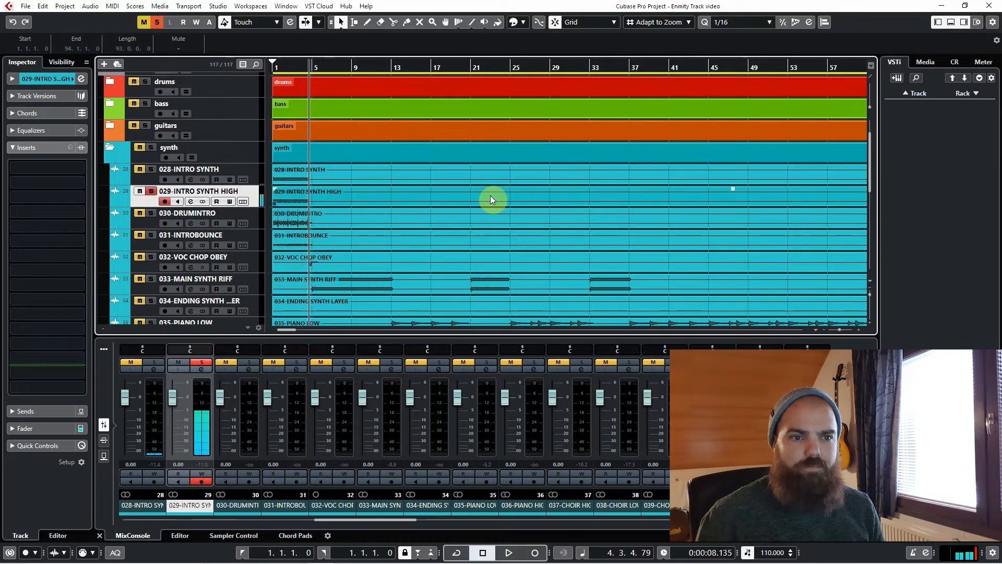
pyautogui.press('s')
# Solo the 030-DRUMINTRO track, audition it from bar 2 and clear its solo.
pyautogui.click(247, 215)
pyautogui.click(297, 69)
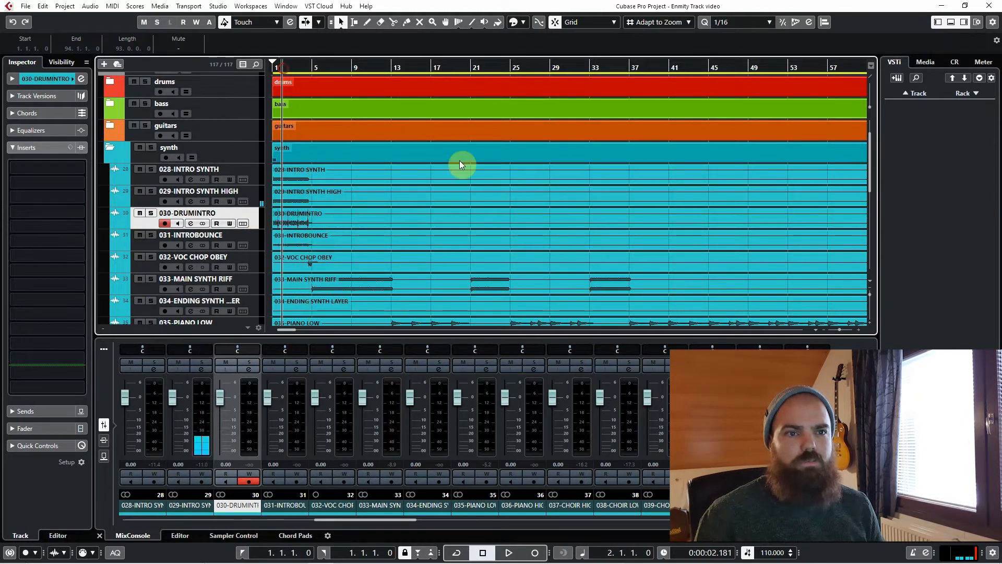
pyautogui.press('s')
pyautogui.press('space')
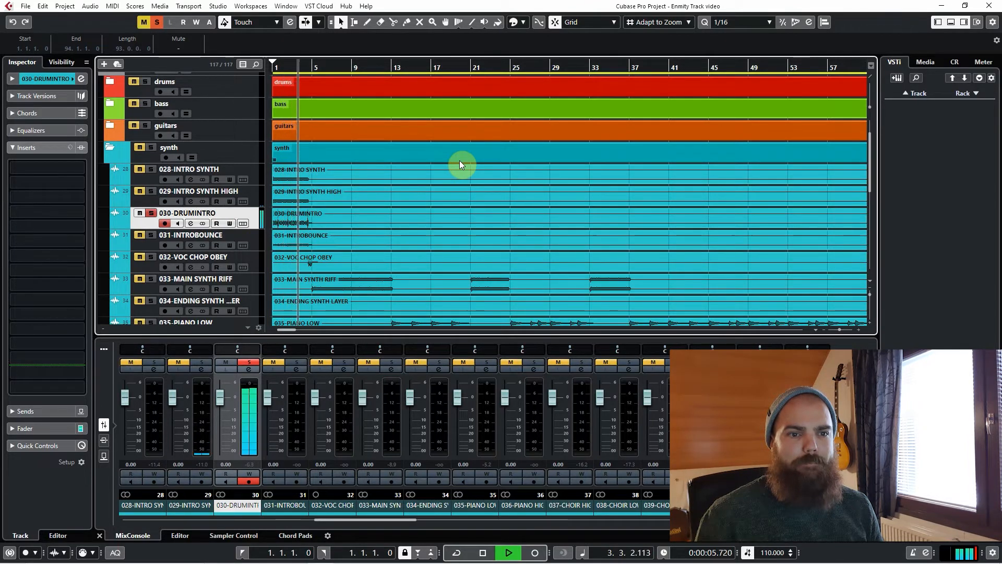
pyautogui.press('space')
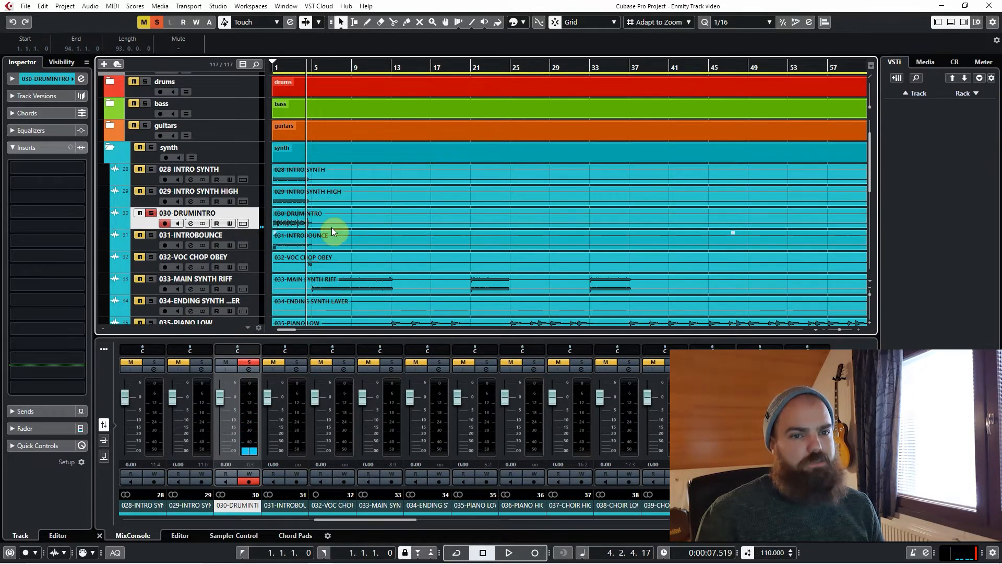
pyautogui.press('s')
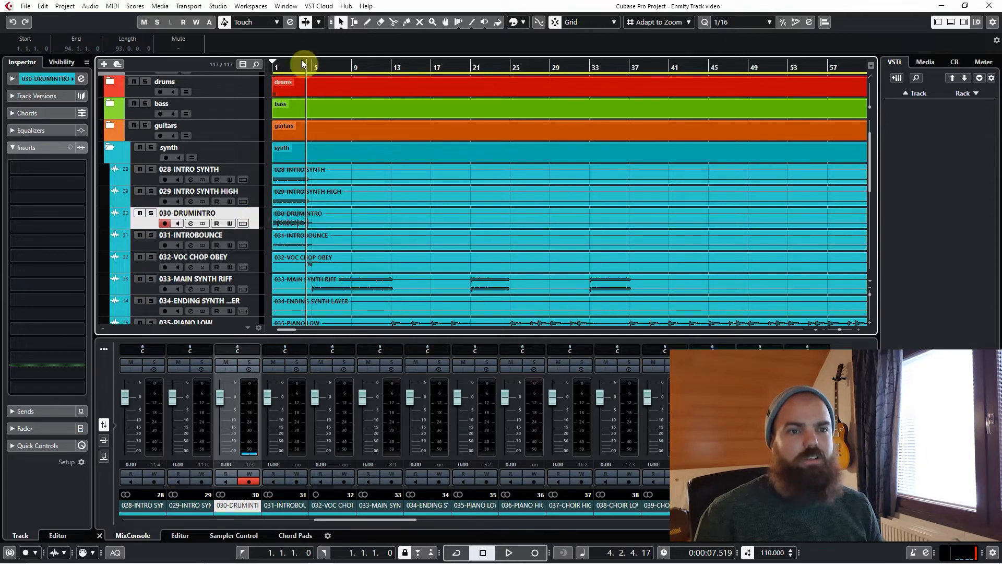
# Solo the 031-INTROBOUNCE track and audition it from bar 2.
pyautogui.click(286, 63)
pyautogui.press('Down')
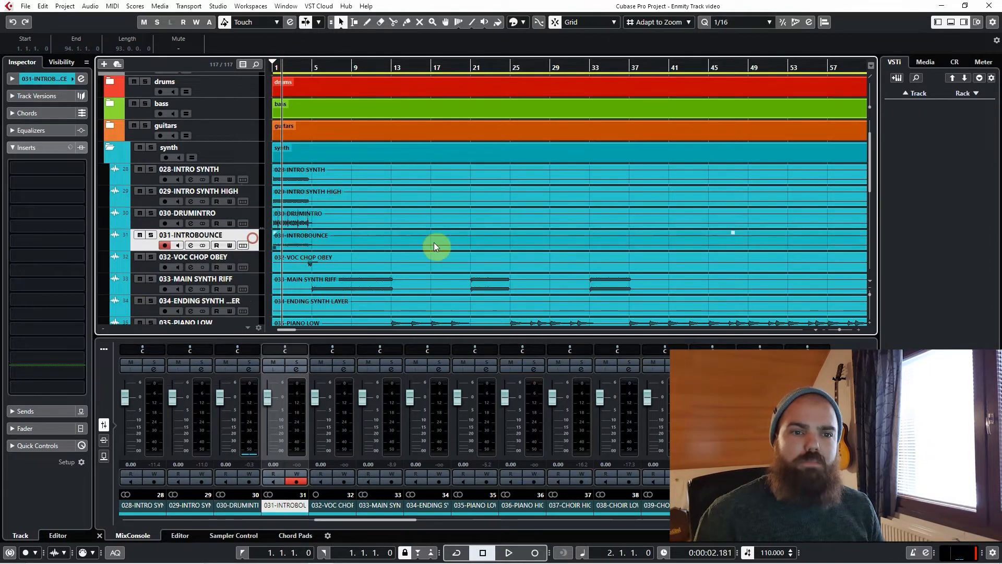
pyautogui.press('s')
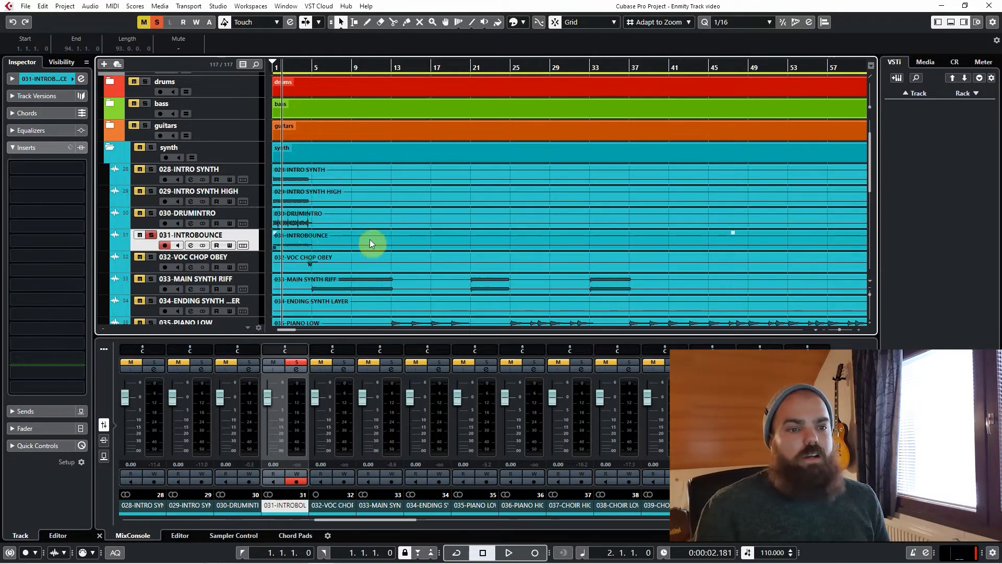
pyautogui.press('space')
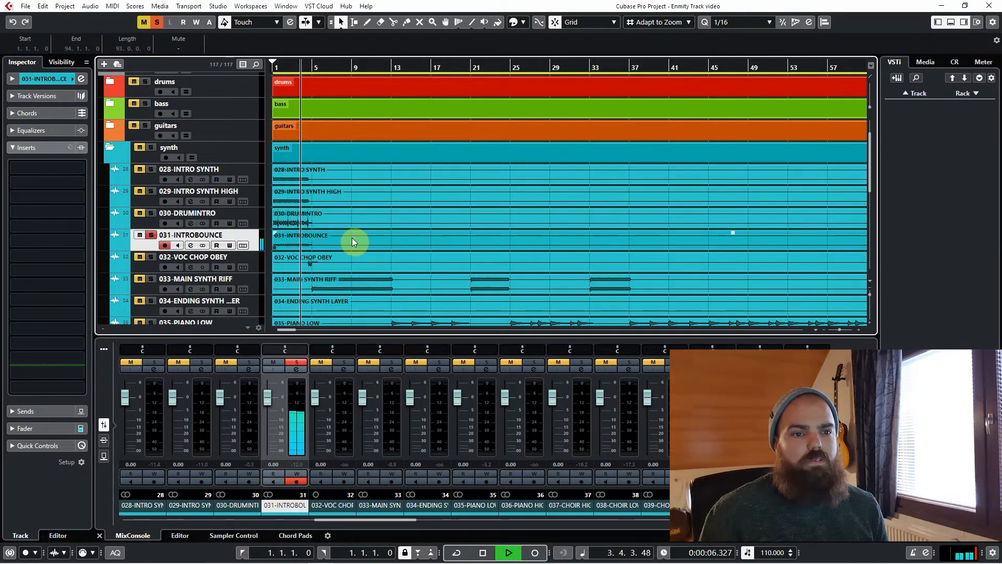
pyautogui.press('space')
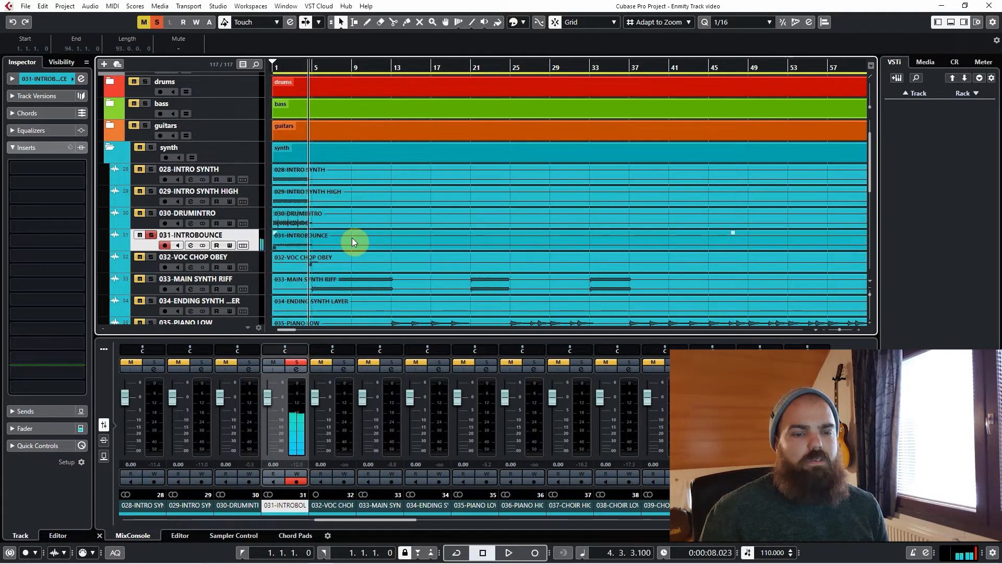
# Expand the STEMS folder, solo the Enmity KEYS_MASTER stem, audition it from bar 3 and replay it from bar 2.
pyautogui.click(292, 63)
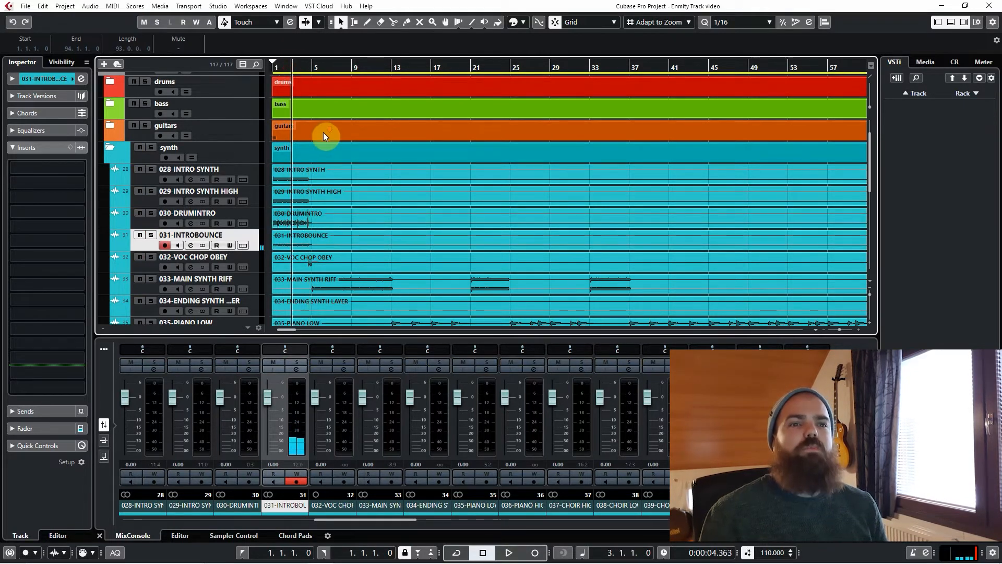
pyautogui.scroll(-8, 324, 136)
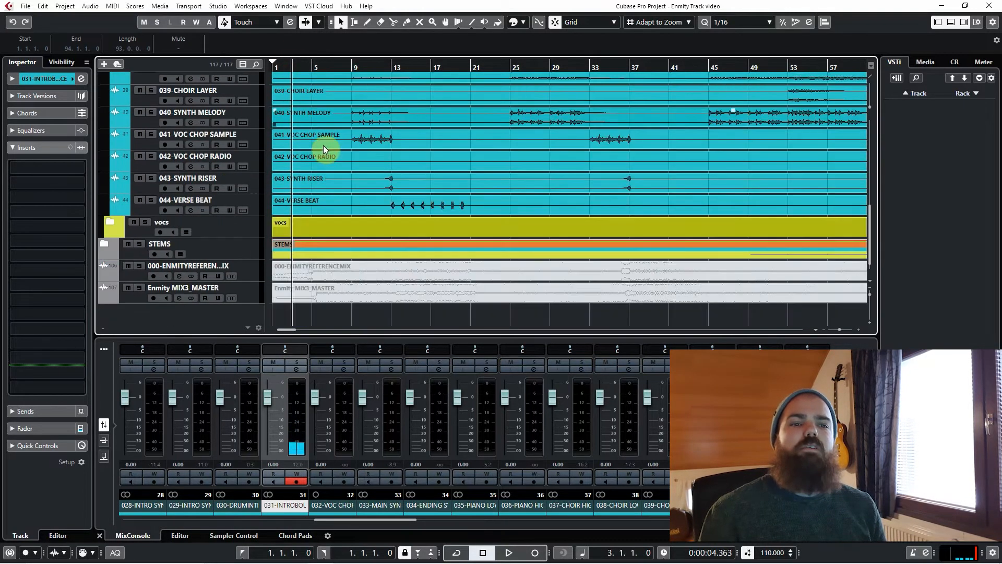
pyautogui.click(108, 245)
pyautogui.scroll(-4, 308, 194)
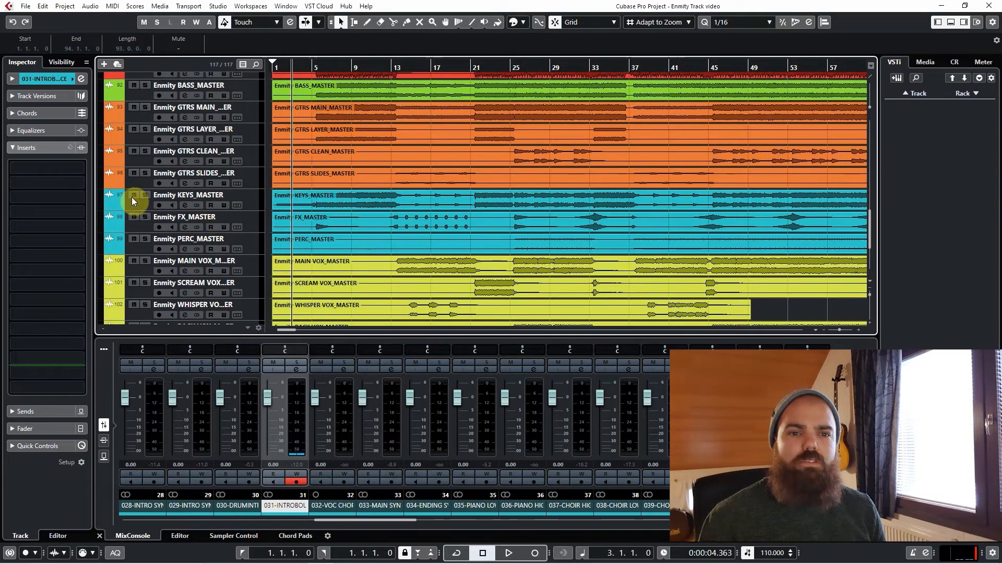
pyautogui.click(145, 195)
pyautogui.press('space')
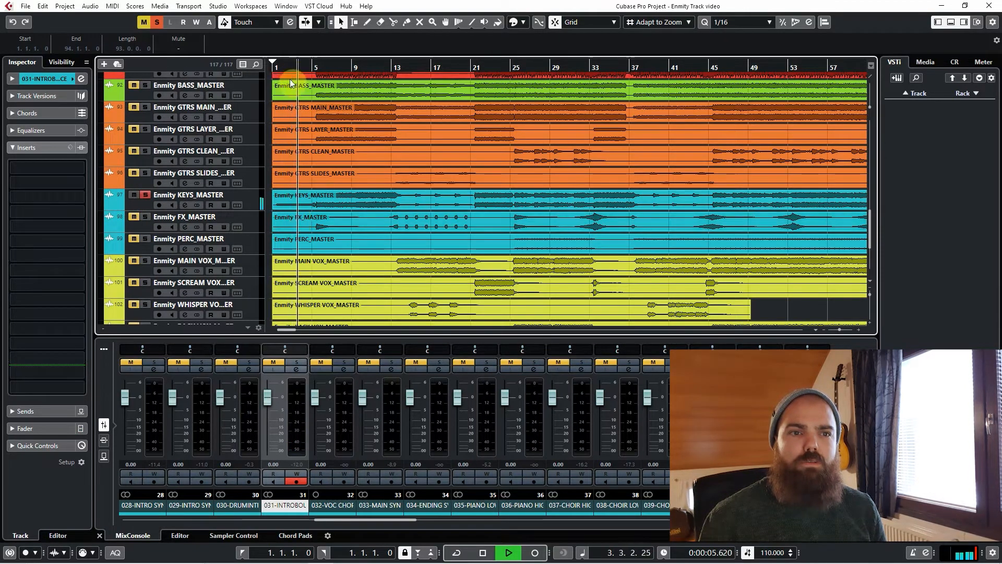
pyautogui.click(282, 64)
pyautogui.scroll(15, 347, 221)
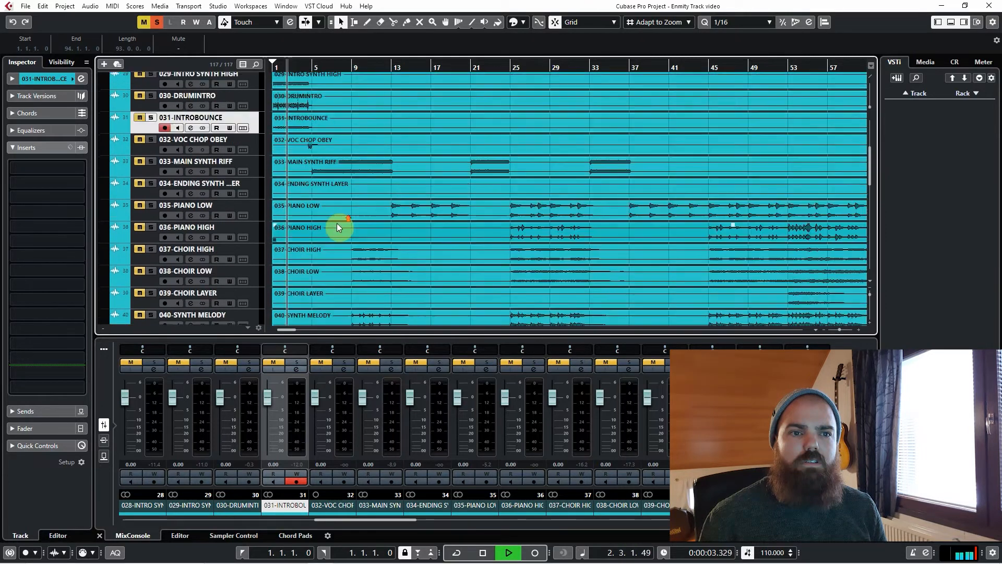
pyautogui.scroll(1, 337, 228)
pyautogui.press('space')
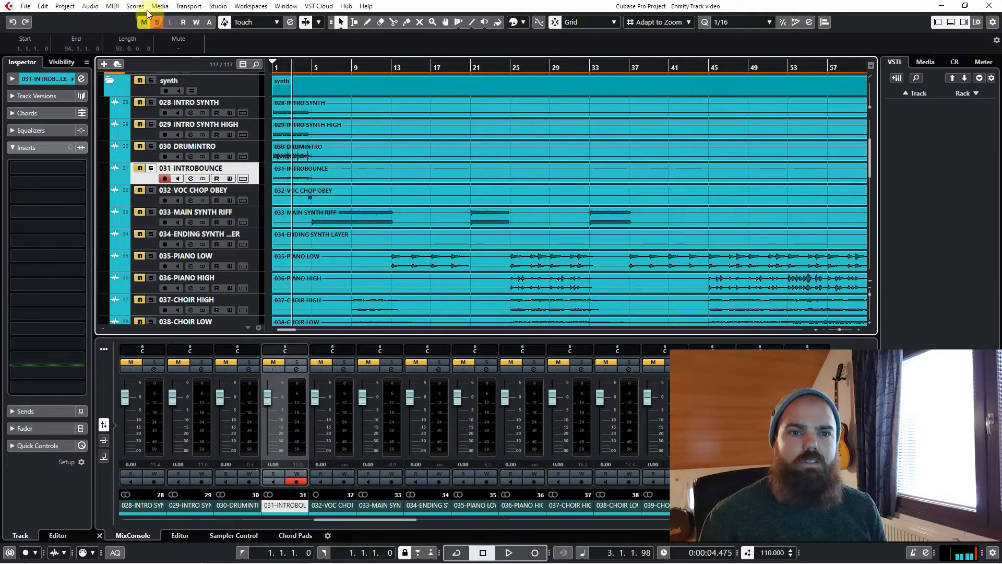
# Solo the raw 031-INTROBOUNCE track for comparison with the keys stem, play it from bar 3 and clear its solo.
pyautogui.click(151, 167)
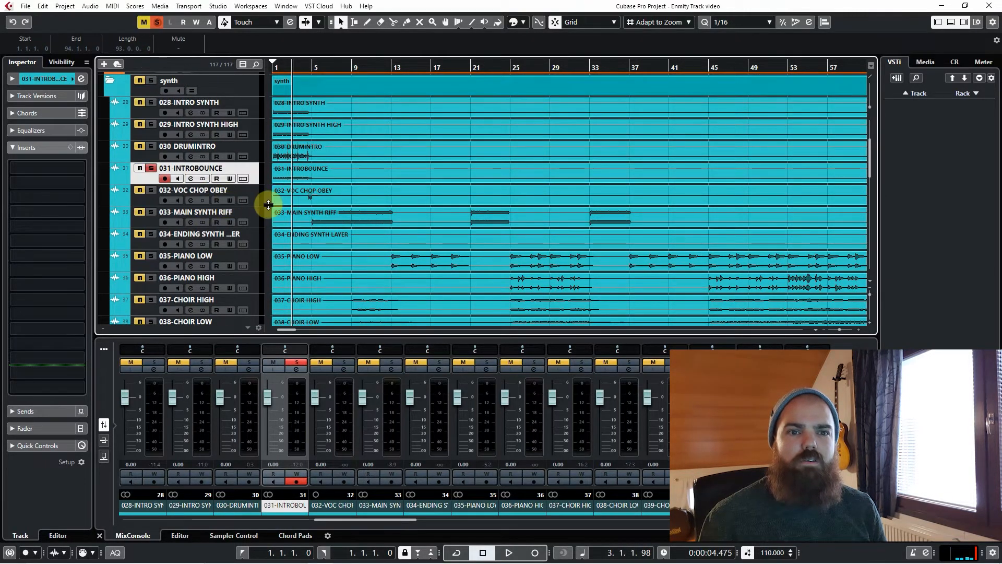
pyautogui.press('space')
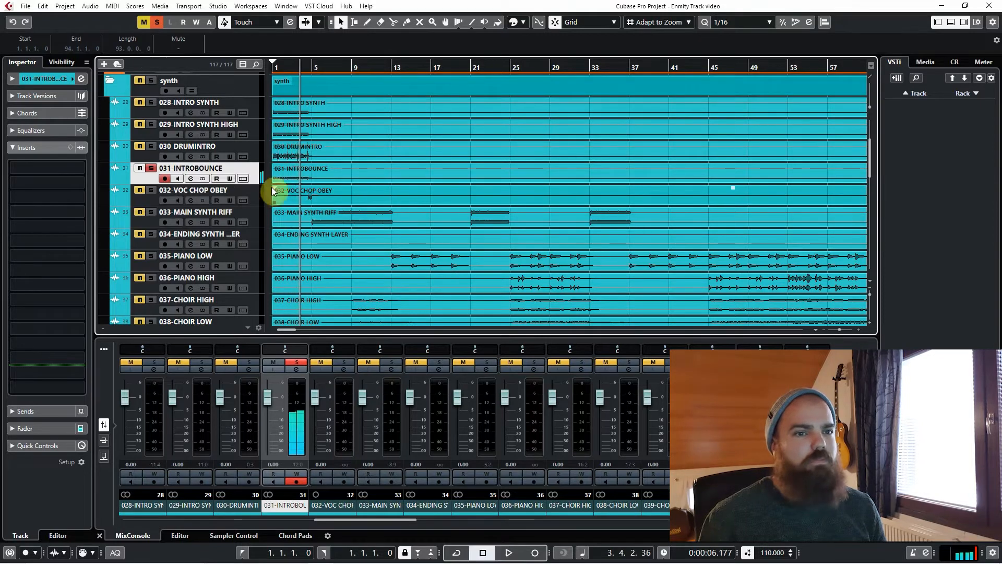
pyautogui.click(151, 167)
# Solo the 032-VOC CHOP OBEY track, audition its vocal chop from bar 4 and clear its solo.
pyautogui.scroll(-1, 365, 188)
pyautogui.scroll(1, 324, 203)
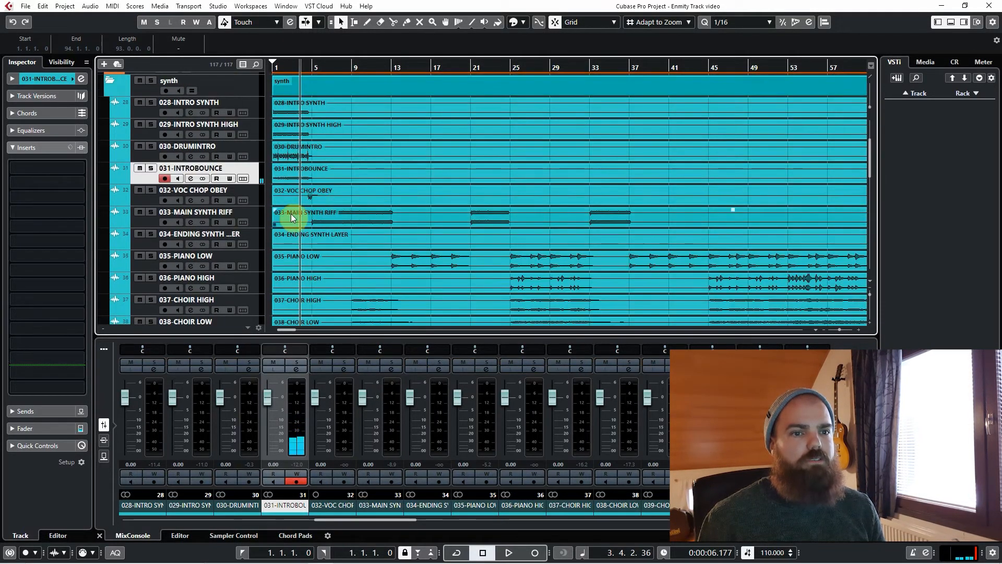
pyautogui.scroll(-5, 313, 219)
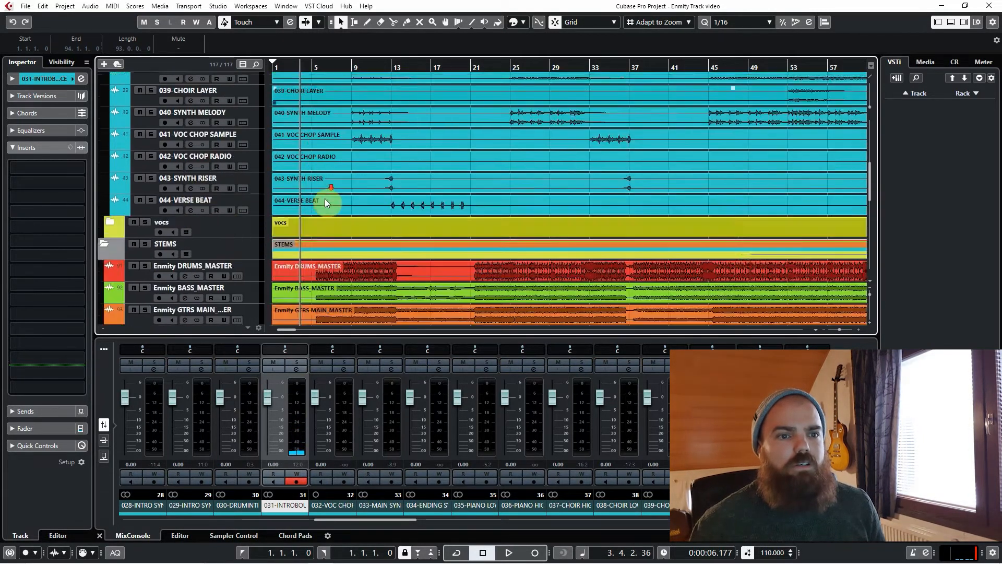
pyautogui.scroll(-3, 322, 202)
pyautogui.scroll(10, 319, 204)
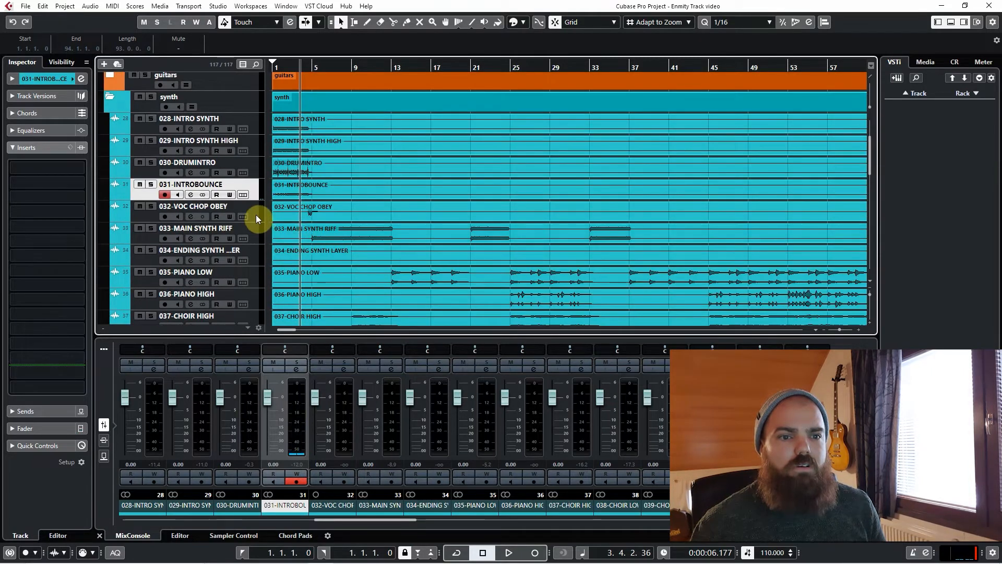
pyautogui.click(256, 215)
pyautogui.click(252, 181)
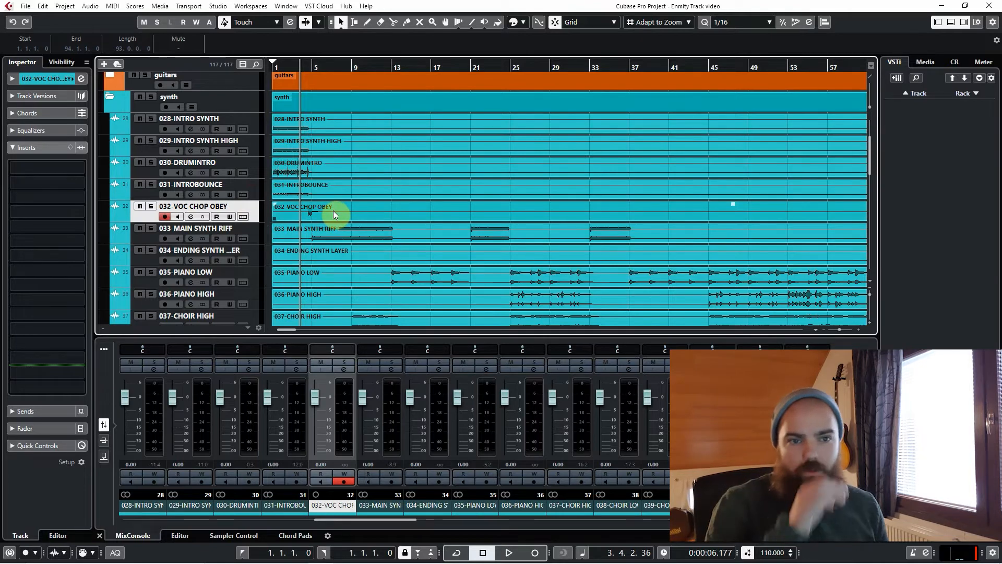
pyautogui.press('h')
pyautogui.press('h')
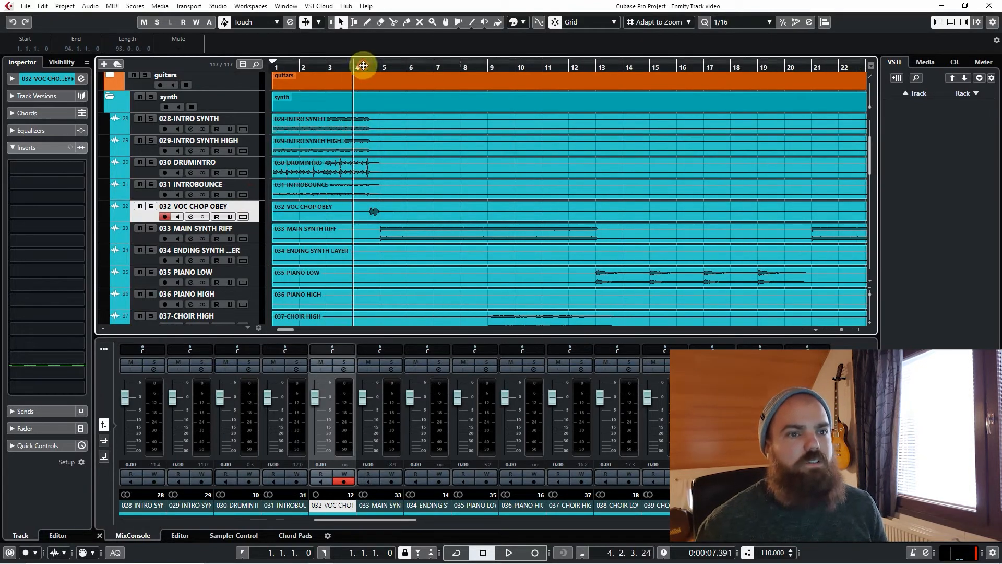
pyautogui.press('s')
pyautogui.press('space')
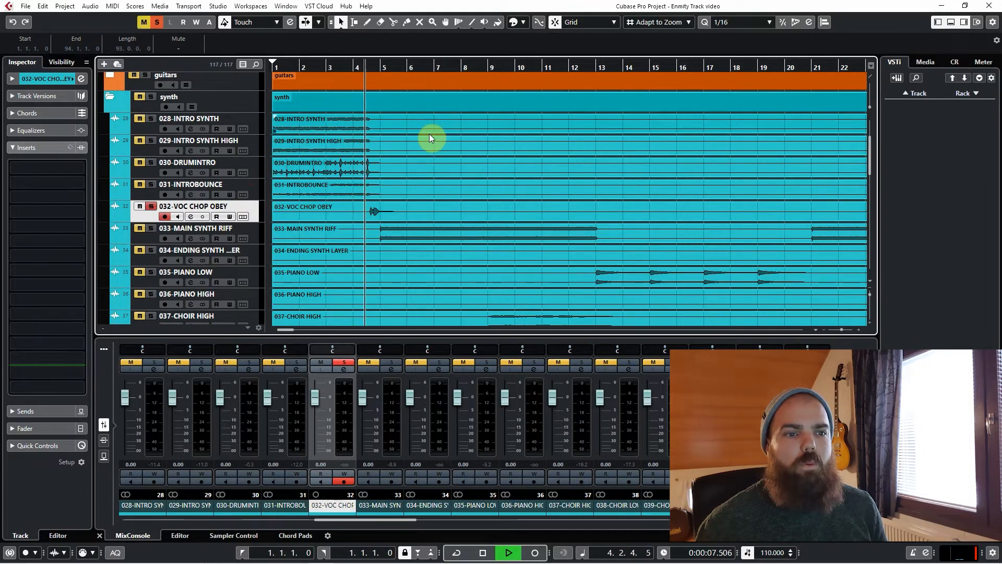
pyautogui.press('space')
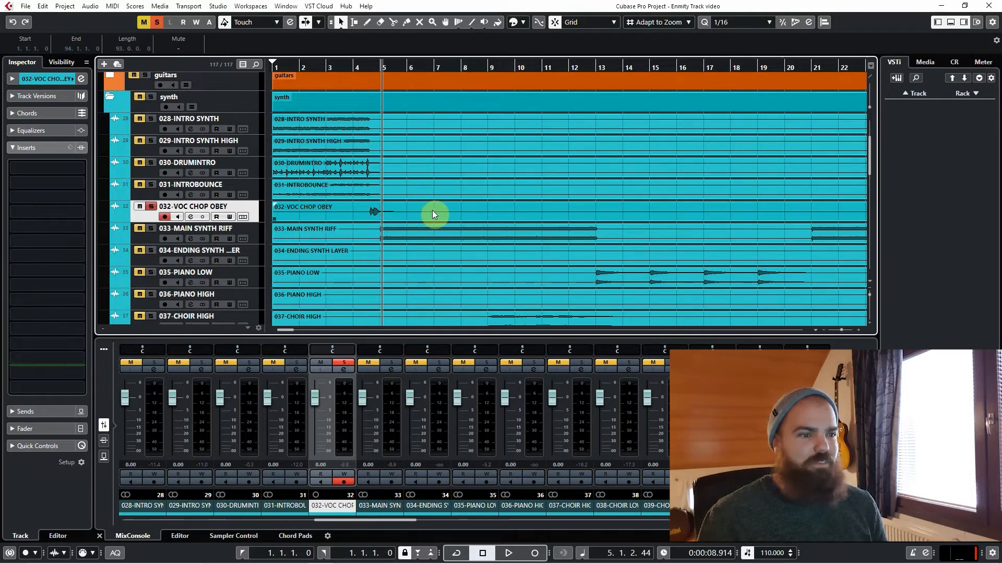
pyautogui.press('g')
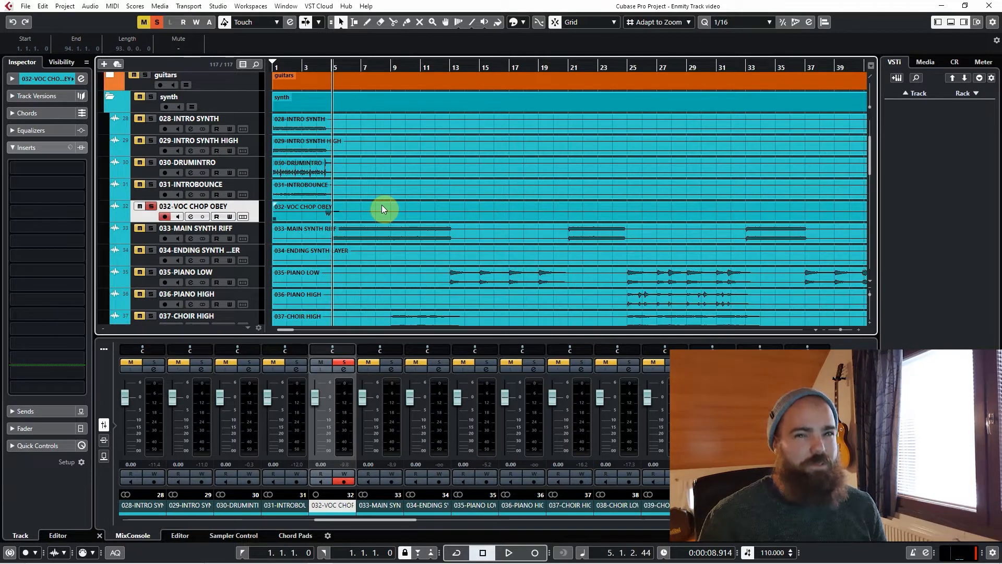
pyautogui.click(152, 209)
# Solo the 033-MAIN SYNTH RIFF track and audition it from bar 5.
pyautogui.scroll(3, 345, 211)
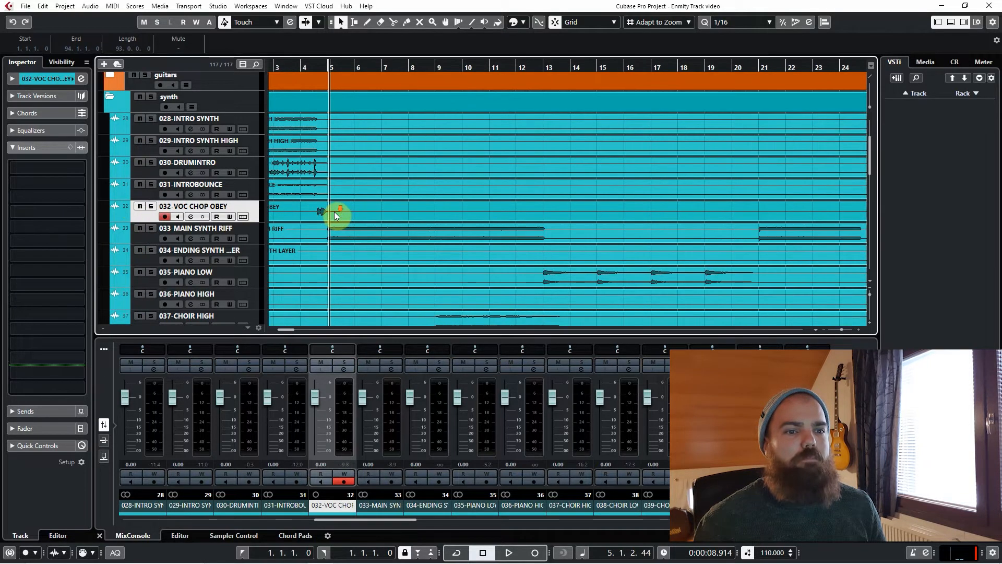
pyautogui.click(261, 233)
pyautogui.scroll(-2, 421, 172)
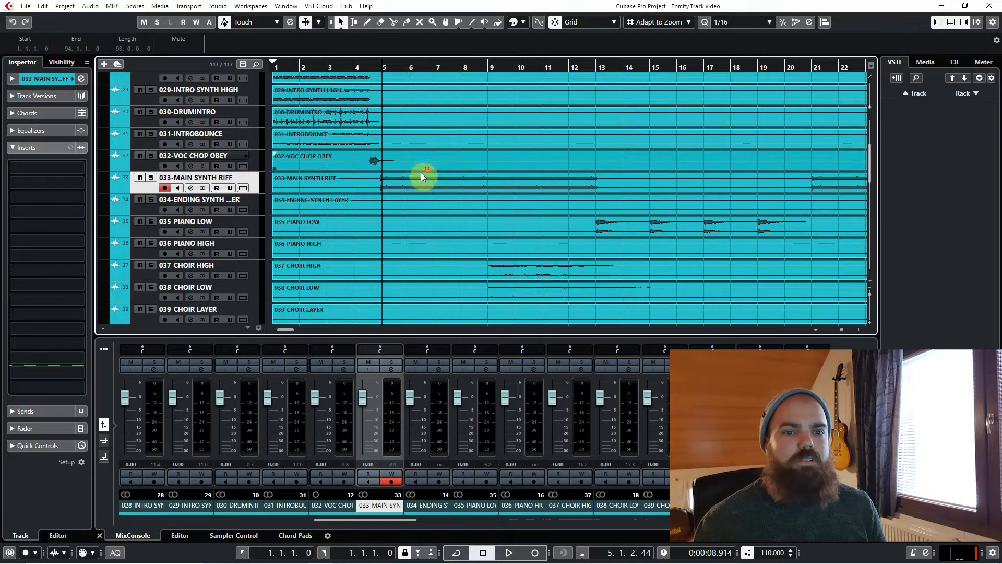
pyautogui.scroll(-2, 415, 173)
pyautogui.press('s')
pyautogui.press('space')
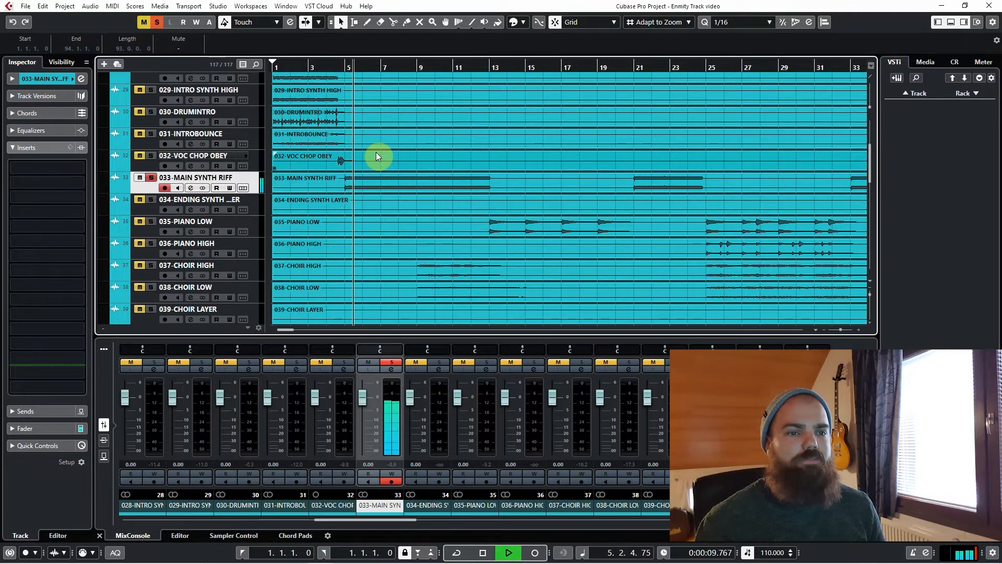
# Finish auditioning the 033-MAIN SYNTH RIFF track while reviewing the synth tracks, stop playback and clear its solo.
pyautogui.scroll(5, 313, 116)
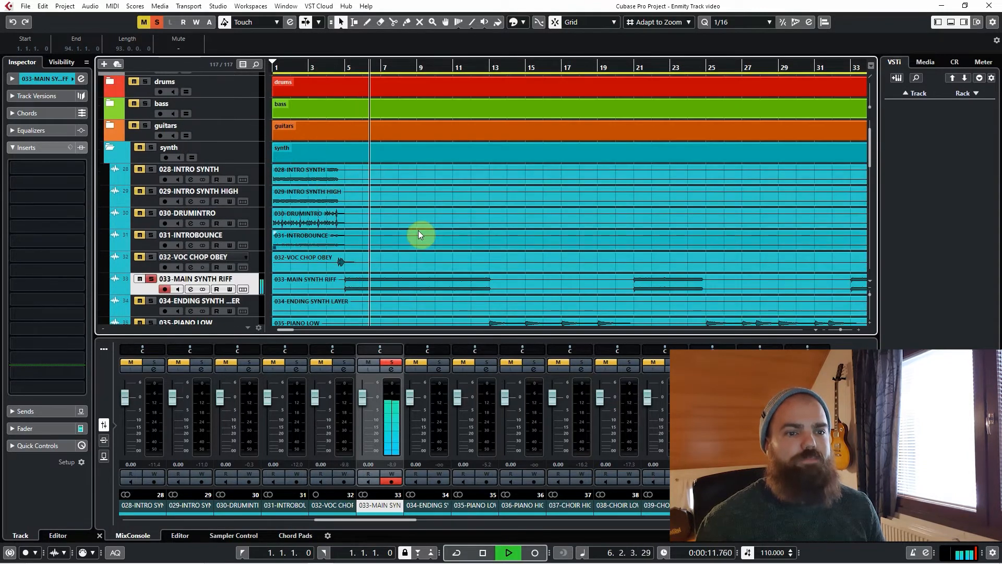
pyautogui.scroll(-2, 417, 231)
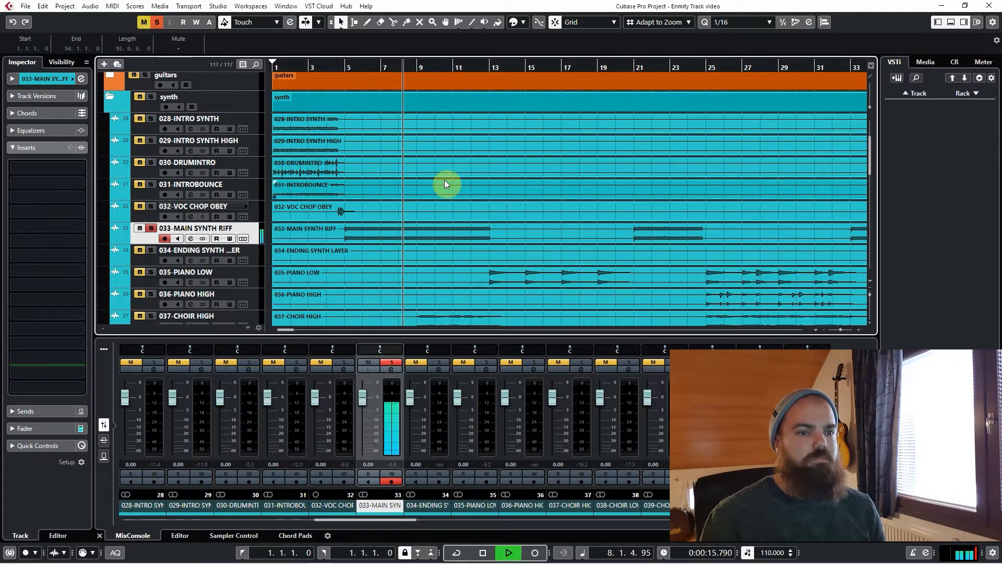
pyautogui.press('space')
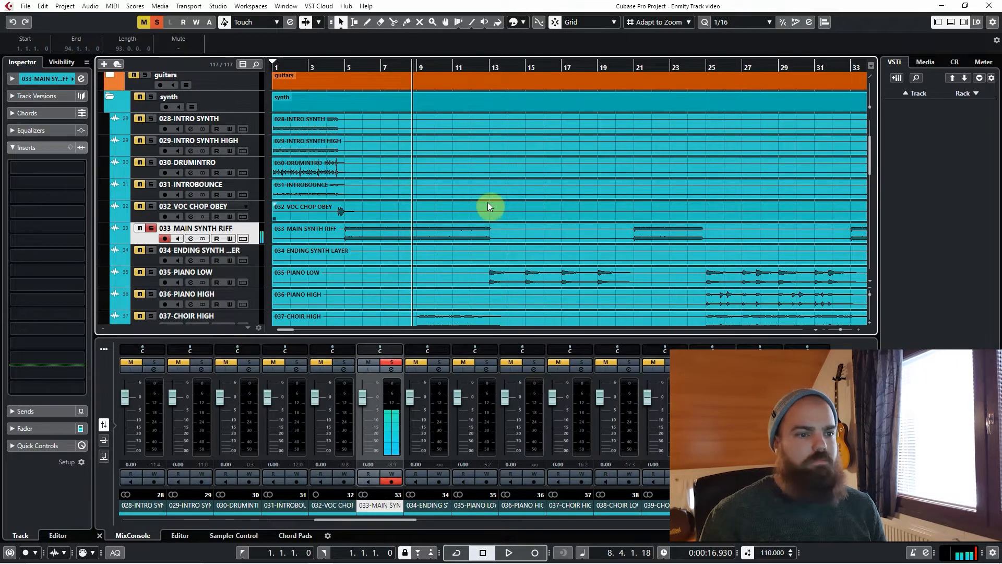
pyautogui.press('g')
pyautogui.press('s')
# Solo the 034 ending synth layer track, audition it from bar 89 and clear its solo.
pyautogui.scroll(-2, 374, 218)
pyautogui.scroll(1, 375, 217)
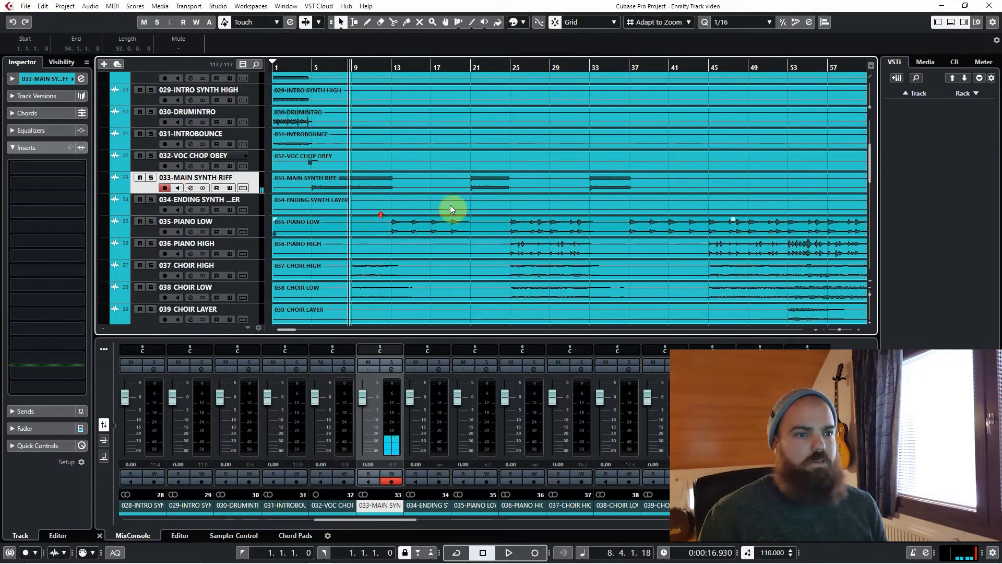
pyautogui.press('g')
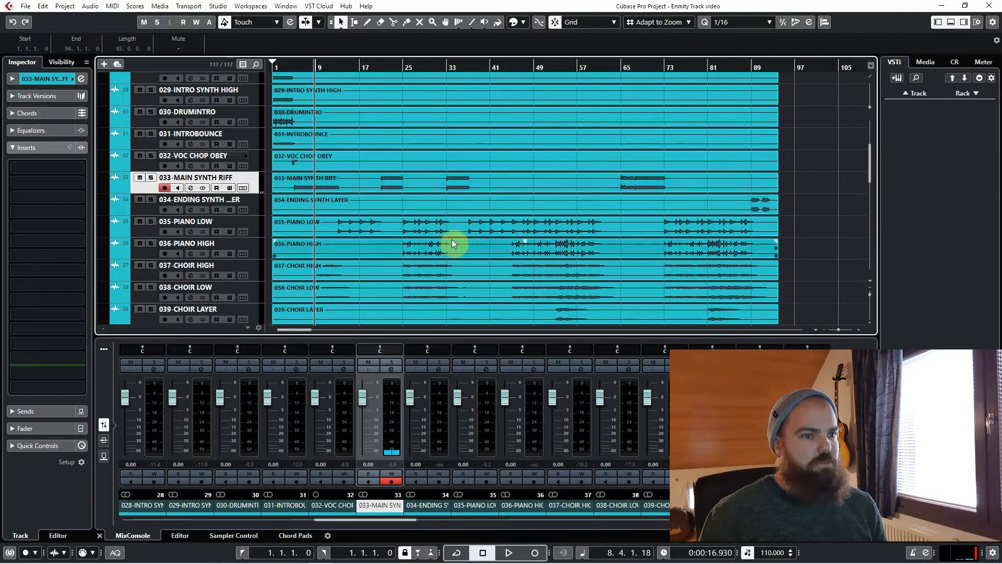
pyautogui.scroll(-2, 355, 177)
pyautogui.scroll(2, 339, 173)
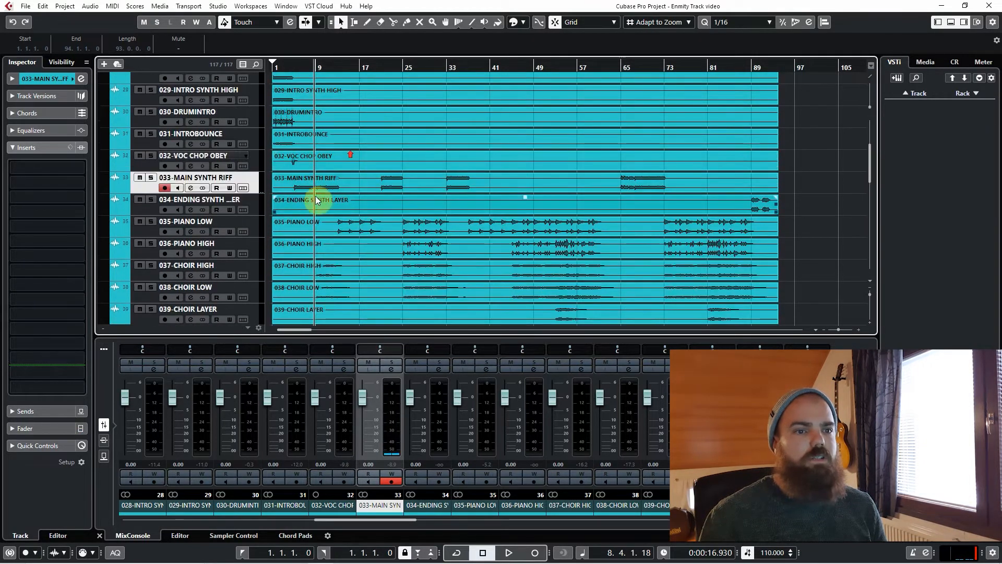
pyautogui.click(258, 201)
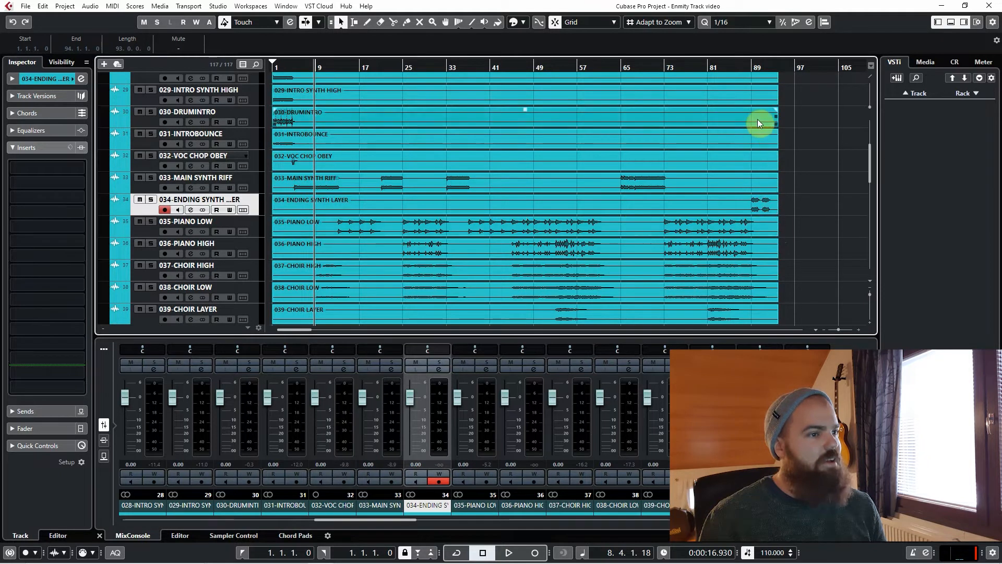
pyautogui.click(754, 67)
pyautogui.press('s')
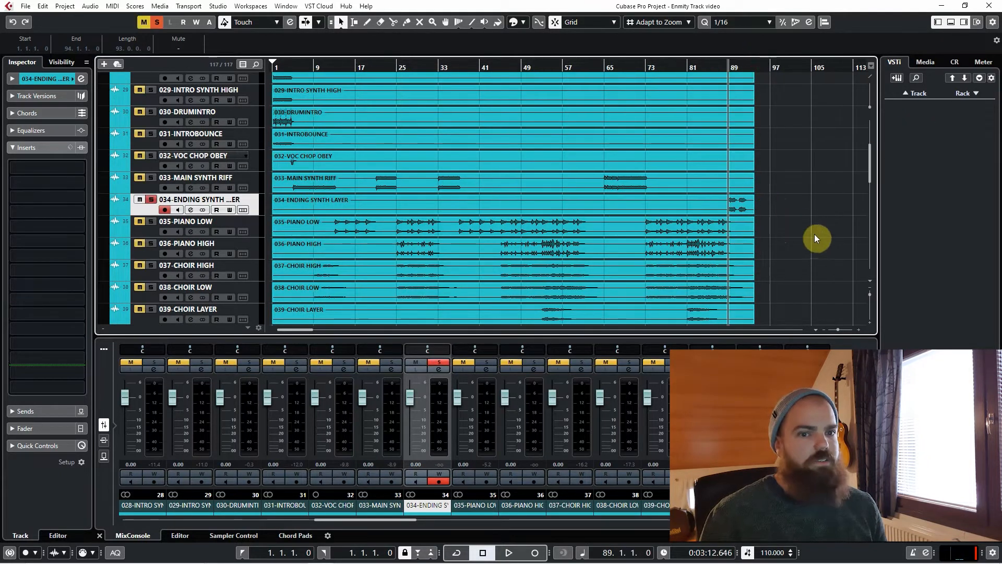
pyautogui.press('space')
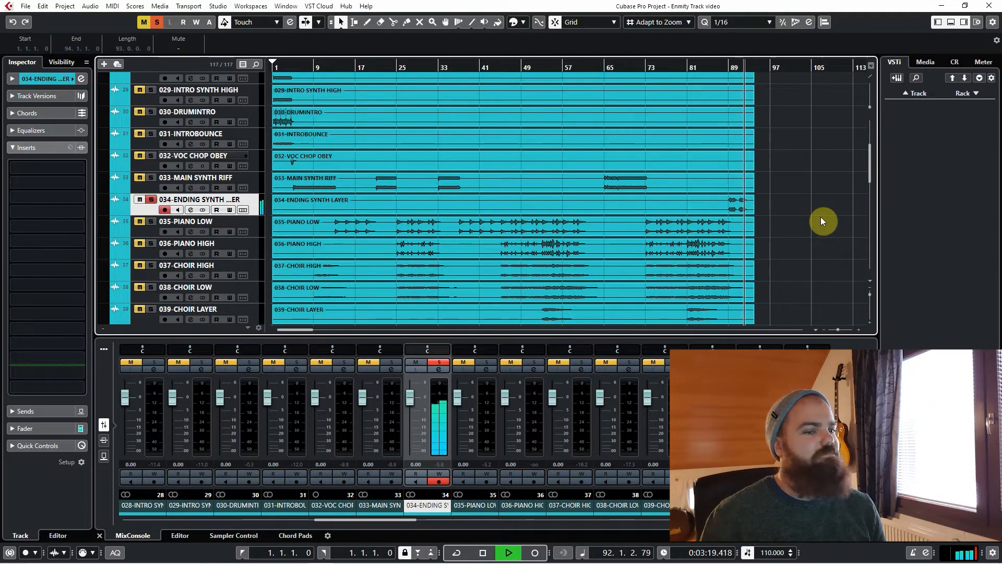
pyautogui.press('space')
pyautogui.click(151, 201)
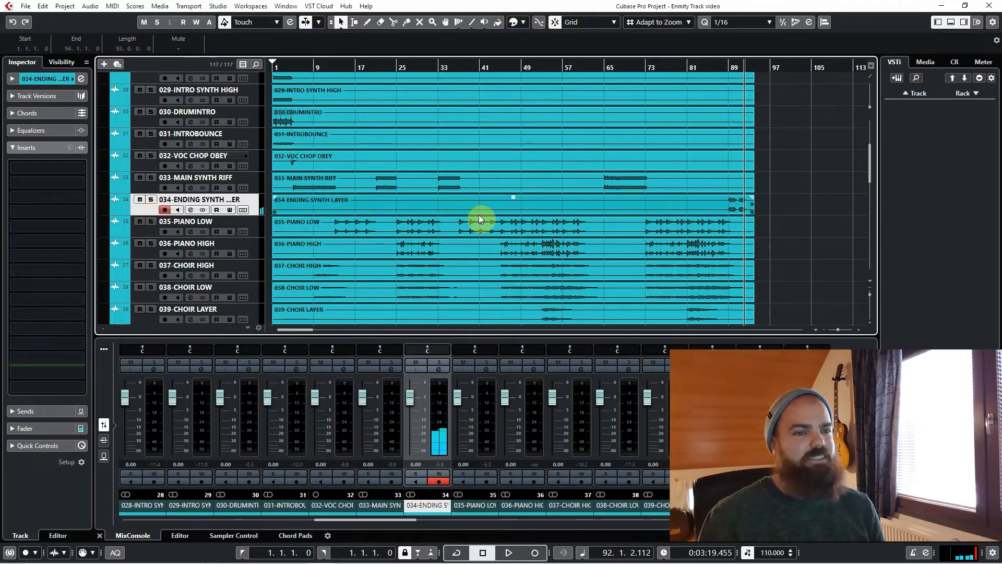
# Solo the 035-PIANO LOW track and audition its first passage from bar 13.
pyautogui.scroll(-2, 377, 216)
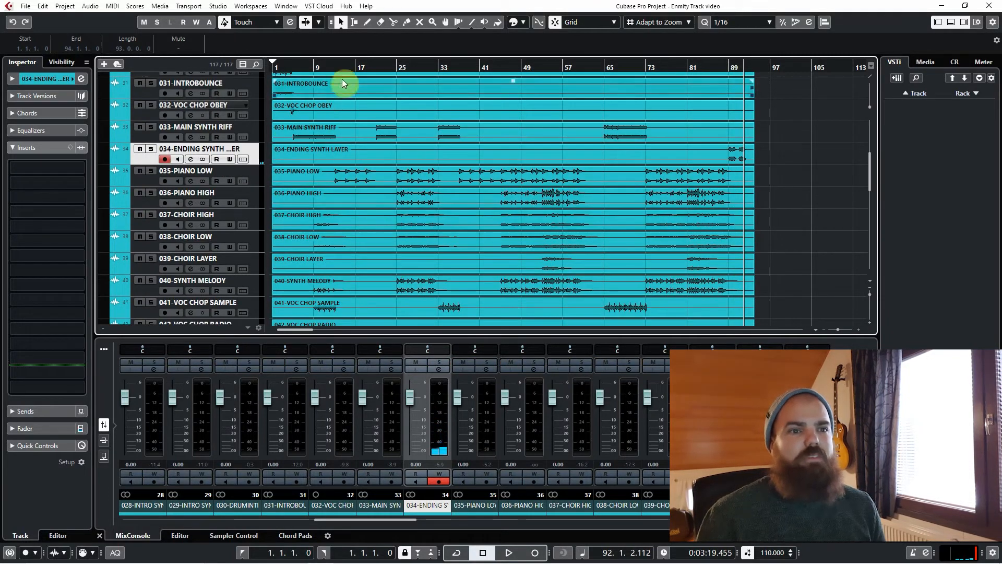
pyautogui.click(334, 67)
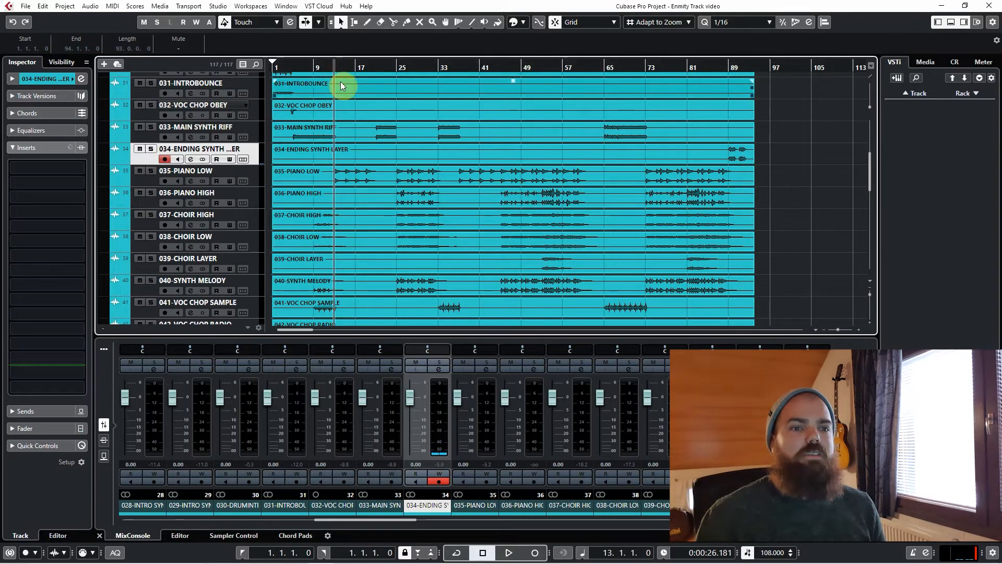
pyautogui.click(257, 171)
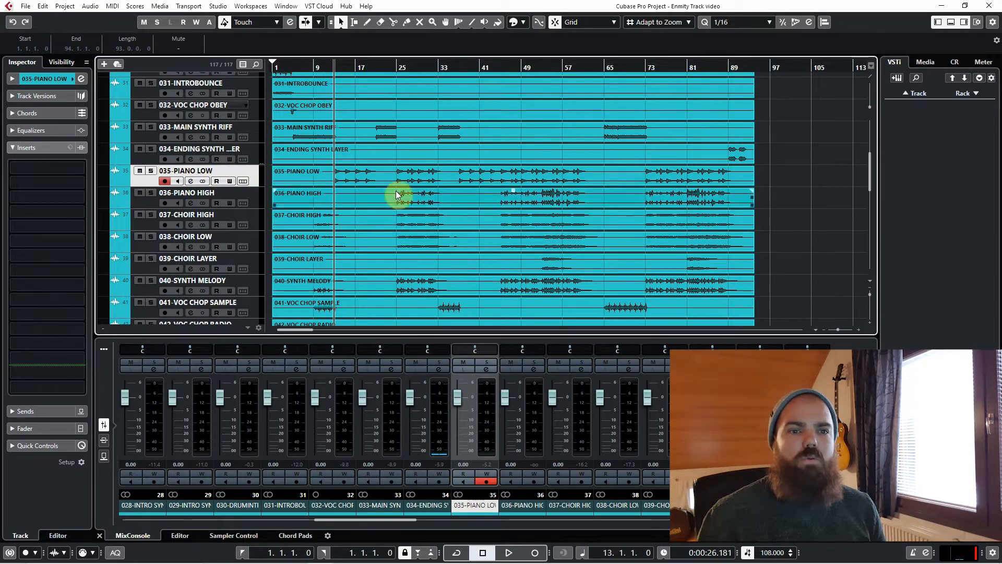
pyautogui.press('s')
pyautogui.press('space')
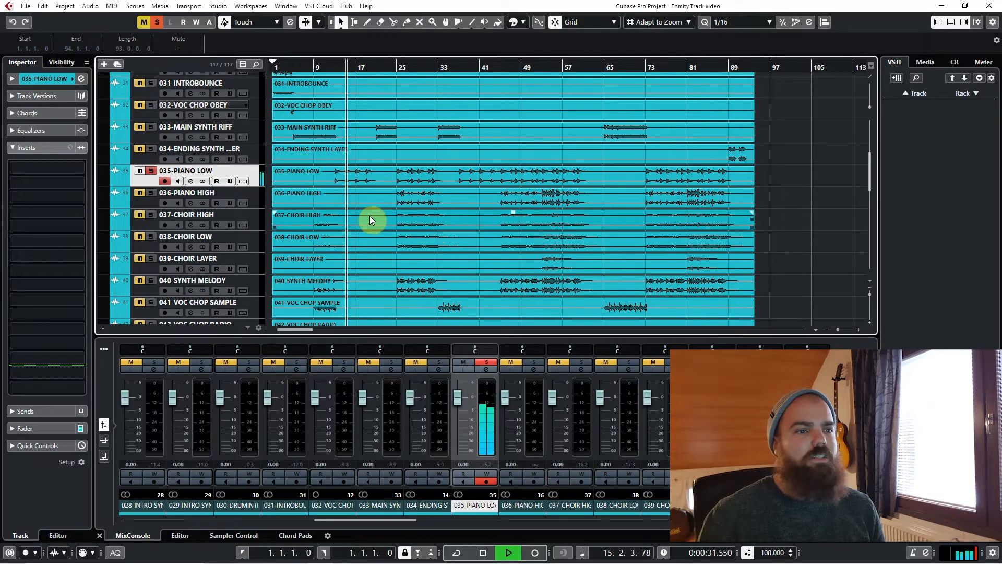
pyautogui.press('space')
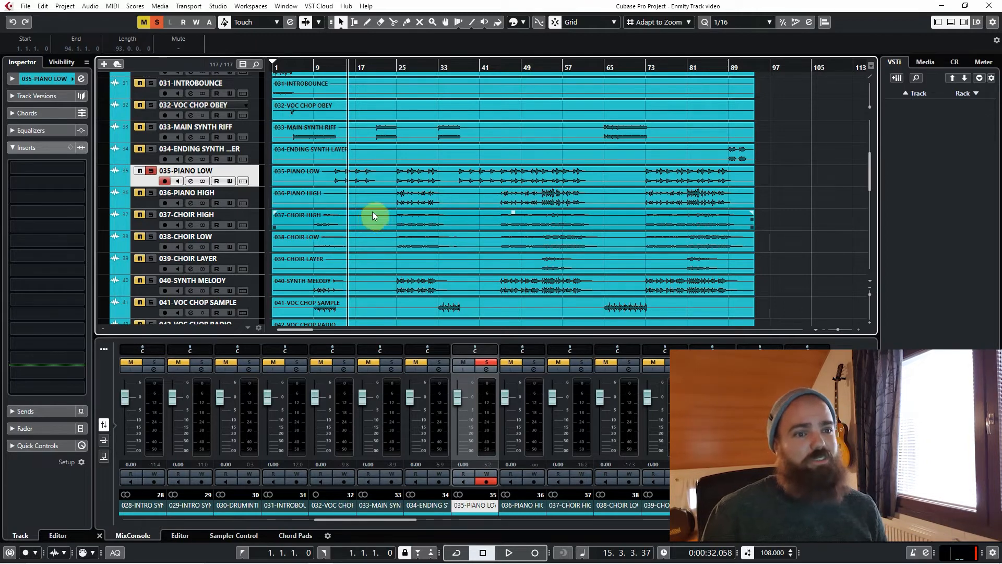
# Audition more of the soloed low piano from bar 17 and from bar 25.
pyautogui.click(352, 67)
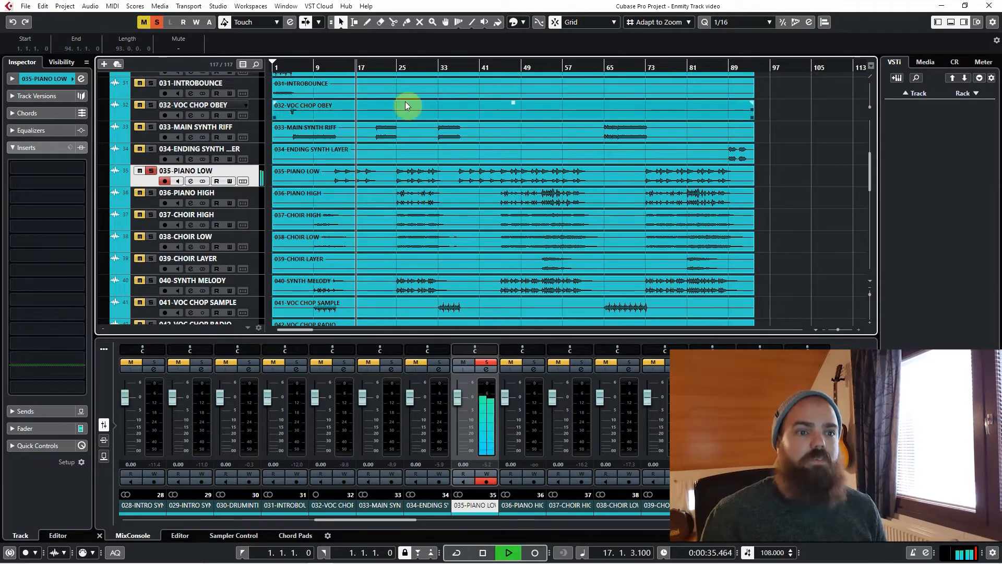
pyautogui.click(395, 67)
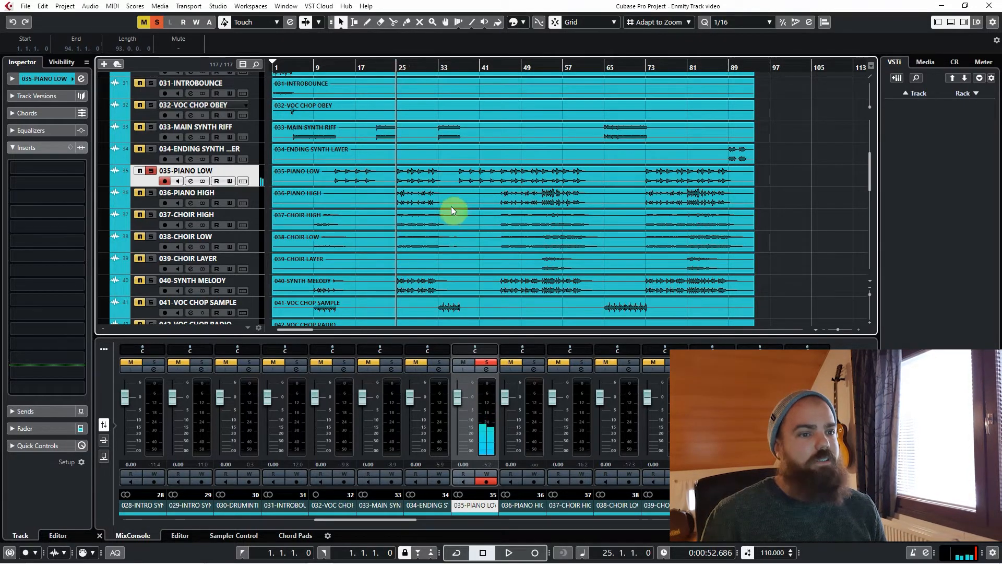
pyautogui.press('space')
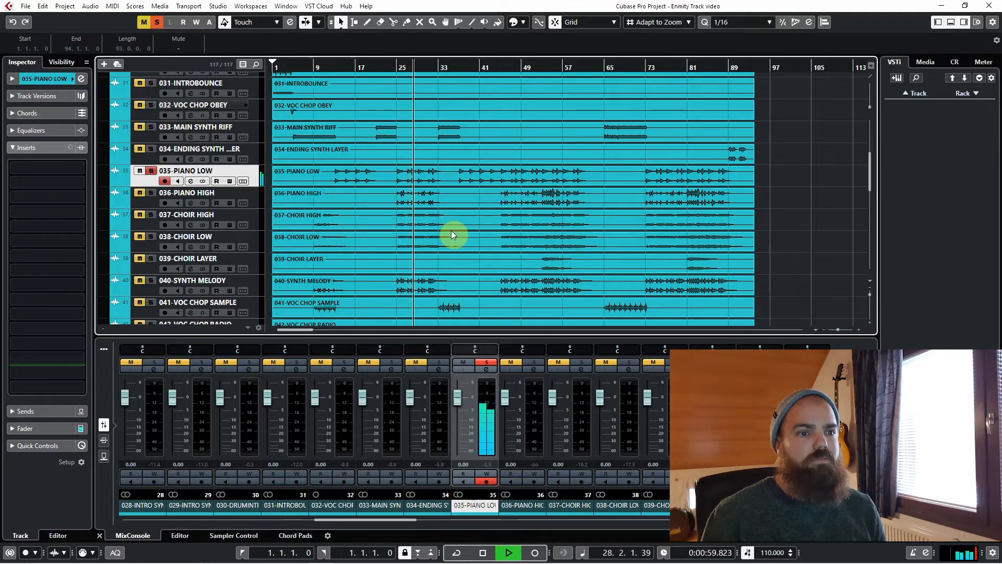
pyautogui.press('space')
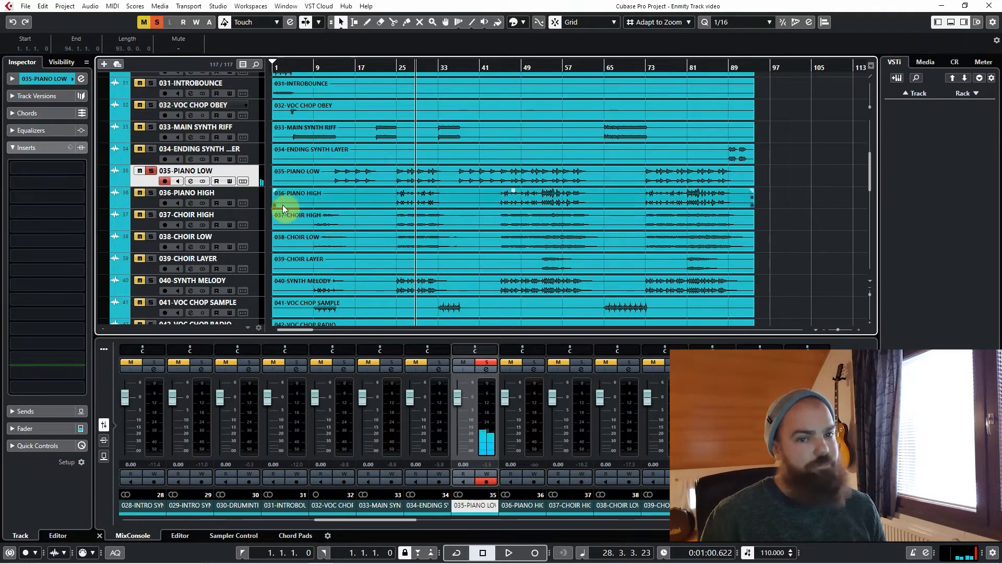
# Clear the low piano's solo, solo 036-PIANO HIGH, audition it from bar 25 and clear its solo.
pyautogui.click(258, 194)
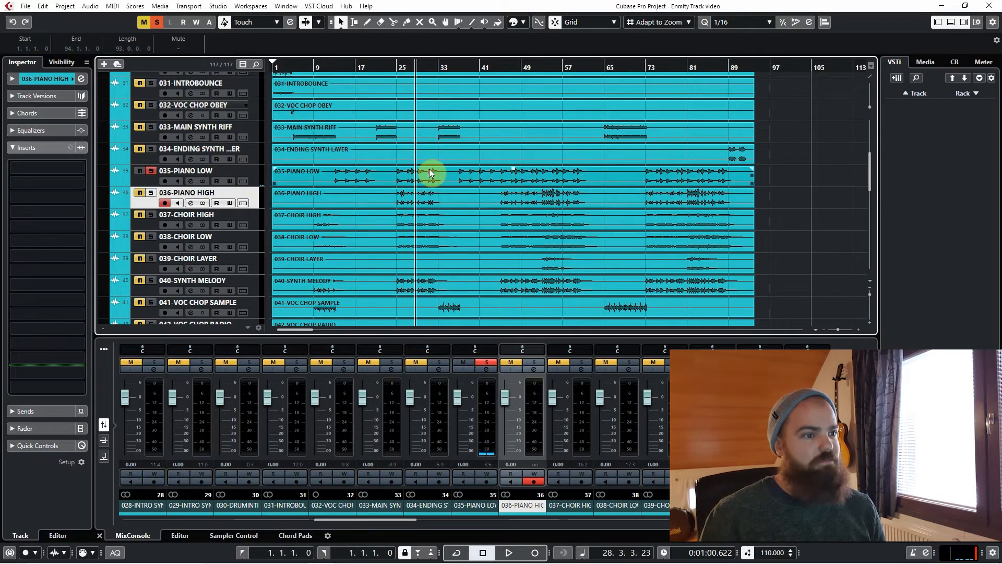
pyautogui.click(255, 174)
pyautogui.press('s')
pyautogui.click(255, 205)
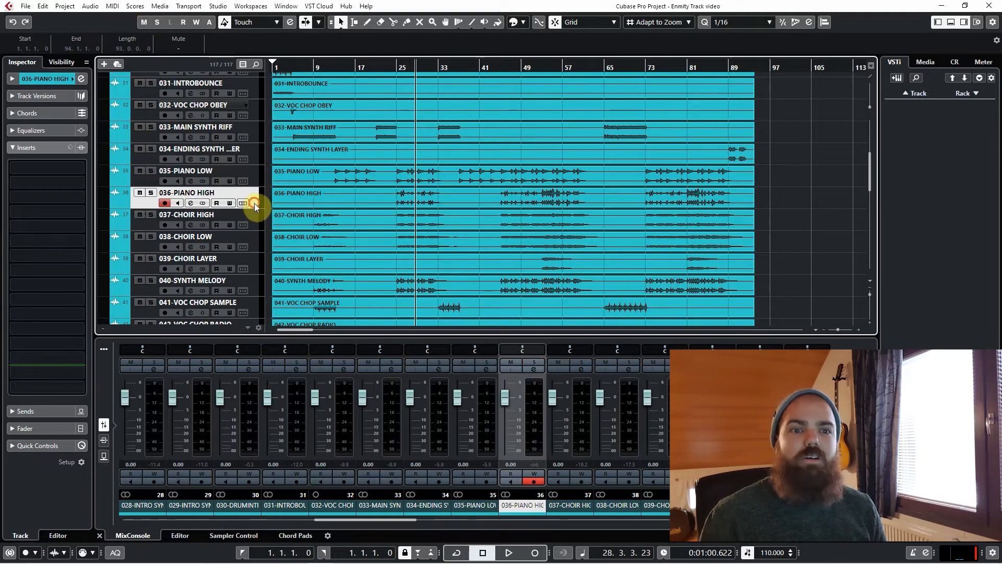
pyautogui.press('s')
pyautogui.click(398, 65)
pyautogui.press('space')
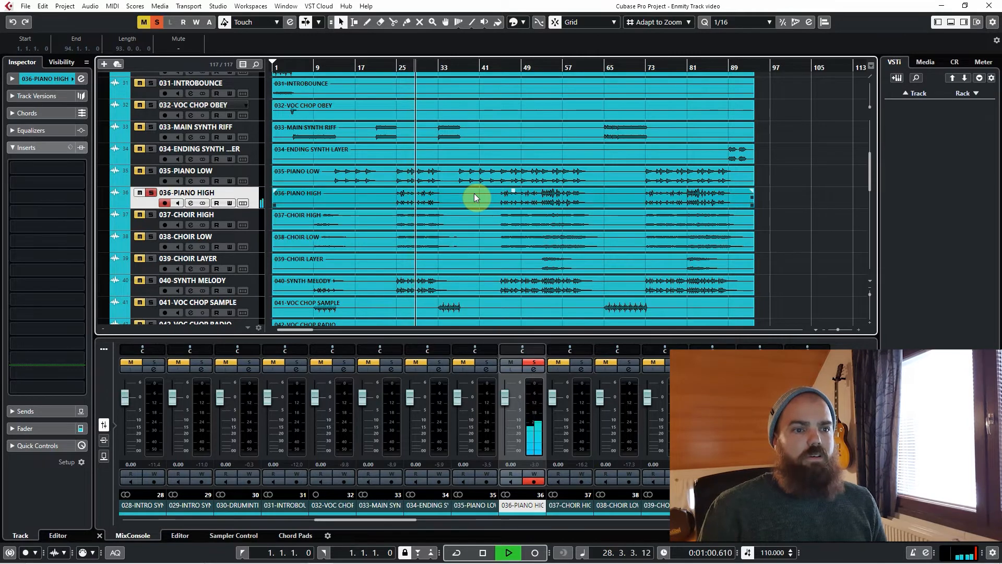
pyautogui.press('space')
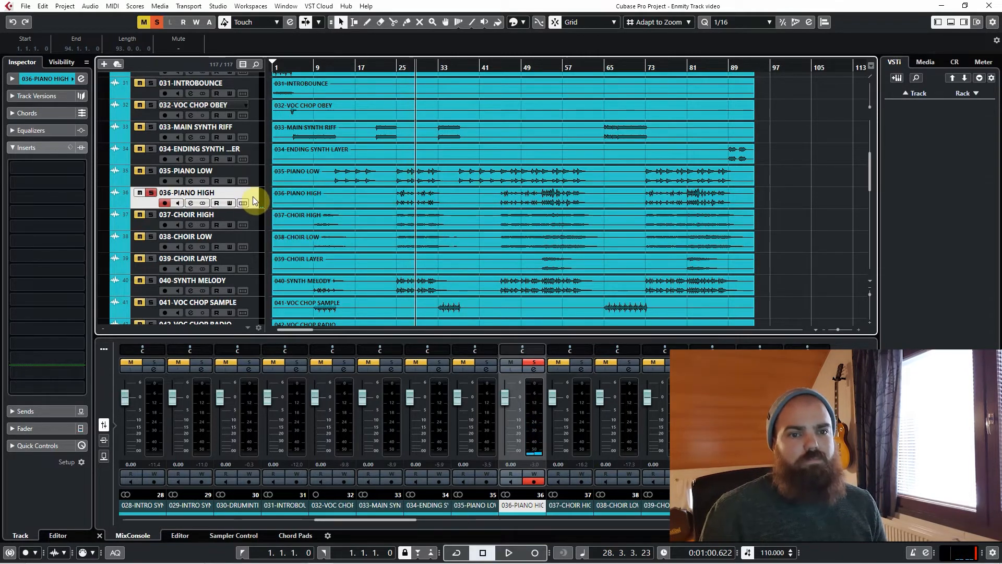
pyautogui.click(151, 193)
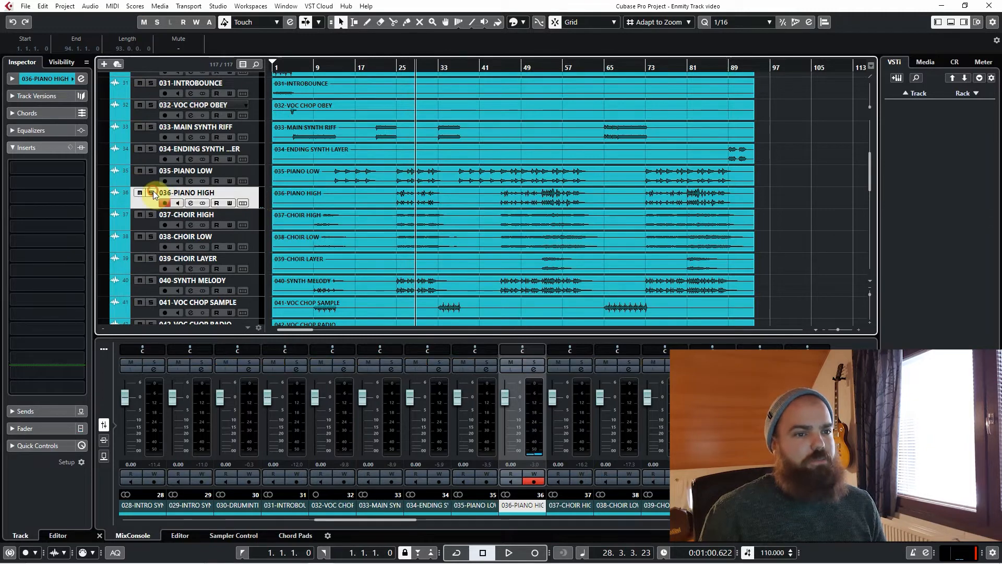
# Solo the 037-CHOIR HIGH track and audition it from bar 25.
pyautogui.scroll(-2, 398, 223)
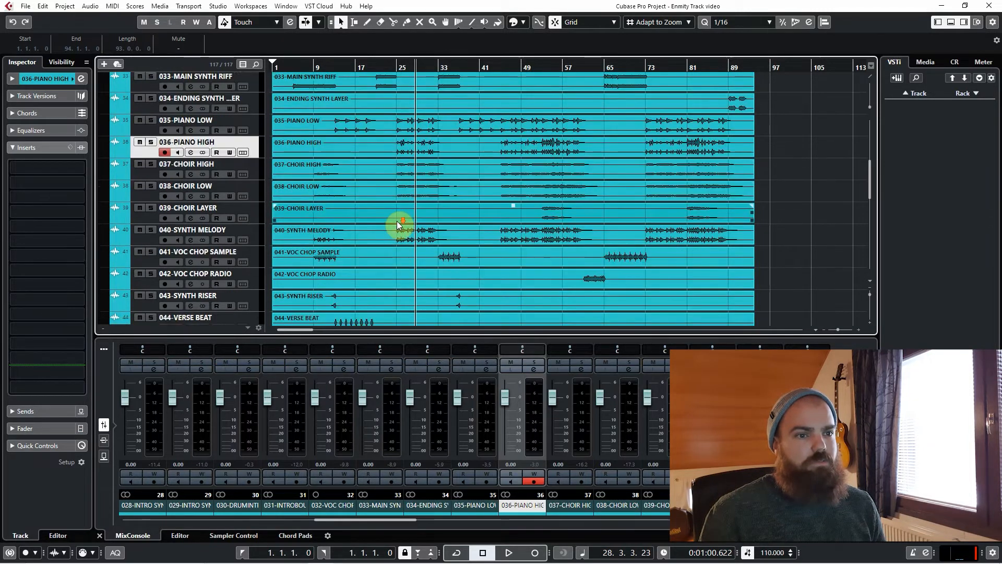
pyautogui.scroll(2, 350, 223)
pyautogui.click(256, 215)
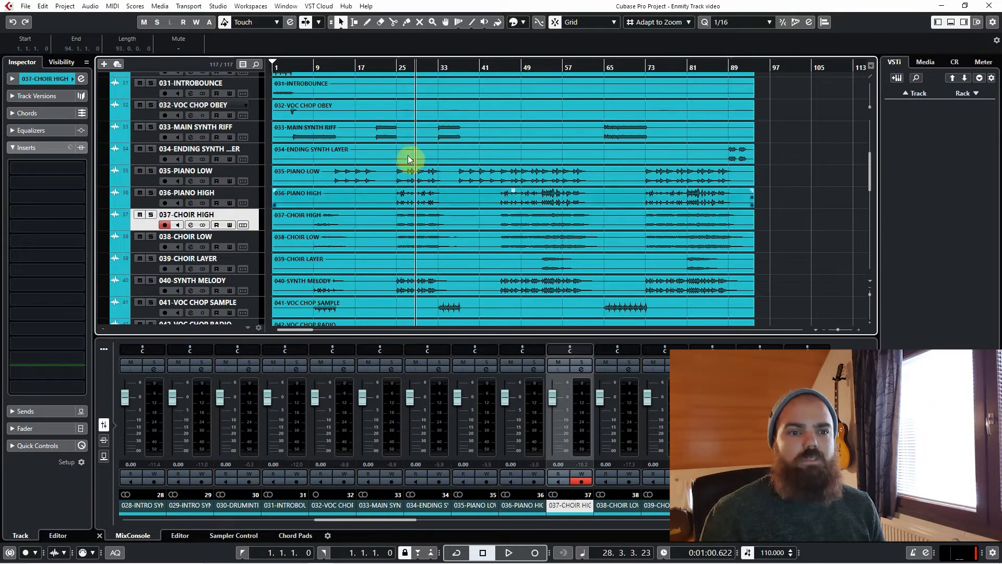
pyautogui.click(398, 69)
pyautogui.click(455, 217)
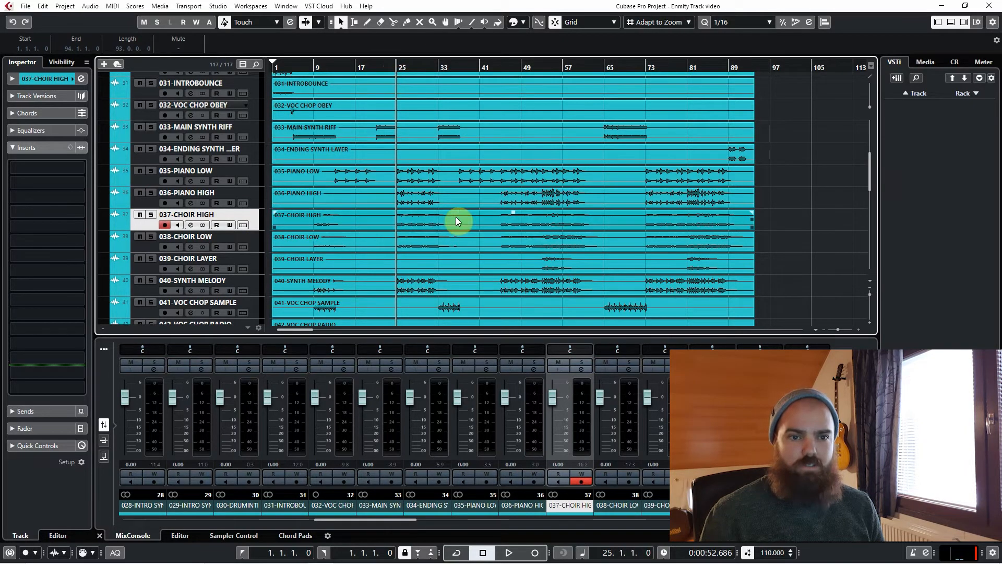
pyautogui.press('s')
pyautogui.press('space')
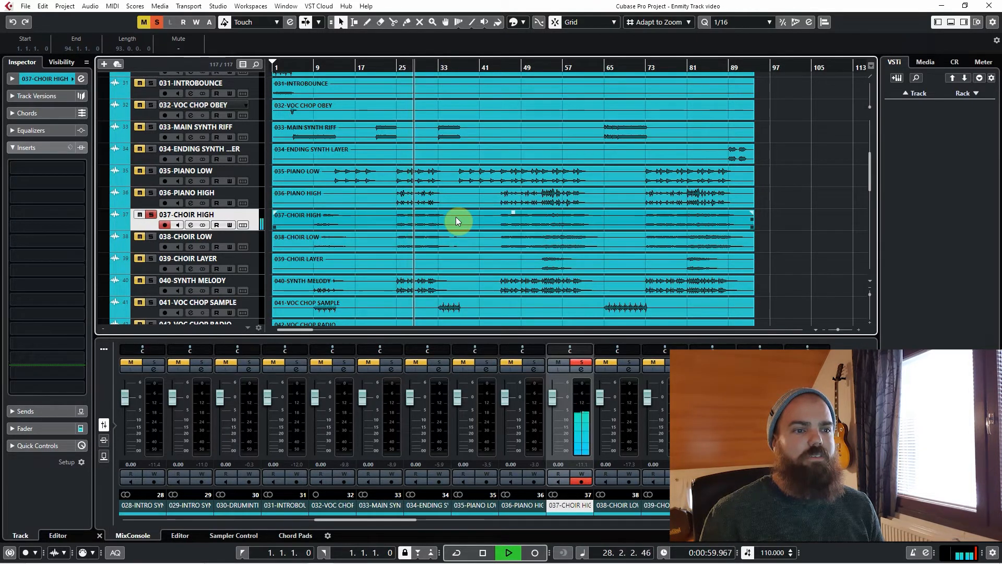
pyautogui.press('space')
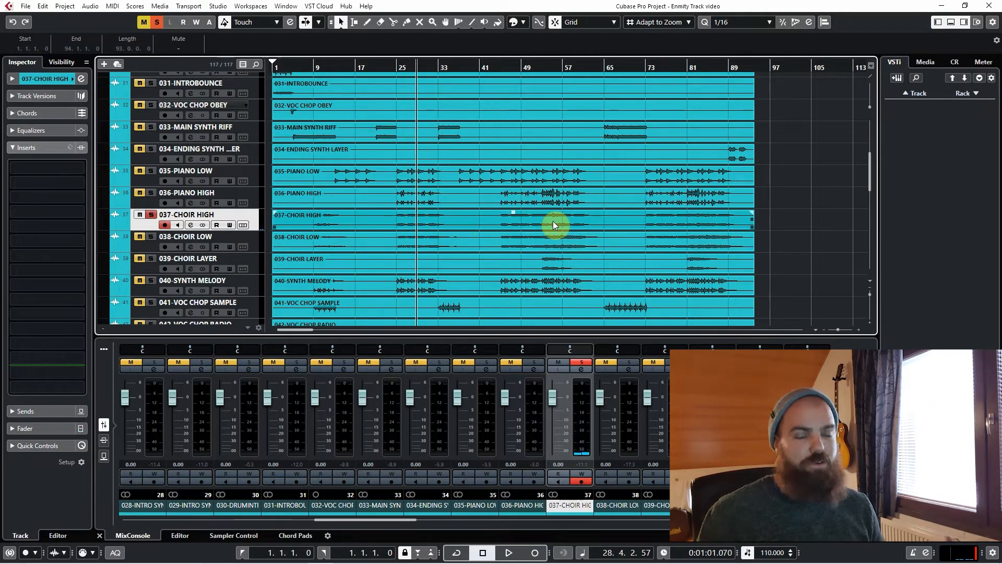
# Switch the solo from 037-CHOIR HIGH to 038-CHOIR LOW and audition the low choir from bar 28.
pyautogui.click(258, 244)
pyautogui.click(257, 223)
pyautogui.click(252, 241)
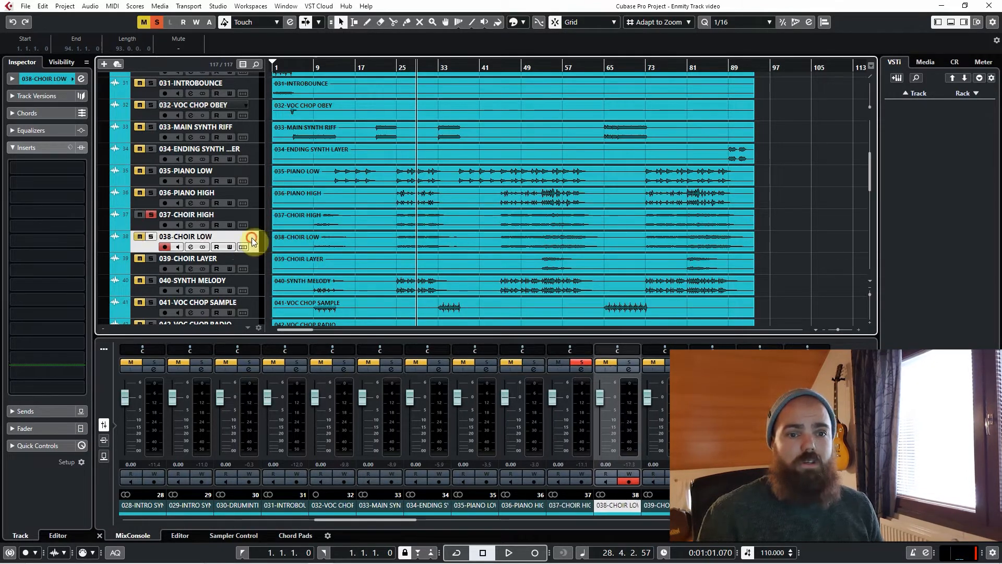
pyautogui.click(150, 236)
pyautogui.click(151, 214)
pyautogui.press('space')
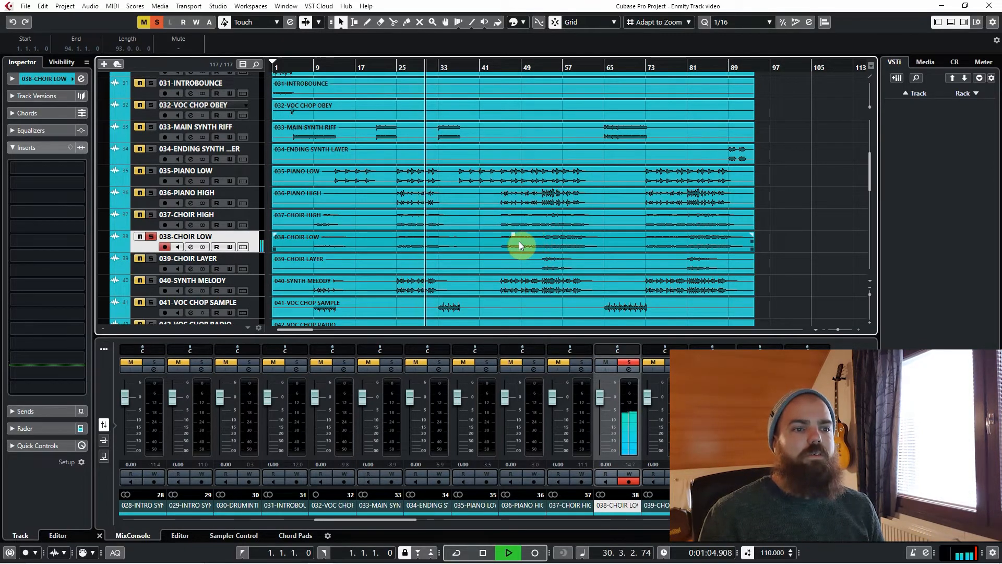
pyautogui.press('space')
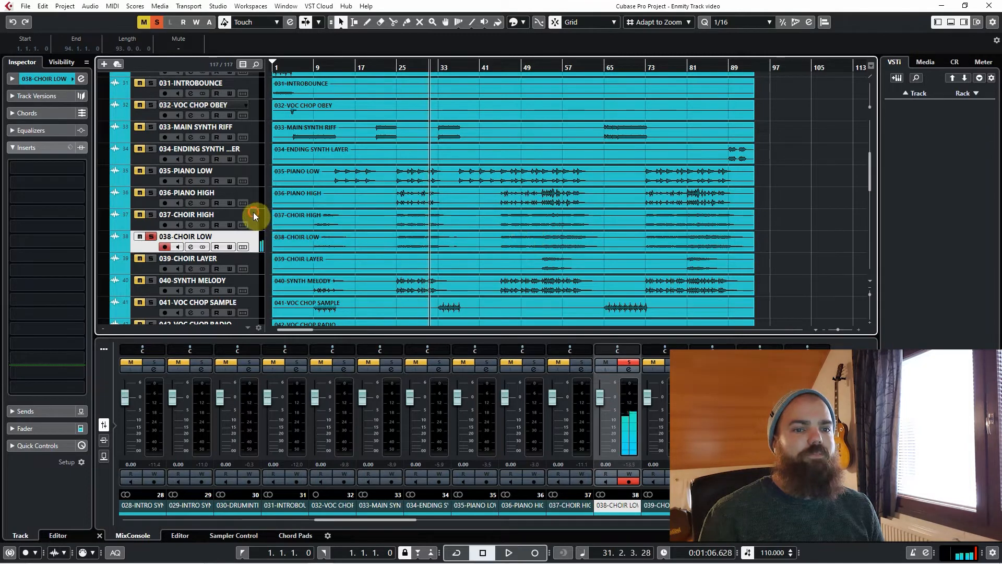
# Add 037-CHOIR HIGH to the soloed 038-CHOIR LOW, audition both choirs together from bar 31 and clear both solos.
pyautogui.click(253, 212)
pyautogui.press('space')
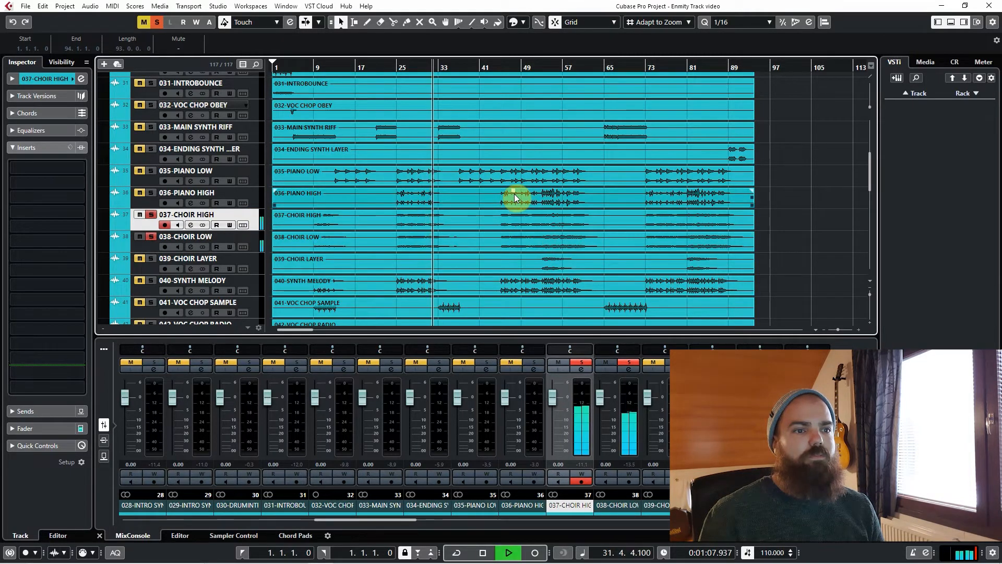
pyautogui.press('space')
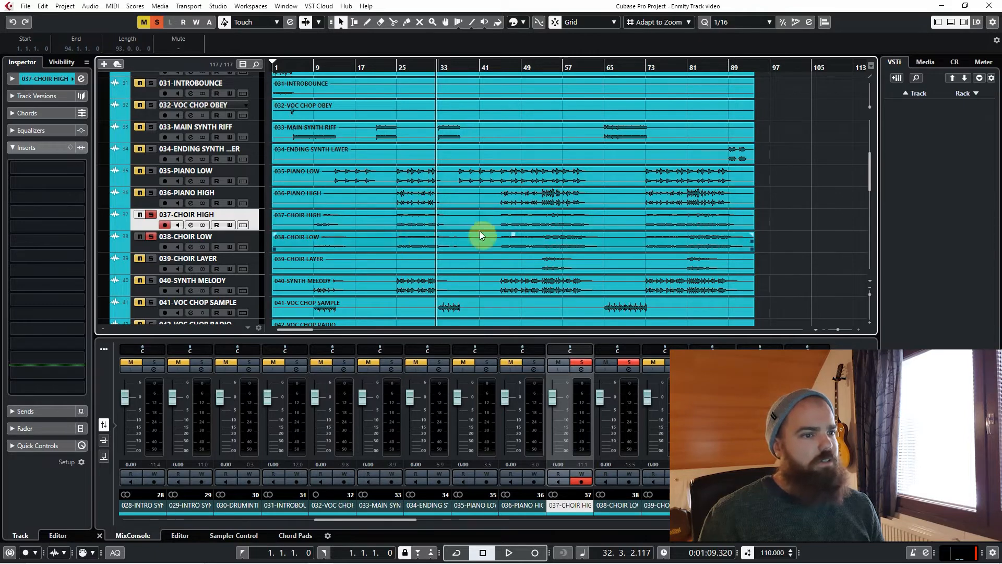
pyautogui.keyDown('ctrl'); pyautogui.click(255, 243); pyautogui.keyUp('ctrl')
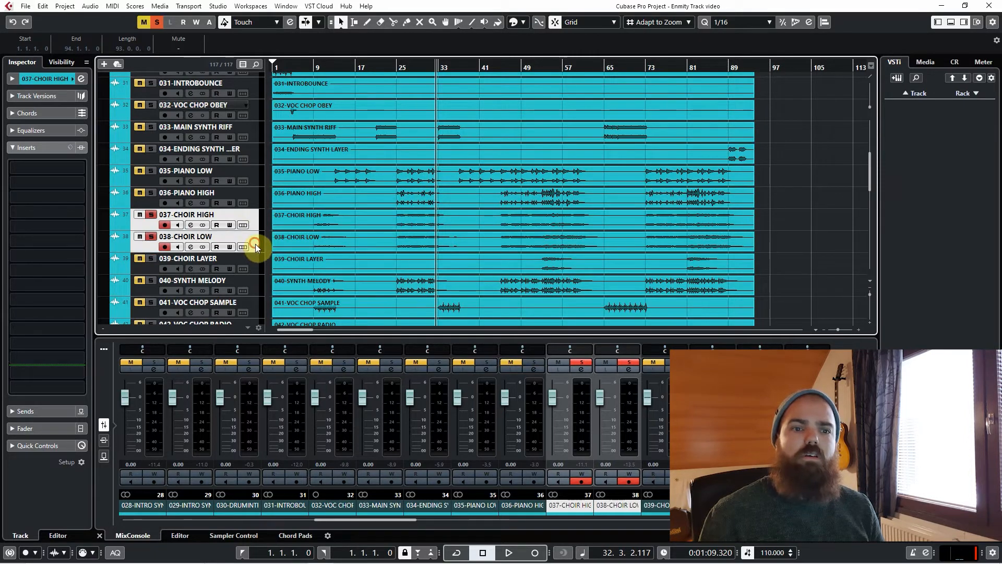
pyautogui.press('s')
# Solo the 039-CHOIR LAYER track and audition it from bar 54.
pyautogui.scroll(-2, 339, 230)
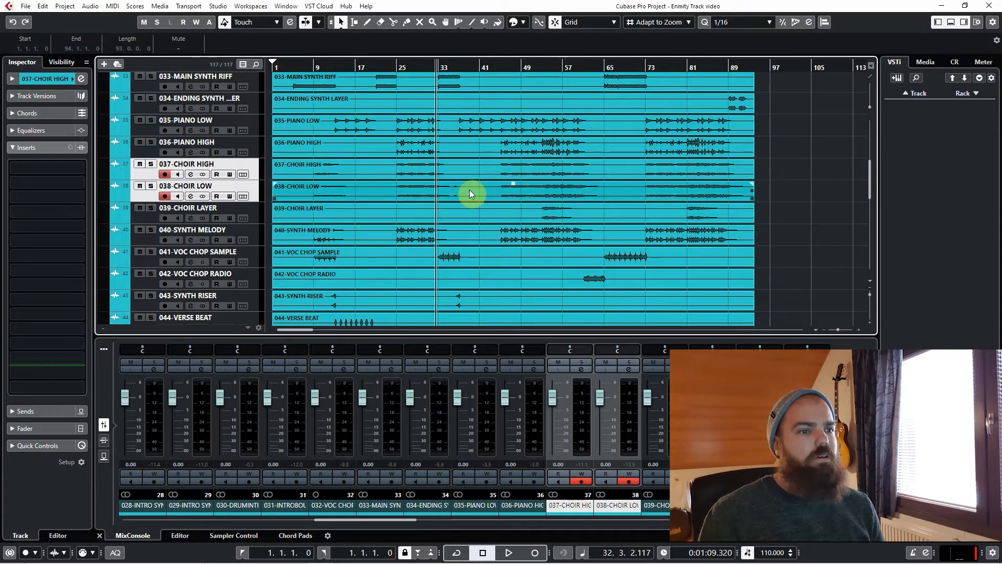
pyautogui.click(547, 67)
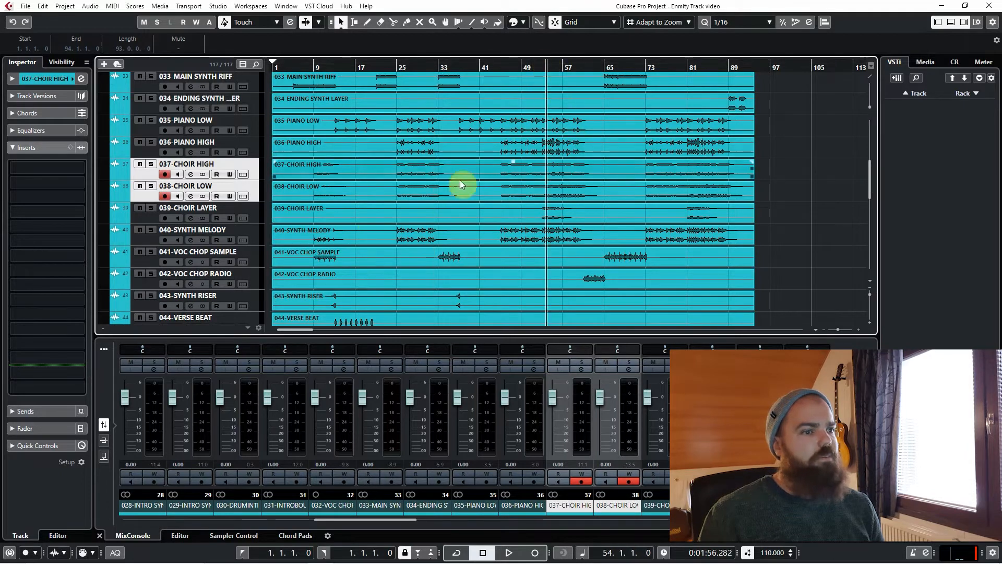
pyautogui.click(255, 217)
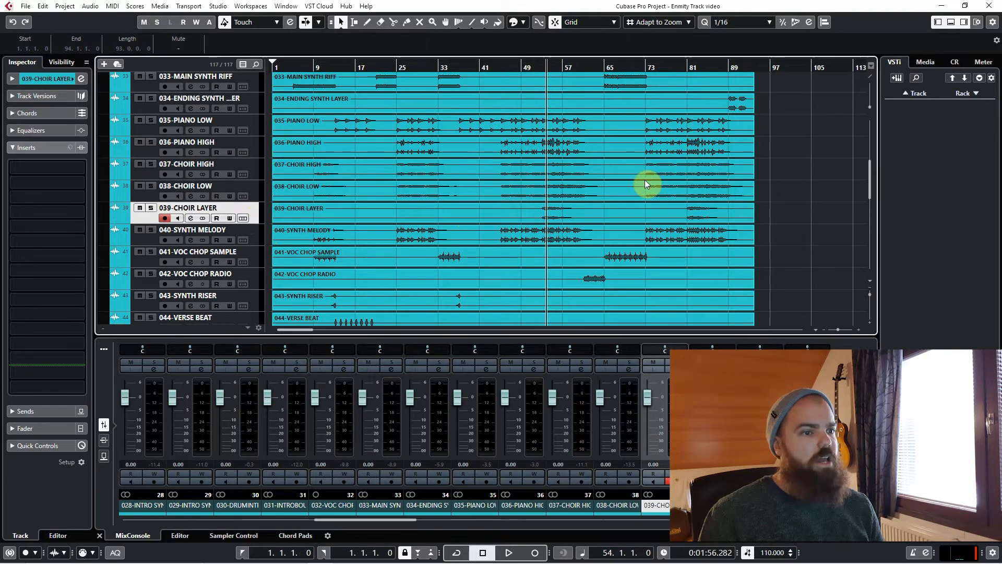
pyautogui.press('s')
pyautogui.press('space')
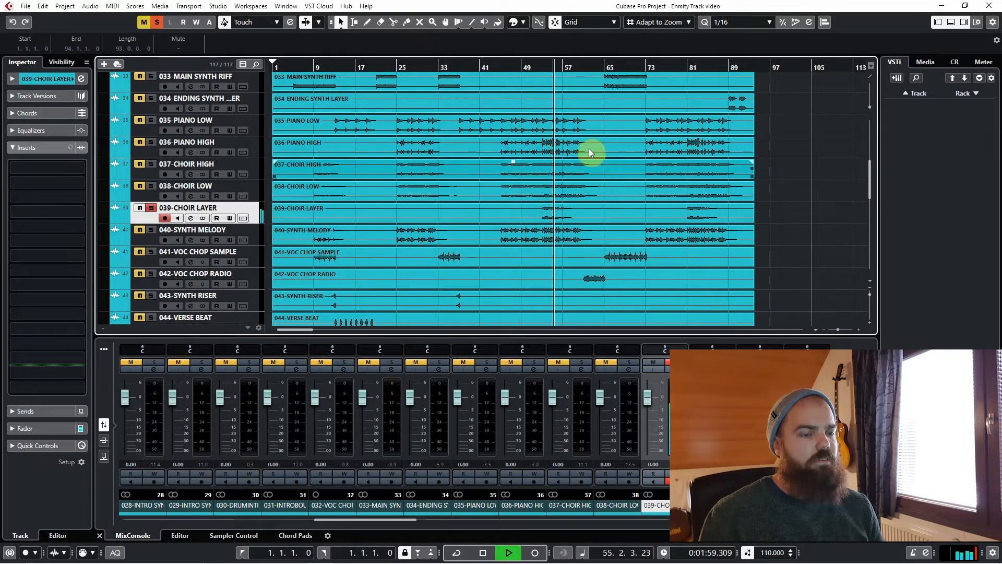
pyautogui.press('space')
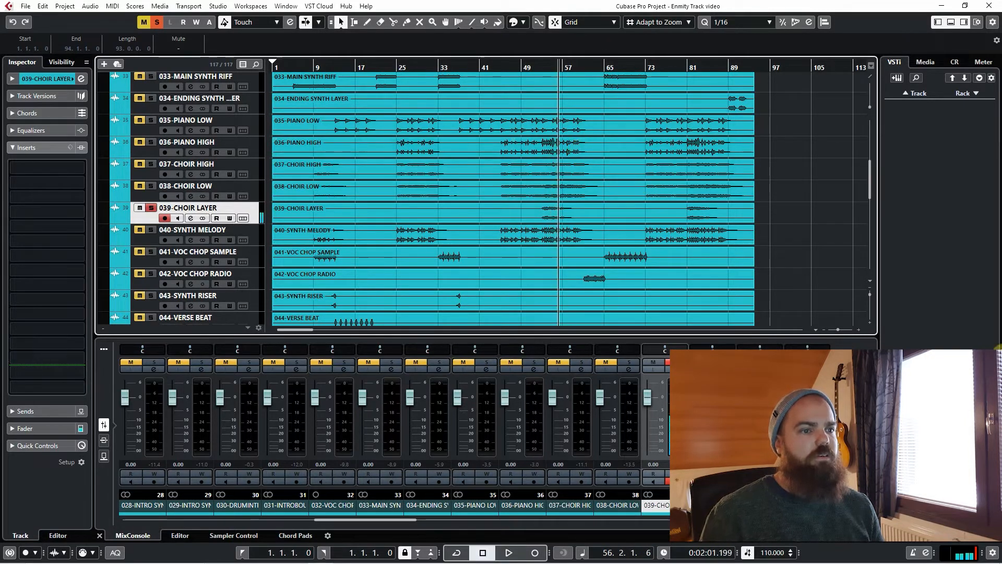
# Examine where the choir layer enters, set the playback position to bar 53 and clear the solo on 039-CHOIR LAYER.
pyautogui.scroll(1, 564, 162)
pyautogui.scroll(1, 566, 168)
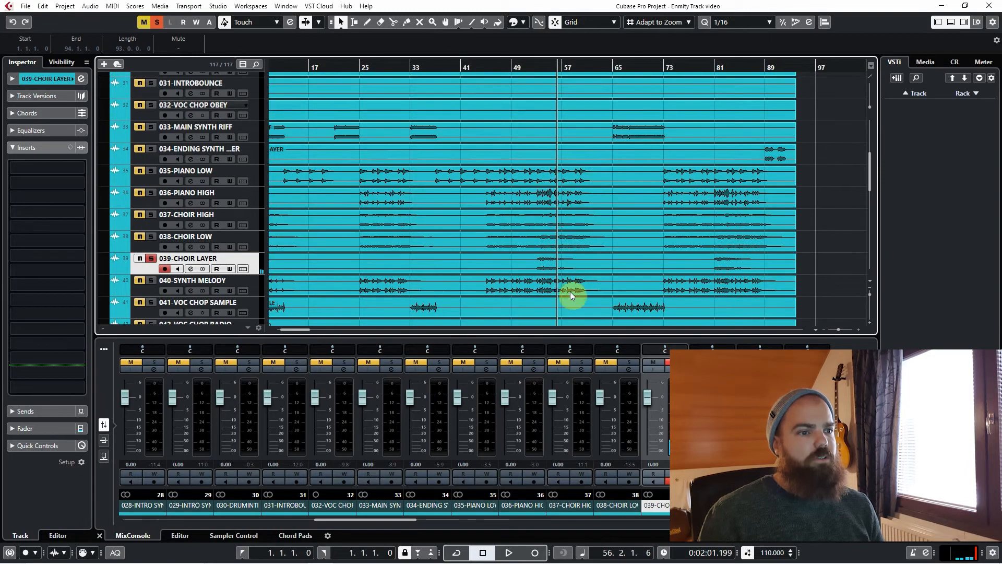
pyautogui.scroll(-1, 572, 281)
pyautogui.scroll(2, 565, 250)
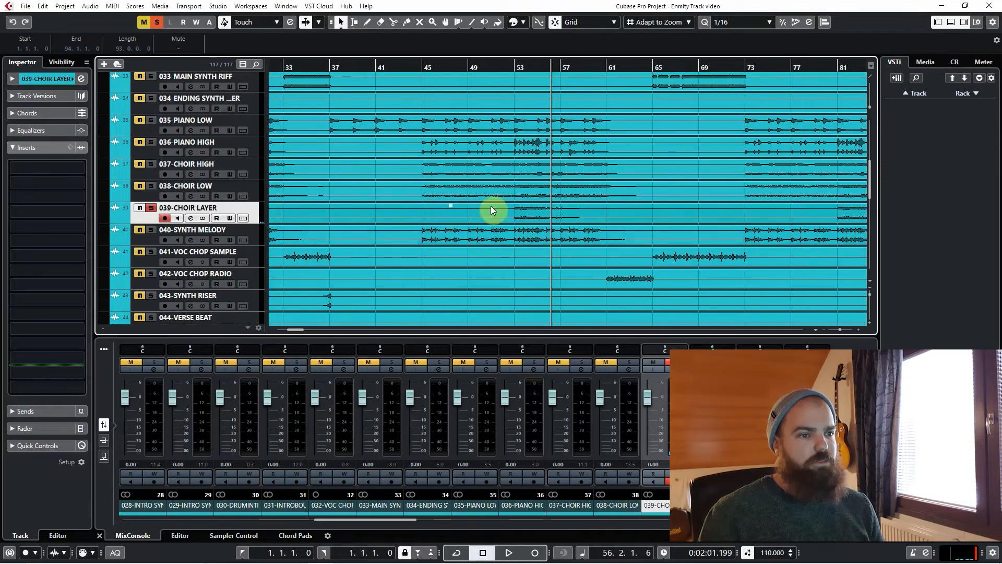
pyautogui.click(514, 67)
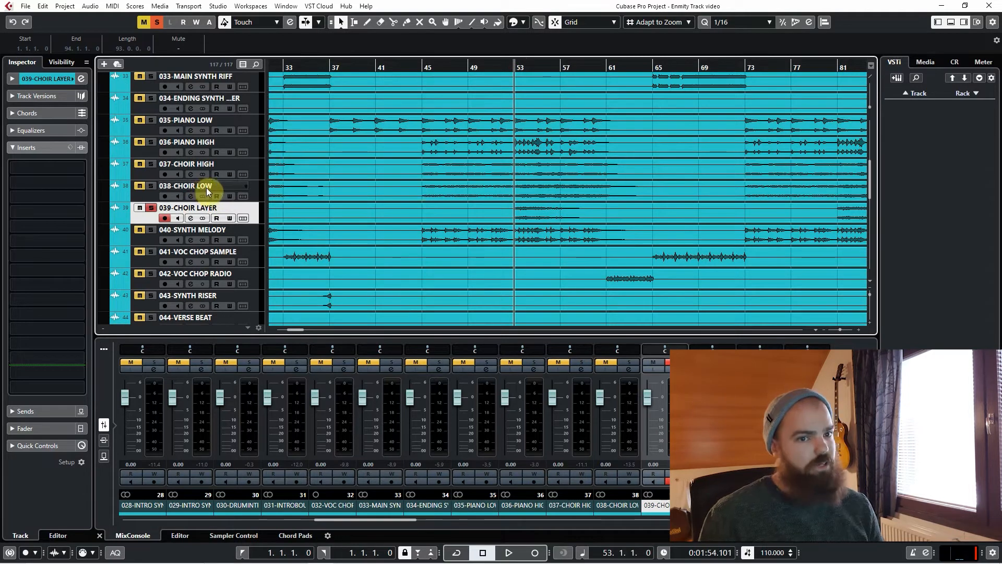
pyautogui.scroll(-5, 457, 237)
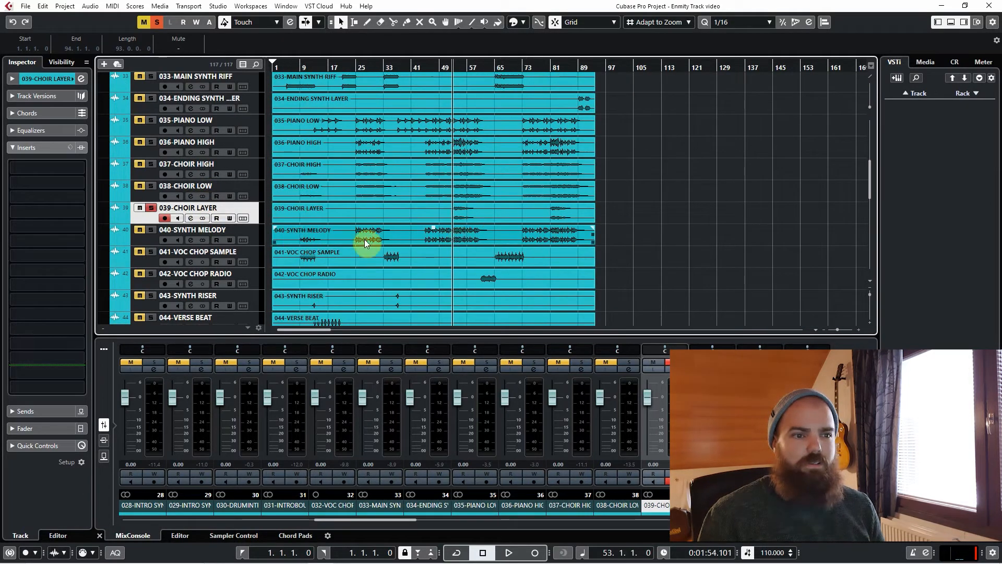
pyautogui.press('s')
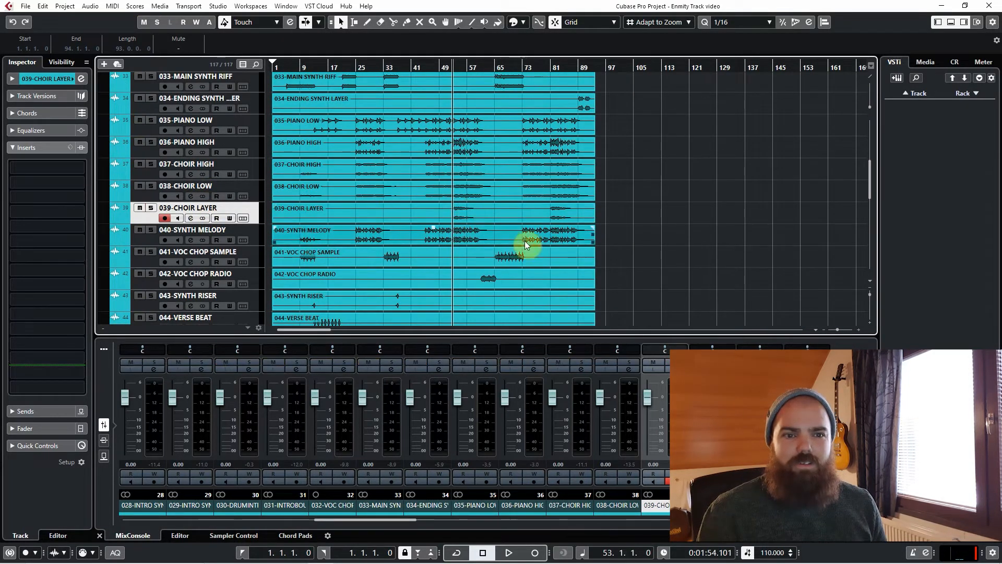
# Solo the 040-SYNTH MELODY track and audition it from bar 25.
pyautogui.click(353, 67)
pyautogui.click(249, 231)
pyautogui.press('s')
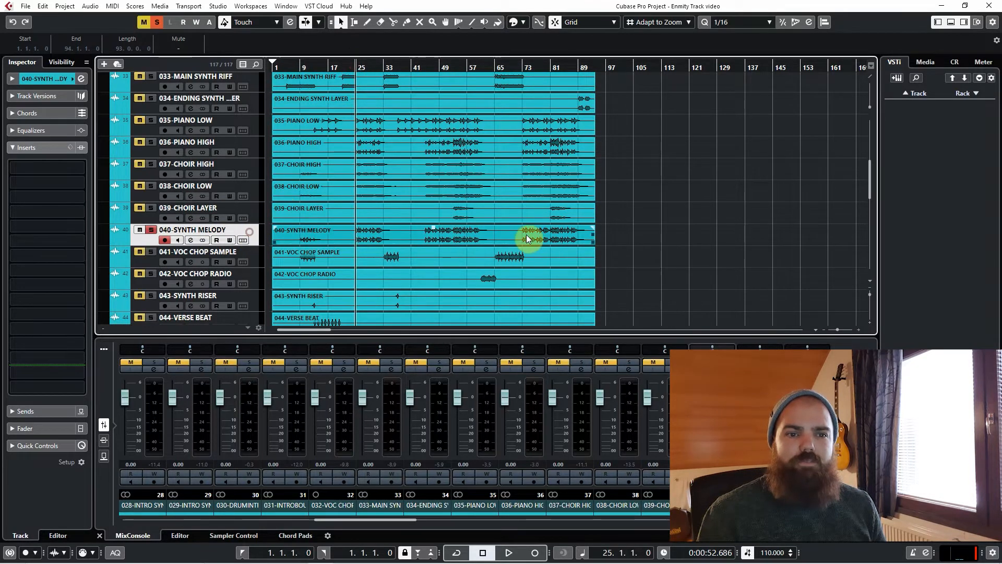
pyautogui.press('space')
pyautogui.scroll(3, 343, 238)
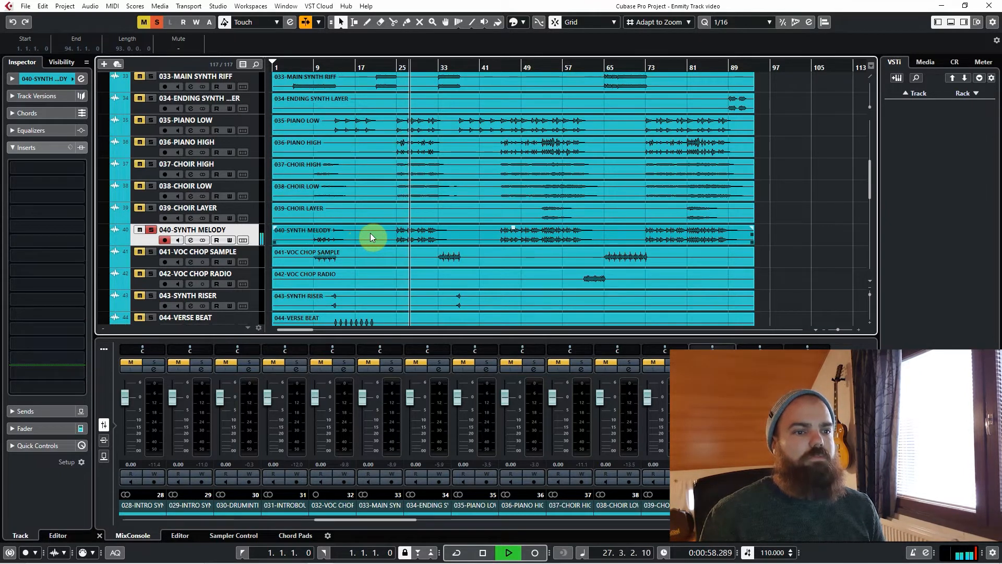
pyautogui.press('space')
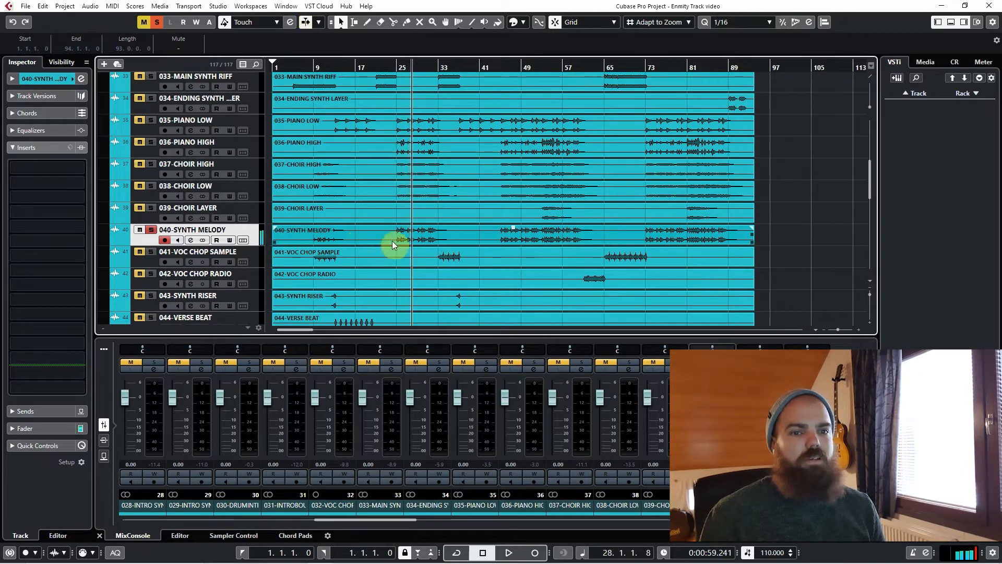
# Add 036-PIANO HIGH to the soloed 040-SYNTH MELODY and audition both together from bar 28.
pyautogui.click(256, 147)
pyautogui.press('space')
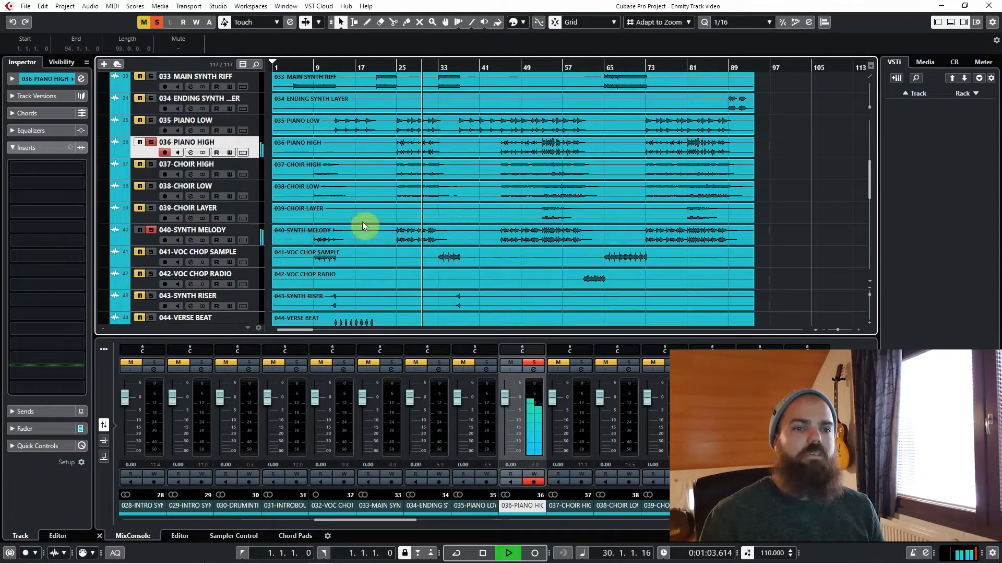
# Stop playback and unsolo 036-PIANO HIGH, listen to the soloed 040-SYNTH MELODY from bar 9, and clear its solo.
pyautogui.press('space')
pyautogui.click(151, 142)
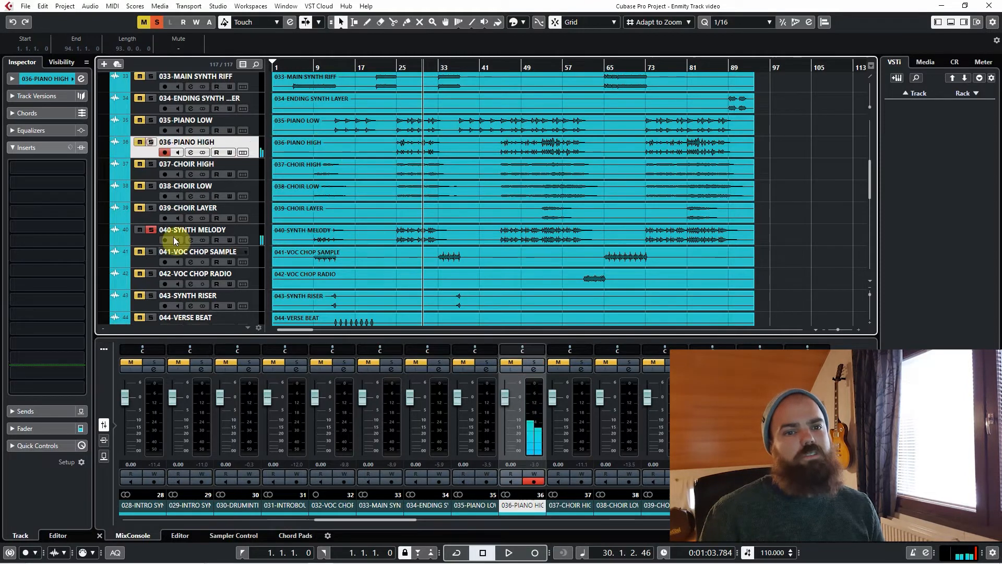
pyautogui.click(254, 229)
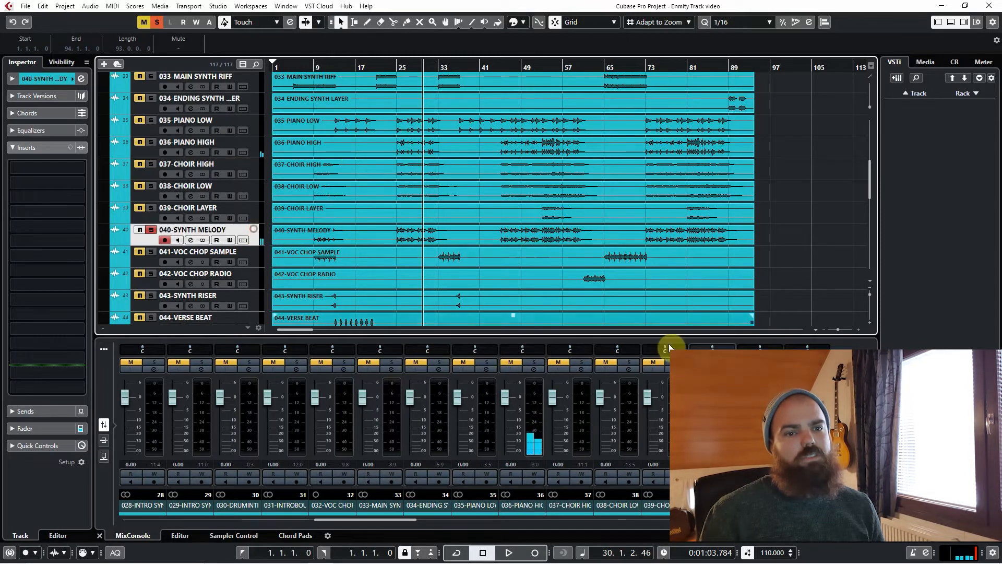
pyautogui.click(315, 66)
pyautogui.press('space')
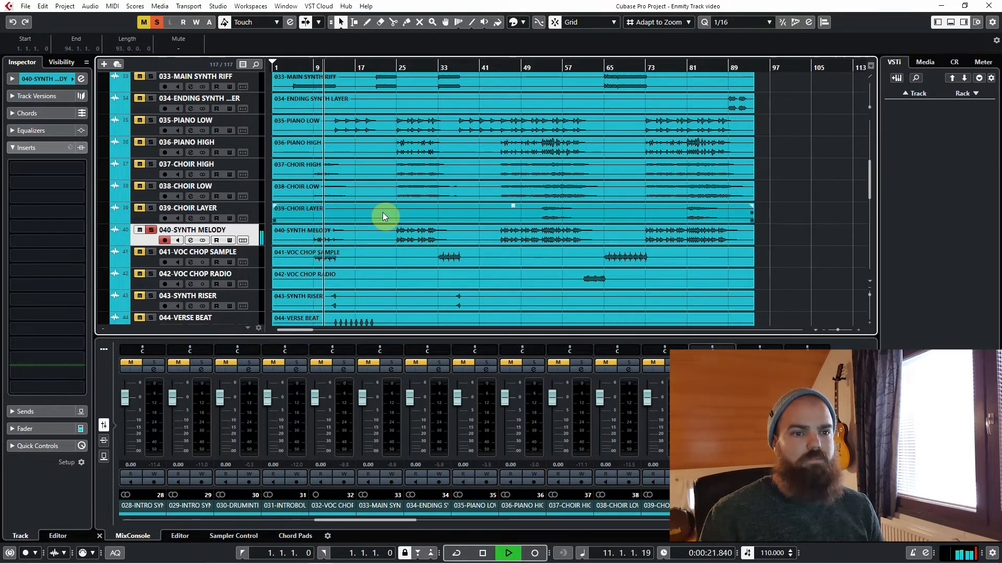
pyautogui.press('space')
pyautogui.click(150, 230)
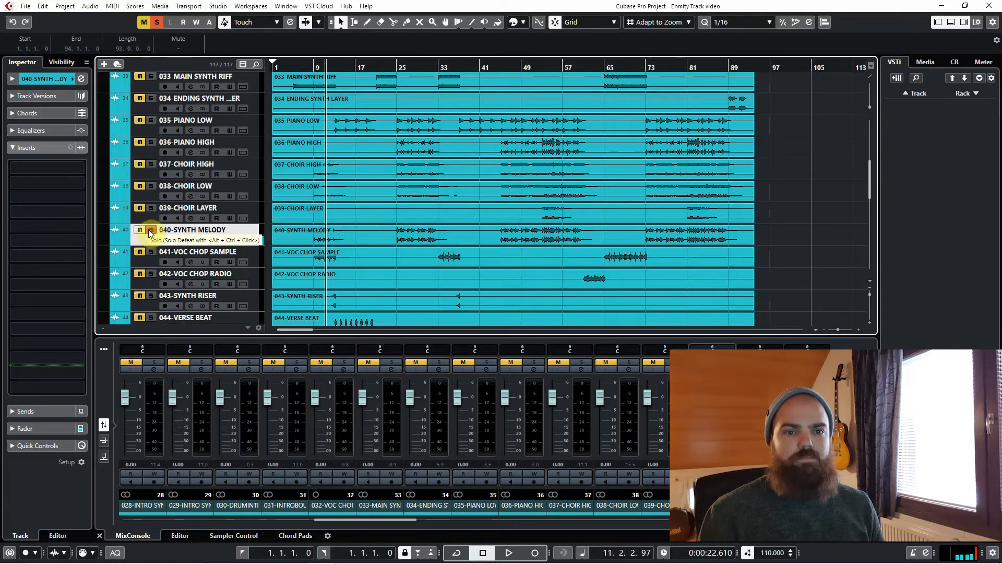
# Solo the 041-VOC CHOP SAMPLE track, listen to it from bar 9, and return it to unsoloed.
pyautogui.scroll(-2, 522, 258)
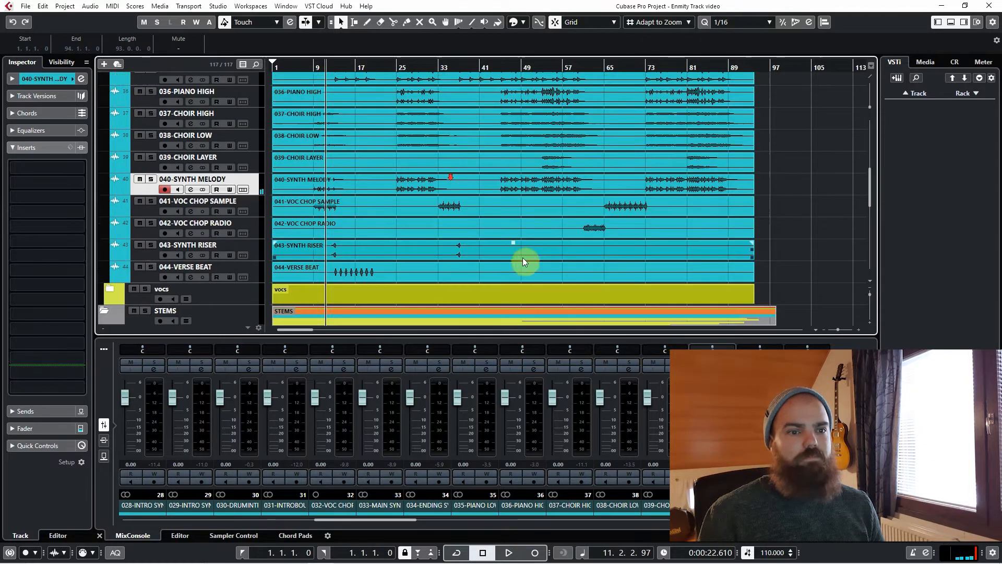
pyautogui.click(255, 209)
pyautogui.press('s')
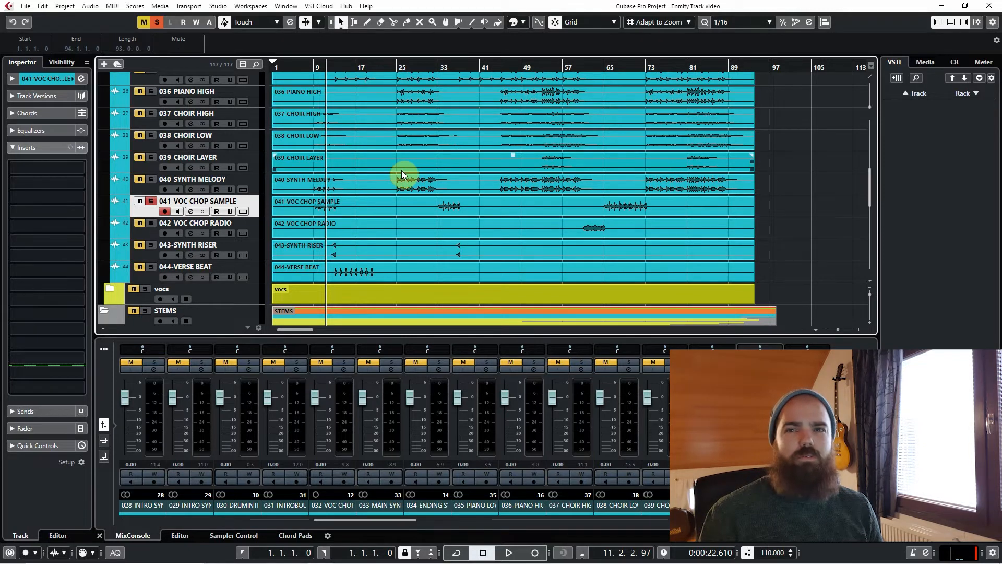
pyautogui.click(305, 74)
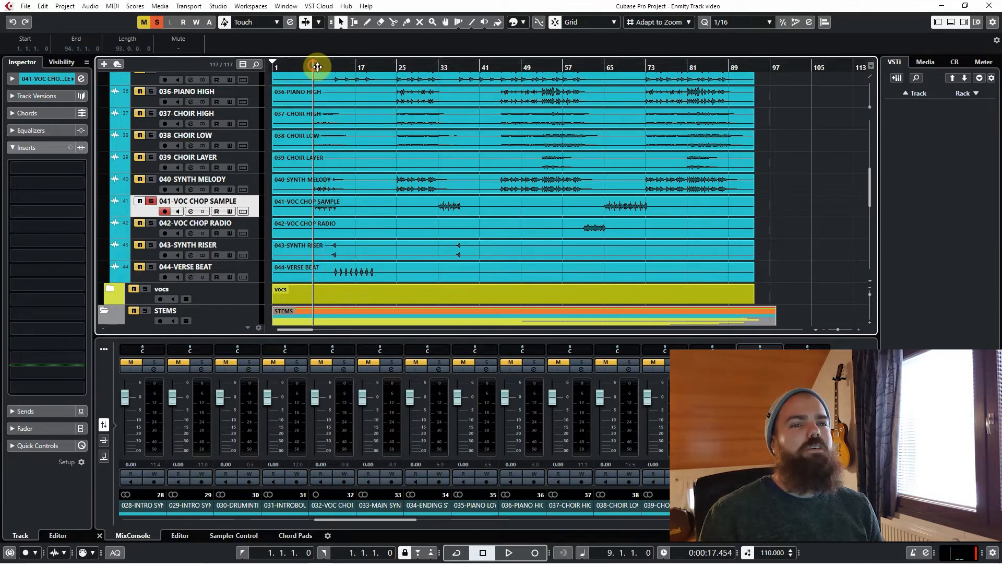
pyautogui.click(315, 65)
pyautogui.click(431, 158)
pyautogui.press('space')
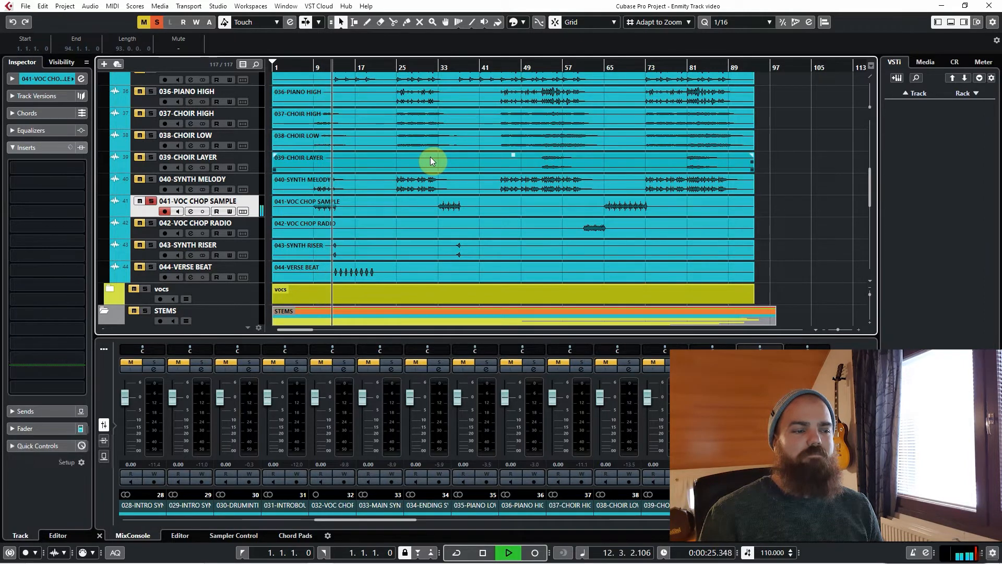
pyautogui.press('space')
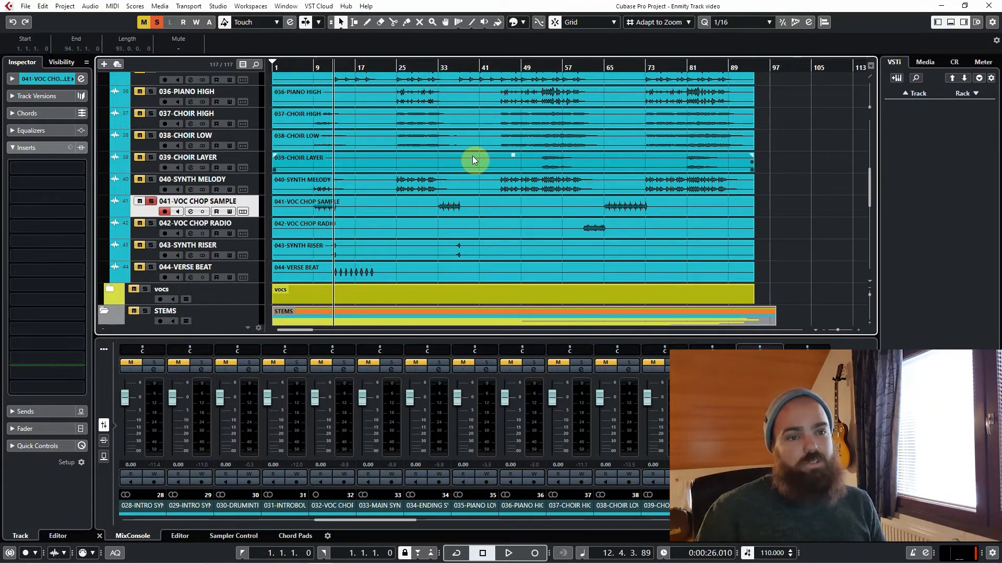
pyautogui.click(318, 62)
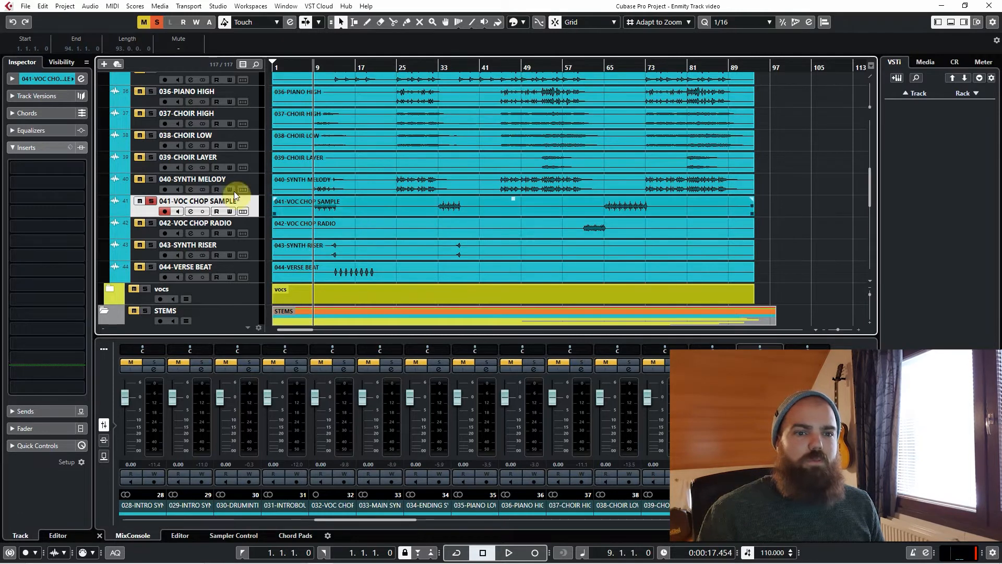
pyautogui.press('s')
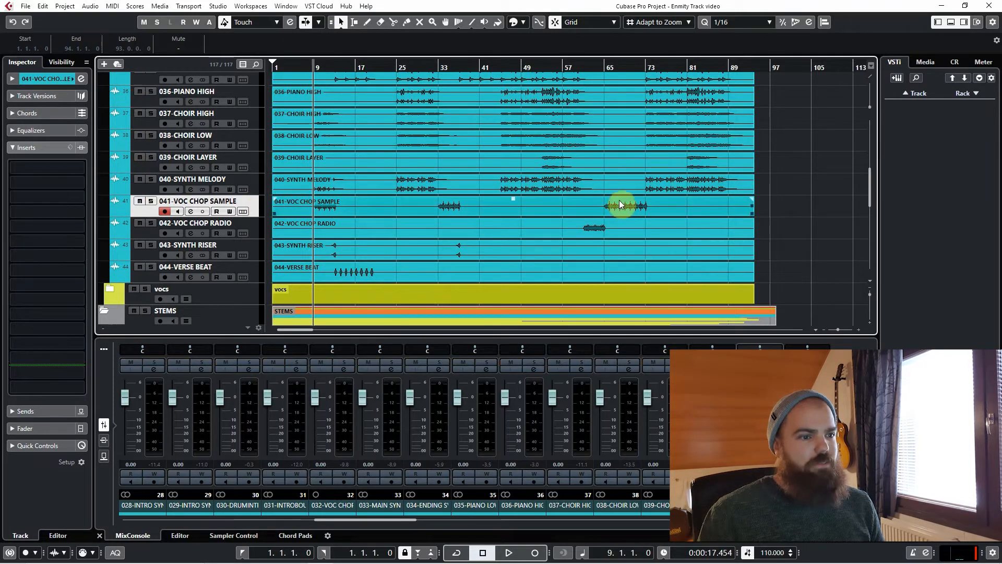
# Solo the 042-VOC CHOP RADIO track, listen to its part from bar 61, and clear the solo.
pyautogui.click(582, 67)
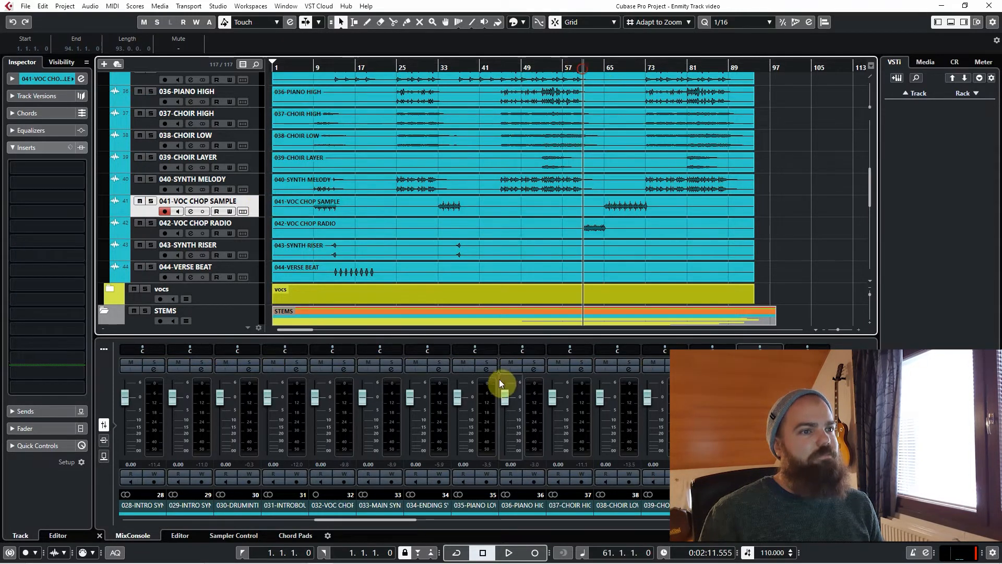
pyautogui.click(232, 233)
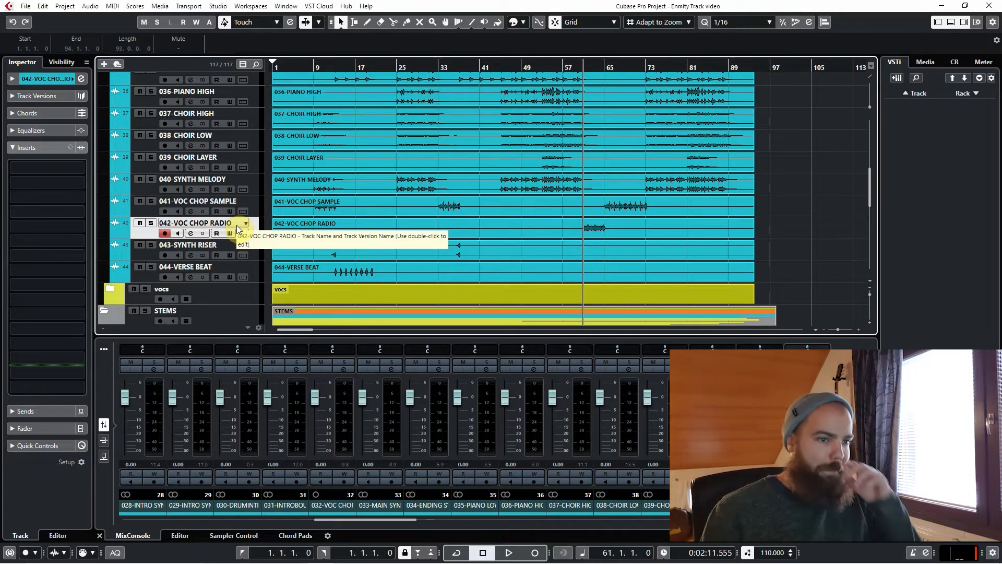
pyautogui.press('s')
pyautogui.press('space')
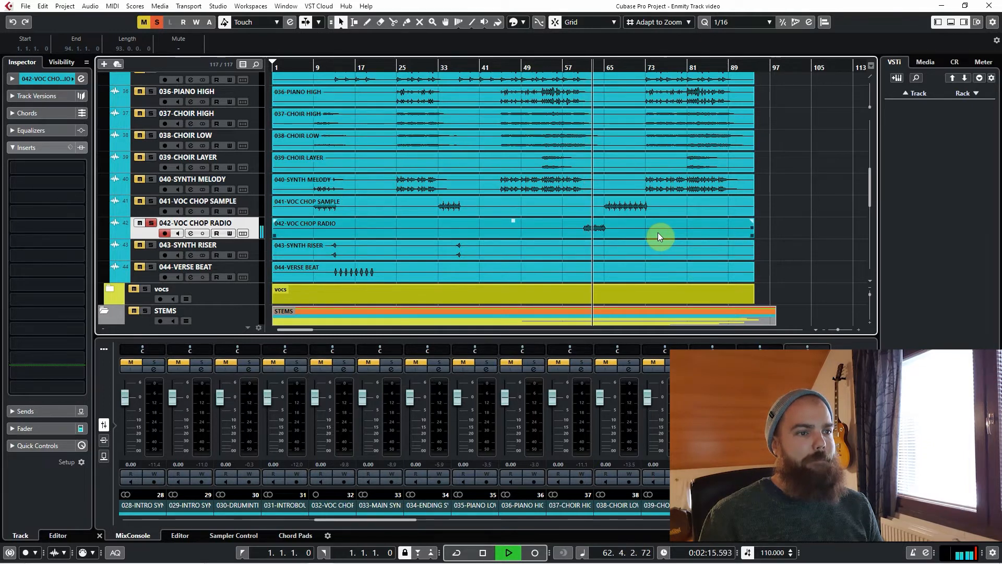
pyautogui.press('space')
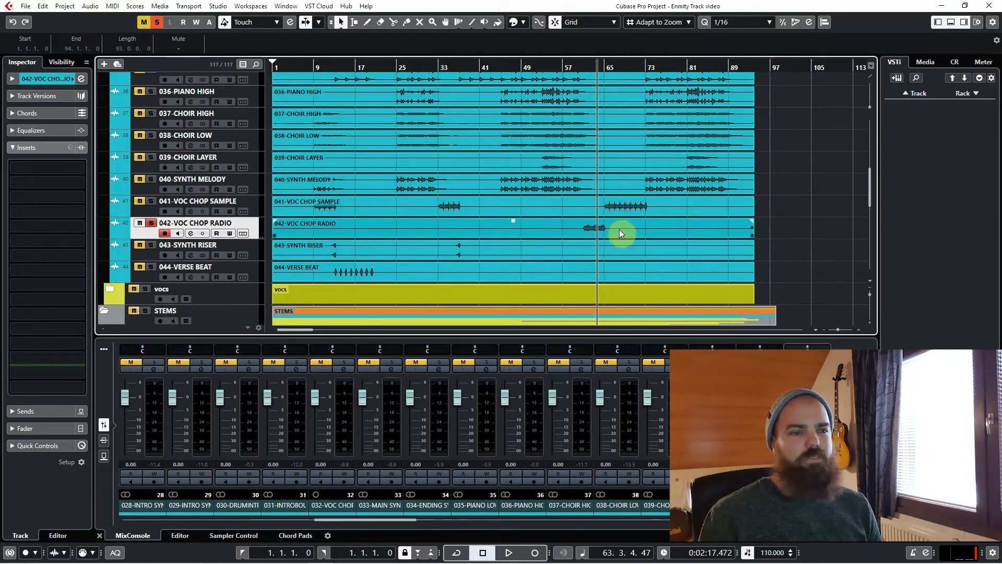
pyautogui.press('s')
pyautogui.click(675, 246)
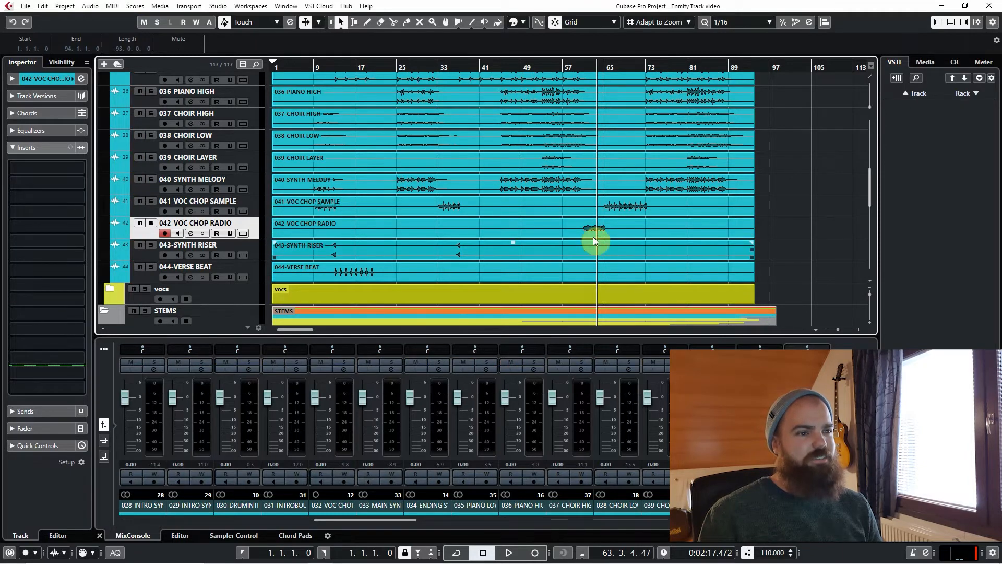
# Solo the 043-SYNTH RISER track, listen to its first riser leading into bar 13, and clear the solo.
pyautogui.scroll(-2, 626, 239)
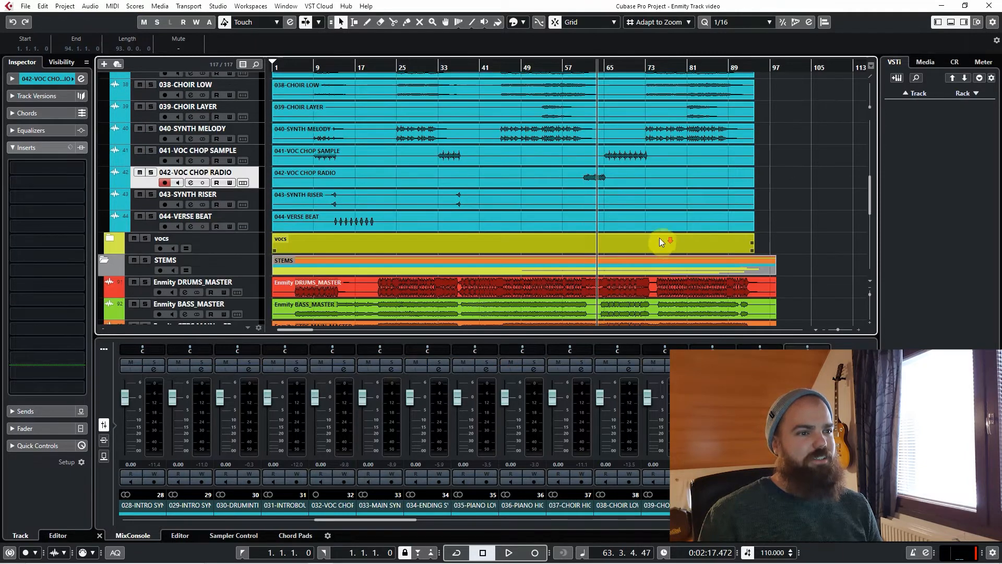
pyautogui.click(259, 203)
pyautogui.scroll(6, 348, 222)
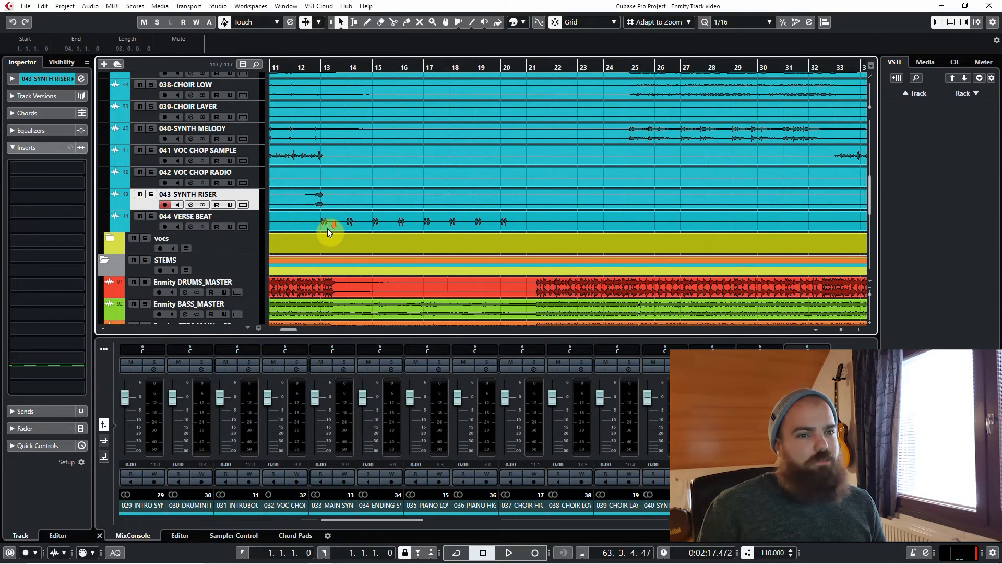
pyautogui.click(432, 63)
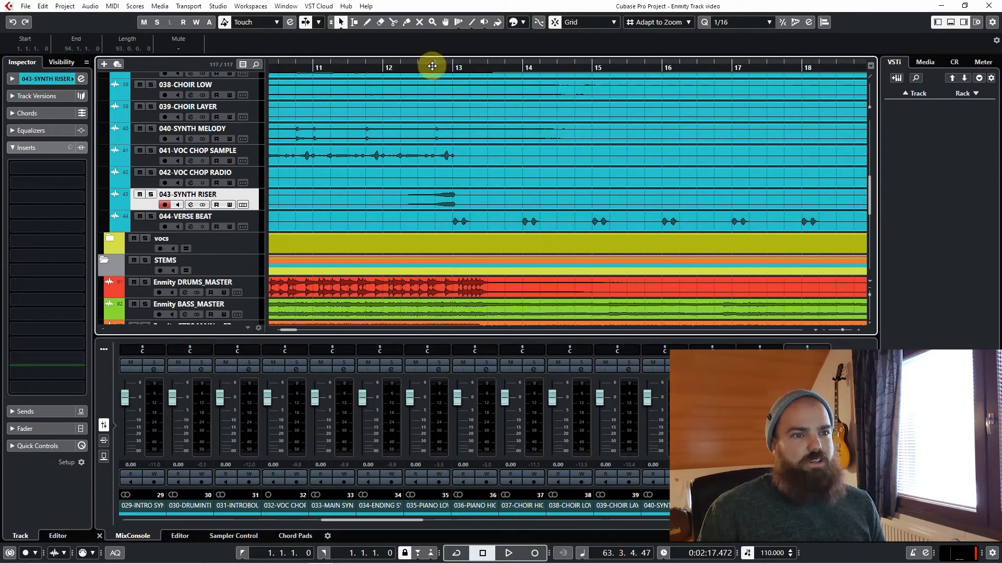
pyautogui.press('s')
pyautogui.press('space')
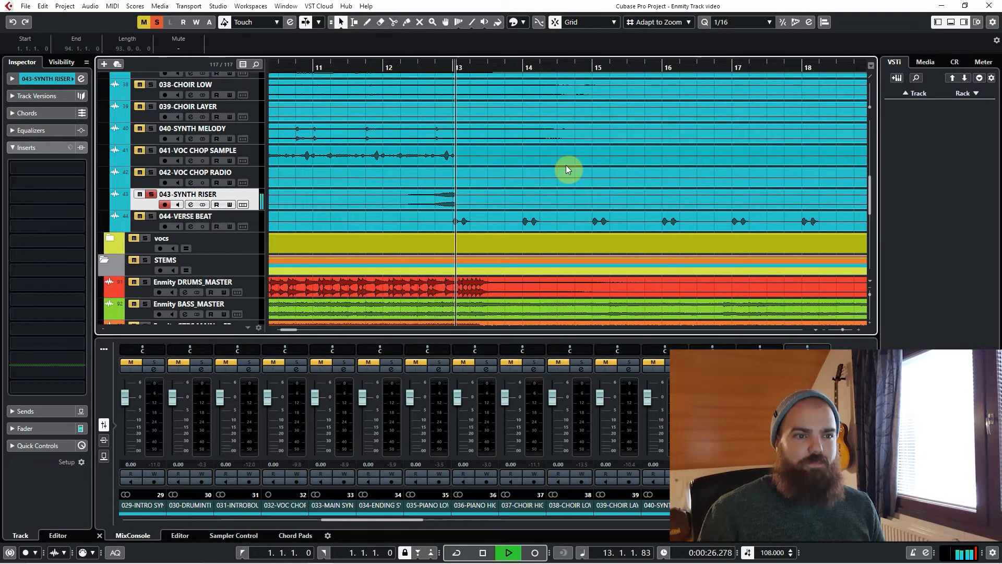
pyautogui.press('space')
pyautogui.press('s')
# Solo the 044-VERSE BEAT track, listen to its beats from bar 13, and clear the solo.
pyautogui.scroll(-5, 538, 182)
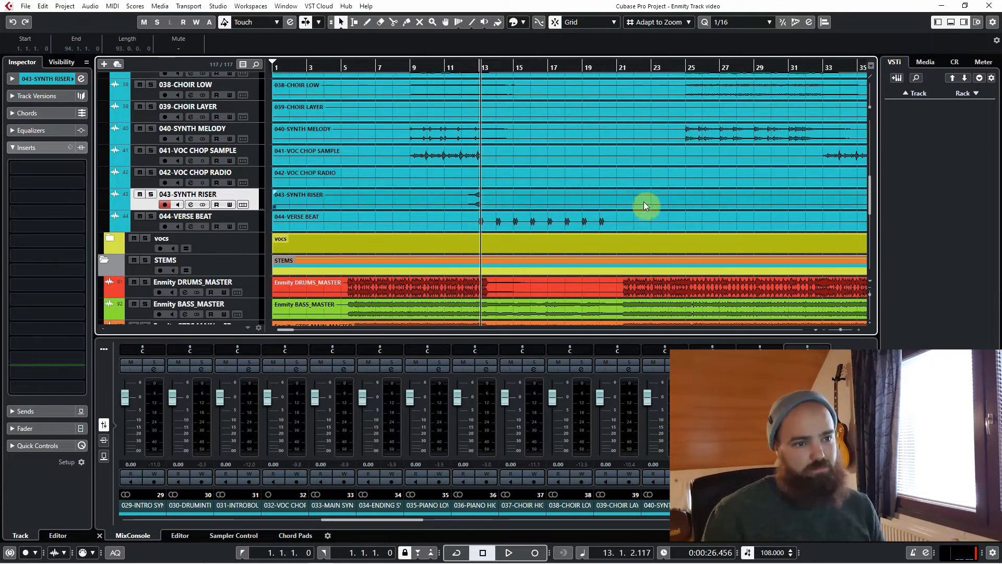
pyautogui.scroll(-2, 604, 214)
pyautogui.scroll(-2, 721, 217)
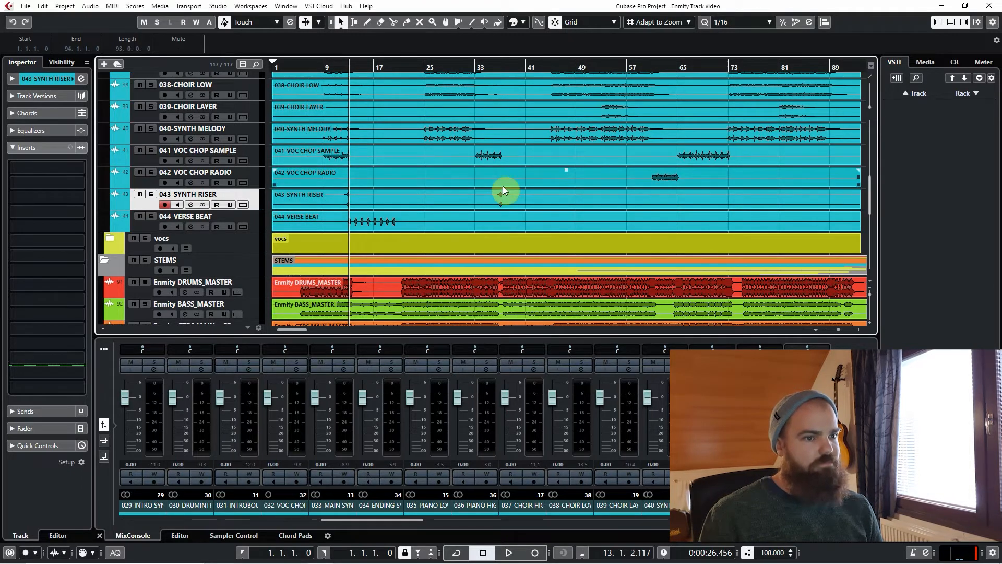
pyautogui.scroll(-2, 587, 210)
pyautogui.scroll(6, 356, 205)
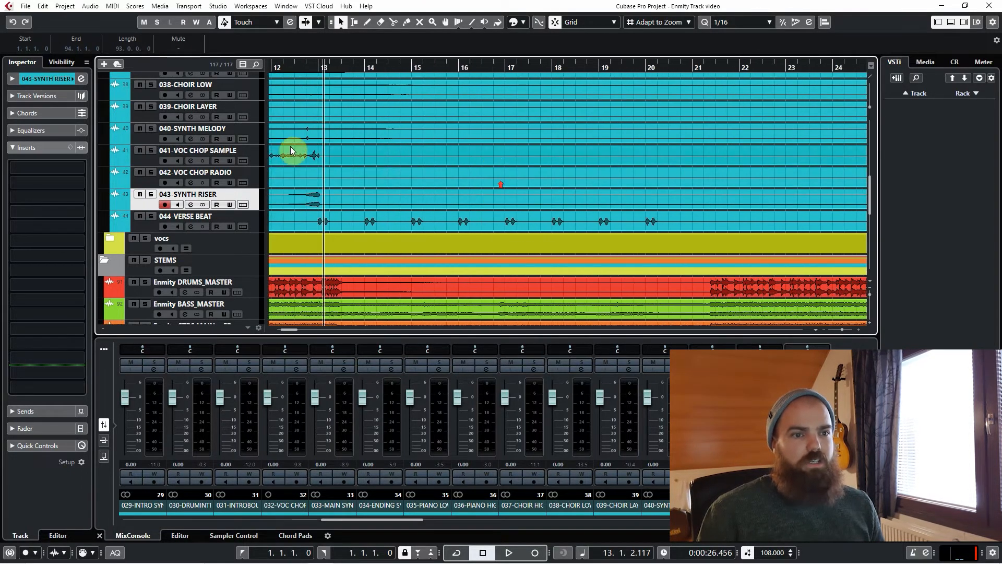
pyautogui.click(320, 66)
pyautogui.click(252, 220)
pyautogui.press('s')
pyautogui.press('space')
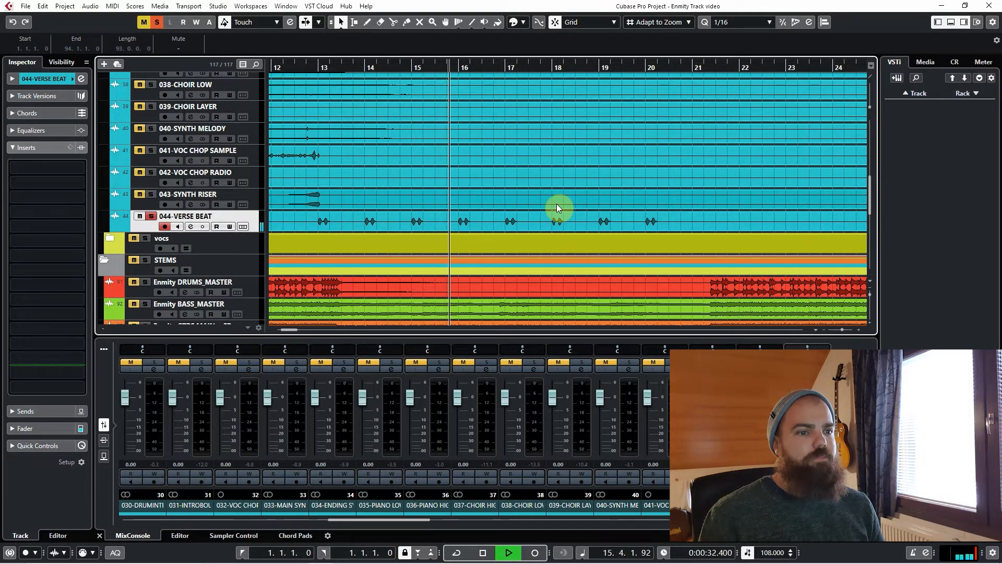
pyautogui.press('space')
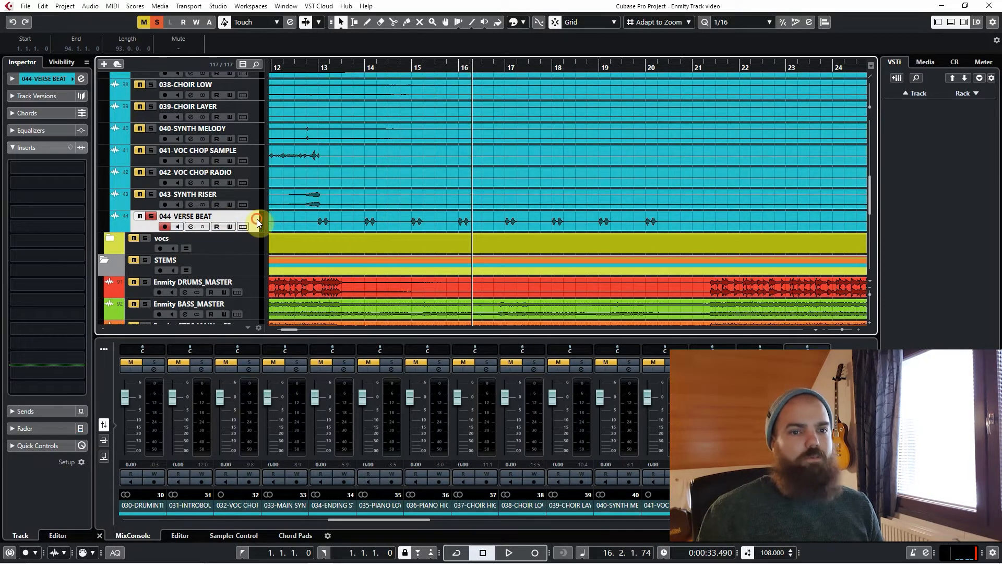
pyautogui.press('s')
# Review the synth tracks and collapse the synth folder.
pyautogui.scroll(-6, 426, 206)
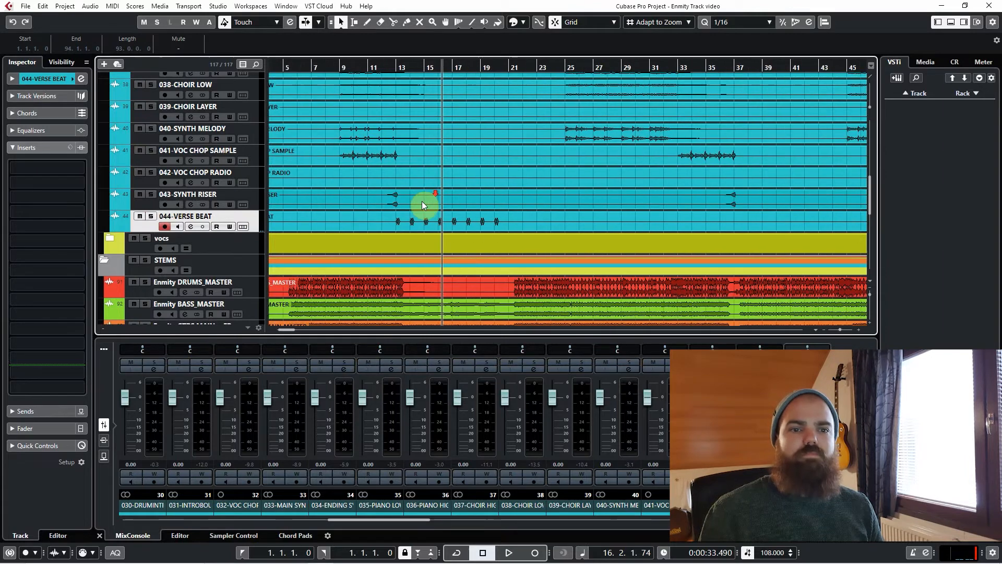
pyautogui.scroll(10, 340, 254)
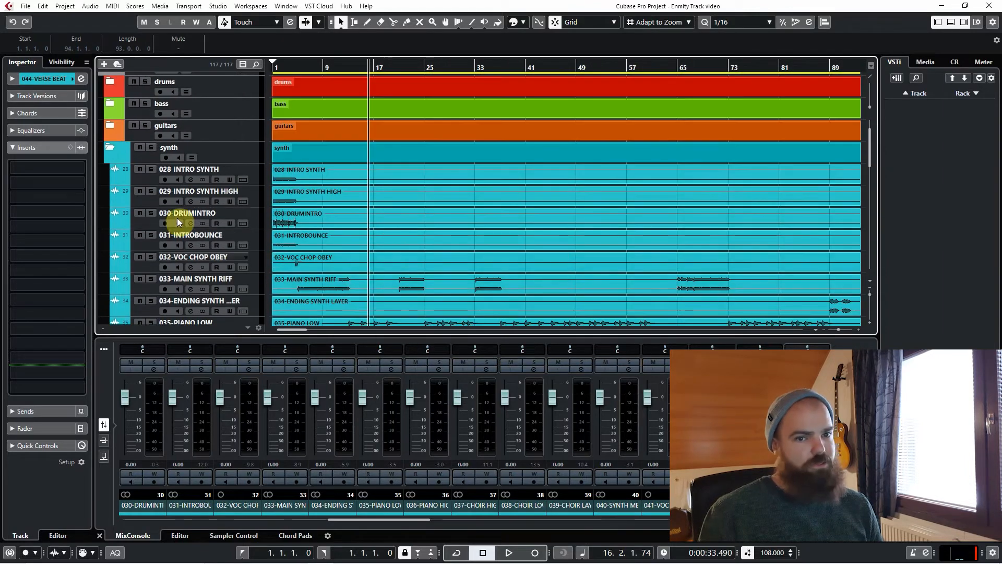
pyautogui.scroll(-5, 368, 233)
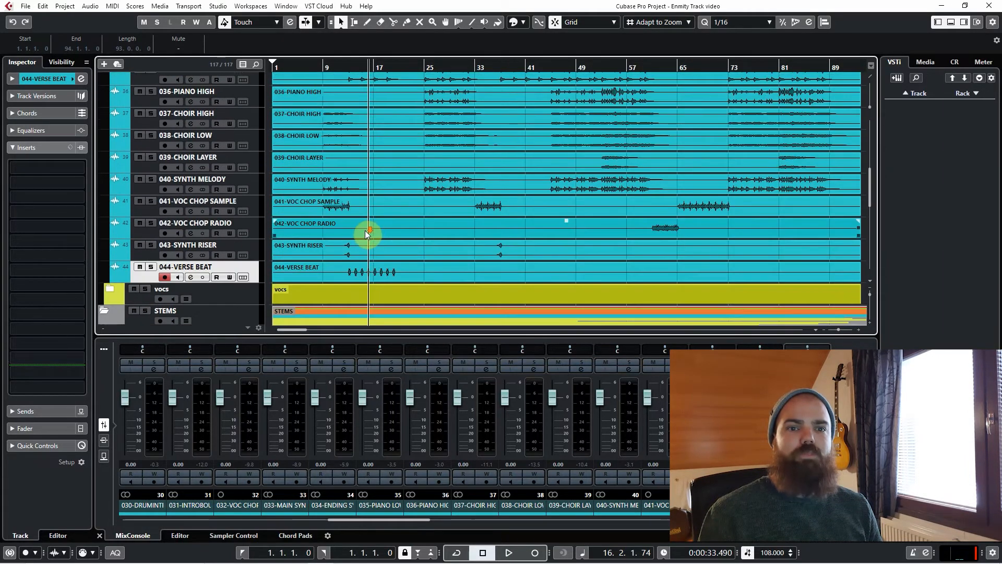
pyautogui.scroll(3, 379, 226)
pyautogui.scroll(-3, 382, 223)
pyautogui.scroll(5, 112, 152)
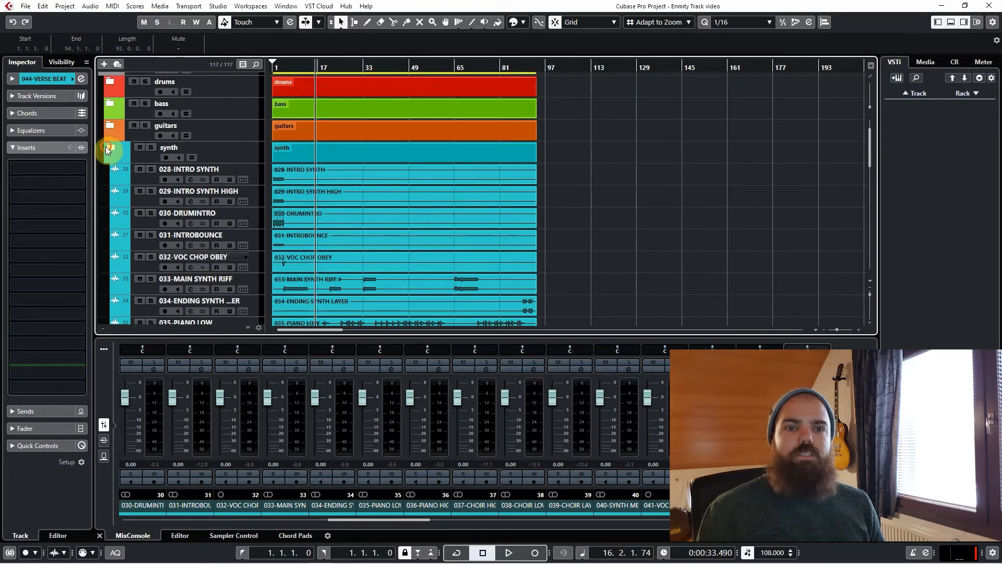
pyautogui.click(107, 150)
# Solo the Enmity KEYS_MASTER stem and listen to its intro part from bar 4.
pyautogui.scroll(-6, 290, 224)
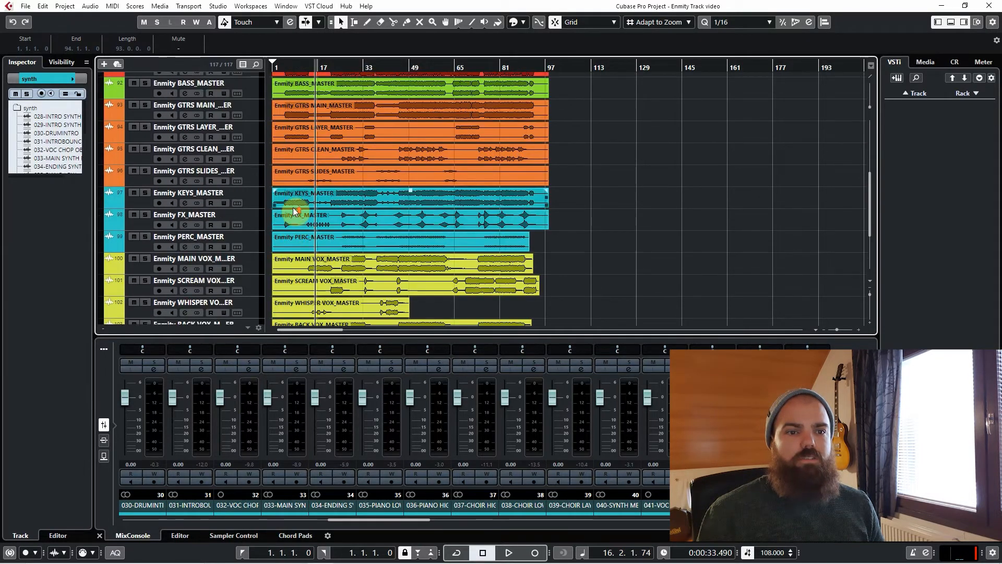
pyautogui.scroll(3, 295, 211)
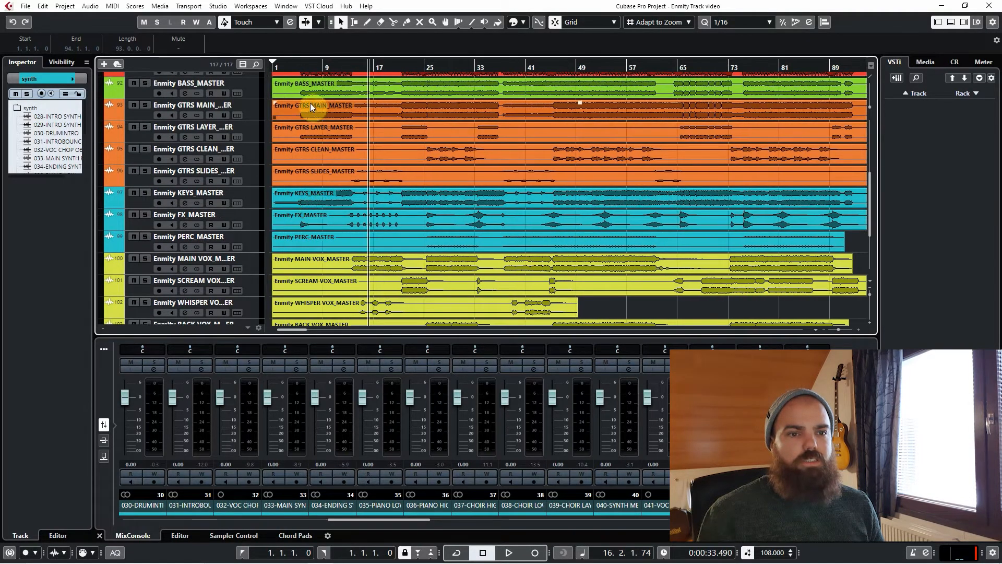
pyautogui.click(304, 66)
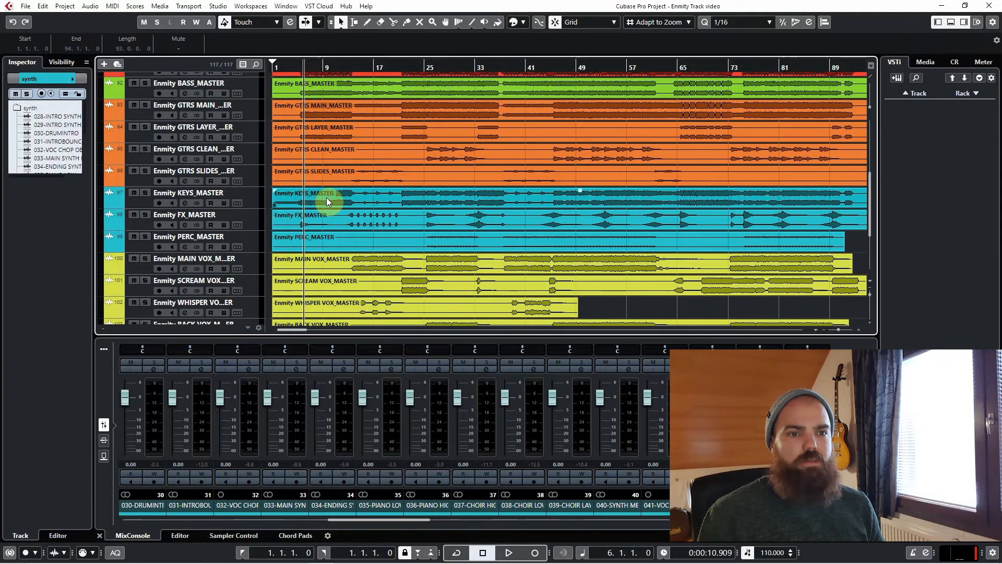
pyautogui.click(253, 198)
pyautogui.click(290, 65)
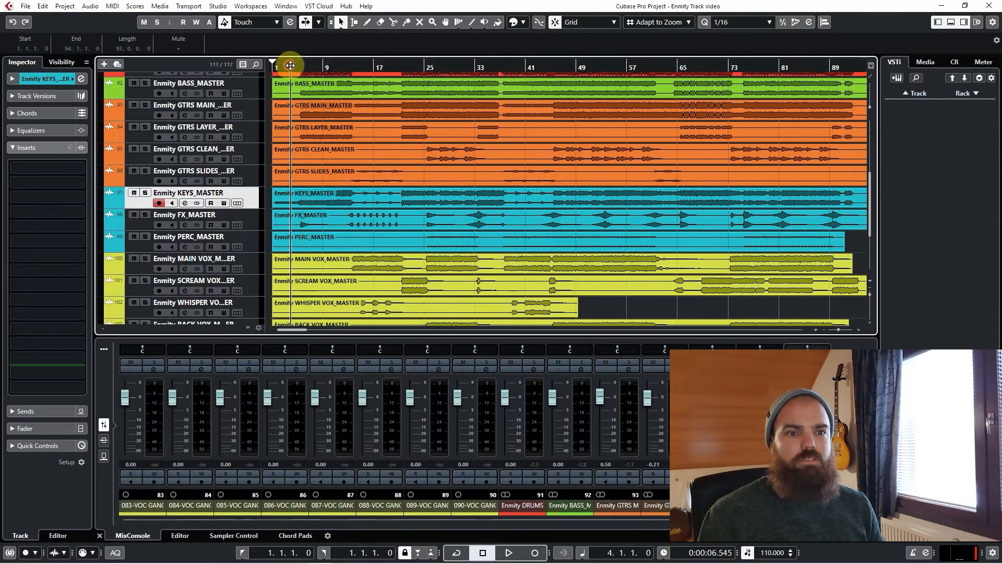
pyautogui.press('s')
pyautogui.press('space')
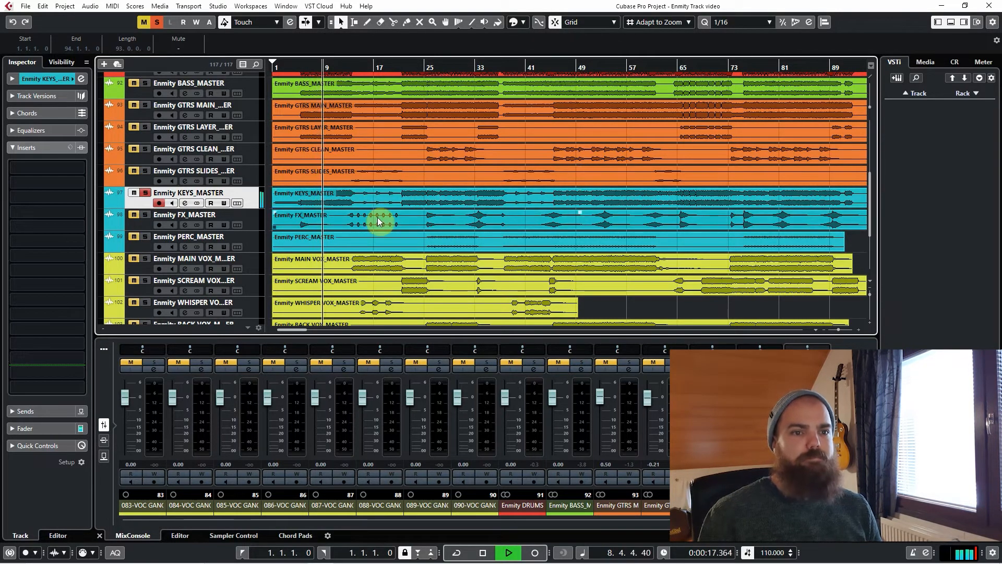
pyautogui.press('space')
# Listen to the soloed keys stem from bar 15 and again from bar 25.
pyautogui.click(362, 65)
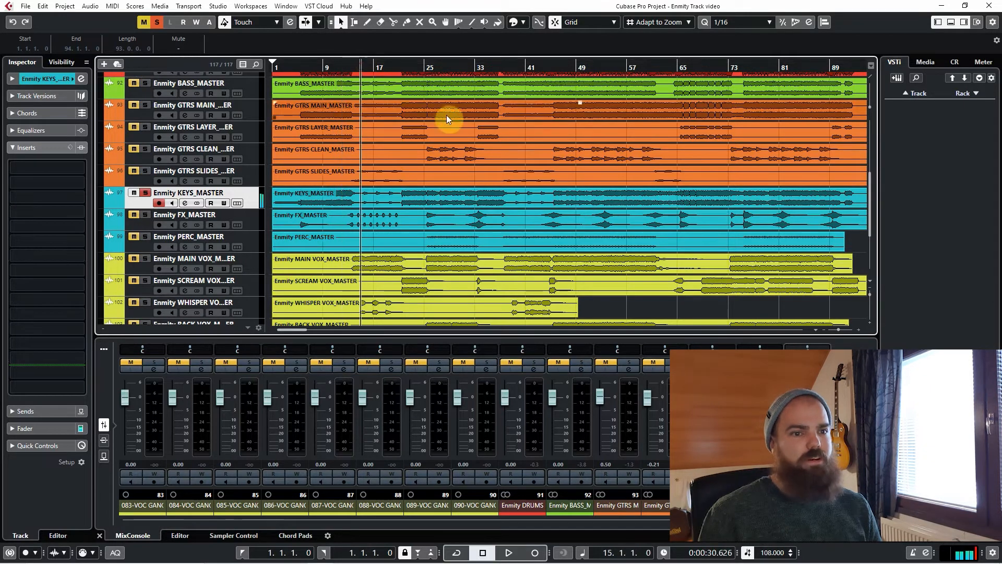
pyautogui.press('space')
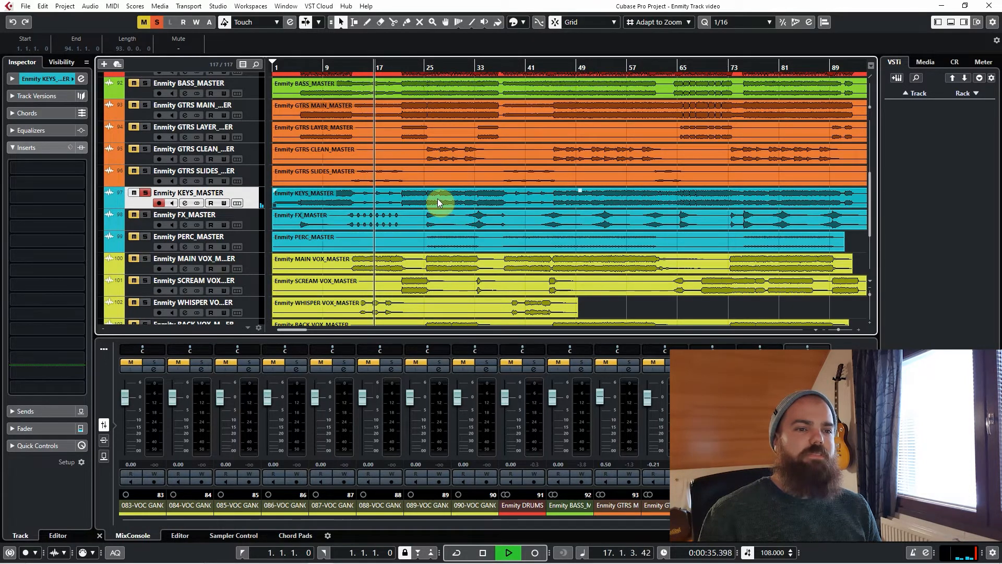
pyautogui.press('space')
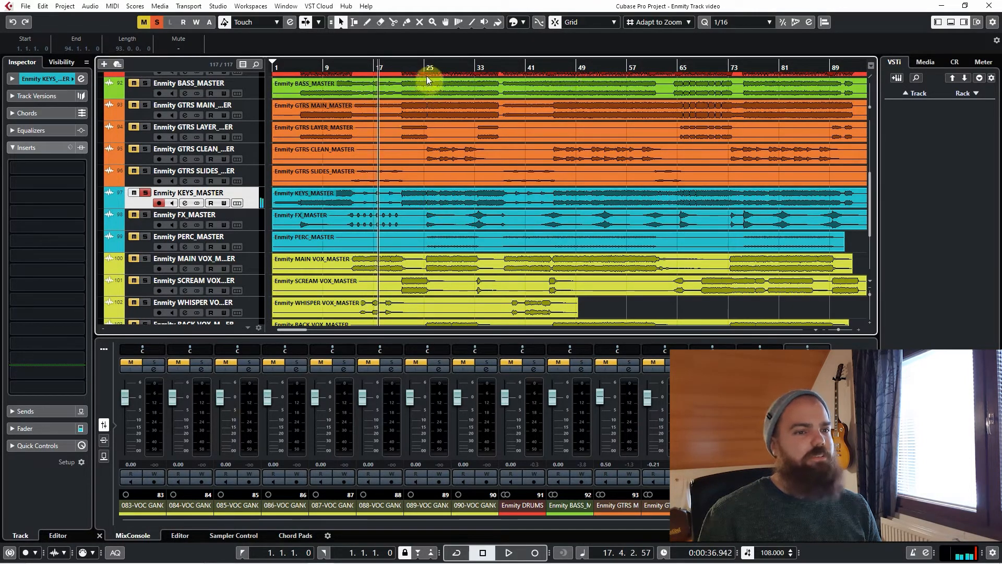
pyautogui.click(430, 76)
pyautogui.click(455, 234)
pyautogui.press('space')
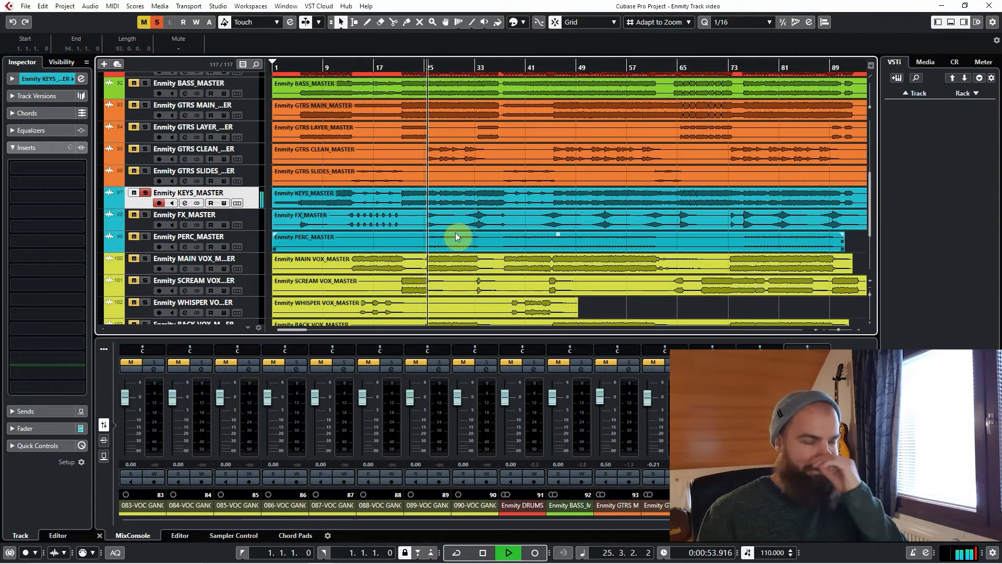
pyautogui.click(456, 223)
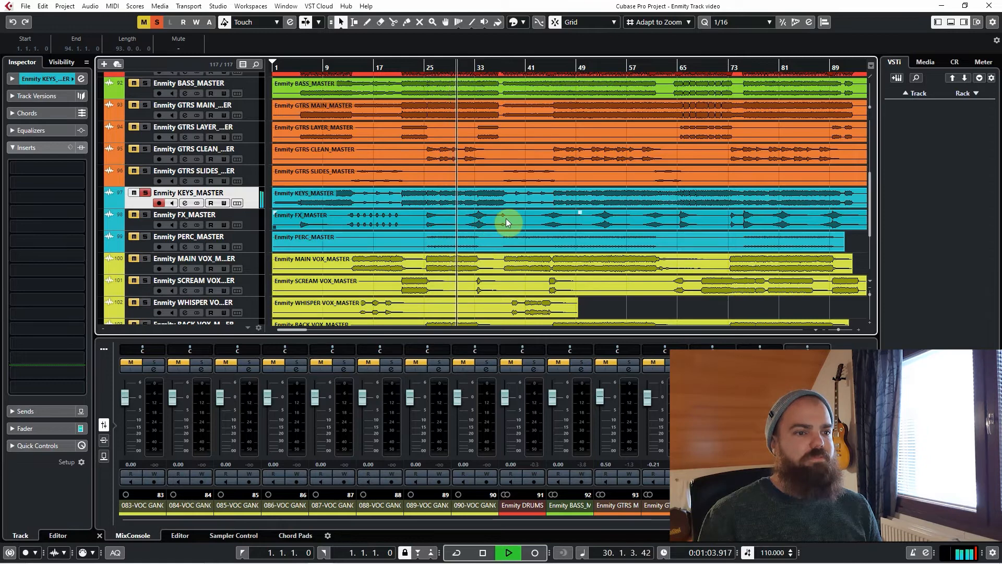
pyautogui.press('space')
# Solo the Enmity FX_MASTER stem together with the keys stem and listen to both from bar 15.
pyautogui.scroll(-2, 540, 212)
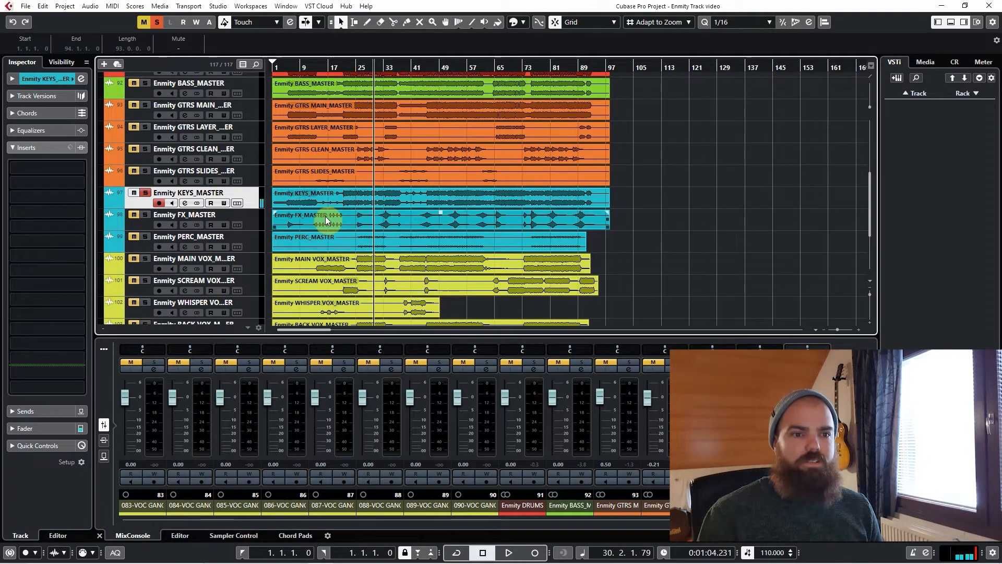
pyautogui.hscroll(2, 315, 221)
pyautogui.hscroll(-3, 315, 221)
pyautogui.click(146, 216)
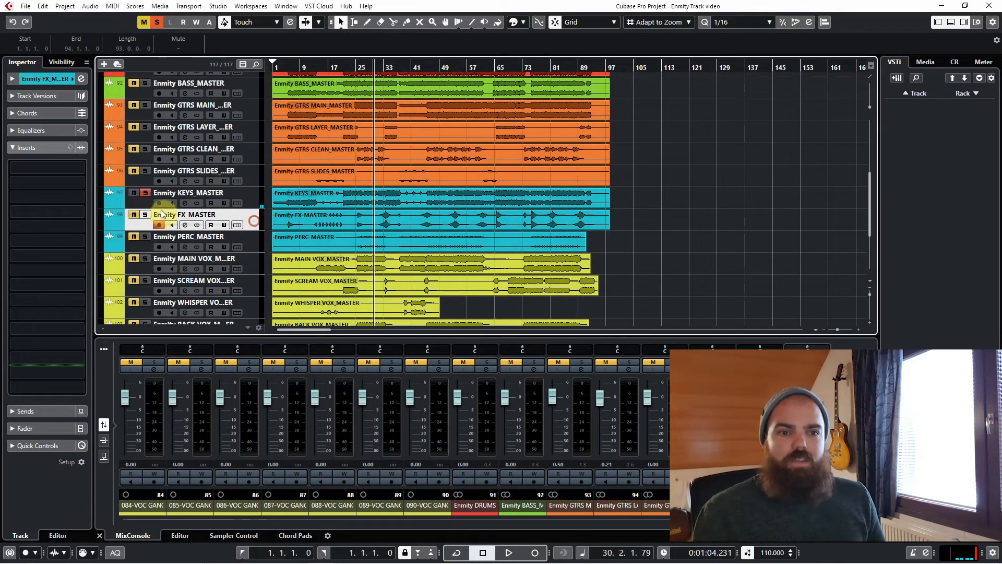
pyautogui.scroll(4, 343, 223)
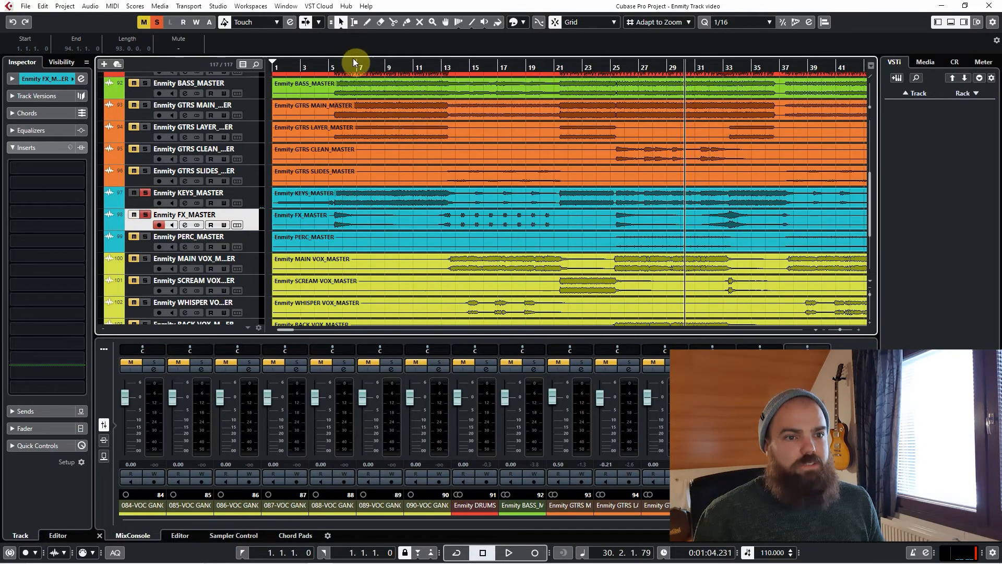
pyautogui.click(469, 67)
pyautogui.press('space')
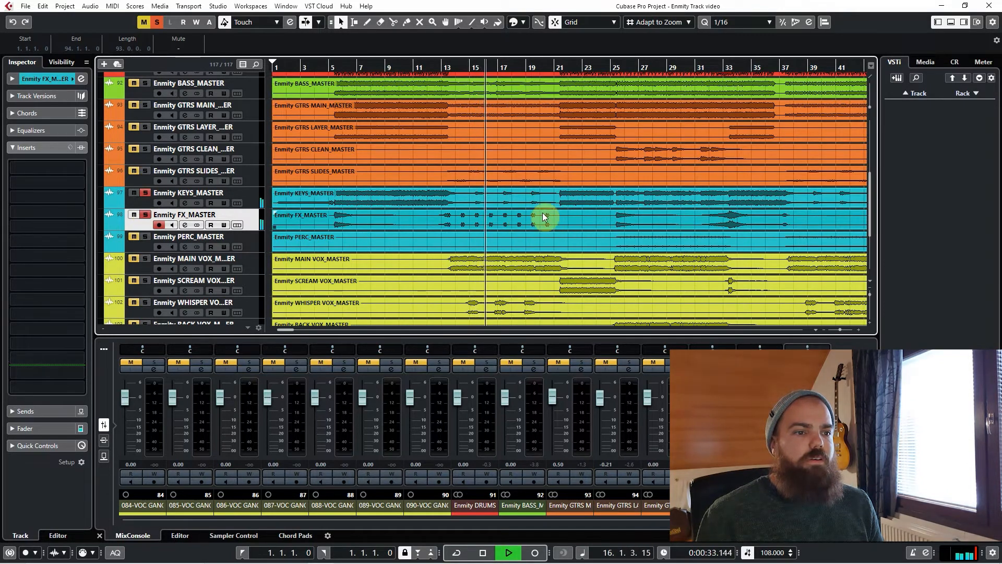
pyautogui.press('g')
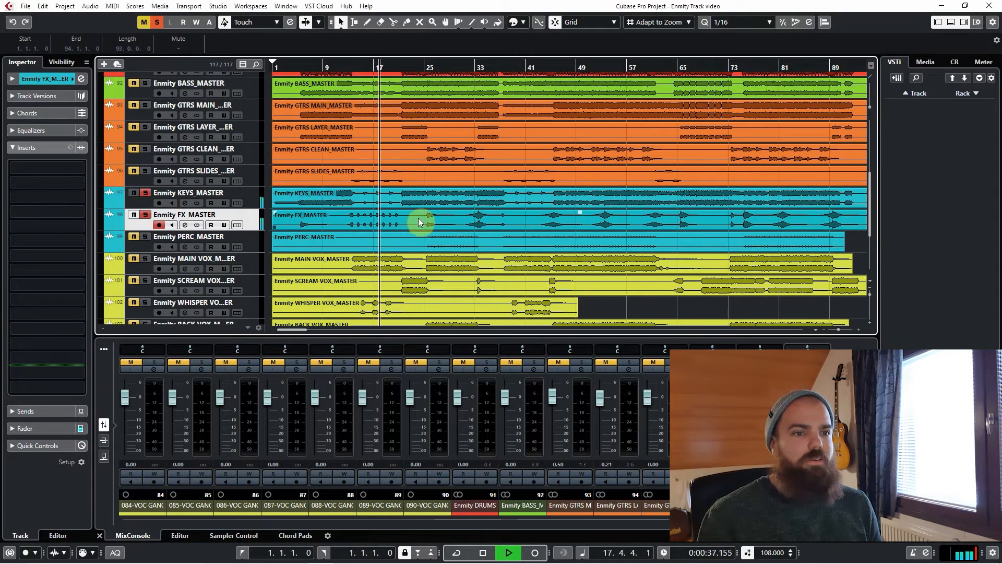
pyautogui.press('space')
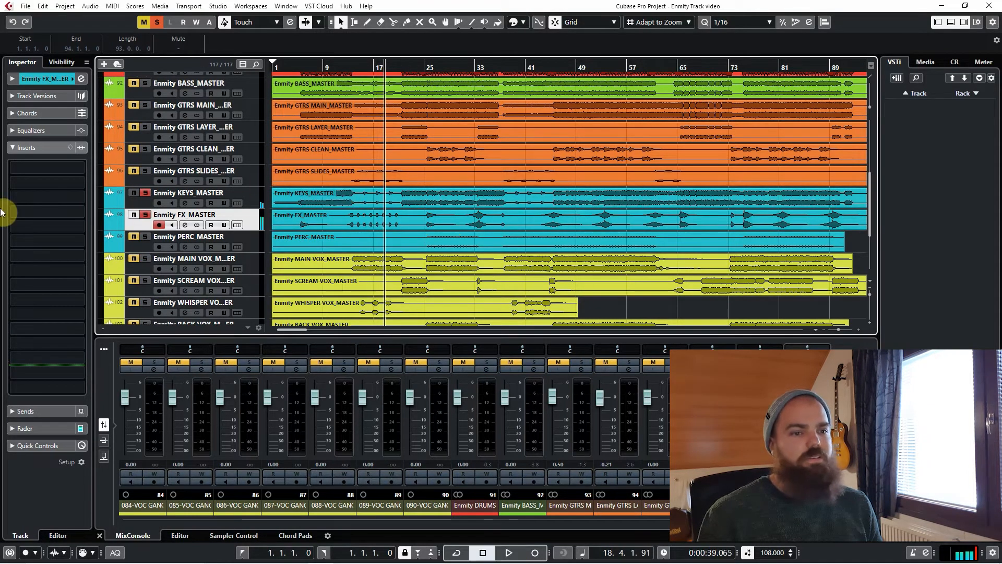
# Solo only the Enmity PERC_MASTER stem, clearing the keys and FX solos, and listen from about bar 27.
pyautogui.click(253, 243)
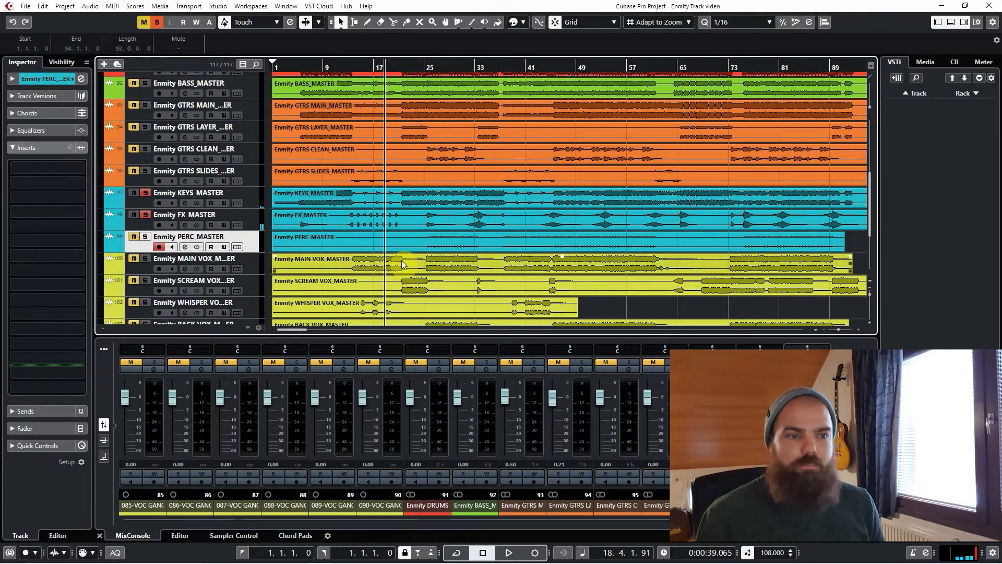
pyautogui.click(139, 199)
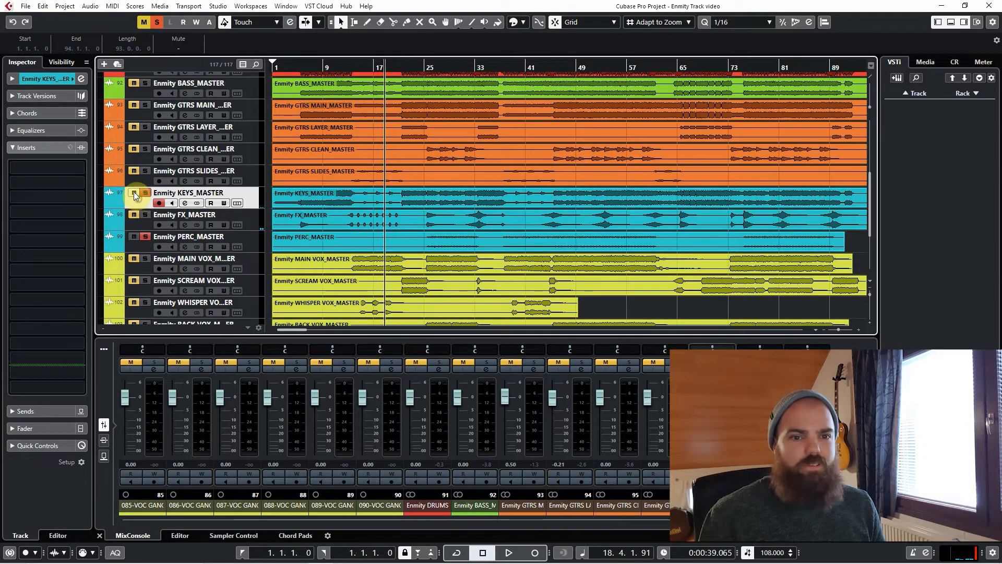
pyautogui.click(254, 242)
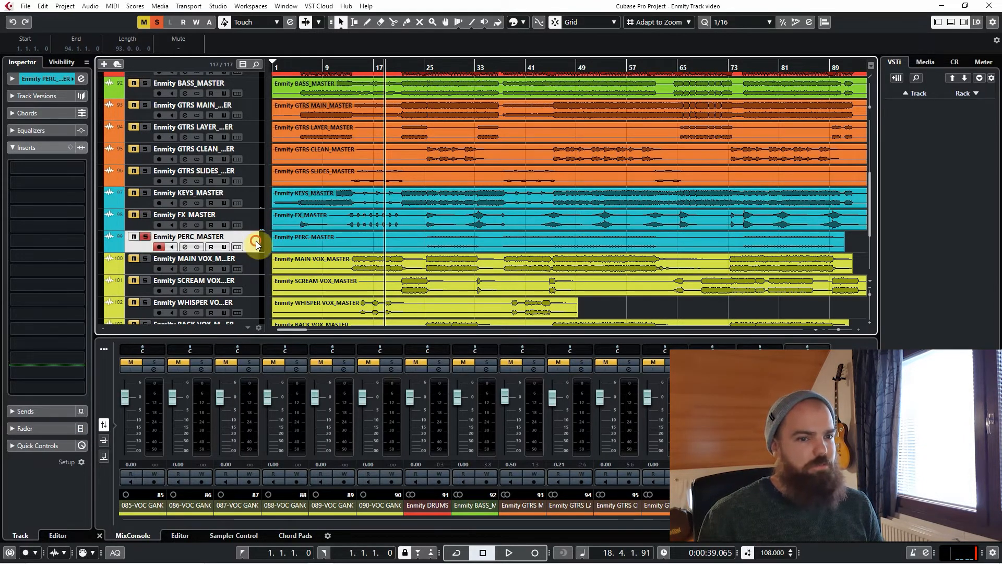
pyautogui.doubleClick(436, 67)
pyautogui.click(510, 160)
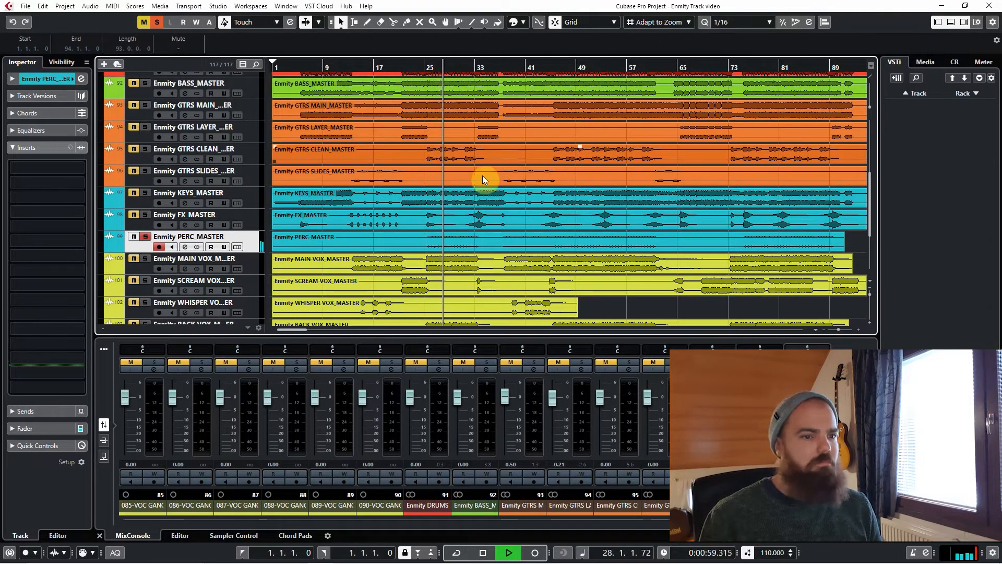
pyautogui.press('space')
# Add the keys and FX stems to the soloed percussion stem and listen on from the current position.
pyautogui.click(253, 202)
pyautogui.keyDown('shift'); pyautogui.click(255, 218); pyautogui.keyUp('shift')
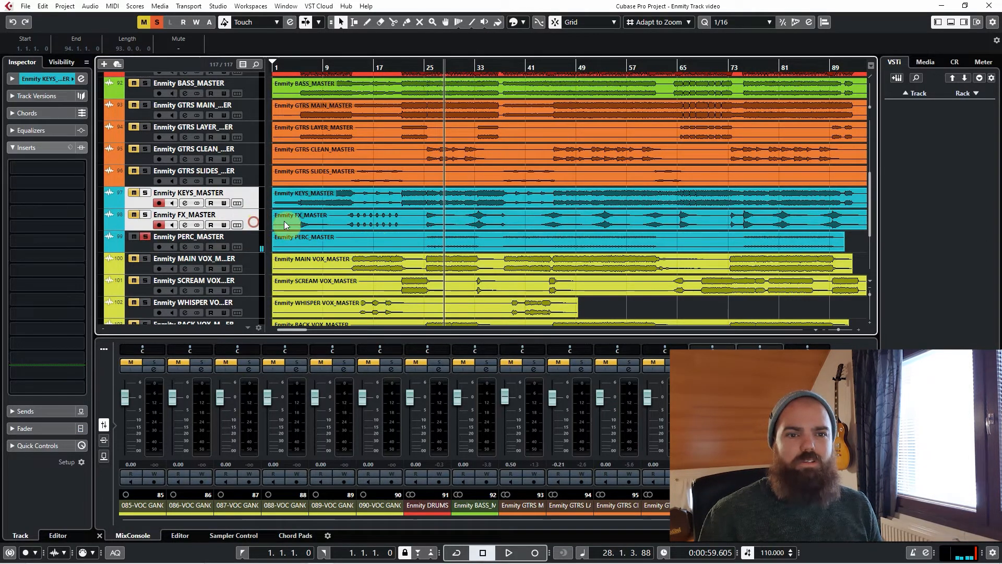
pyautogui.press('space')
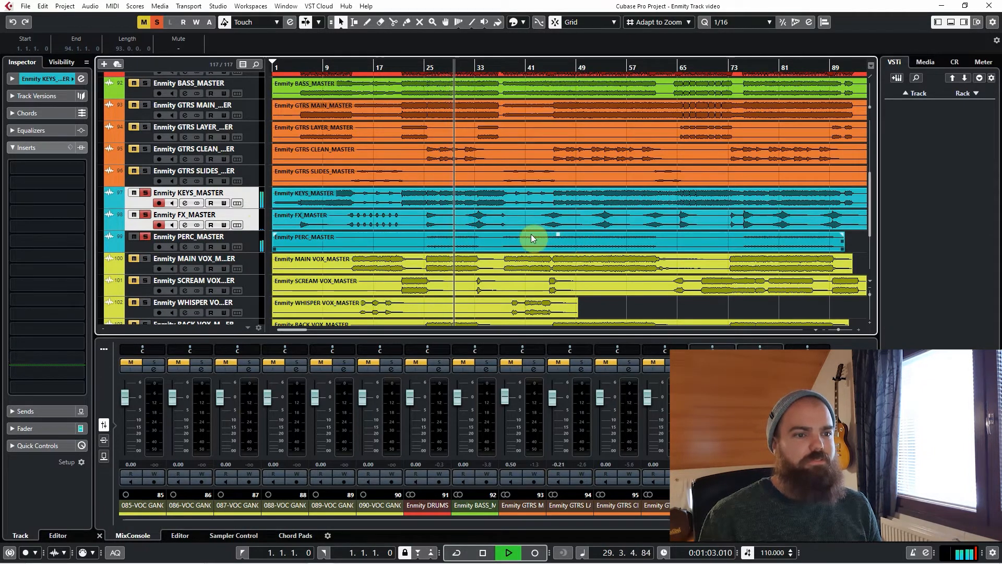
pyautogui.press('space')
# Listen to the combined keys, FX and percussion stems from bar 39.
pyautogui.click(250, 241)
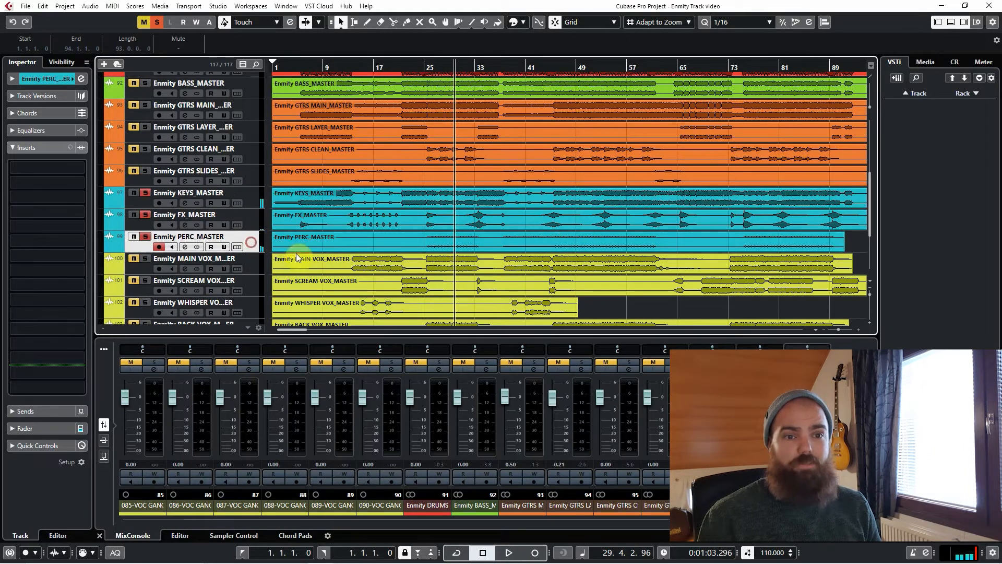
pyautogui.click(513, 68)
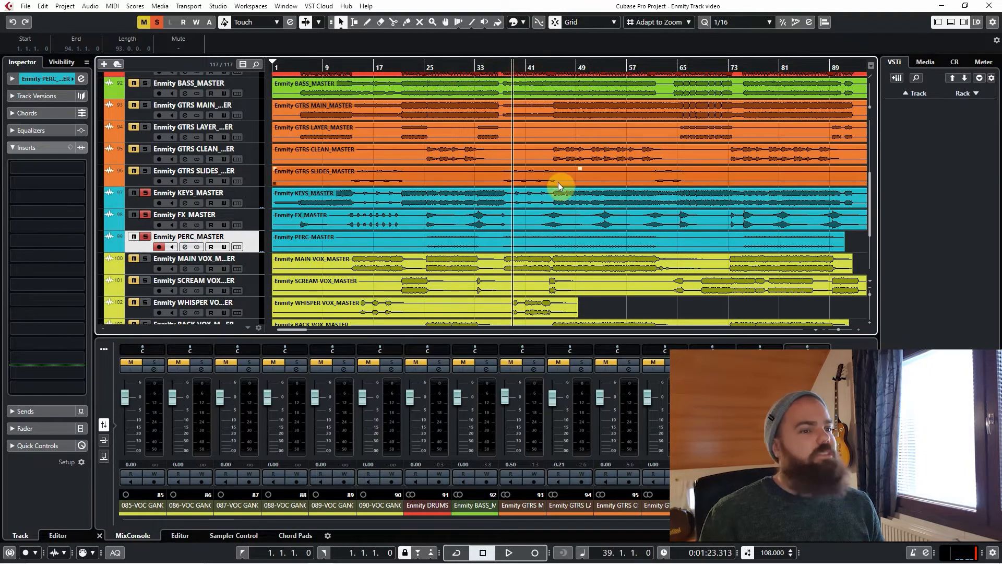
pyautogui.press('space')
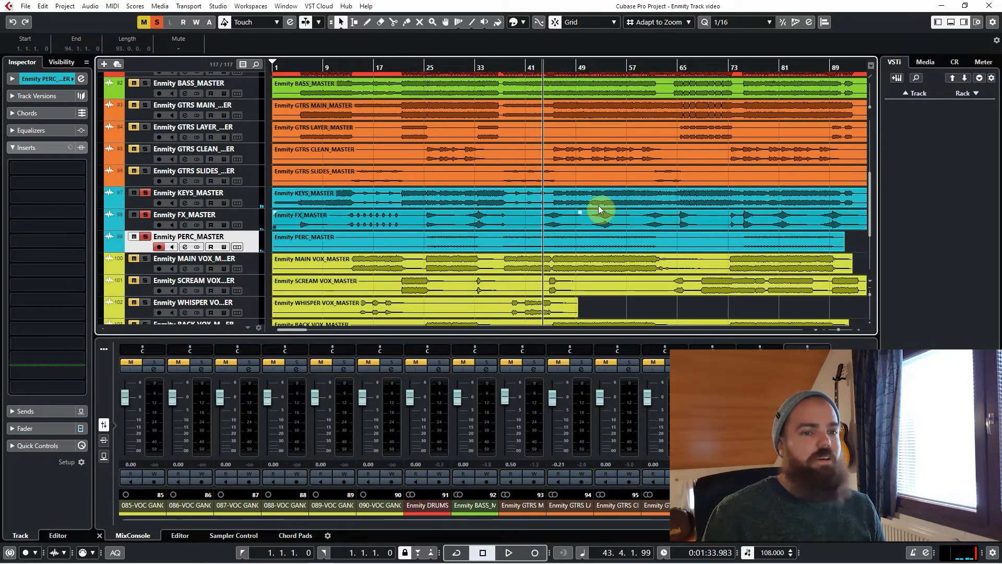
# Solo the drums, bass and all four guitar stems along with the synth stems and listen from bar 9.
pyautogui.scroll(4, 394, 178)
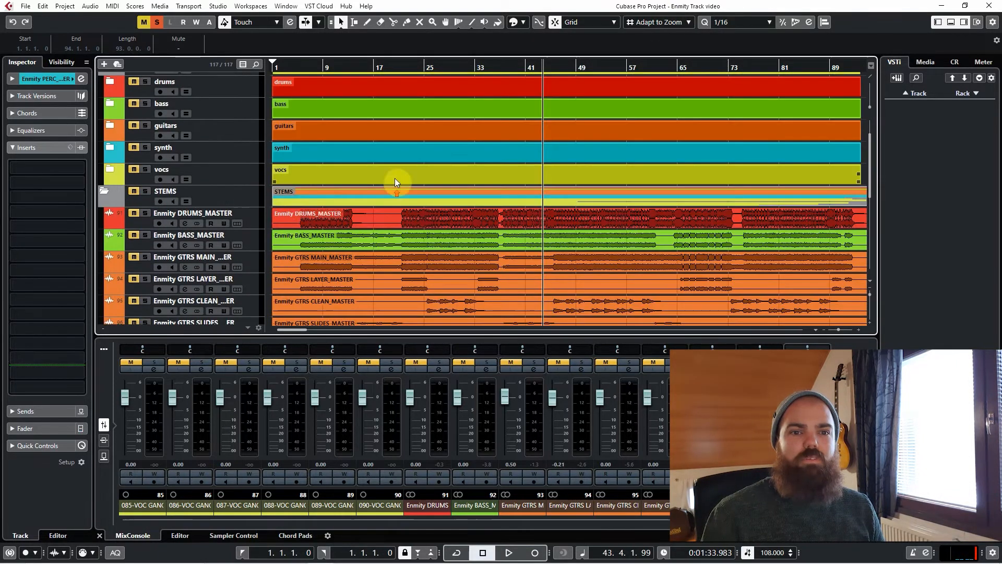
pyautogui.keyDown('shift'); pyautogui.click(253, 220); pyautogui.keyUp('shift')
pyautogui.scroll(-3, 300, 216)
pyautogui.click(254, 225)
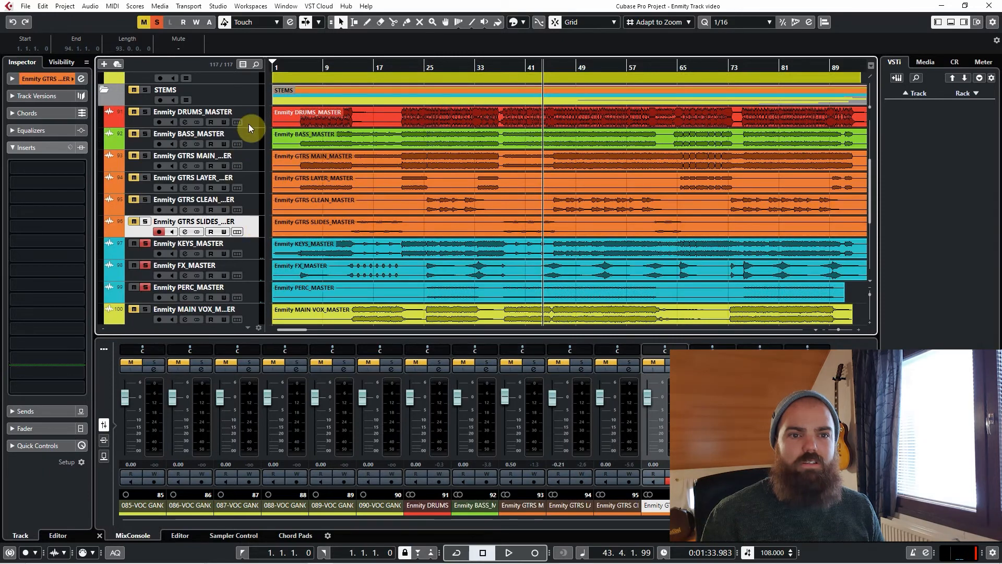
pyautogui.keyDown('shift'); pyautogui.click(249, 124); pyautogui.keyUp('shift')
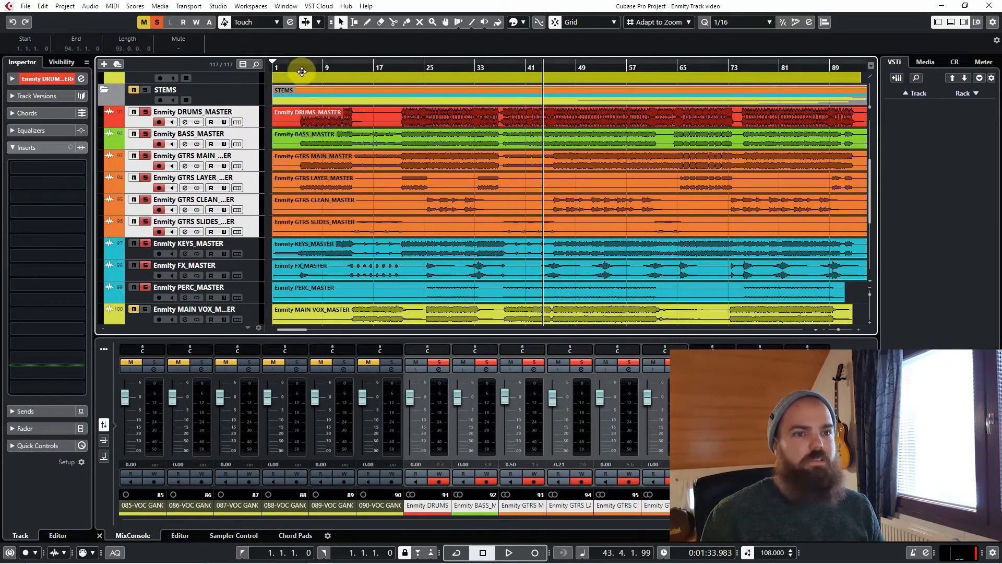
pyautogui.click(324, 69)
pyautogui.press('space')
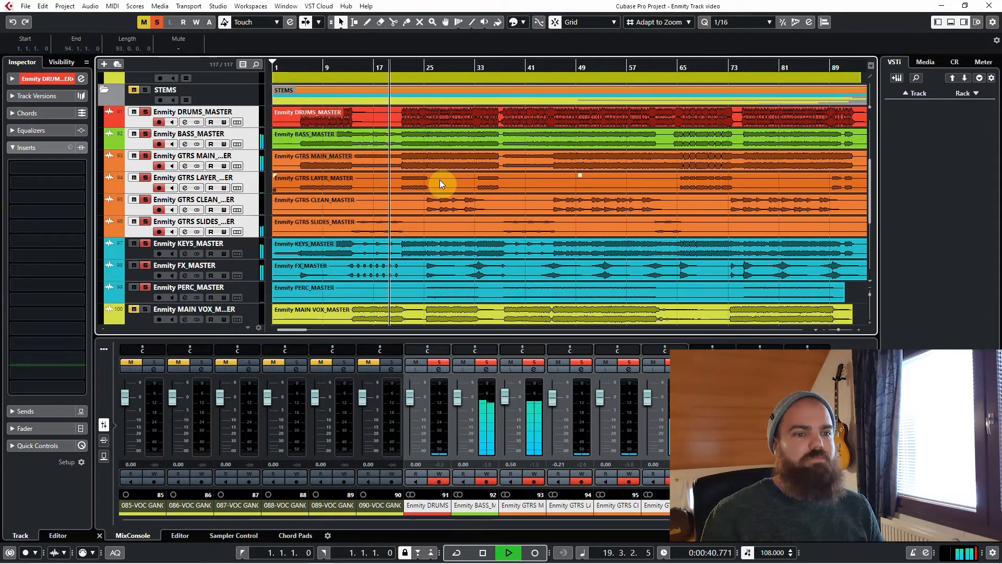
pyautogui.press('space')
# Listen to the combined drums, bass, guitar and synth stems from bar 25, stopping playback around bar 31.
pyautogui.click(437, 108)
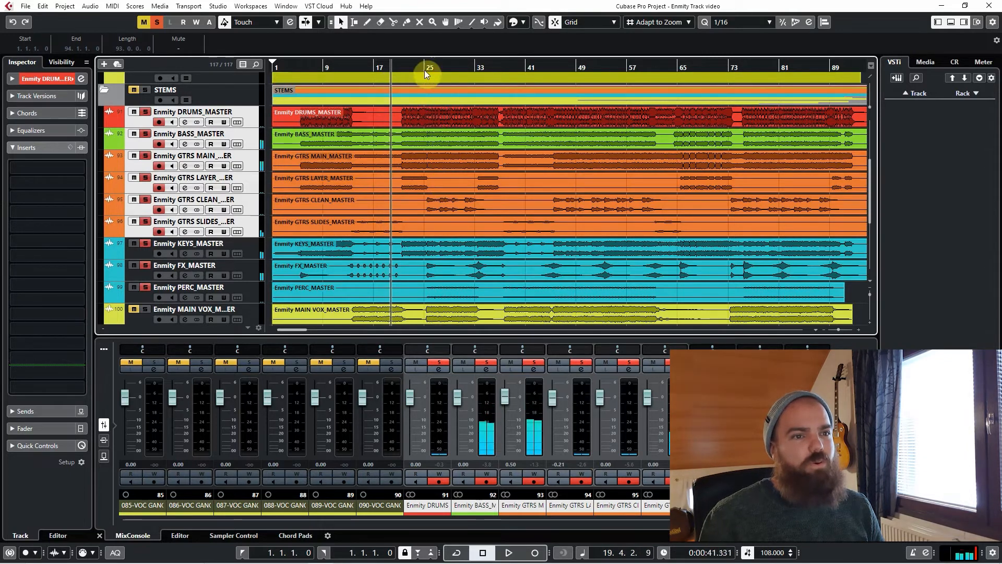
pyautogui.moveTo(425, 70); pyautogui.dragTo(455, 204)
pyautogui.press('space')
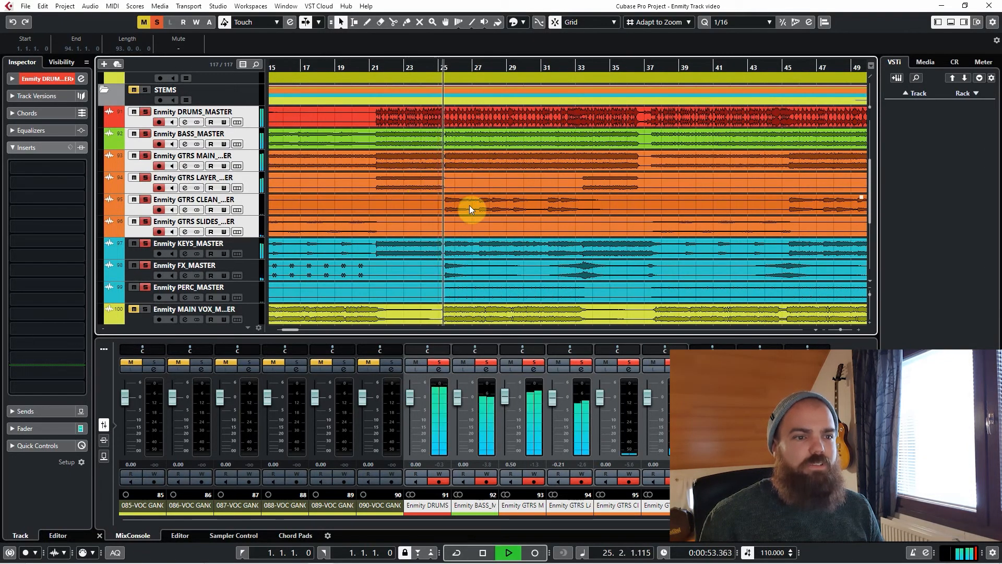
pyautogui.click(528, 230)
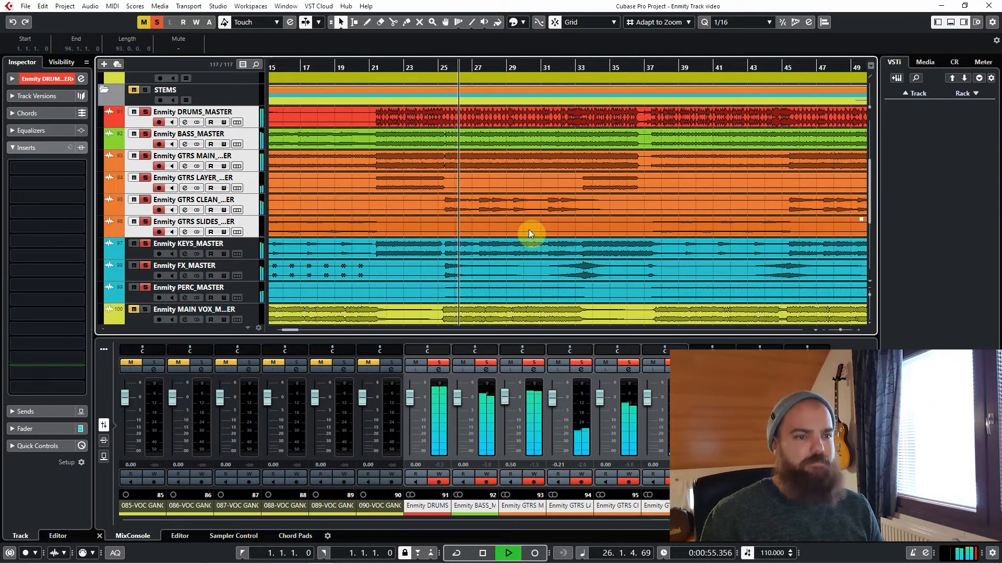
pyautogui.scroll(-2, 531, 234)
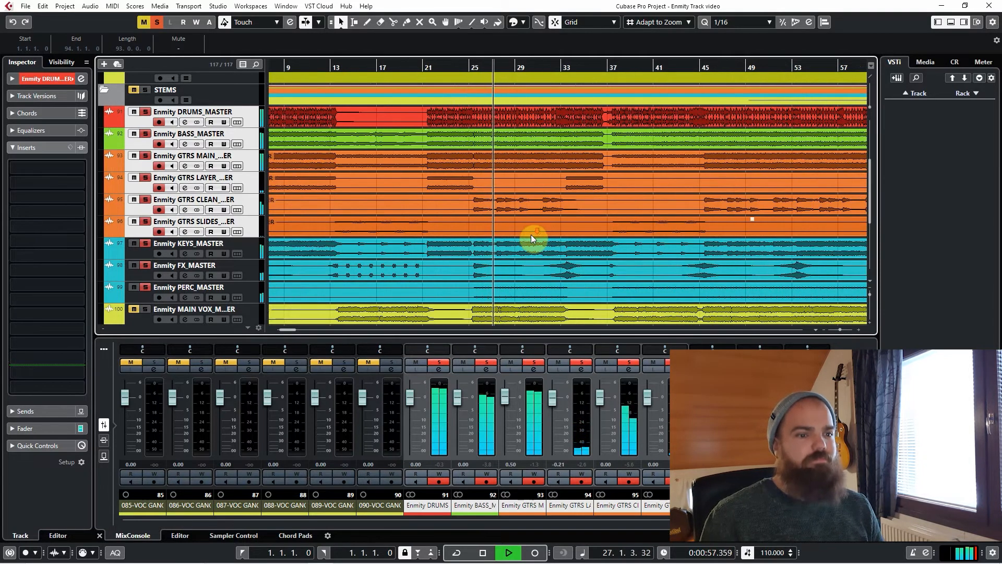
pyautogui.click(556, 249)
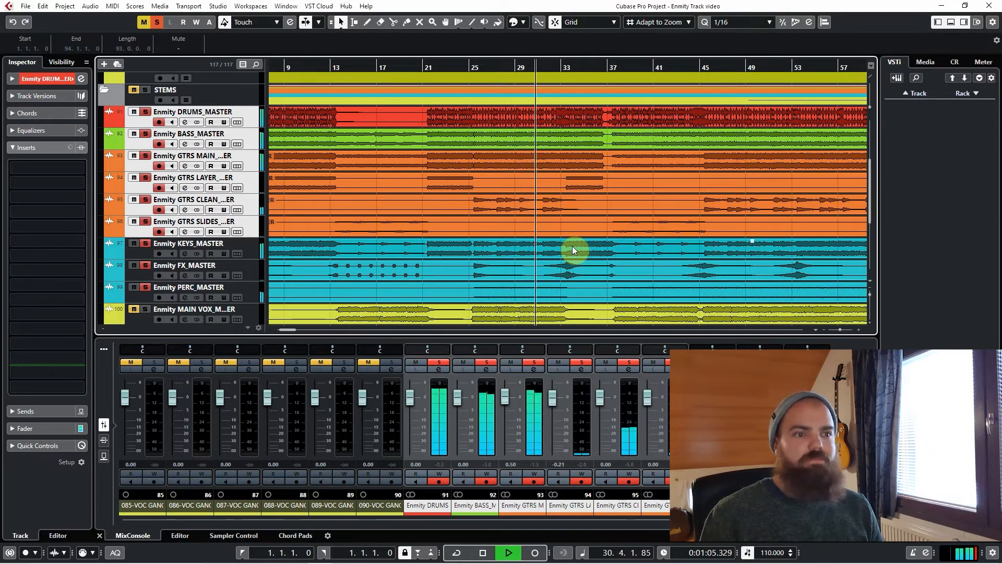
pyautogui.press('g')
pyautogui.press('g')
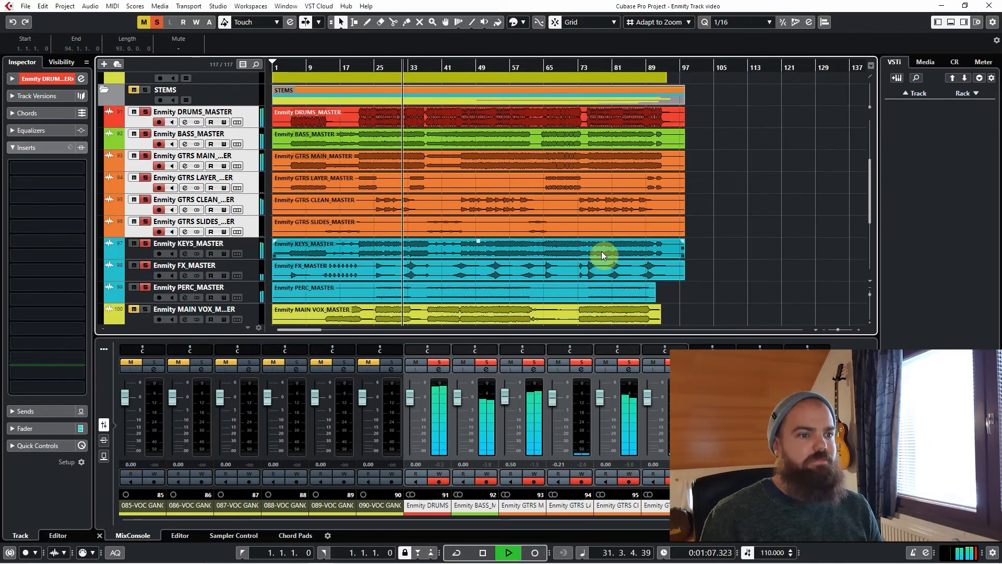
pyautogui.press('space')
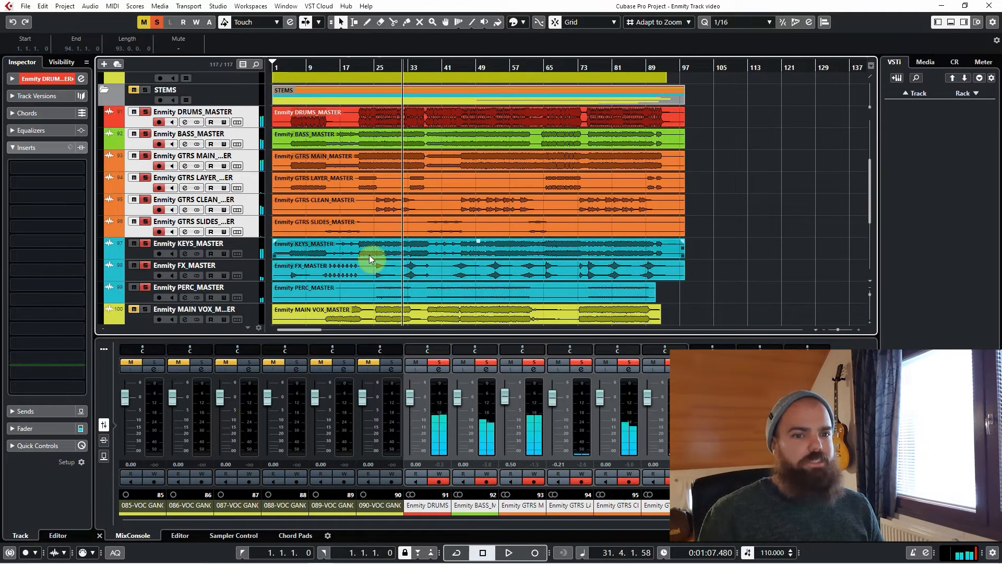
# Collapse the STEMS folder and clear all solos in the project.
pyautogui.keyDown('shift'); pyautogui.click(253, 288); pyautogui.keyUp('shift')
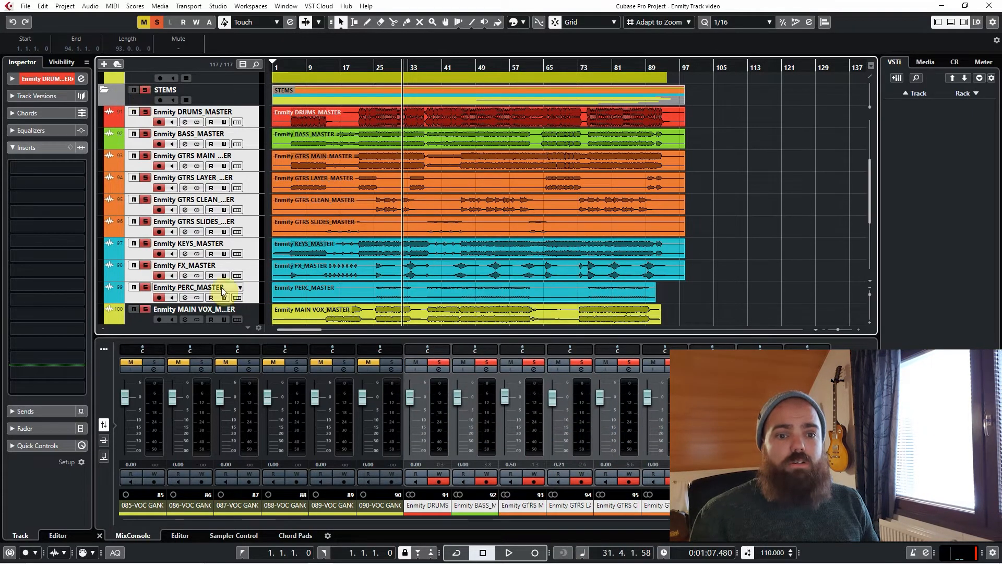
pyautogui.scroll(5, 222, 292)
pyautogui.click(104, 189)
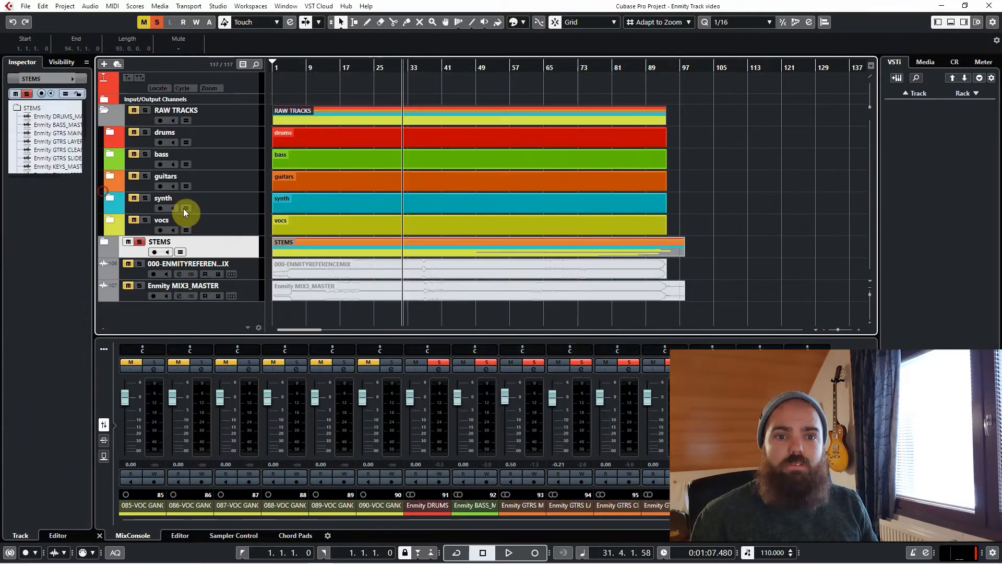
pyautogui.click(146, 235)
pyautogui.click(409, 178)
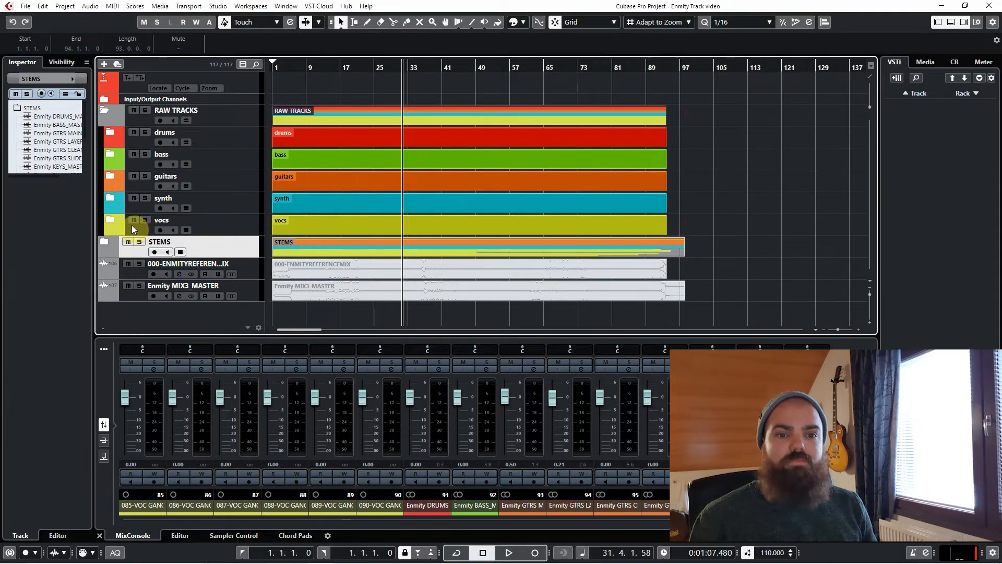
# Expand the vocs folder and look through its raw vocal tracks down to 090-VOC GANG HEY 4.
pyautogui.click(114, 220)
pyautogui.scroll(-20, 445, 201)
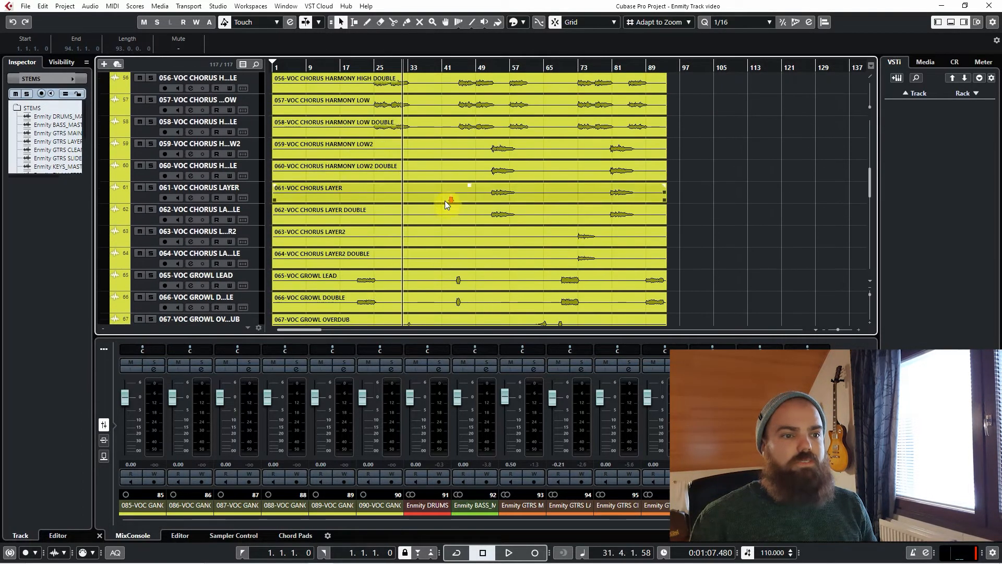
pyautogui.scroll(-10, 437, 208)
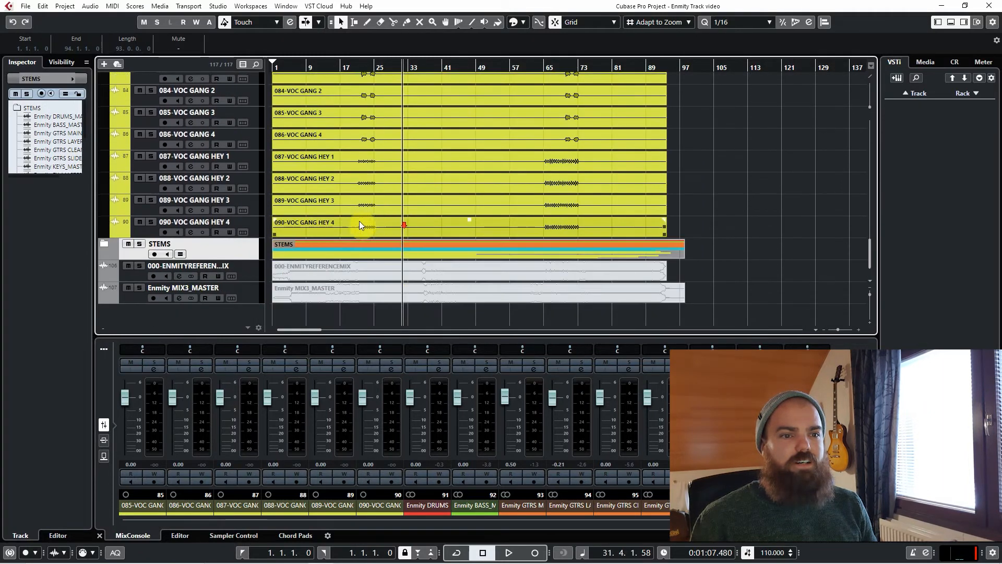
pyautogui.click(252, 232)
pyautogui.scroll(20, 261, 233)
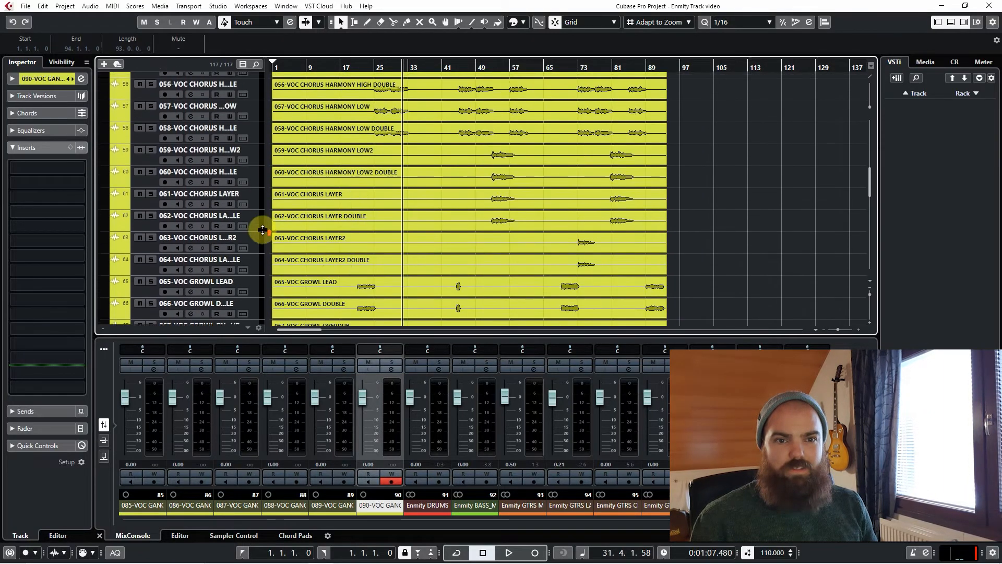
pyautogui.scroll(10, 252, 247)
pyautogui.scroll(-20, 258, 245)
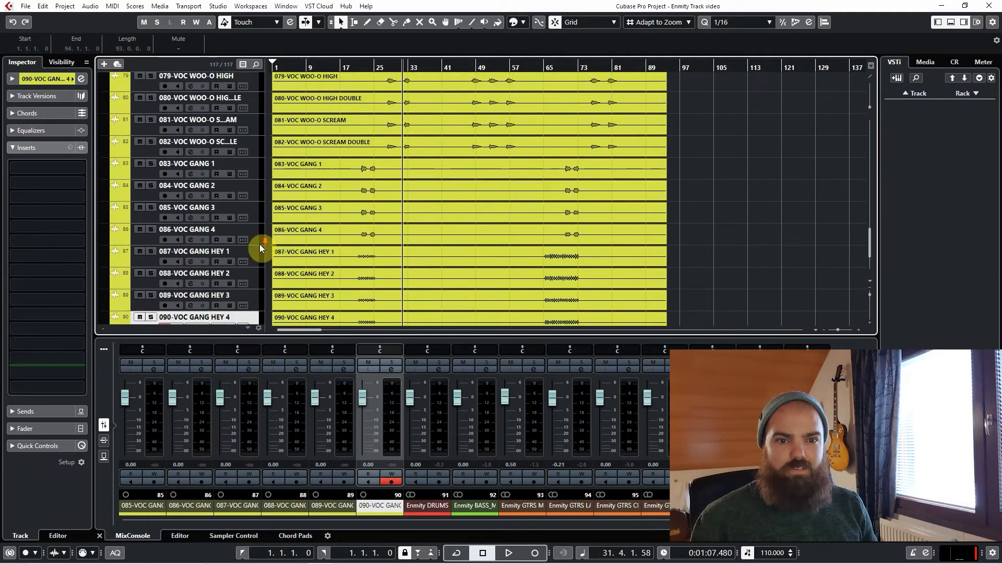
pyautogui.click(285, 255)
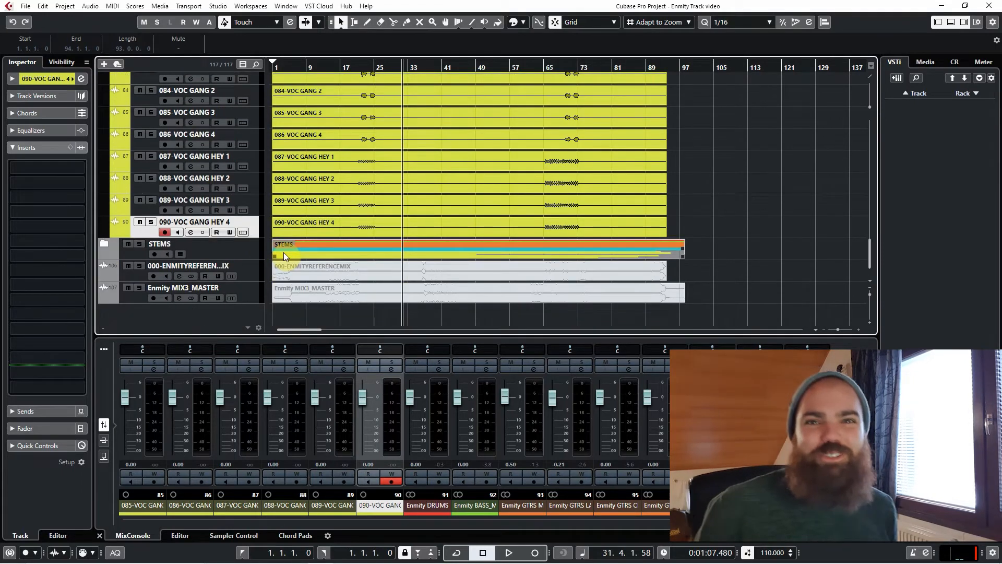
pyautogui.scroll(3, 418, 241)
pyautogui.scroll(10, 418, 233)
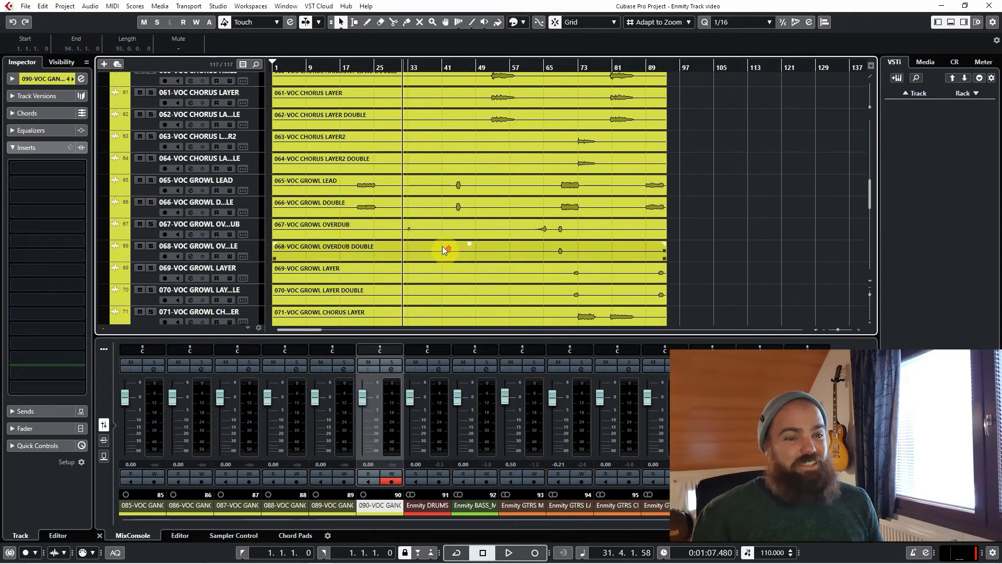
# Solo the 045-VOC CLEAN VERSE LEAD track and listen to it from bar 13.
pyautogui.click(324, 63)
pyautogui.click(350, 101)
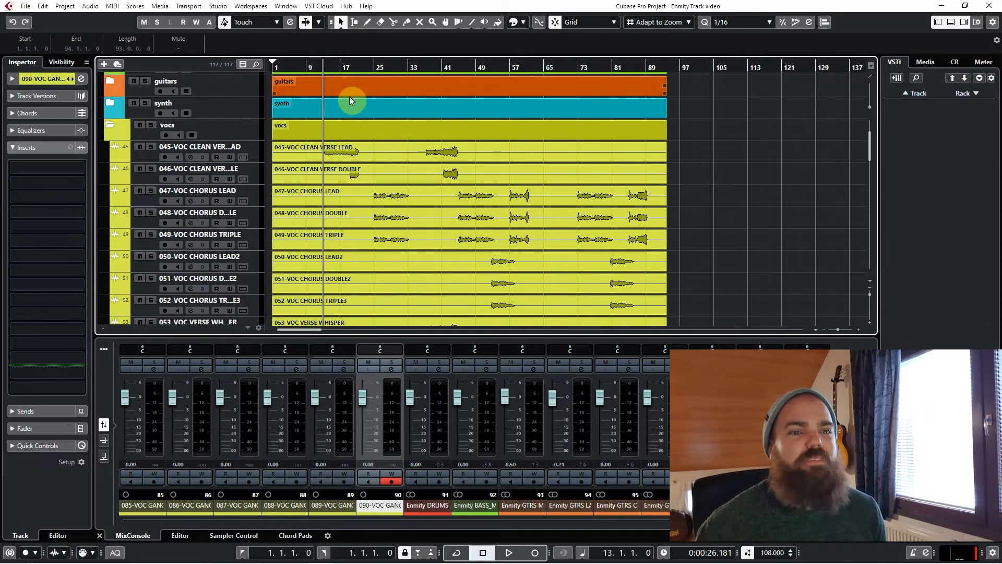
pyautogui.click(261, 152)
pyautogui.click(347, 221)
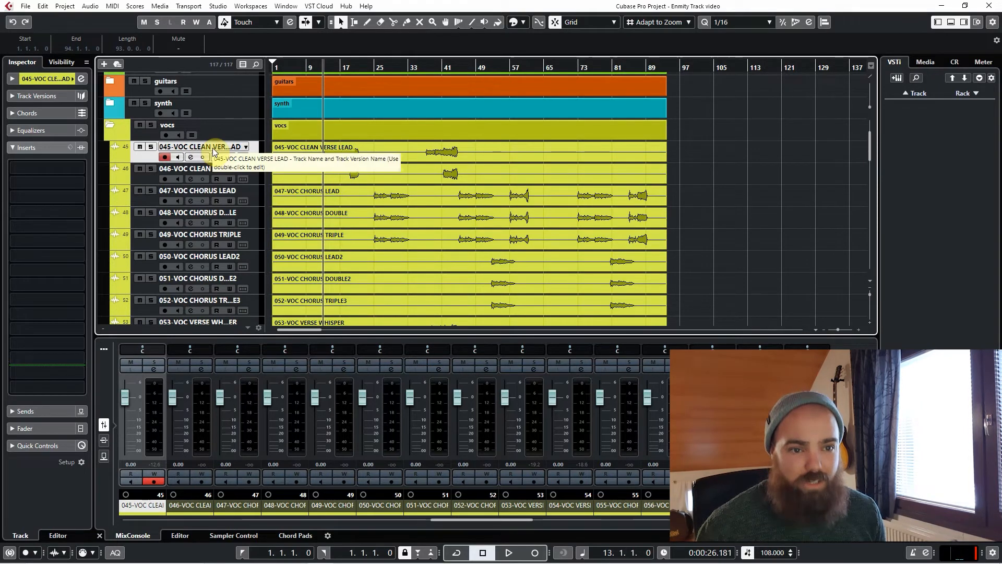
pyautogui.press('s')
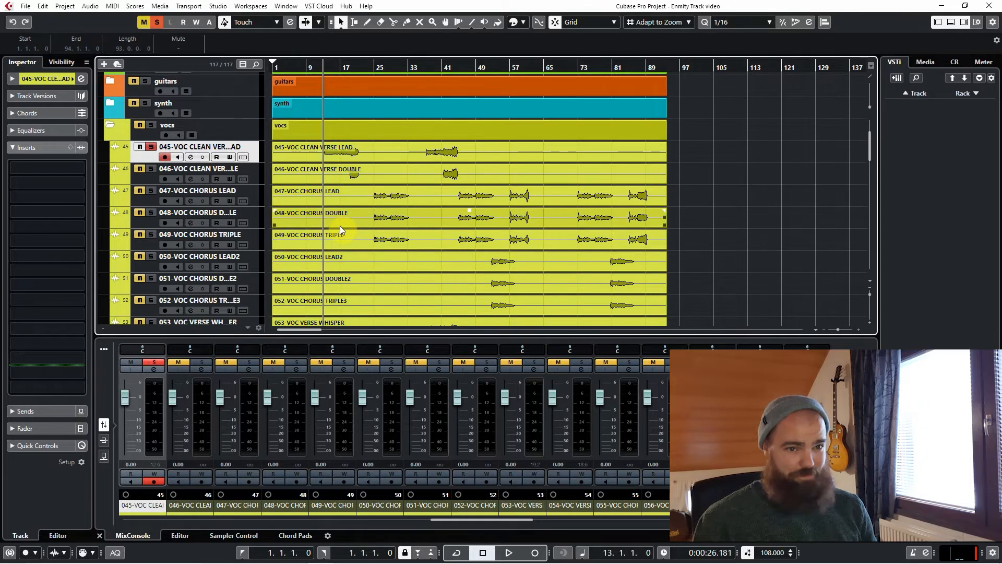
pyautogui.press('space')
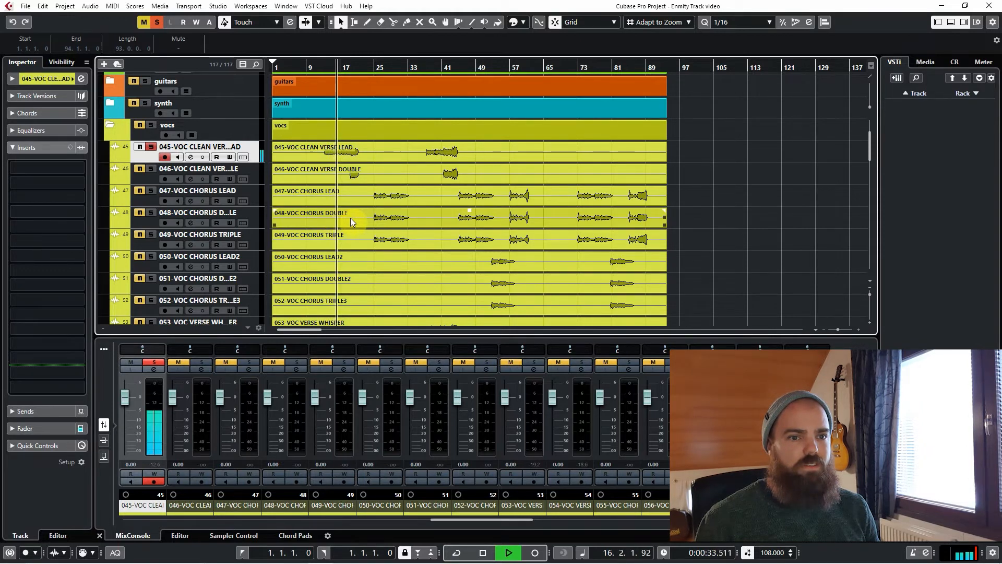
pyautogui.press('space')
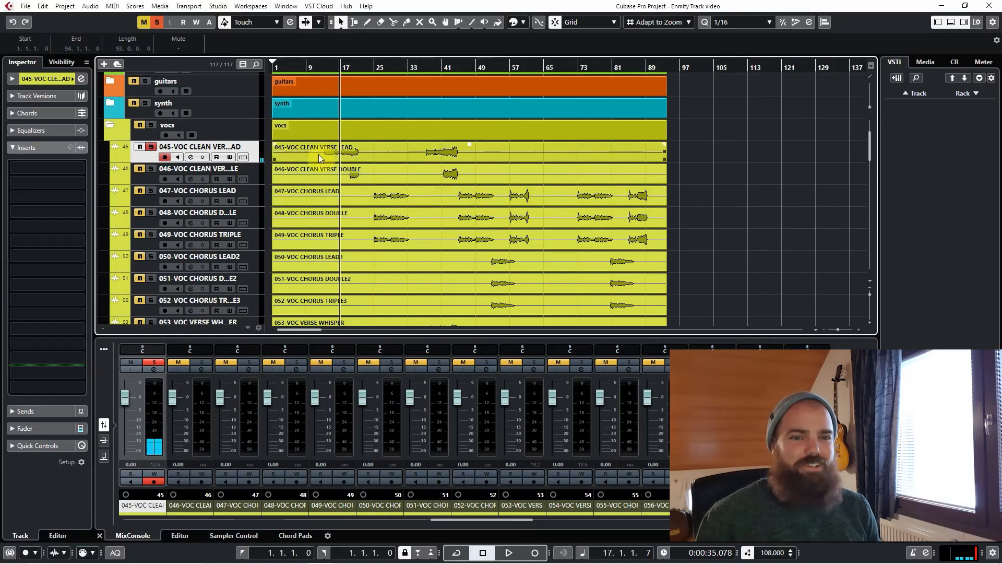
# Add 046-VOC CLEAN VERSE DOUBLE to the soloed clean verse lead and listen to both from bar 19.
pyautogui.click(255, 174)
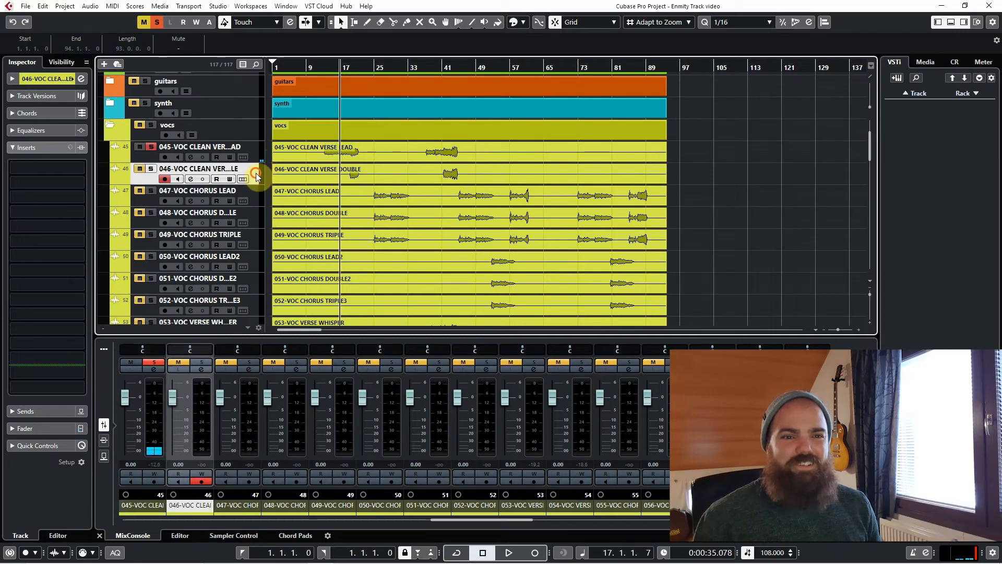
pyautogui.press('s')
pyautogui.moveTo(361, 68); pyautogui.dragTo(343, 175)
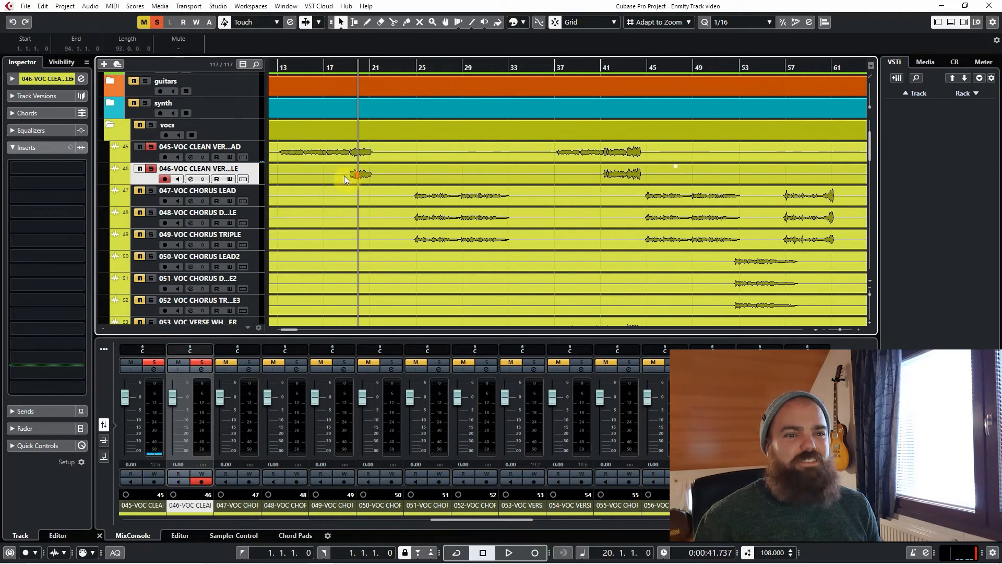
pyautogui.click(357, 67)
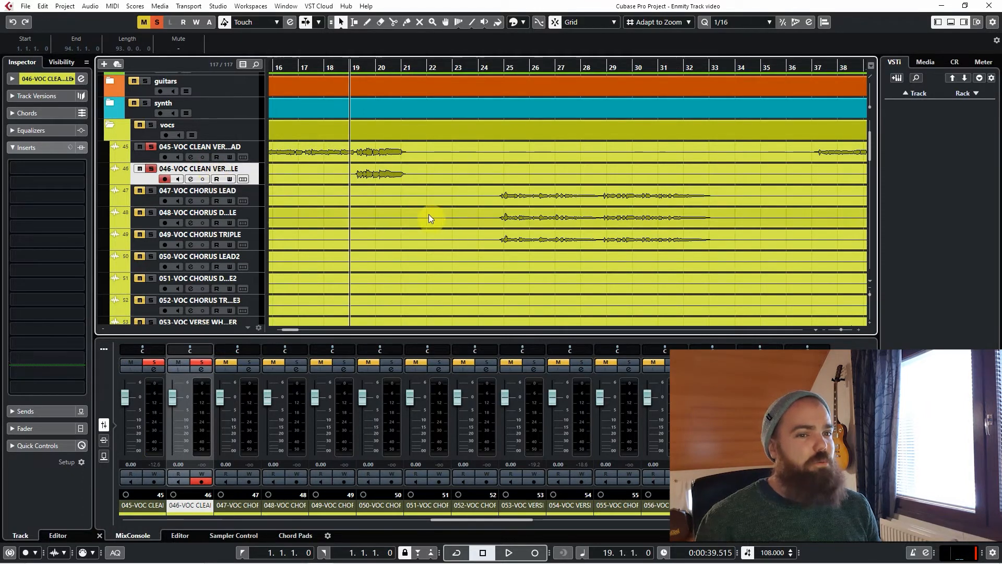
pyautogui.press('space')
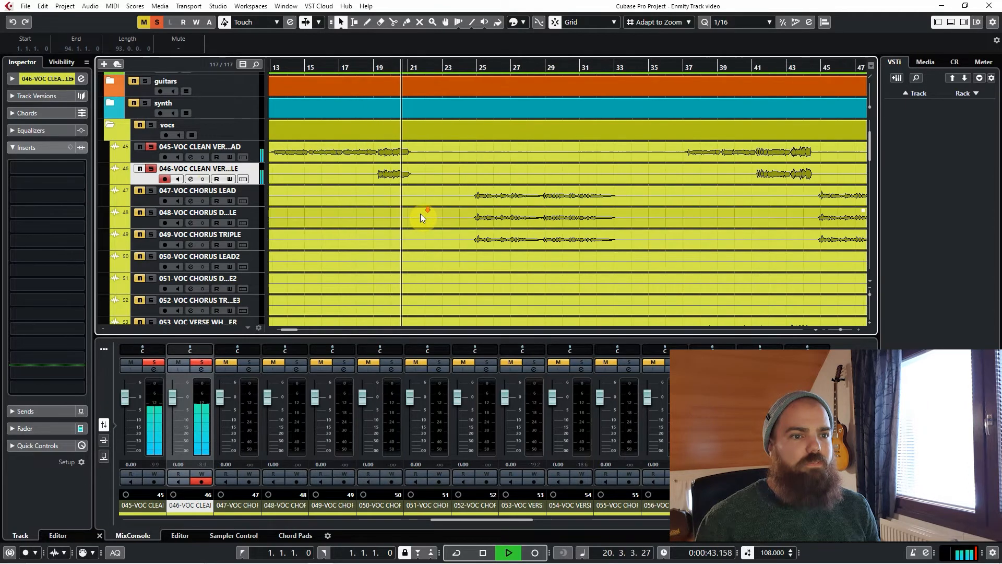
pyautogui.hotkey('shift', 'f')
pyautogui.press('space')
# Listen to the soloed clean verse lead and double in the second verse, from bar 37 and again from bar 41.
pyautogui.moveTo(526, 64); pyautogui.dragTo(503, 204)
pyautogui.click(496, 67)
pyautogui.press('space')
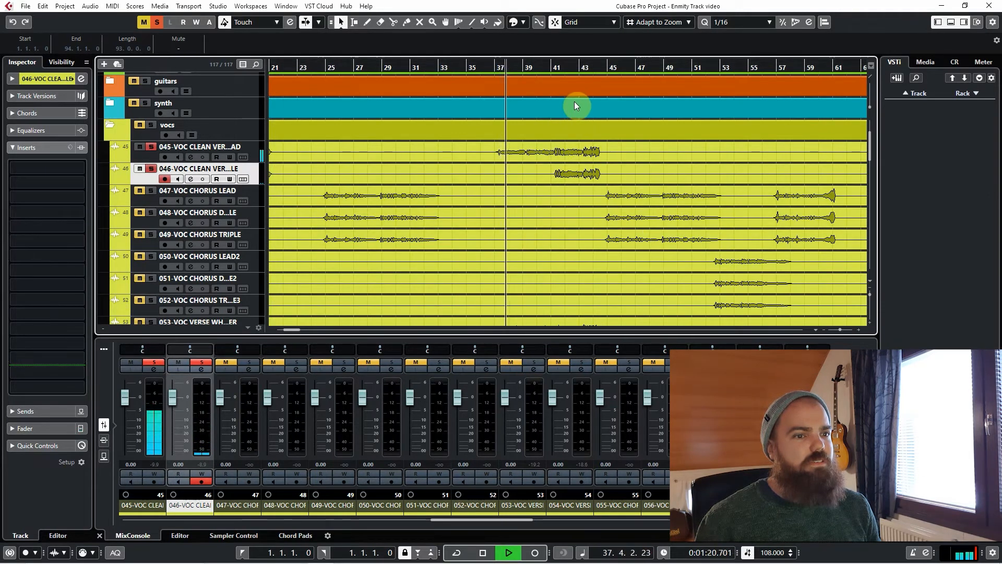
pyautogui.press('space')
pyautogui.click(557, 67)
pyautogui.press('space')
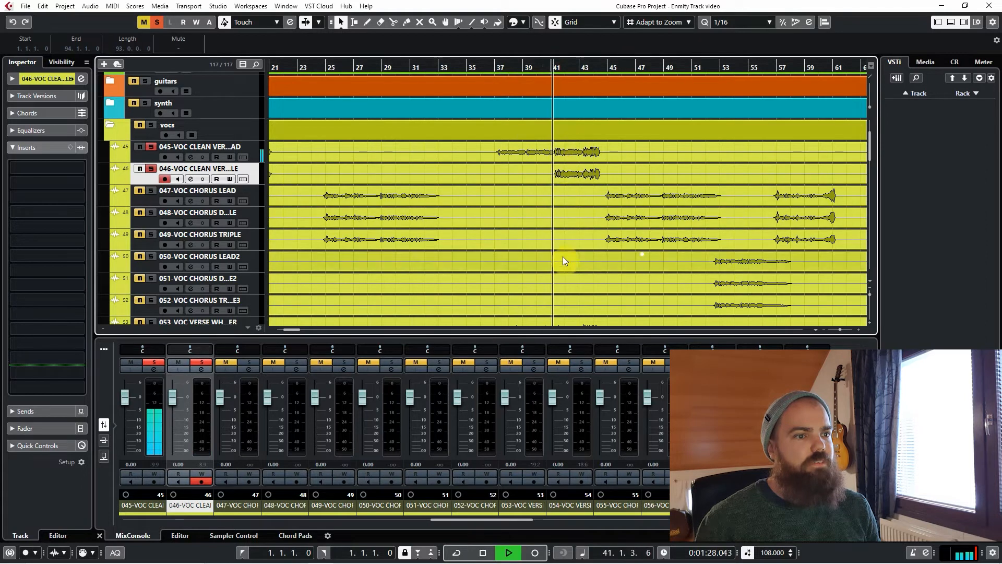
pyautogui.scroll(-4, 521, 187)
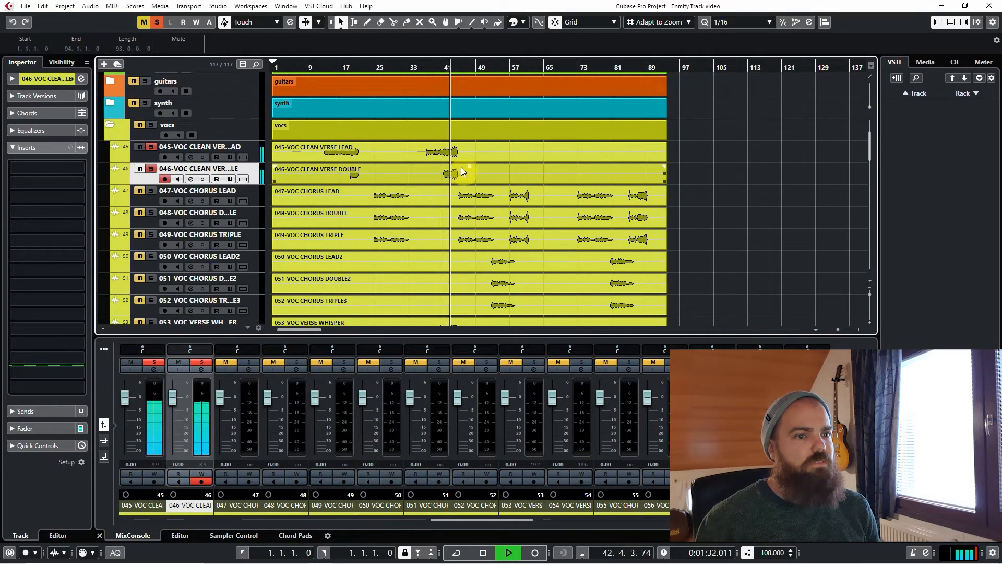
pyautogui.scroll(2, 459, 175)
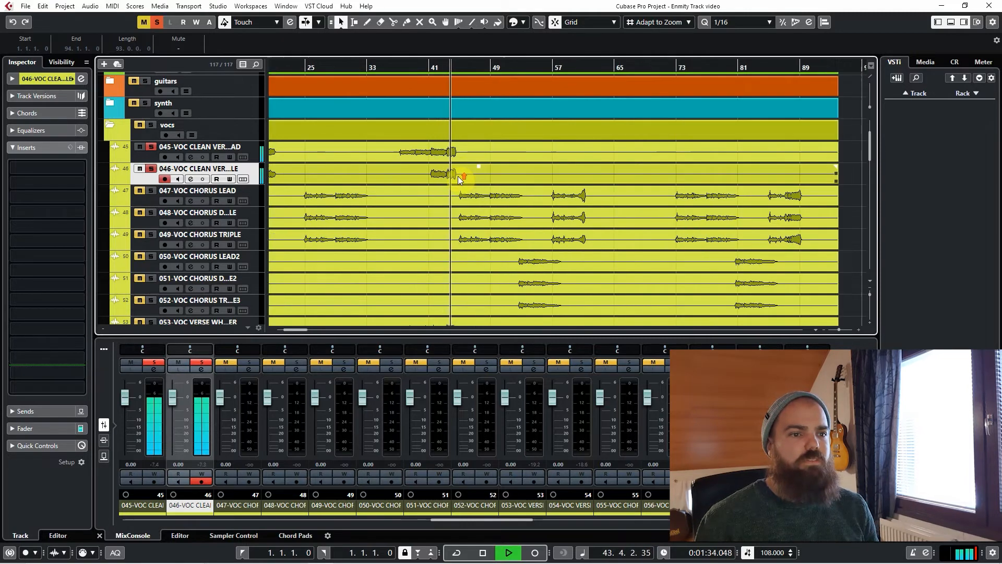
pyautogui.press('space')
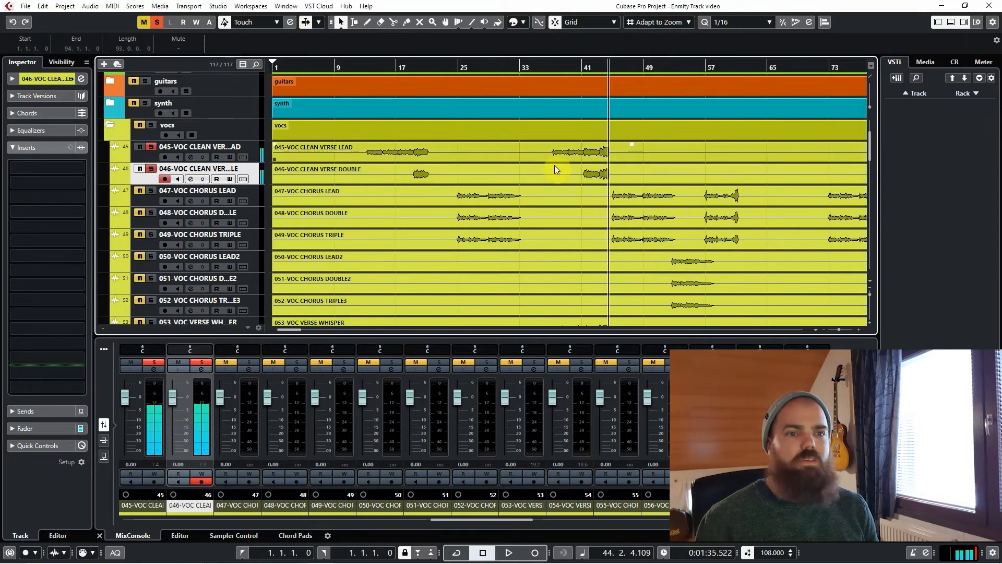
# Clear the verse vocal solos, solo only 047-VOC CHORUS LEAD and listen from bar 25.
pyautogui.click(159, 22)
pyautogui.scroll(-1, 556, 201)
pyautogui.scroll(2, 515, 197)
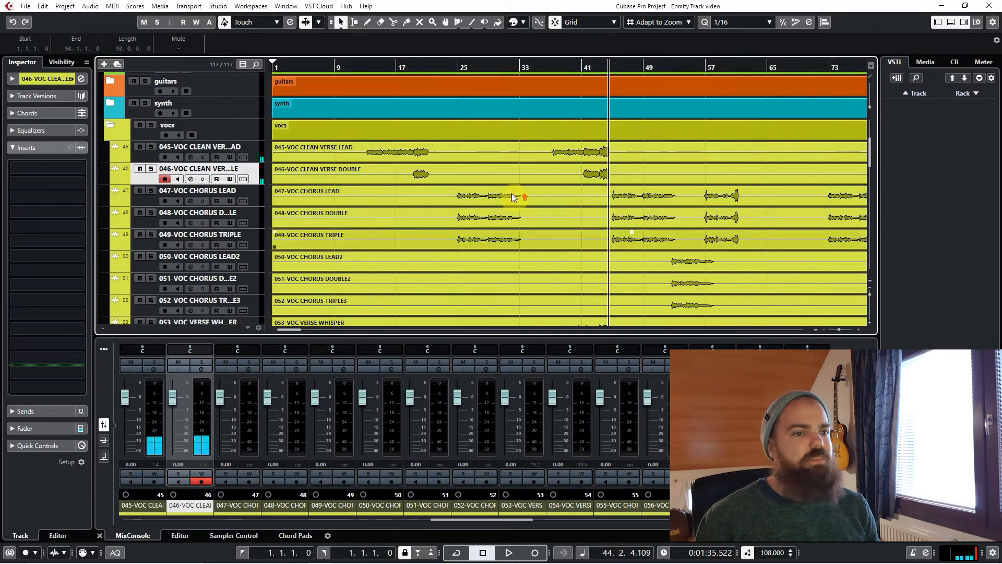
pyautogui.scroll(-1, 526, 201)
pyautogui.scroll(-2, 412, 228)
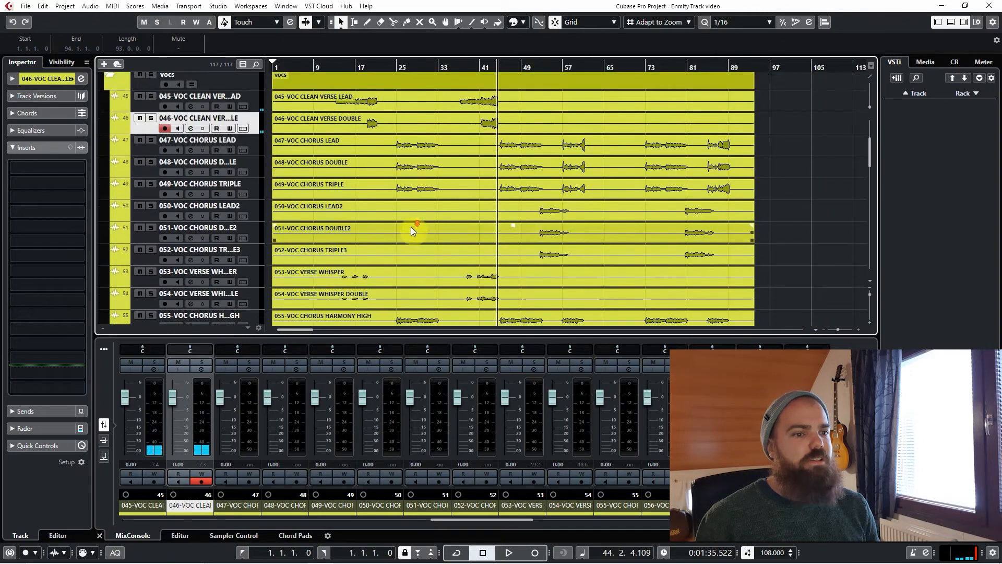
pyautogui.click(397, 66)
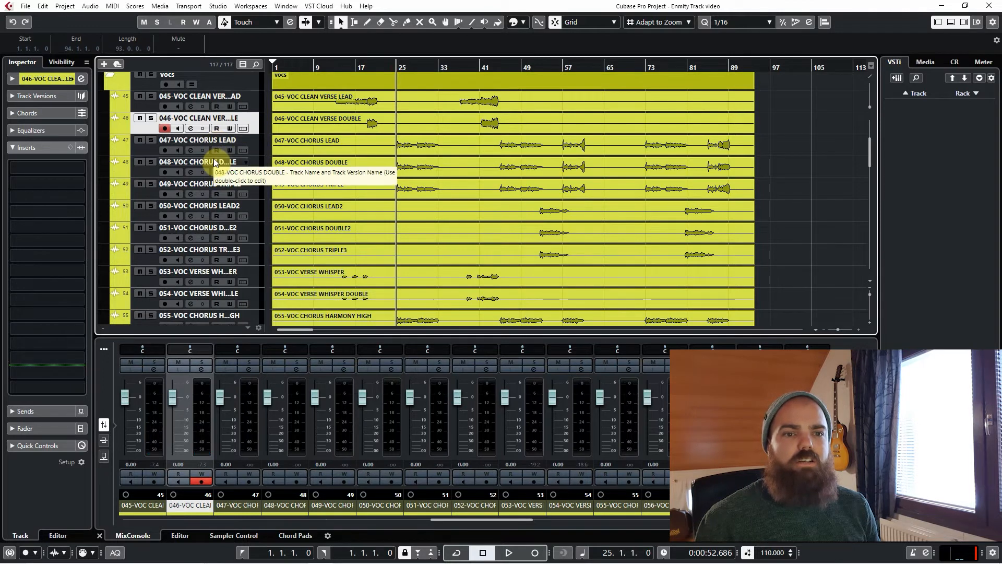
pyautogui.click(253, 144)
pyautogui.press('s')
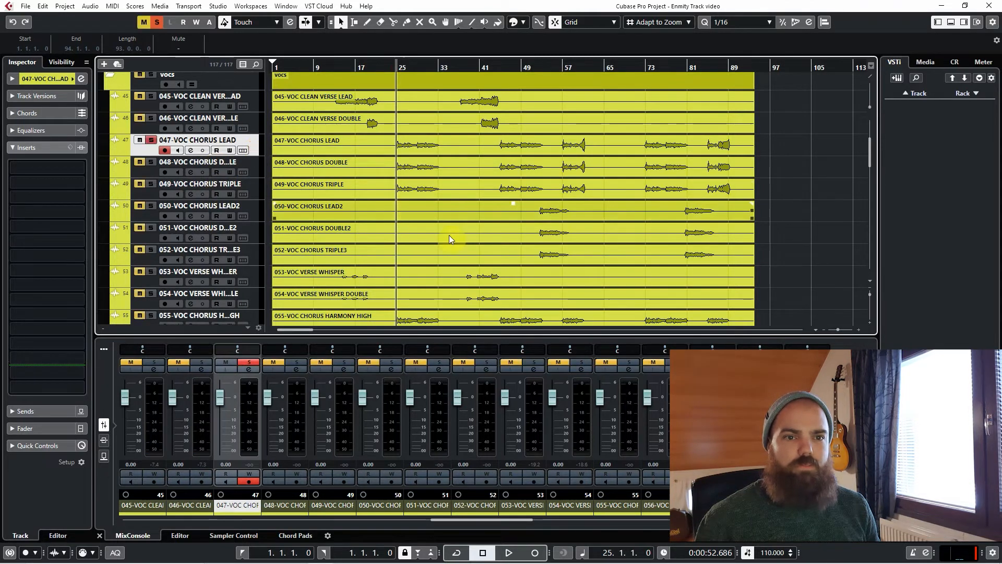
pyautogui.press('space')
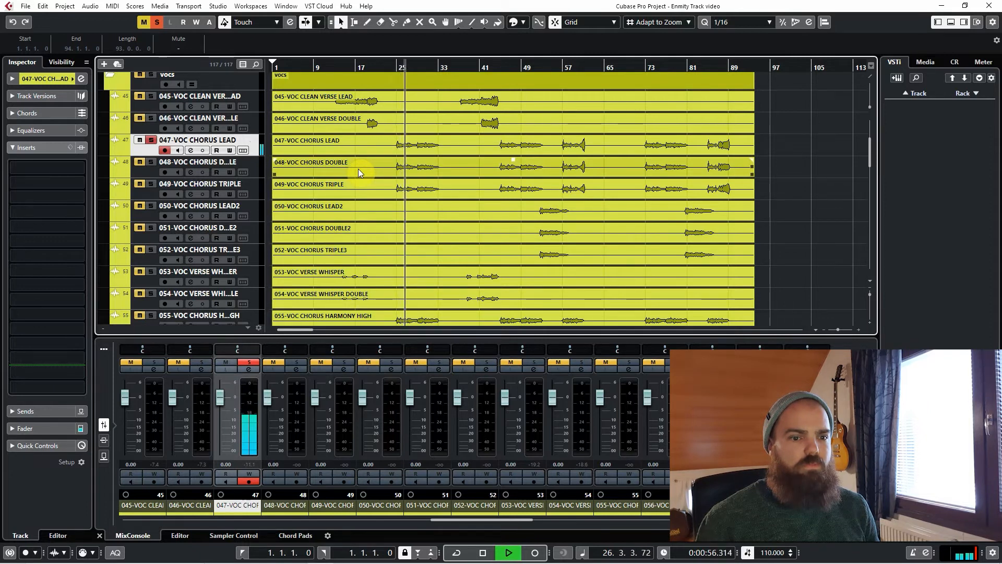
# Listen to the soloed chorus lead vocal around bar 57 and again from bar 46.
pyautogui.press('space')
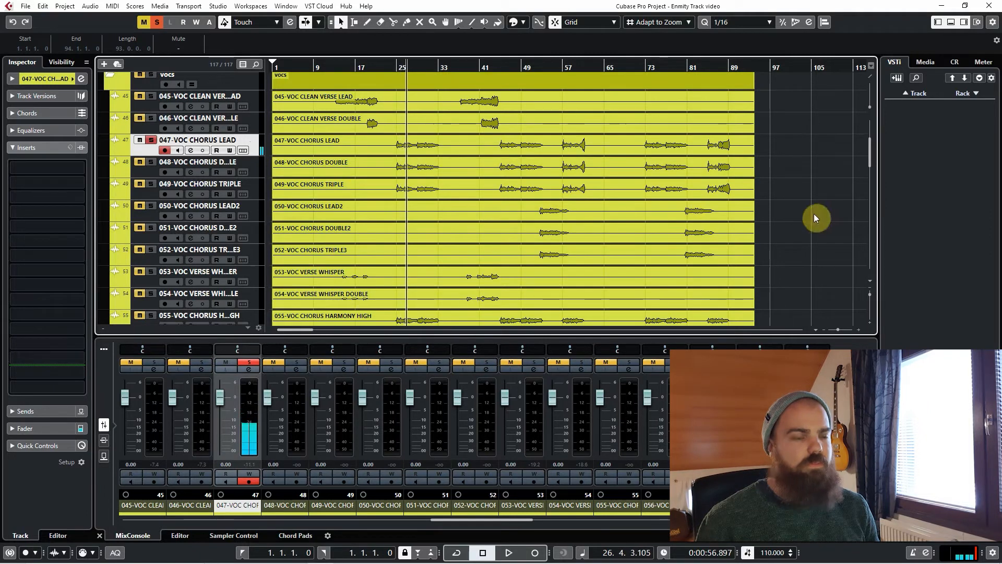
pyautogui.click(564, 65)
pyautogui.press('space')
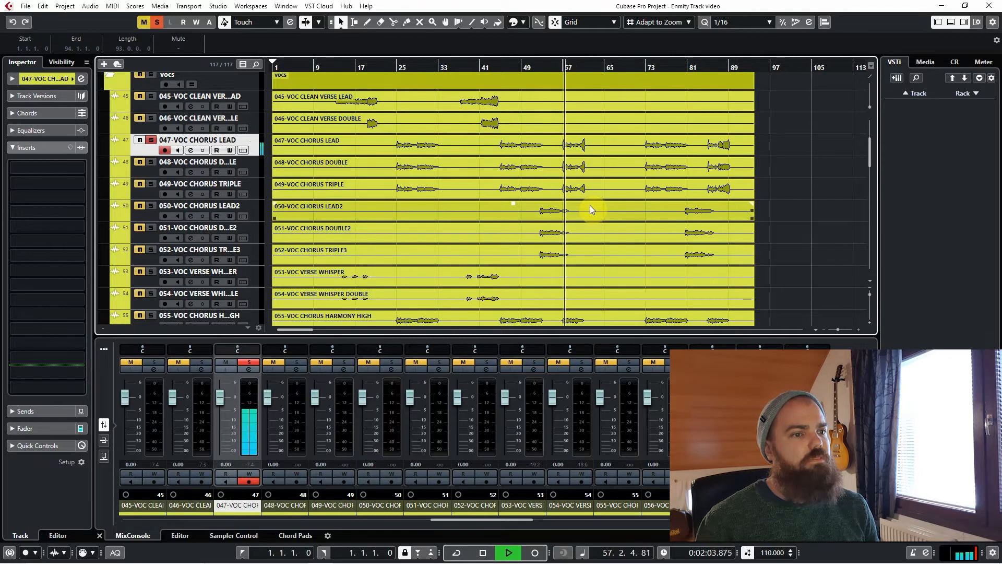
pyautogui.click(505, 66)
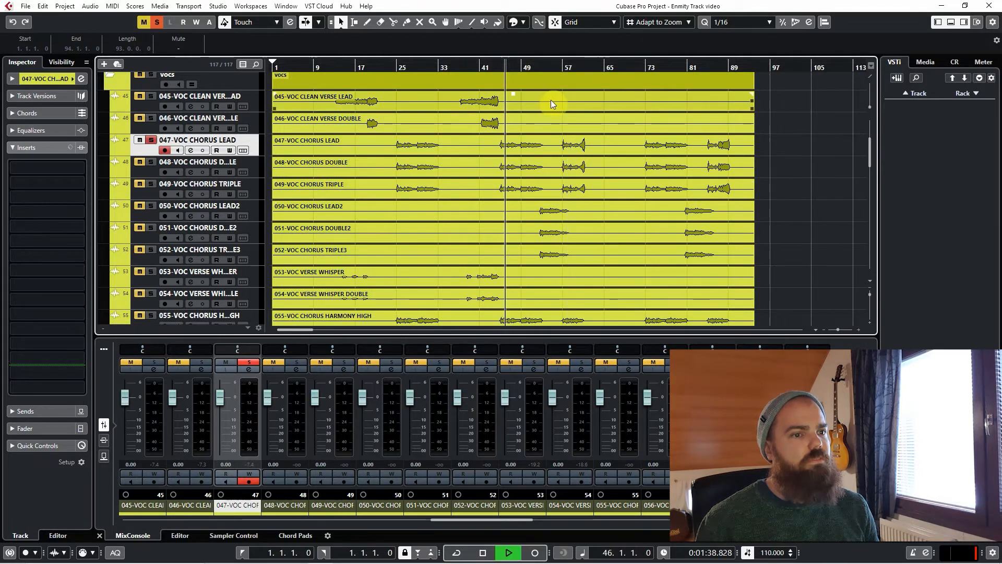
pyautogui.press('space')
# Add 048-VOC CHORUS DOUBLE and 049-VOC CHORUS TRIPLE to the soloed chorus lead and listen to all three from bar 46.
pyautogui.click(242, 164)
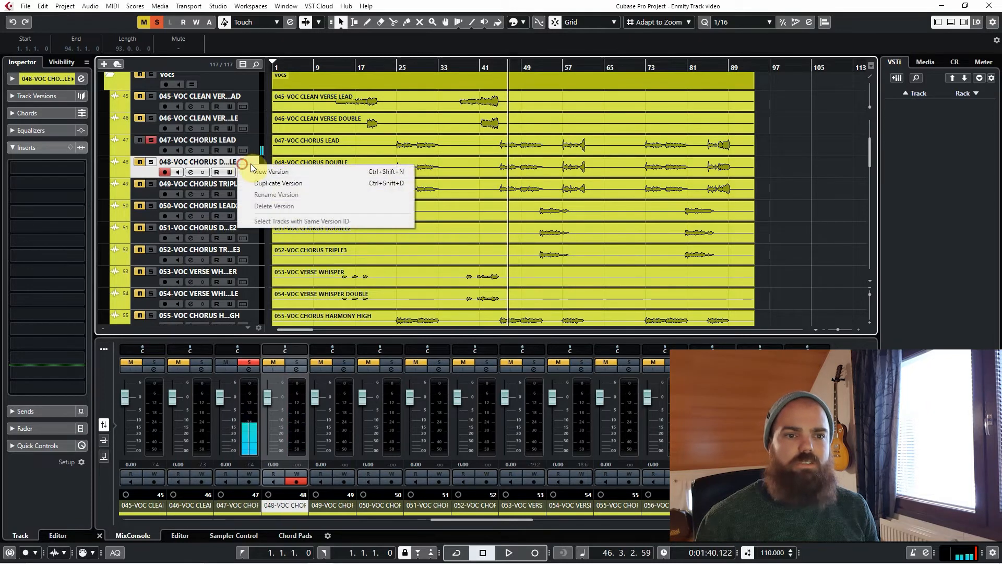
pyautogui.press('Escape')
pyautogui.keyDown('shift'); pyautogui.click(256, 185); pyautogui.keyUp('shift')
pyautogui.press('s')
pyautogui.press('space')
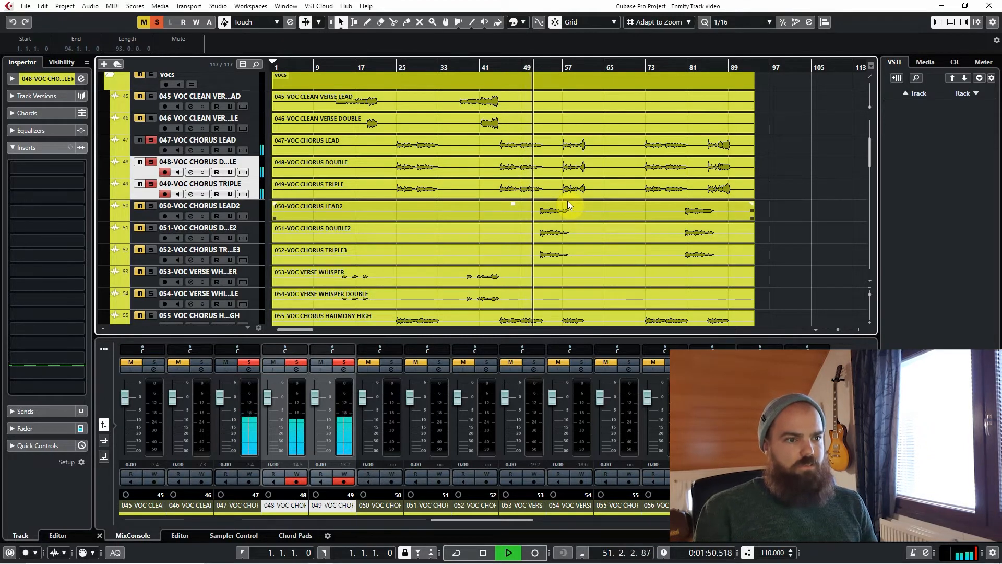
pyautogui.press('space')
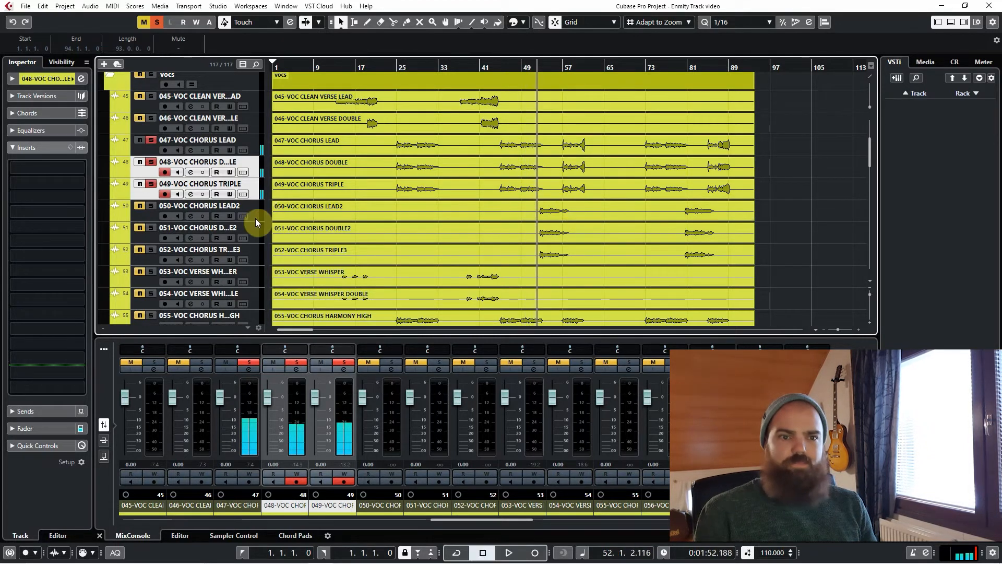
# Add 050-VOC CHORUS LEAD2, 051-VOC CHORUS DOUBLE2 and 052-VOC CHORUS TRIPLE3 to the solos and listen from bar 52.
pyautogui.click(259, 207)
pyautogui.keyDown('shift'); pyautogui.click(256, 256); pyautogui.keyUp('shift')
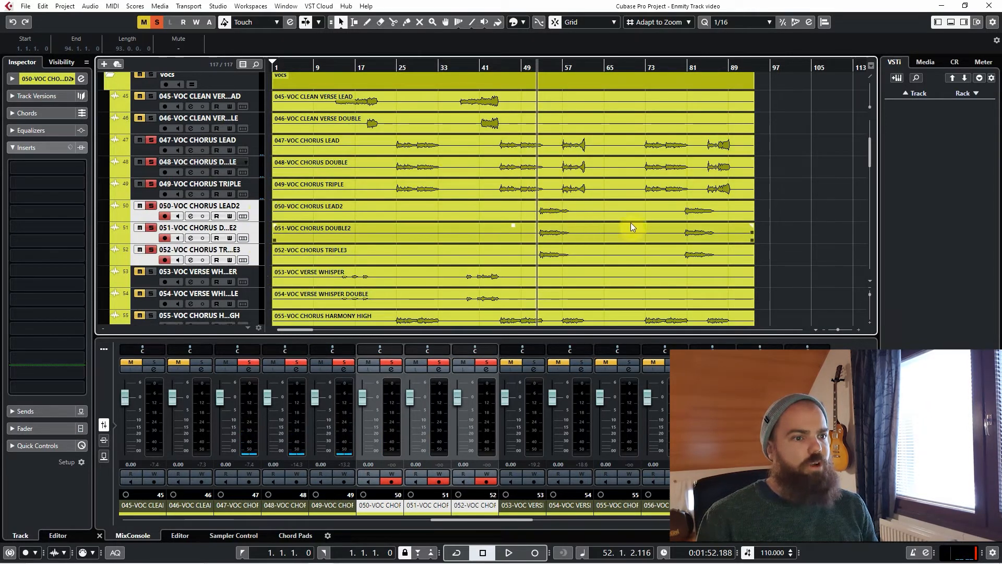
pyautogui.press('space')
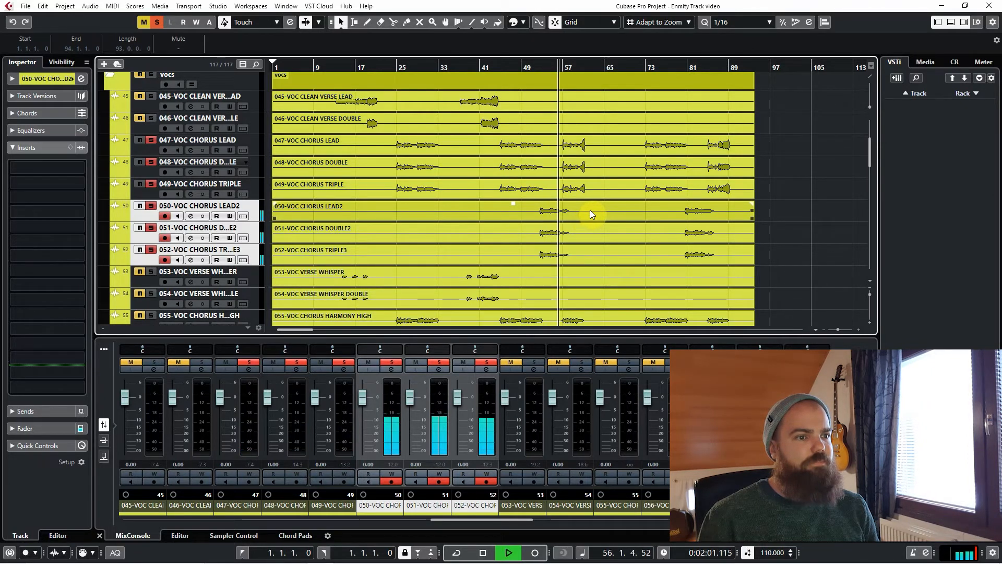
pyautogui.press('space')
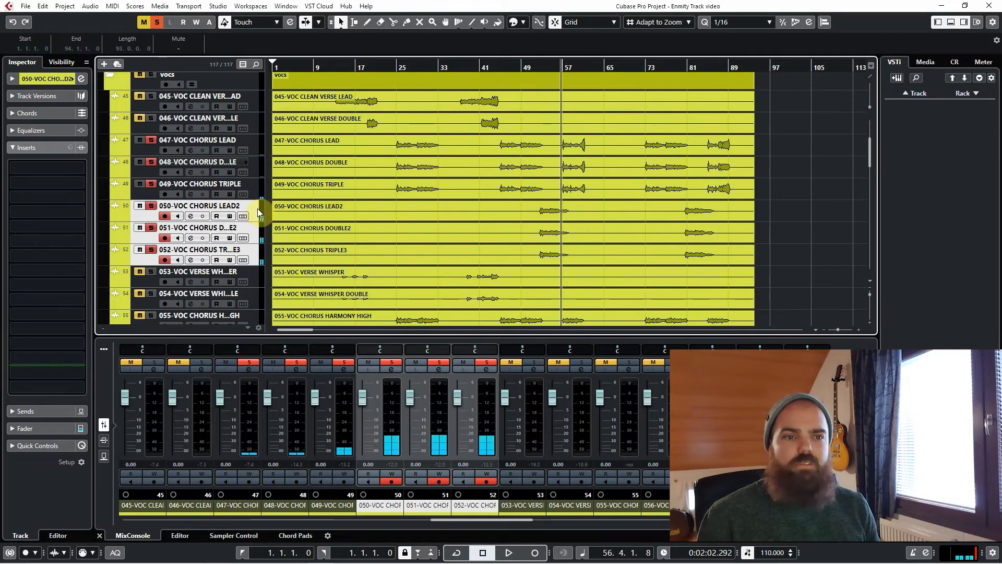
# Pan 048-VOC CHORUS DOUBLE to L21 and 049-VOC CHORUS TRIPLE to R21, and listen from bar 25.
pyautogui.click(256, 231)
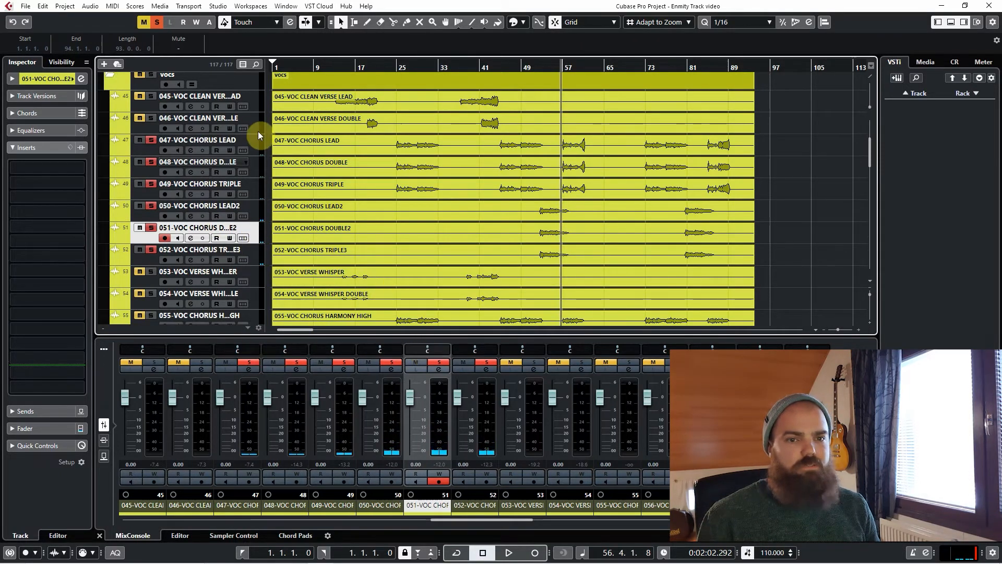
pyautogui.click(259, 150)
pyautogui.keyDown('shift'); pyautogui.click(264, 189); pyautogui.keyUp('shift')
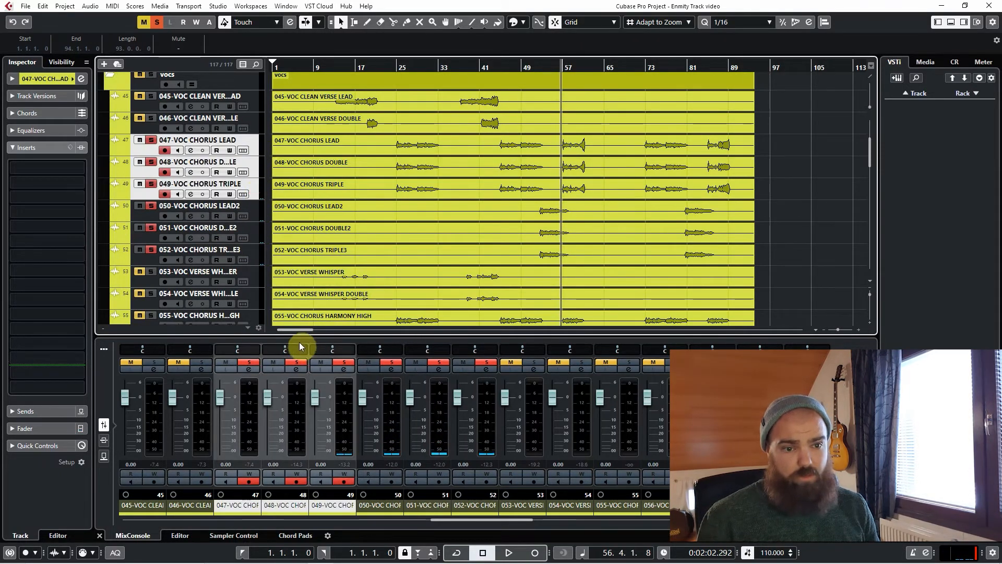
pyautogui.moveTo(299, 343); pyautogui.dragTo(285, 345)
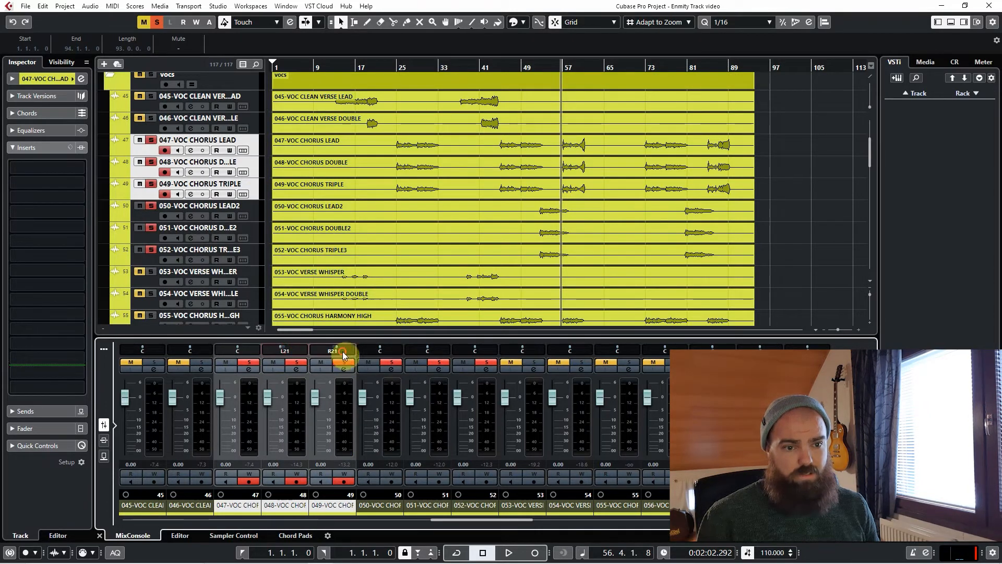
pyautogui.click(398, 68)
pyautogui.press('space')
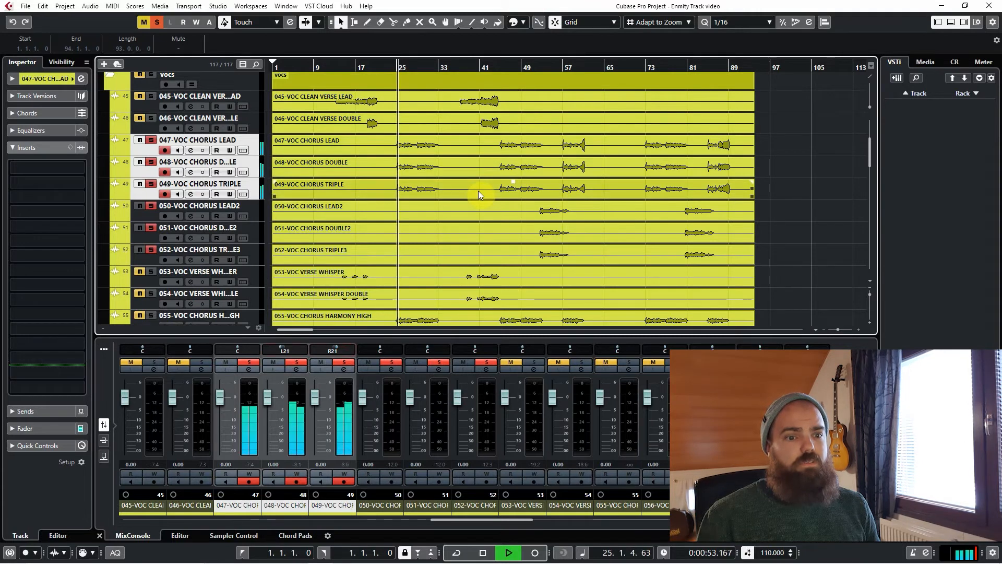
# Lower 048-VOC CHORUS DOUBLE and 049-VOC CHORUS TRIPLE together to a level of -7.40 during playback.
pyautogui.click(289, 504)
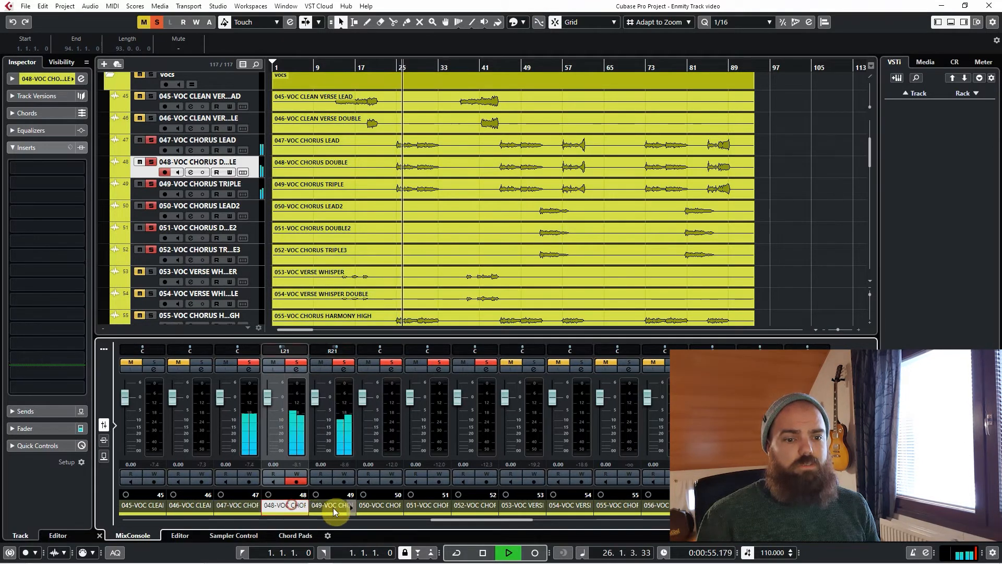
pyautogui.keyDown('ctrl'); pyautogui.click(333, 508); pyautogui.keyUp('ctrl')
pyautogui.moveTo(315, 398); pyautogui.dragTo(315, 416)
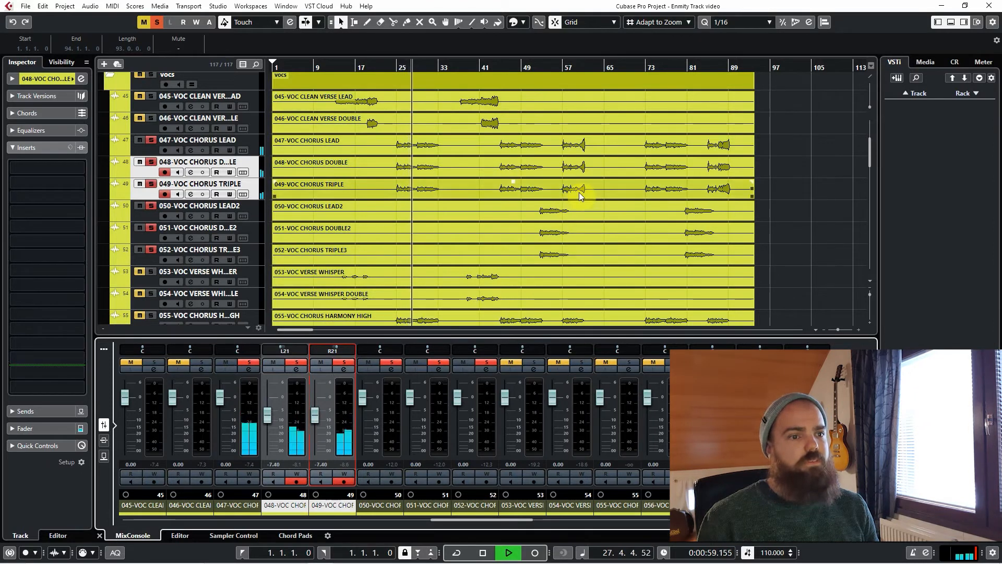
pyautogui.press('space')
# Place the playhead at bar 53 and pan 051-VOC CHORUS DOUBLE2 to L21 and 052-VOC CHORUS TRIPLE3 to R21.
pyautogui.click(545, 66)
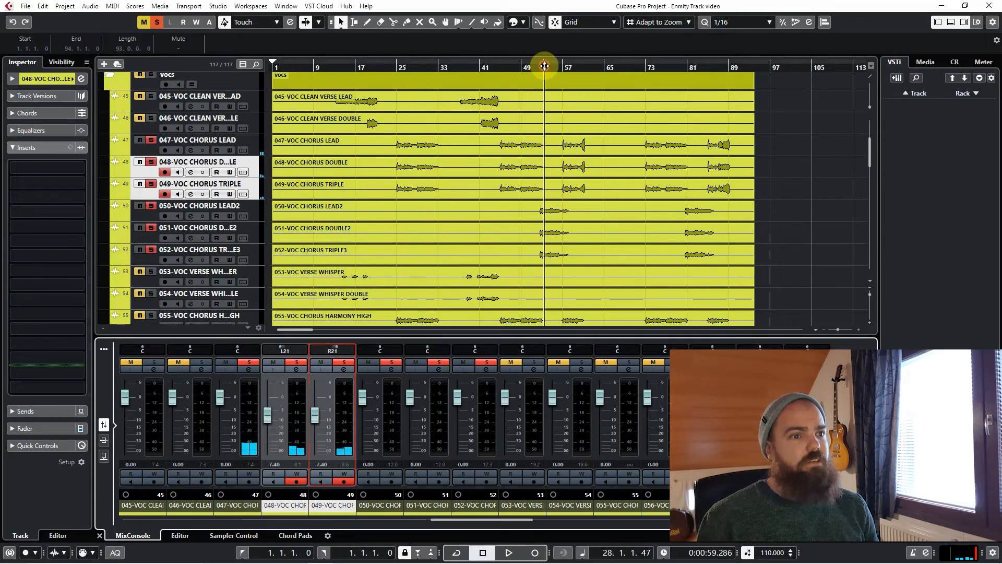
pyautogui.click(253, 230)
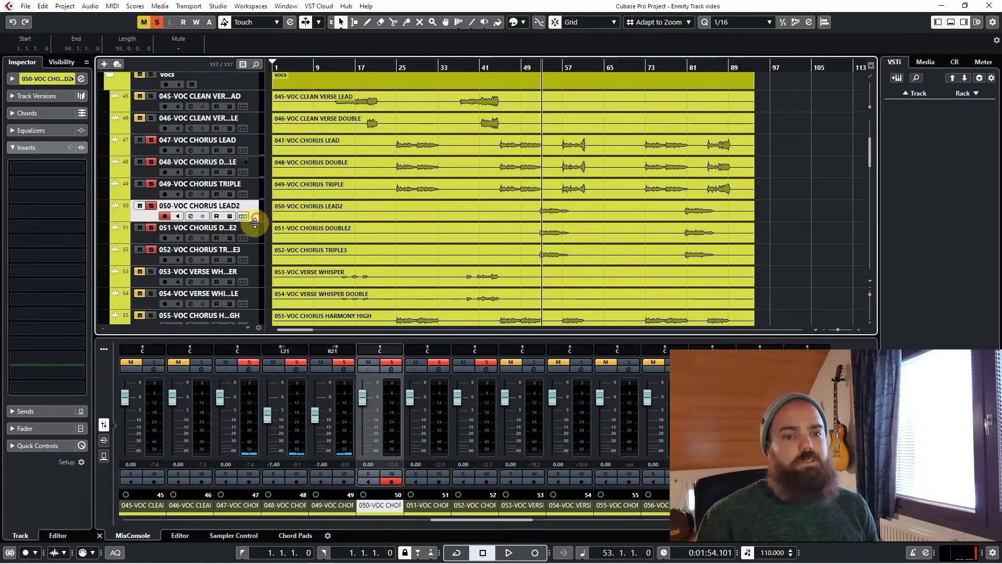
pyautogui.keyDown('ctrl'); pyautogui.click(258, 253); pyautogui.keyUp('ctrl')
pyautogui.moveTo(440, 346); pyautogui.dragTo(494, 347)
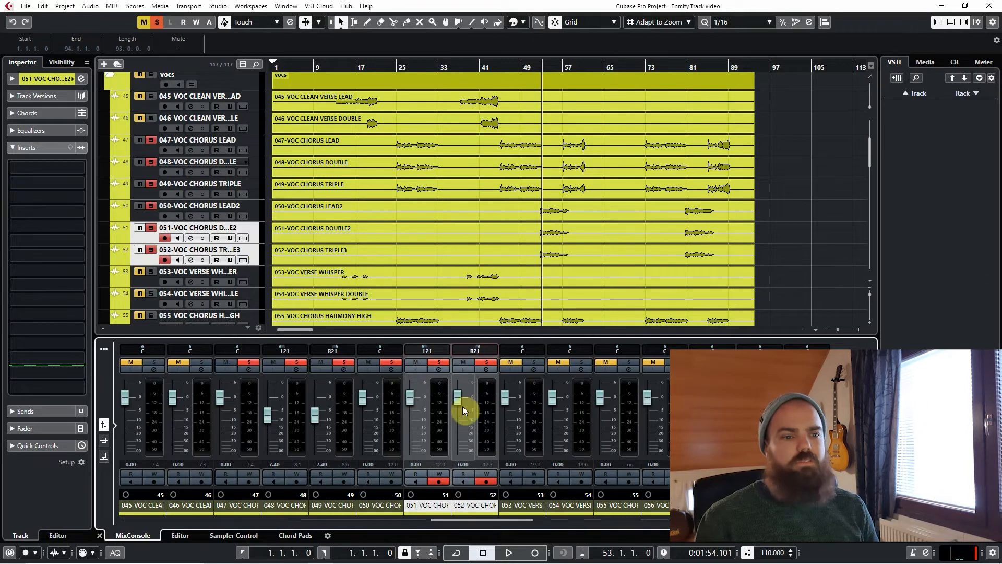
# Lower 051-VOC CHORUS DOUBLE2 and 052-VOC CHORUS TRIPLE3 together to -6.66 and listen to the second chorus vocals from bar 53.
pyautogui.moveTo(457, 402)
pyautogui.mouseDown()
pyautogui.moveTo(468, 471)
pyautogui.moveTo(459, 415)
pyautogui.mouseUp()
pyautogui.press('space')
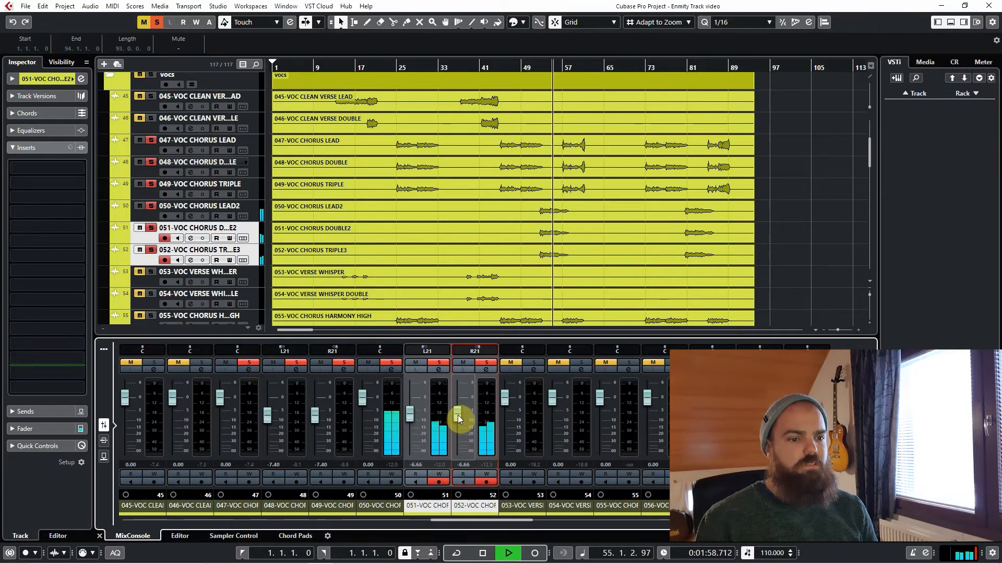
pyautogui.click(597, 152)
pyautogui.press('space')
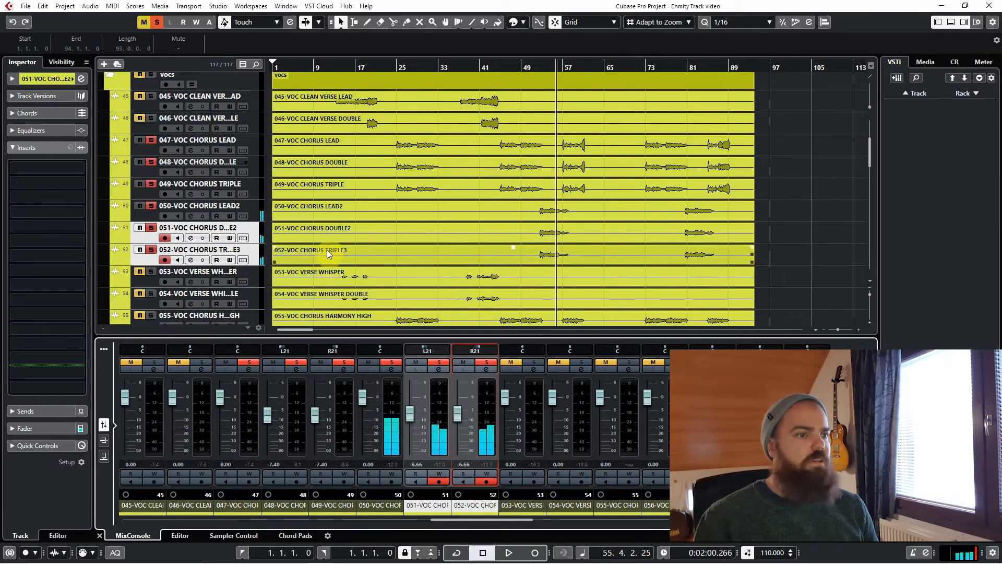
# Clear all solos, solo 053-VOC VERSE WHISPER and 054-VOC VERSE WHISPER DOUBLE, and listen to them in the first verse.
pyautogui.keyDown('shift'); pyautogui.click(255, 146); pyautogui.keyUp('shift')
pyautogui.click(162, 23)
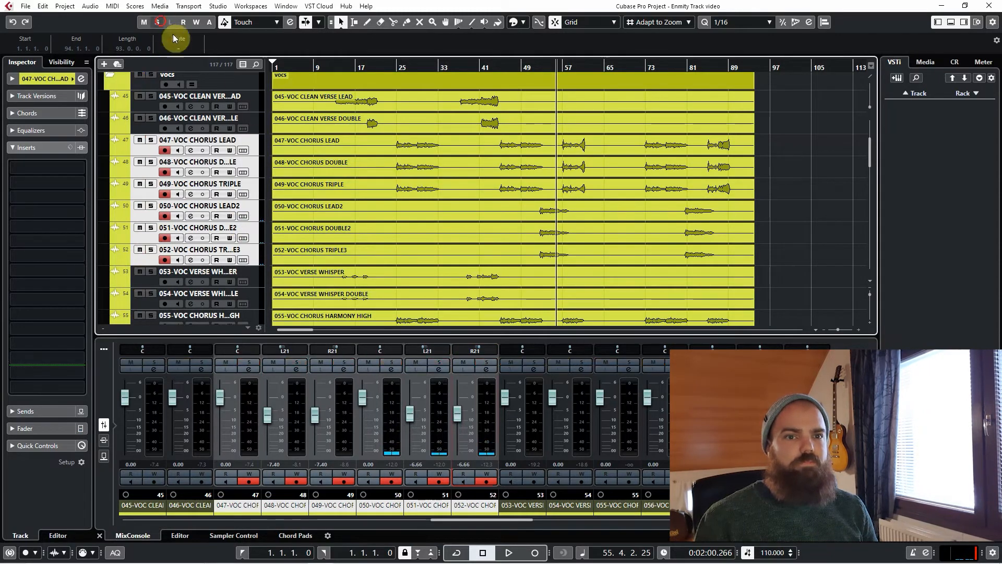
pyautogui.scroll(-5, 457, 227)
pyautogui.click(474, 224)
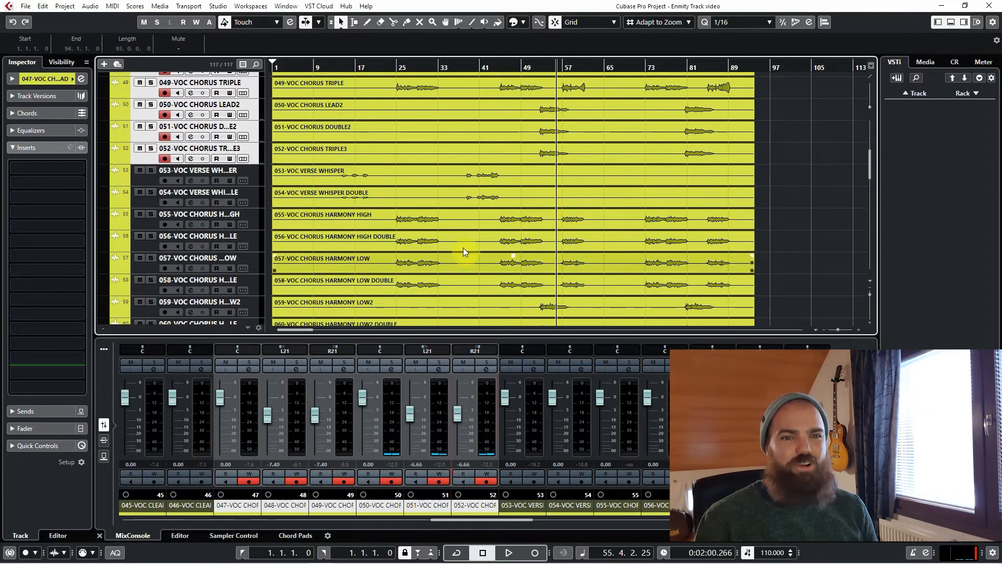
pyautogui.click(345, 66)
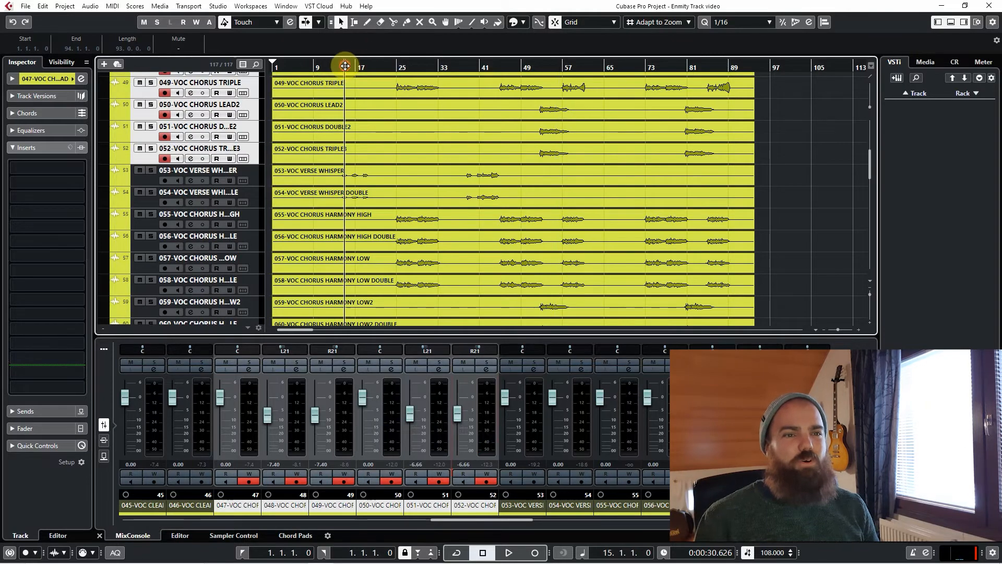
pyautogui.click(243, 174)
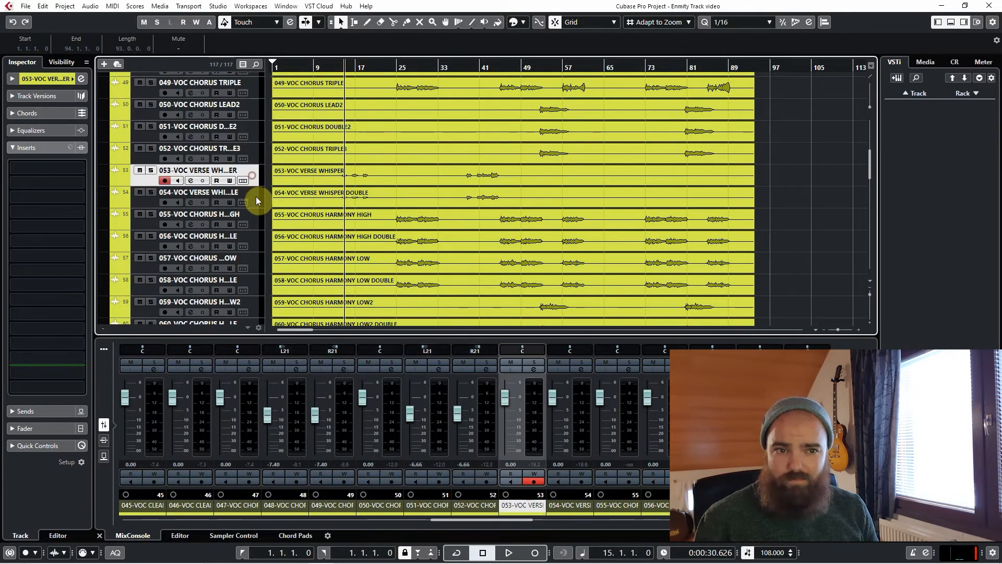
pyautogui.keyDown('shift'); pyautogui.click(256, 196); pyautogui.keyUp('shift')
pyautogui.press('s')
pyautogui.scroll(2, 298, 214)
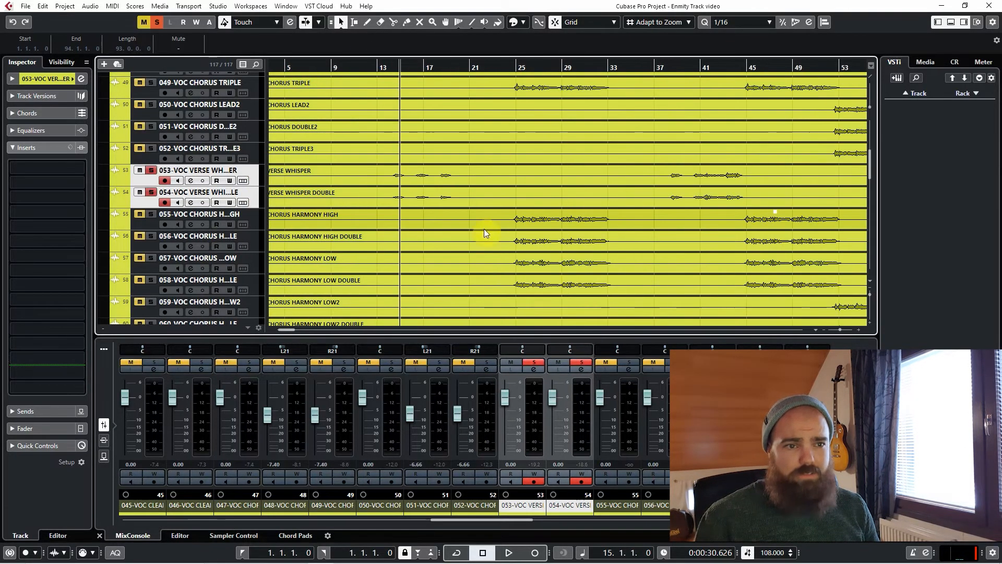
pyautogui.click(390, 63)
pyautogui.press('space')
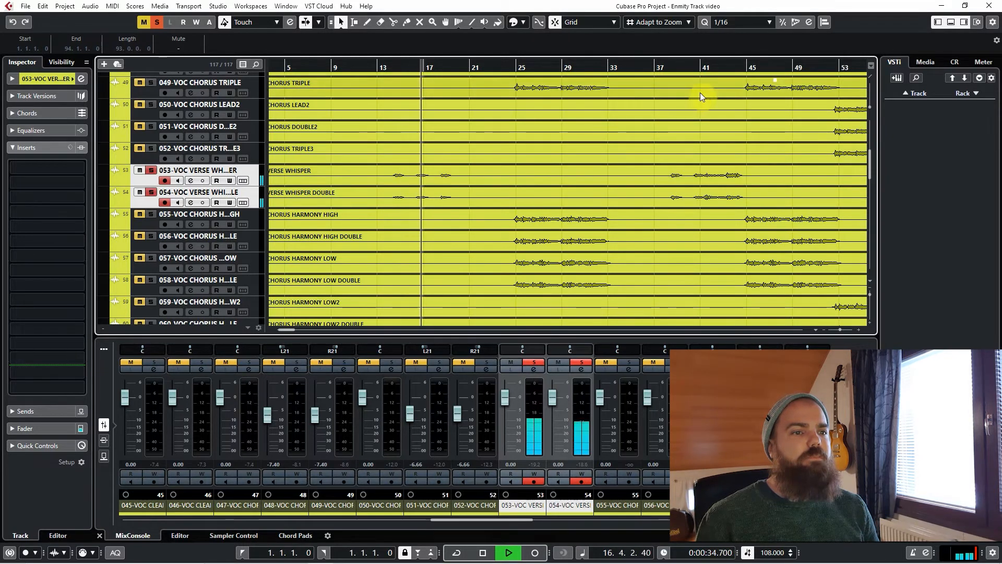
pyautogui.press('space')
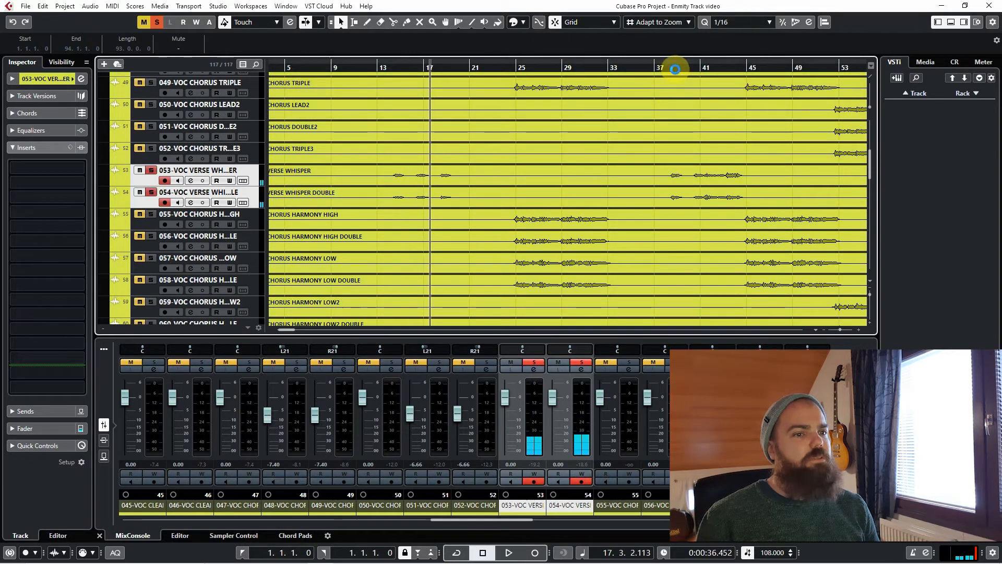
# Listen to the two soloed whisper tracks in the second verse from bar 40.
pyautogui.click(690, 69)
pyautogui.press('space')
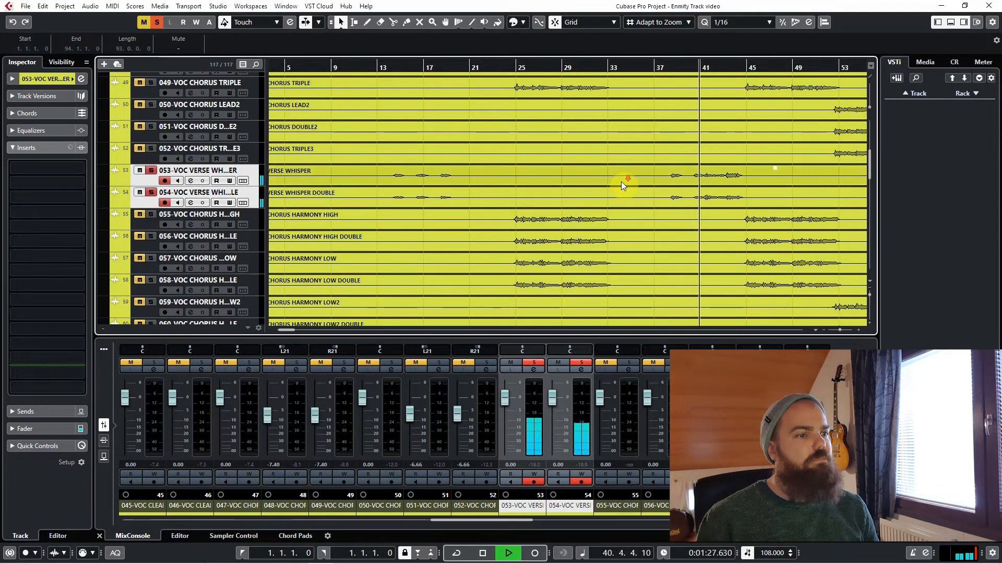
pyautogui.scroll(-2, 585, 187)
pyautogui.scroll(-1, 575, 187)
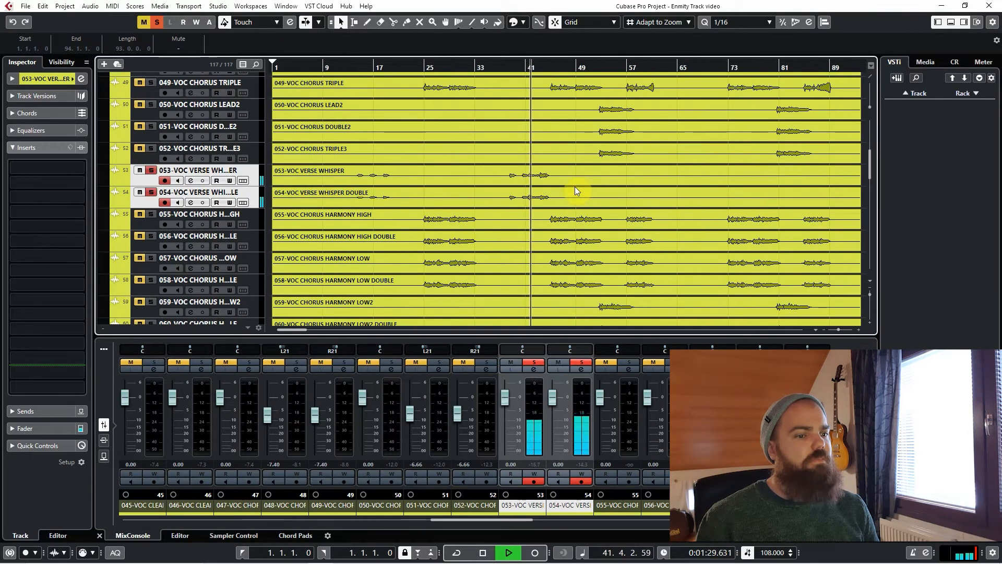
pyautogui.scroll(1, 575, 187)
pyautogui.press('space')
# Add 045-VOC CLEAN VERSE LEAD and 046-VOC CLEAN VERSE DOUBLE to the soloed whispers and listen from bar 42.
pyautogui.scroll(3, 378, 229)
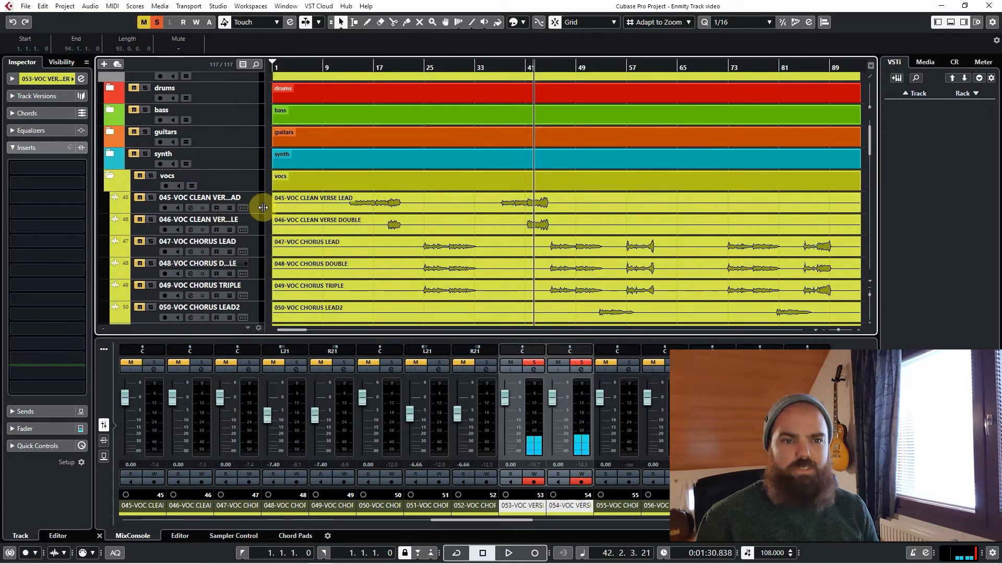
pyautogui.click(256, 202)
pyautogui.keyDown('shift'); pyautogui.click(257, 227); pyautogui.keyUp('shift')
pyautogui.press('s')
pyautogui.scroll(-2, 663, 168)
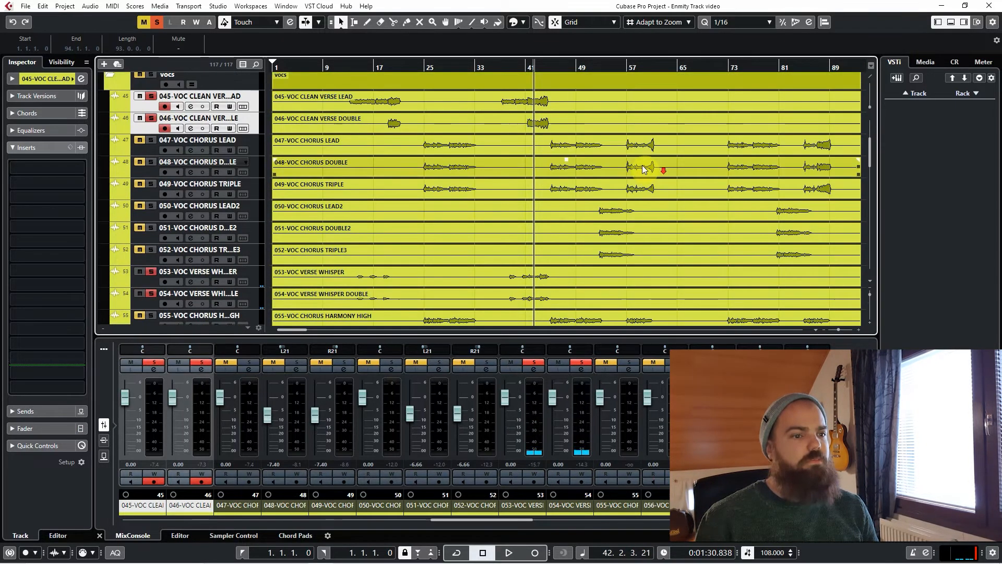
pyautogui.press('space')
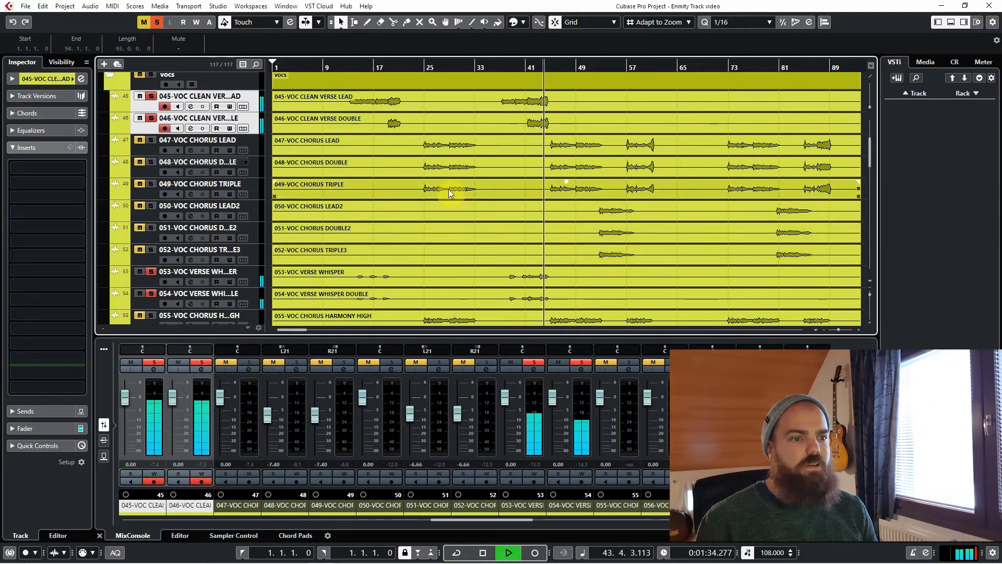
pyautogui.press('space')
# Clear all solos and locate the chorus harmony vocal tracks.
pyautogui.click(157, 22)
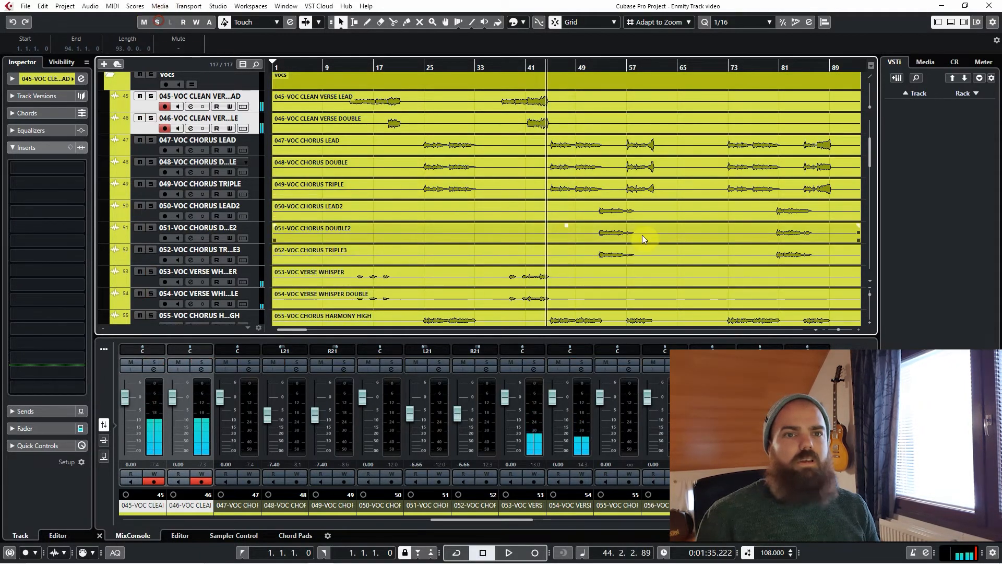
pyautogui.scroll(-4, 642, 235)
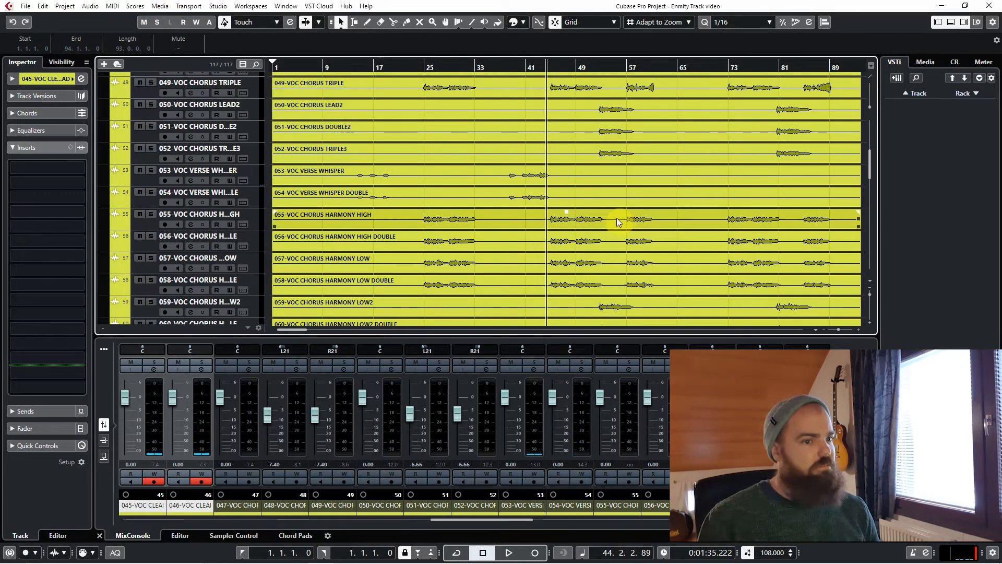
pyautogui.scroll(2, 524, 256)
pyautogui.scroll(-2, 523, 271)
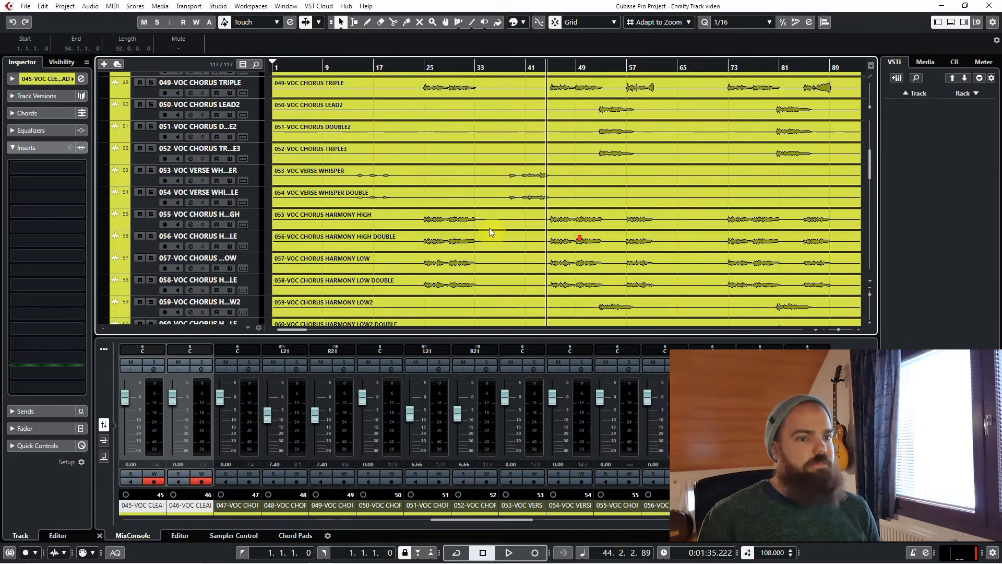
# Solo 055-VOC CHORUS HARMONY HIGH and 056-VOC CHORUS HARMONY HIGH DOUBLE and listen to them from bar 25.
pyautogui.click(425, 67)
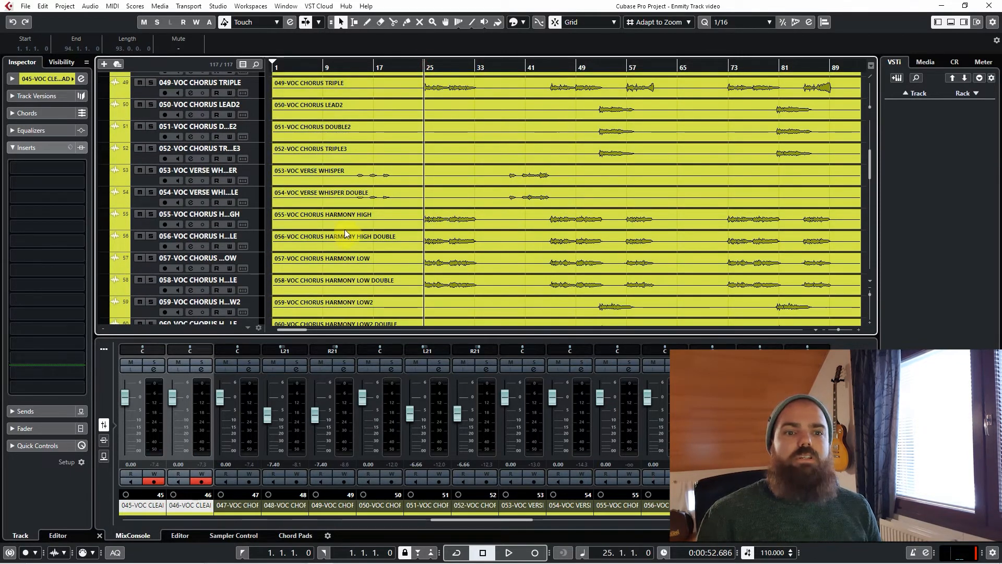
pyautogui.scroll(-2, 284, 165)
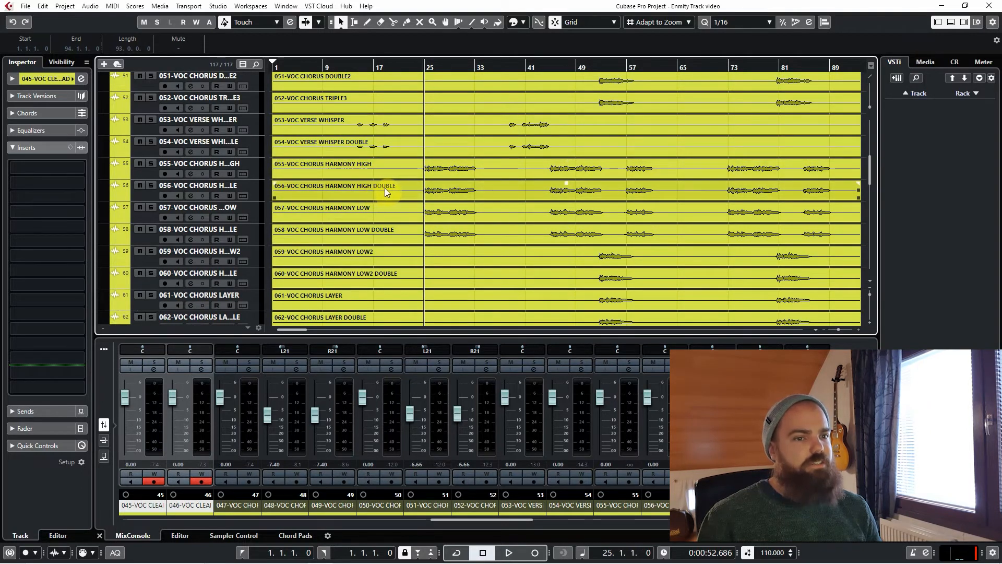
pyautogui.keyDown('shift'); pyautogui.click(257, 173); pyautogui.keyUp('shift')
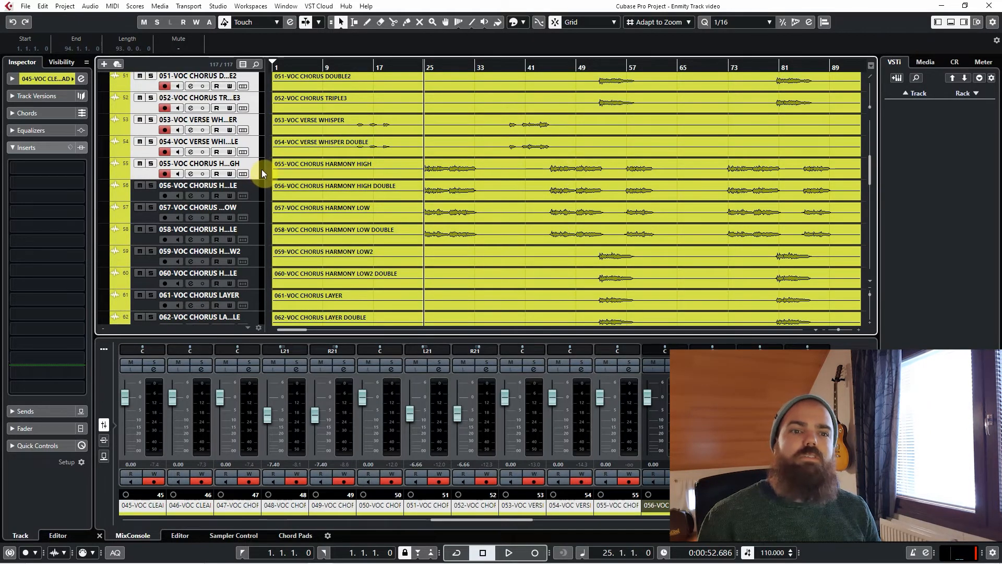
pyautogui.click(260, 171)
pyautogui.keyDown('shift'); pyautogui.click(257, 190); pyautogui.keyUp('shift')
pyautogui.press('s')
pyautogui.press('space')
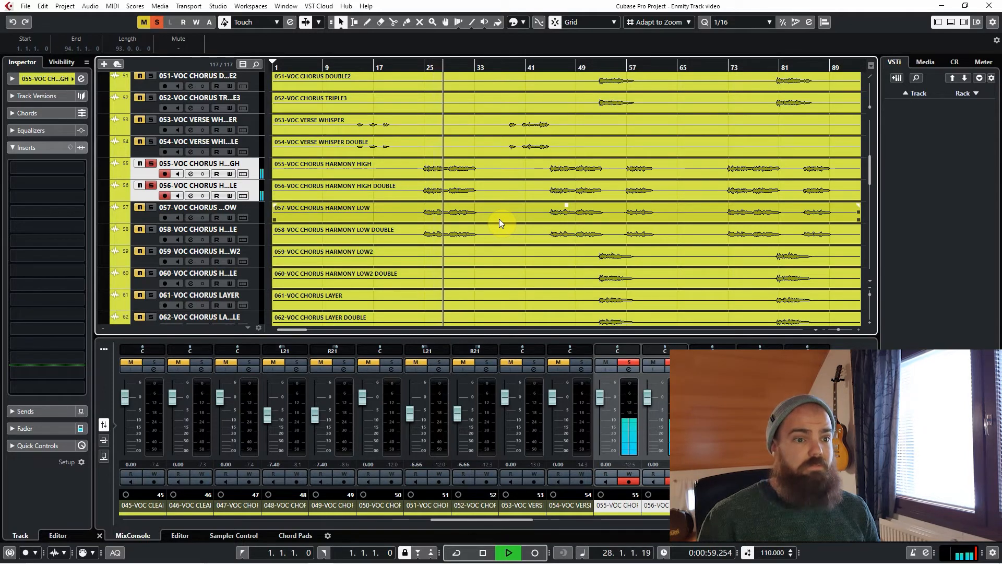
pyautogui.press('space')
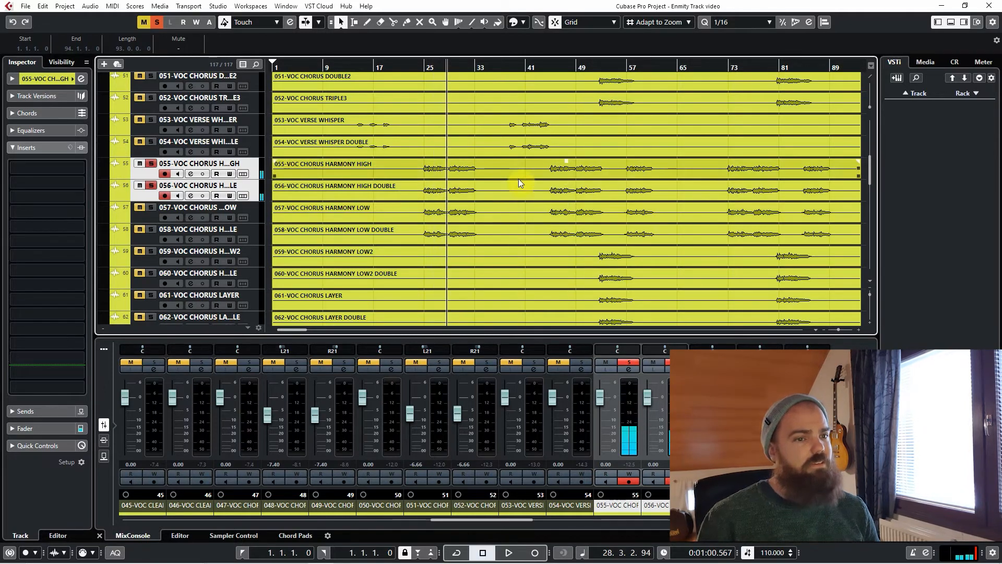
# Add 047-VOC CHORUS LEAD, 048-VOC CHORUS DOUBLE and 049-VOC CHORUS TRIPLE to the soloed high harmonies and play from bar 25.
pyautogui.scroll(3, 365, 219)
pyautogui.scroll(3, 365, 224)
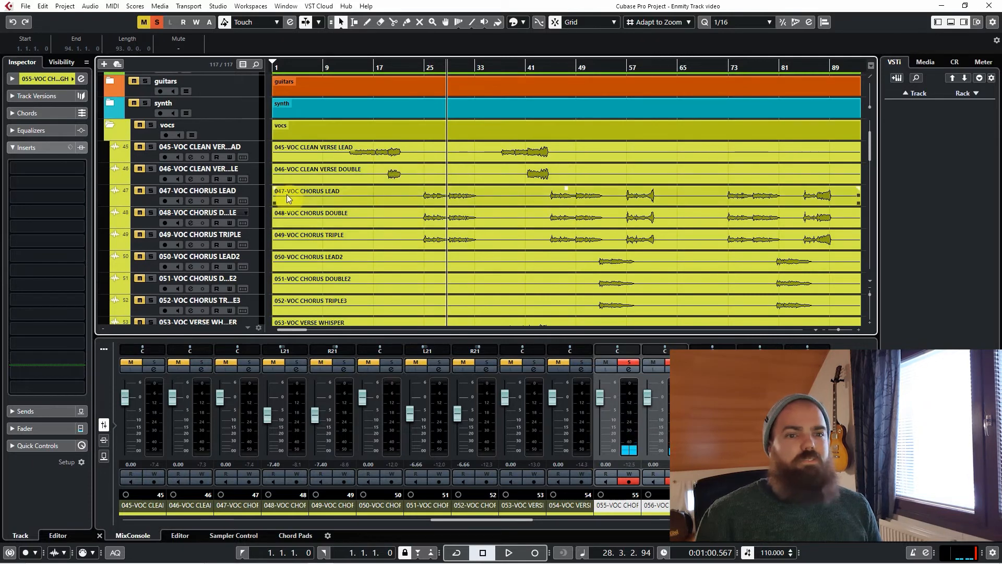
pyautogui.click(257, 197)
pyautogui.keyDown('shift'); pyautogui.click(256, 235); pyautogui.keyUp('shift')
pyautogui.press('s')
pyautogui.scroll(-3, 401, 255)
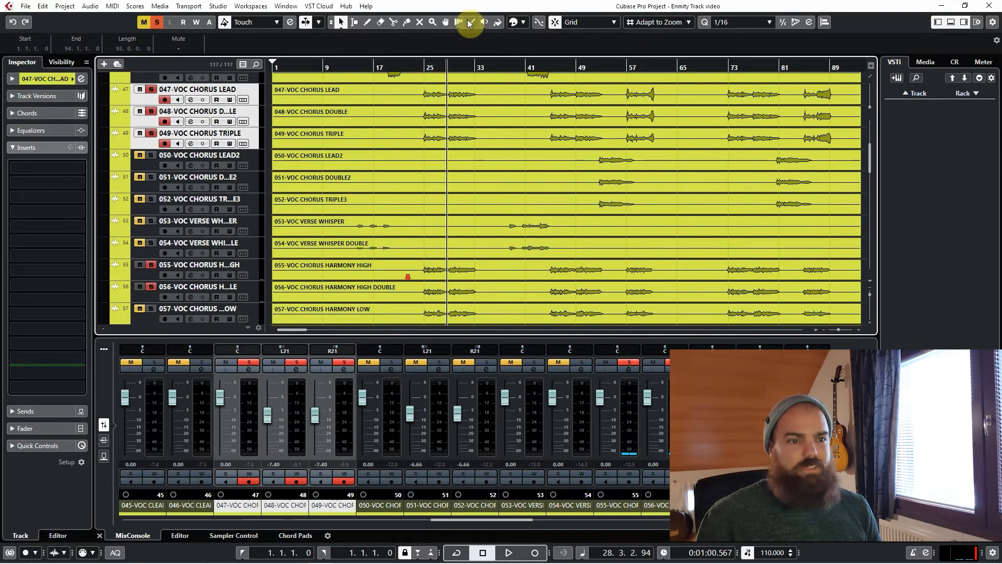
pyautogui.click(421, 66)
pyautogui.press('space')
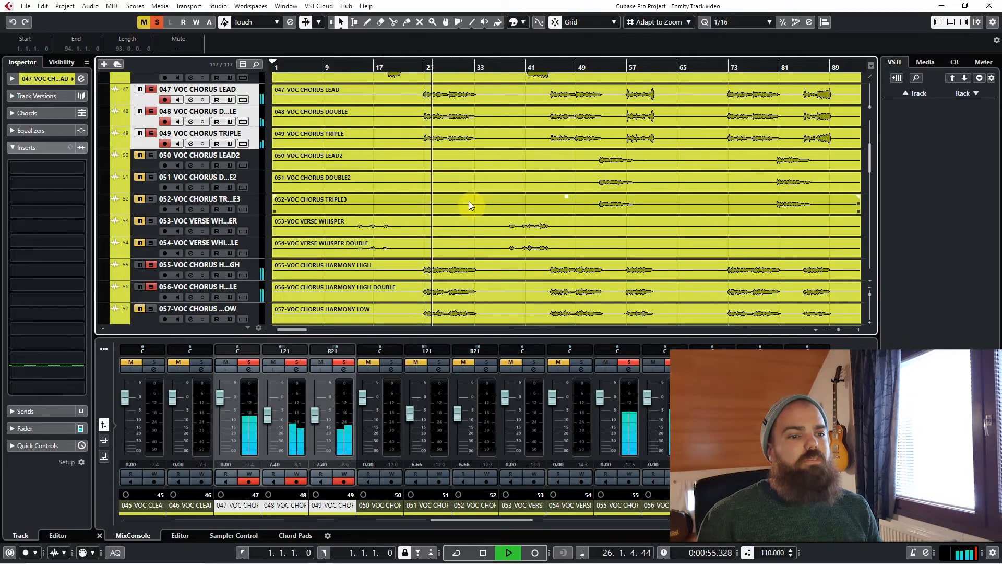
# Pan 055-VOC CHORUS HARMONY HIGH hard left and its double hard right during playback, and return the playhead to bar 25.
pyautogui.scroll(-2, 468, 202)
pyautogui.moveTo(641, 358); pyautogui.dragTo(373, 349)
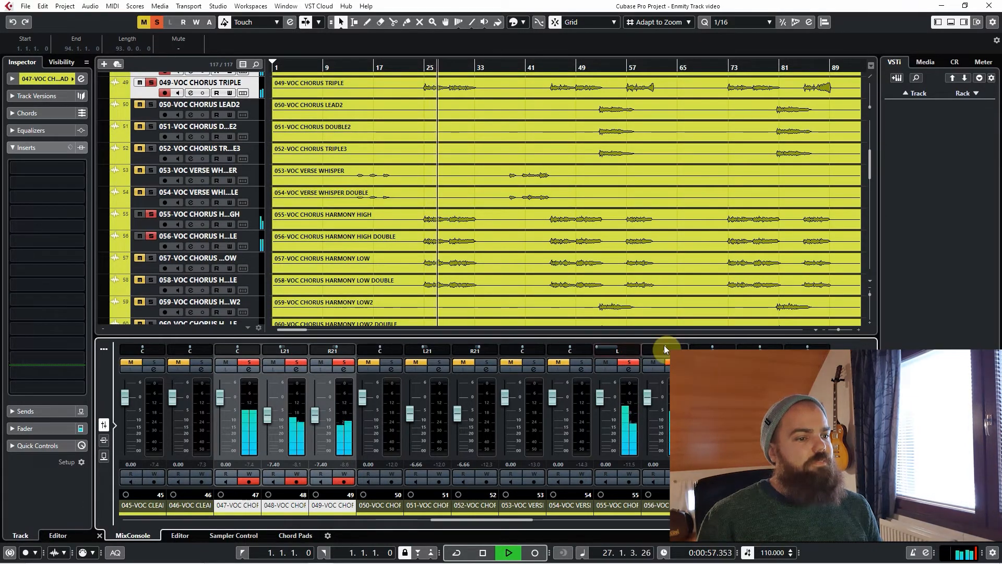
pyautogui.moveTo(664, 346); pyautogui.dragTo(824, 282)
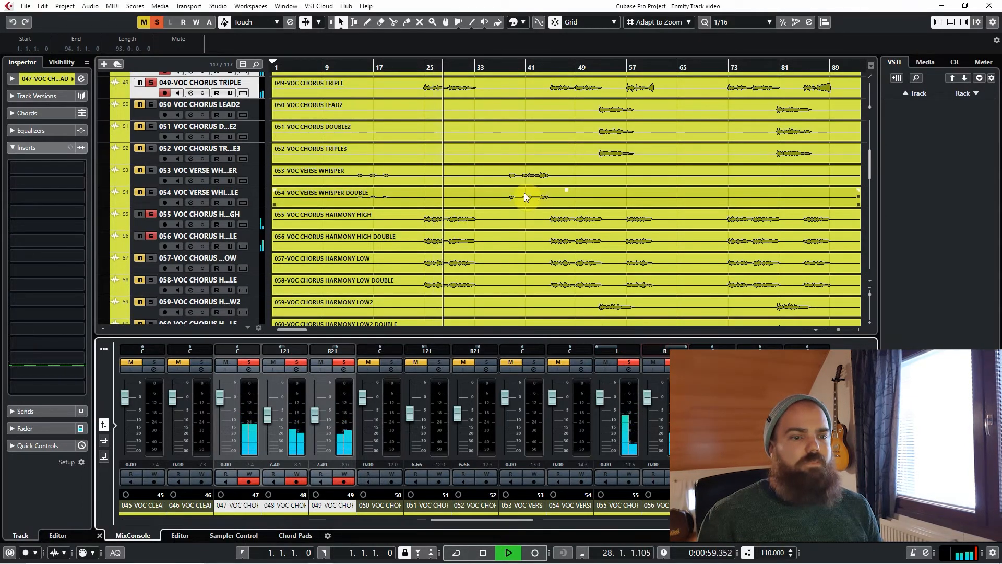
pyautogui.press('space')
pyautogui.click(428, 70)
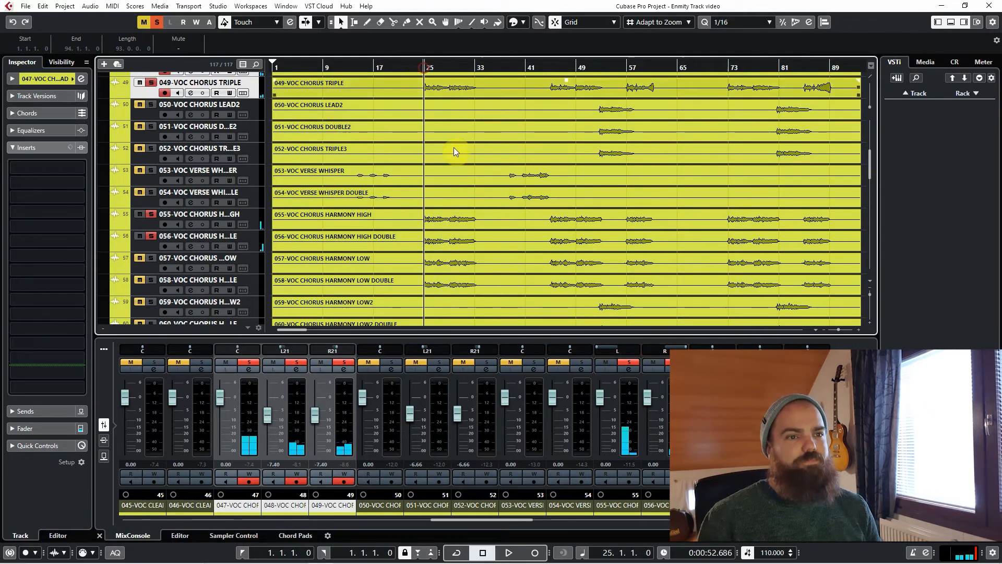
# Clear all solos and solo 057-VOC CHORUS HARMONY LOW and 058-VOC CHORUS HARMONY LOW DOUBLE.
pyautogui.scroll(-5, 453, 147)
pyautogui.click(158, 22)
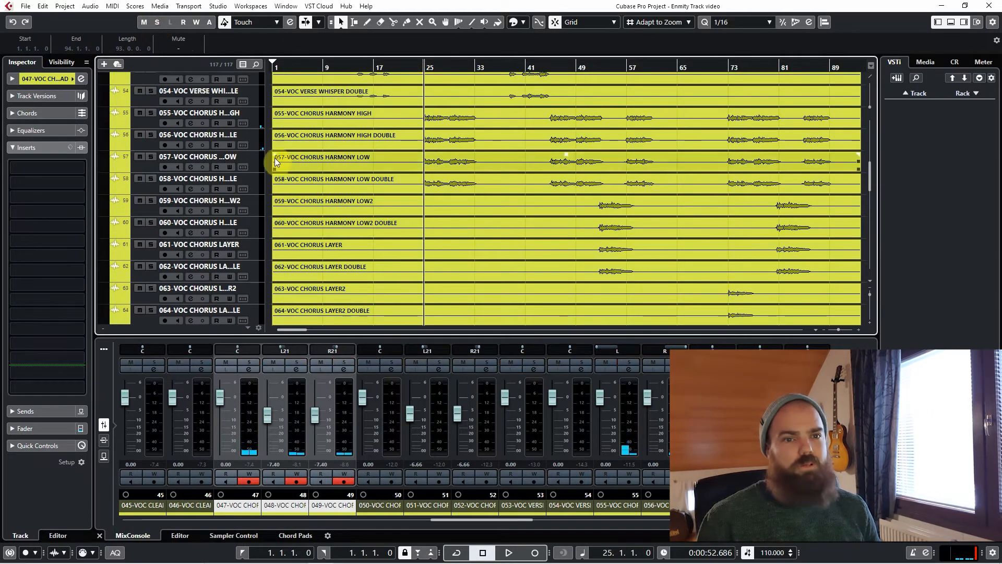
pyautogui.click(253, 157)
pyautogui.keyDown('shift'); pyautogui.click(257, 186); pyautogui.keyUp('shift')
pyautogui.press('s')
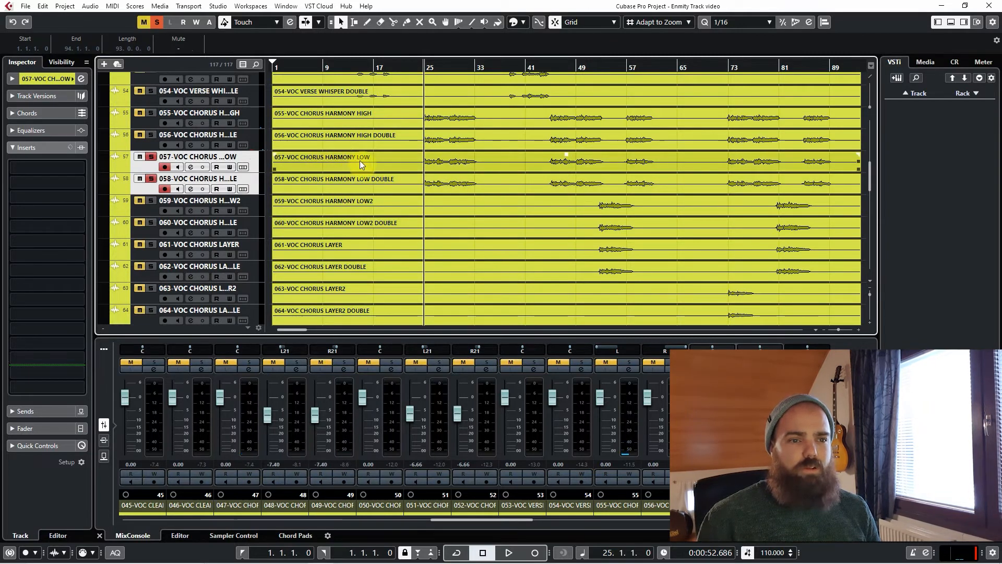
# Pan 057-VOC CHORUS HARMONY LOW hard left and its double hard right, and listen to both from bar 25.
pyautogui.moveTo(724, 350); pyautogui.dragTo(663, 353)
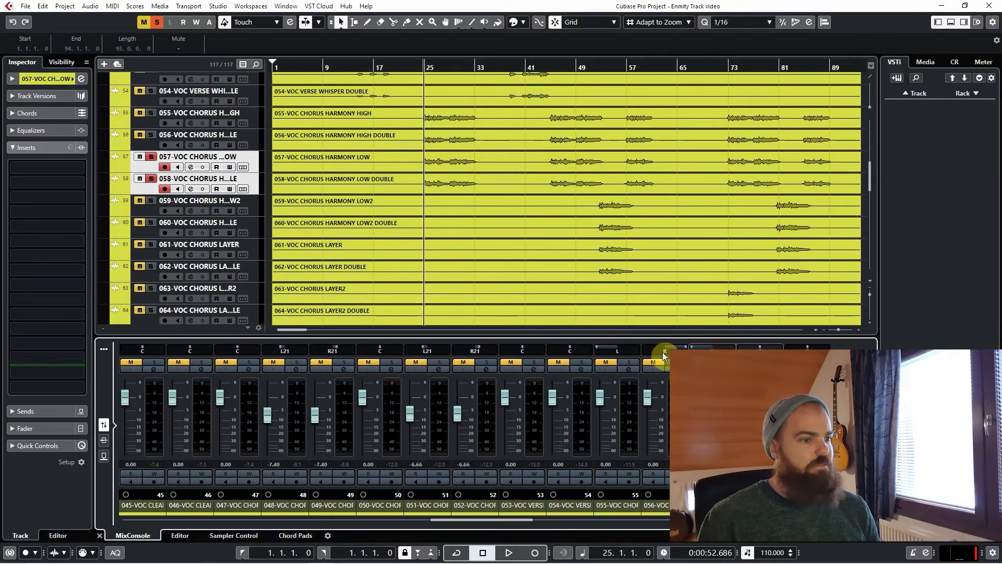
pyautogui.press('space')
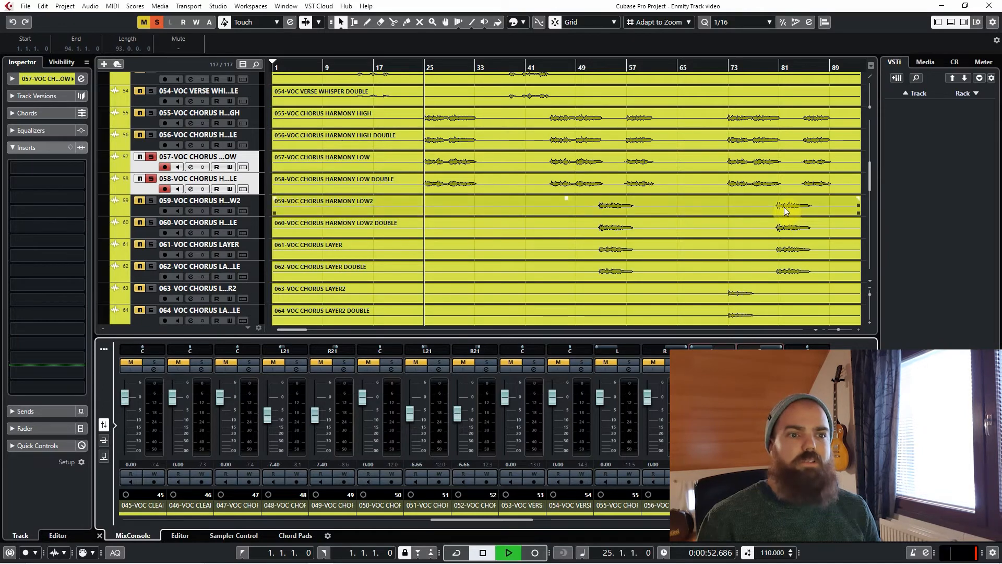
pyautogui.scroll(2, 494, 215)
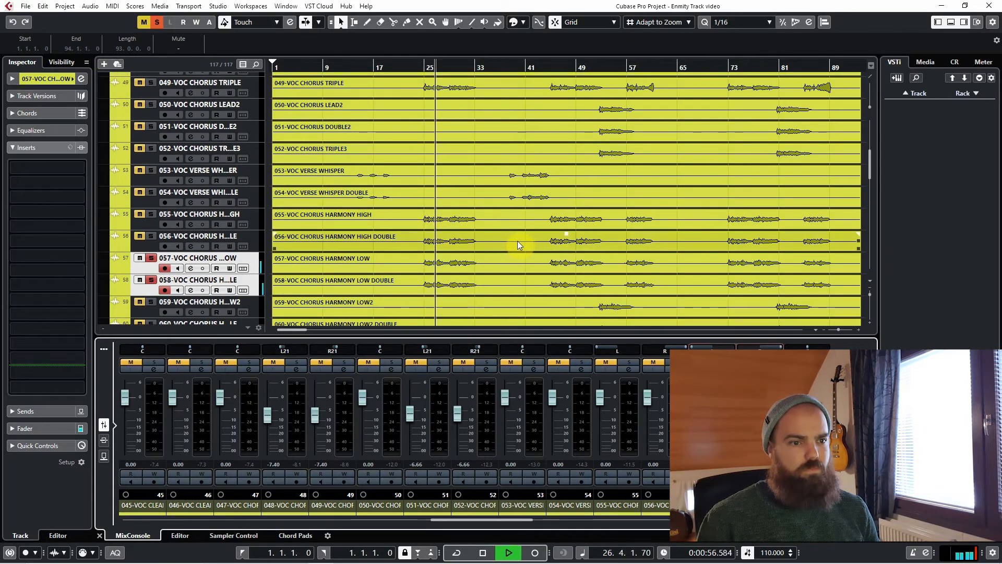
pyautogui.press('space')
# Add the two high harmony tracks 055 and 056 and the chorus lead, double and triple 047 to 049 to the solo.
pyautogui.click(254, 213)
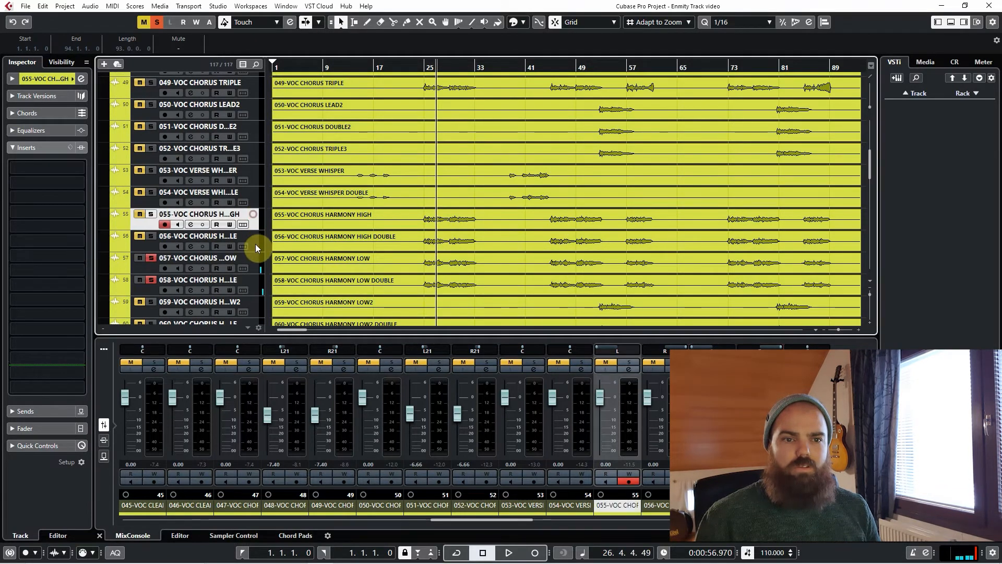
pyautogui.keyDown('shift'); pyautogui.click(255, 243); pyautogui.keyUp('shift')
pyautogui.press('s')
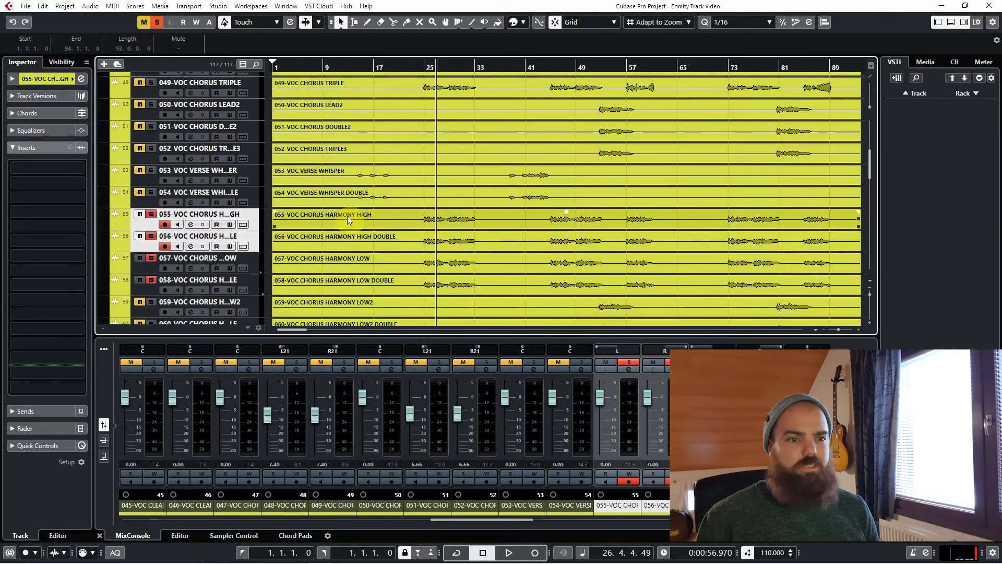
pyautogui.scroll(5, 347, 215)
pyautogui.scroll(-1, 328, 224)
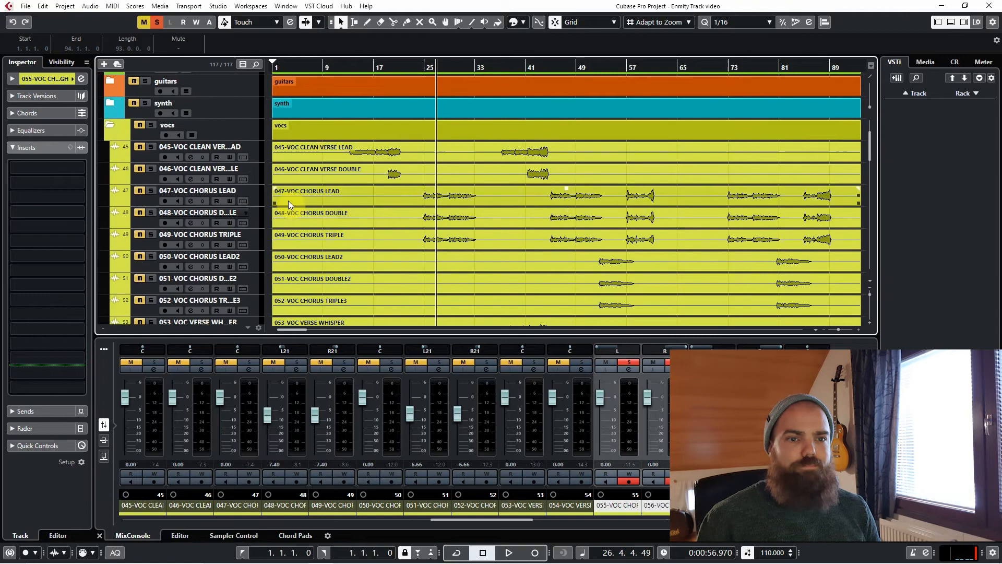
pyautogui.click(258, 194)
pyautogui.keyDown('shift'); pyautogui.click(256, 233); pyautogui.keyUp('shift')
pyautogui.press('s')
# Listen to the soloed chorus leads together with all four high and low harmonies from bar 25.
pyautogui.scroll(-2, 435, 236)
pyautogui.scroll(-2, 435, 236)
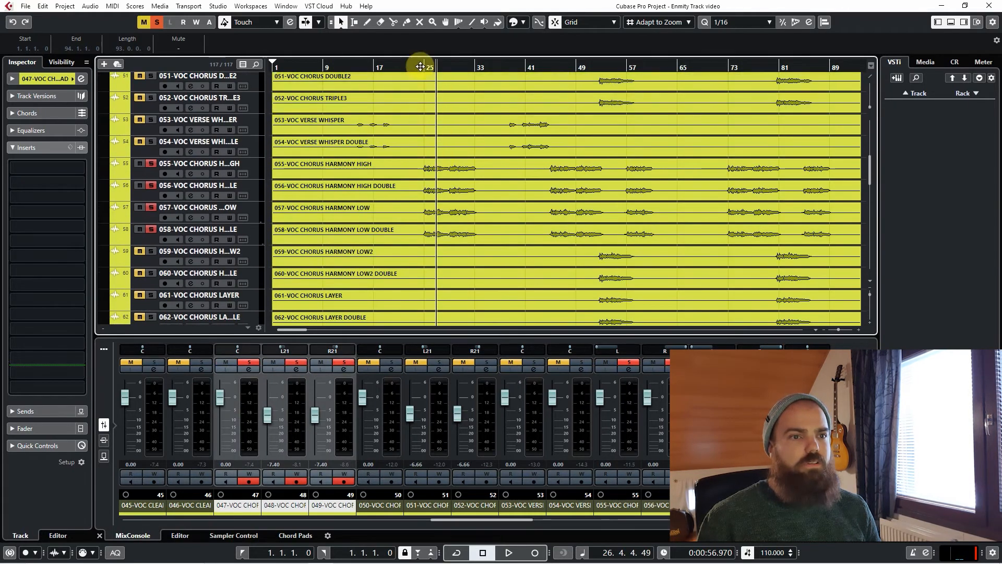
pyautogui.click(420, 65)
pyautogui.click(414, 68)
pyautogui.click(412, 68)
pyautogui.click(420, 128)
pyautogui.click(437, 166)
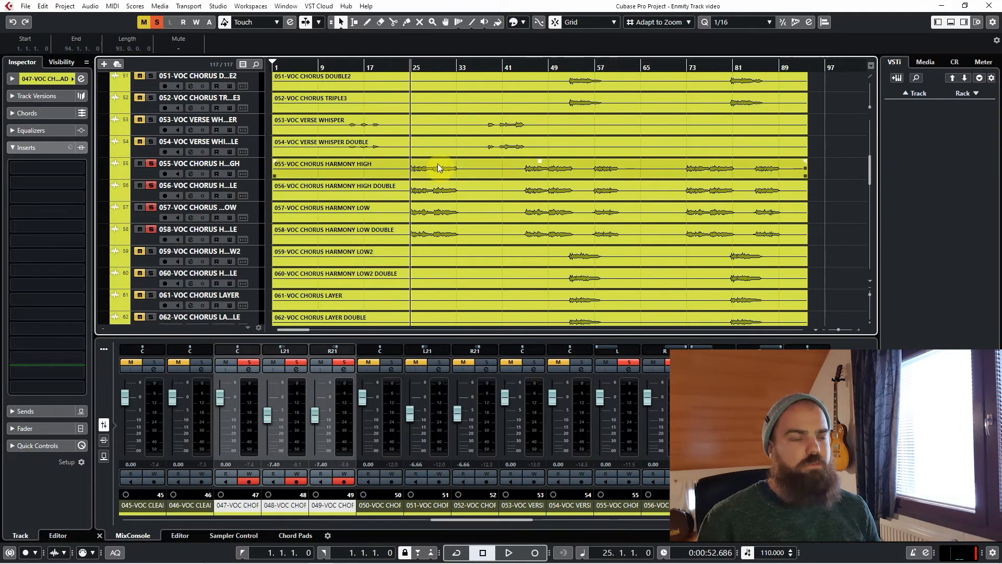
pyautogui.press('space')
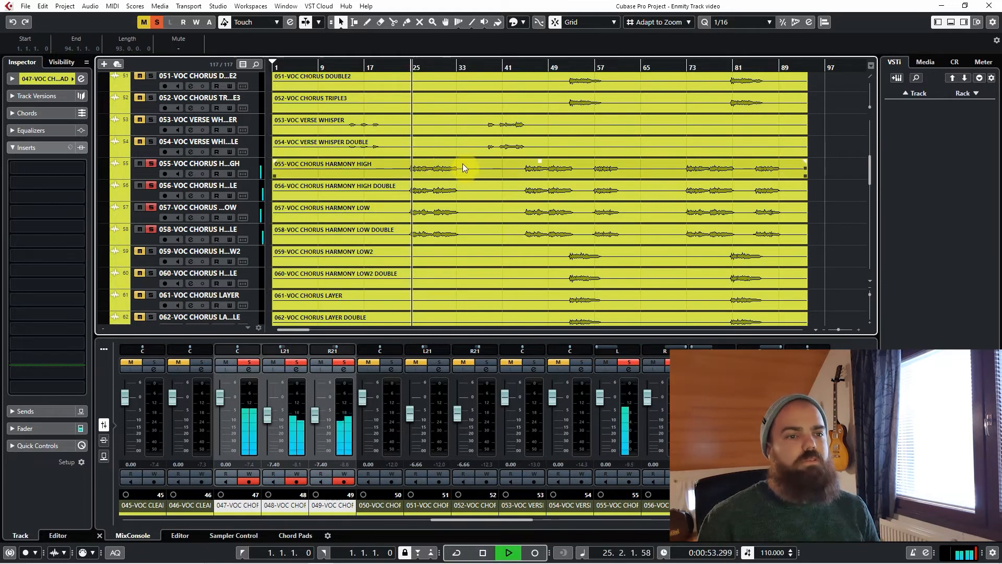
pyautogui.scroll(3, 455, 223)
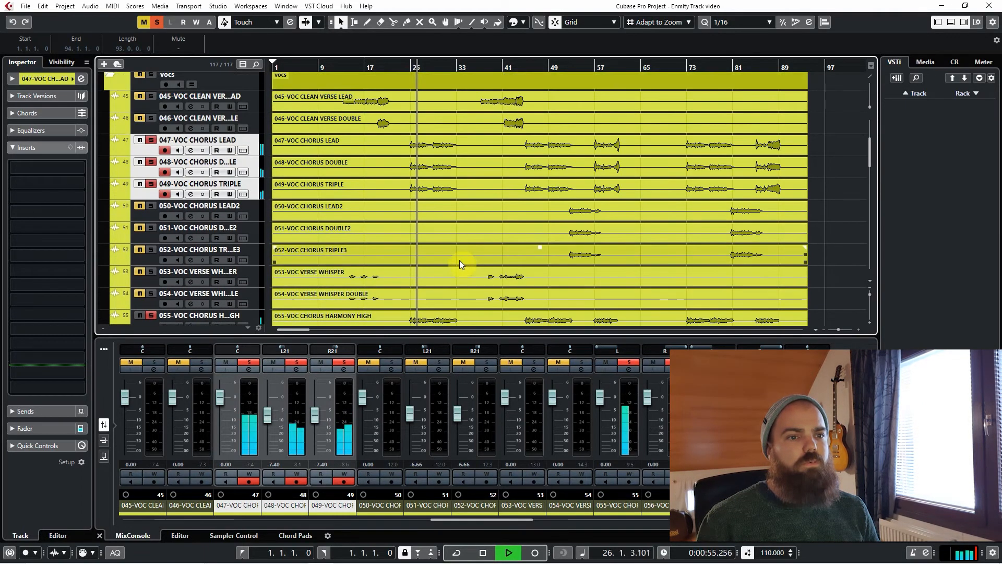
pyautogui.scroll(-1, 443, 221)
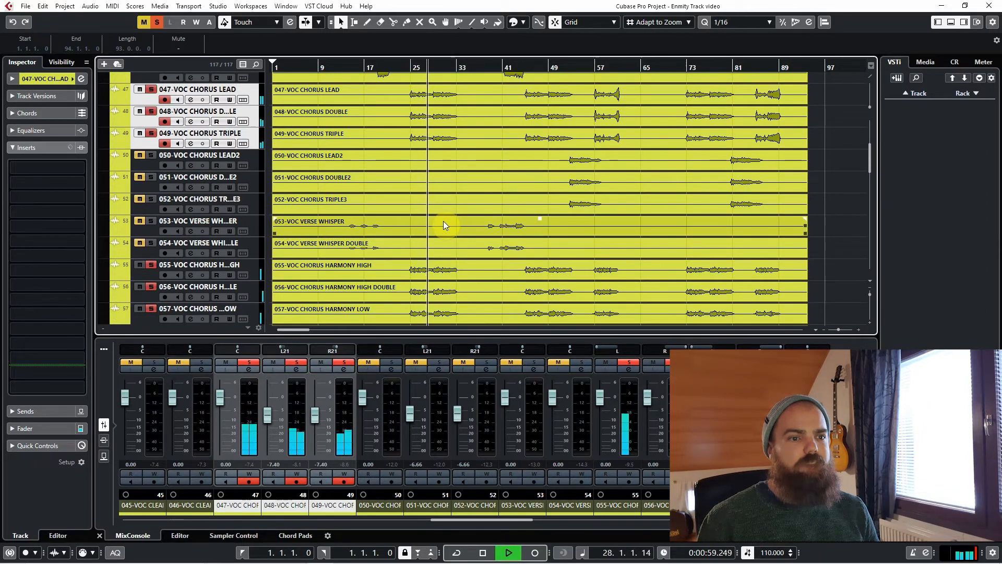
pyautogui.press('space')
# Clear all solos and pan tracks 059 to 062, the HARMONY LOW2 and CHORUS LAYER pairs, hard left and hard right within each pair.
pyautogui.scroll(-5, 446, 218)
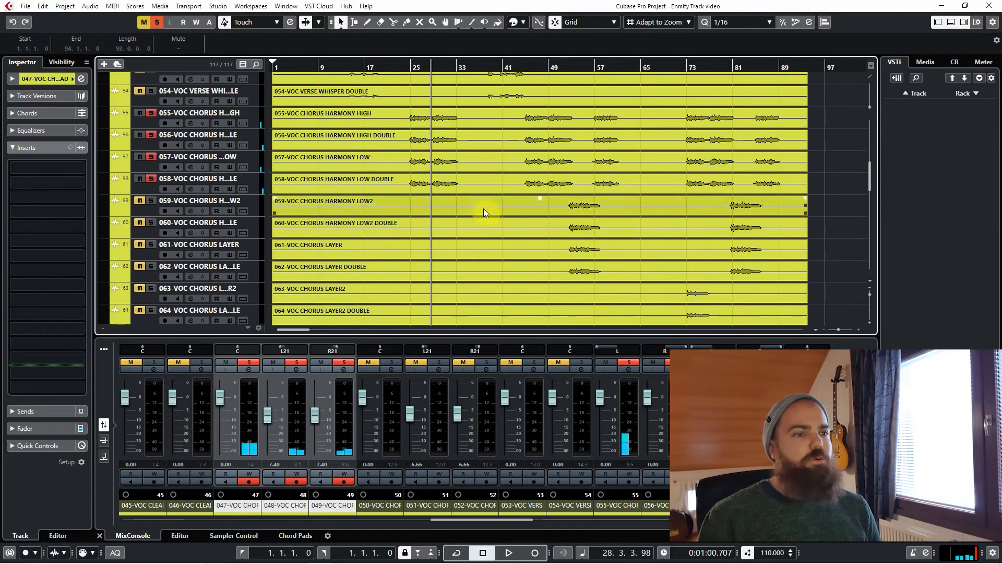
pyautogui.click(578, 69)
pyautogui.click(253, 202)
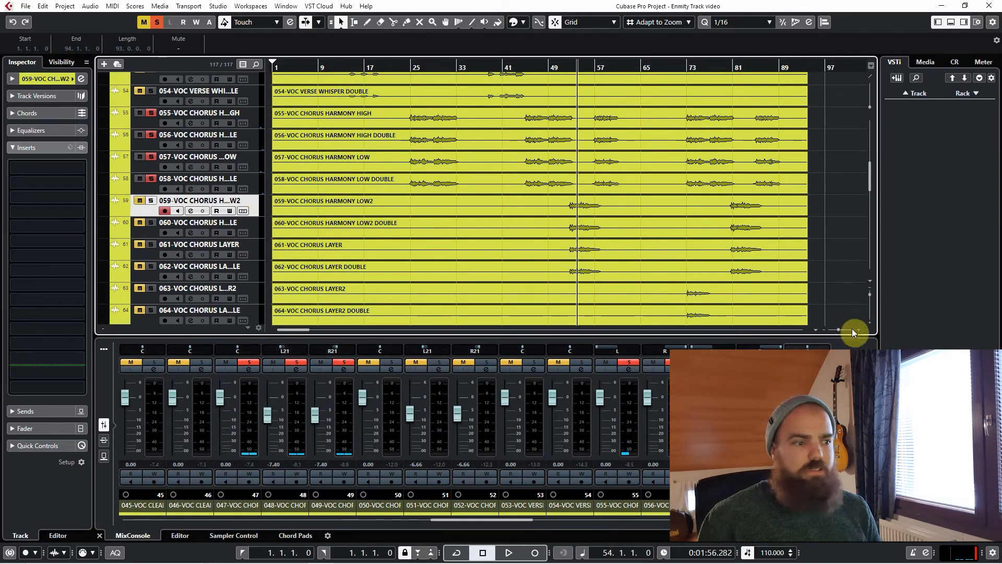
pyautogui.click(157, 22)
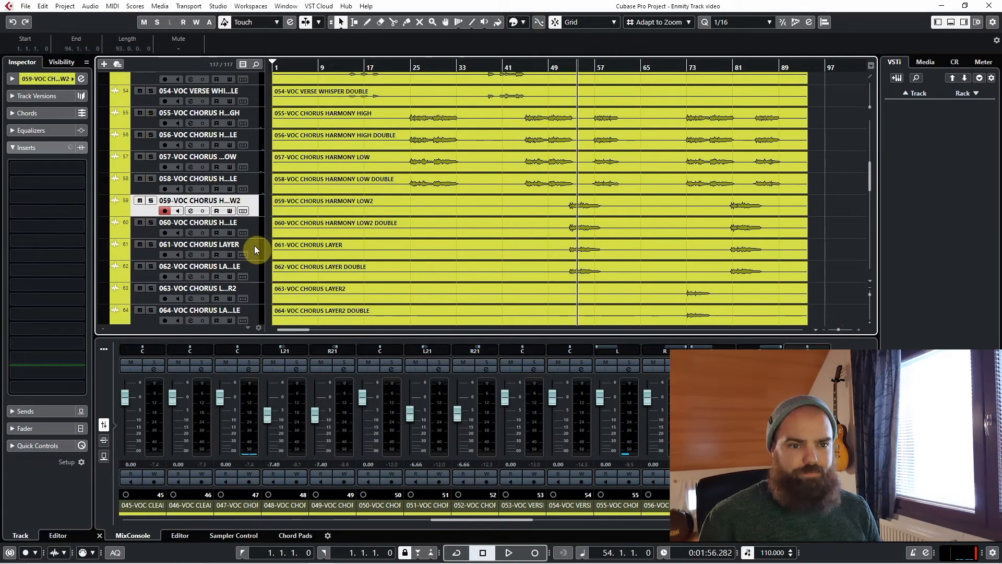
pyautogui.keyDown('shift'); pyautogui.click(256, 277); pyautogui.keyUp('shift')
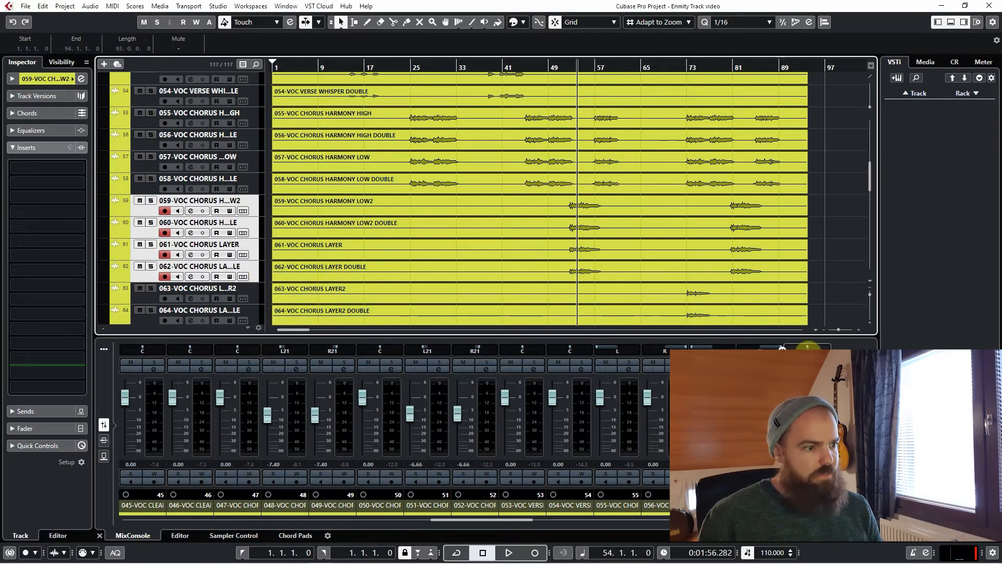
pyautogui.moveTo(520, 519); pyautogui.dragTo(556, 519)
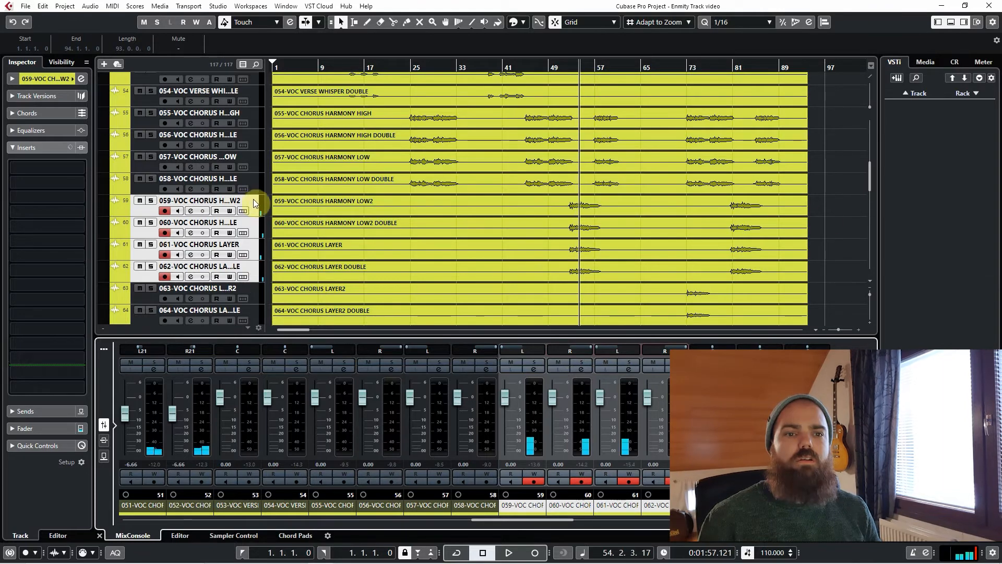
# Solo the HARMONY LOW2 and CHORUS LAYER pairs, tracks 059 to 062, and listen to them from bar 54.
pyautogui.click(256, 201)
pyautogui.keyDown('shift'); pyautogui.click(262, 275); pyautogui.keyUp('shift')
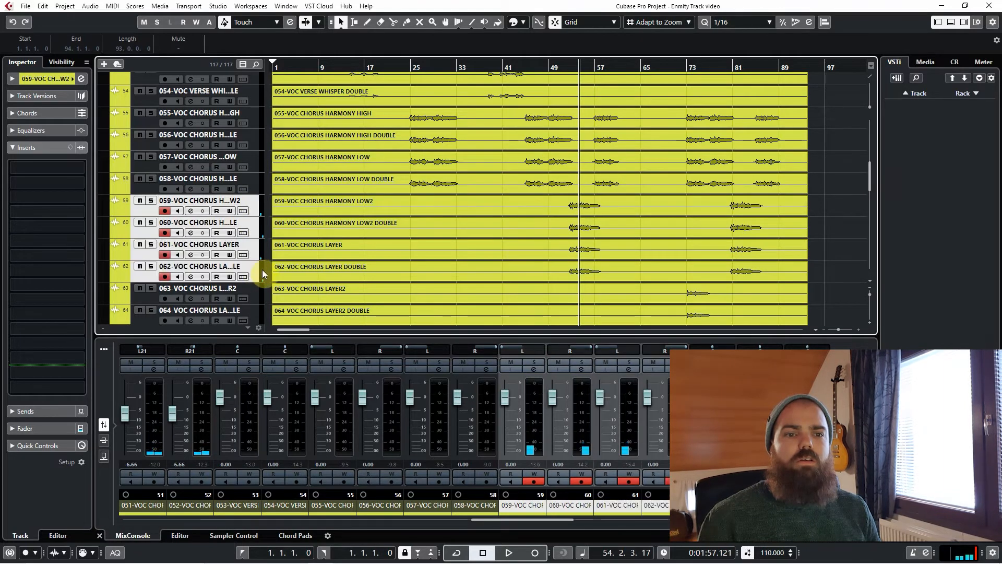
pyautogui.press('s')
pyautogui.press('space')
pyautogui.scroll(5, 652, 264)
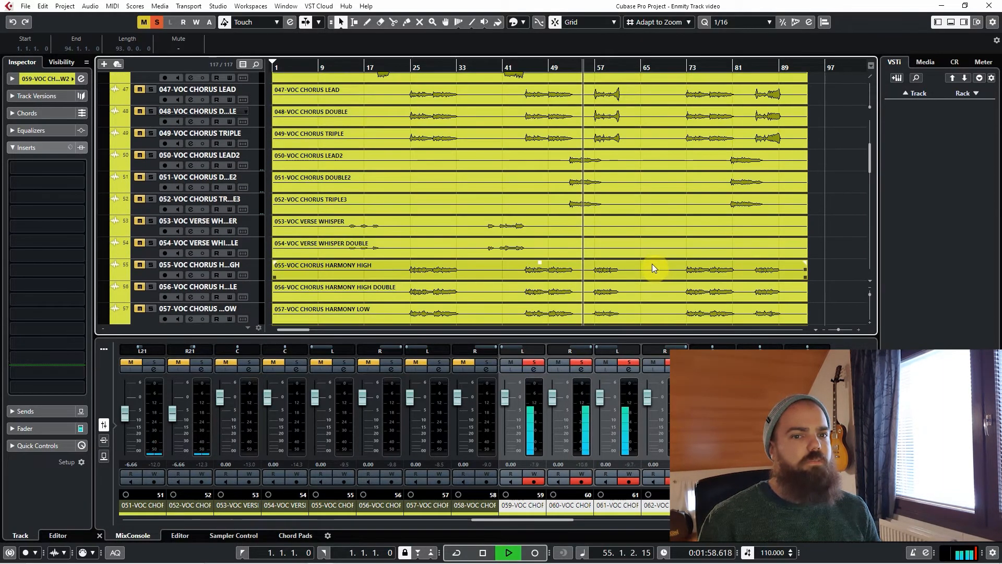
pyautogui.scroll(-5, 642, 264)
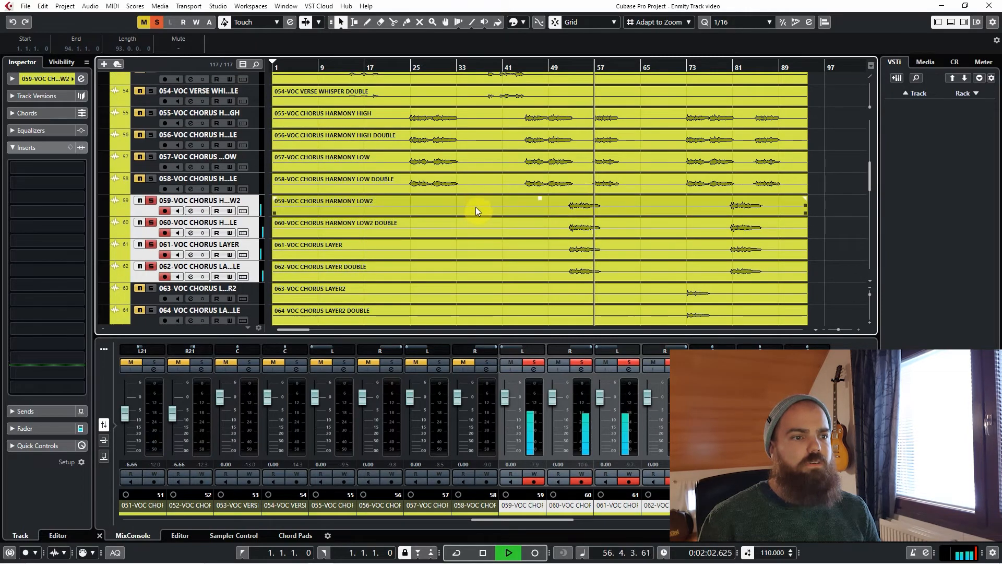
pyautogui.press('space')
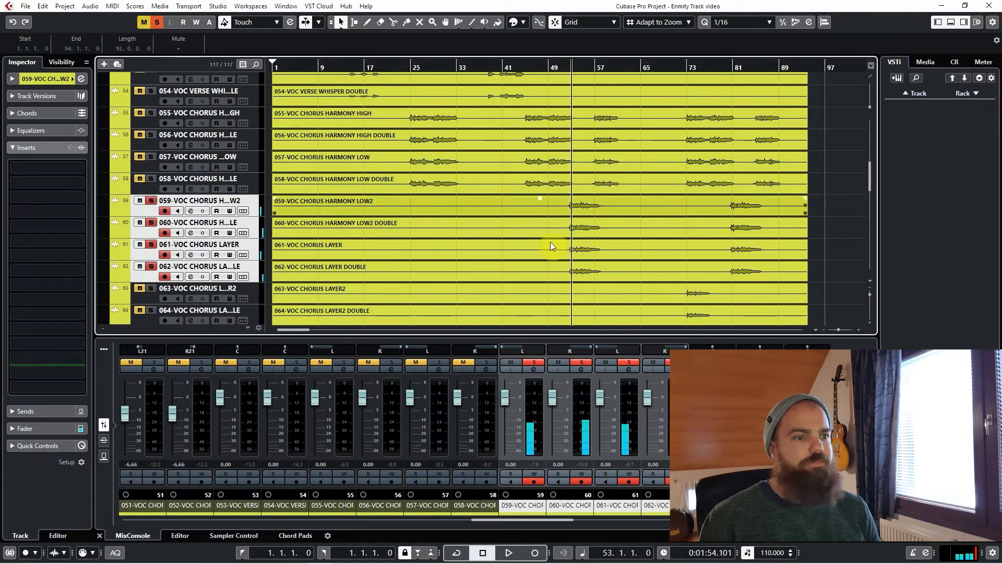
# Add the second chorus lead, double and triple, tracks 050 to 052, to the solo.
pyautogui.scroll(10, 284, 224)
pyautogui.scroll(-4, 258, 180)
pyautogui.click(255, 164)
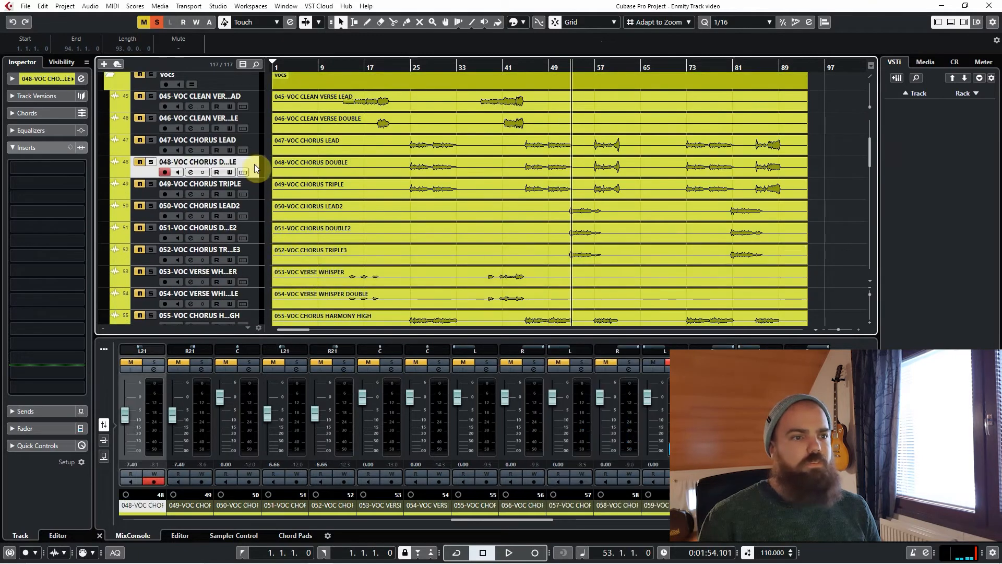
pyautogui.click(253, 185)
pyautogui.keyDown('shift'); pyautogui.click(260, 231); pyautogui.keyUp('shift')
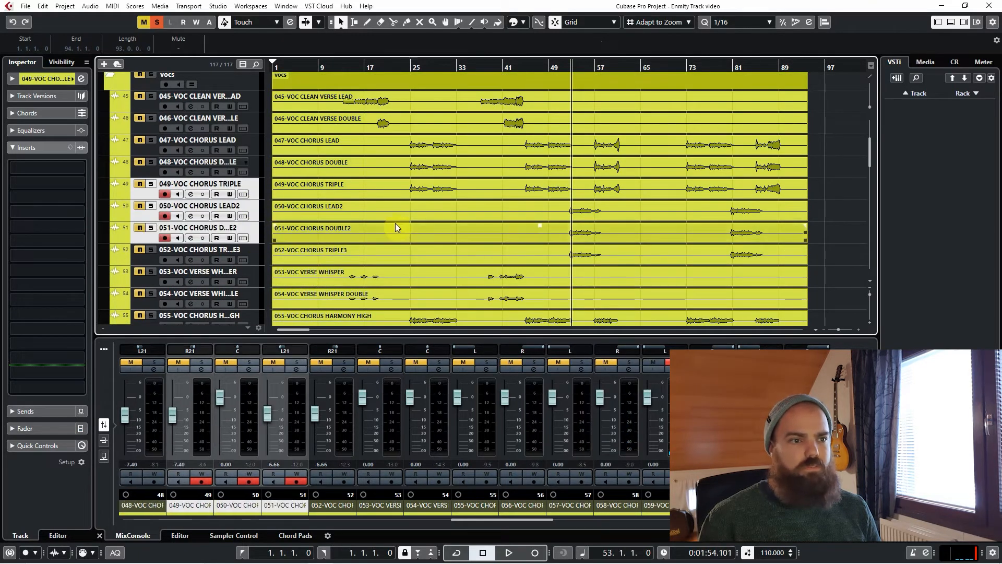
pyautogui.click(261, 208)
pyautogui.keyDown('shift'); pyautogui.click(257, 252); pyautogui.keyUp('shift')
pyautogui.press('s')
# Listen to the second chorus leads together with the soloed HARMONY LOW2 and CHORUS LAYER pairs from bar 53.
pyautogui.press('space')
pyautogui.scroll(-5, 478, 222)
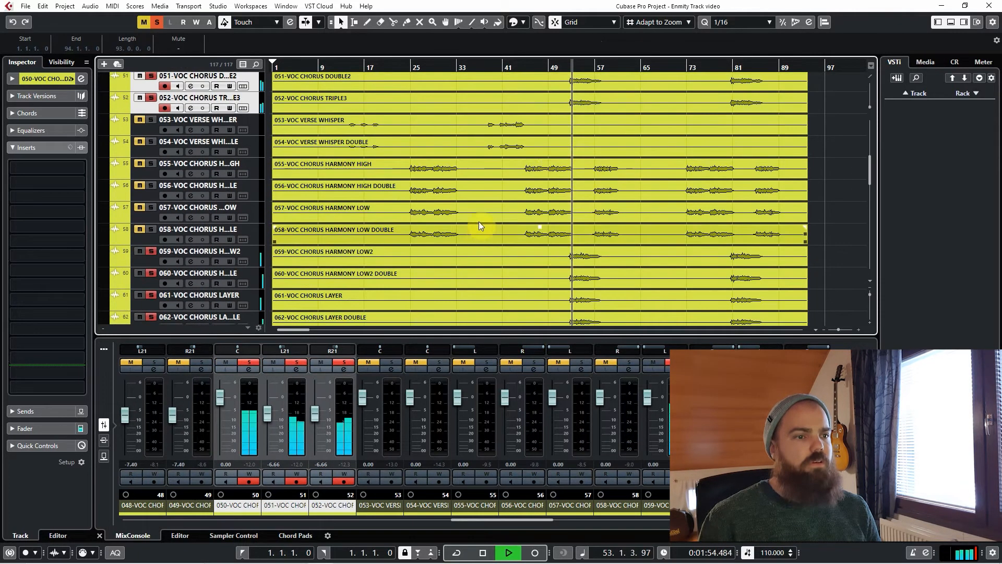
pyautogui.scroll(-3, 667, 176)
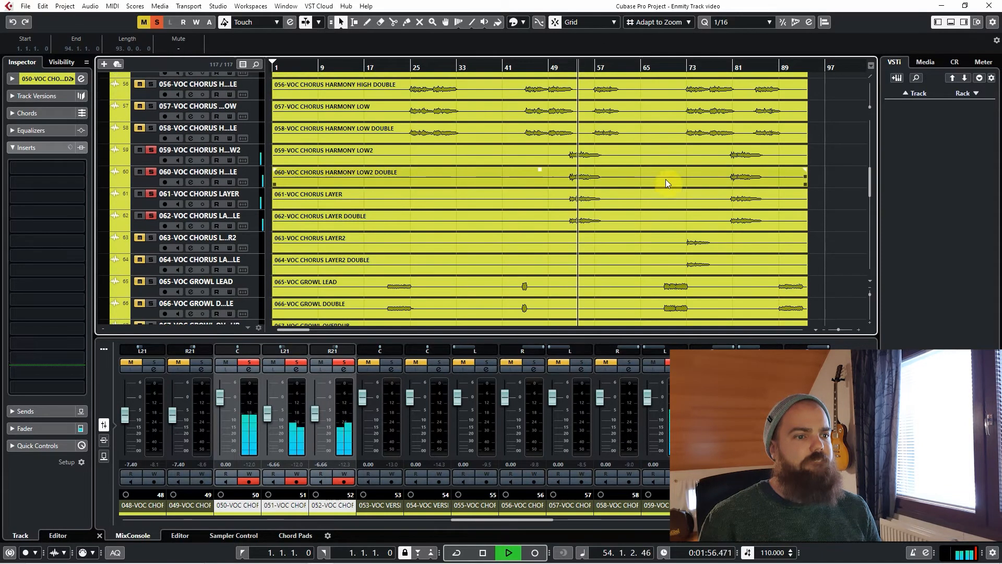
pyautogui.scroll(5, 625, 211)
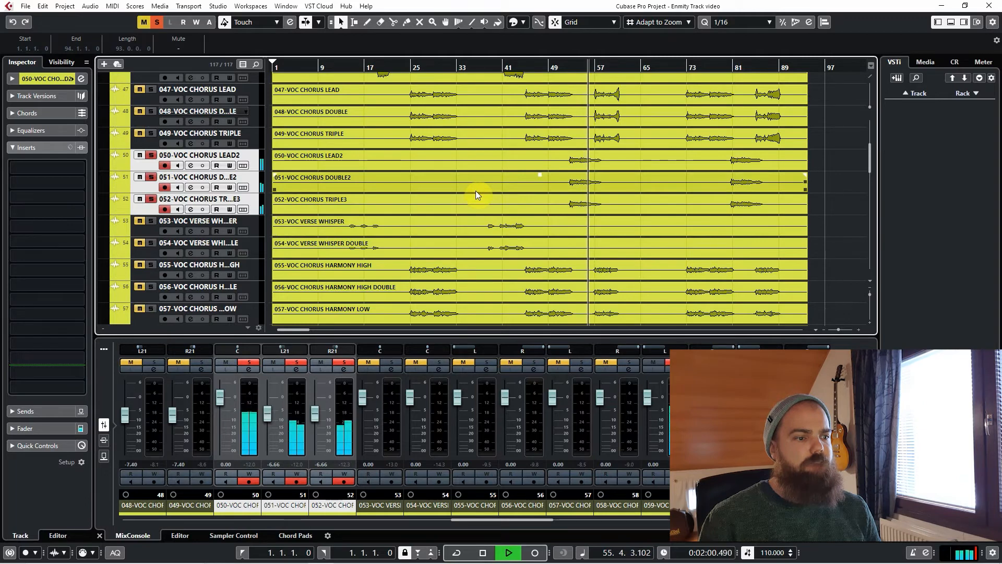
pyautogui.press('space')
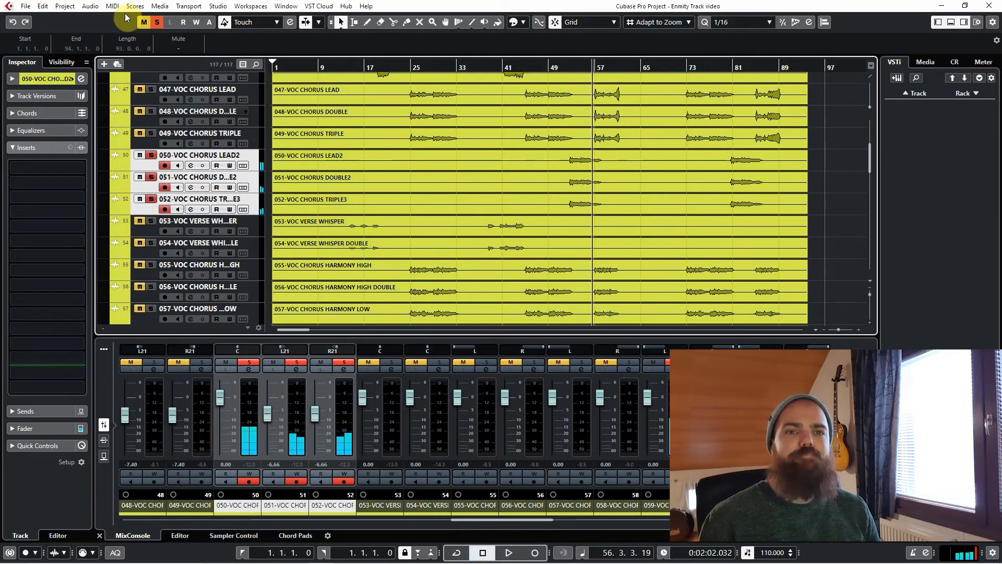
# Clear all mutes and solos and return the playhead to bar 53.
pyautogui.click(144, 22)
pyautogui.click(157, 22)
pyautogui.scroll(-6, 595, 218)
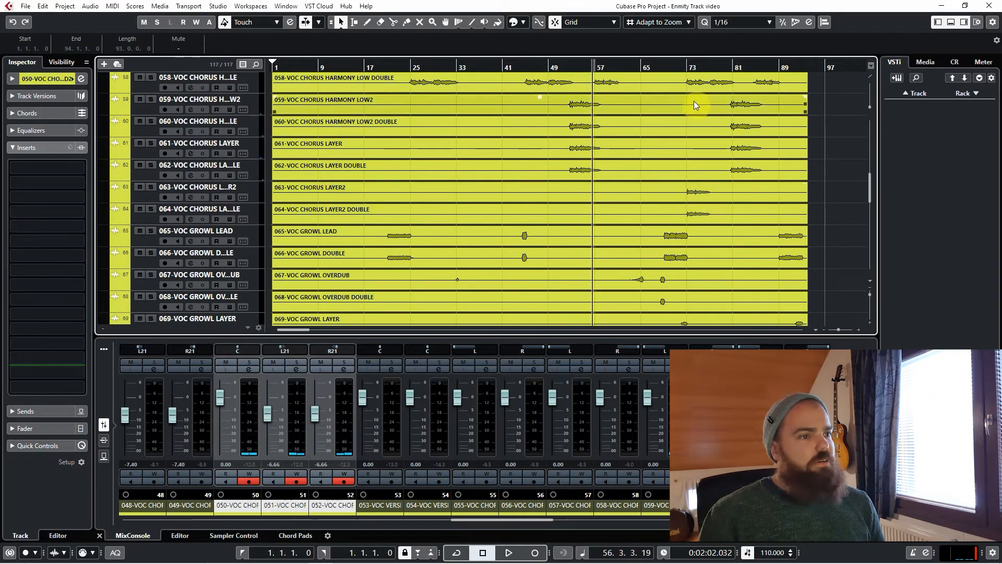
pyautogui.click(686, 69)
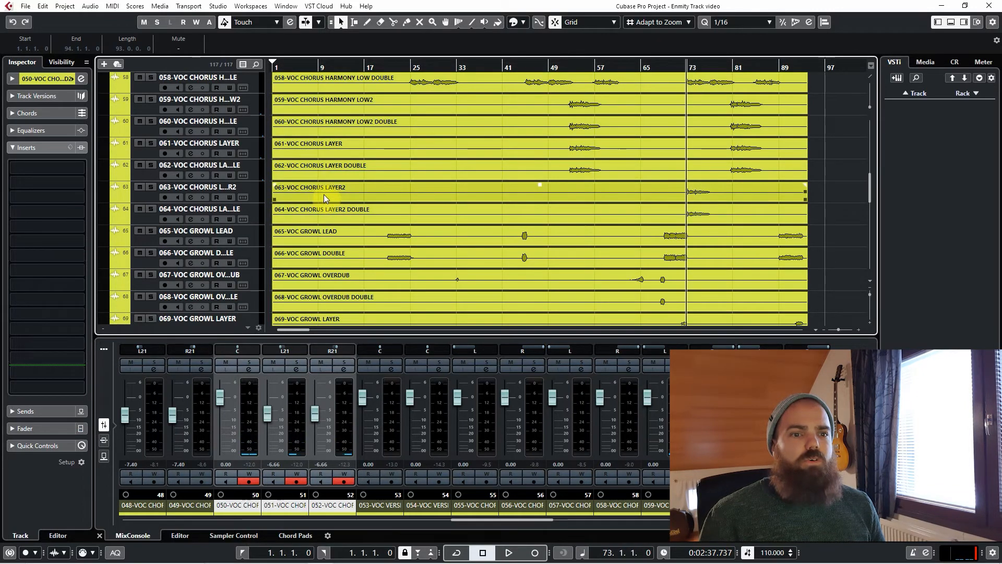
pyautogui.scroll(1, 443, 225)
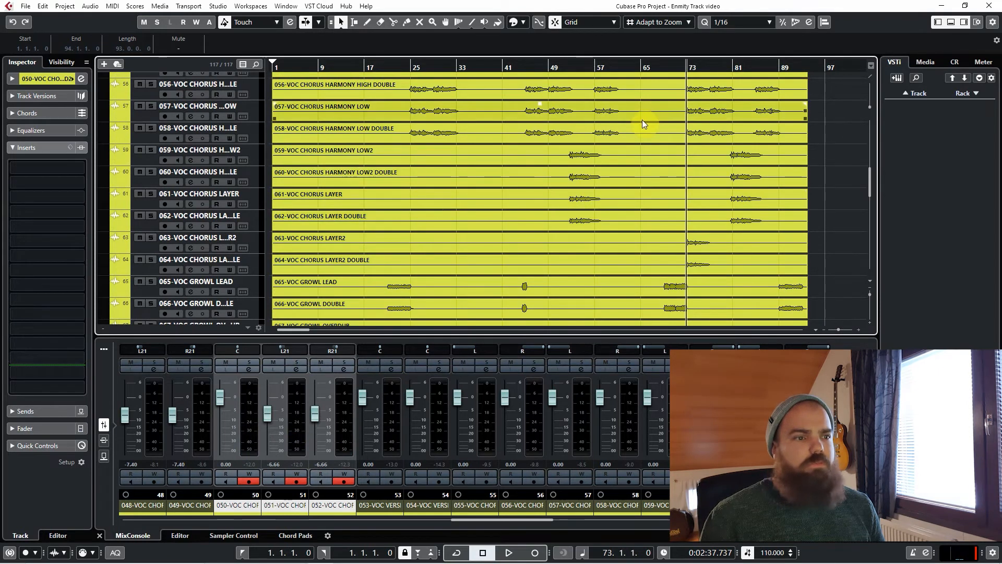
pyautogui.click(572, 69)
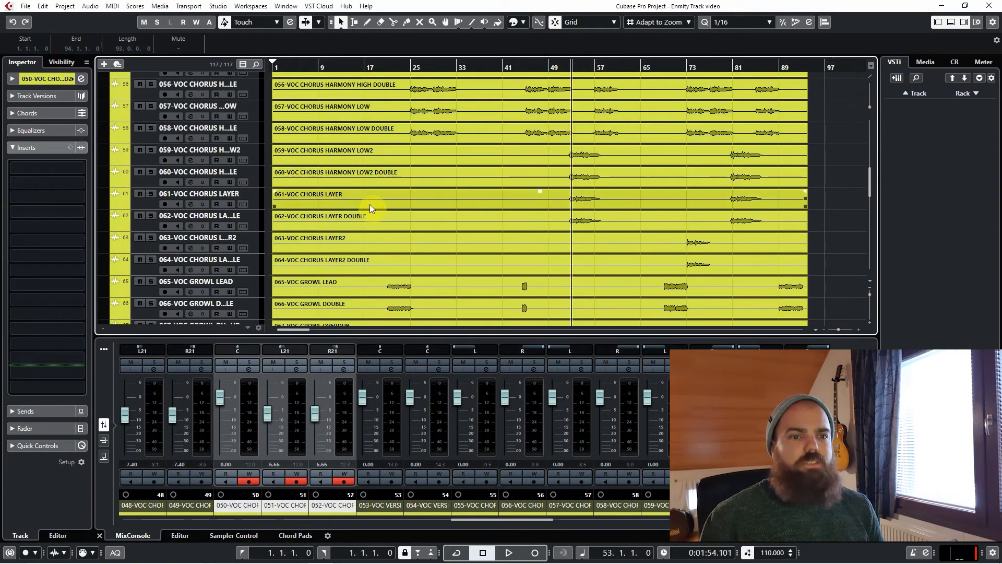
# Solo only the CHORUS LAYER pair, tracks 061 and 062, and listen to it from bar 53.
pyautogui.click(246, 199)
pyautogui.keyDown('shift'); pyautogui.click(252, 221); pyautogui.keyUp('shift')
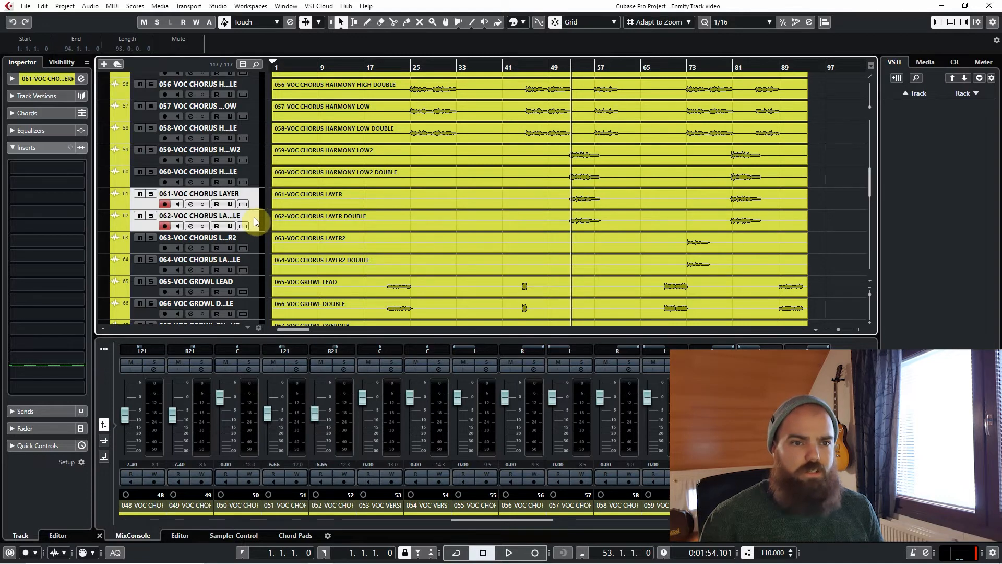
pyautogui.press('s')
pyautogui.press('space')
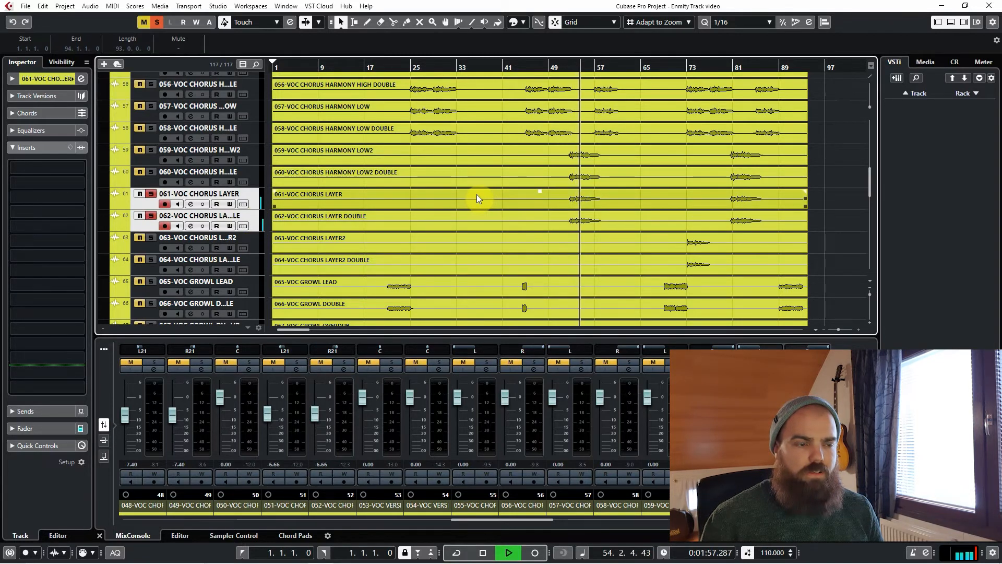
pyautogui.press('space')
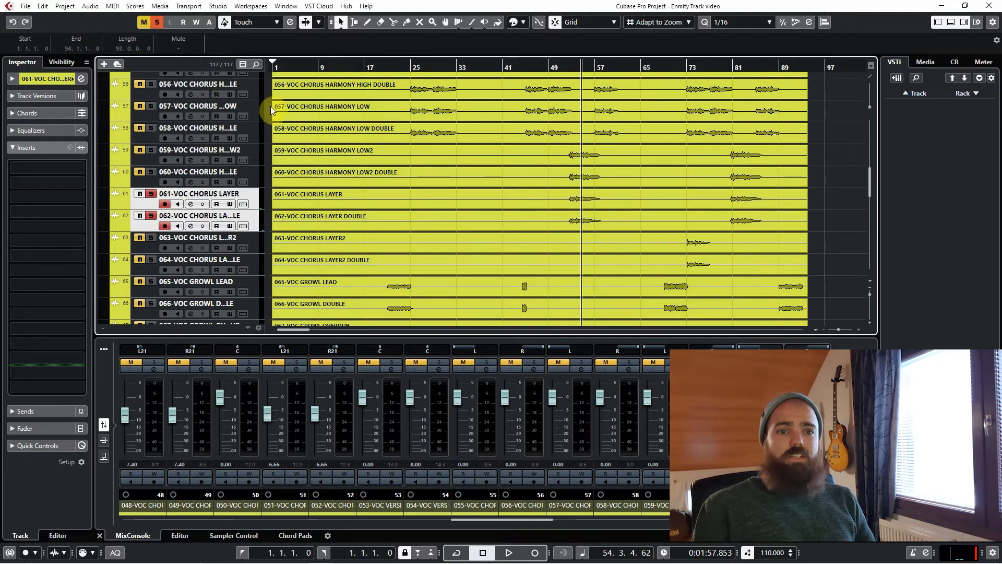
# Clear the solo, place the playhead at bar 73 and solo the CHORUS LAYER2 pair, tracks 063 and 064.
pyautogui.click(157, 22)
pyautogui.scroll(-1, 693, 196)
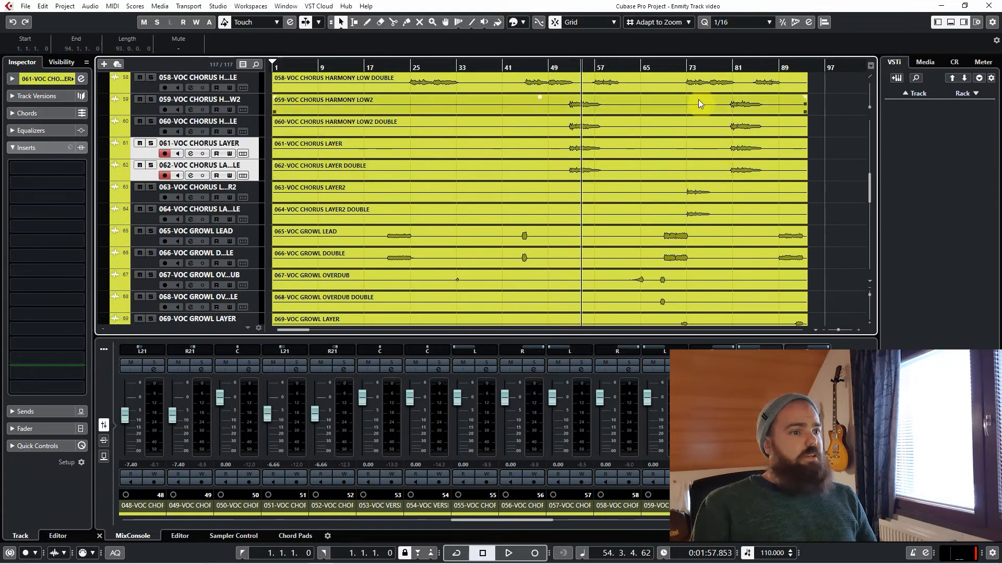
pyautogui.click(687, 66)
pyautogui.click(259, 185)
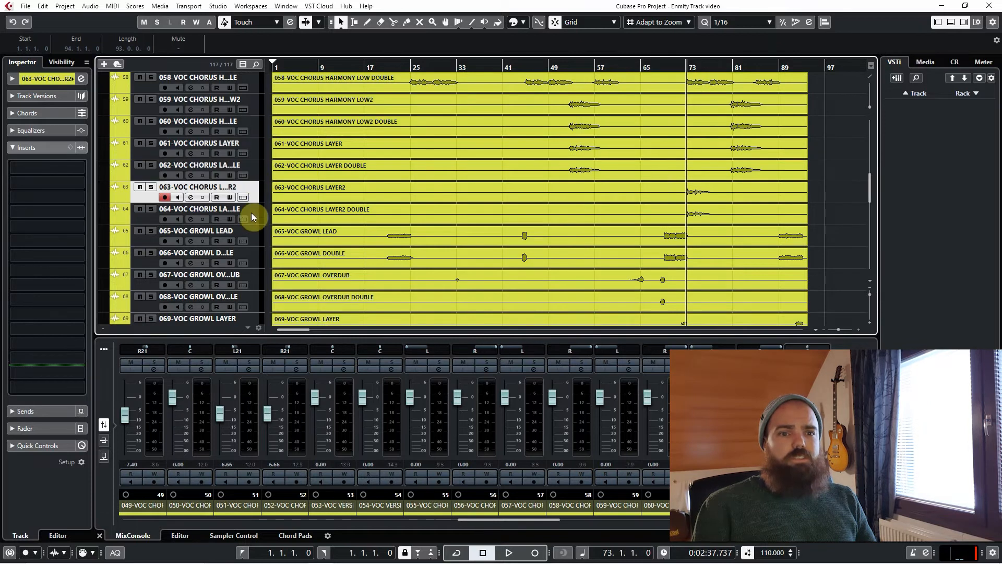
pyautogui.keyDown('shift'); pyautogui.click(252, 211); pyautogui.keyUp('shift')
pyautogui.press('s')
# Pan track 063 hard left and track 064 hard right, and listen to the pair from bar 73.
pyautogui.press('space')
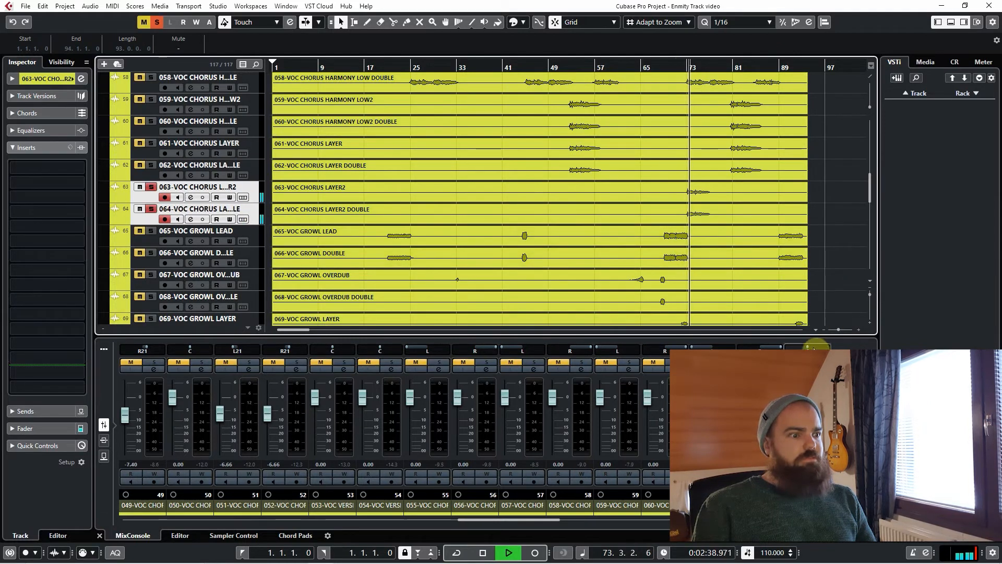
pyautogui.moveTo(552, 520); pyautogui.dragTo(598, 521)
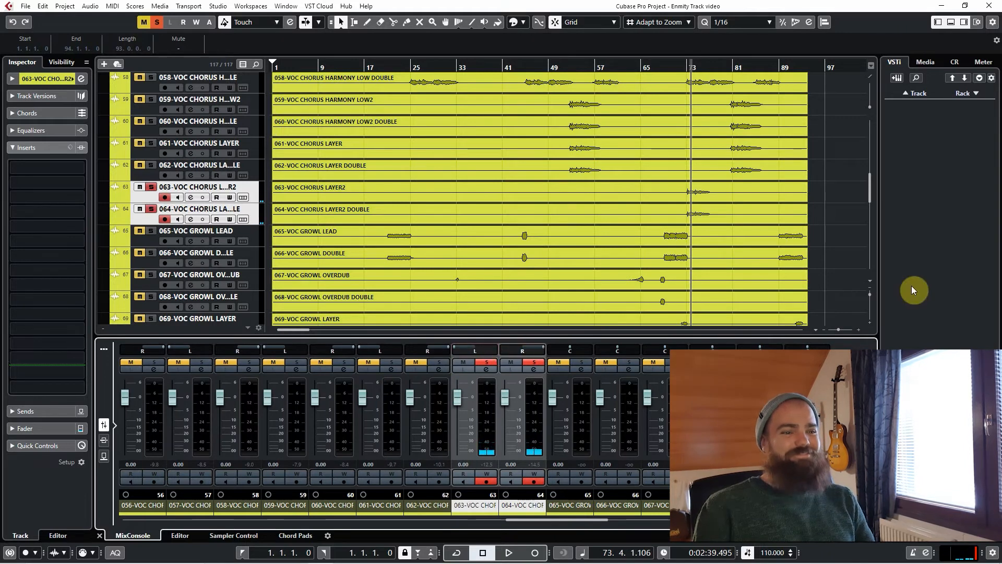
pyautogui.press('space')
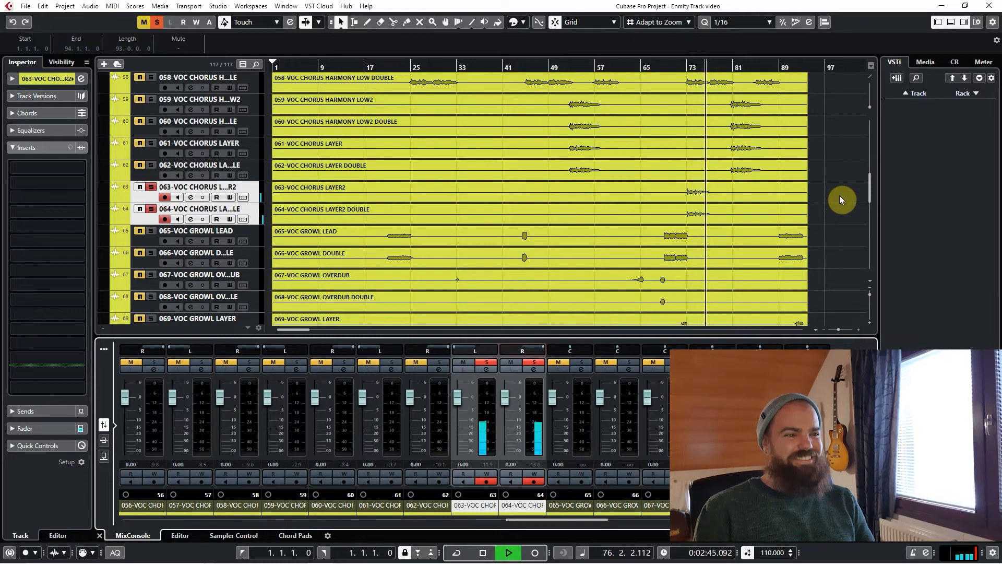
pyautogui.press('space')
pyautogui.click(521, 191)
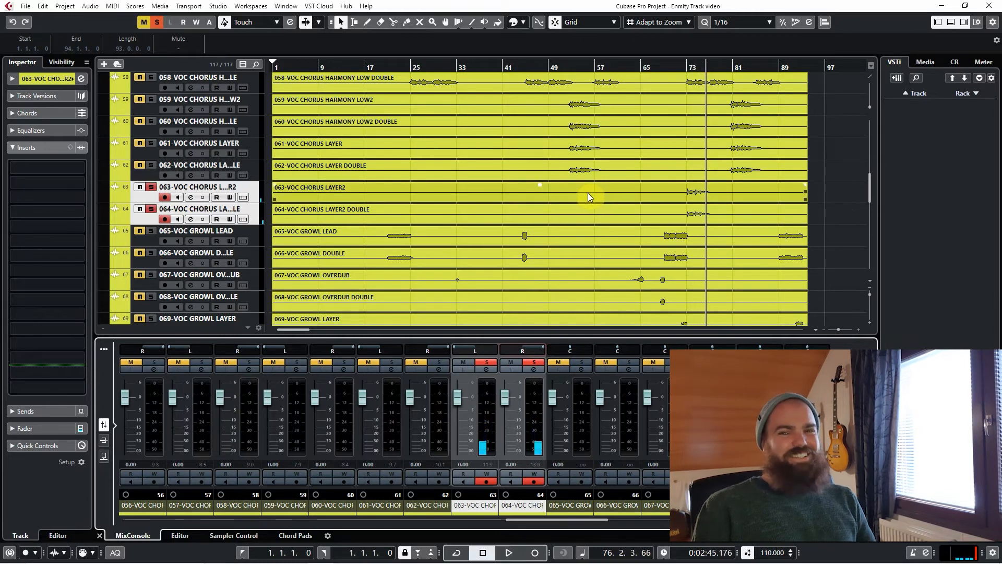
# Return the playhead to bar 73 and add the high and low chorus harmonies, tracks 055 to 058, to the solo.
pyautogui.scroll(4, 685, 196)
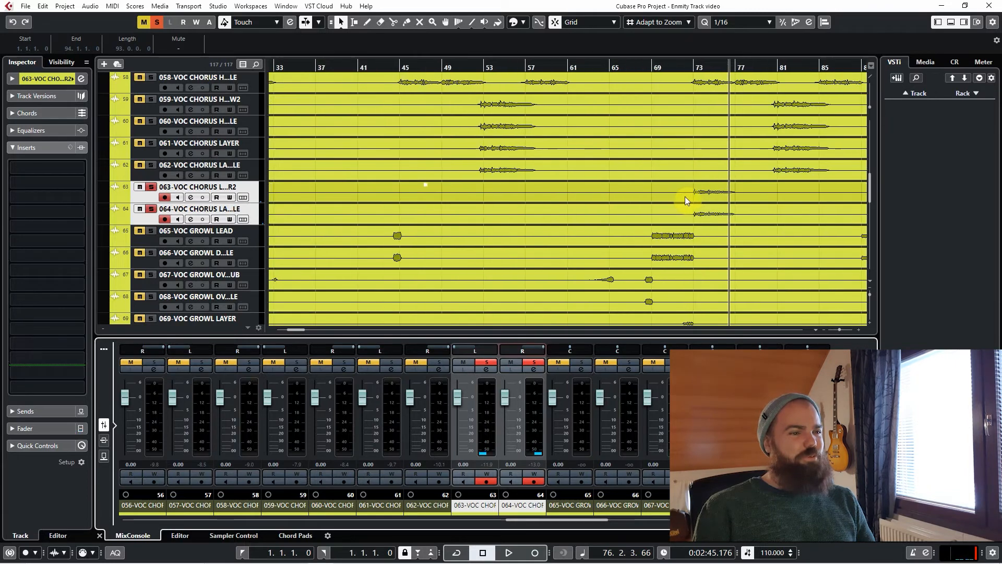
pyautogui.scroll(3, 728, 194)
pyautogui.scroll(-2, 729, 193)
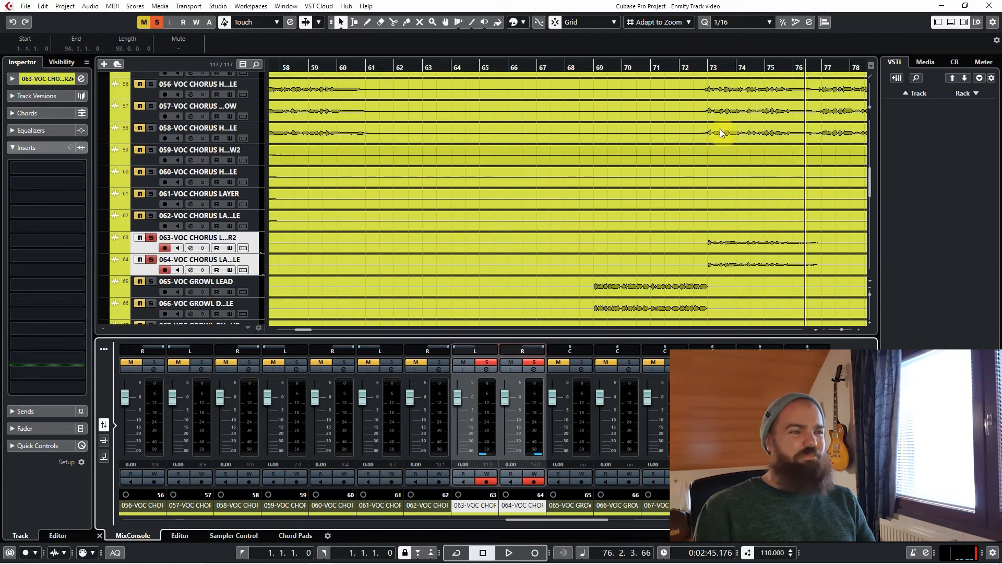
pyautogui.click(701, 66)
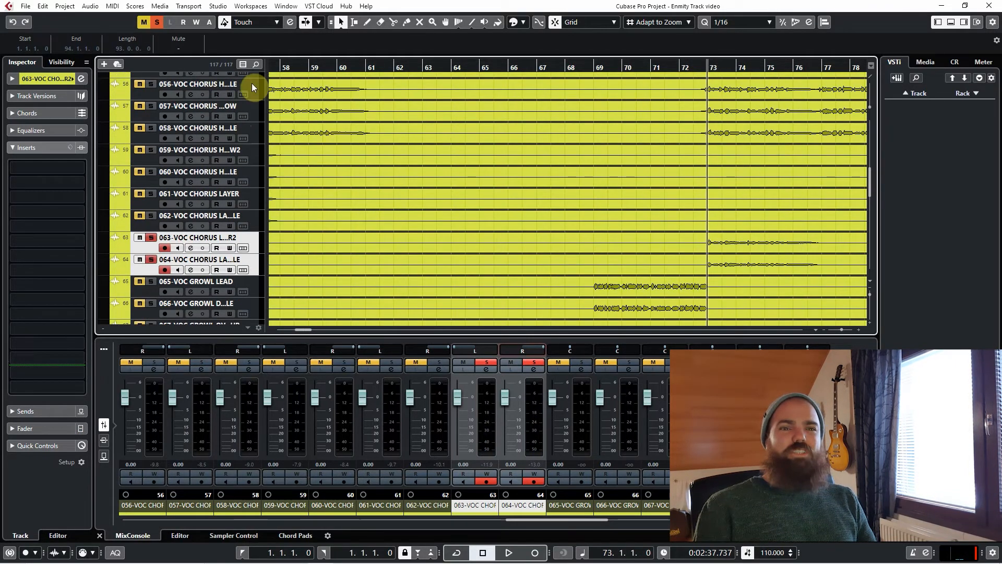
pyautogui.click(252, 83)
pyautogui.scroll(3, 515, 235)
pyautogui.scroll(-4, 514, 231)
pyautogui.click(253, 164)
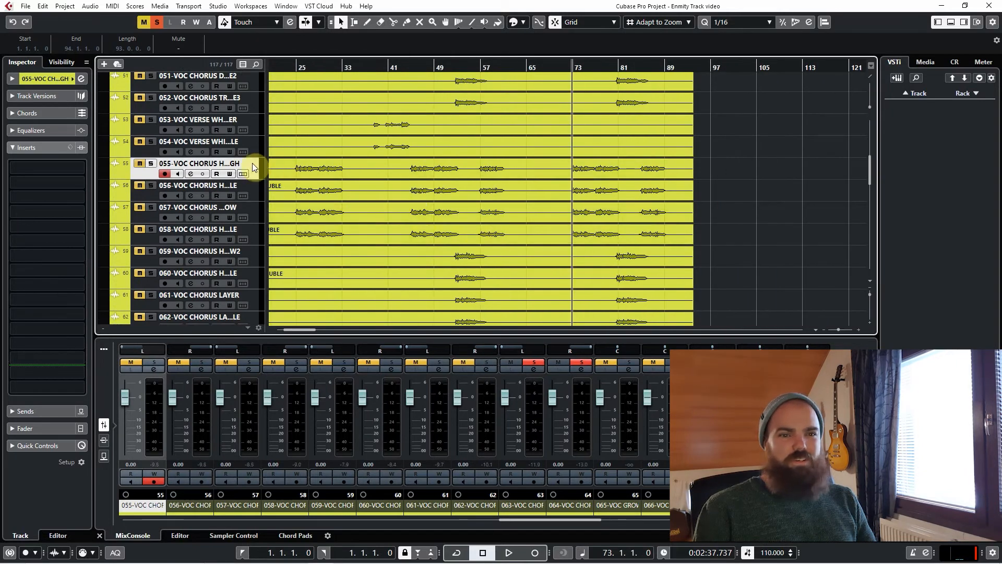
pyautogui.keyDown('shift'); pyautogui.click(258, 234); pyautogui.keyUp('shift')
# Add the chorus lead, double and triple, tracks 047 to 049, to the solo.
pyautogui.scroll(5, 412, 224)
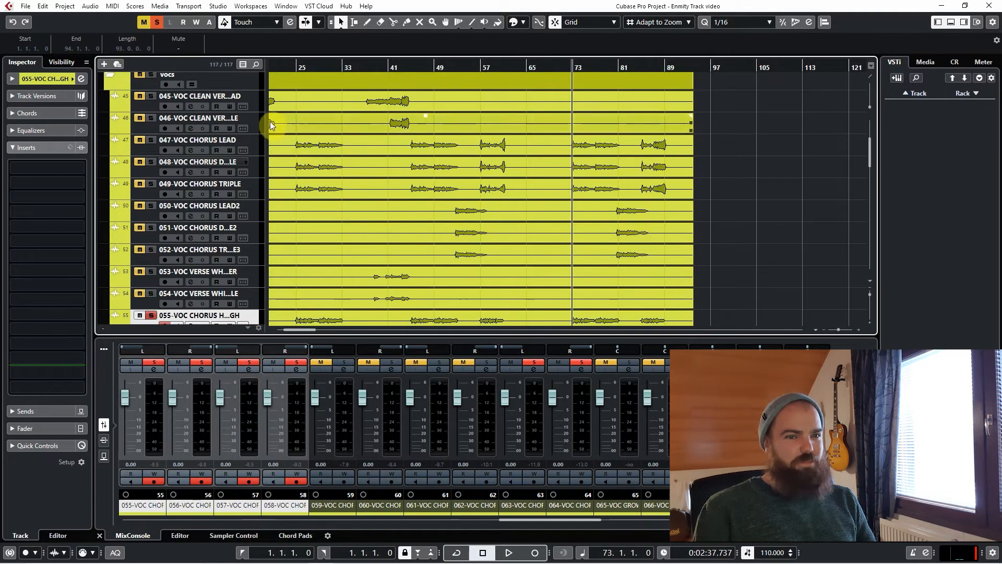
pyautogui.click(254, 148)
pyautogui.keyDown('shift'); pyautogui.click(256, 189); pyautogui.keyUp('shift')
pyautogui.press('s')
# Select the CHORUS LAYER2 pair and listen to it with the soloed chorus leads and harmonies from bar 73.
pyautogui.scroll(-4, 396, 185)
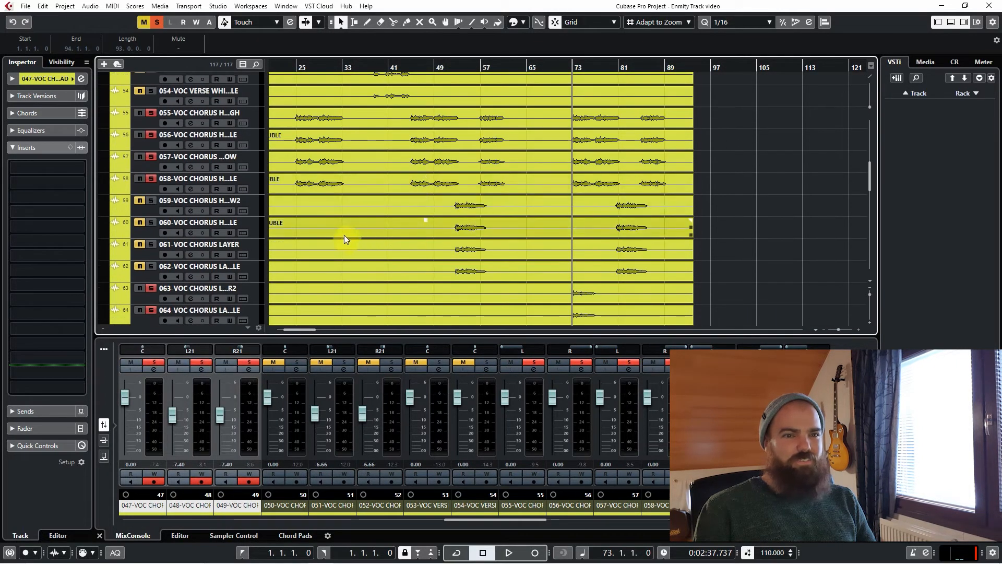
pyautogui.scroll(-1, 486, 223)
pyautogui.click(257, 245)
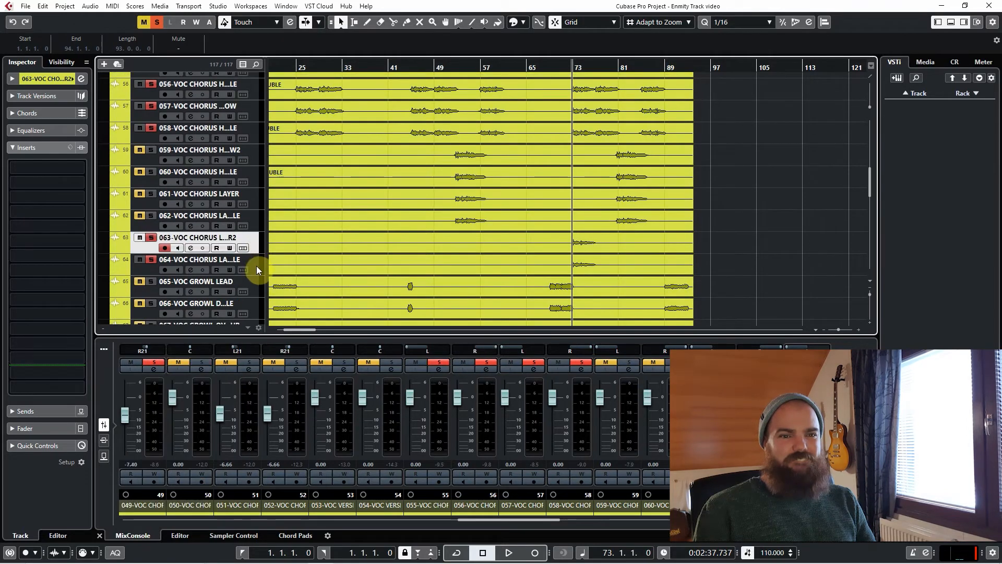
pyautogui.keyDown('shift'); pyautogui.click(256, 265); pyautogui.keyUp('shift')
pyautogui.press('space')
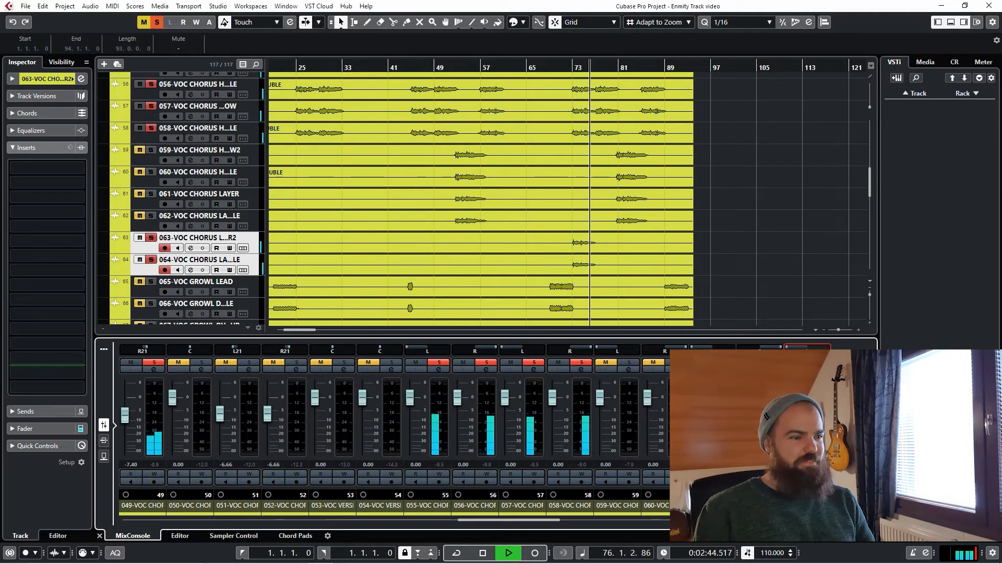
pyautogui.press('space')
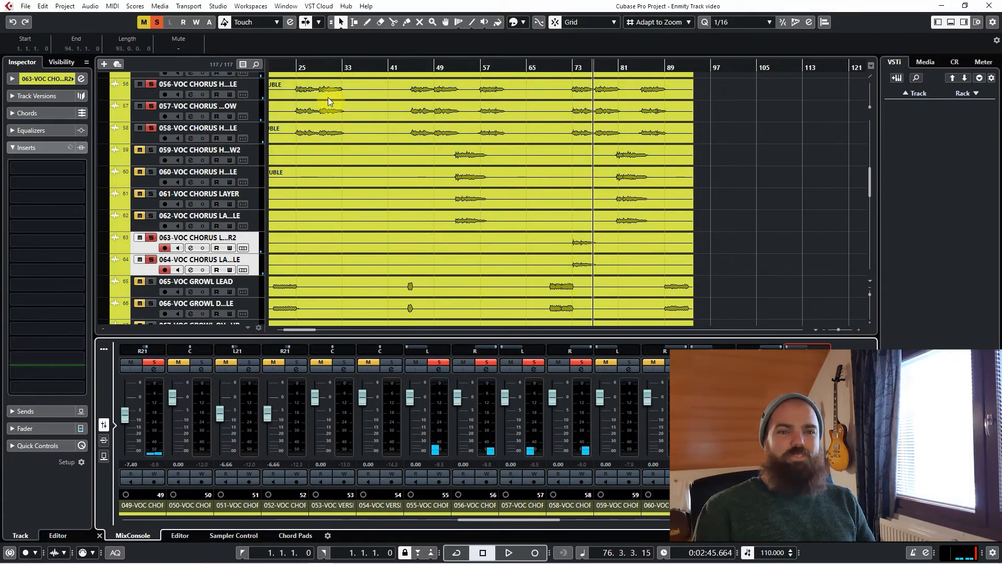
# Clear all solos and look through the growl tracks below the chorus layers.
pyautogui.click(160, 24)
pyautogui.scroll(-3, 522, 147)
pyautogui.scroll(-2, 433, 194)
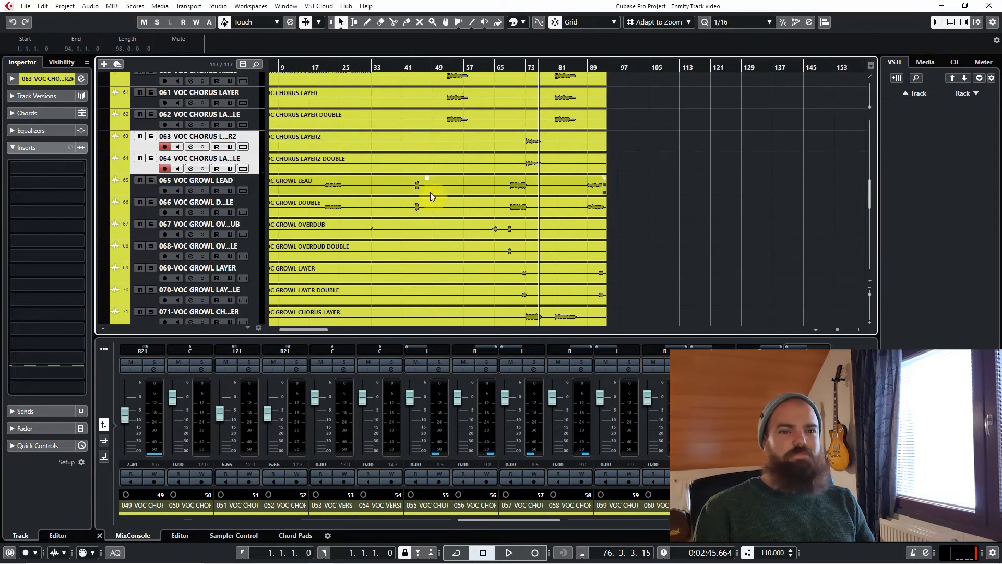
pyautogui.scroll(3, 397, 189)
pyautogui.scroll(-5, 397, 193)
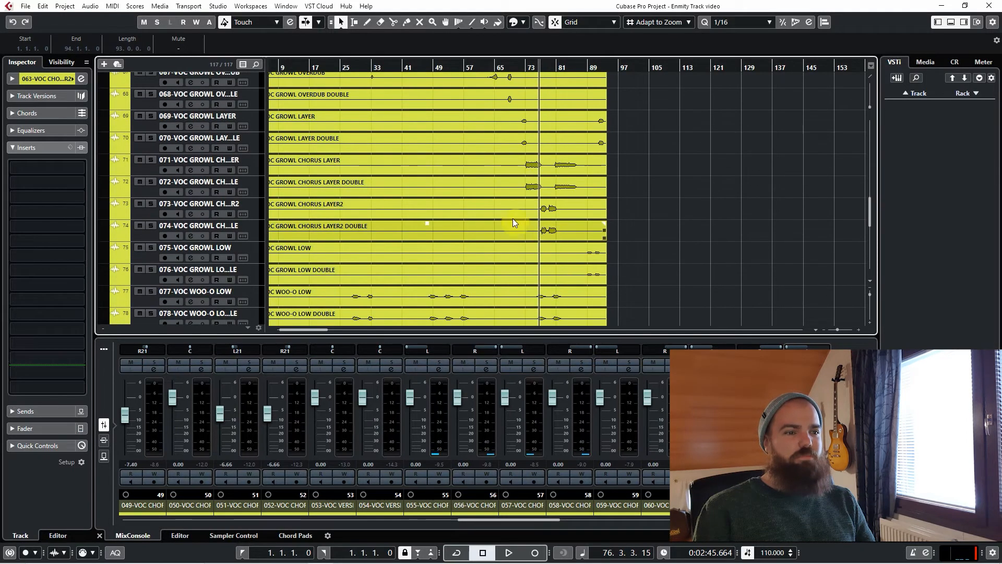
pyautogui.scroll(4, 373, 181)
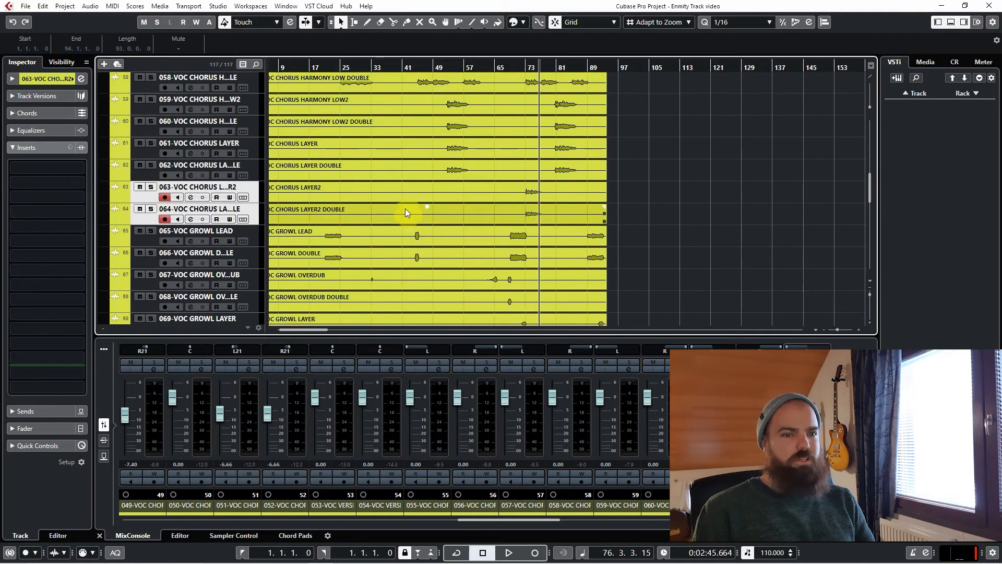
# Place the playhead at bar 21 and solo track 065, the GROWL LEAD.
pyautogui.click(325, 64)
pyautogui.press('h')
pyautogui.press('h')
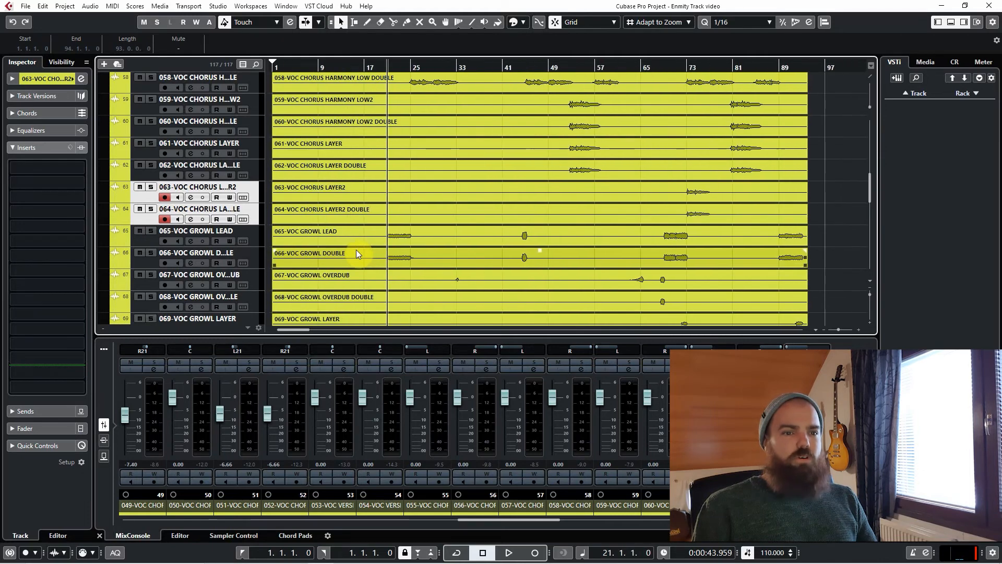
pyautogui.press('g')
pyautogui.scroll(-2, 375, 241)
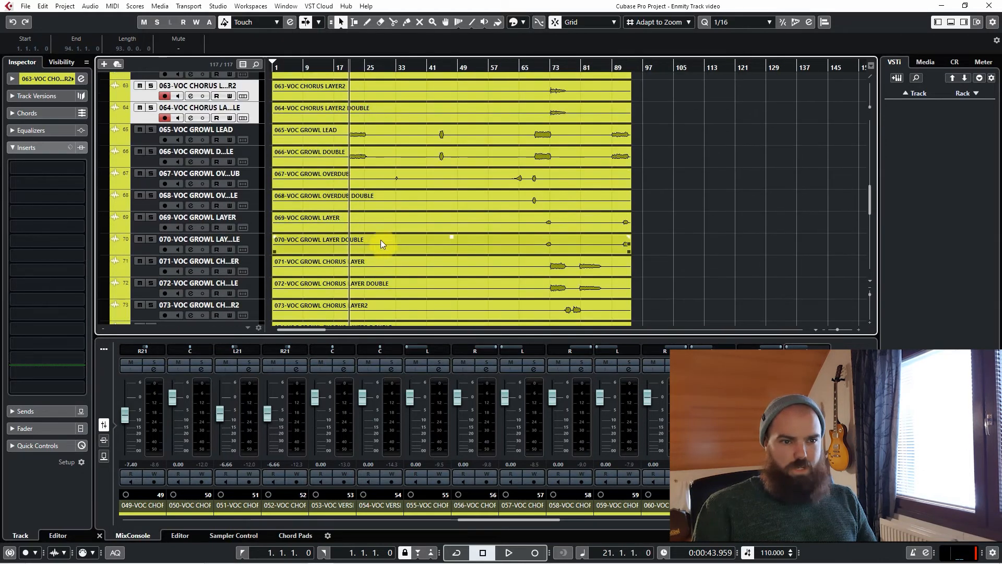
pyautogui.scroll(2, 350, 223)
pyautogui.click(349, 224)
pyautogui.click(201, 233)
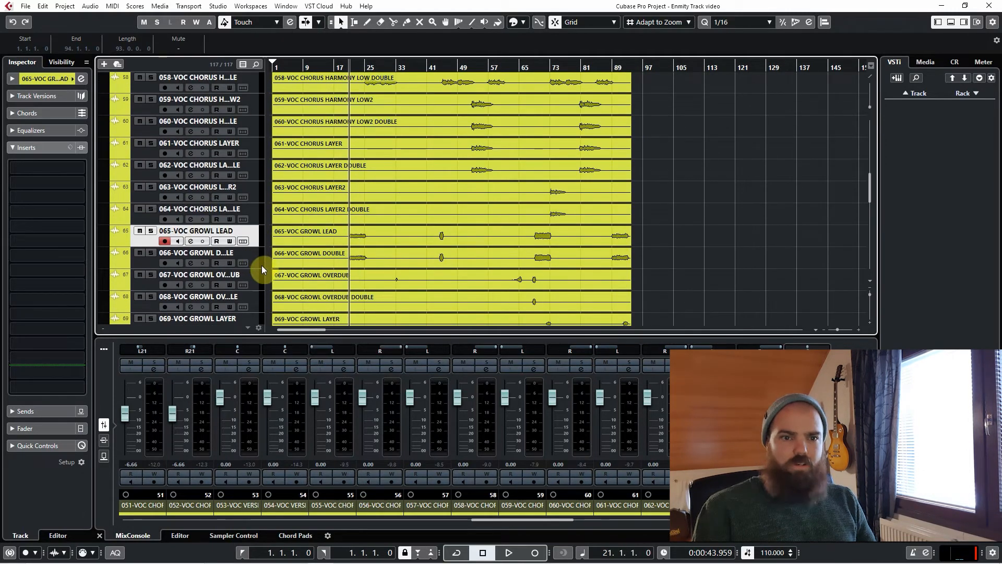
pyautogui.press('s')
pyautogui.click(294, 233)
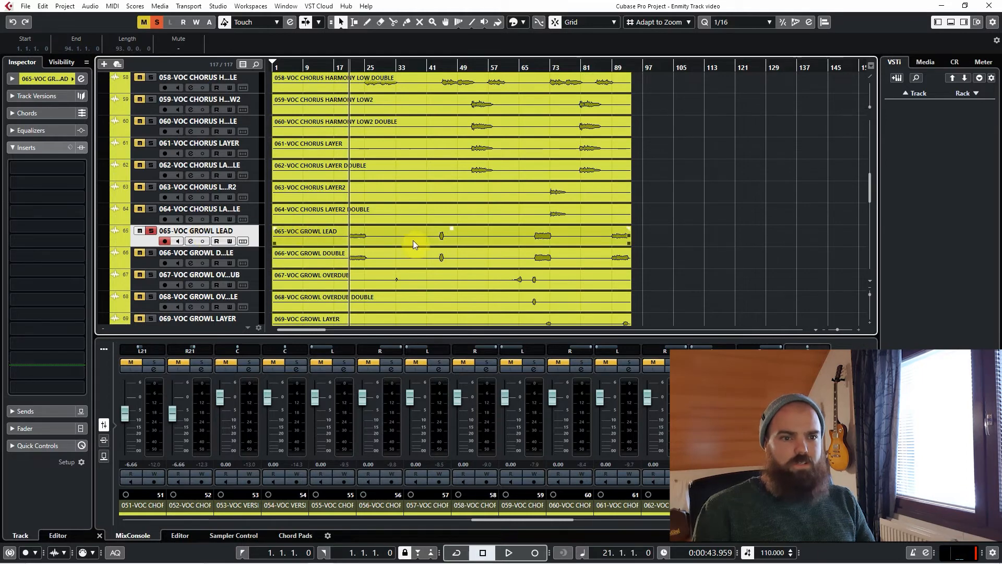
# Listen to the soloed GROWL LEAD from bar 21 to about bar 25.
pyautogui.click(382, 220)
pyautogui.press('space')
pyautogui.scroll(2, 378, 227)
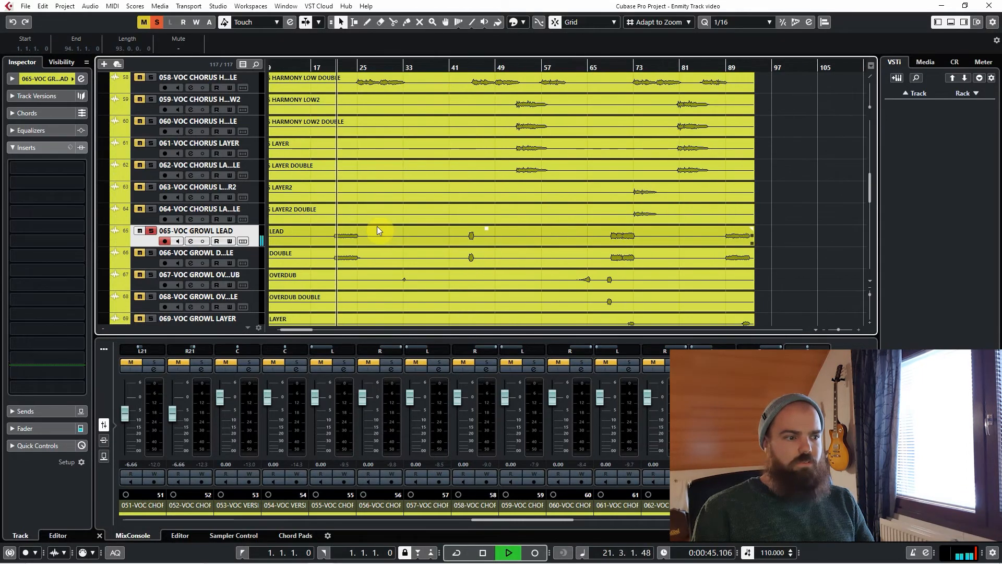
pyautogui.hscroll(-2, 380, 228)
pyautogui.scroll(2, 388, 230)
pyautogui.hscroll(-3, 364, 234)
pyautogui.scroll(2, 473, 234)
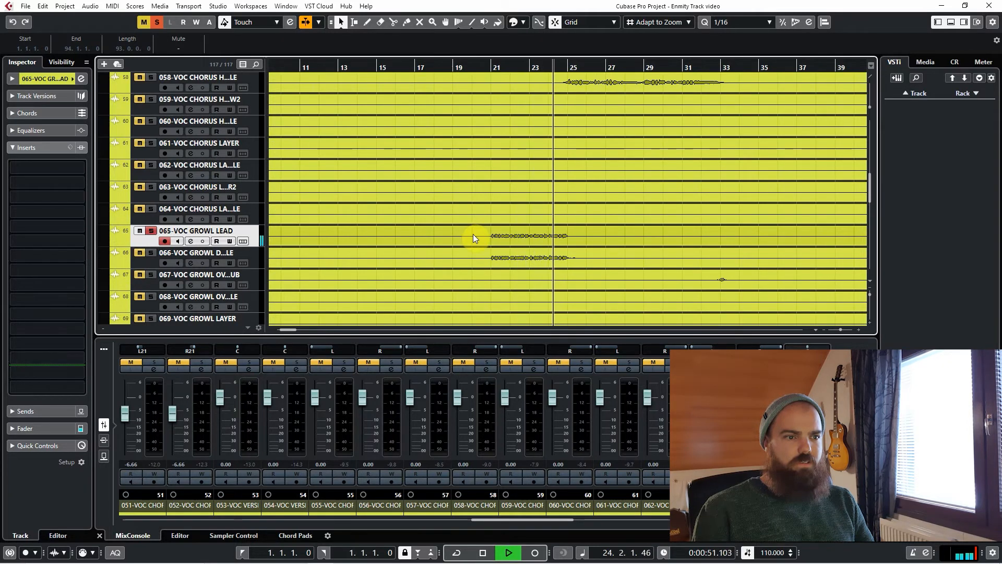
pyautogui.press('space')
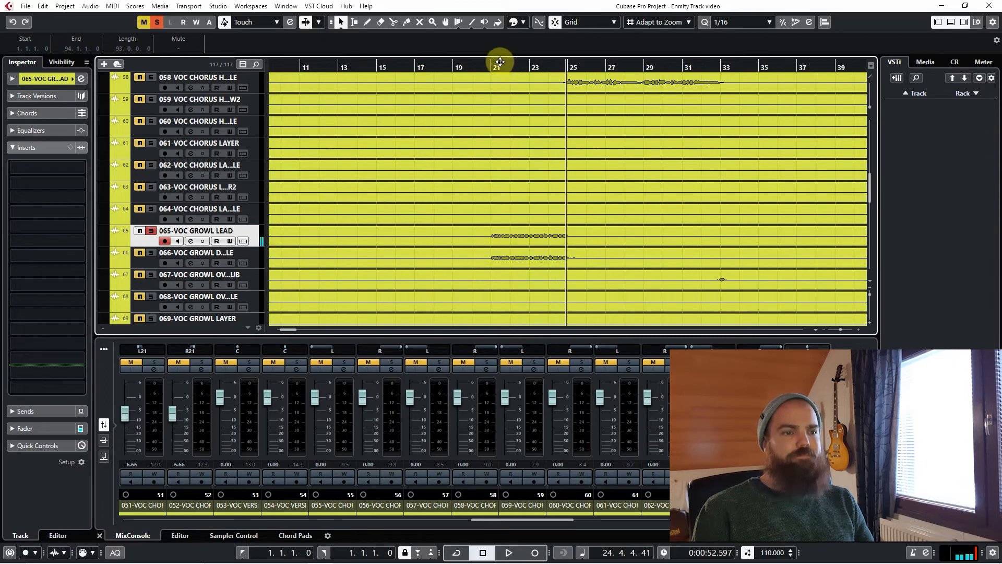
# Add track 066, the GROWL DOUBLE, to the solo and listen to it with the growl lead from bar 21.
pyautogui.click(492, 62)
pyautogui.click(260, 250)
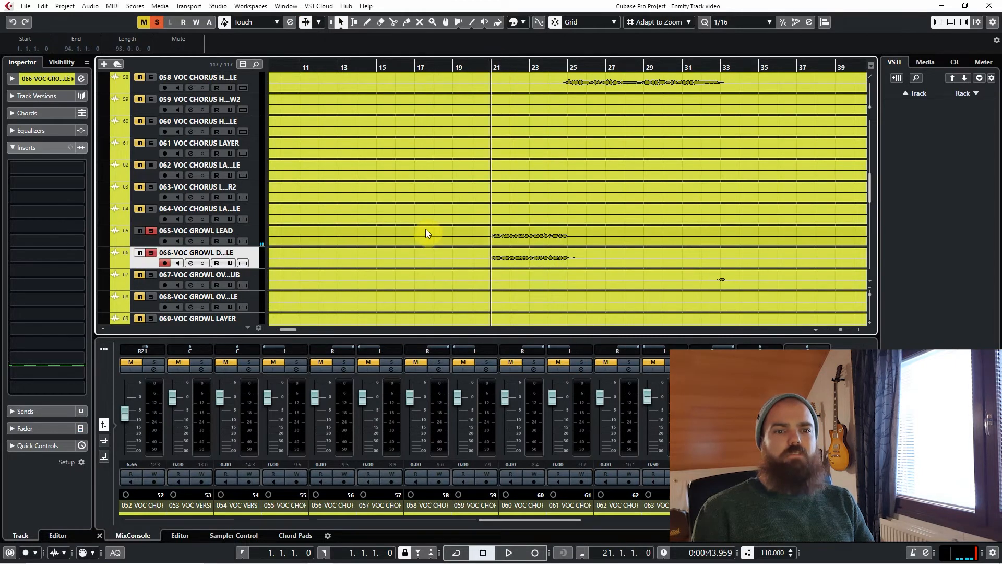
pyautogui.press('space')
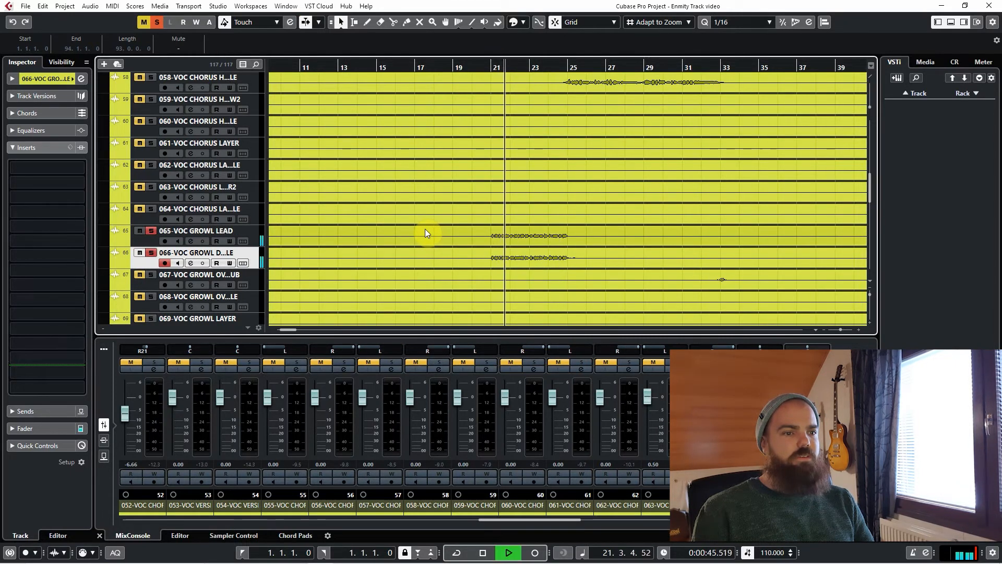
pyautogui.scroll(-5, 689, 233)
pyautogui.scroll(4, 687, 233)
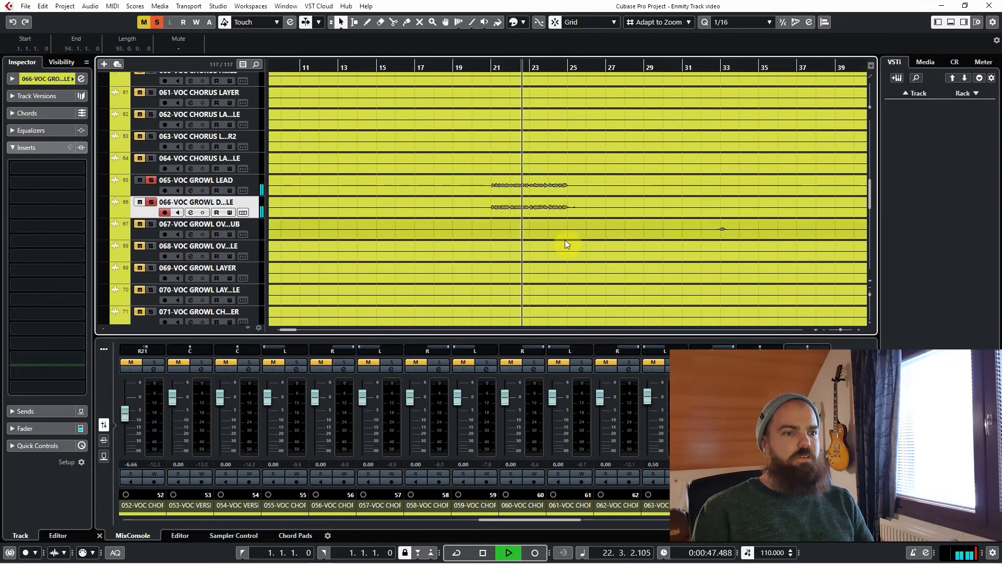
pyautogui.press('g')
pyautogui.press('g')
pyautogui.press('g')
pyautogui.press('space')
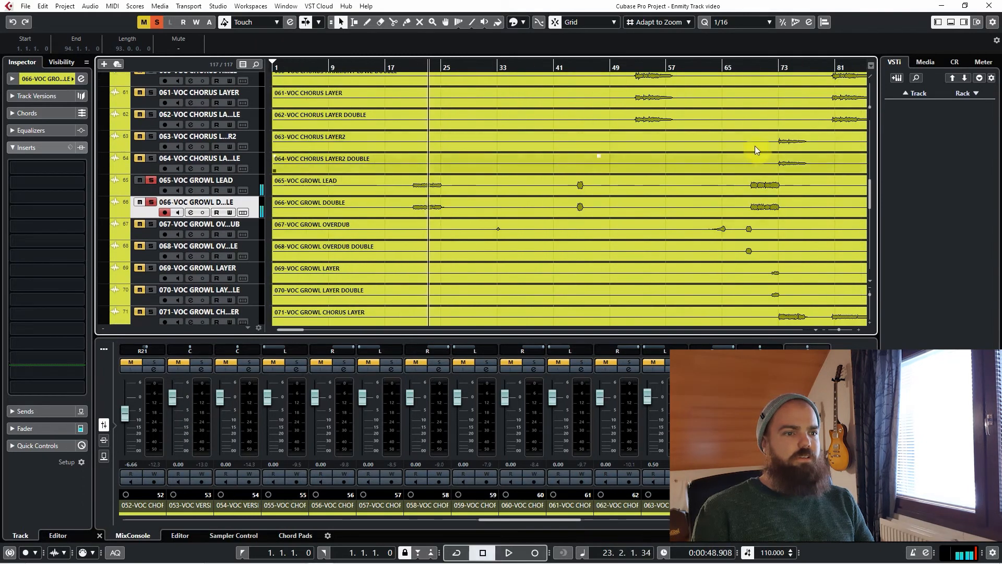
# Listen to the soloed growl lead and double together in their sections from bar 69 and around bar 89.
pyautogui.click(750, 65)
pyautogui.press('space')
pyautogui.hscroll(5, 642, 207)
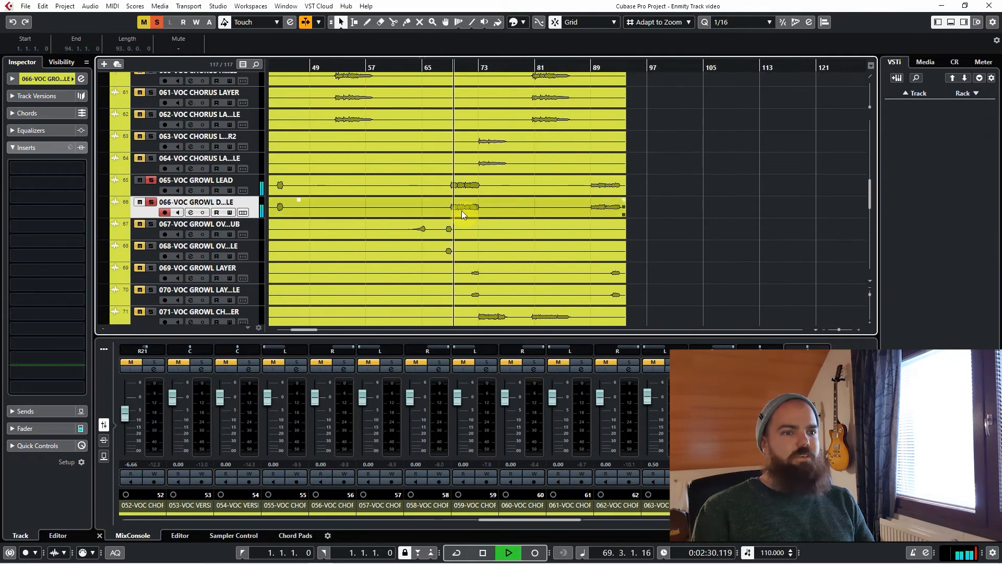
pyautogui.scroll(-2, 460, 206)
pyautogui.hscroll(-4, 460, 204)
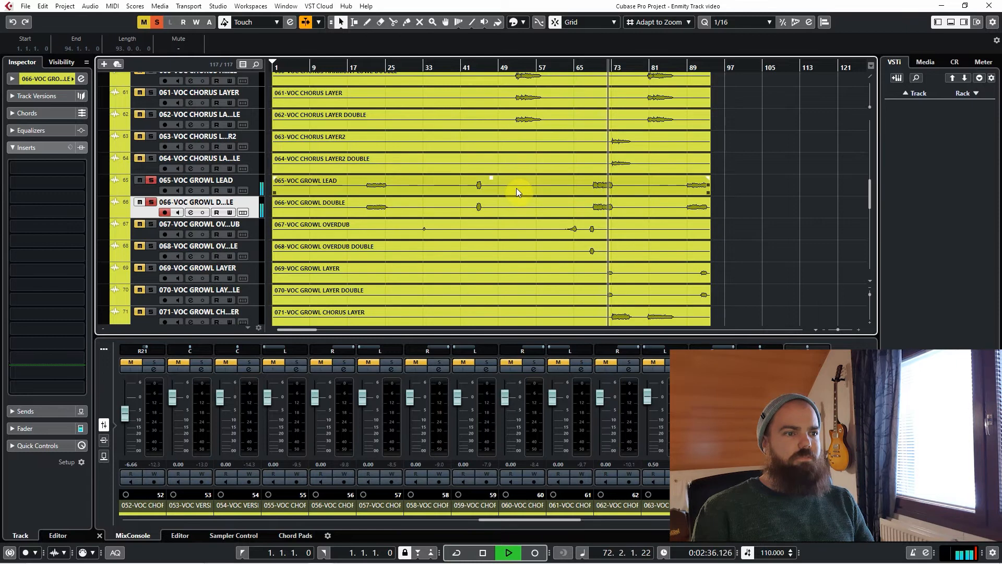
pyautogui.press('space')
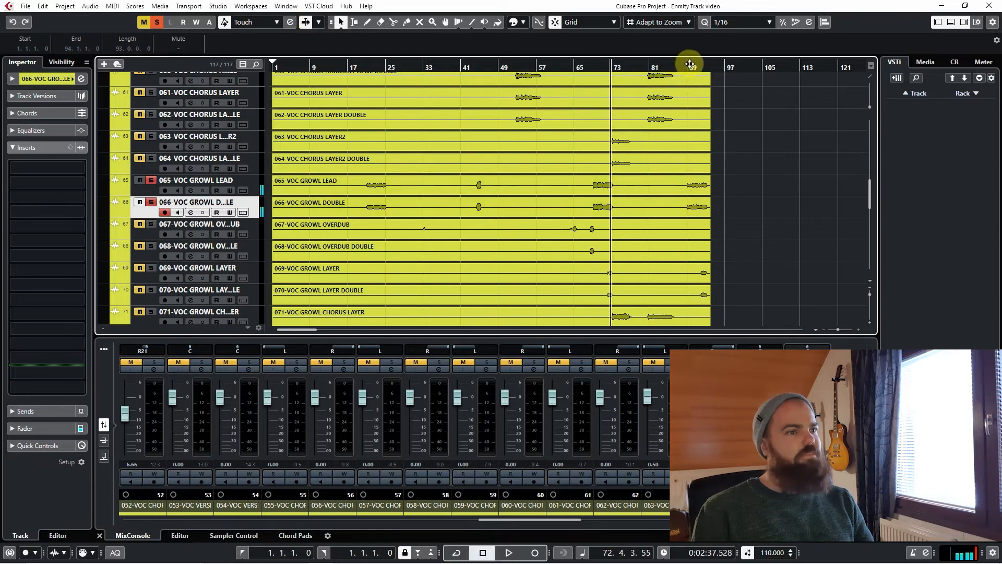
pyautogui.click(689, 67)
pyautogui.press('space')
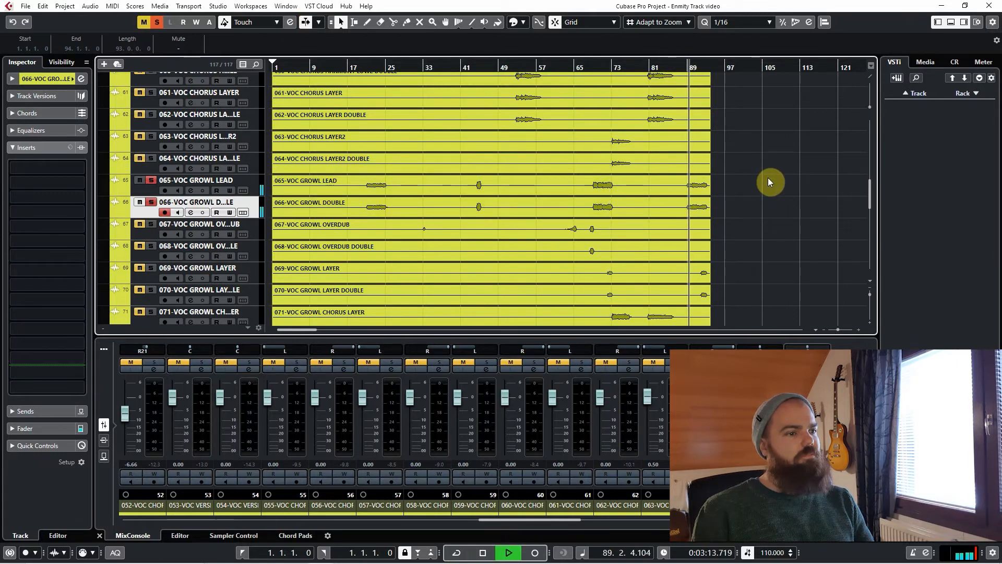
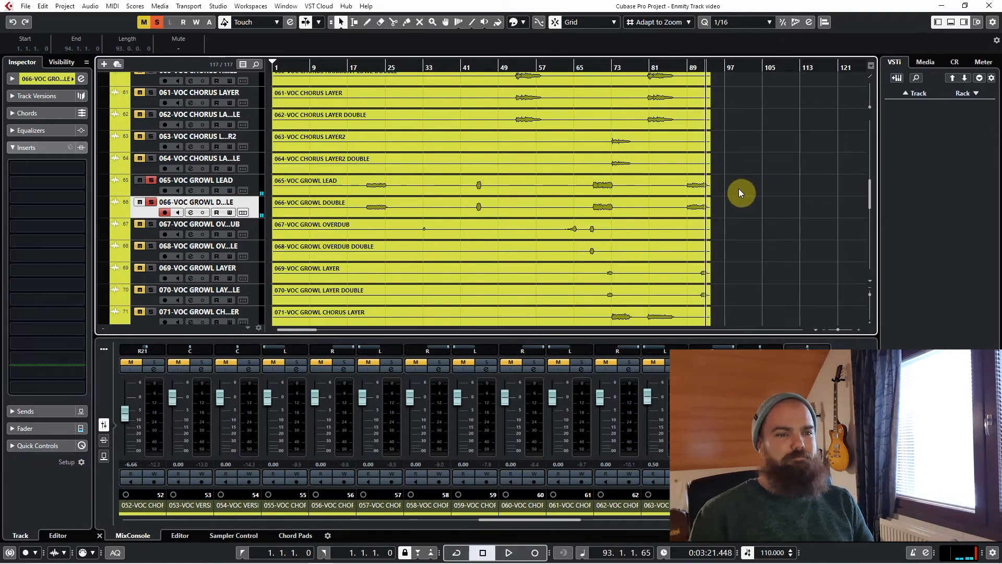
# Move the solo from the growl lead and double to track 067, the GROWL OVERDUB, and listen at bar 33.
pyautogui.keyDown('ctrl'); pyautogui.click(259, 180); pyautogui.keyUp('ctrl')
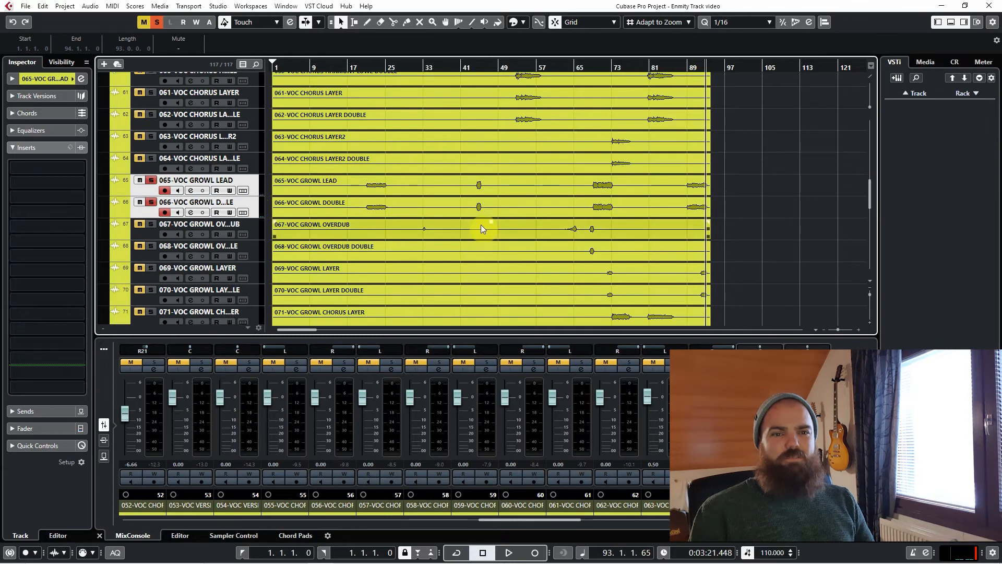
pyautogui.press('s')
pyautogui.click(249, 232)
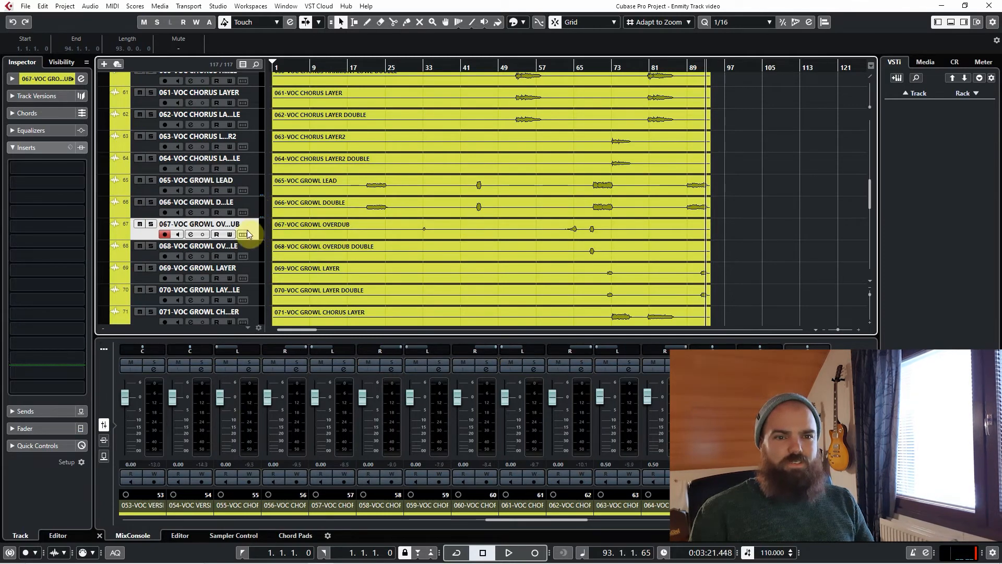
pyautogui.scroll(5, 417, 249)
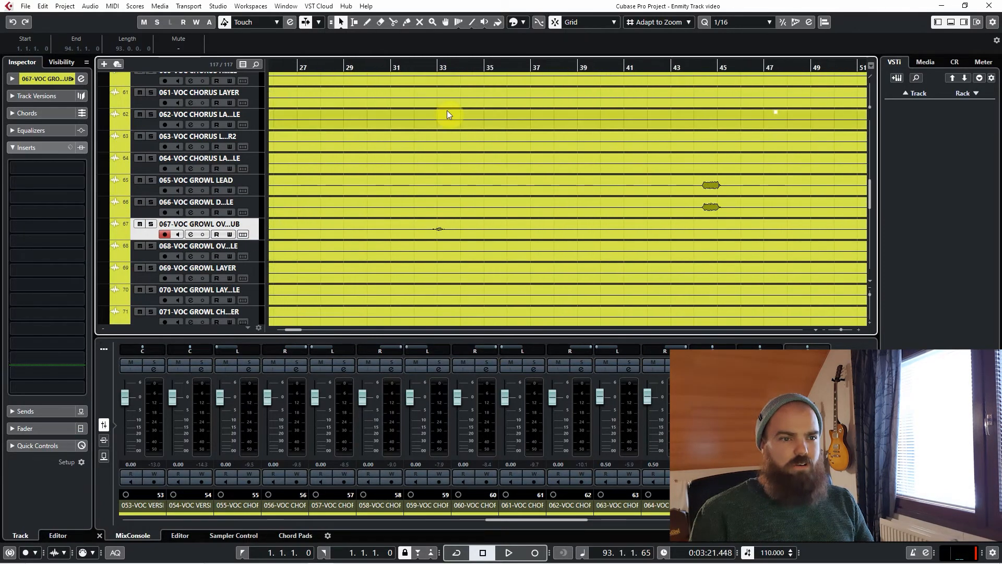
pyautogui.press('s')
pyautogui.press('space')
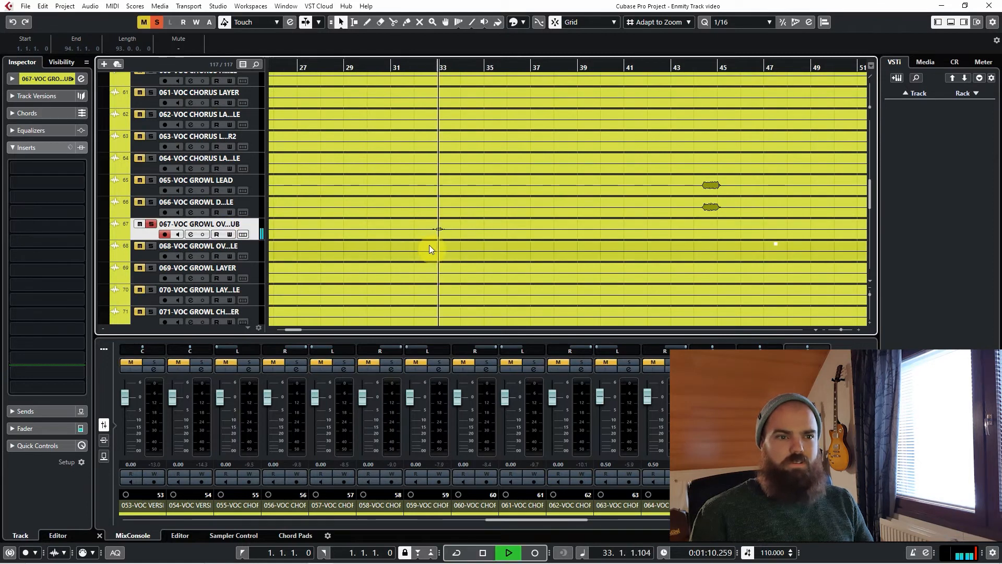
pyautogui.press('space')
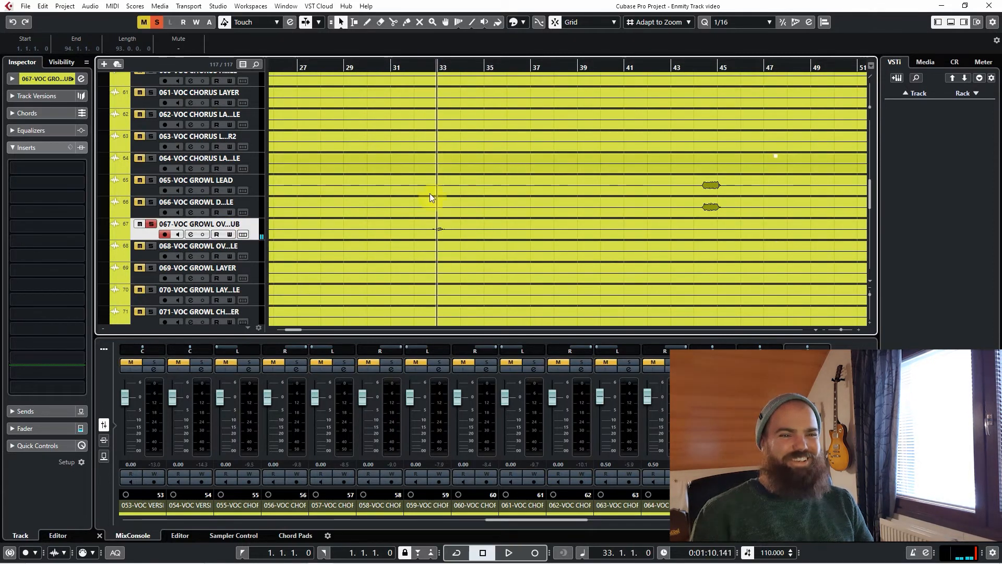
# Play the GROWL OVERDUB phrase from 32.4.3.0 to 33.2.1.0 in a loop, and turn the cycle off.
pyautogui.press('h')
pyautogui.press('2')
pyautogui.moveTo(518, 229); pyautogui.dragTo(595, 228)
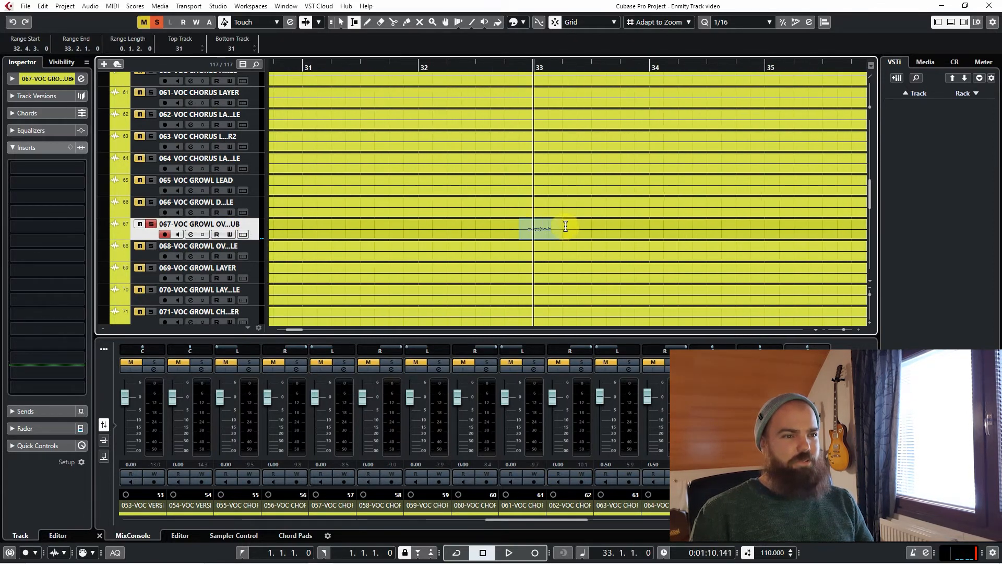
pyautogui.hotkey('shift', 'g')
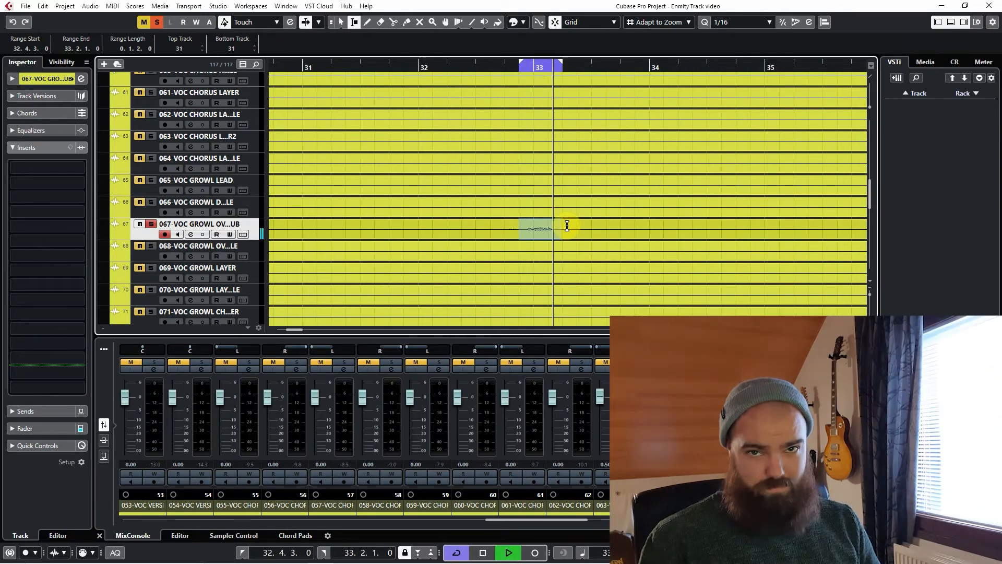
pyautogui.press('space')
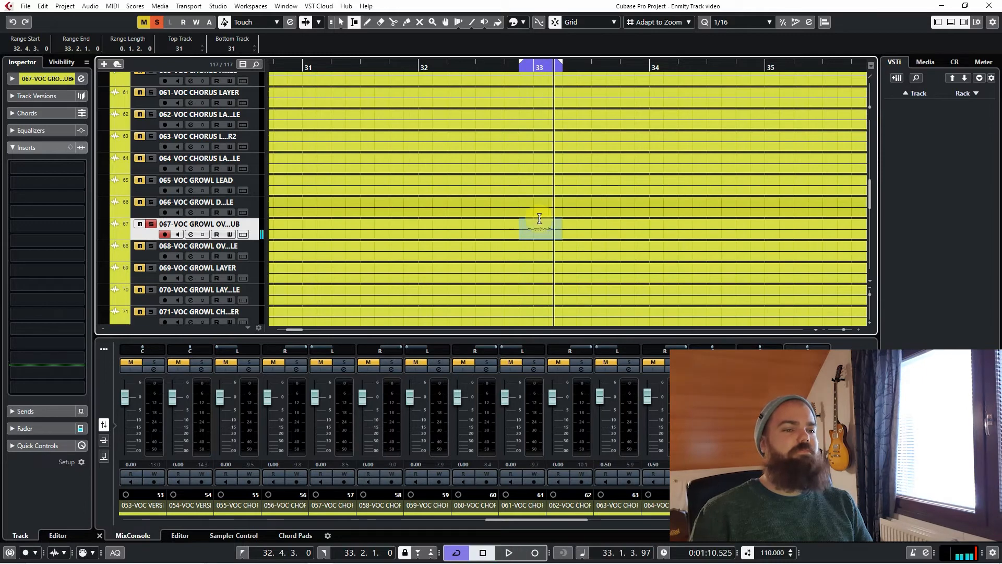
pyautogui.scroll(-6, 541, 199)
pyautogui.scroll(8, 543, 99)
pyautogui.click(520, 63)
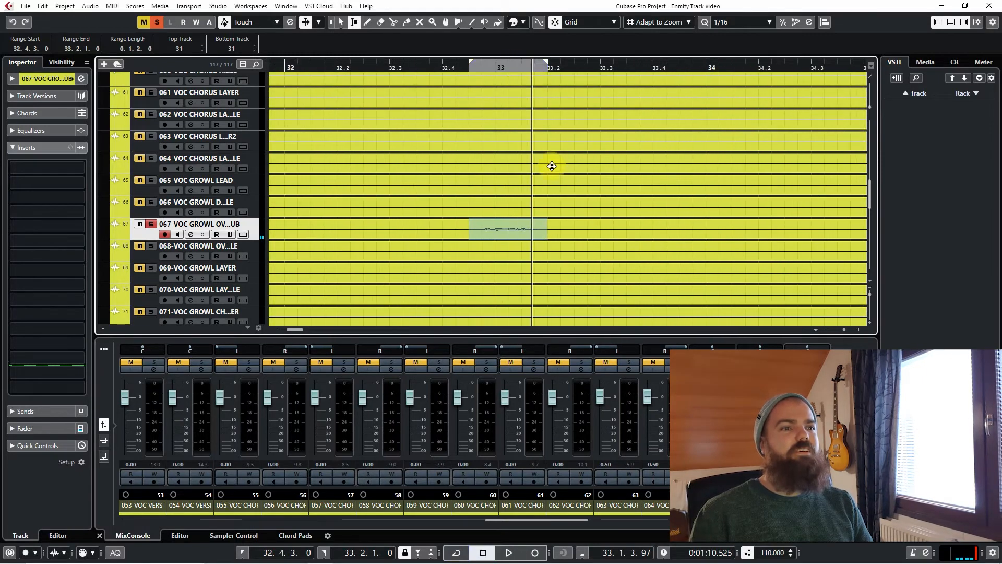
pyautogui.press('1')
# Listen to the two remaining GROWL OVERDUB phrases leading into bars 65 and 69.
pyautogui.scroll(-6, 611, 236)
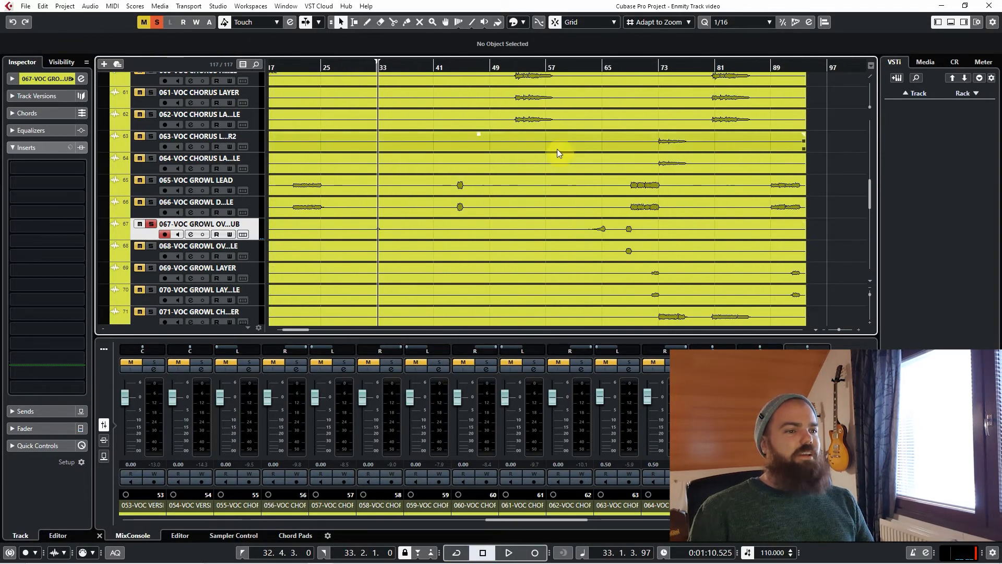
pyautogui.click(596, 66)
pyautogui.press('space')
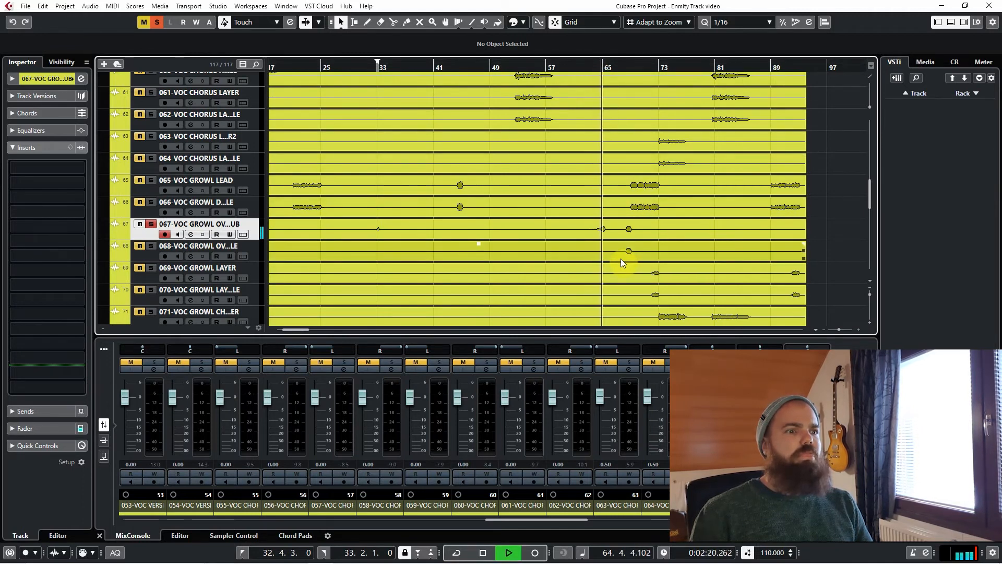
pyautogui.press('space')
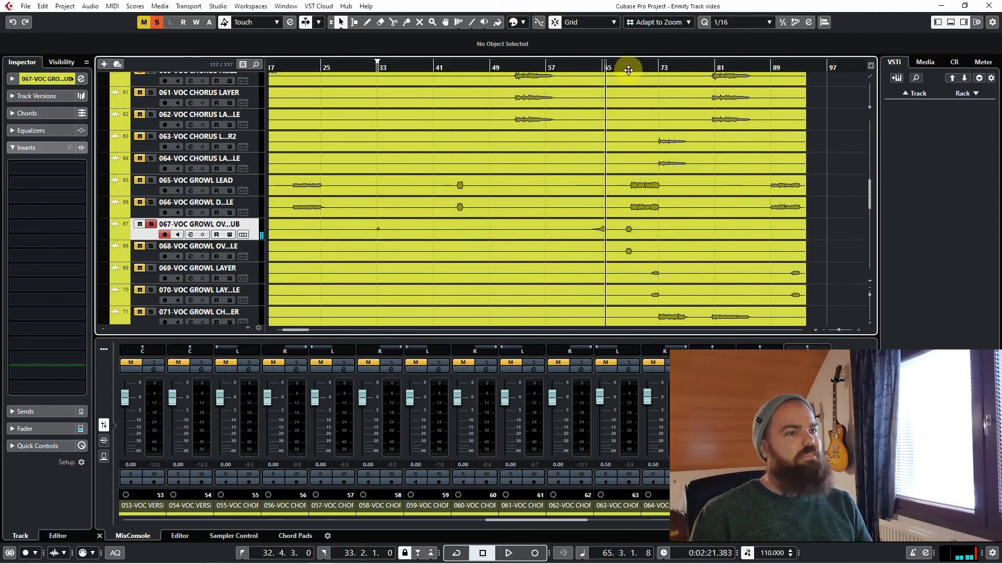
pyautogui.moveTo(628, 69); pyautogui.dragTo(392, 67)
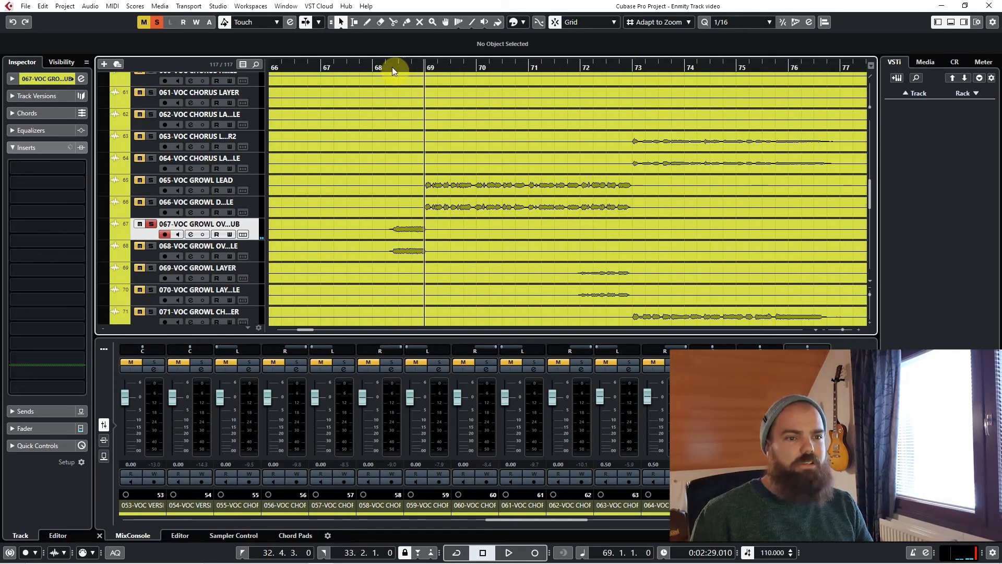
pyautogui.click(393, 66)
pyautogui.press('space')
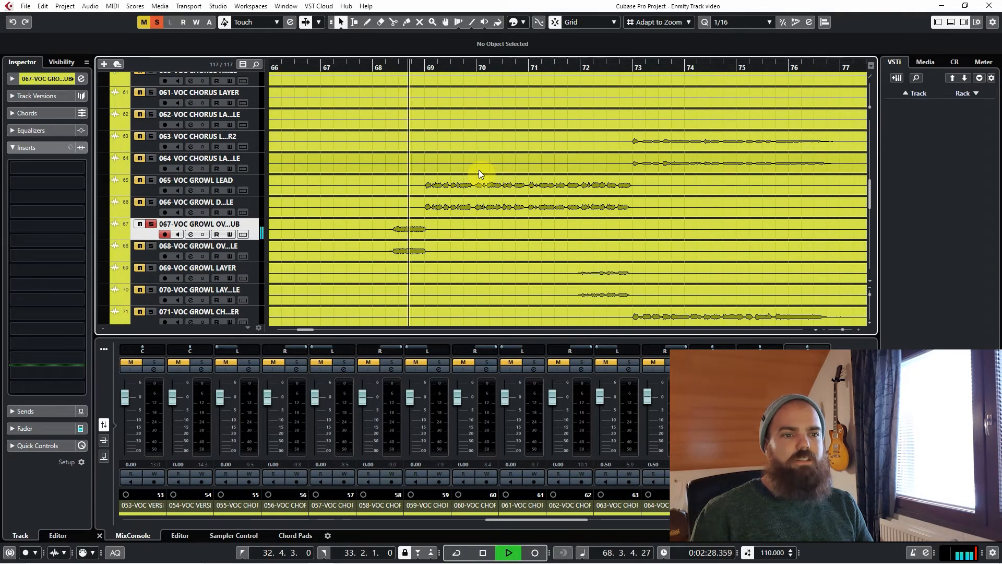
pyautogui.press('g')
pyautogui.press('g')
pyautogui.press('g')
pyautogui.press('g')
pyautogui.press('g')
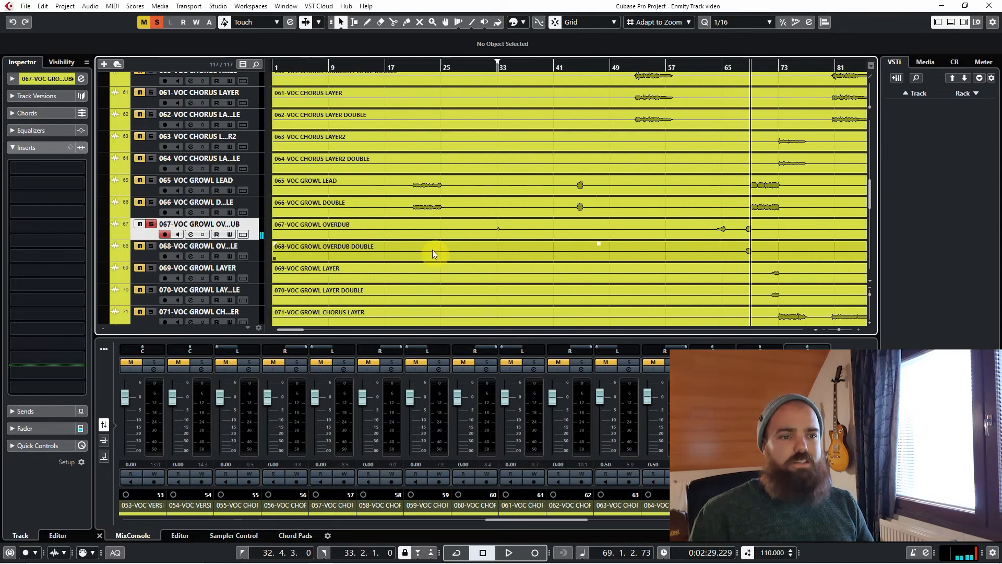
# Add track 068, the GROWL OVERDUB DOUBLE, to the solo and listen to both overdubs from bar 68.
pyautogui.click(253, 248)
pyautogui.press('h')
pyautogui.press('h')
pyautogui.press('h')
pyautogui.press('h')
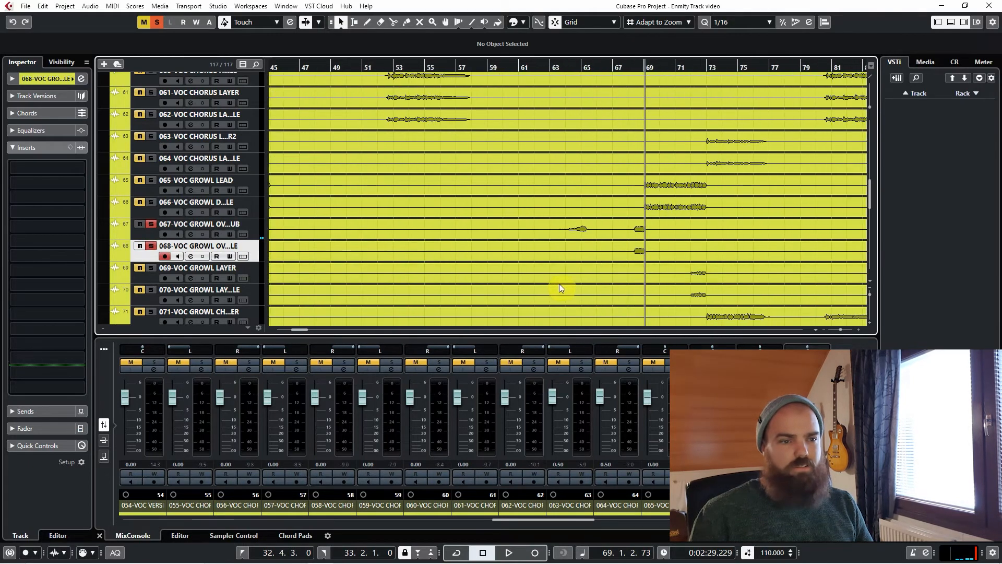
pyautogui.hscroll(-4, 525, 245)
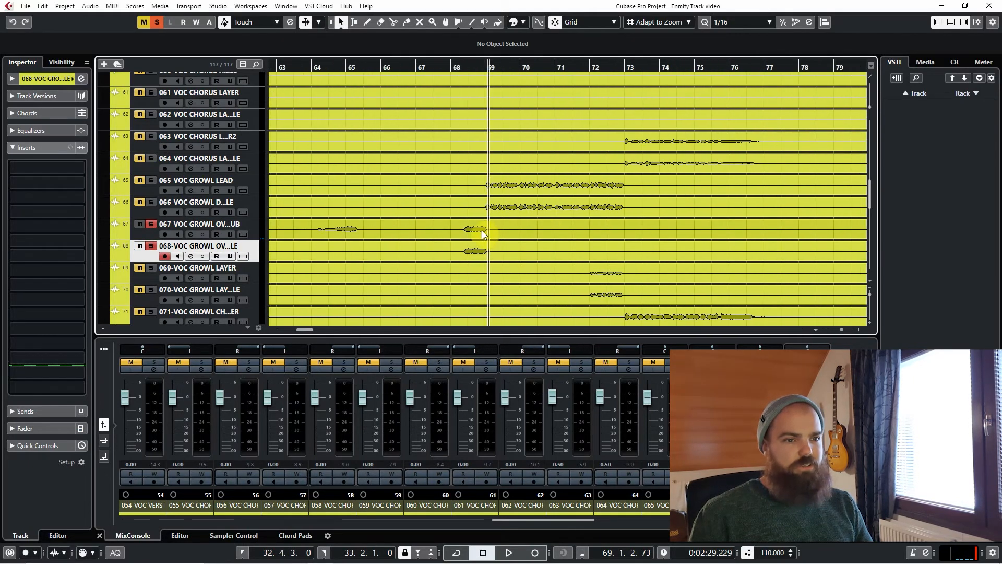
pyautogui.click(454, 74)
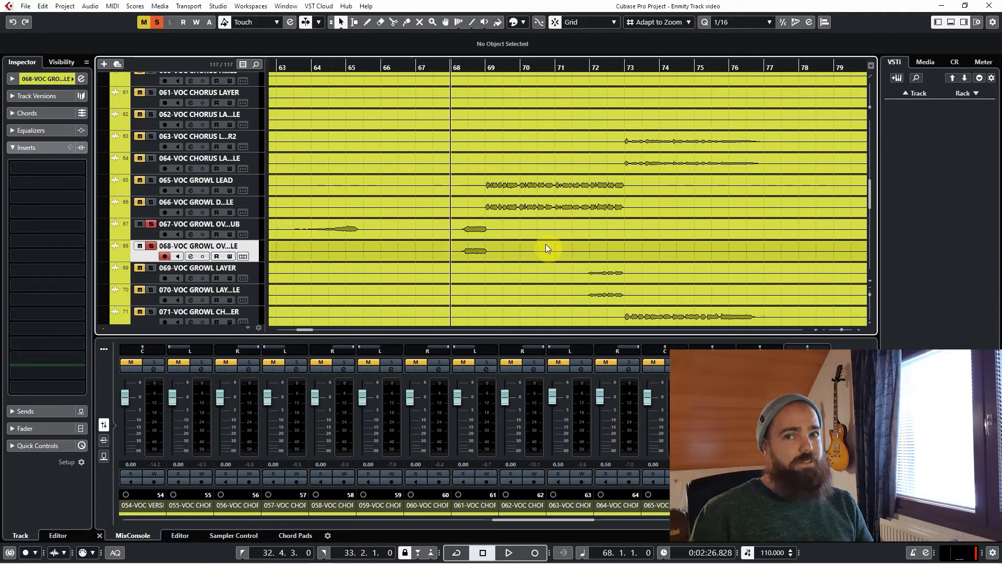
pyautogui.press('space')
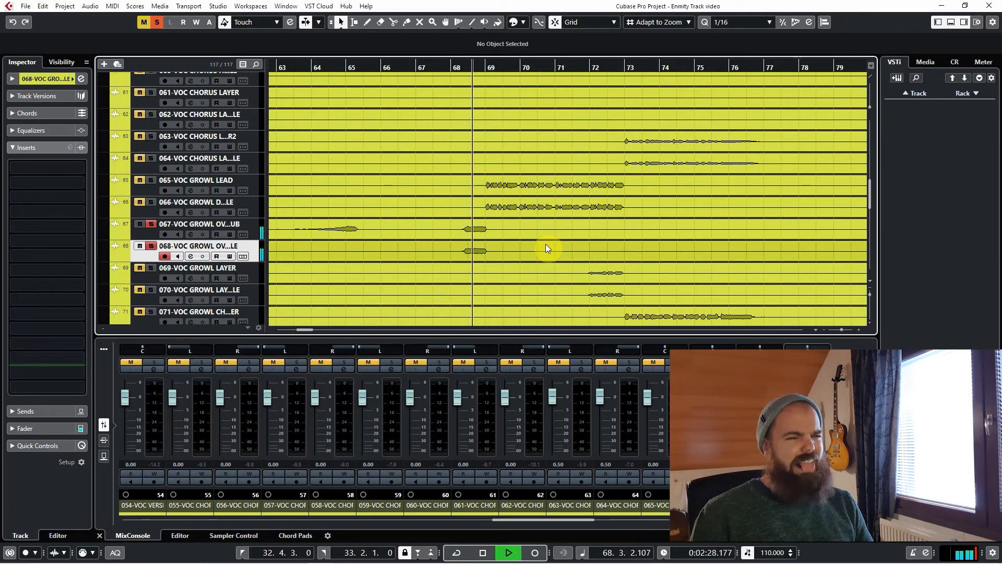
pyautogui.press('space')
# Take the growl overdub pair, tracks 067 and 068, out of solo and look at the GROWL LAYER tracks around bar 72.
pyautogui.press('g')
pyautogui.press('g')
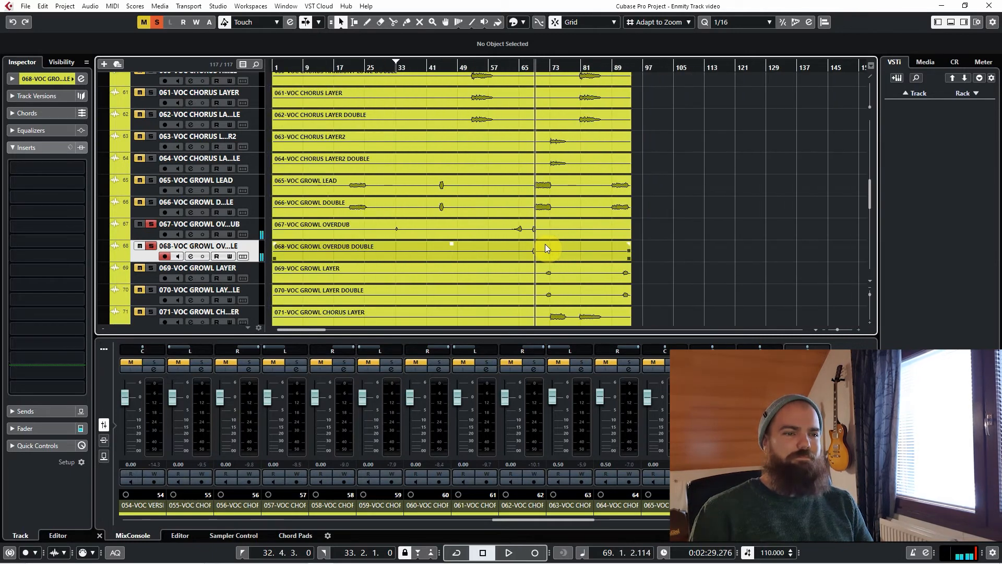
pyautogui.keyDown('shift'); pyautogui.click(256, 228); pyautogui.keyUp('shift')
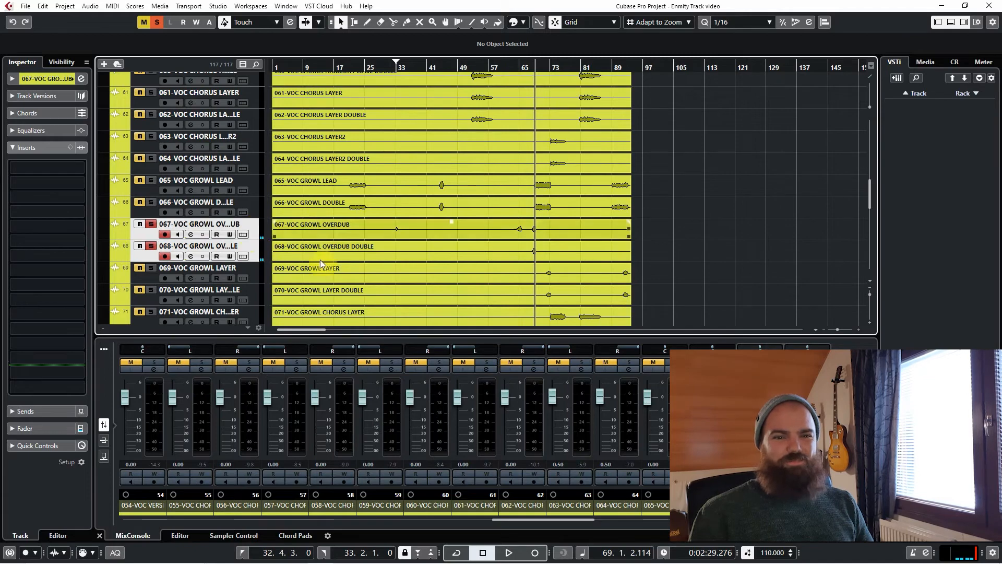
pyautogui.press('s')
pyautogui.scroll(-2, 482, 278)
pyautogui.scroll(1, 532, 230)
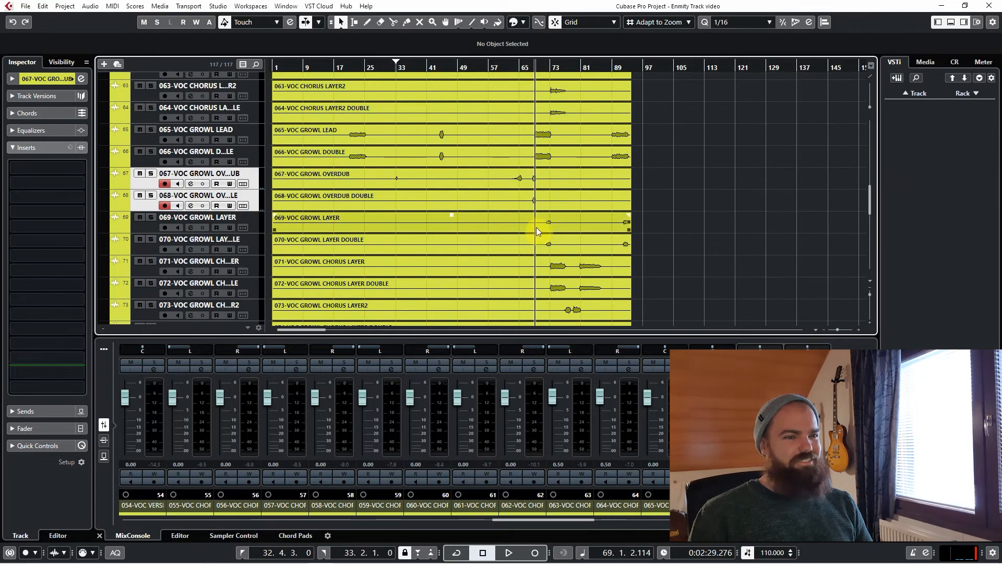
pyautogui.press('h')
pyautogui.press('h')
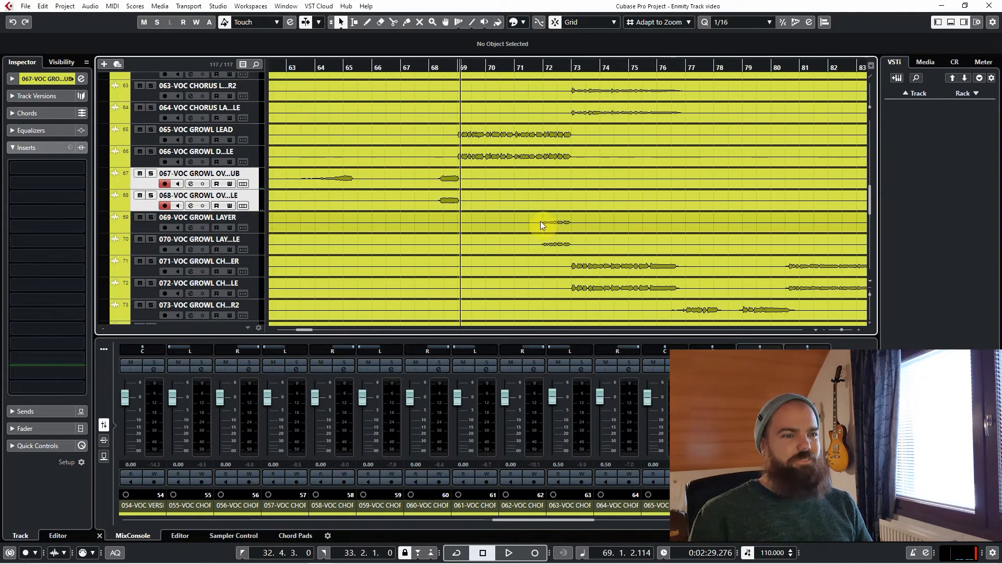
# Solo track 069, the GROWL LAYER, and listen to its phrase from bar 72.
pyautogui.click(546, 69)
pyautogui.click(249, 222)
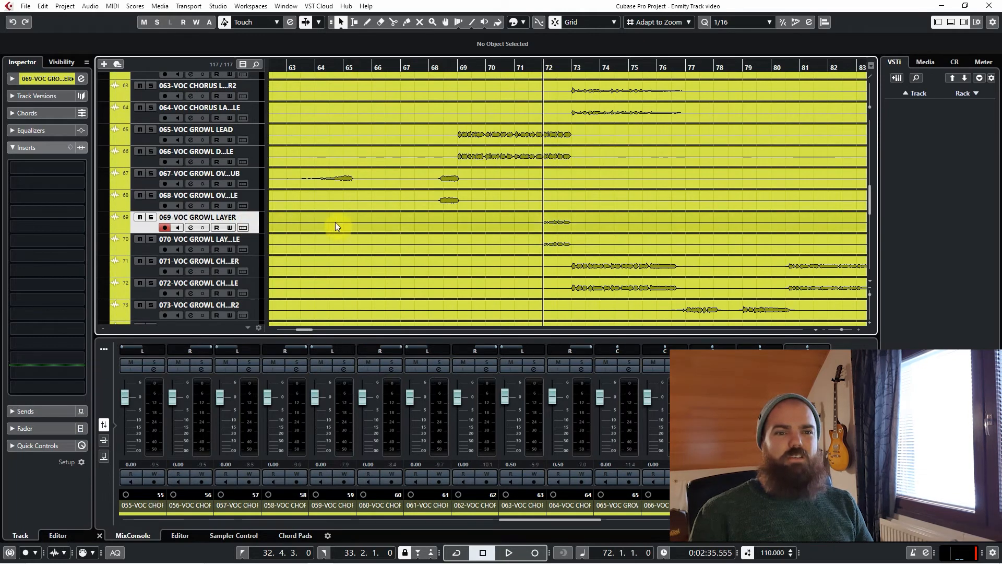
pyautogui.press('g')
pyautogui.press('g')
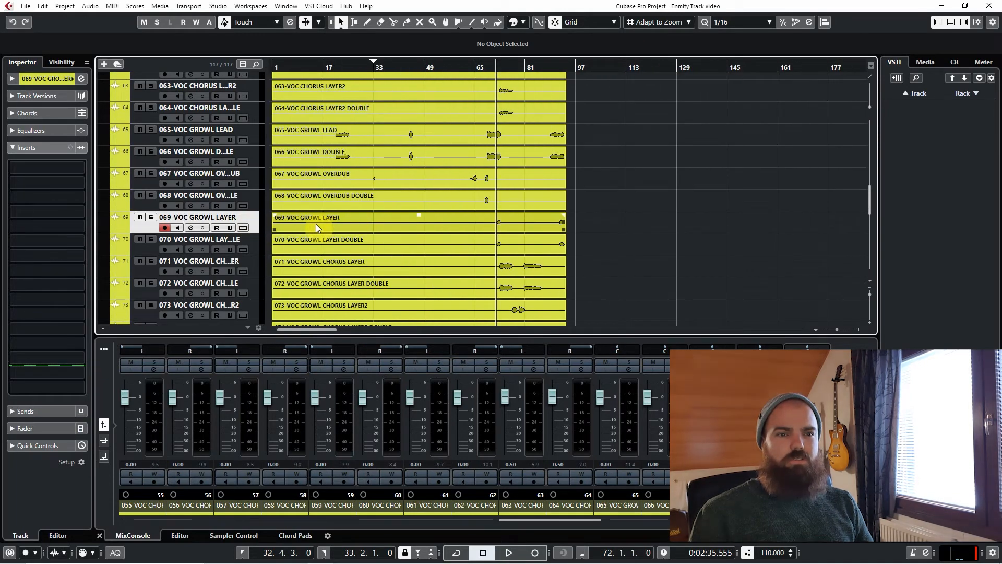
pyautogui.press('h')
pyautogui.press('h')
pyautogui.press('s')
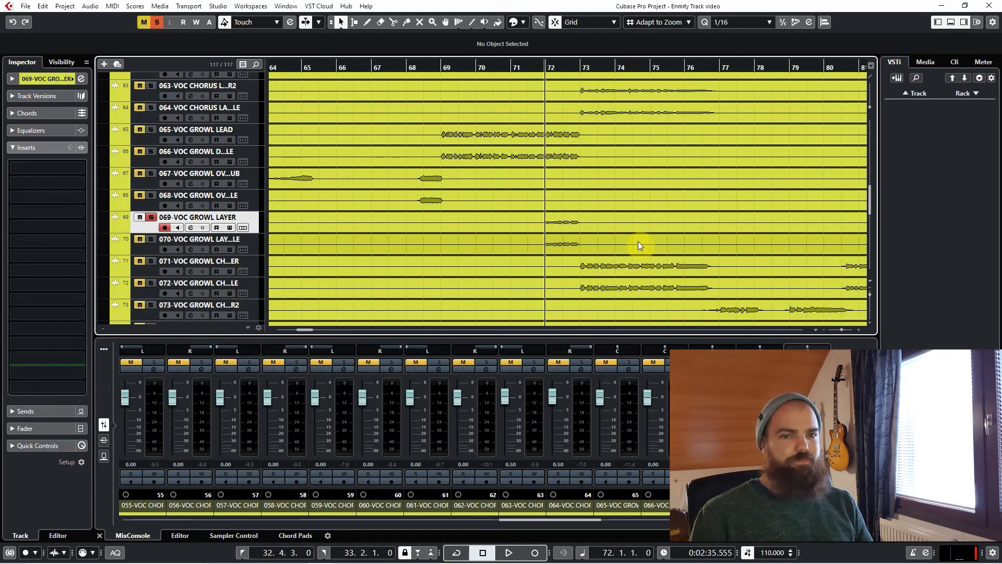
pyautogui.press('space')
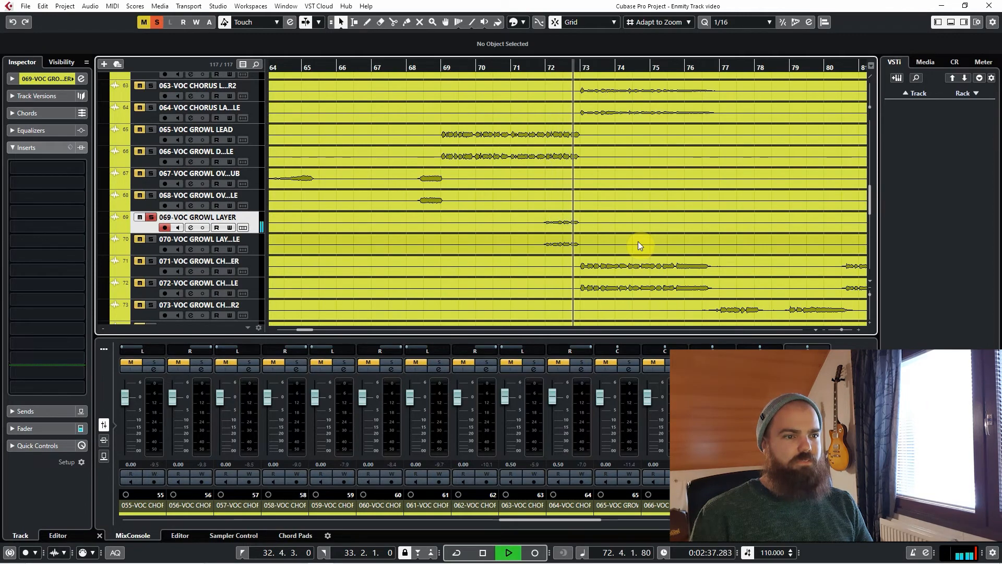
pyautogui.press('space')
# Add track 070, the GROWL LAYER DOUBLE, to the solo and listen to both layers from bar 72.
pyautogui.scroll(-1, 652, 234)
pyautogui.hscroll(4, 651, 231)
pyautogui.hscroll(-5, 632, 232)
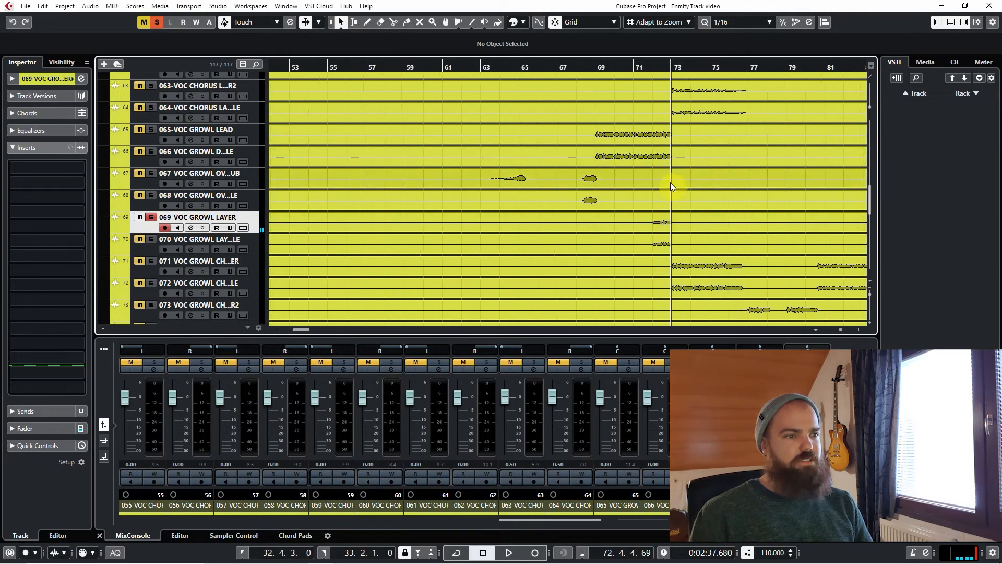
pyautogui.click(649, 65)
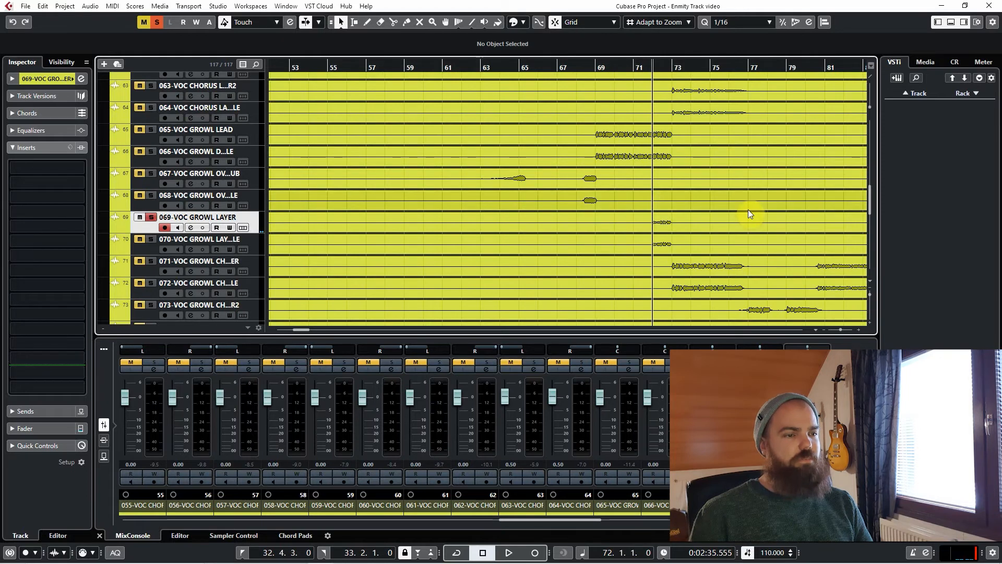
pyautogui.click(253, 243)
pyautogui.press('s')
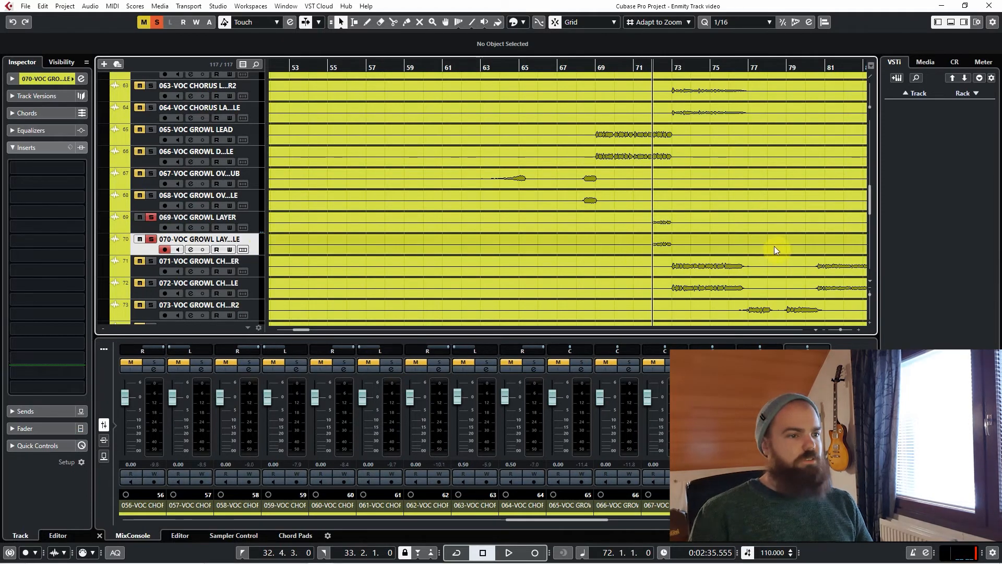
pyautogui.scroll(-3, 745, 240)
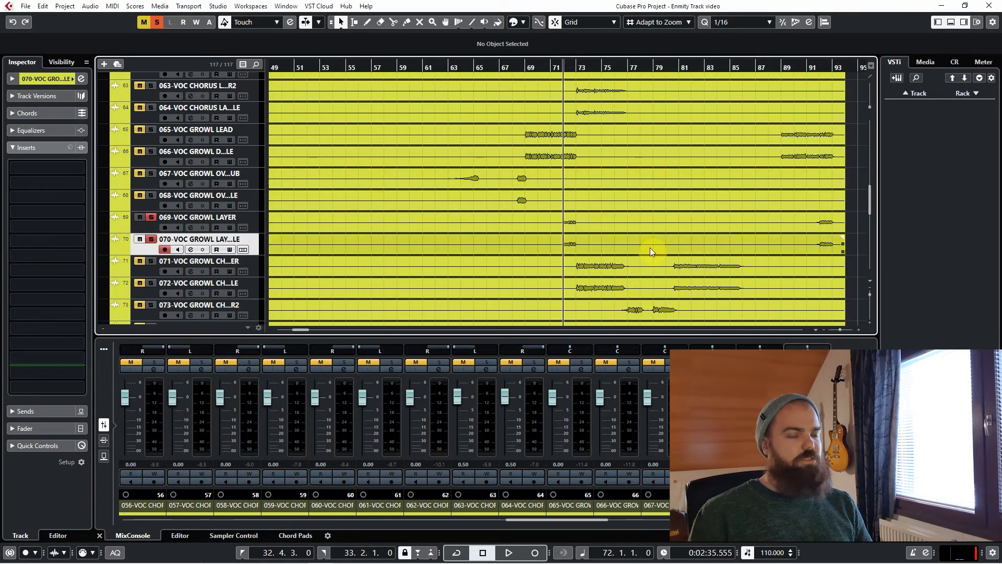
pyautogui.press('space')
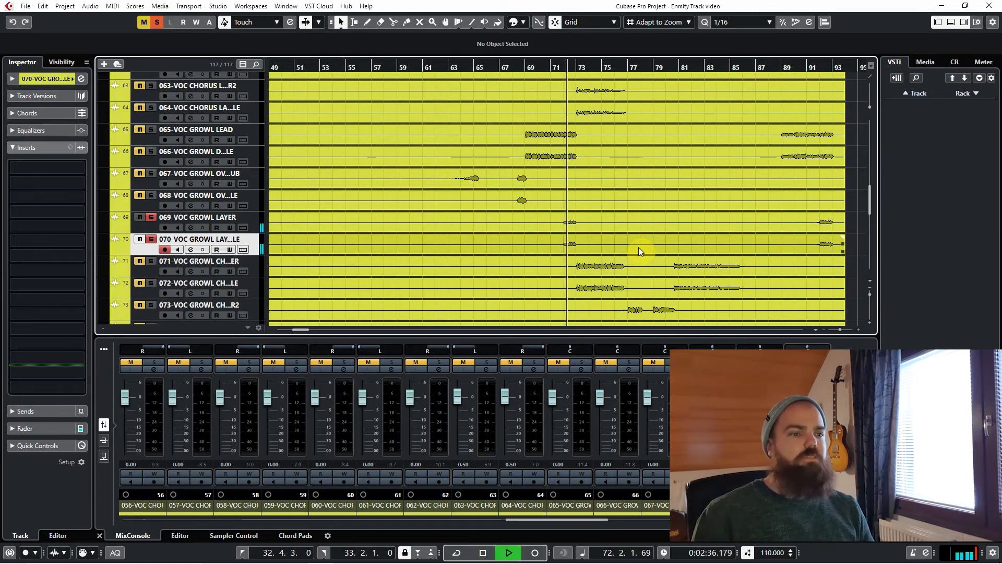
pyautogui.press('space')
# Listen to the second phrase of the soloed growl layer pair from bar 92.
pyautogui.hscroll(5, 734, 243)
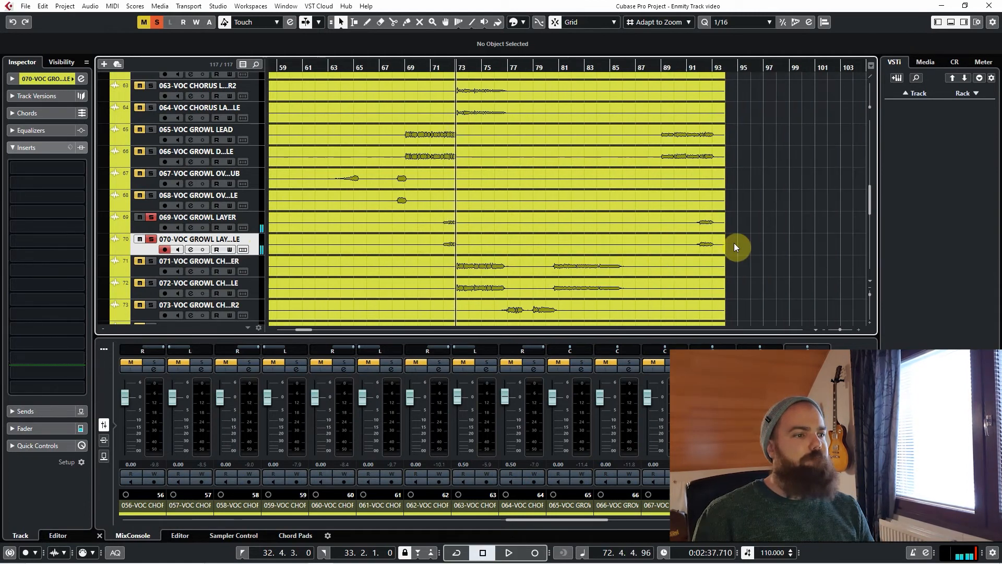
pyautogui.click(639, 67)
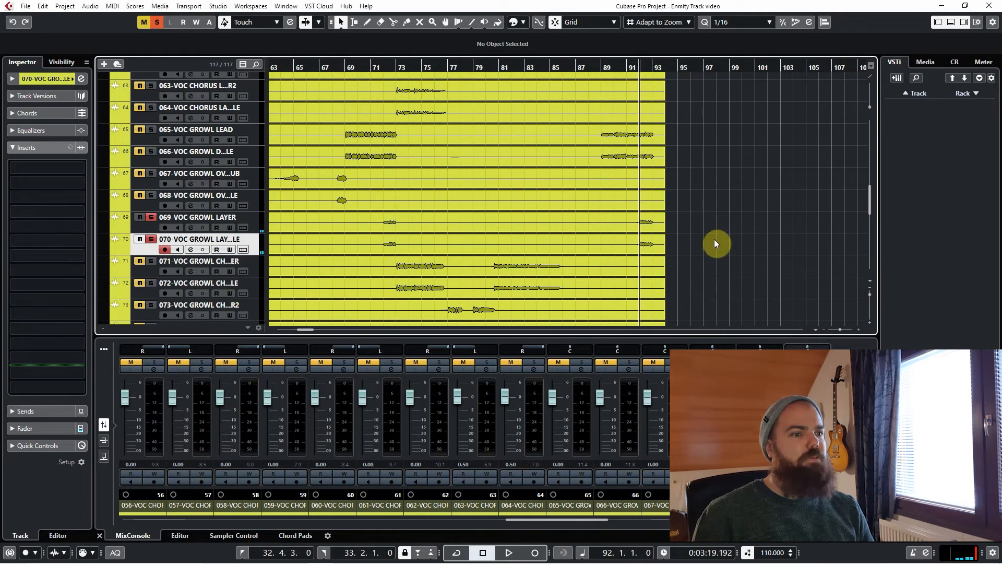
pyautogui.press('space')
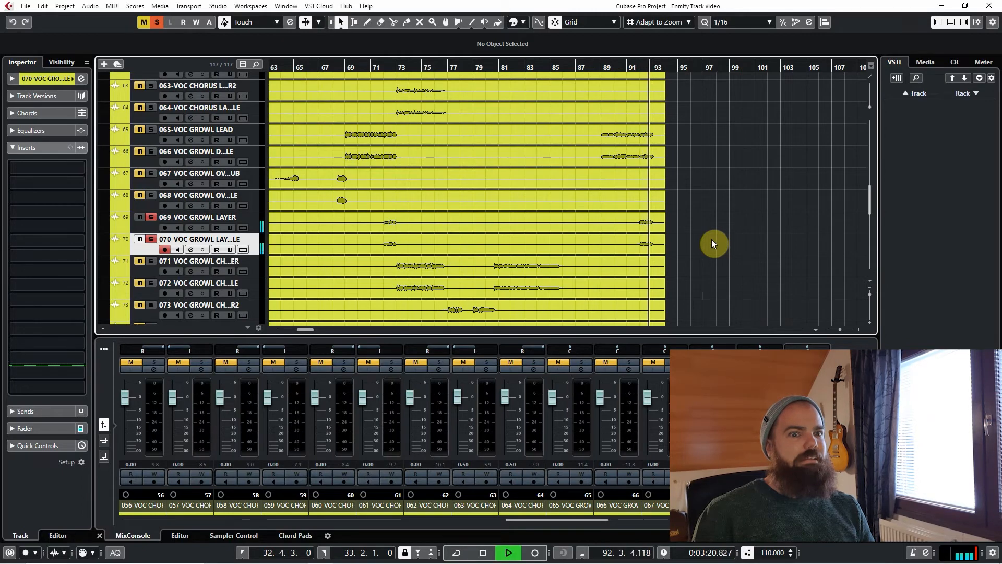
pyautogui.press('space')
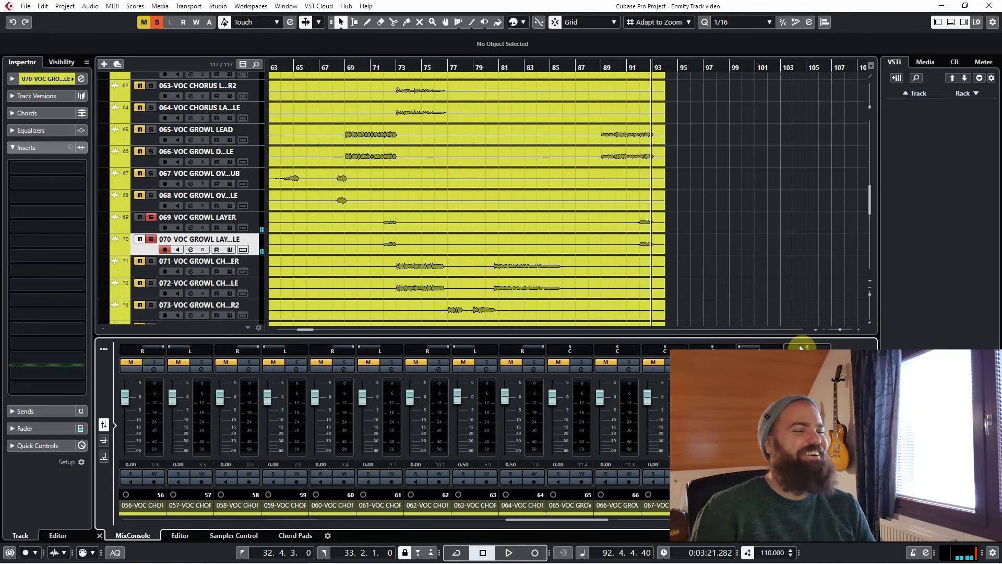
# Select both growl layer tracks, 069 and 070, and replay their phrase from bar 92.
pyautogui.scroll(5, 731, 266)
pyautogui.hscroll(-3, 473, 261)
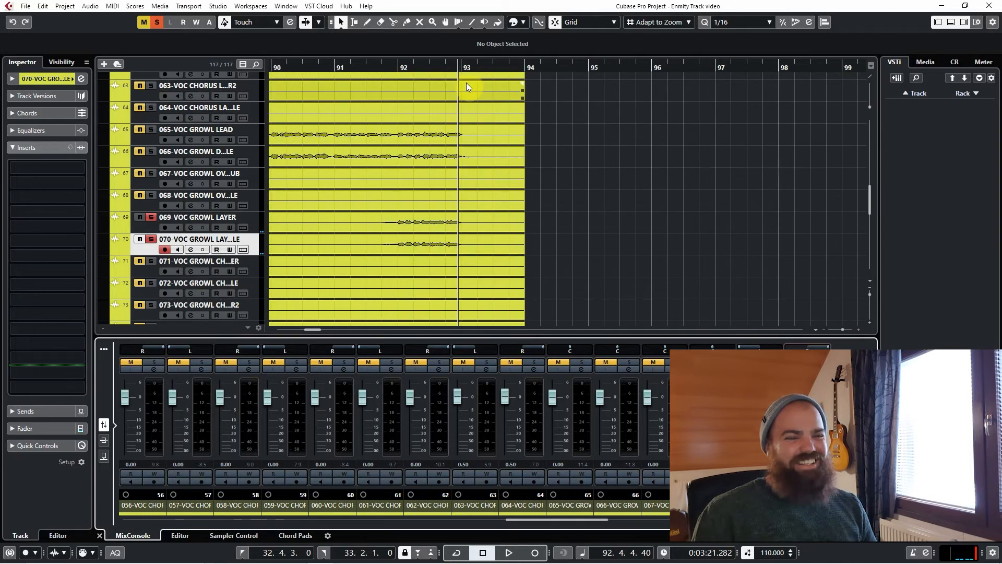
pyautogui.scroll(-5, 621, 256)
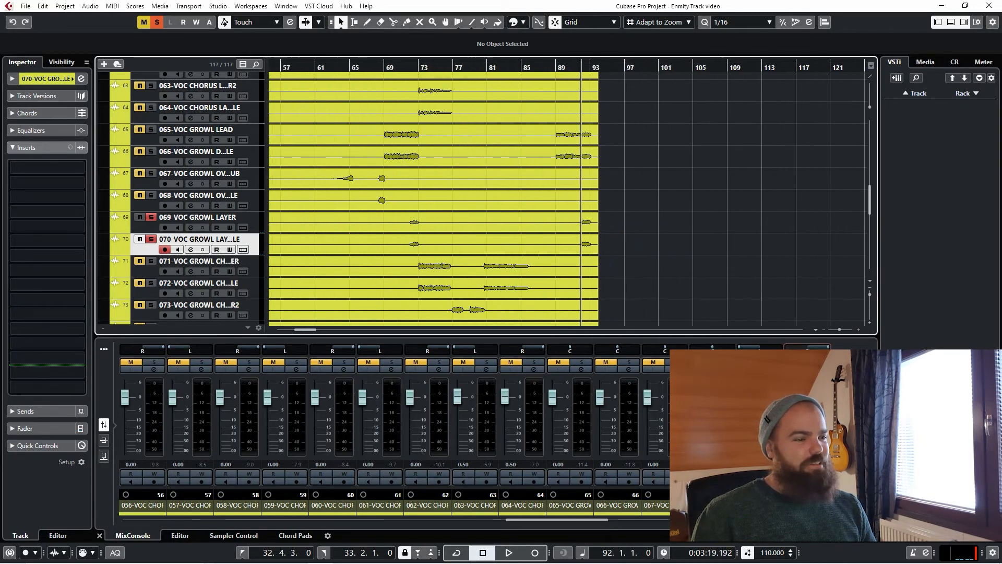
pyautogui.keyDown('shift'); pyautogui.click(760, 505); pyautogui.keyUp('shift')
pyautogui.press('space')
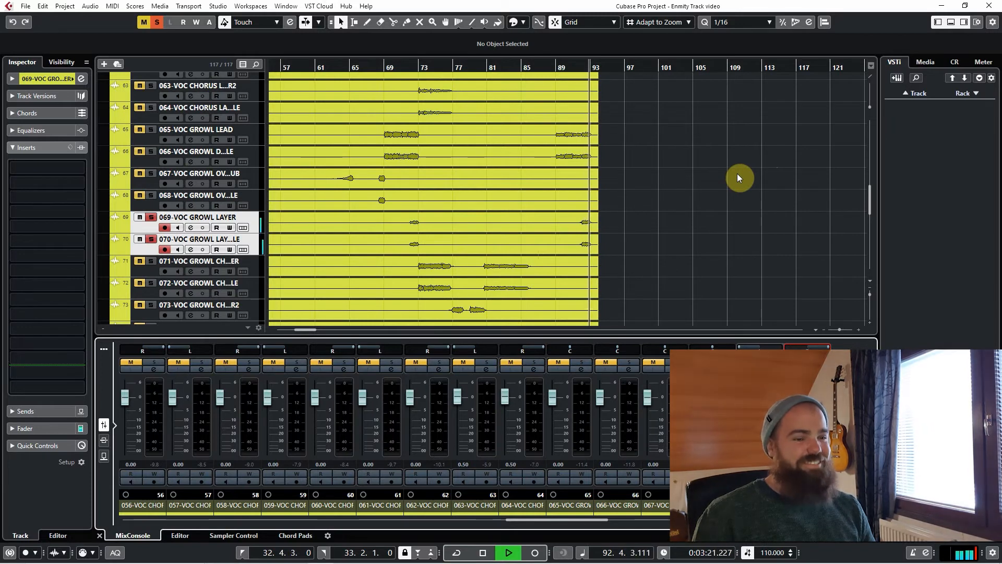
pyautogui.press('space')
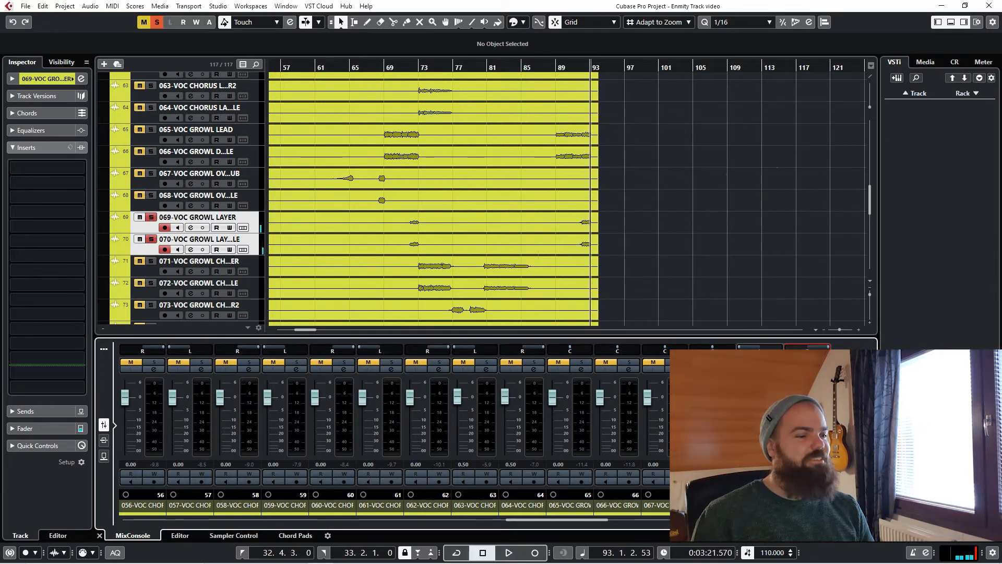
# Add the GROWL LEAD and GROWL DOUBLE, tracks 065 and 066, to the solo and listen to them with the layers from bar 92.
pyautogui.scroll(-5, 488, 214)
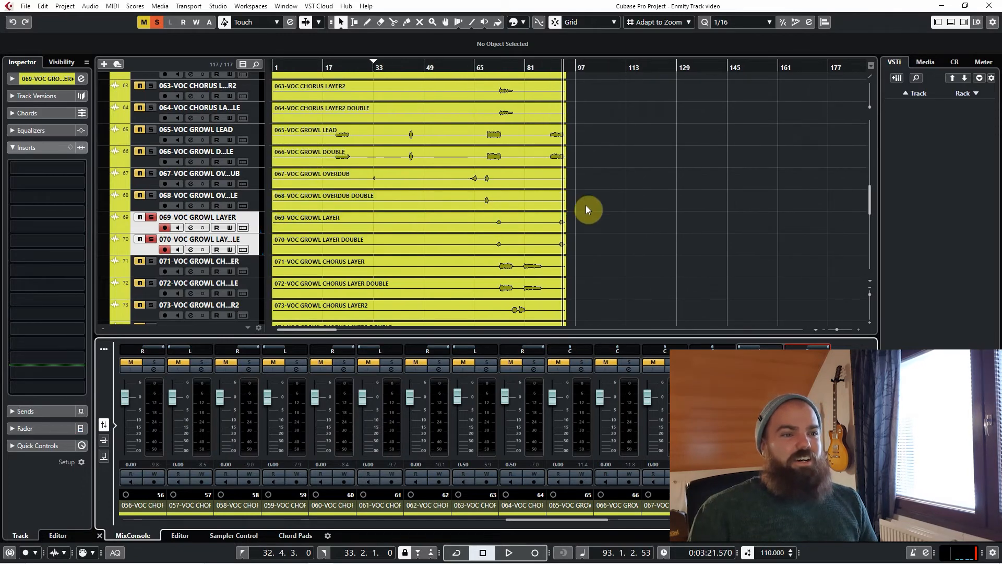
pyautogui.scroll(6, 514, 175)
pyautogui.click(447, 72)
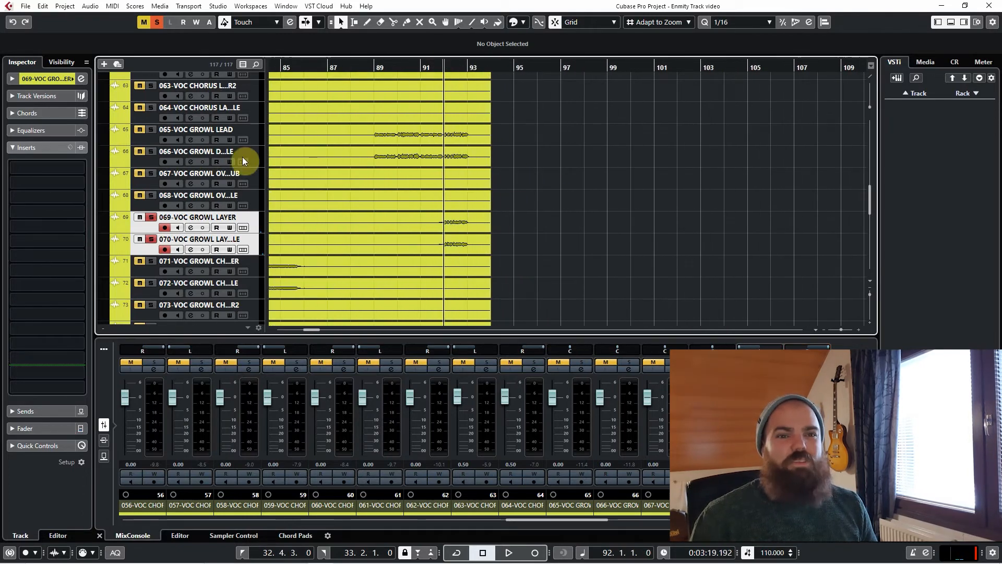
pyautogui.click(258, 126)
pyautogui.keyDown('shift'); pyautogui.click(258, 159); pyautogui.keyUp('shift')
pyautogui.press('s')
pyautogui.press('space')
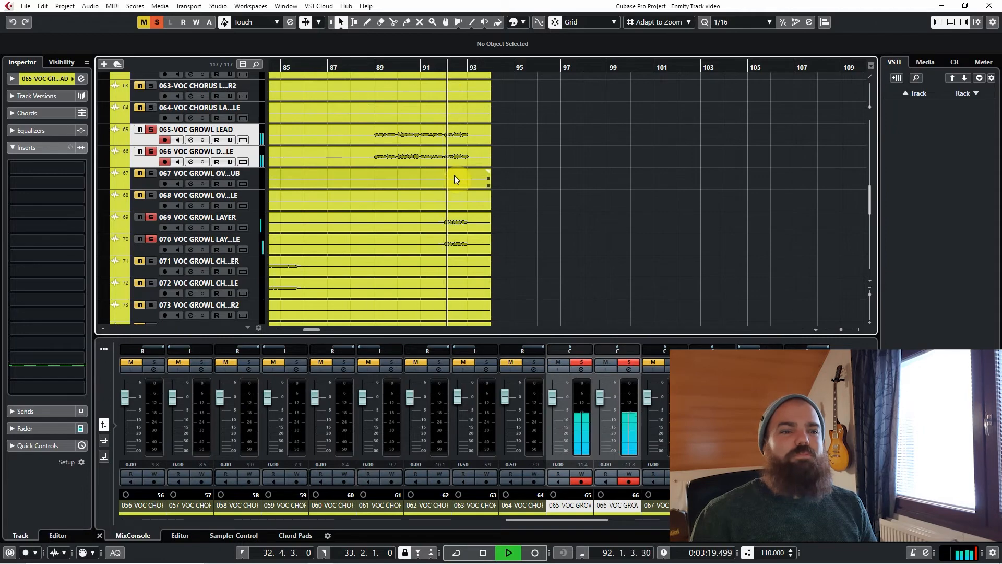
pyautogui.press('space')
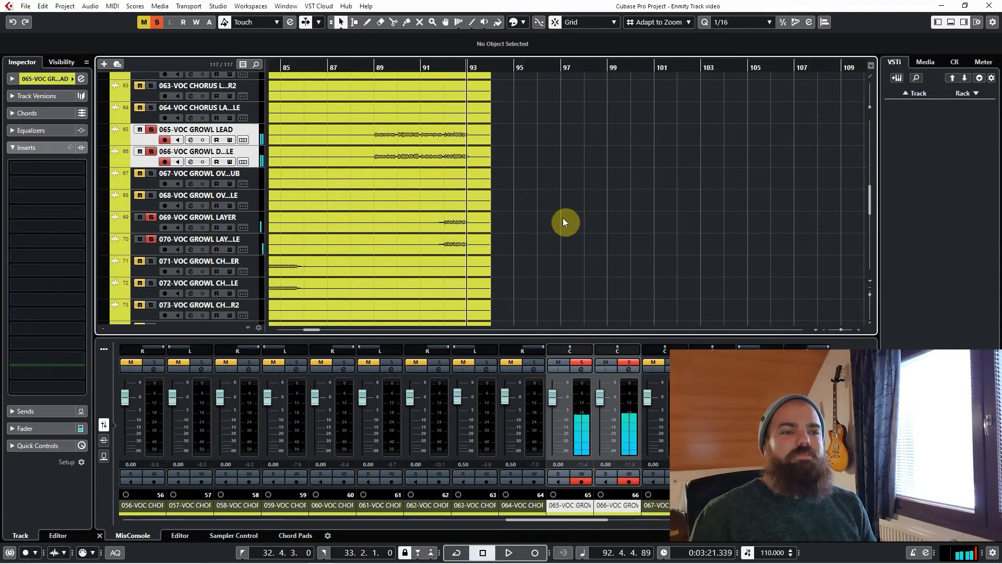
# Deactivate all solos at once and bring the GROWL CHORUS LAYER tracks into view.
pyautogui.scroll(-3, 563, 218)
pyautogui.click(157, 23)
pyautogui.scroll(-2, 575, 219)
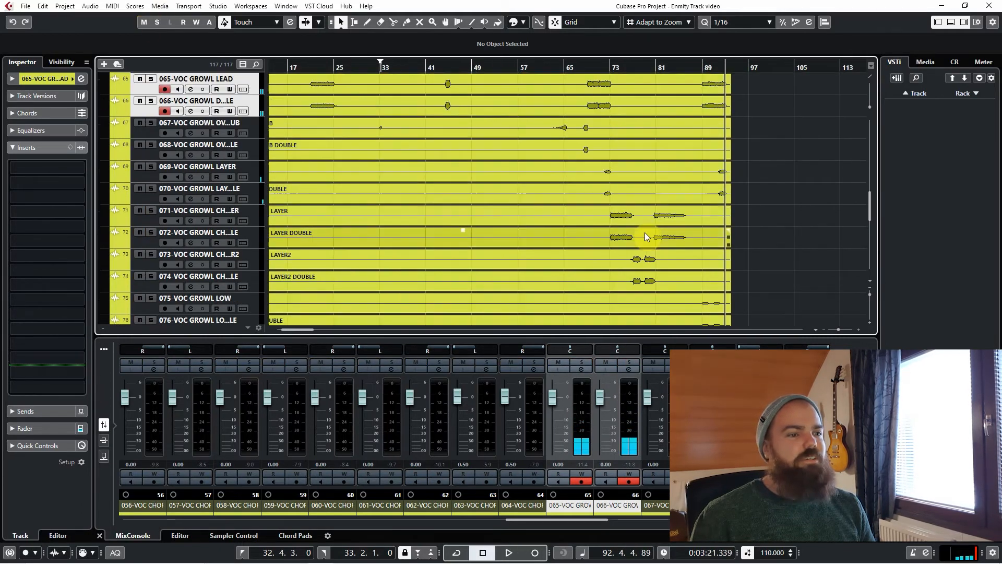
# Solo track 071, the GROWL CHORUS LAYER, and play it from bar 73.
pyautogui.scroll(-2, 608, 65)
pyautogui.click(608, 66)
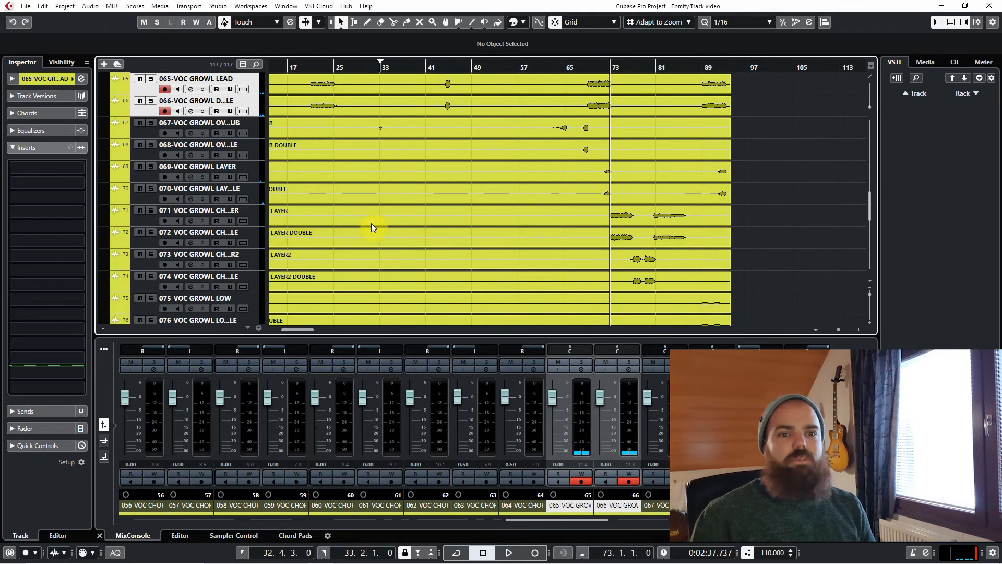
pyautogui.scroll(-3, 368, 221)
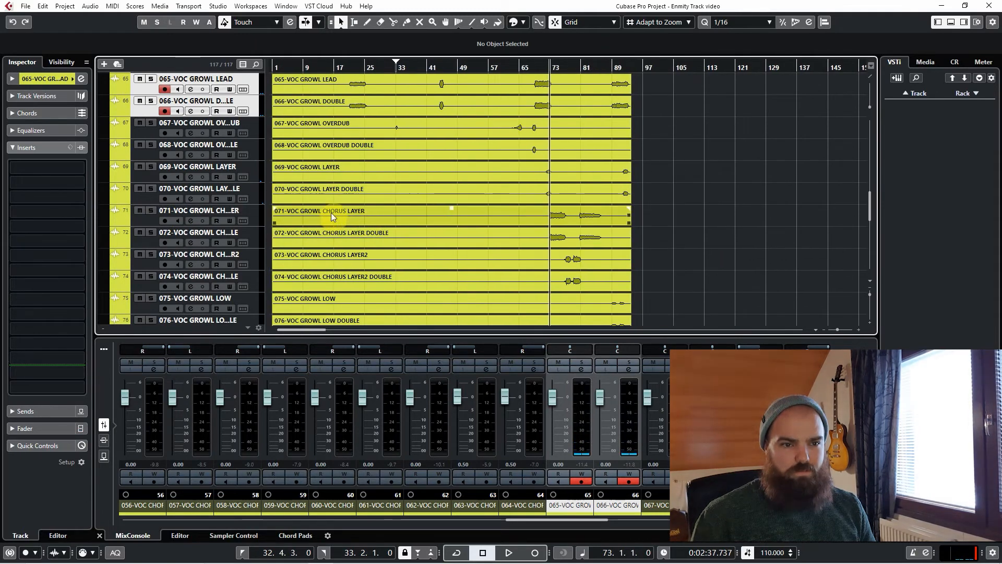
pyautogui.scroll(3, 470, 219)
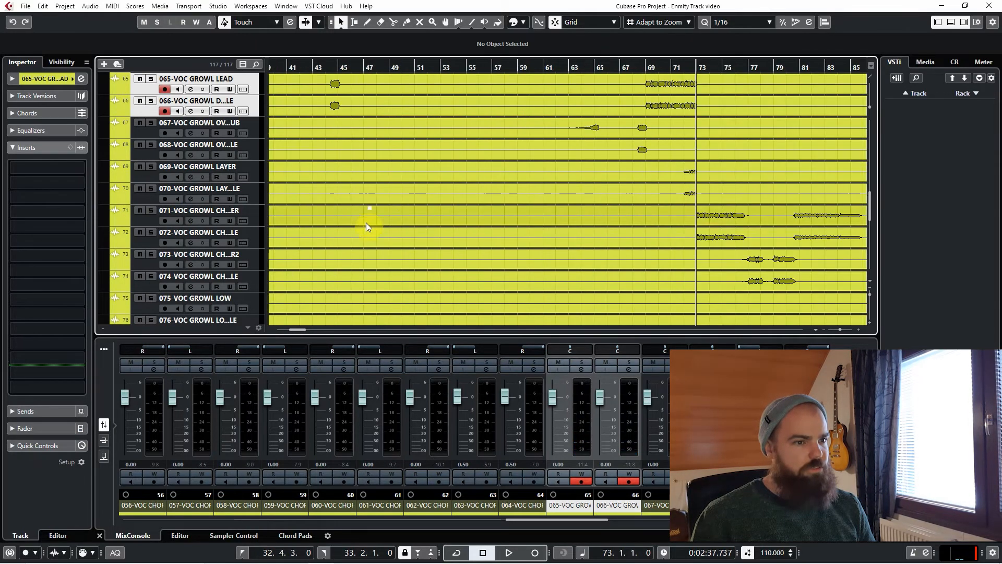
pyautogui.click(254, 213)
pyautogui.press('s')
pyautogui.press('space')
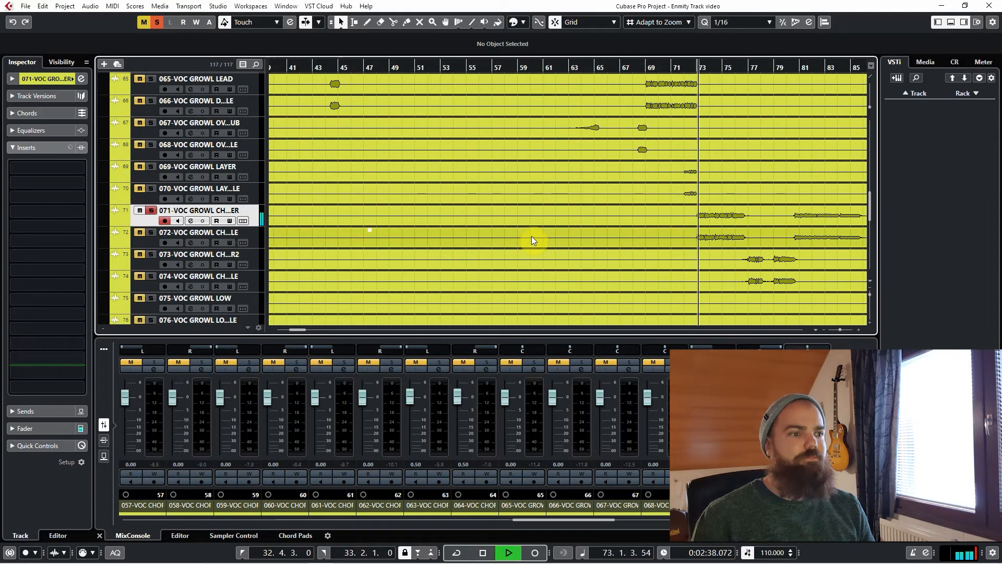
# Add track 072, the GROWL CHORUS LAYER DOUBLE, to the solo during playback and listen to the end of the first phrase.
pyautogui.click(252, 232)
pyautogui.press('Escape')
pyautogui.press('s')
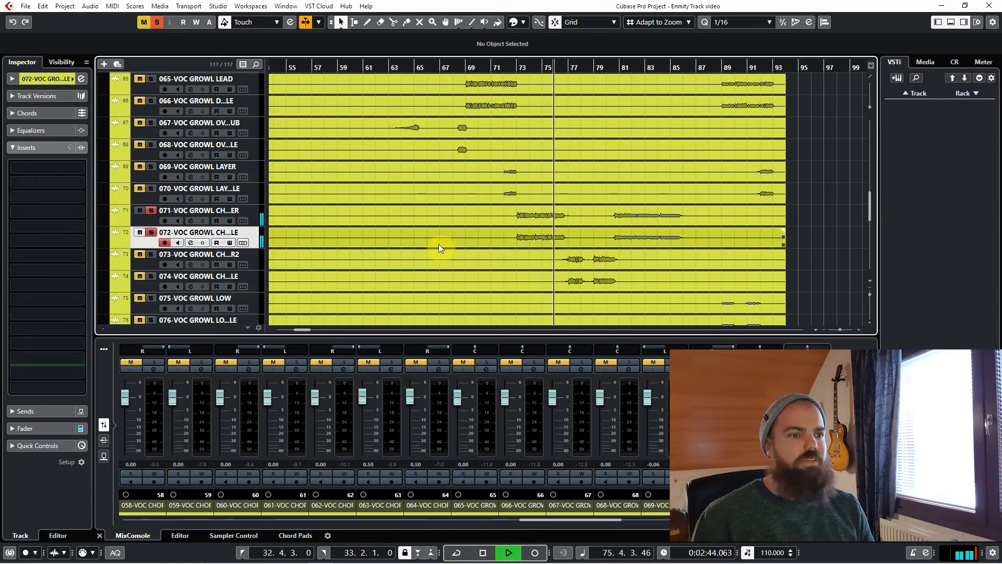
pyautogui.press('space')
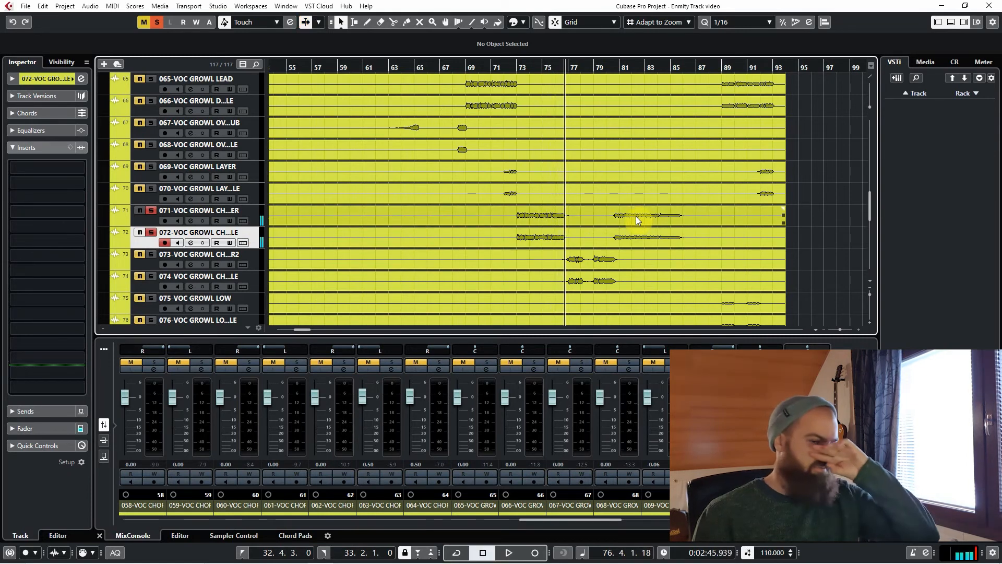
# Listen to the second phrase of the growl chorus layer pair from bar 81.
pyautogui.click(616, 68)
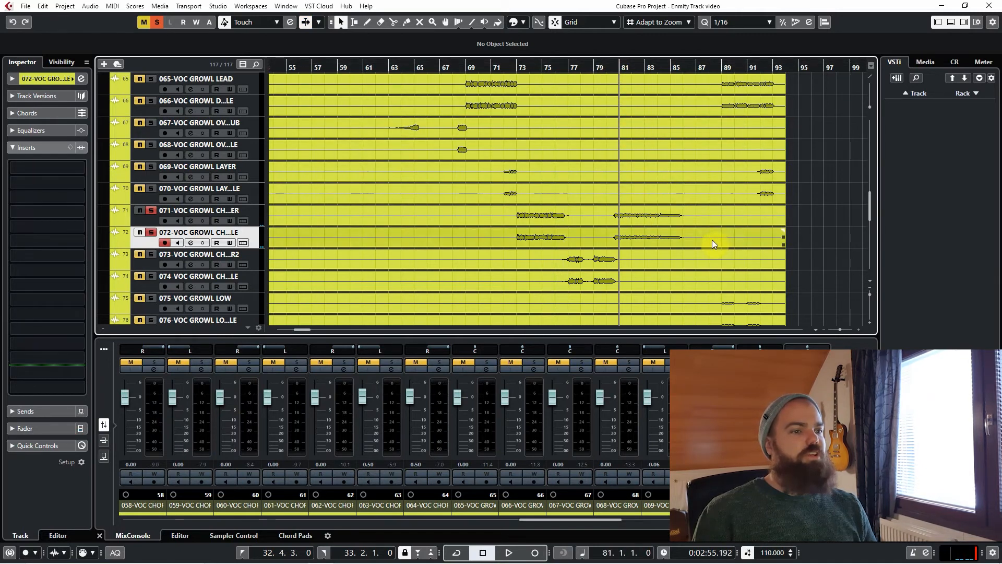
pyautogui.press('space')
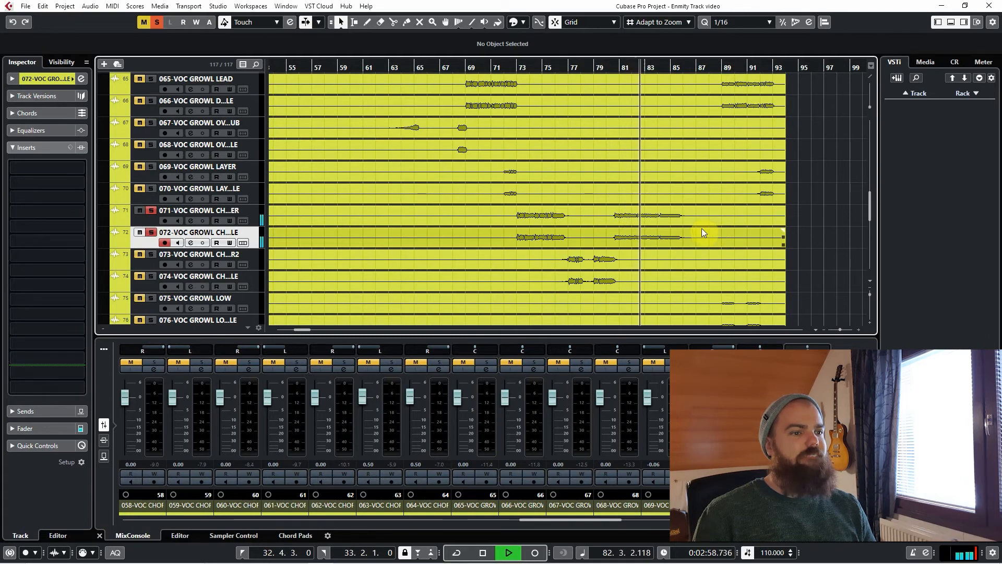
pyautogui.press('space')
# Move the playback position to bar 77 and take the growl chorus layer pair, tracks 071 and 072, out of solo.
pyautogui.press('g')
pyautogui.press('h')
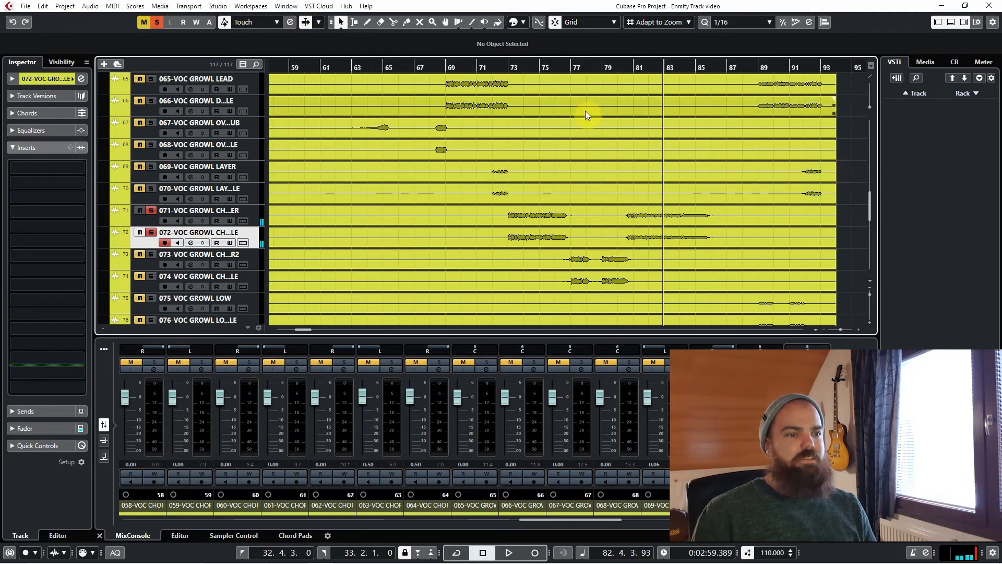
pyautogui.click(575, 67)
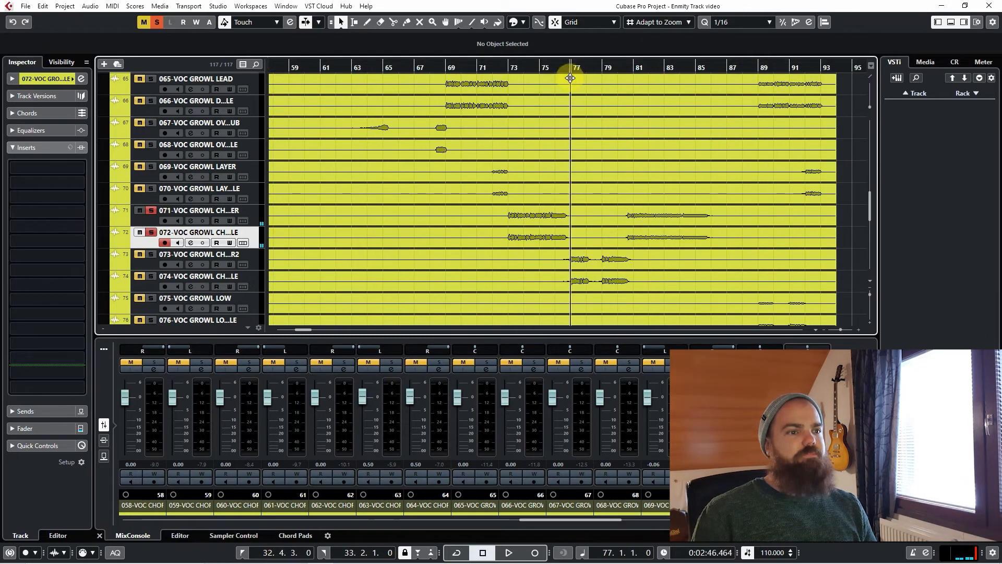
pyautogui.keyDown('shift'); pyautogui.click(257, 215); pyautogui.keyUp('shift')
pyautogui.press('s')
# Solo the GROWL CHORUS LAYER2 and its double, tracks 073 and 074, and listen to them from bar 77.
pyautogui.press('g')
pyautogui.press('g')
pyautogui.press('g')
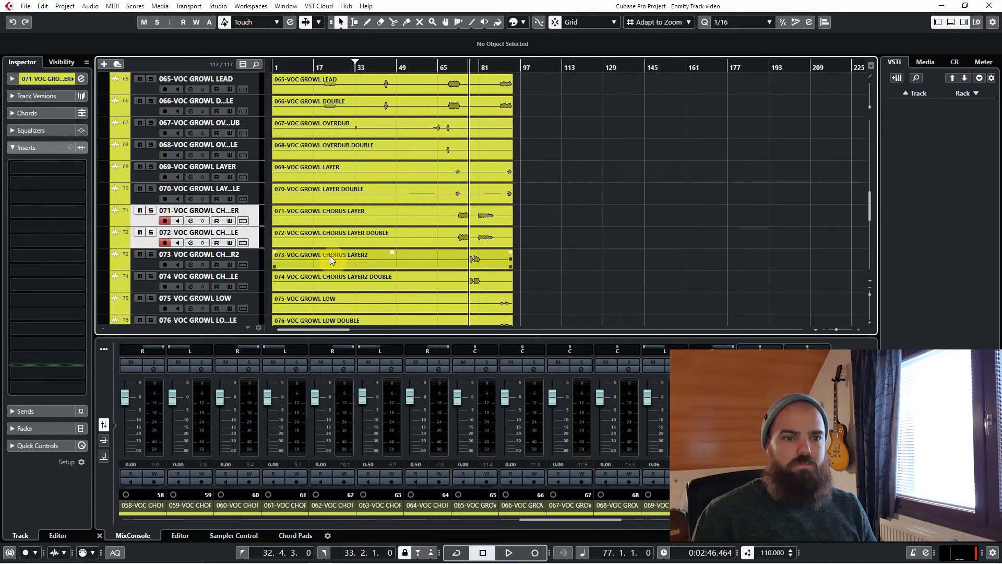
pyautogui.press('h')
pyautogui.press('h')
pyautogui.press('h')
pyautogui.press('h')
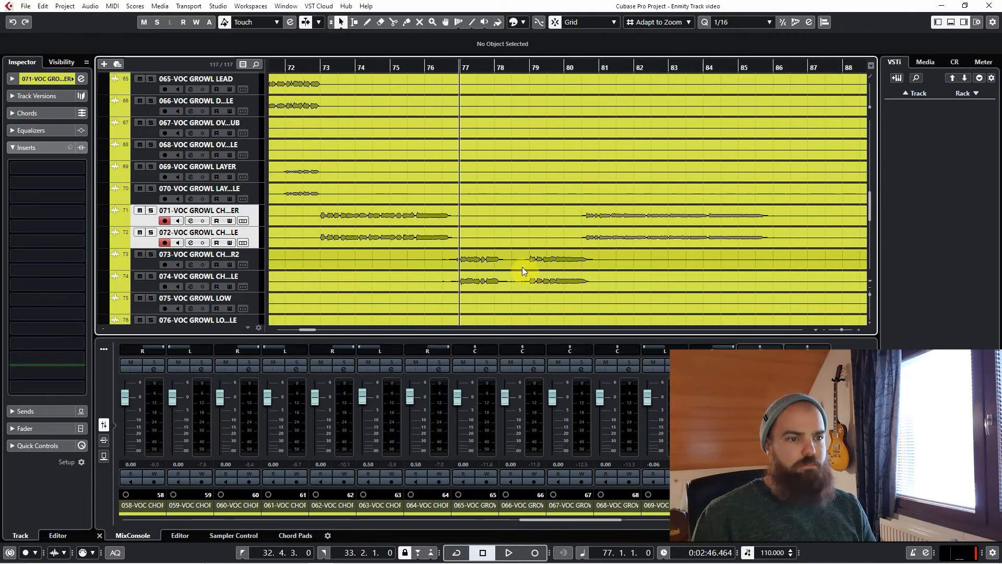
pyautogui.click(255, 260)
pyautogui.keyDown('shift'); pyautogui.click(252, 276); pyautogui.keyUp('shift')
pyautogui.press('s')
pyautogui.press('space')
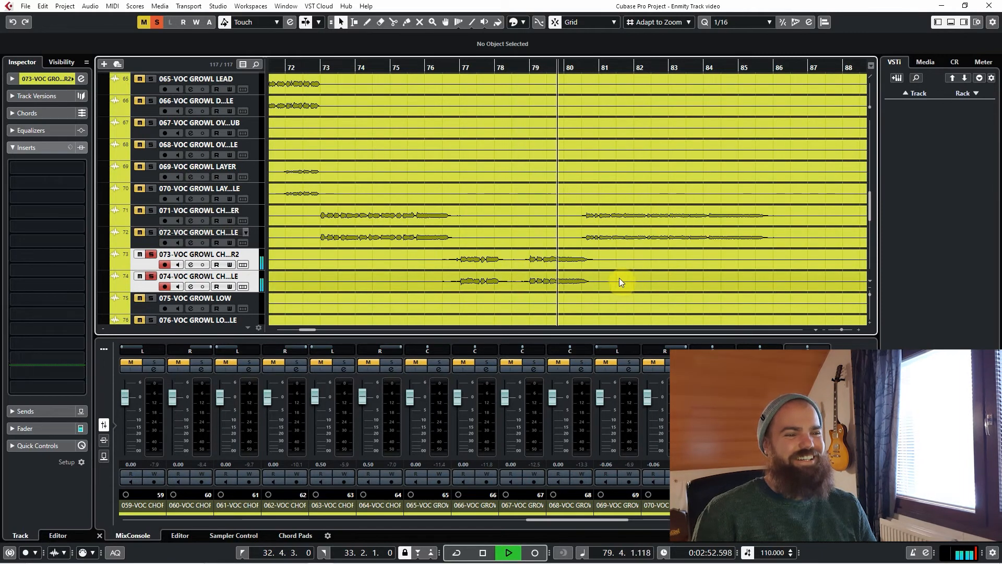
# Stop playback and take the GROWL CHORUS LAYER2 pair, tracks 073 and 074, out of solo.
pyautogui.press('g')
pyautogui.press('g')
pyautogui.press('g')
pyautogui.press('g')
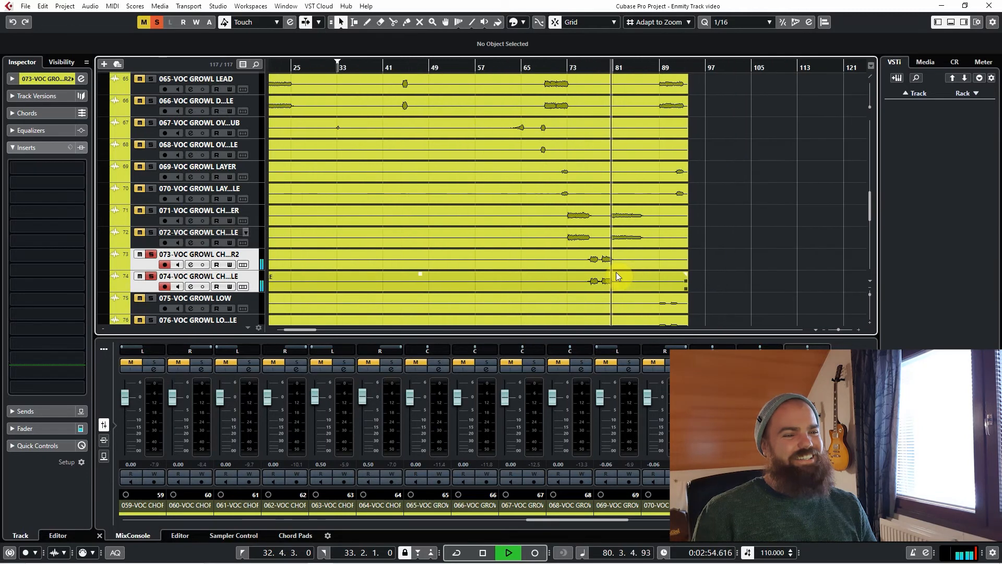
pyautogui.press('space')
pyautogui.press('g')
pyautogui.press('g')
pyautogui.press('g')
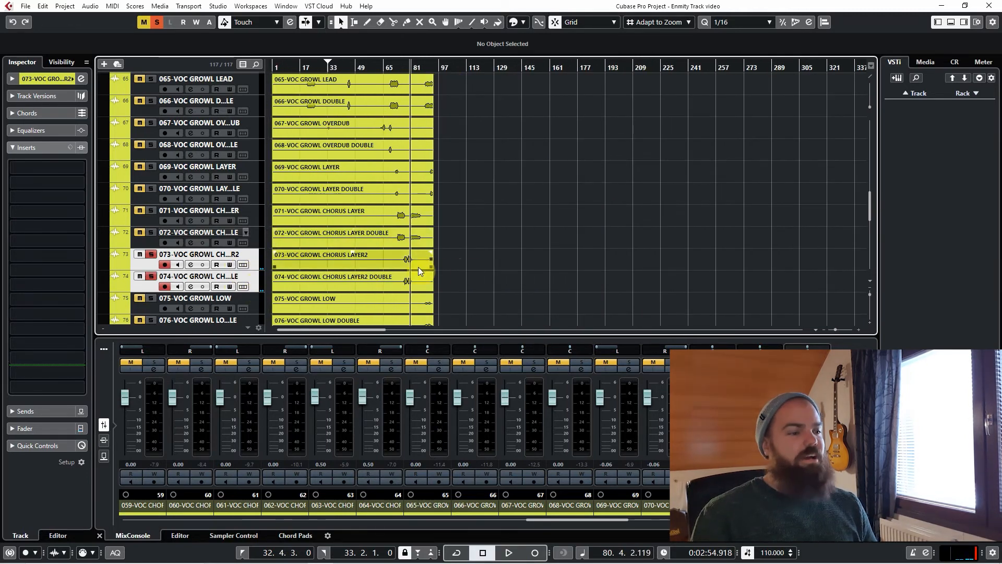
pyautogui.press('s')
# Solo track 075, VOC GROWL LOW, and listen to the start of its phrase from bar 89.
pyautogui.scroll(1, 386, 264)
pyautogui.scroll(-3, 432, 252)
pyautogui.press('h')
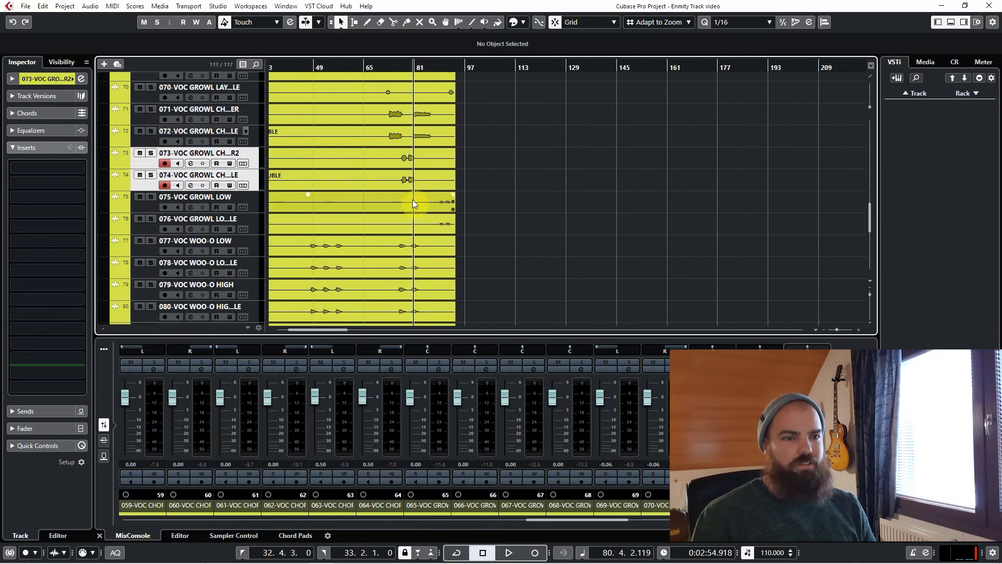
pyautogui.scroll(2, 446, 181)
pyautogui.click(423, 63)
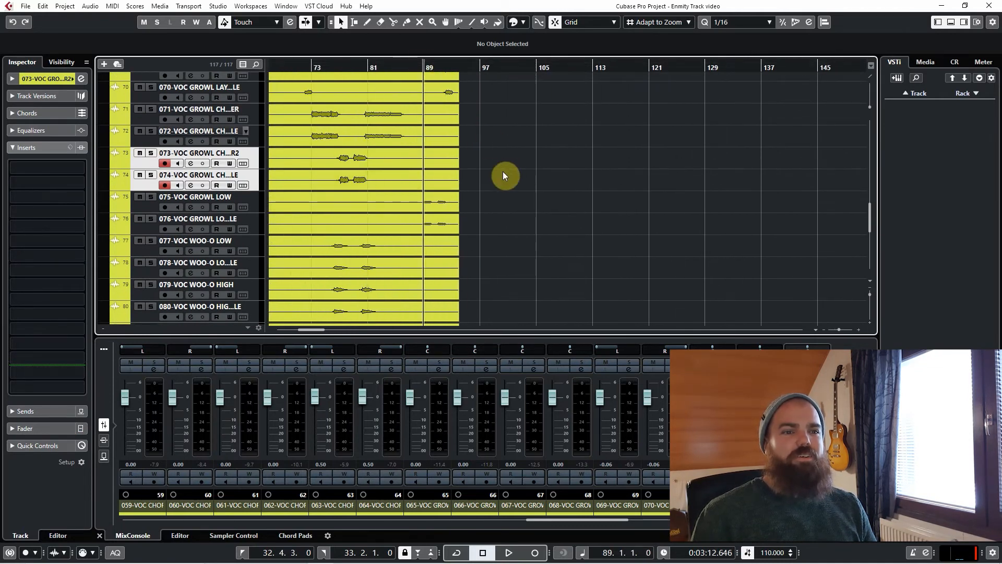
pyautogui.click(240, 204)
pyautogui.press('s')
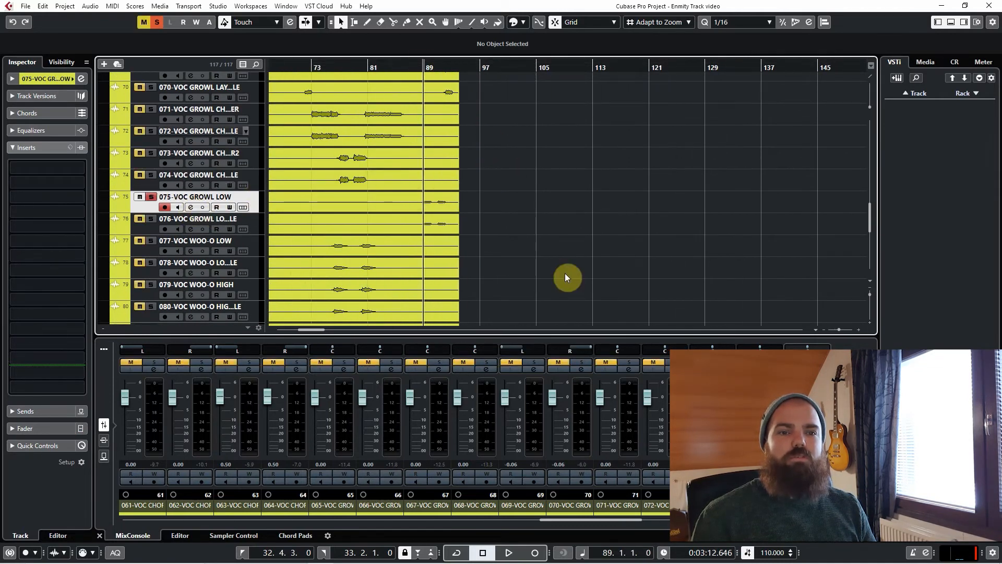
pyautogui.press('space')
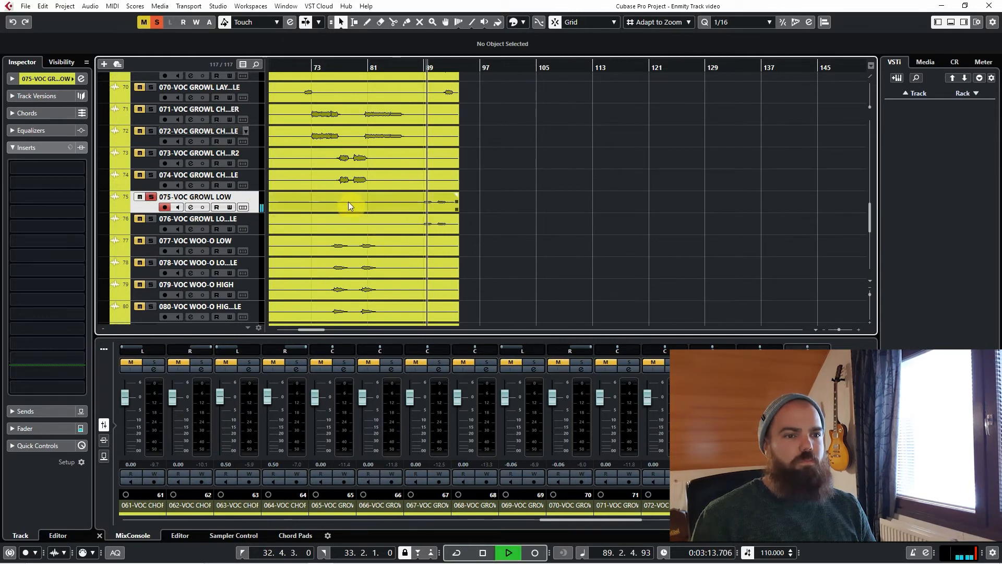
pyautogui.press('space')
# Raise the clip volume of the GROWL LOW and GROWL LOW DOUBLE events together to 10.91 dB.
pyautogui.scroll(-3, 526, 215)
pyautogui.moveTo(534, 203); pyautogui.dragTo(373, 171)
pyautogui.moveTo(376, 134); pyautogui.dragTo(376, 141)
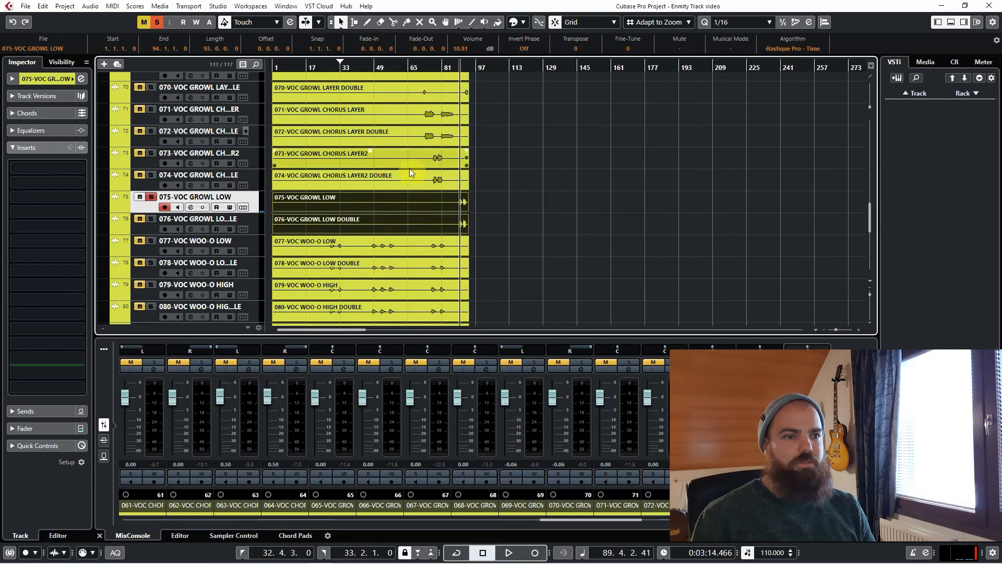
# Add track 076, the GROWL LOW DOUBLE, to the solo and listen to both phrases from bar 89.
pyautogui.scroll(5, 478, 204)
pyautogui.click(340, 69)
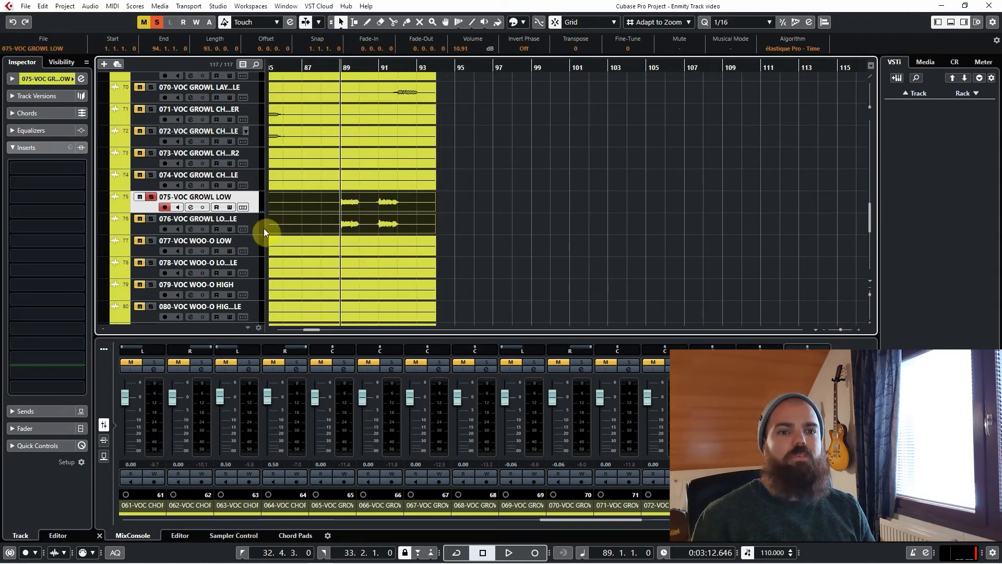
pyautogui.click(265, 224)
pyautogui.press('space')
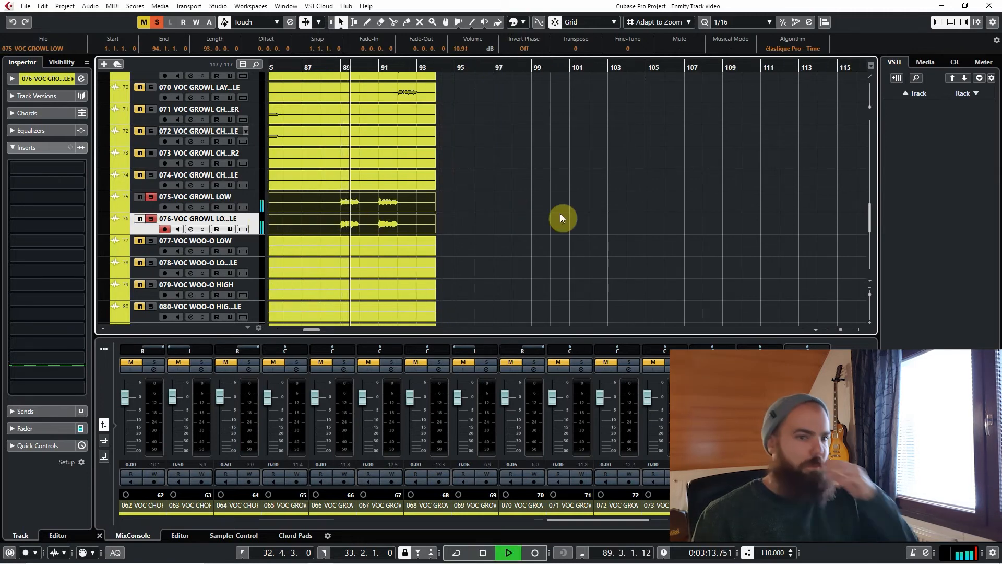
pyautogui.scroll(2, 401, 215)
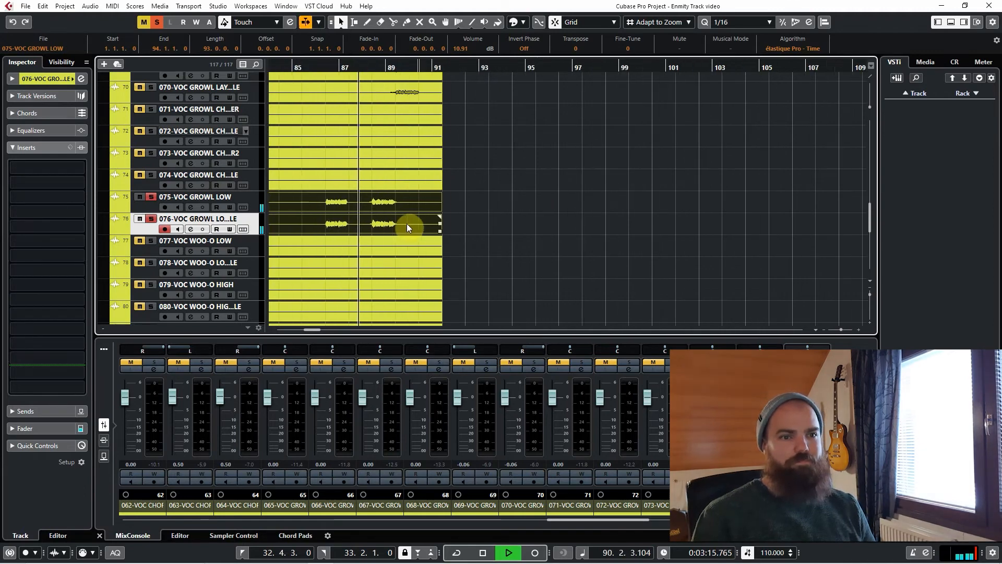
pyautogui.moveTo(407, 225); pyautogui.dragTo(518, 213)
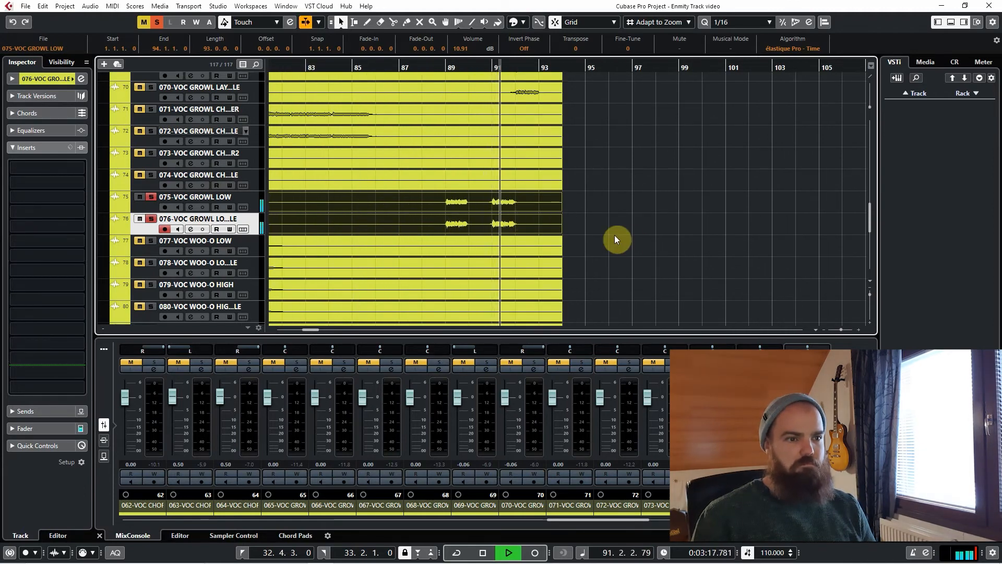
pyautogui.scroll(-4, 589, 233)
pyautogui.scroll(-3, 589, 232)
pyautogui.press('space')
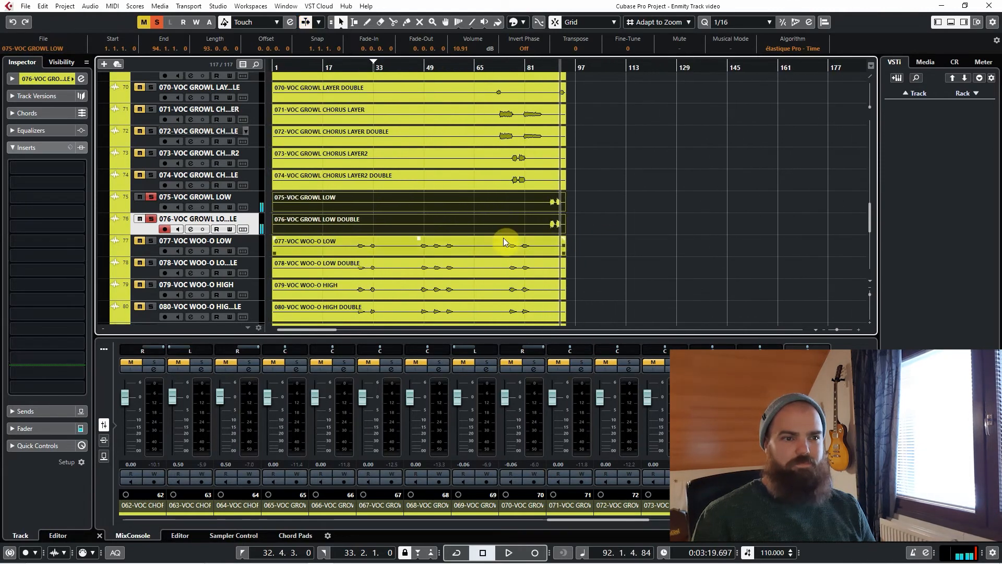
# Take the growl low pair, tracks 075 and 076, out of solo.
pyautogui.click(282, 223)
pyautogui.keyDown('shift'); pyautogui.click(259, 203); pyautogui.keyUp('shift')
pyautogui.press('s')
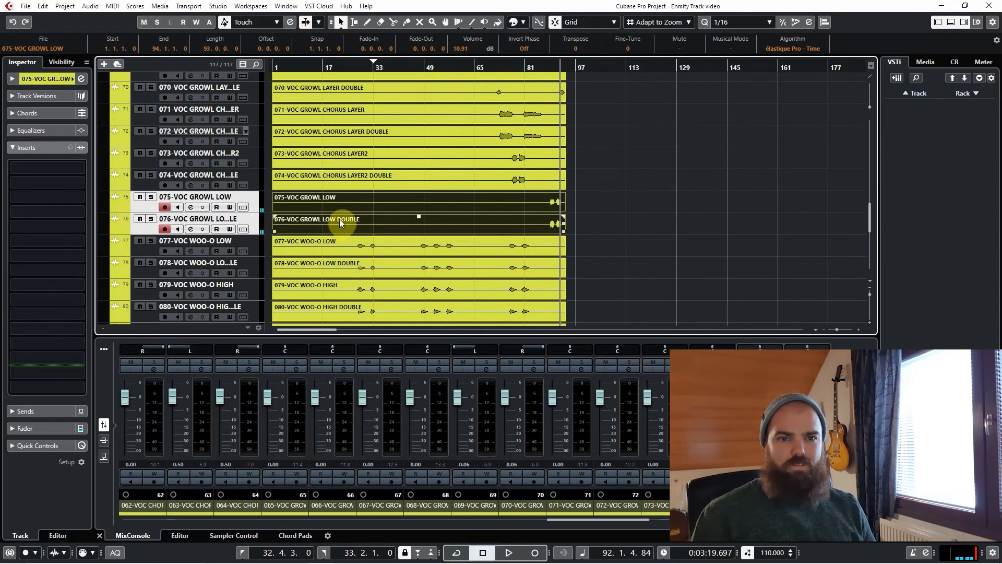
# Solo the WOO-O LOW and its double, tracks 077 and 078, and listen to their first phrase from bar 28.
pyautogui.scroll(-1, 343, 224)
pyautogui.scroll(-3, 344, 227)
pyautogui.scroll(2, 331, 205)
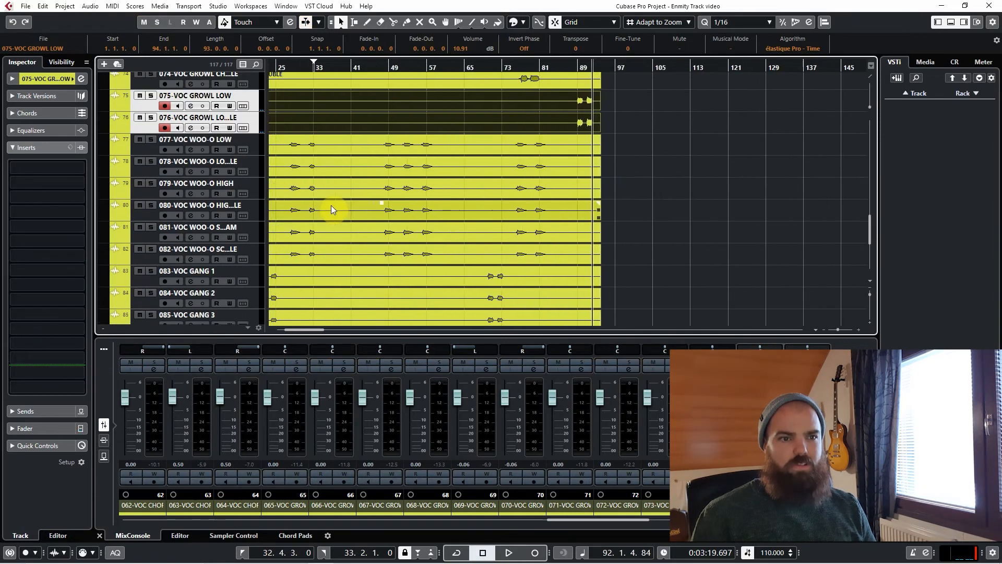
pyautogui.click(252, 151)
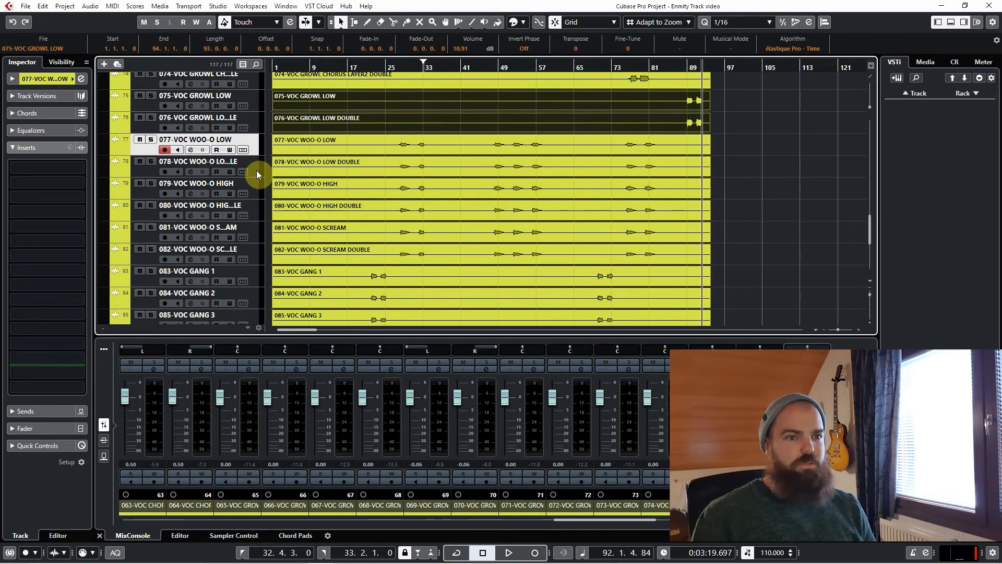
pyautogui.keyDown('shift'); pyautogui.click(256, 171); pyautogui.keyUp('shift')
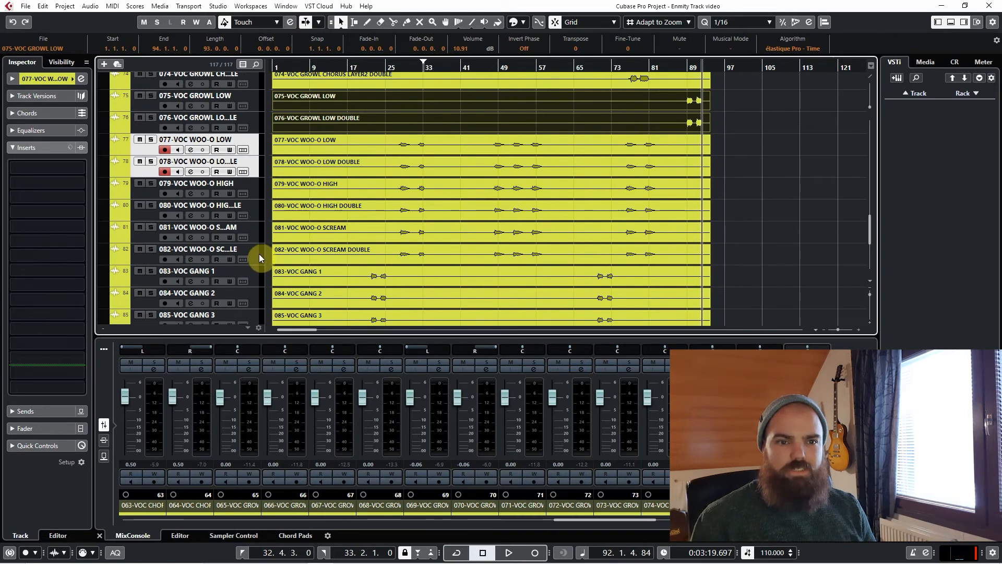
pyautogui.scroll(2, 364, 176)
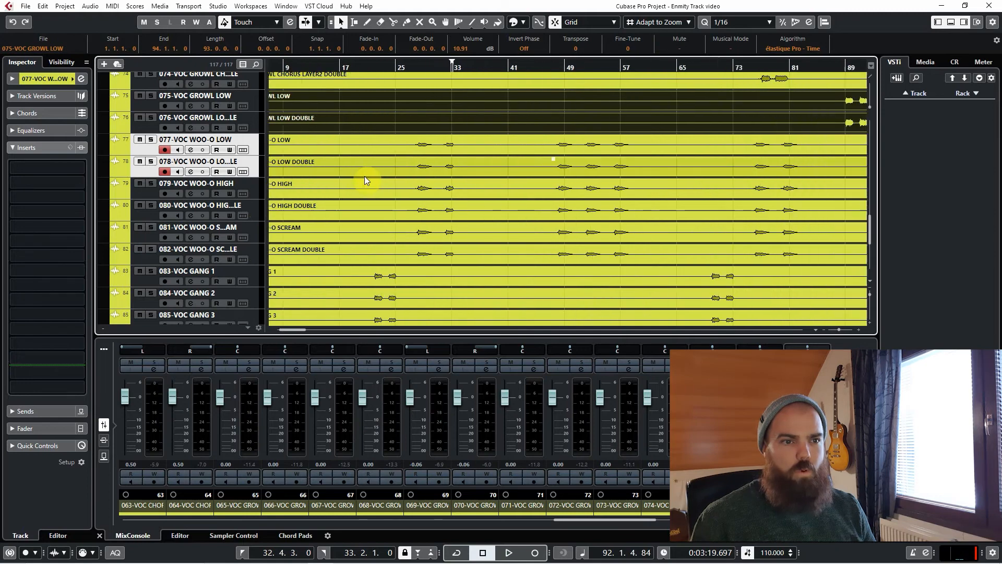
pyautogui.press('s')
pyautogui.click(429, 68)
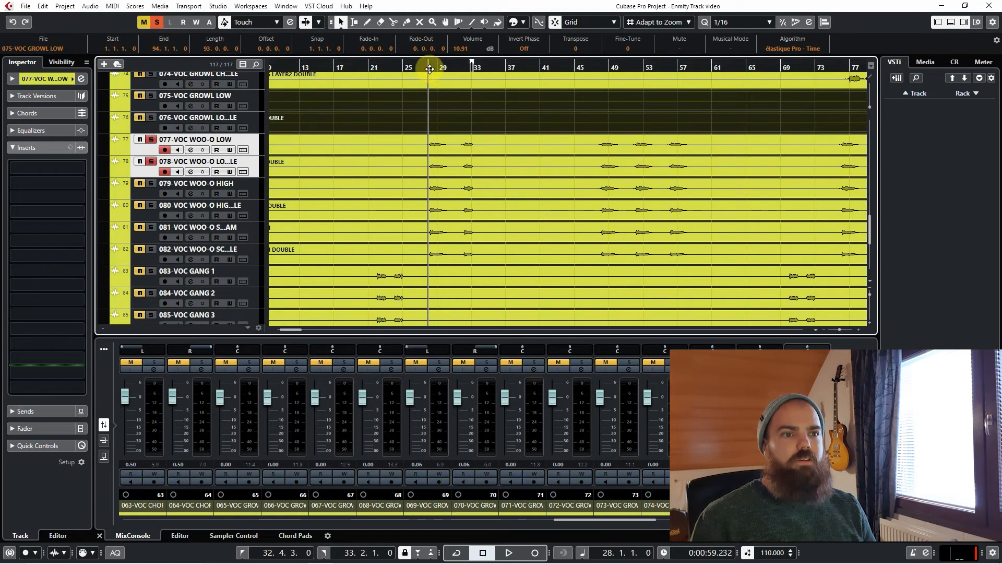
pyautogui.press('space')
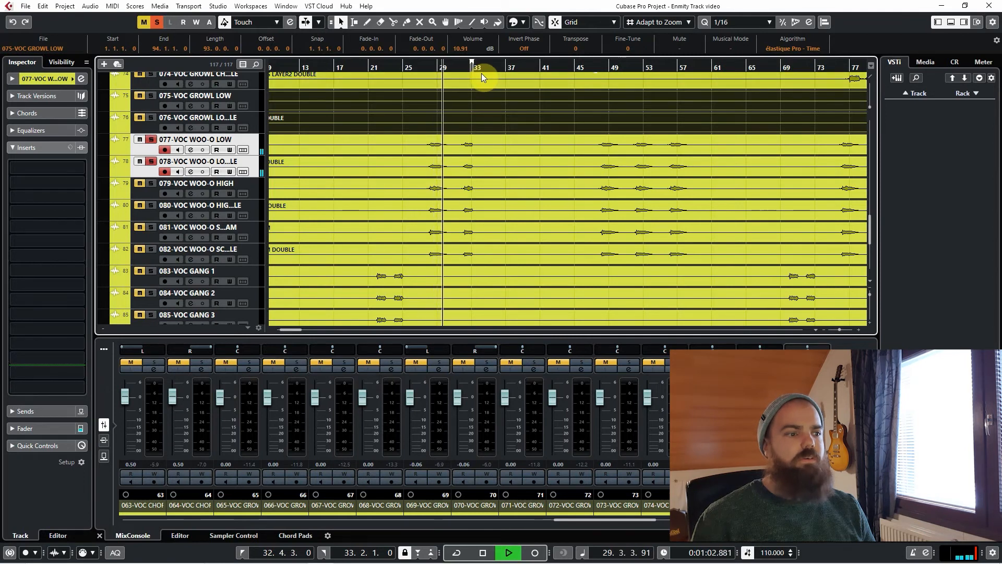
pyautogui.press('space')
# Add the WOO-O HIGH and its double, tracks 079 and 080, to the solo and listen again from bar 28.
pyautogui.click(252, 183)
pyautogui.keyDown('shift'); pyautogui.click(265, 206); pyautogui.keyUp('shift')
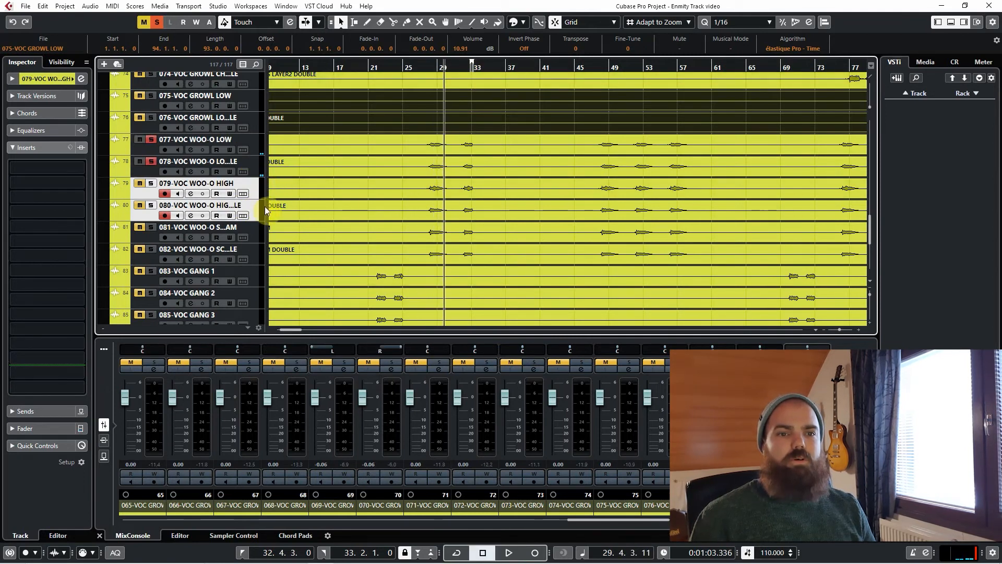
pyautogui.press('s')
pyautogui.click(429, 64)
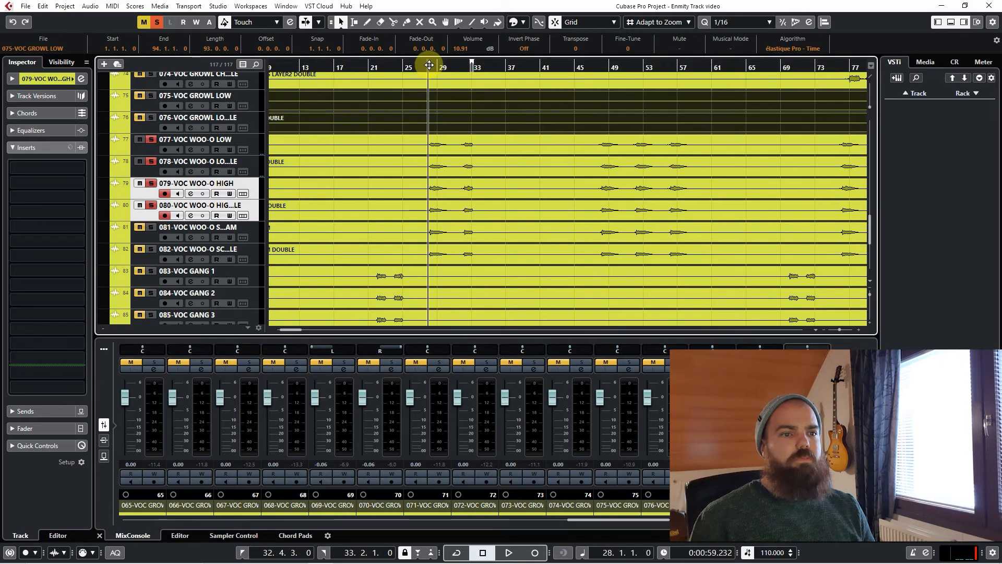
pyautogui.press('space')
pyautogui.scroll(-2, 398, 190)
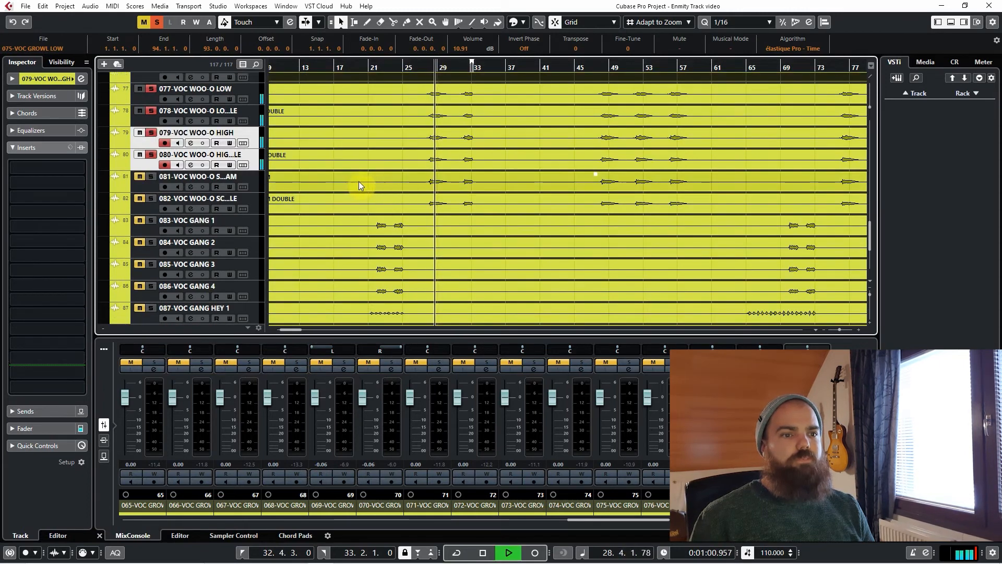
pyautogui.press('space')
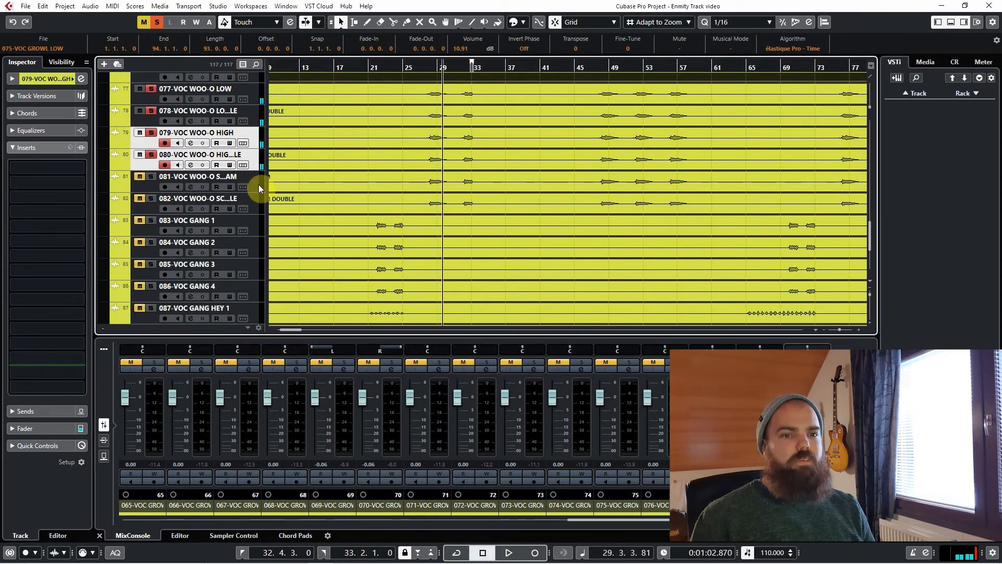
# Add the WOO-O SCREAM and its double, tracks 081 and 082, to the solo and listen to all six from bar 28.
pyautogui.click(258, 186)
pyautogui.click(255, 200)
pyautogui.keyDown('shift'); pyautogui.click(256, 185); pyautogui.keyUp('shift')
pyautogui.press('s')
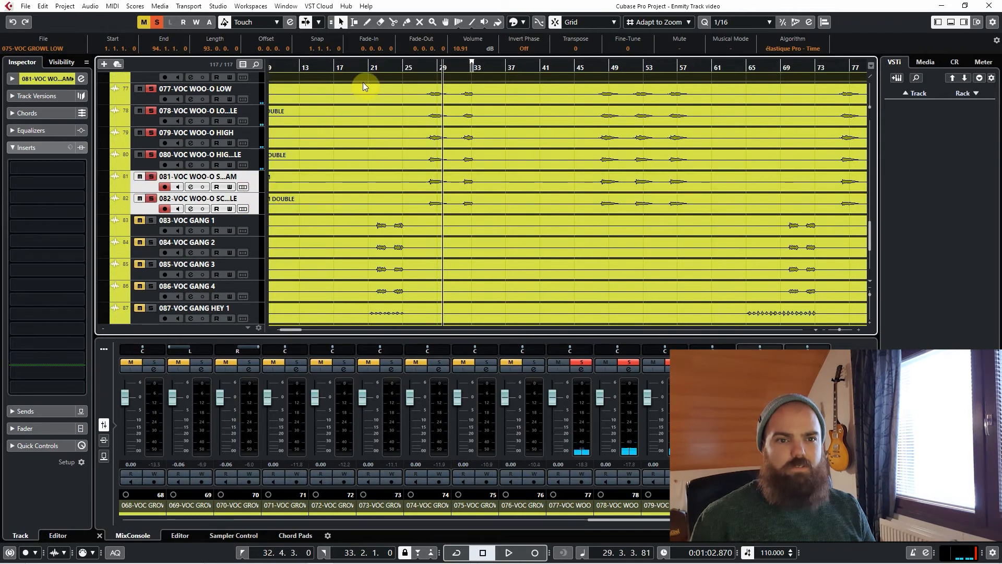
pyautogui.click(424, 67)
pyautogui.press('space')
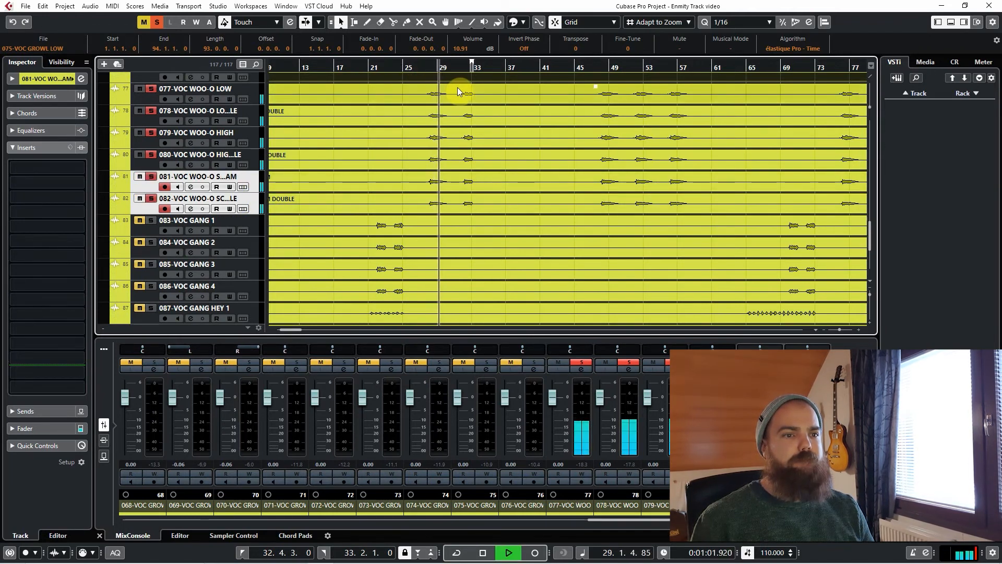
pyautogui.press('space')
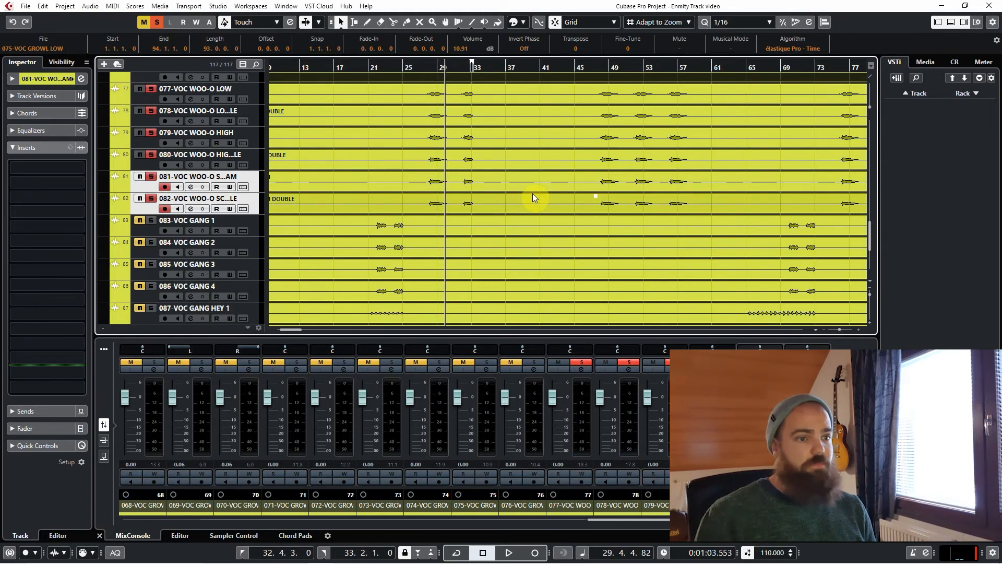
# Deactivate solo on all the woo-o tracks at once.
pyautogui.scroll(2, 598, 270)
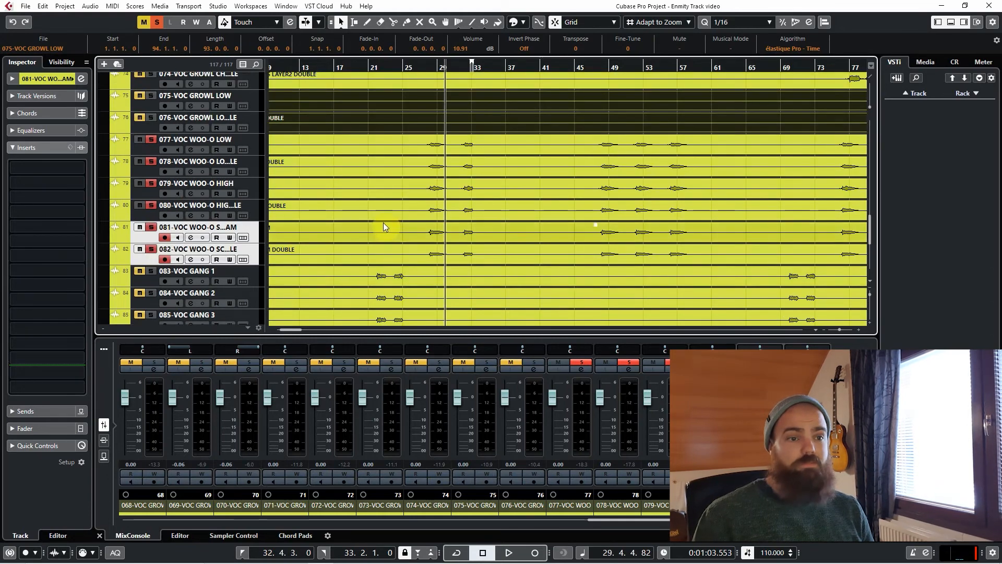
pyautogui.press('g')
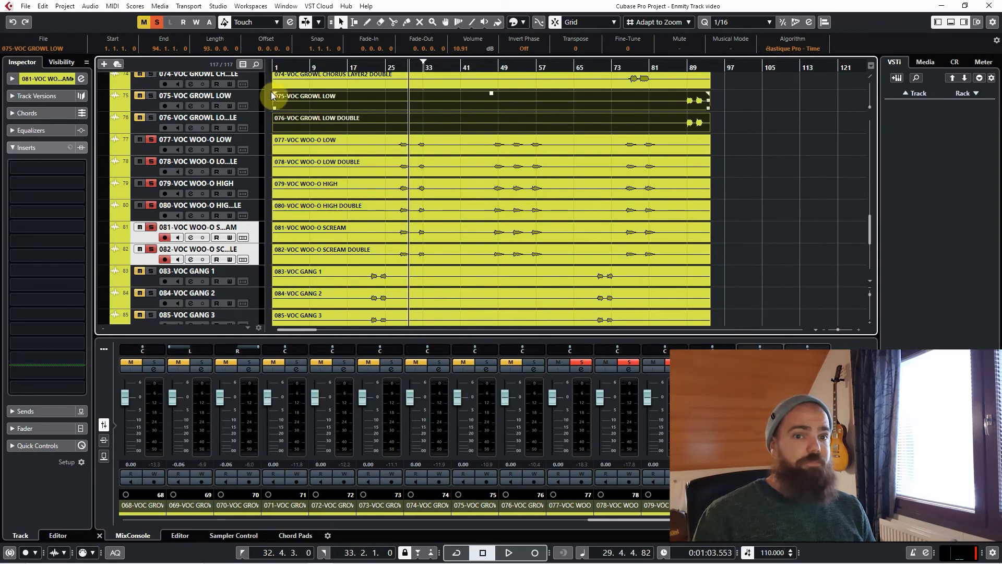
pyautogui.click(161, 23)
# Solo track 083, VOC GANG 1, and listen to its first shout from bar 22.
pyautogui.scroll(-3, 359, 231)
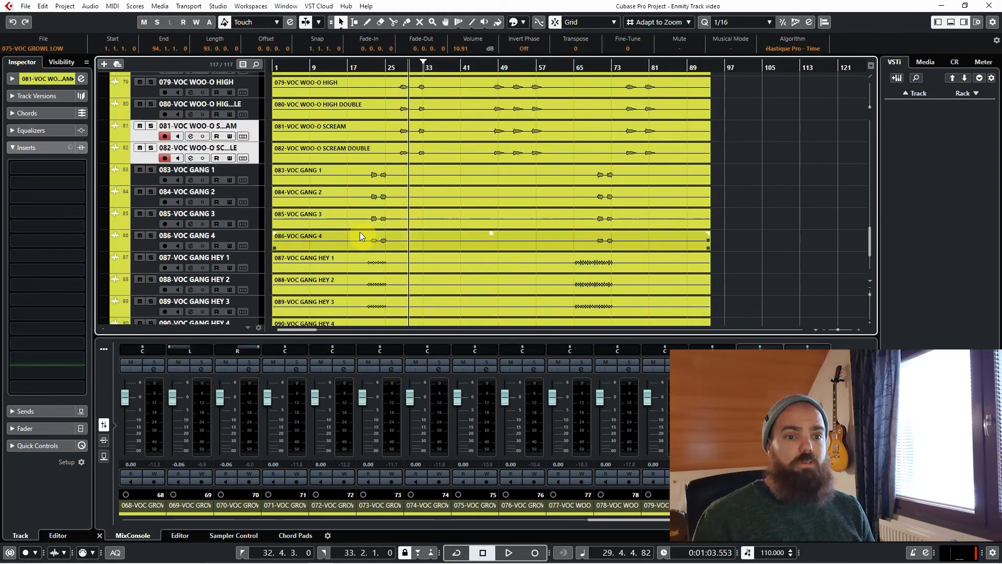
pyautogui.press('h')
pyautogui.press('h')
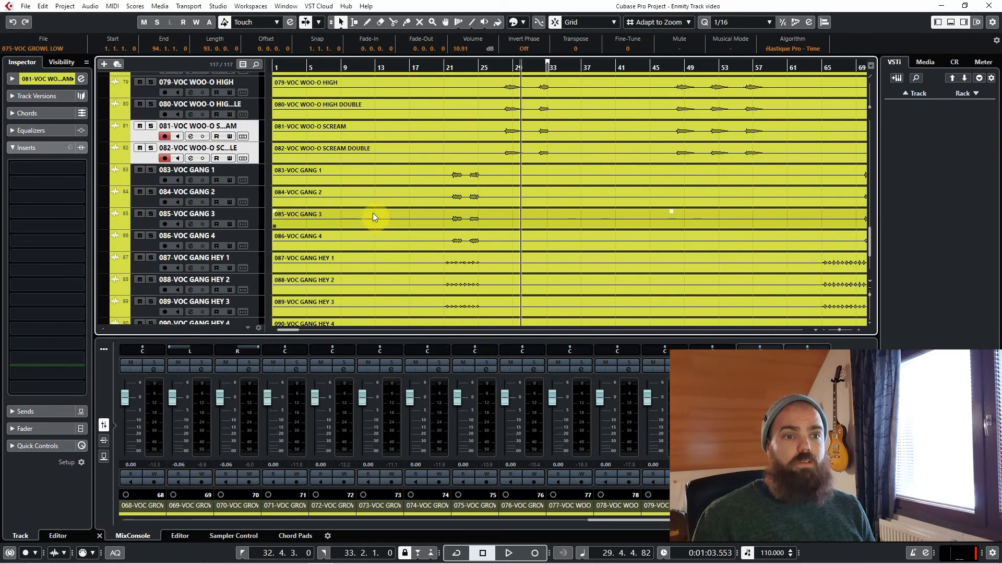
pyautogui.click(453, 67)
pyautogui.click(255, 184)
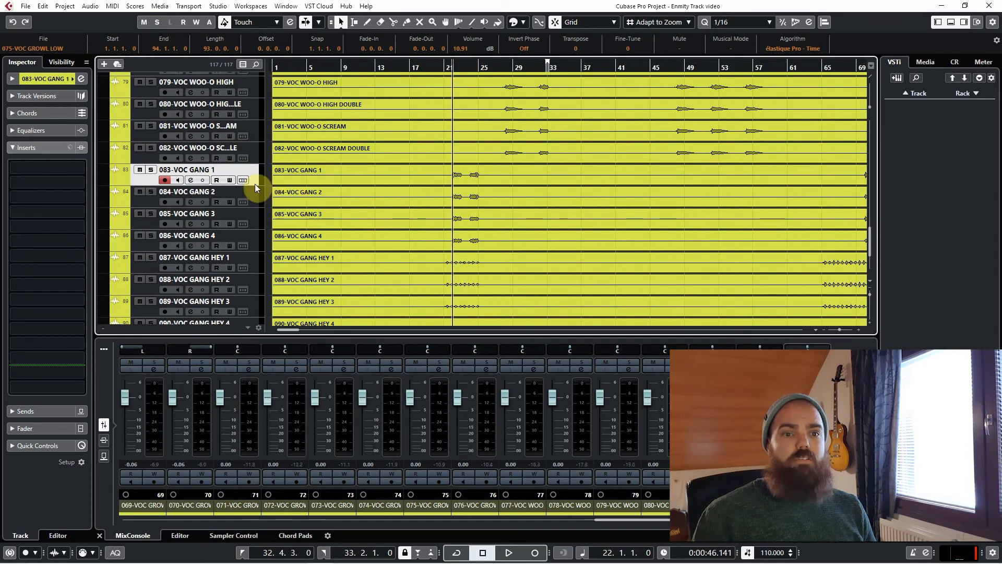
pyautogui.press('s')
pyautogui.press('space')
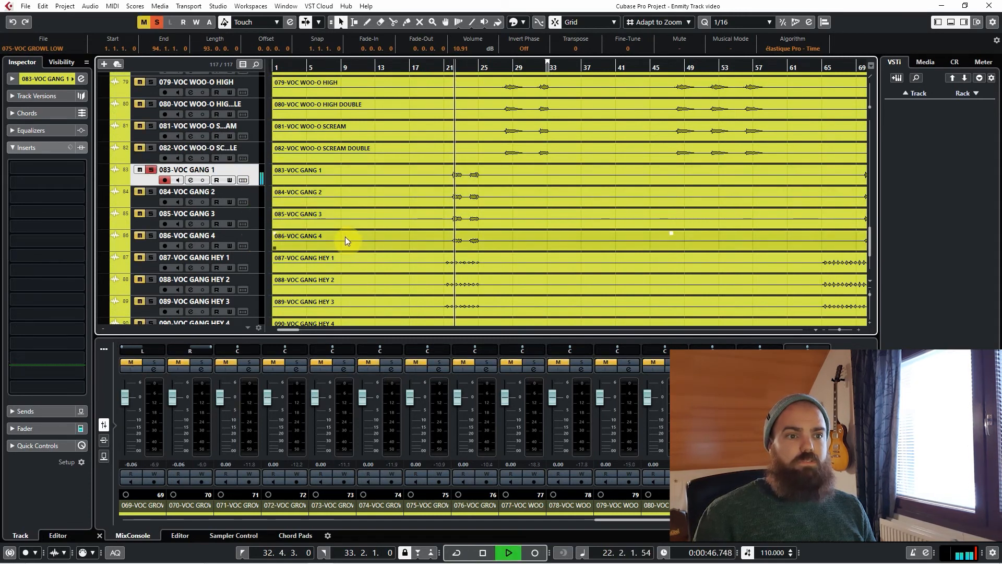
pyautogui.press('space')
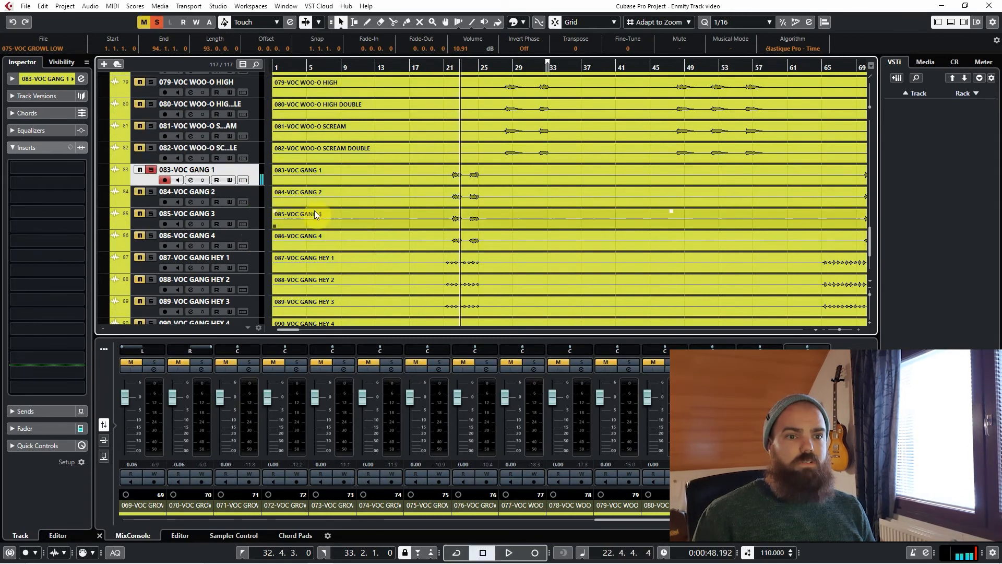
# Add track 084, VOC GANG 2, to the solo and listen again from bar 22.
pyautogui.click(257, 197)
pyautogui.press('s')
pyautogui.click(452, 66)
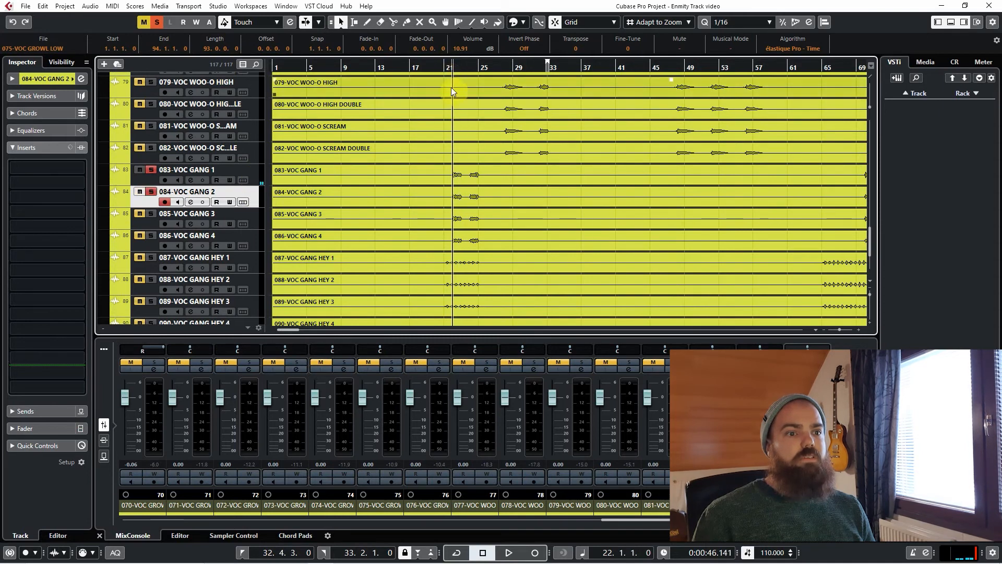
pyautogui.press('space')
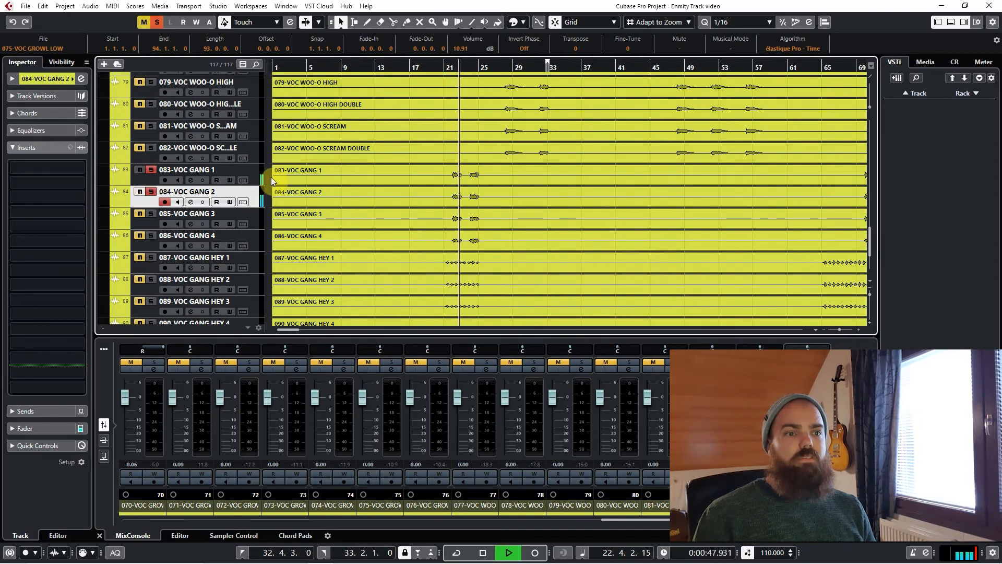
pyautogui.press('space')
# Add track 085, VOC GANG 3, to the solo and listen to the three gang tracks from bar 22.
pyautogui.click(255, 214)
pyautogui.press('s')
pyautogui.click(452, 67)
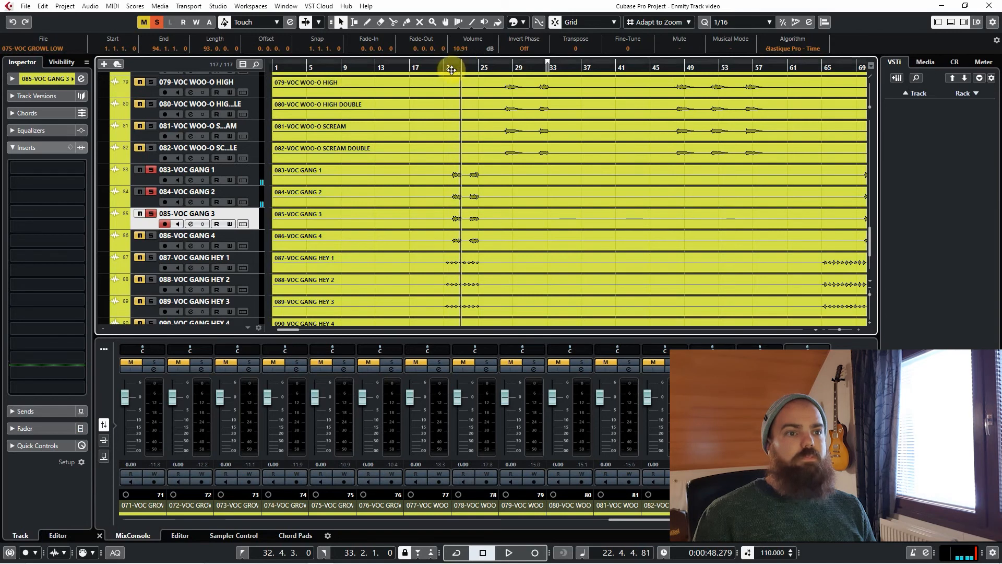
pyautogui.press('space')
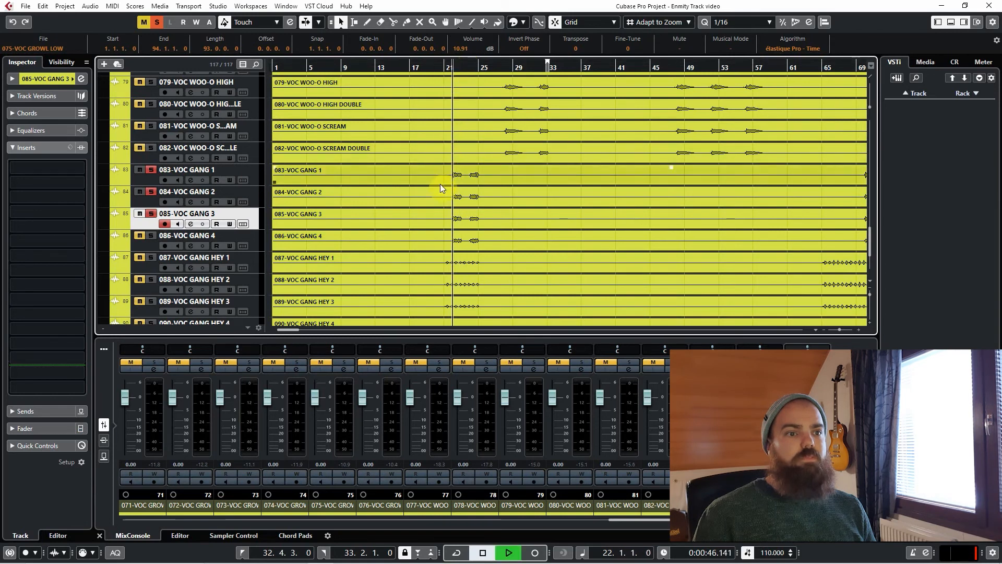
pyautogui.press('space')
# Add VOC GANG 4 and the four GANG HEY tracks, 087 to 090, to the solo and listen to all from bar 21.
pyautogui.click(253, 238)
pyautogui.press('s')
pyautogui.click(448, 70)
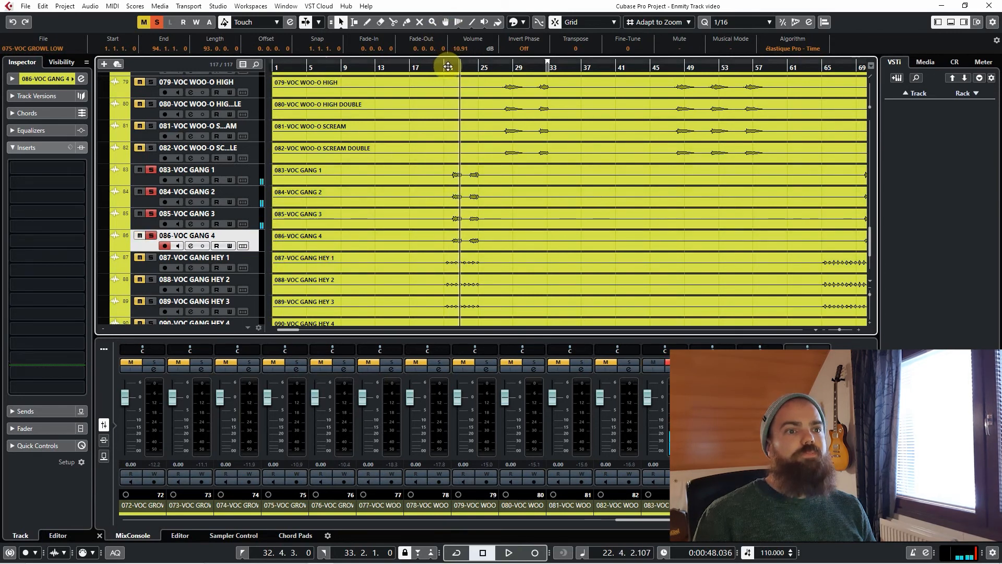
pyautogui.scroll(-5, 311, 252)
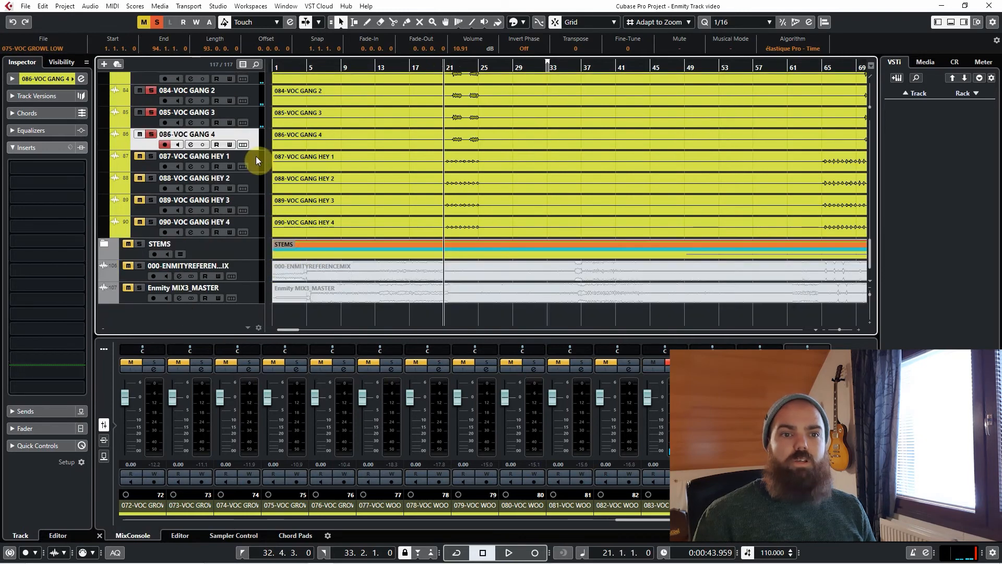
pyautogui.click(256, 155)
pyautogui.keyDown('shift'); pyautogui.click(257, 226); pyautogui.keyUp('shift')
pyautogui.press('s')
pyautogui.press('space')
pyautogui.scroll(3, 522, 209)
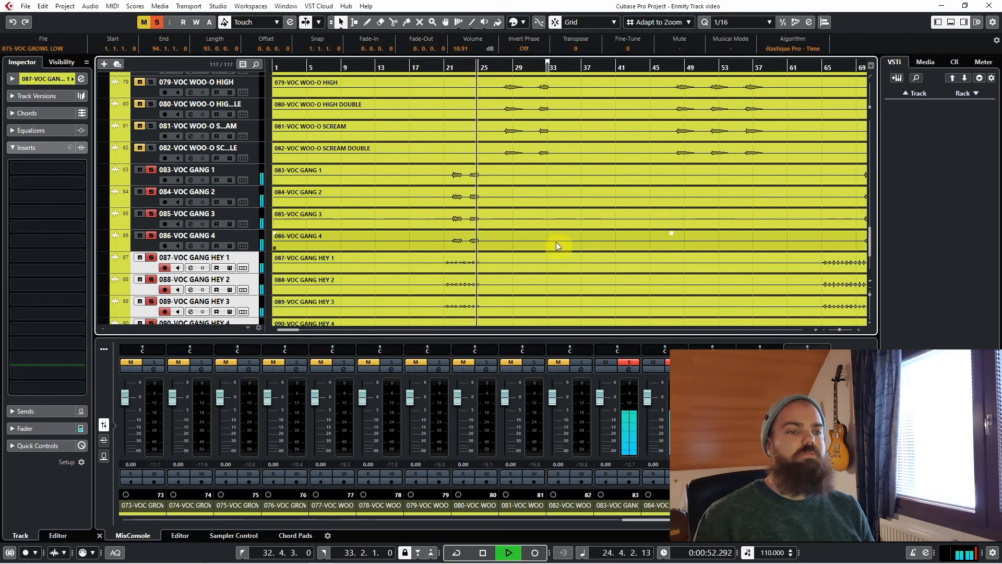
pyautogui.press('space')
# Deactivate solo on all the gang vocal tracks, 083 to 090, at once.
pyautogui.scroll(-3, 628, 252)
pyautogui.scroll(-1, 413, 250)
pyautogui.scroll(-2, 347, 236)
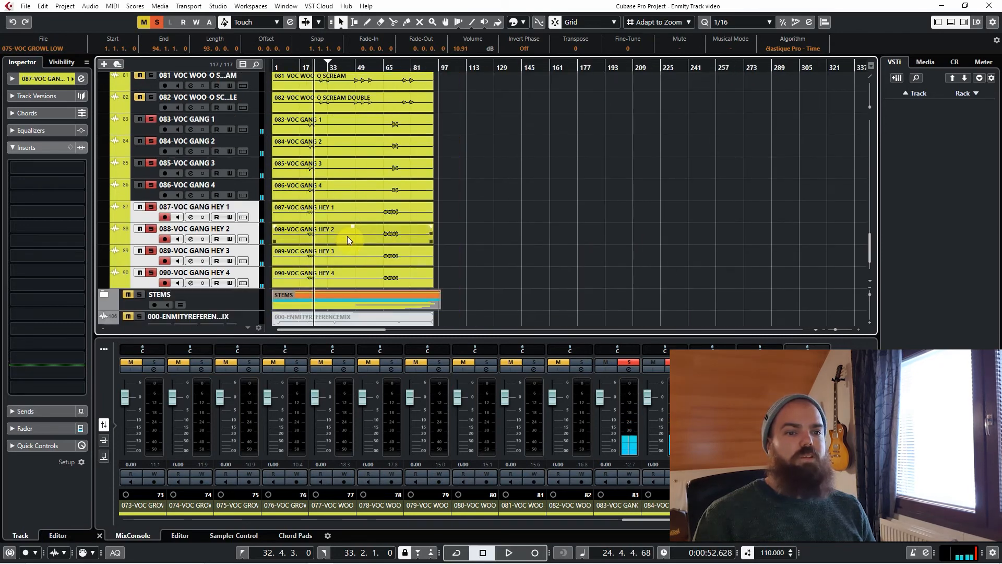
pyautogui.scroll(3, 314, 225)
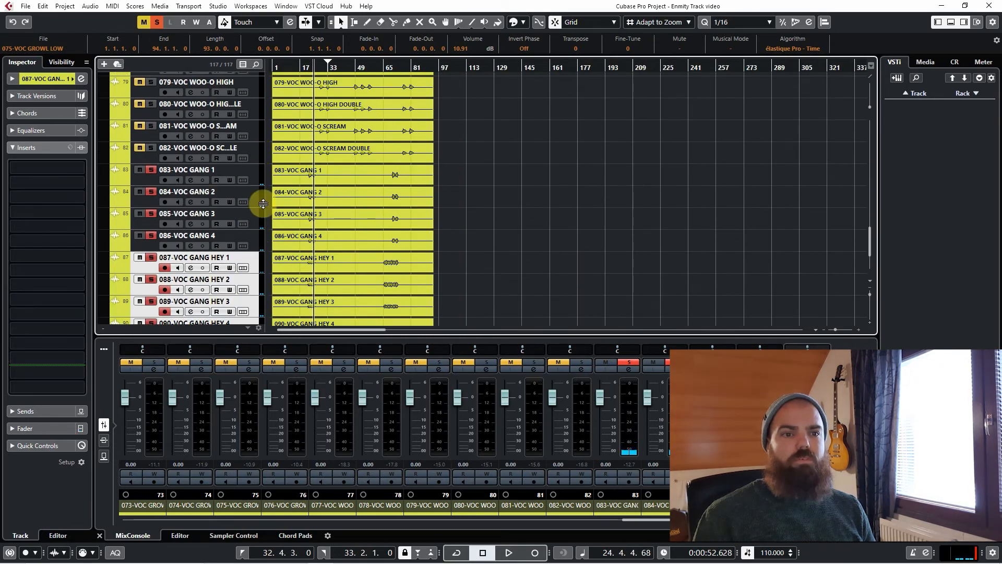
pyautogui.scroll(3, 308, 225)
pyautogui.hscroll(-1, 308, 224)
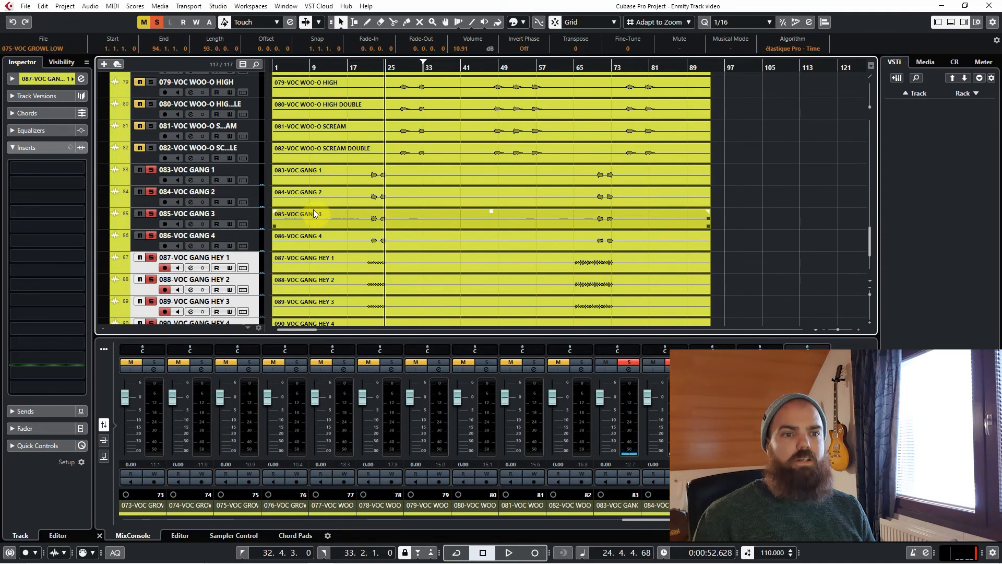
pyautogui.click(255, 181)
pyautogui.scroll(-1, 255, 181)
pyautogui.keyDown('shift'); pyautogui.click(255, 279); pyautogui.keyUp('shift')
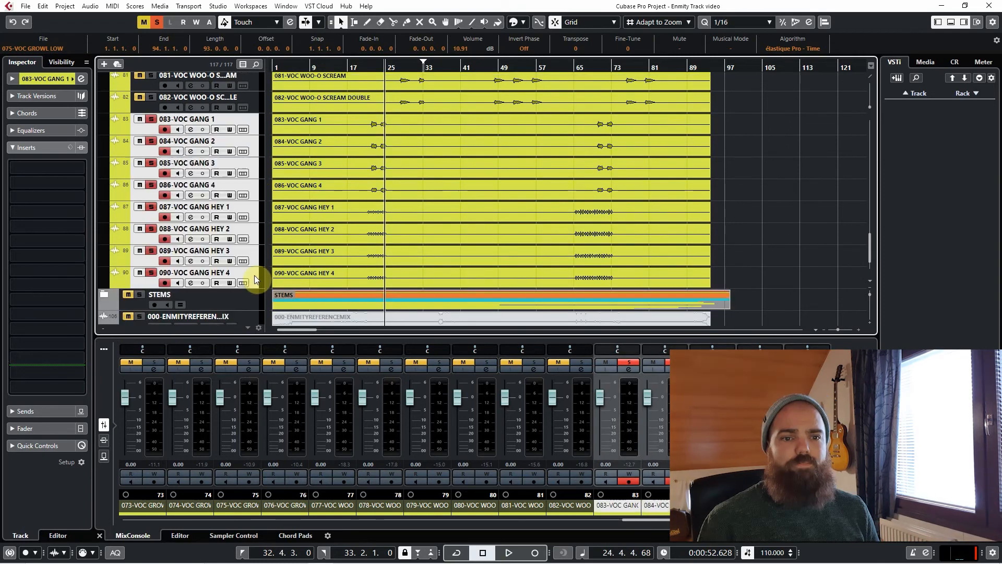
pyautogui.press('s')
# Collapse the vocs folder of the raw tracks and expand the STEMS folder down to its vocal stems.
pyautogui.scroll(2, 338, 270)
pyautogui.scroll(10, 376, 277)
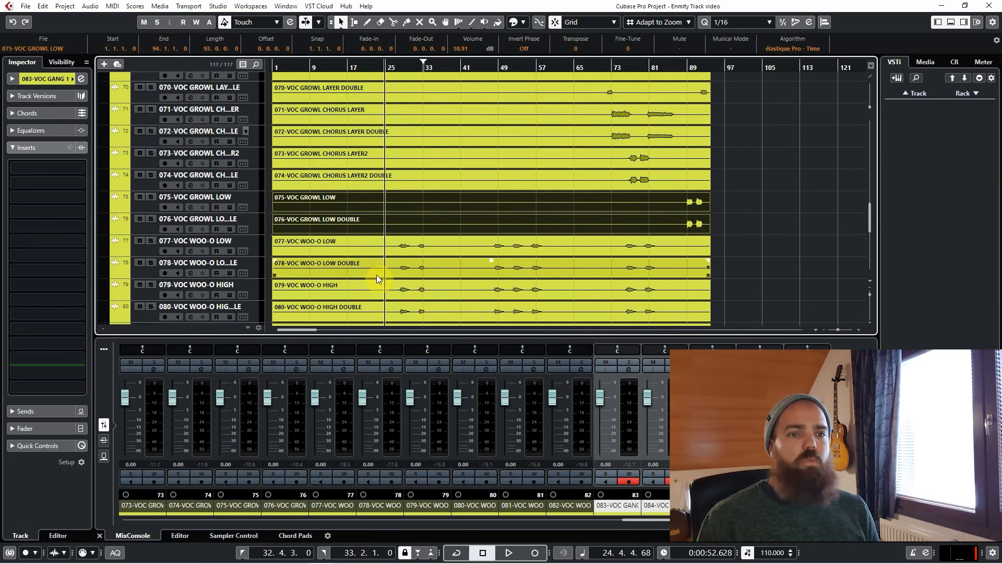
pyautogui.scroll(6, 376, 277)
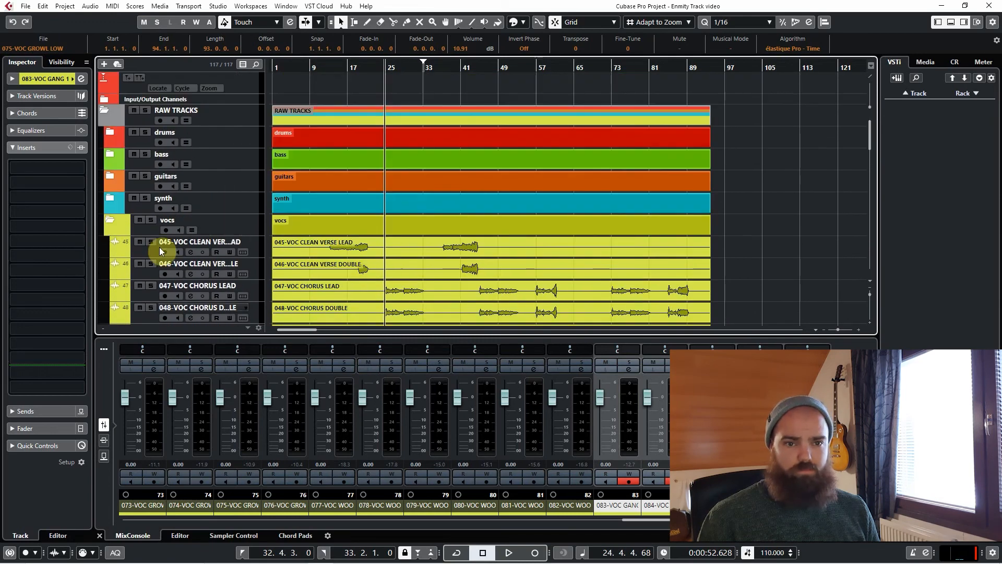
pyautogui.click(112, 220)
pyautogui.click(110, 242)
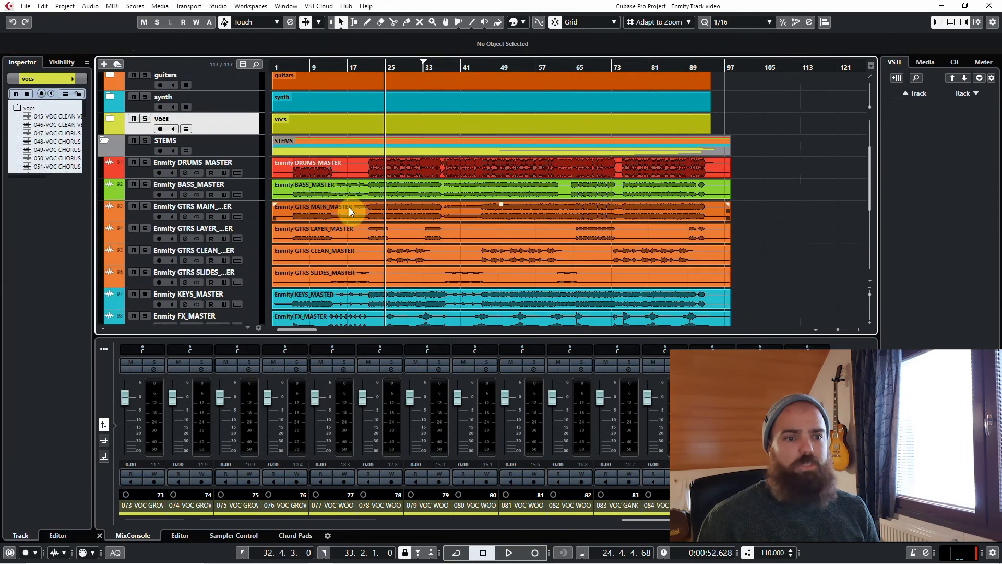
pyautogui.scroll(-5, 359, 226)
pyautogui.scroll(-2, 330, 227)
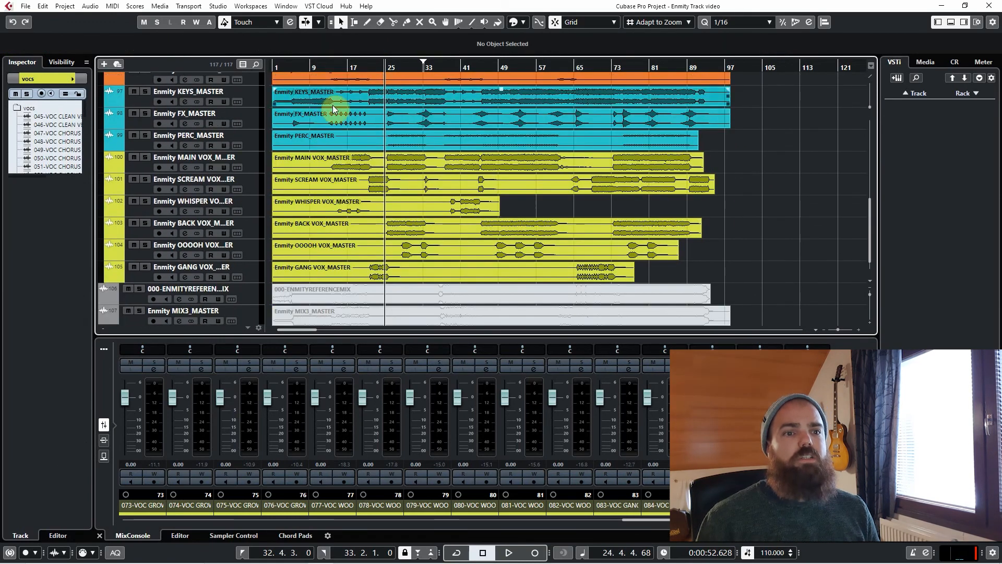
# Solo the Enmity MAIN VOX_MASTER stem and listen to the verse from bar 15.
pyautogui.click(338, 67)
pyautogui.click(281, 163)
pyautogui.press('s')
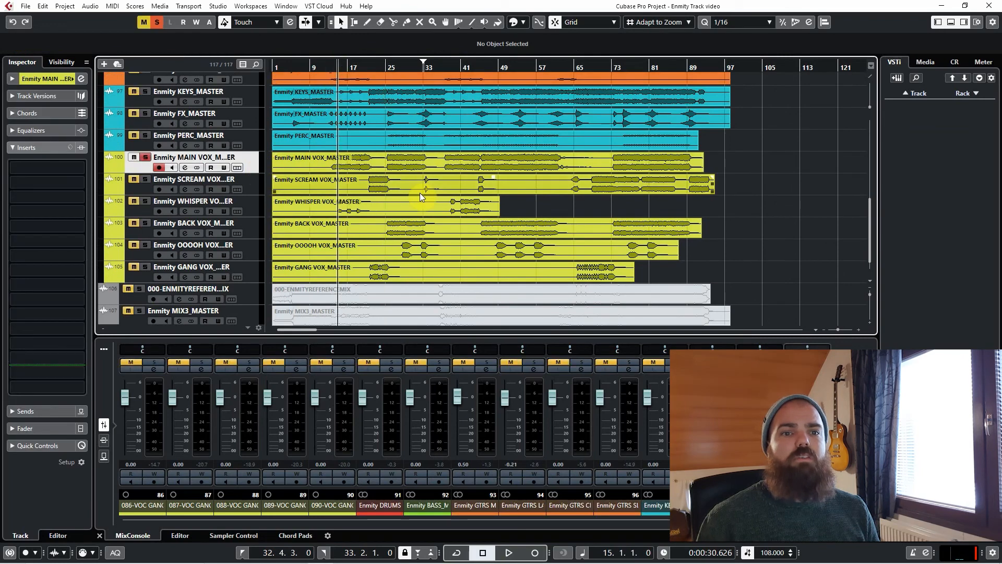
pyautogui.click(420, 192)
pyautogui.press('space')
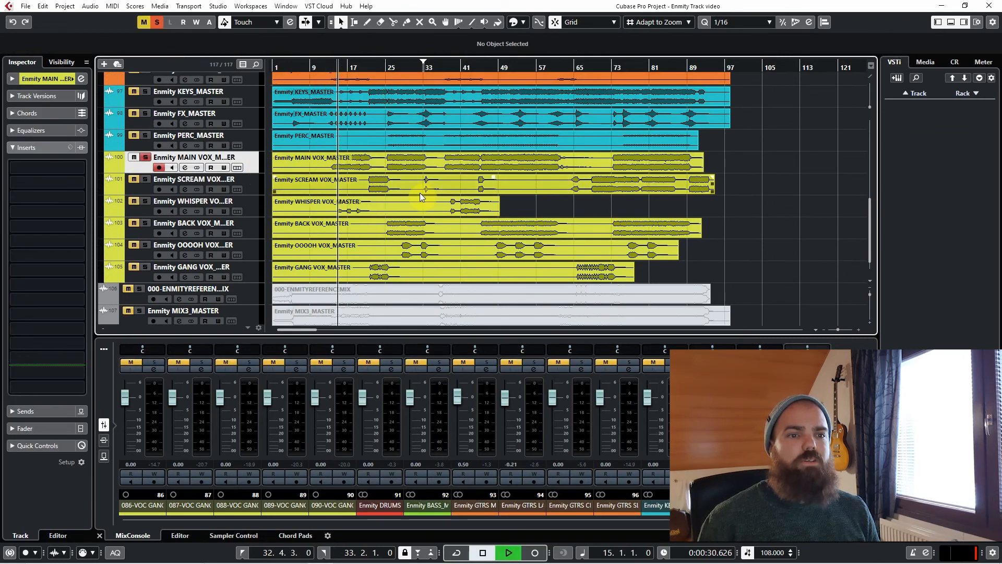
pyautogui.scroll(3, 322, 193)
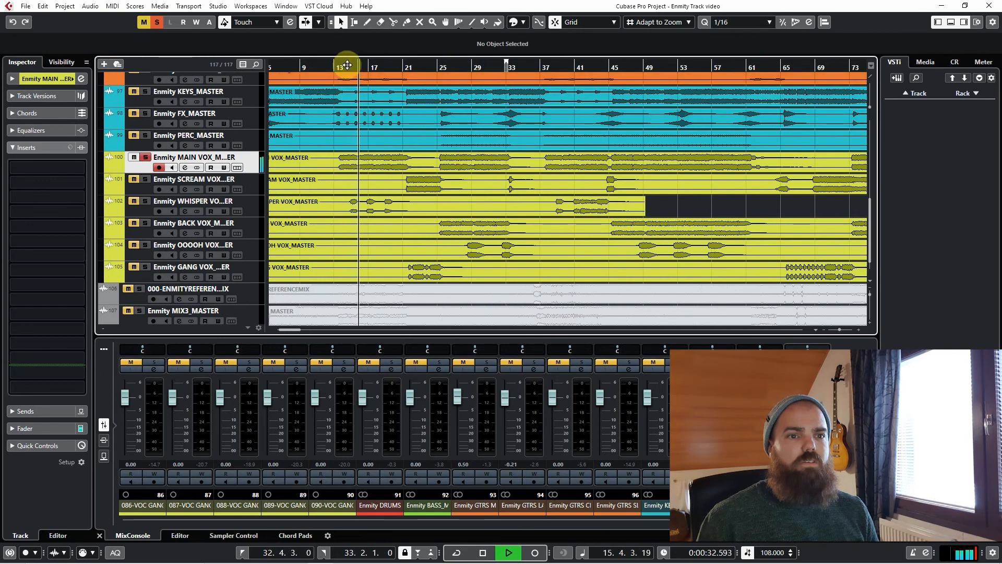
pyautogui.press('f')
pyautogui.scroll(2, 351, 186)
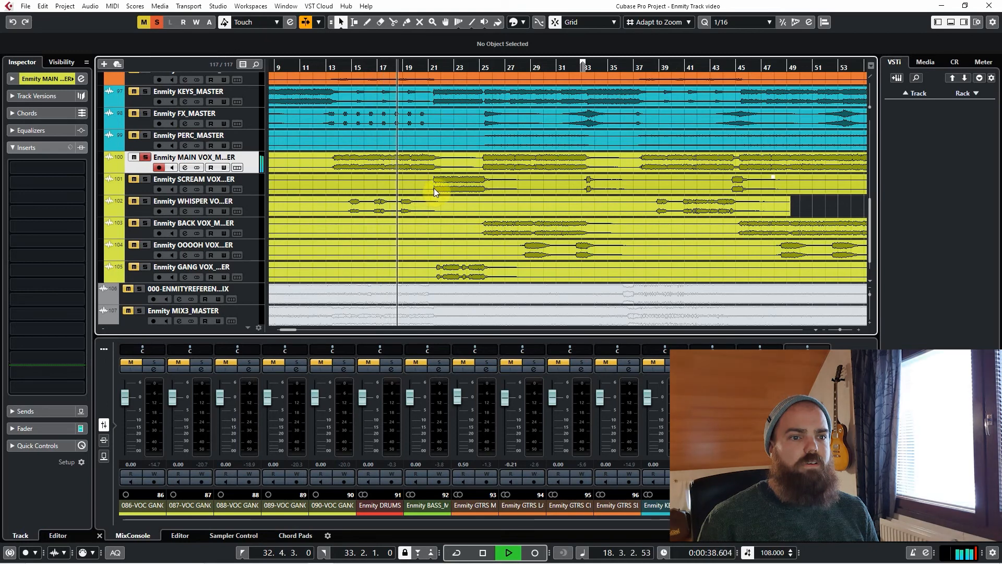
# Listen to the chorus of the soloed MAIN VOX stem from bar 25.
pyautogui.click(481, 67)
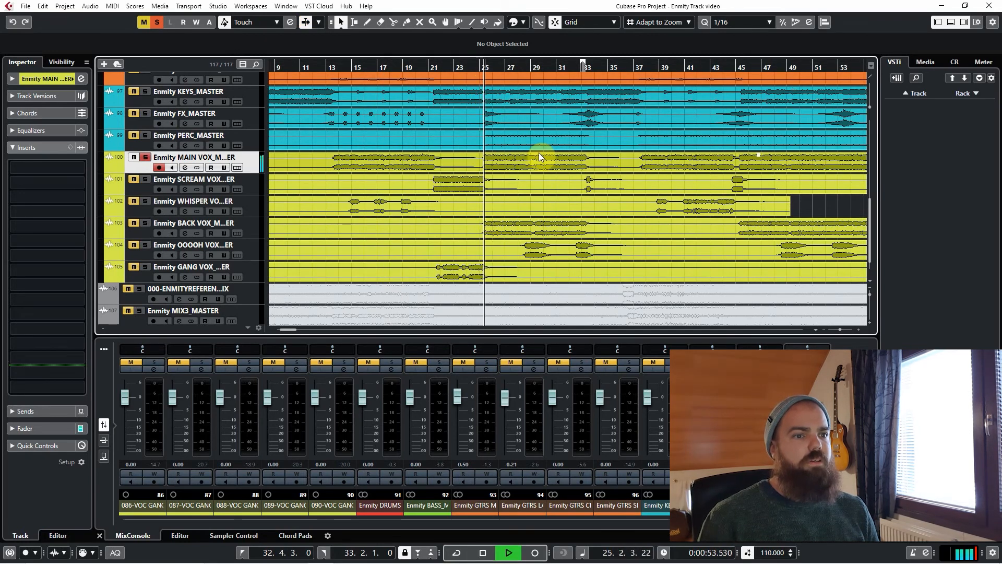
pyautogui.scroll(-4, 562, 182)
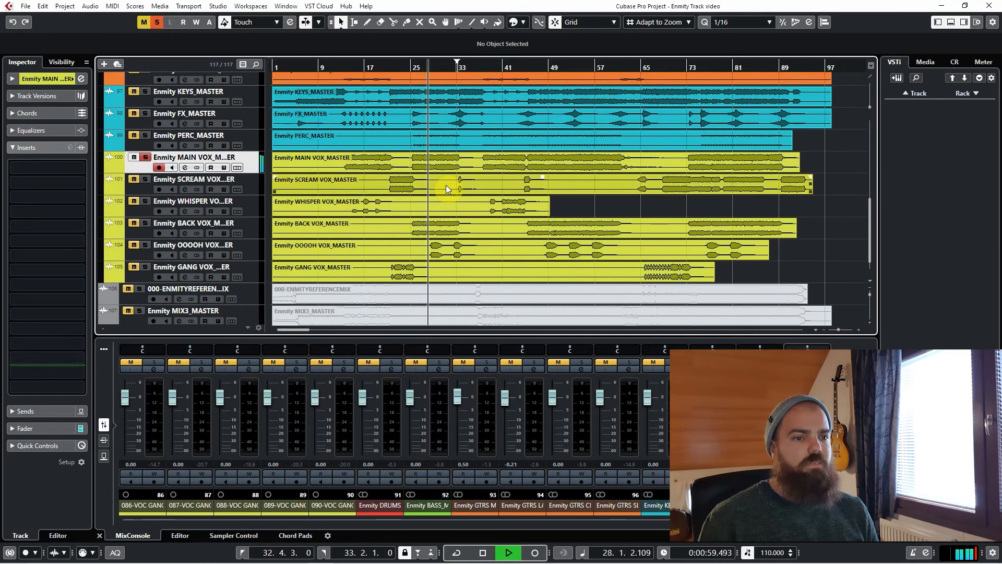
pyautogui.press('space')
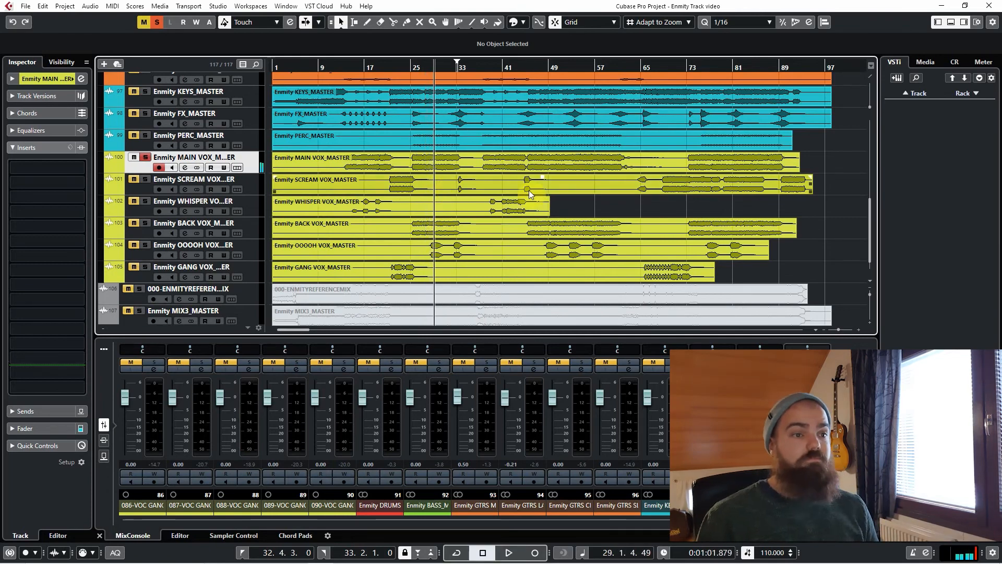
# Add the Enmity SCREAM VOX_MASTER stem to the solo and listen from bar 22.
pyautogui.click(393, 67)
pyautogui.click(249, 186)
pyautogui.press('s')
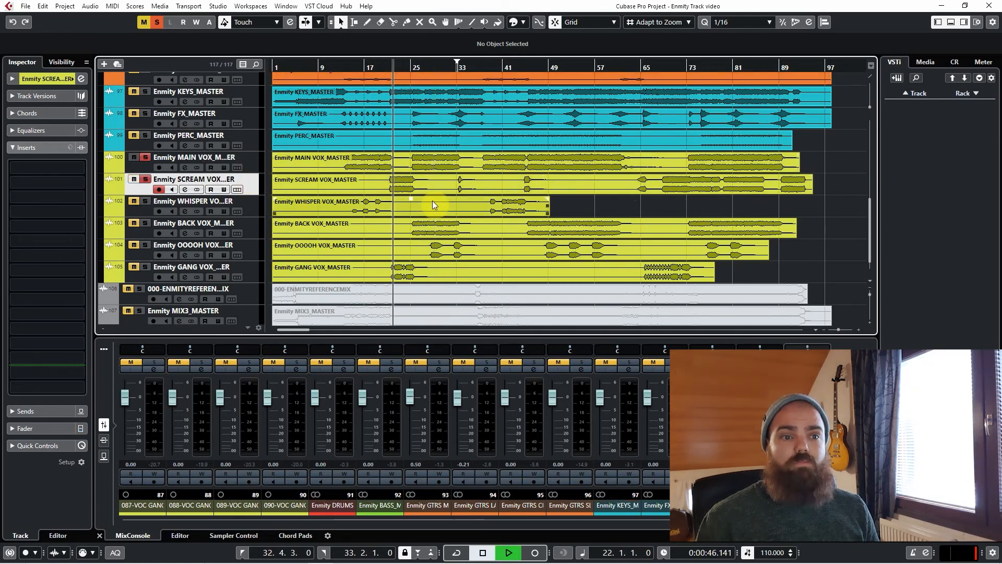
pyautogui.press('space')
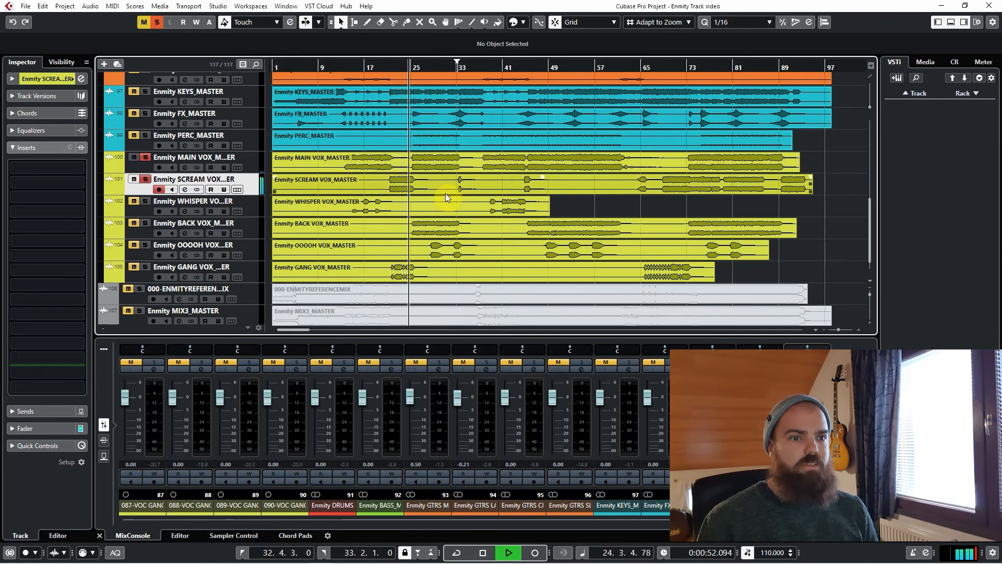
pyautogui.press('space')
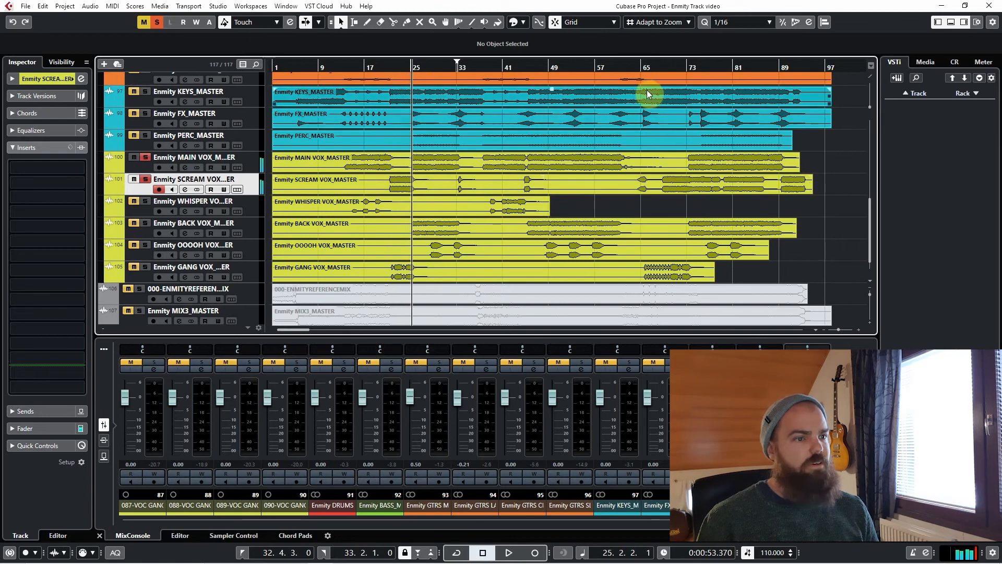
# Listen to the soloed main and scream stems from about bar 64 and again from about bar 90.
pyautogui.click(636, 65)
pyautogui.press('space')
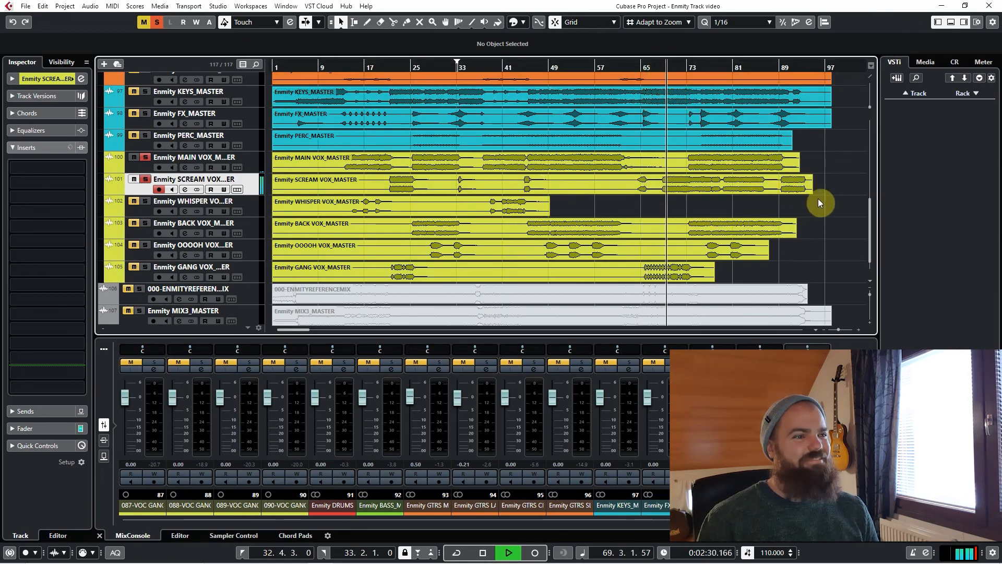
pyautogui.click(787, 68)
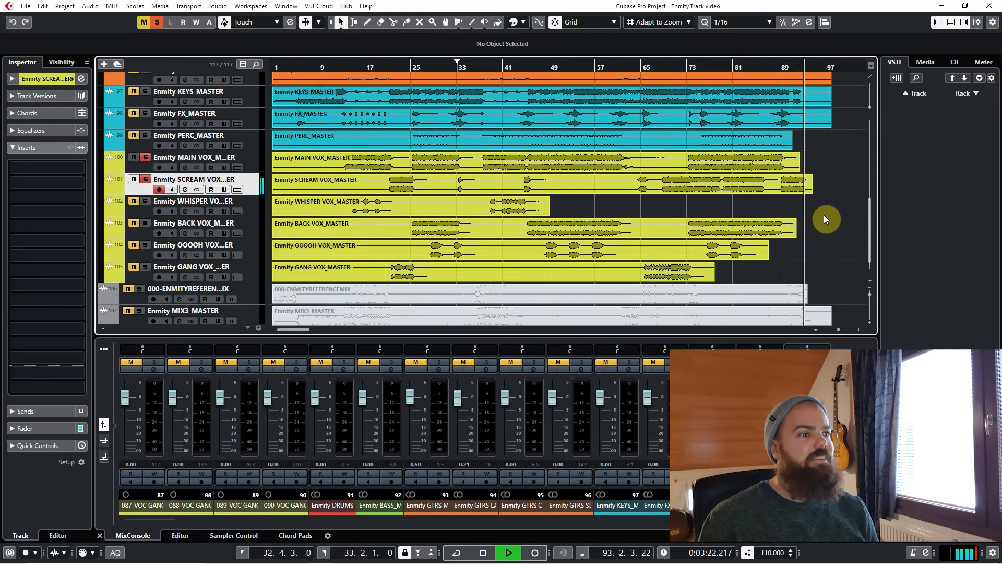
pyautogui.press('space')
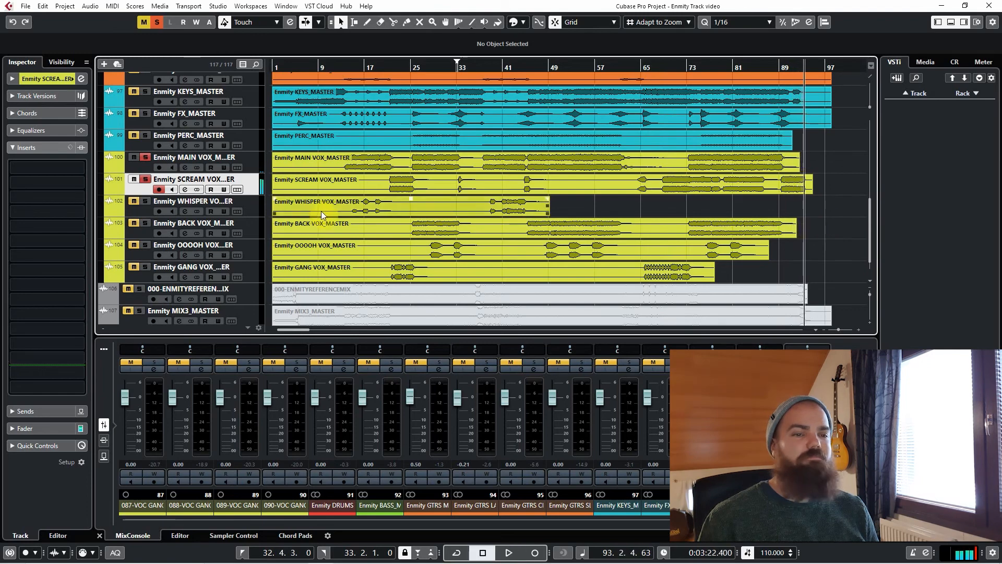
# Deactivate solo on the MAIN and SCREAM VOX stems, solo WHISPER VOX_MASTER and listen from bar 15.
pyautogui.keyDown('shift'); pyautogui.click(256, 162); pyautogui.keyUp('shift')
pyautogui.press('s')
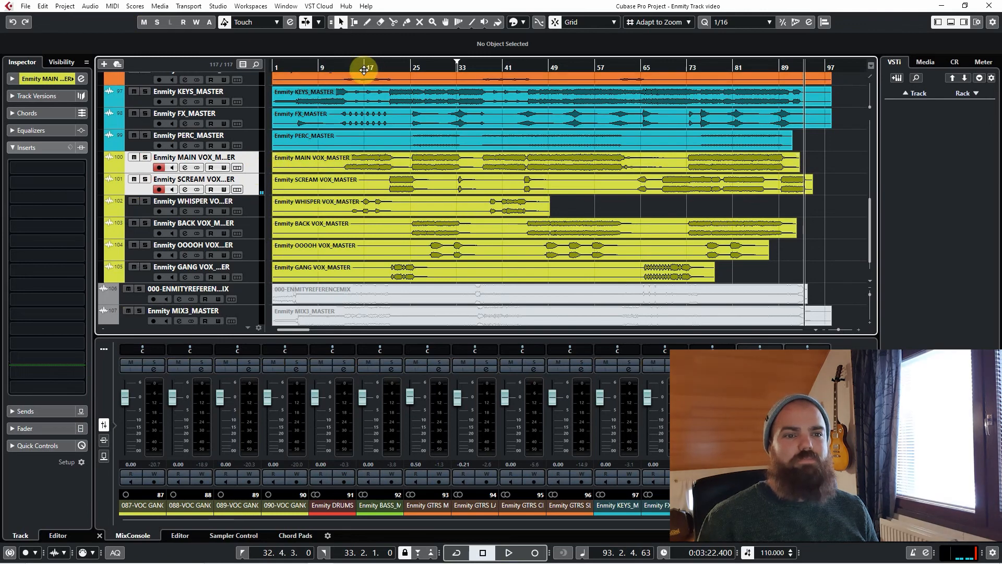
pyautogui.click(353, 63)
pyautogui.click(269, 209)
pyautogui.press('s')
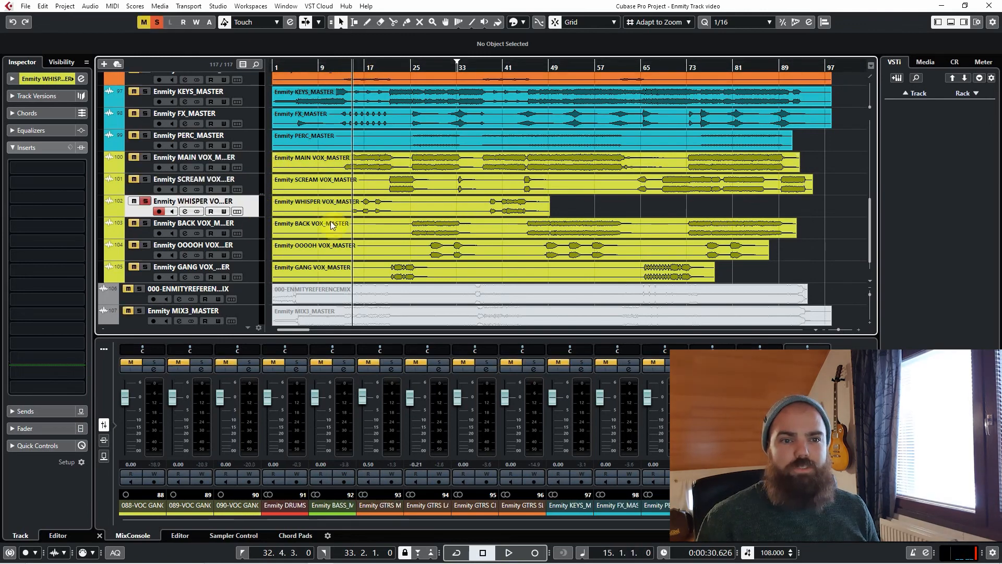
pyautogui.press('space')
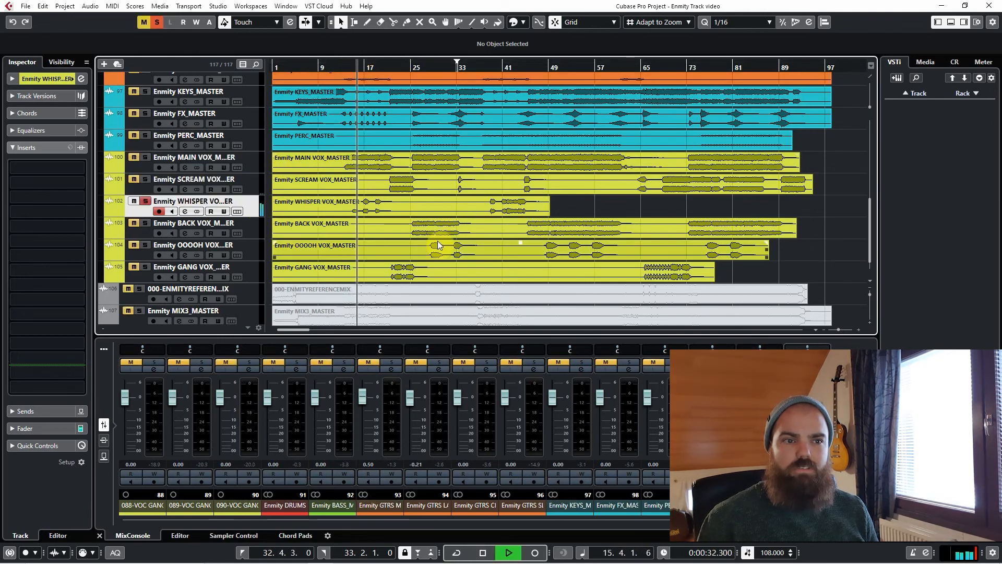
pyautogui.press('space')
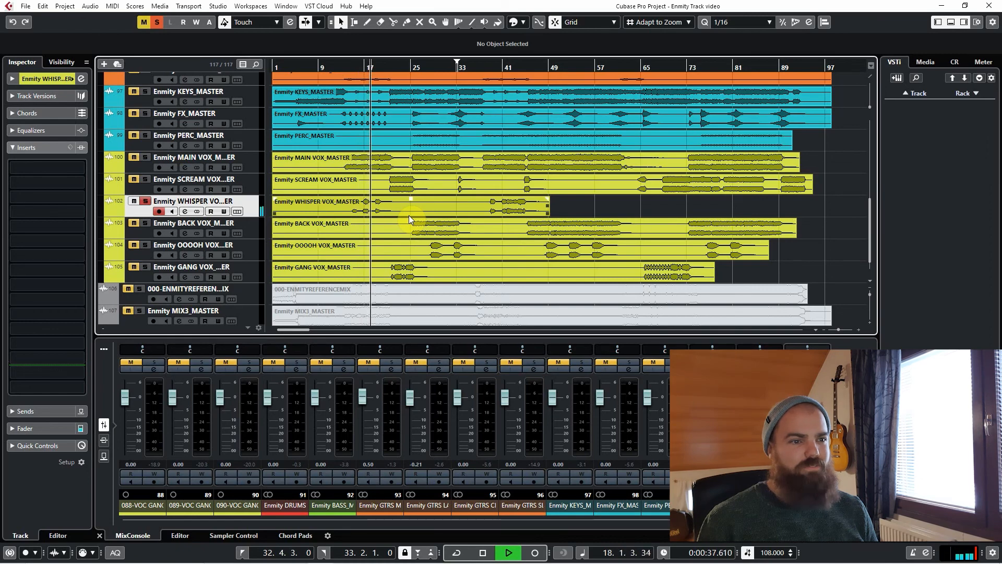
pyautogui.press('space')
# Move the solo to the BACK VOX_MASTER stem and listen to its chorus from bar 25.
pyautogui.click(252, 229)
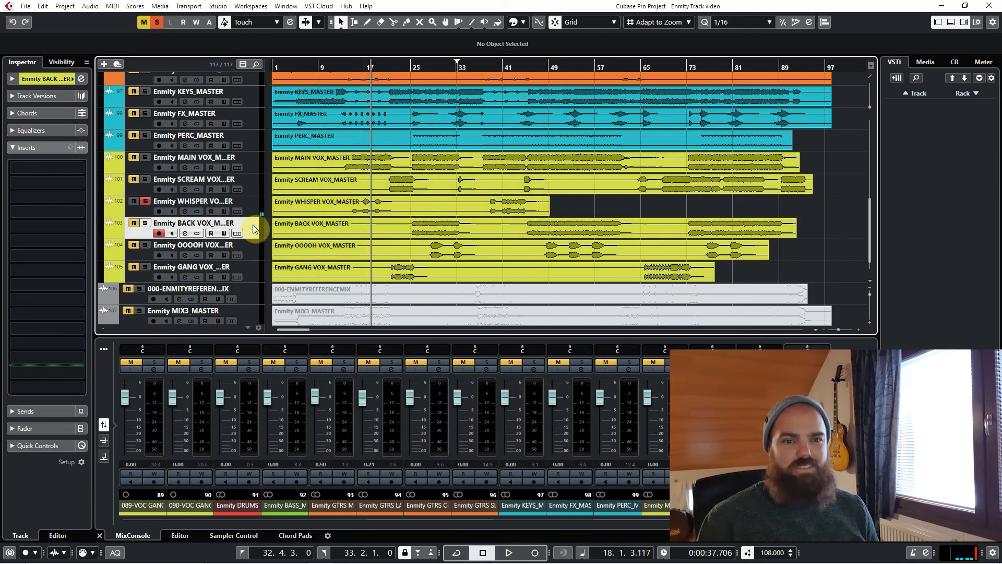
pyautogui.click(415, 58)
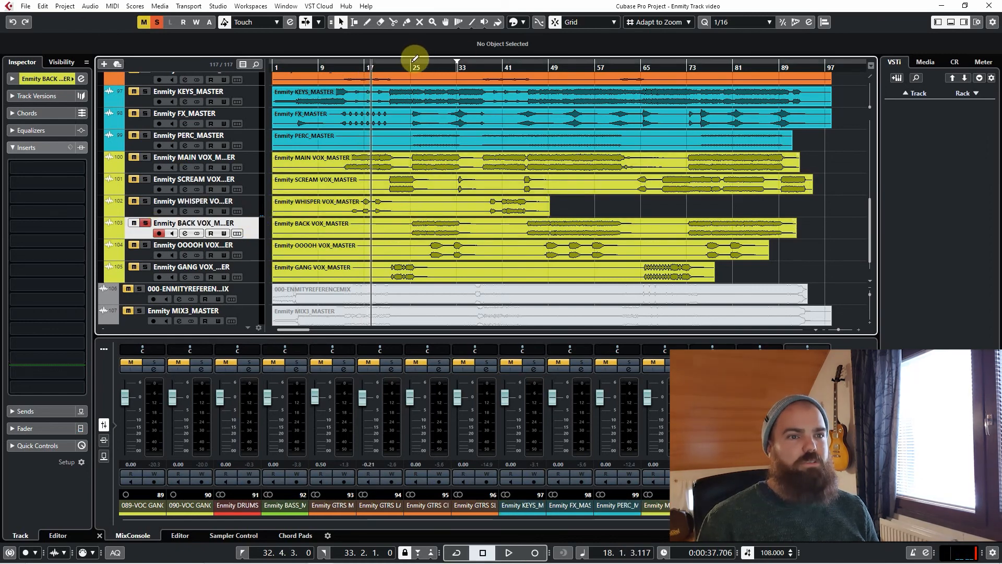
pyautogui.press('space')
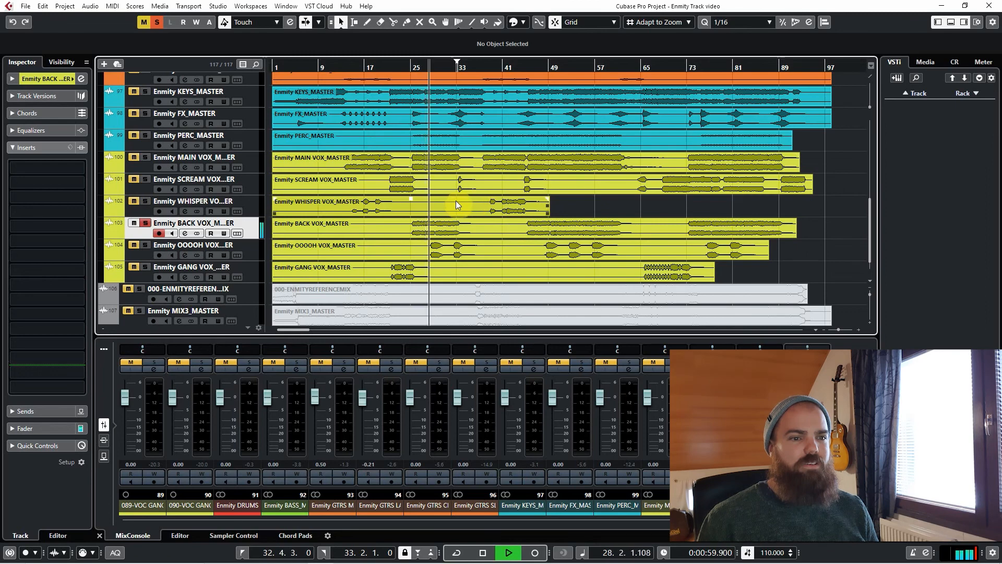
pyautogui.press('space')
# Solo the OOOOH VOX_MASTER stem in place of BACK VOX and listen from about bar 28 and again from about bar 48.
pyautogui.click(247, 252)
pyautogui.press('s')
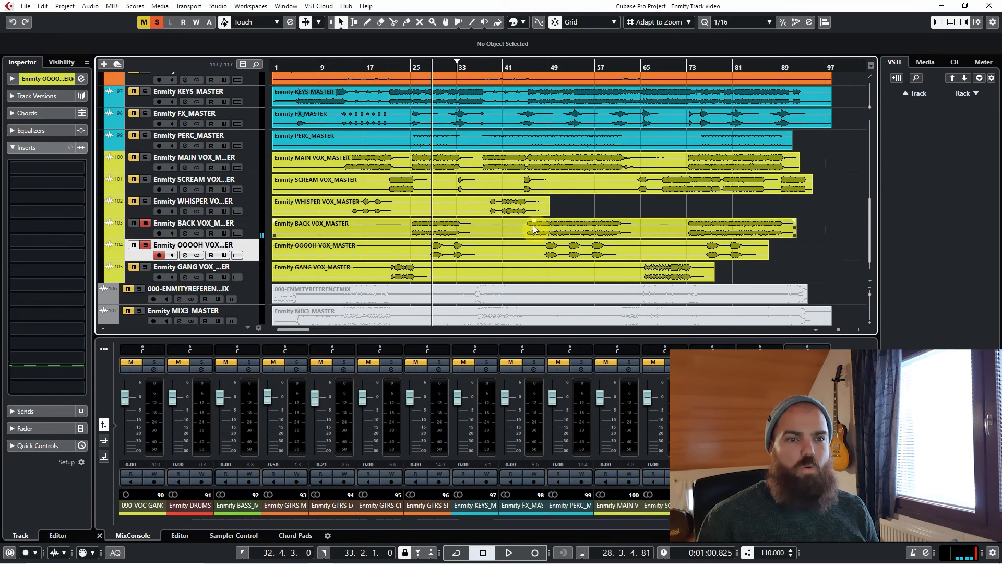
pyautogui.press('space')
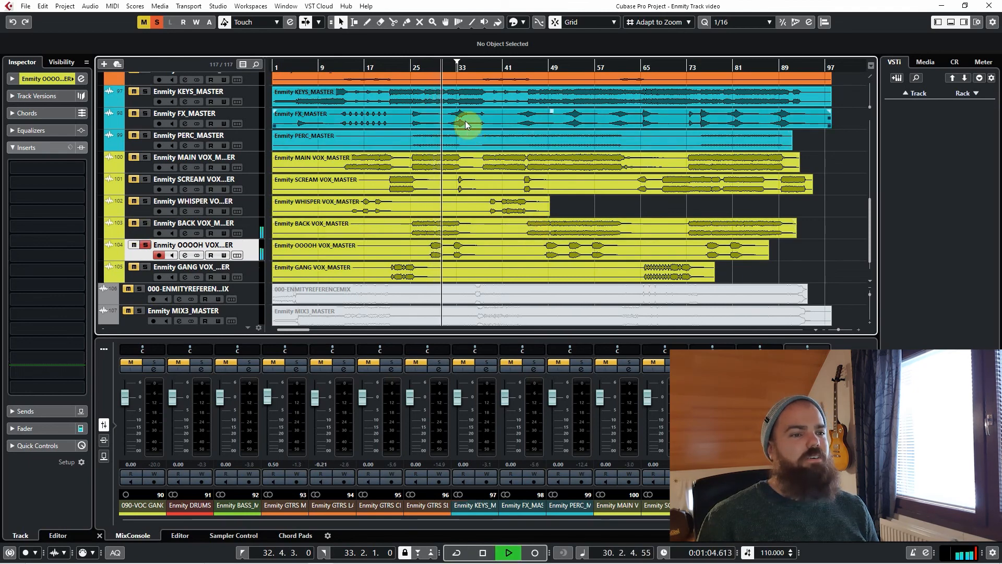
pyautogui.scroll(1, 450, 250)
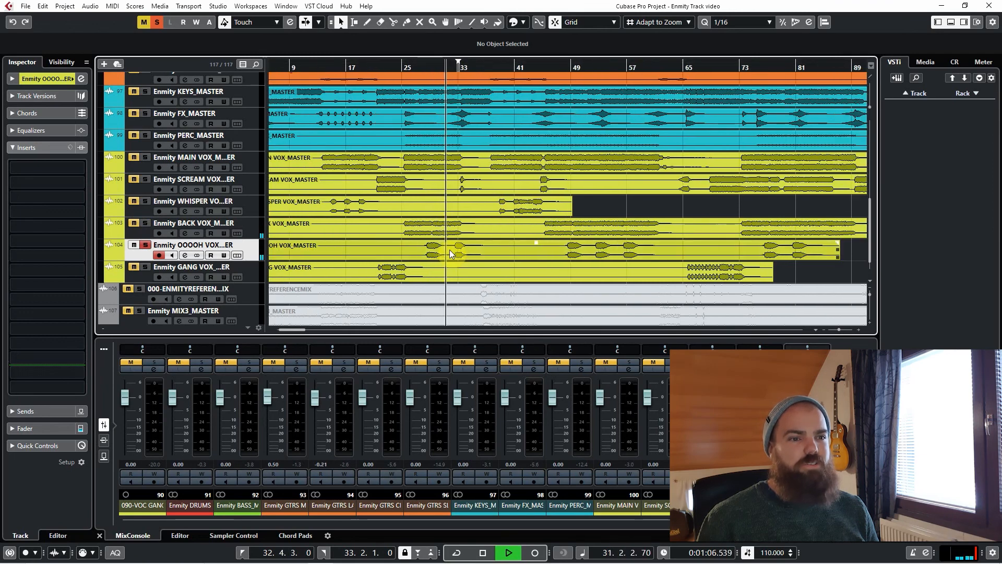
pyautogui.scroll(1, 450, 250)
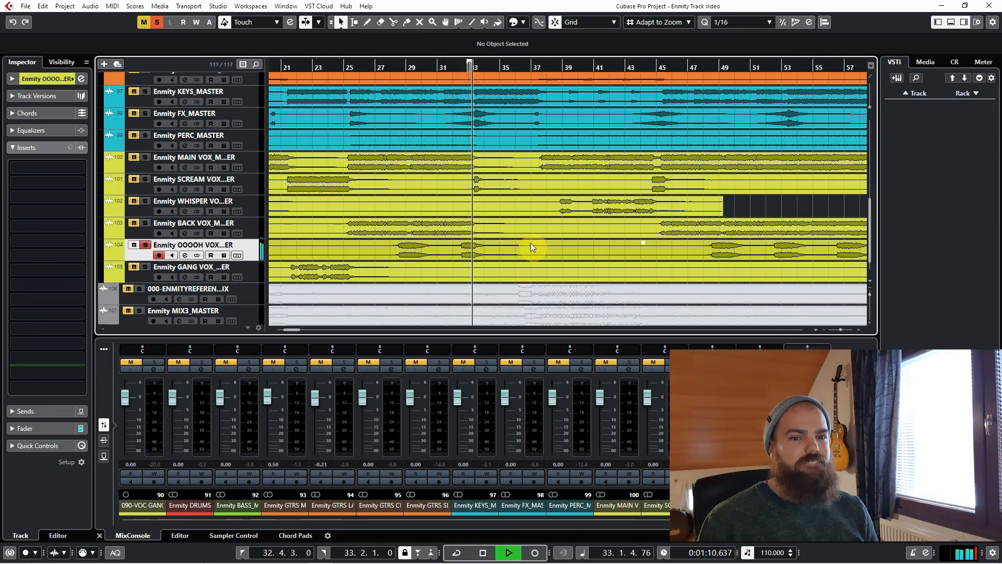
pyautogui.scroll(-2, 530, 243)
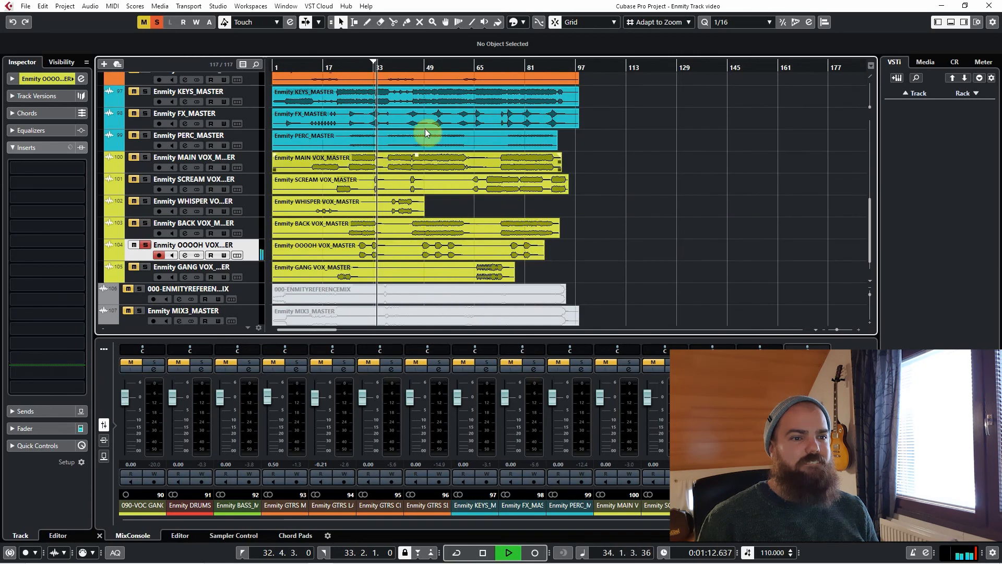
pyautogui.click(422, 67)
pyautogui.scroll(1, 437, 231)
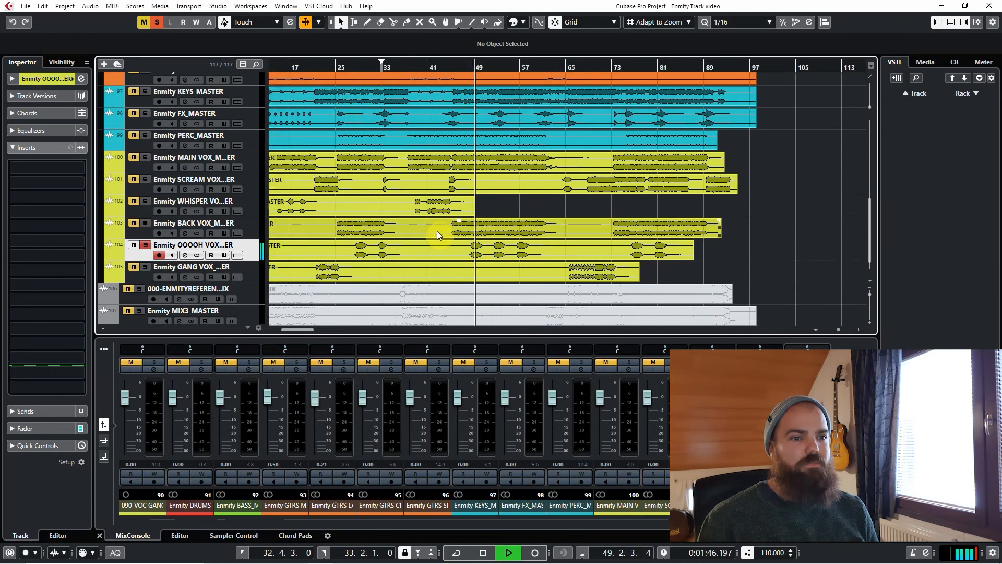
pyautogui.hscroll(-2, 437, 231)
# Solo the GANG VOX_MASTER stem, deactivate solo on OOOOH VOX and listen from bar 22.
pyautogui.click(395, 67)
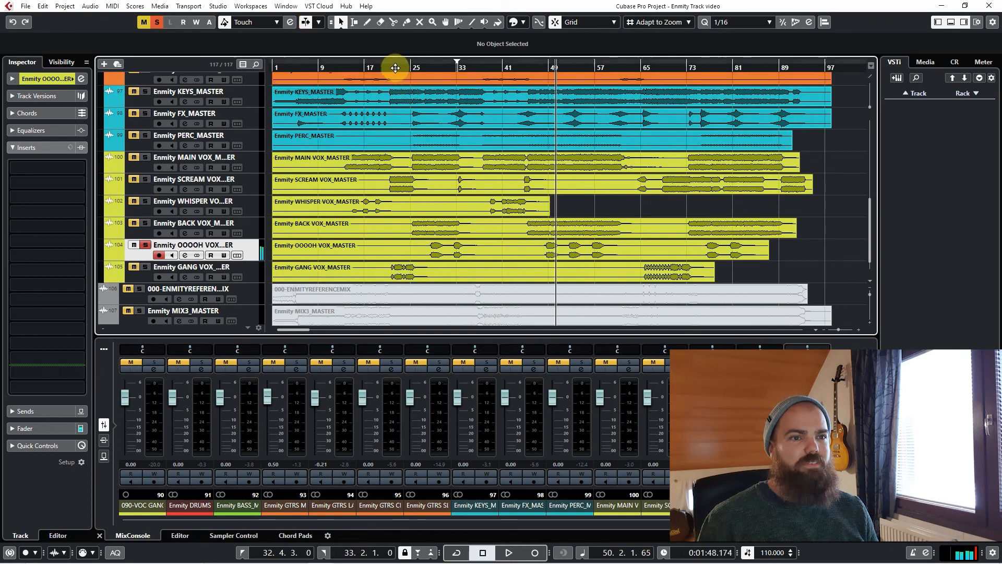
pyautogui.click(395, 67)
pyautogui.click(250, 269)
pyautogui.press('s')
pyautogui.click(250, 255)
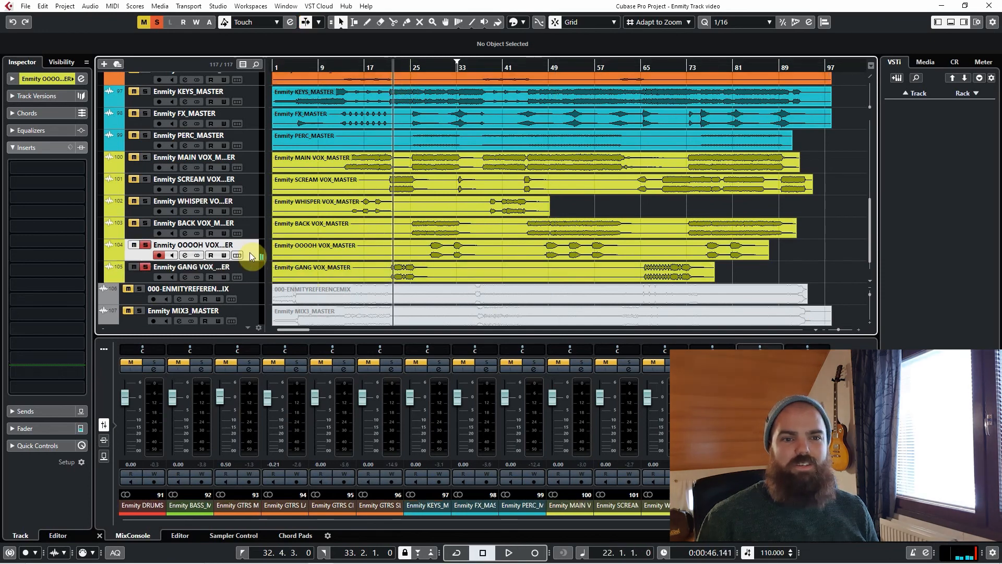
pyautogui.press('s')
pyautogui.click(348, 267)
pyautogui.press('space')
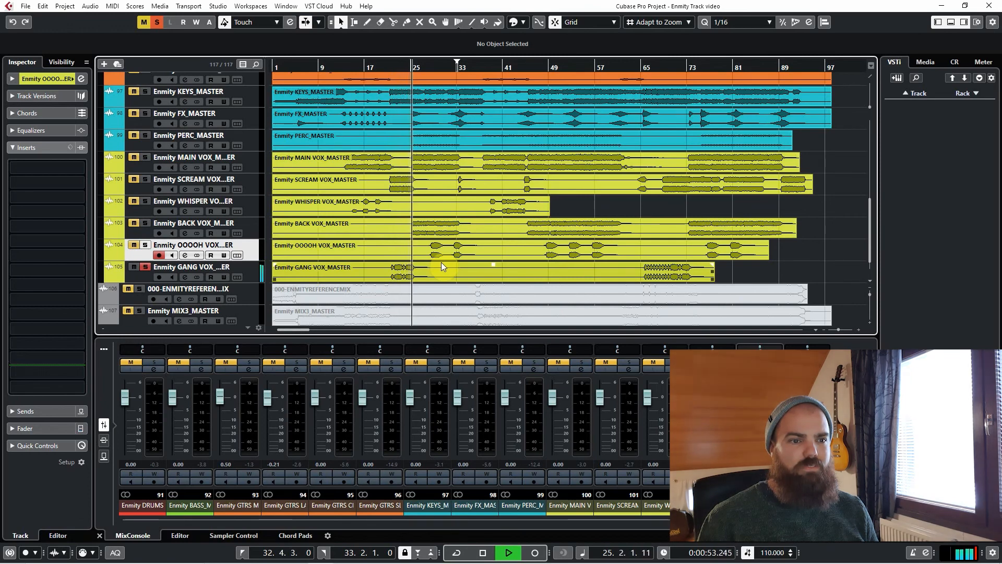
pyautogui.press('space')
# Add the MAIN, SCREAM, WHISPER, BACK and OOOOH VOX stems to the solo and listen to all vocals from bar 25.
pyautogui.keyDown('shift'); pyautogui.click(255, 162); pyautogui.keyUp('shift')
pyautogui.press('s')
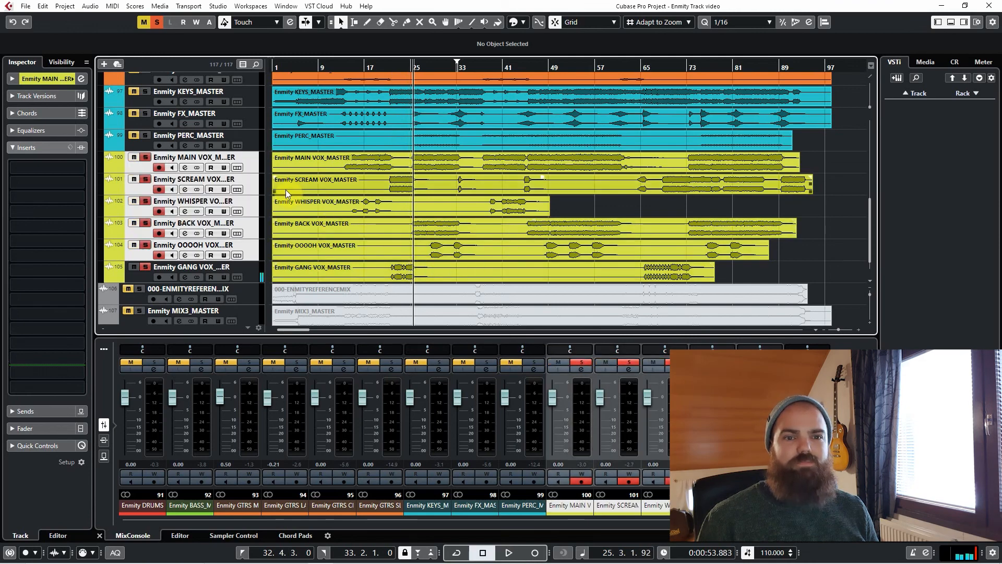
pyautogui.press('space')
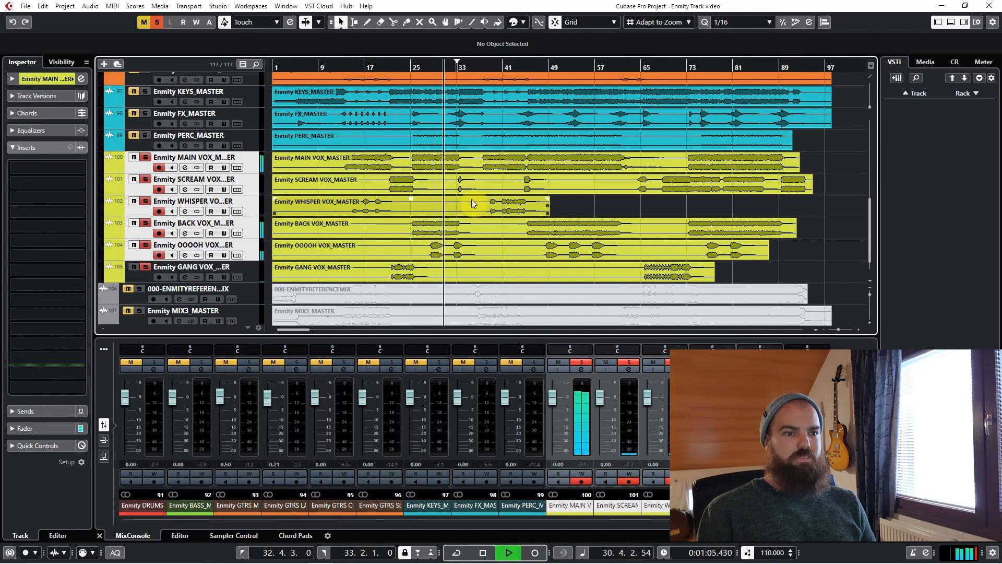
pyautogui.press('space')
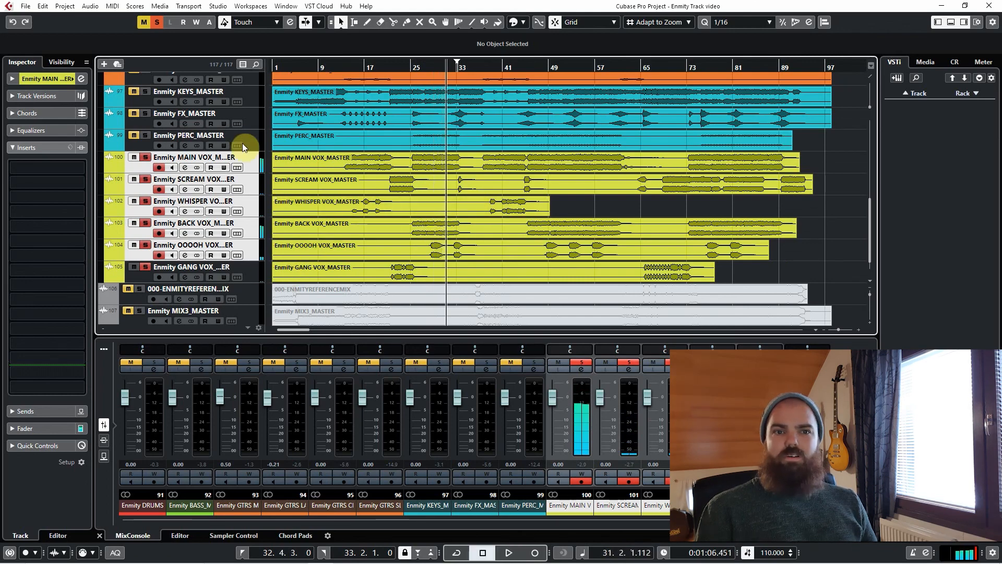
# Deactivate all mute and solo states and collapse the STEMS and RAW TRACKS folders.
pyautogui.click(157, 22)
pyautogui.scroll(1, 352, 244)
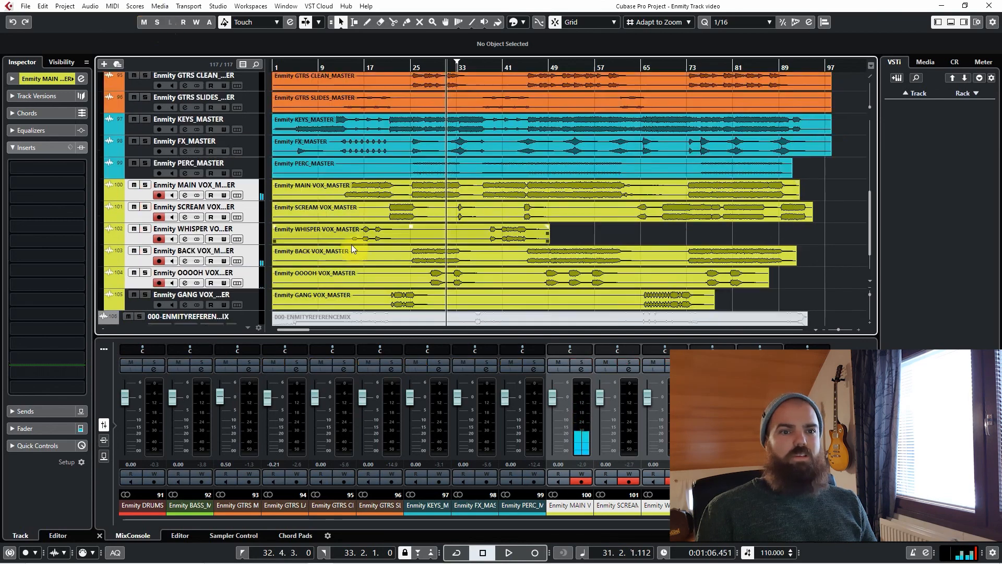
pyautogui.scroll(15, 260, 216)
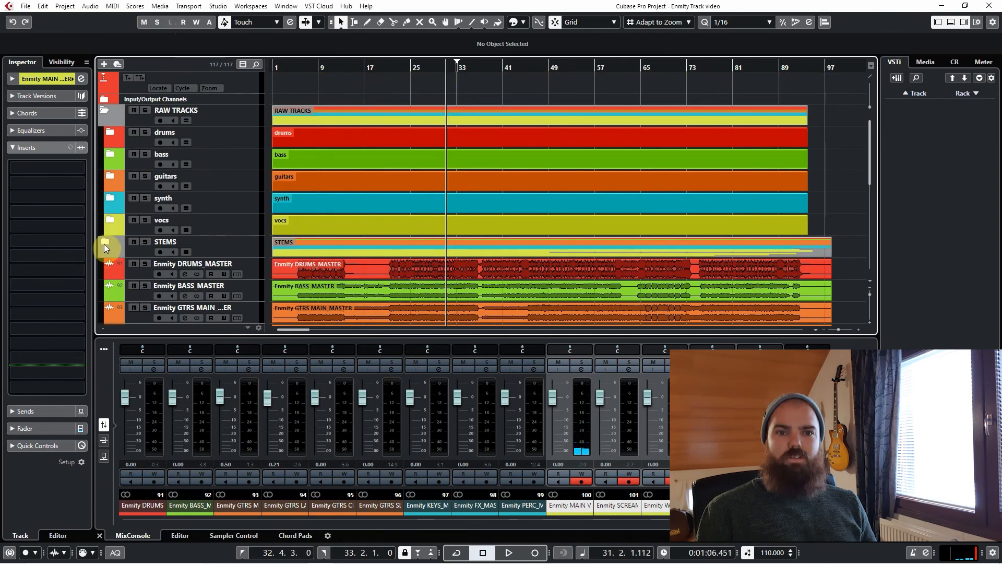
pyautogui.click(105, 243)
pyautogui.click(105, 111)
# Solo the 000-ENMITYREFERENCEMIX track and listen from about bar 8.
pyautogui.click(256, 162)
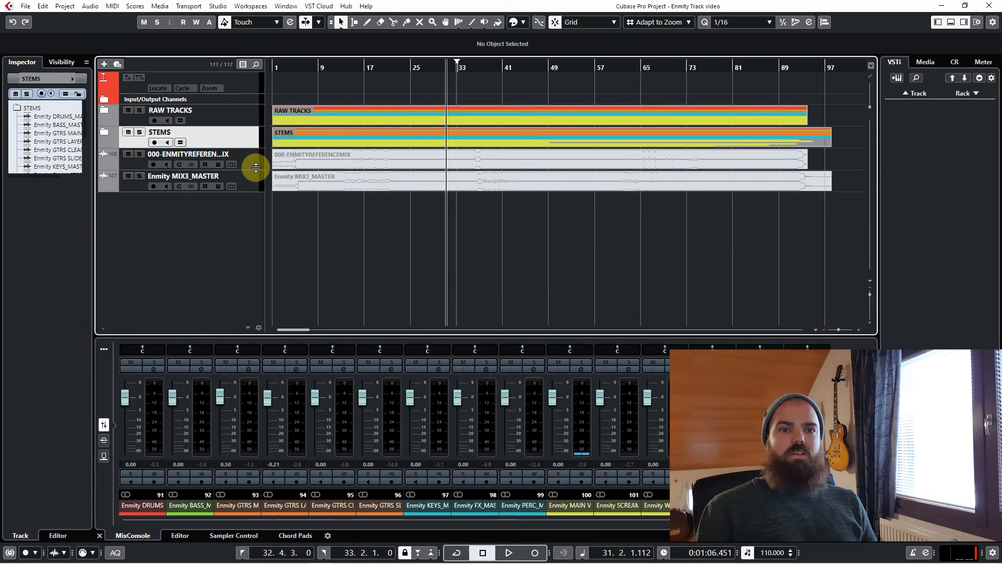
pyautogui.click(350, 156)
pyautogui.scroll(2, 391, 203)
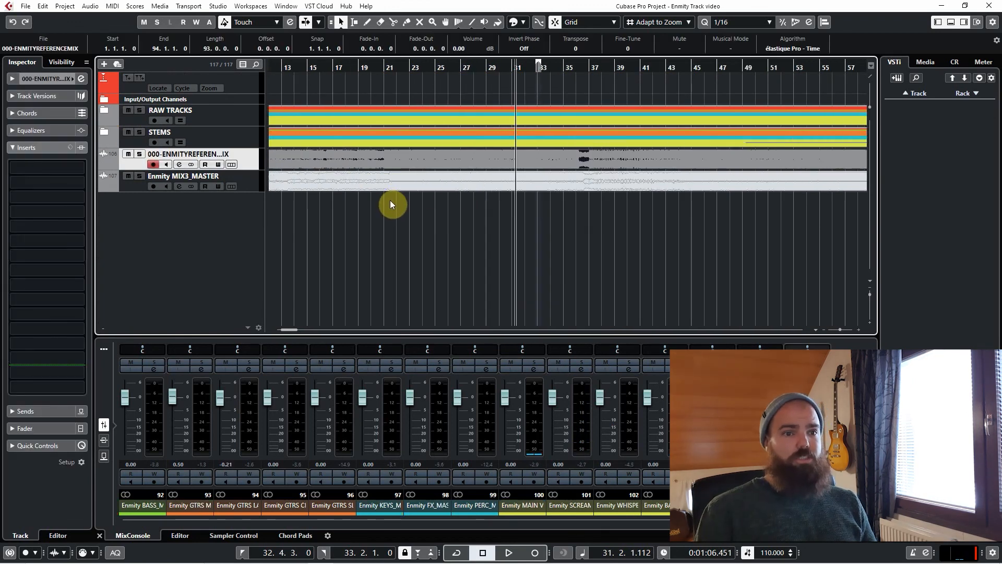
pyautogui.hscroll(-5, 454, 186)
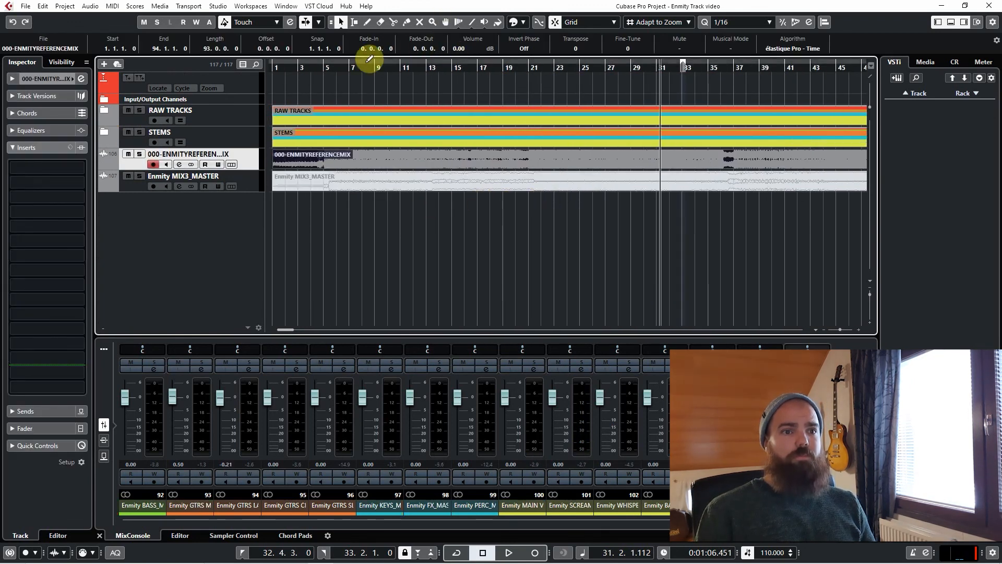
pyautogui.click(369, 59)
pyautogui.press('s')
pyautogui.press('space')
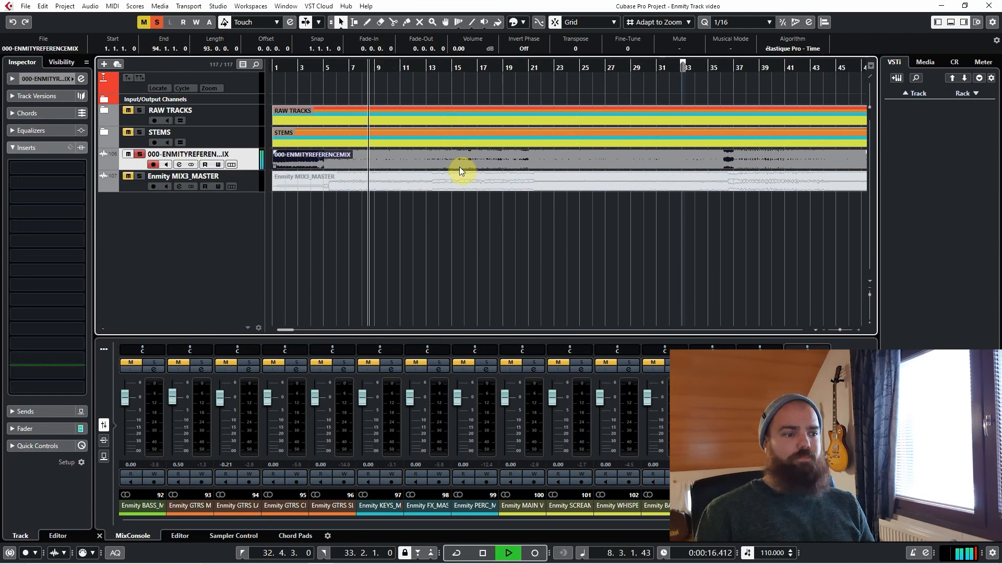
# Listen to the soloed reference mix from about bar 21 into the chorus.
pyautogui.click(532, 68)
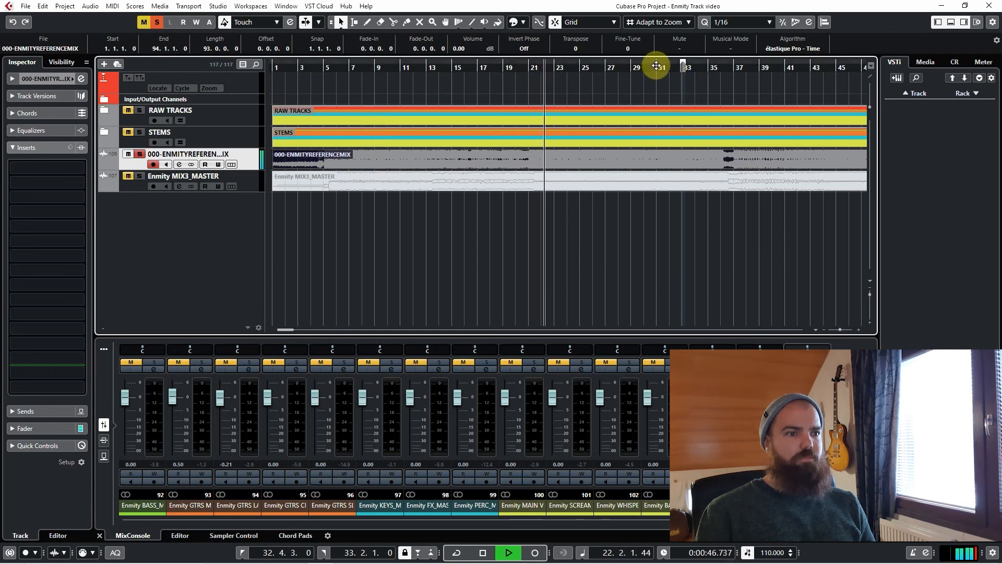
pyautogui.press('g')
pyautogui.press('g')
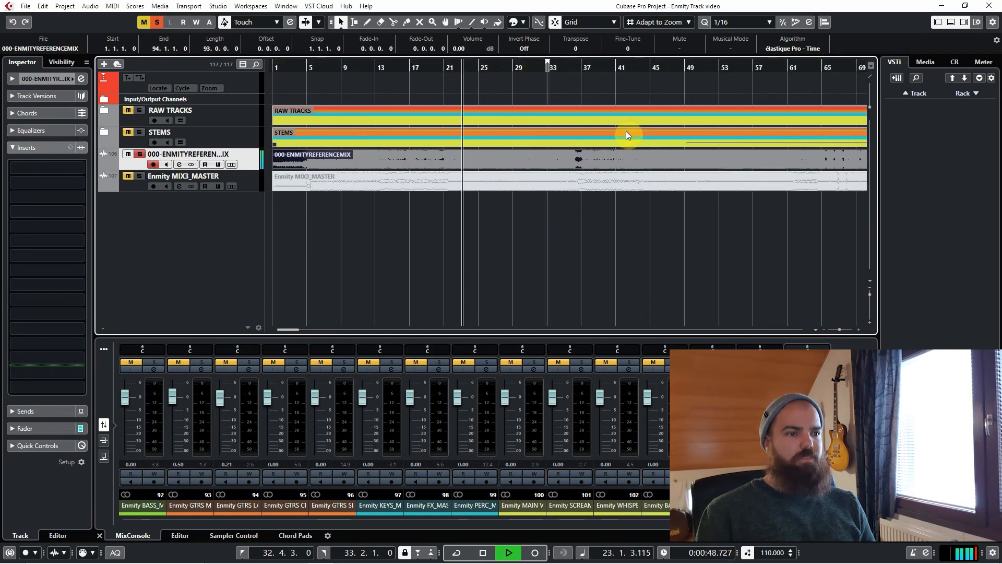
pyautogui.hscroll(1, 448, 176)
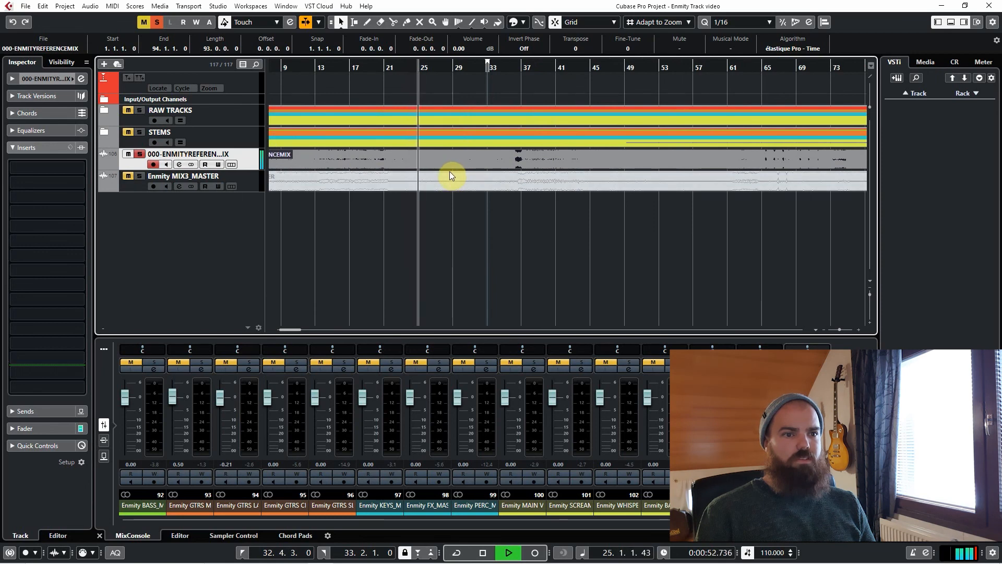
pyautogui.press('g')
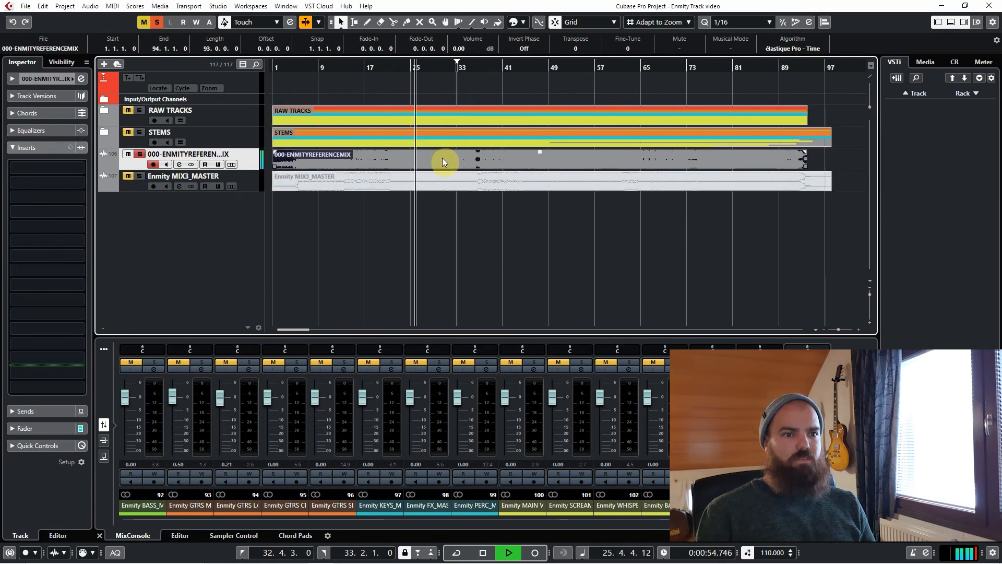
pyautogui.press('space')
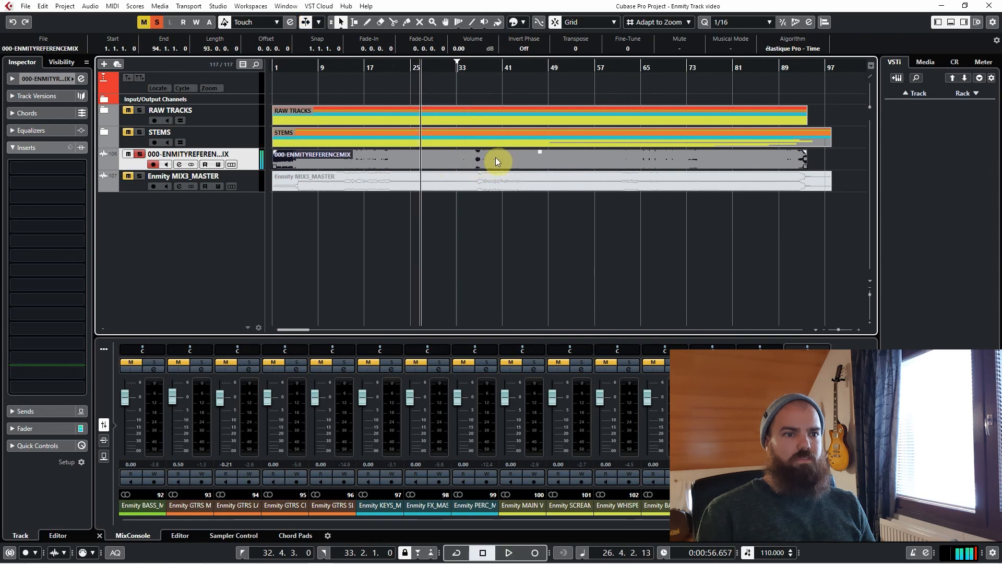
# Mute the 000-ENMITYREFERENCEMIX event and unmute the Enmity MIX3_MASTER event.
pyautogui.hotkey('shift', 'm')
pyautogui.click(455, 188)
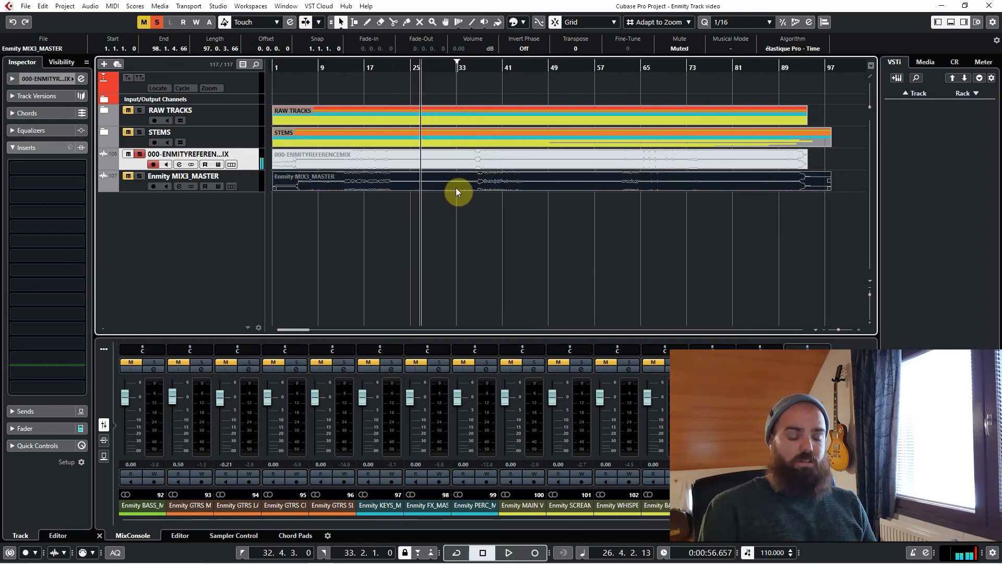
pyautogui.hotkey('shift', 'u')
# Move the solo to the Enmity MIX3_MASTER track and listen from bar 23.
pyautogui.click(399, 69)
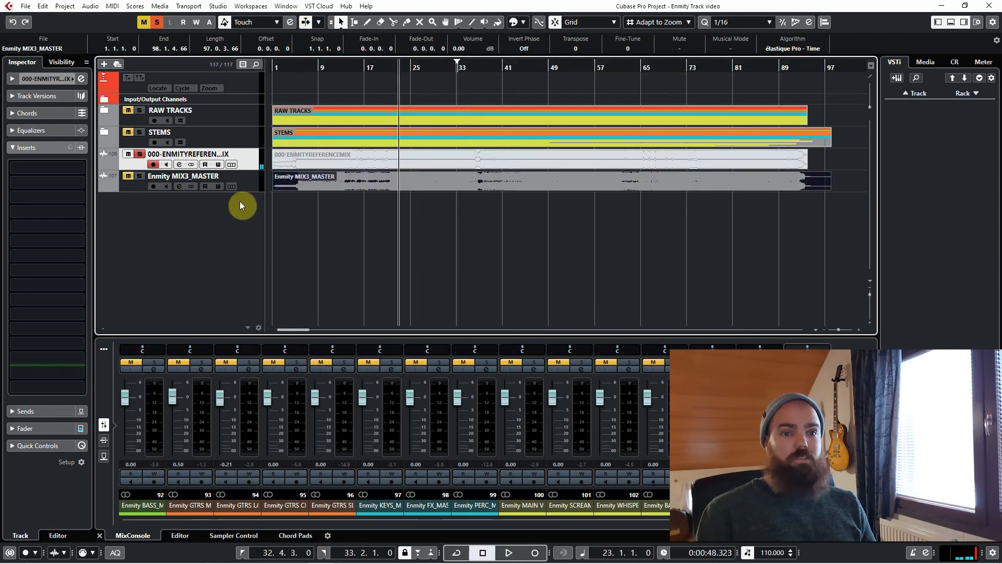
pyautogui.click(242, 183)
pyautogui.press('space')
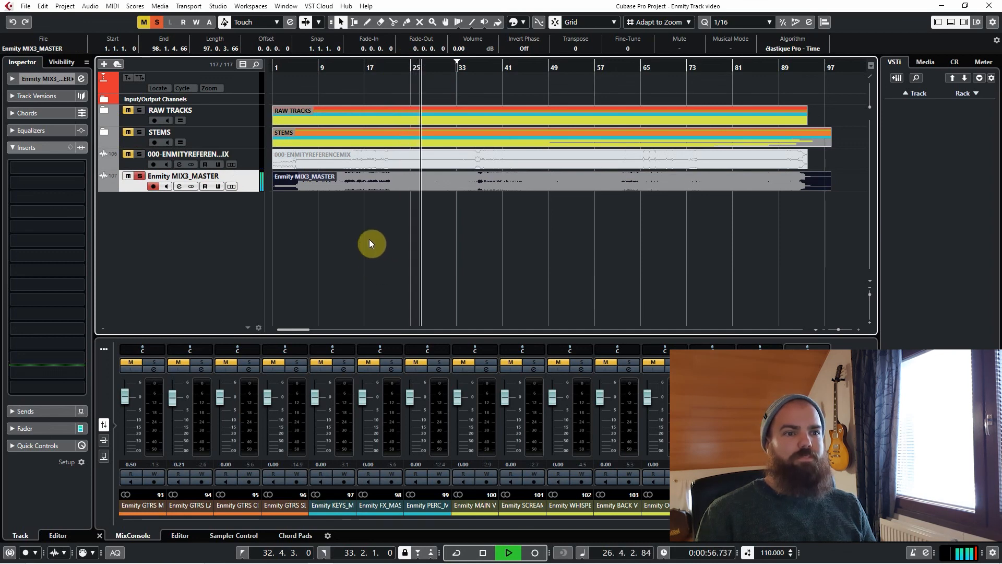
pyautogui.press('space')
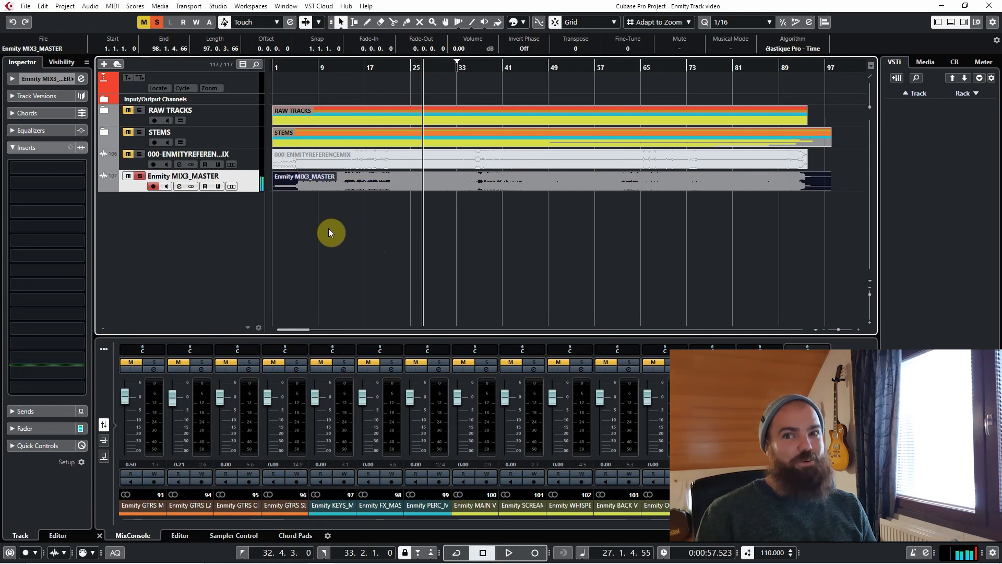